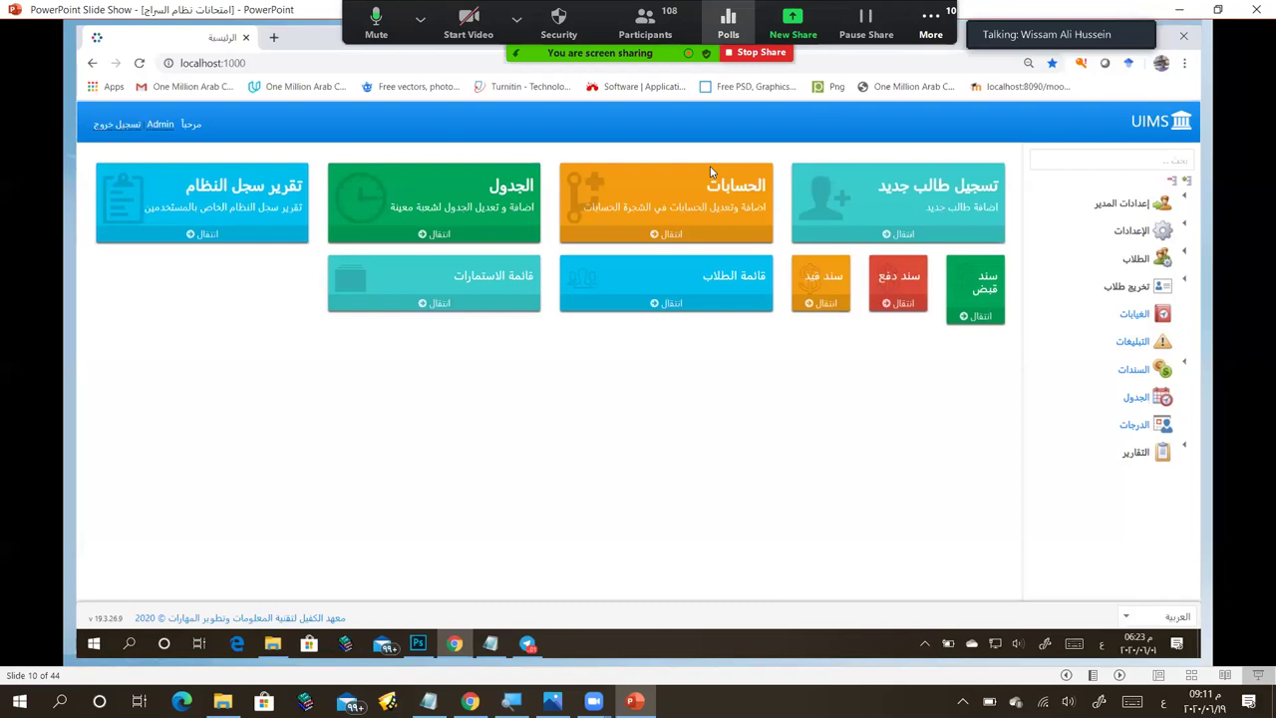
Step: Advance the slide show through the Teacher System introduction and login page slides to the teacher home page slide
{"action": "key", "text": "Right"}
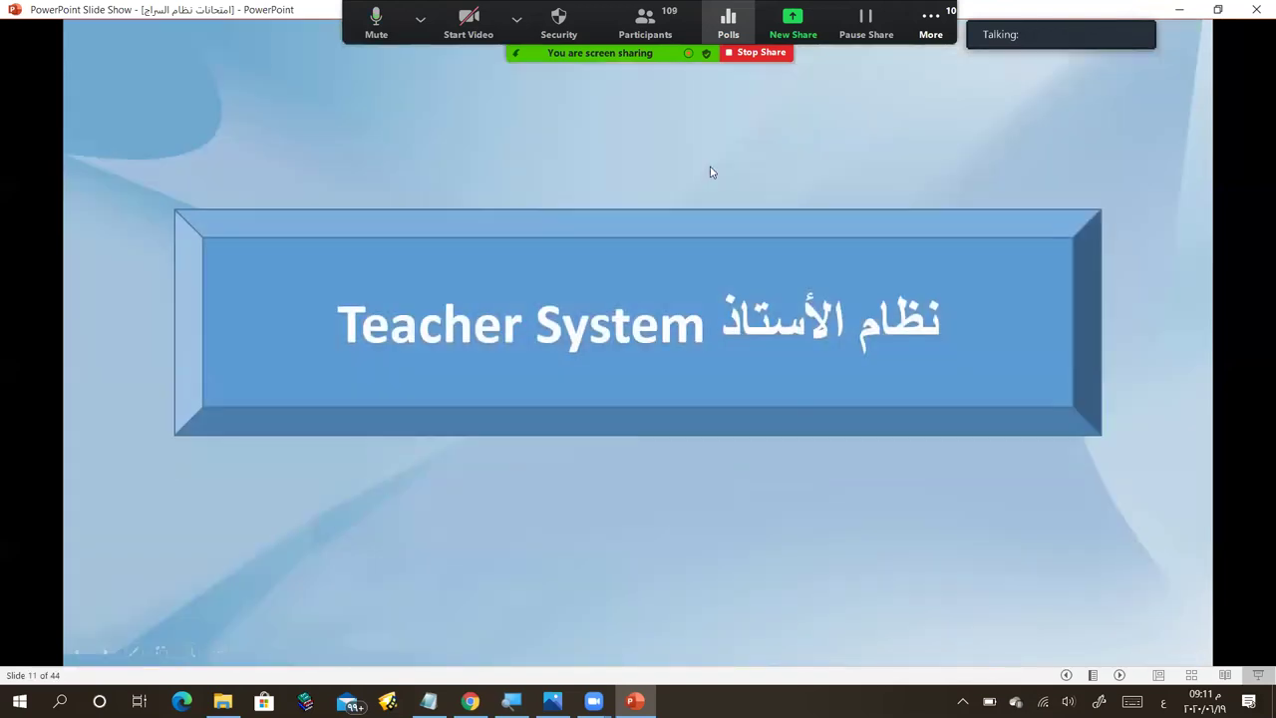
{"action": "key", "text": "Right"}
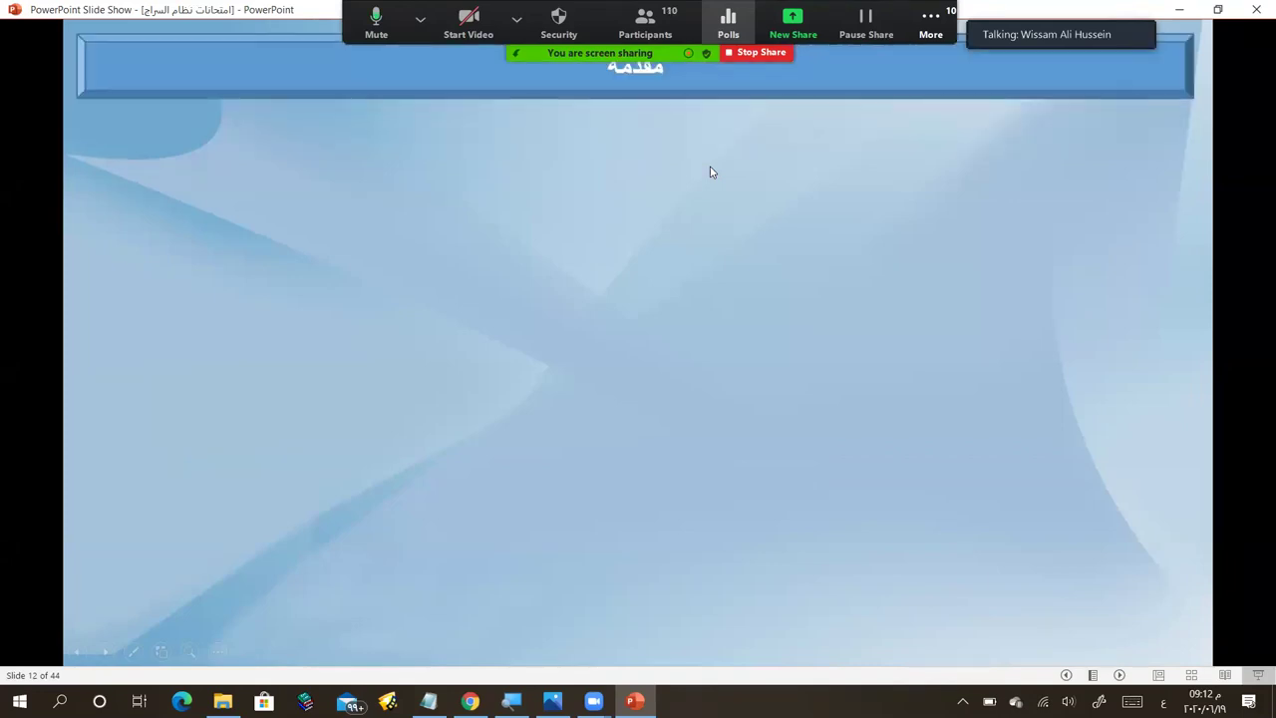
{"action": "left_click", "coordinate": [903, 307]}
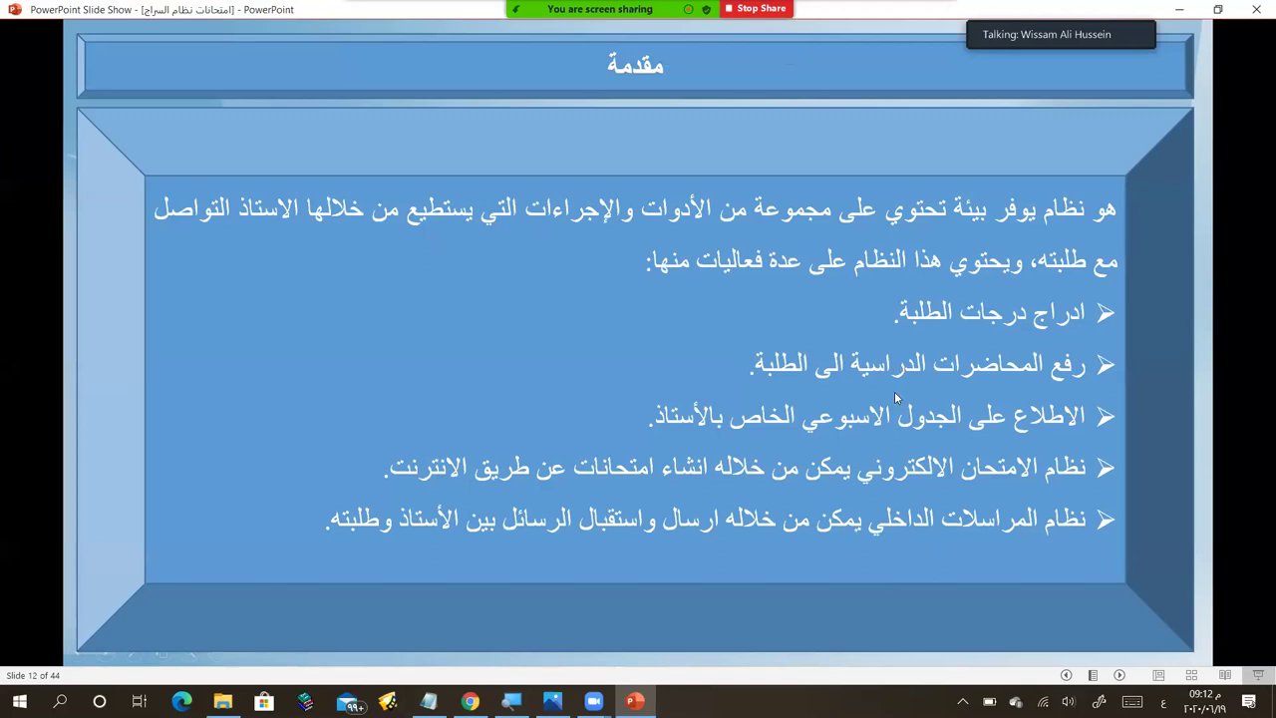
{"action": "left_click", "coordinate": [1022, 508]}
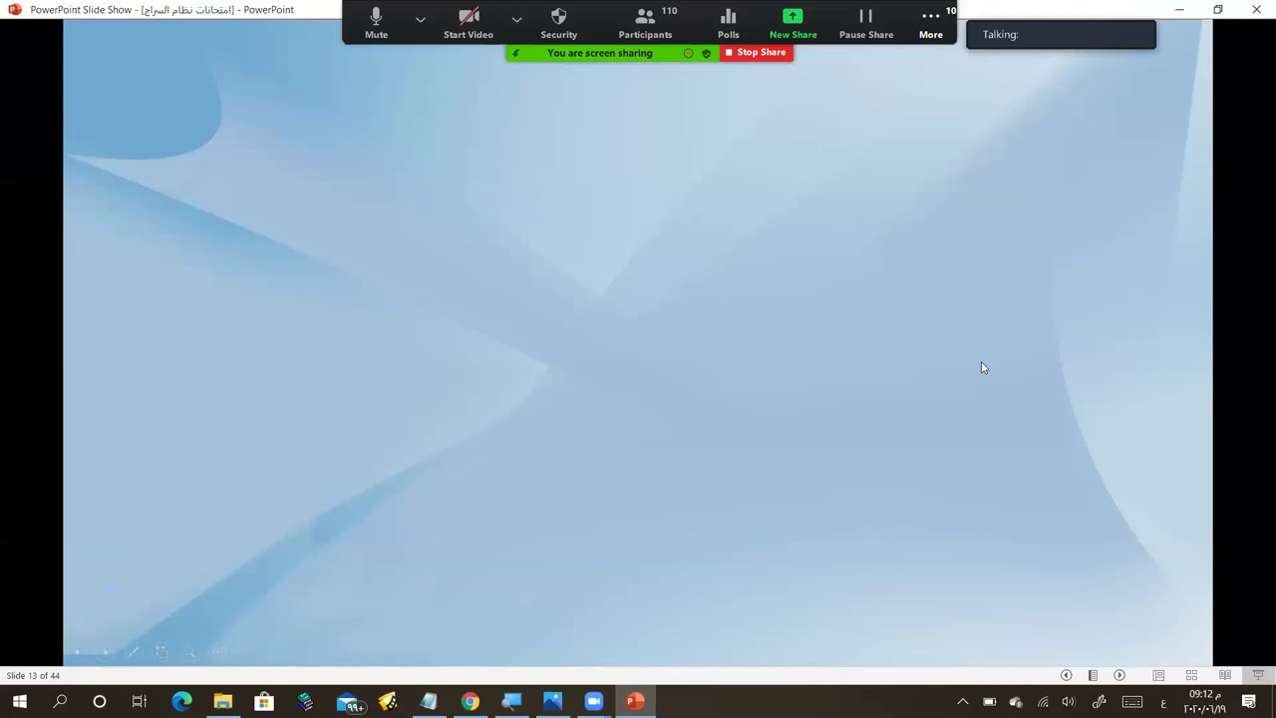
{"action": "left_click", "coordinate": [951, 311]}
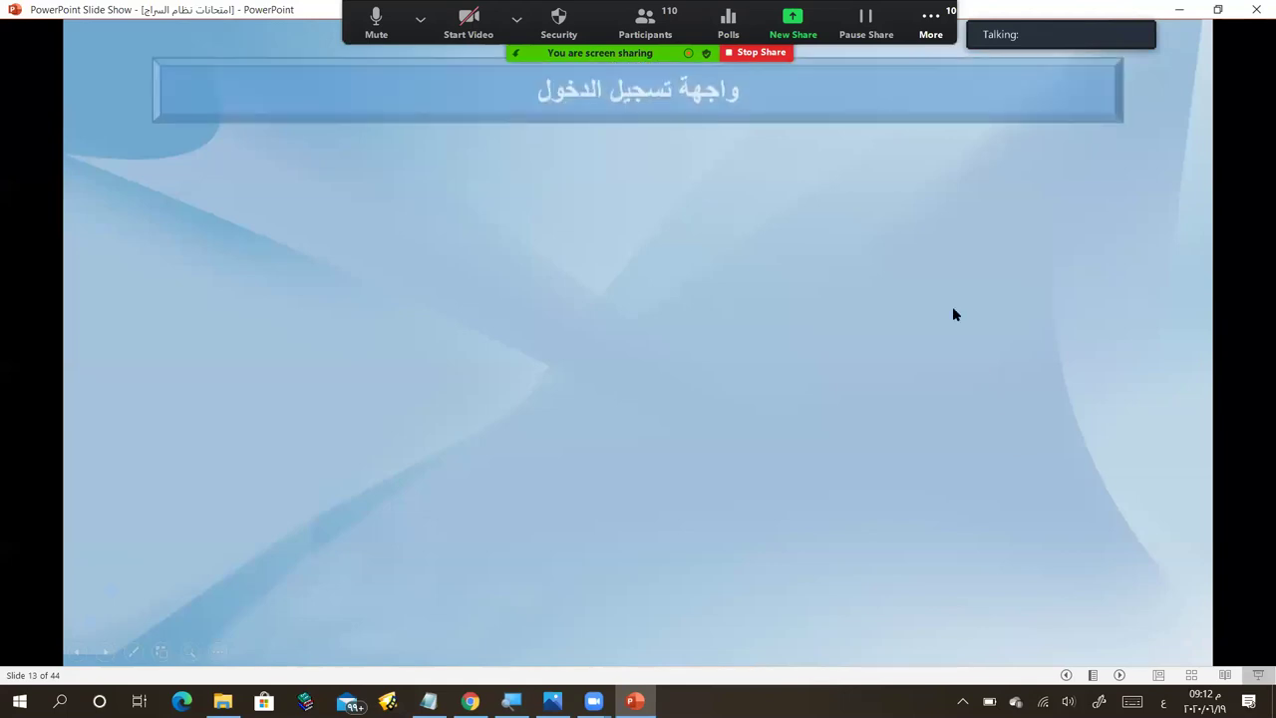
{"action": "left_click", "coordinate": [953, 315]}
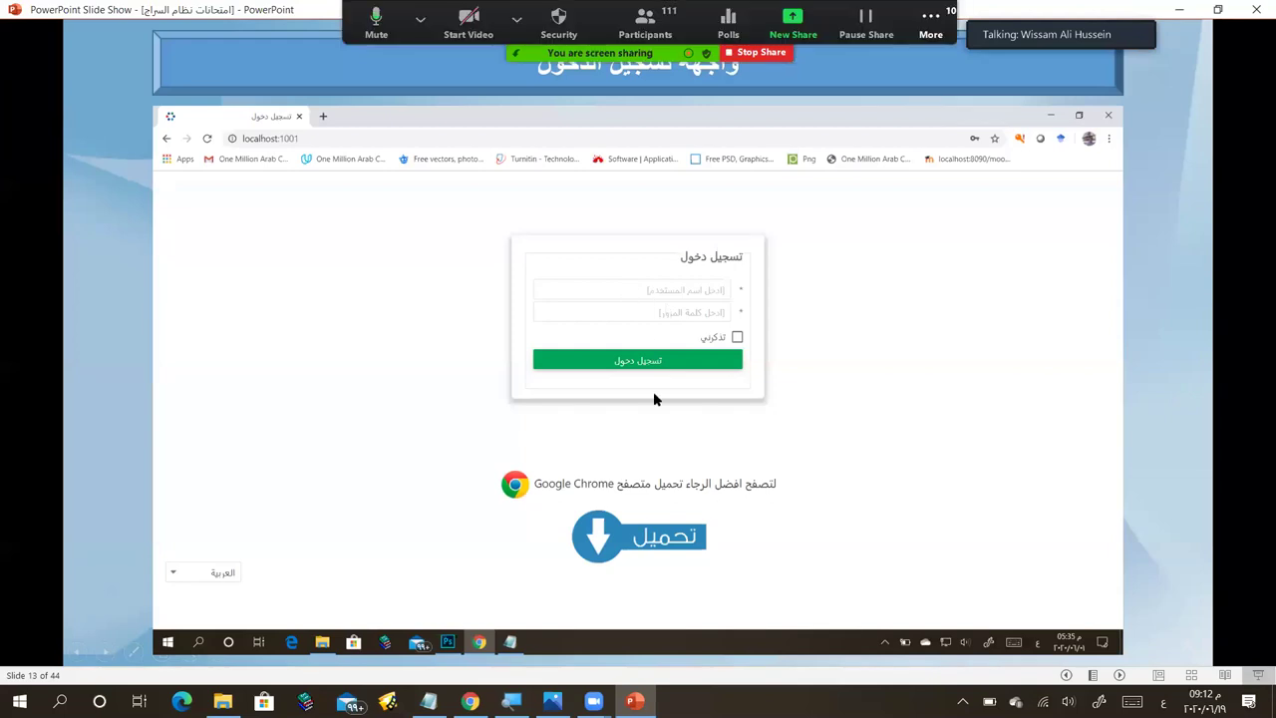
{"action": "left_click", "coordinate": [845, 421]}
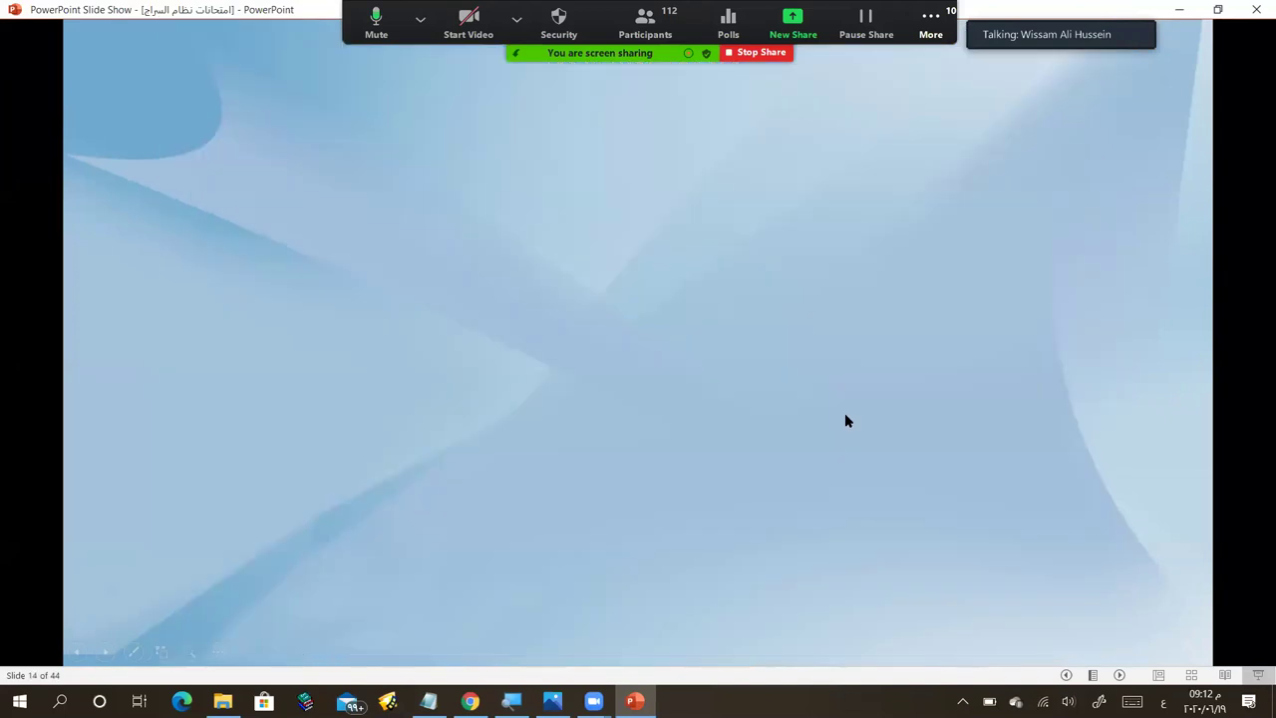
{"action": "left_click", "coordinate": [844, 420]}
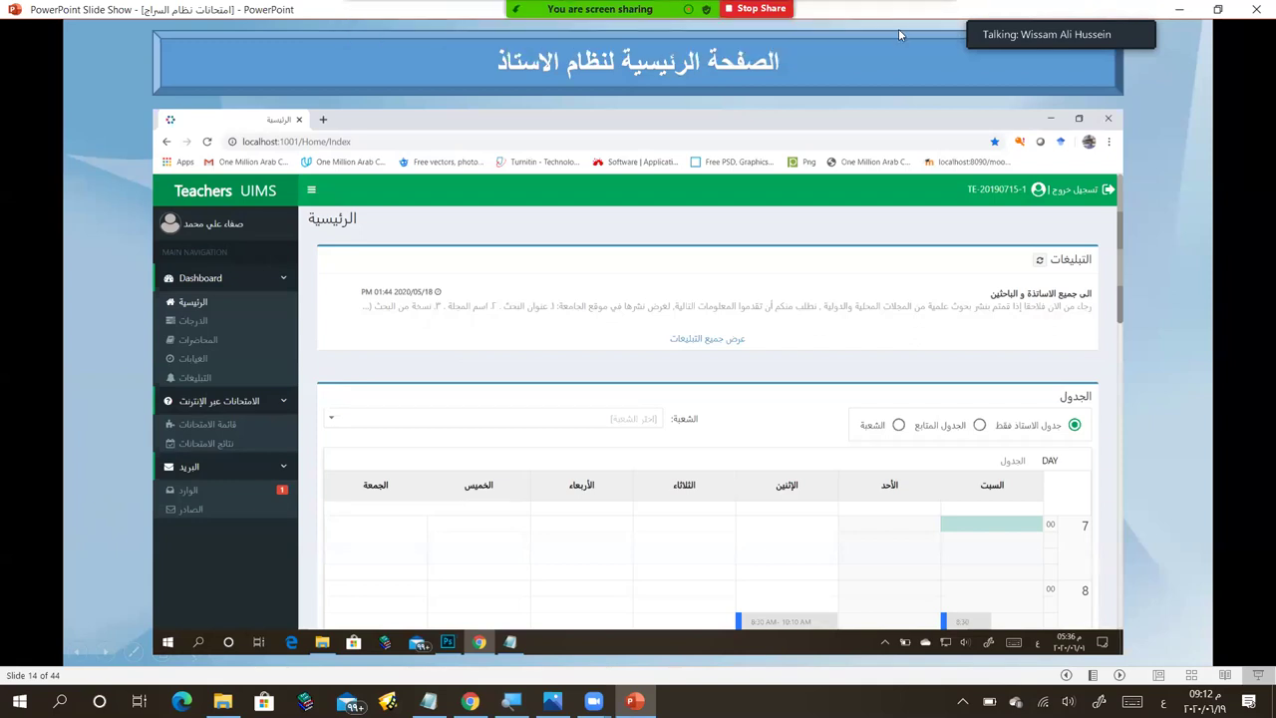
Step: Open the Zoom group chat to read the participants' messages, and put it away again
{"action": "left_click", "coordinate": [898, 27]}
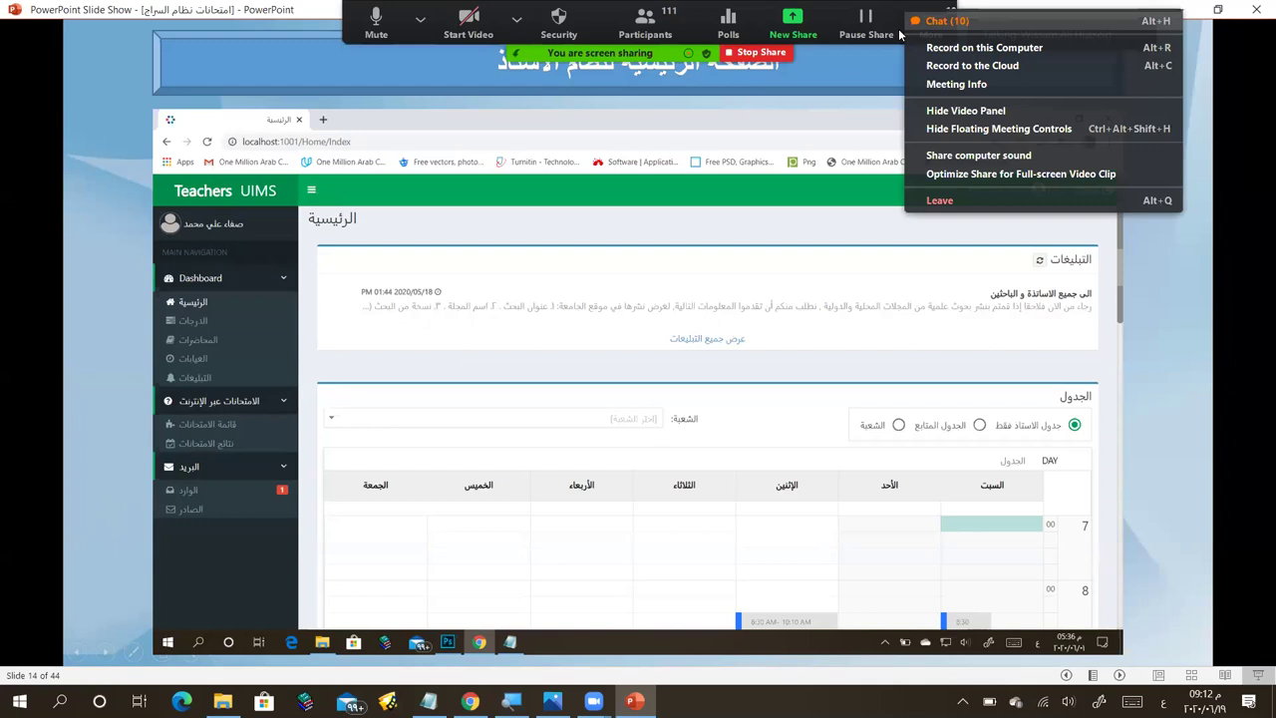
{"action": "key", "text": "Return"}
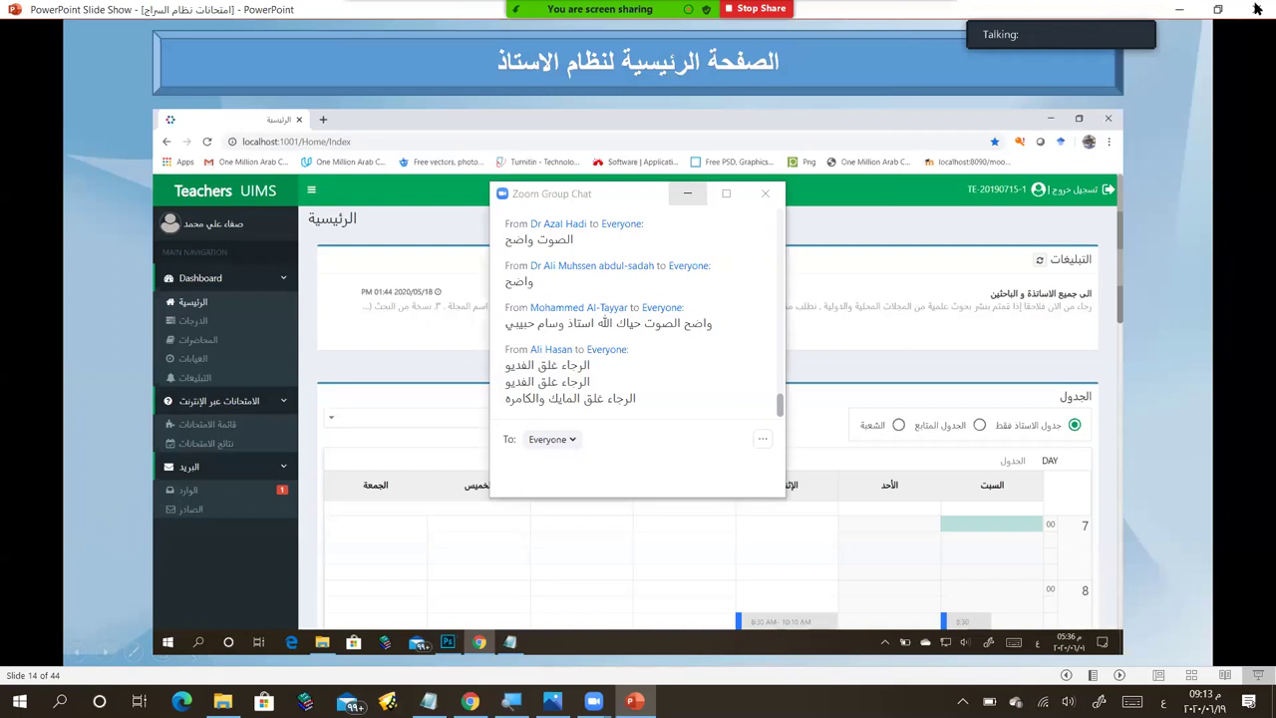
{"action": "key", "text": "alt+h"}
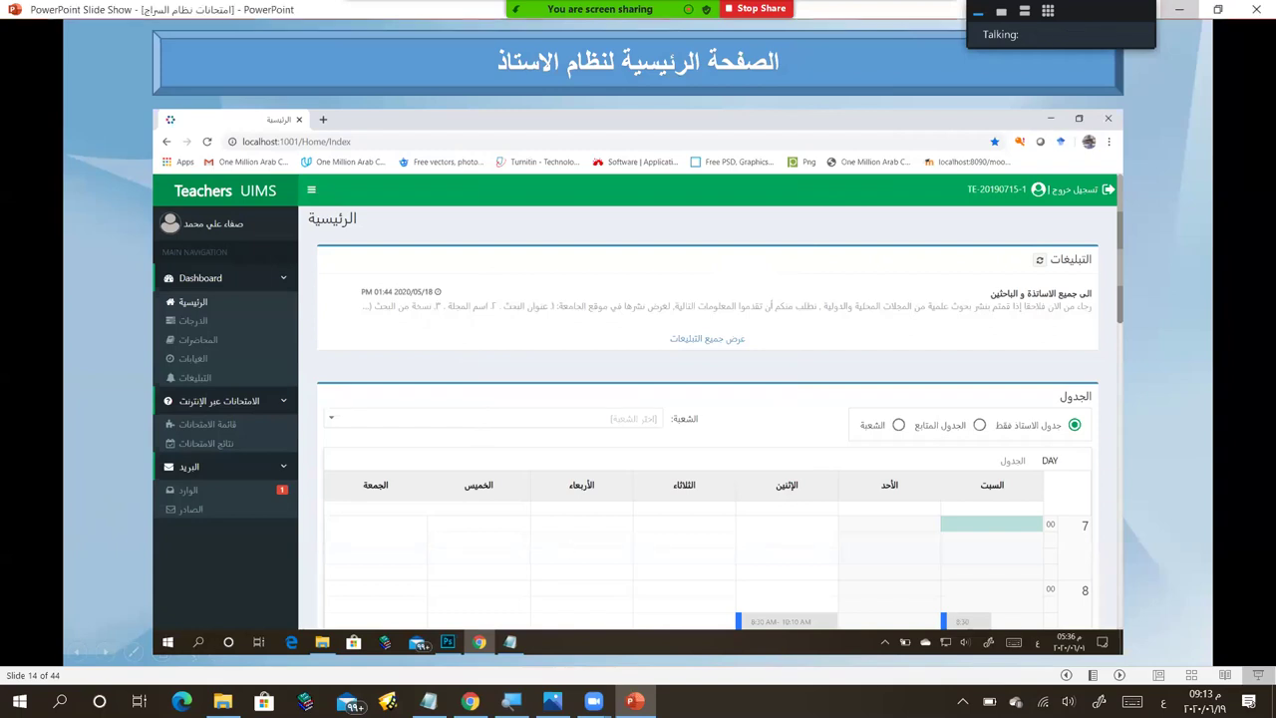
Step: Switch to Chrome with the teacher portal and share that Chrome window in the Zoom meeting
{"action": "key", "text": "super+d"}
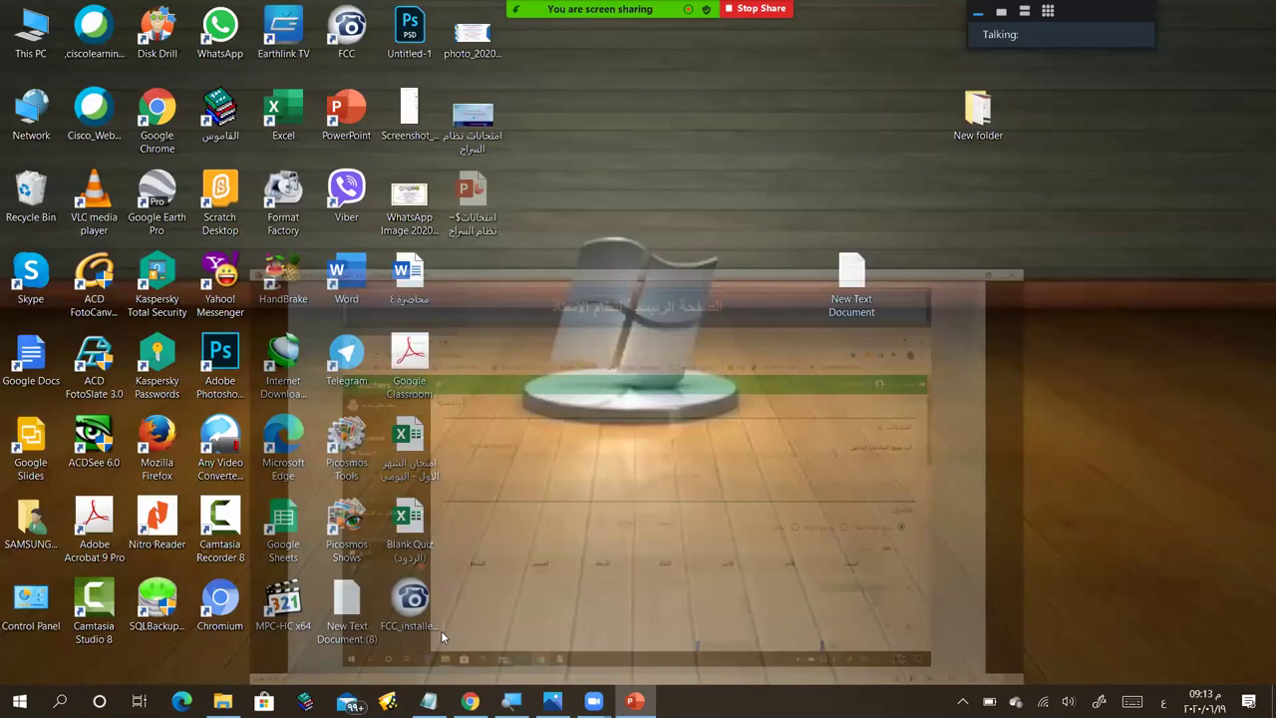
{"action": "key", "text": "alt+Tab"}
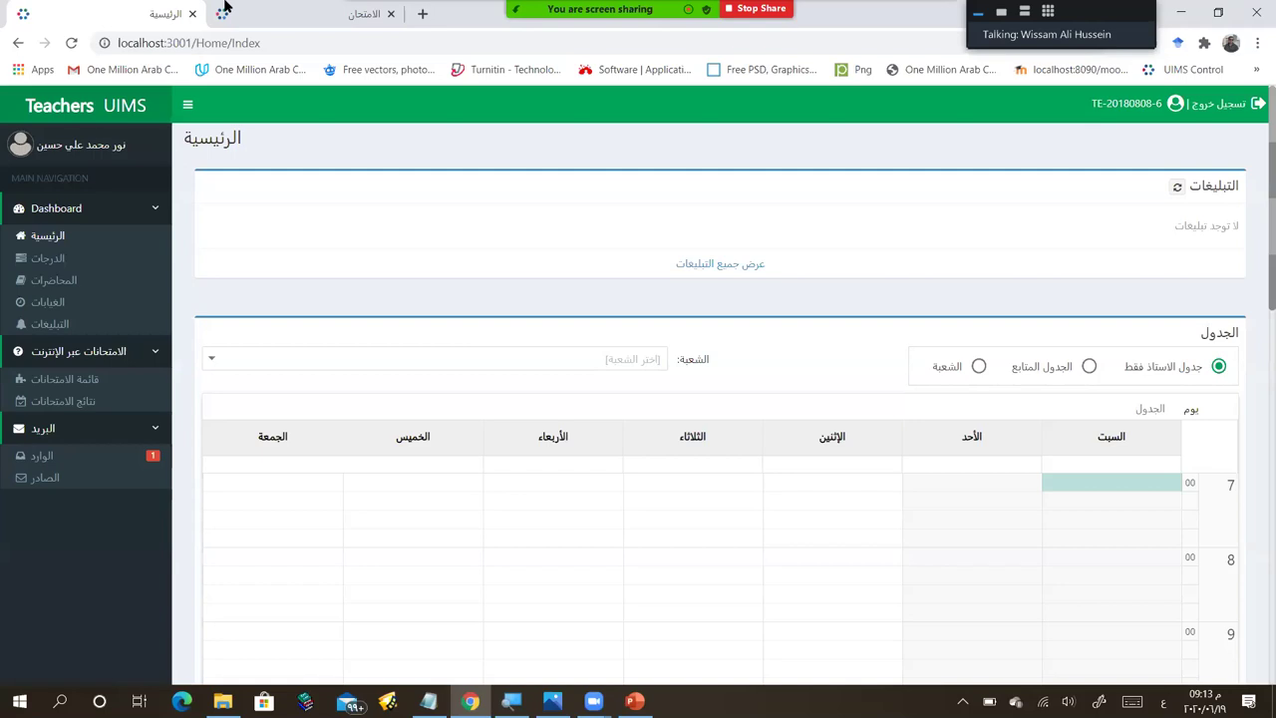
{"action": "key", "text": "alt+shift+s"}
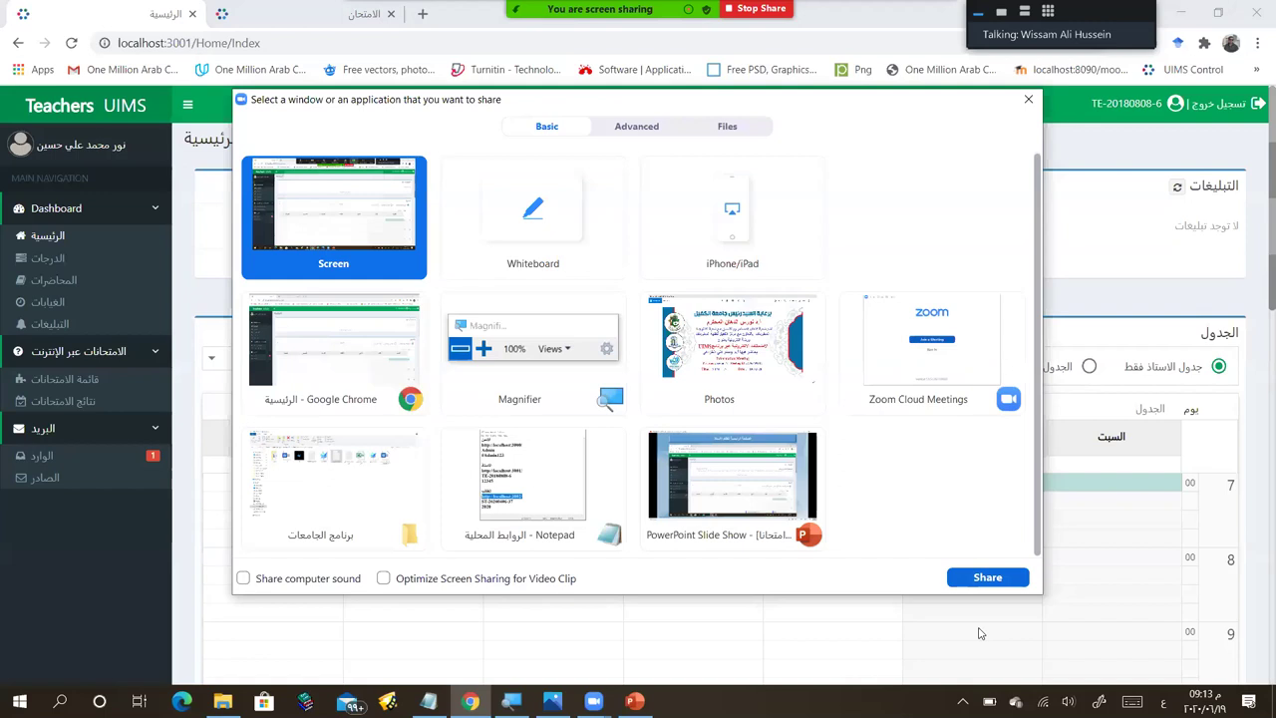
{"action": "key", "text": "Down"}
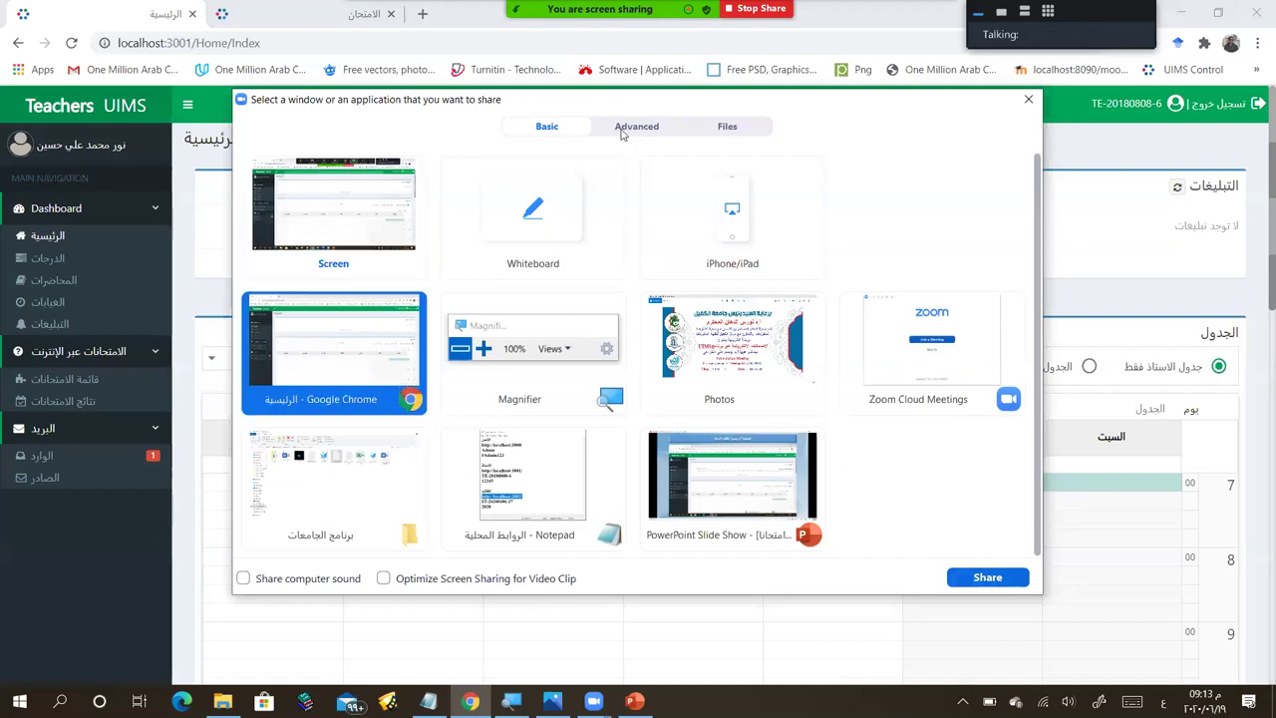
{"action": "key", "text": "Return"}
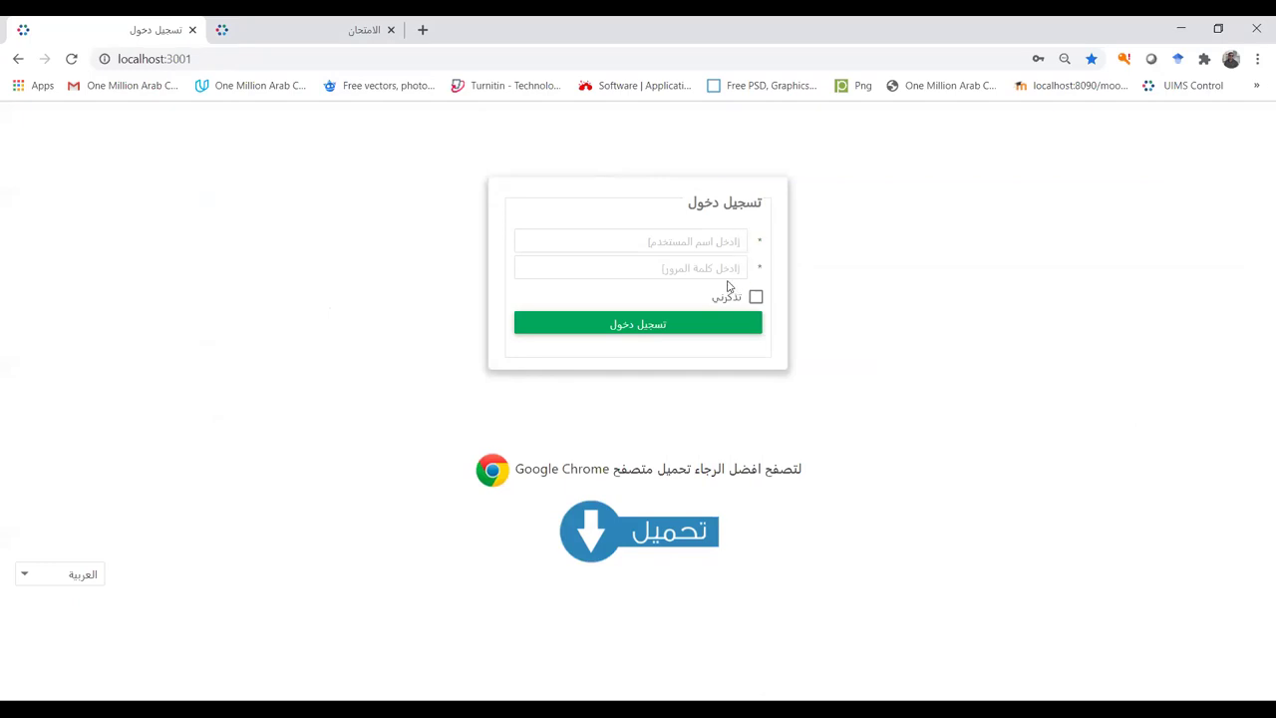
Step: Log in to the teacher portal at localhost:3001 with the teacher's username and account password
{"action": "left_click", "coordinate": [718, 247]}
{"action": "left_click", "coordinate": [638, 270]}
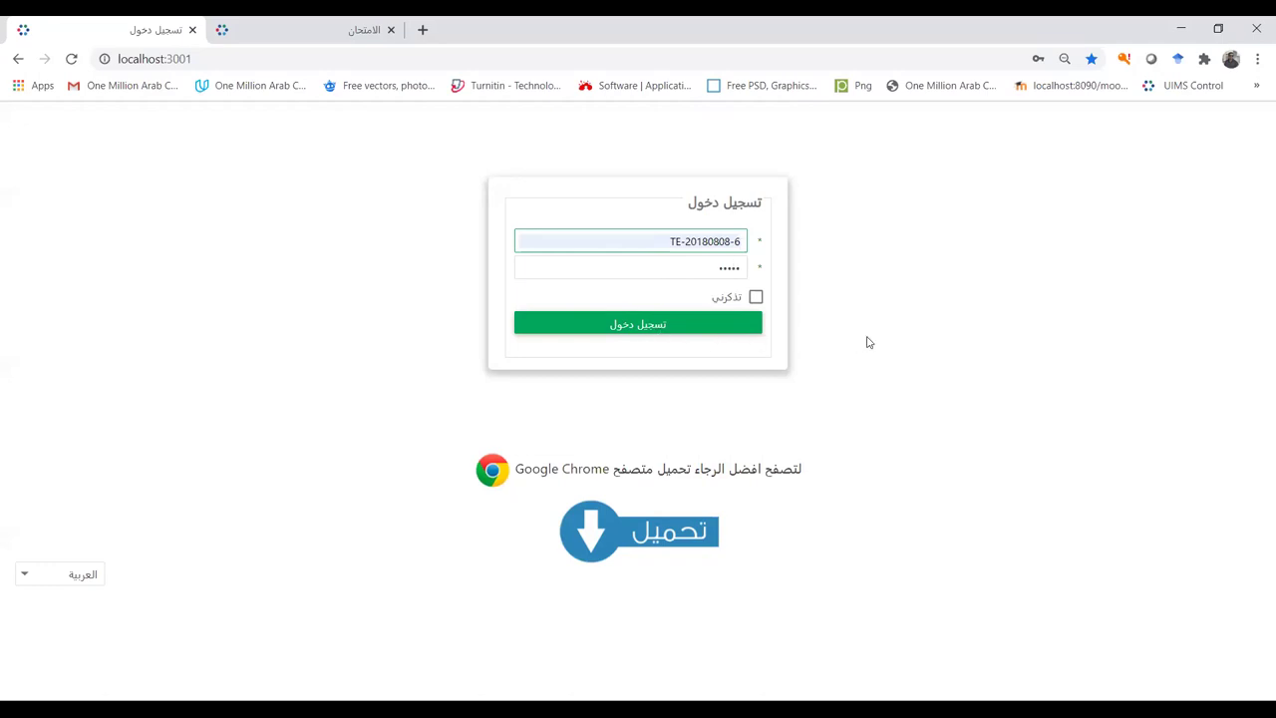
{"action": "key", "text": "Return"}
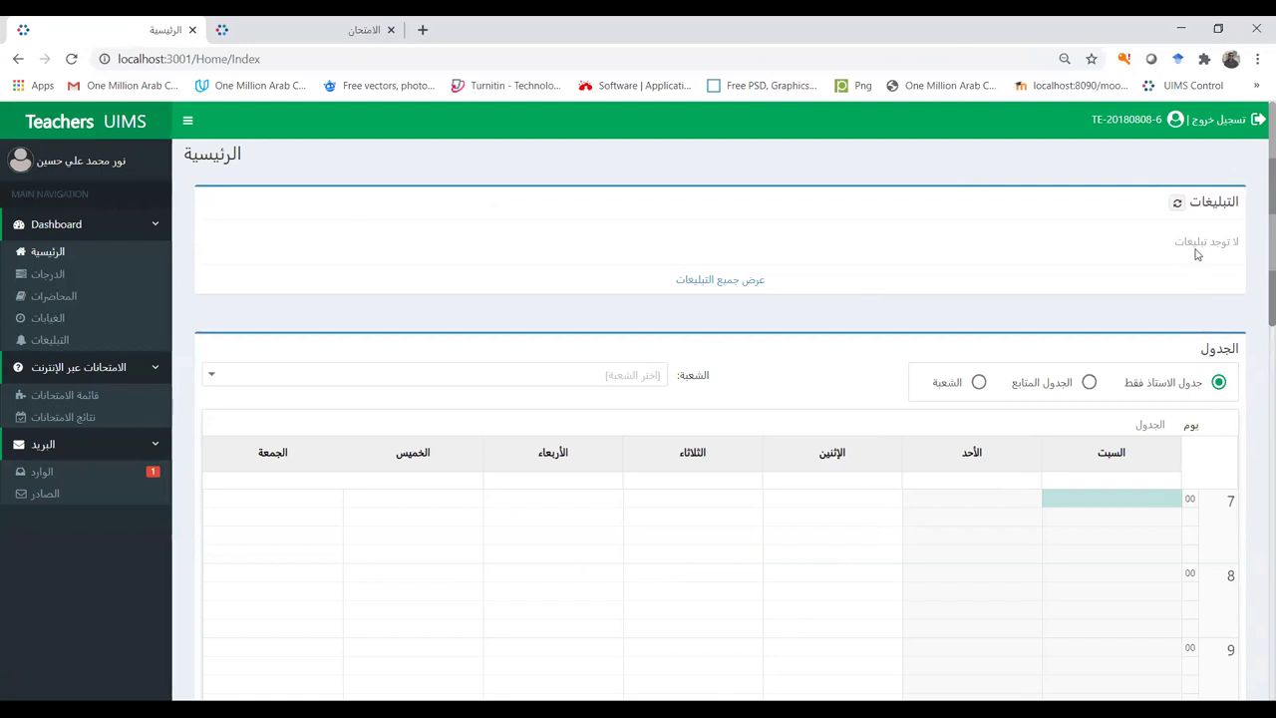
Step: Look through the weekly timetable on the home page and switch its view to الجدول المتابع and on to الشعبة
{"action": "scroll", "coordinate": [978, 440], "scroll_direction": "down", "scroll_amount": 6}
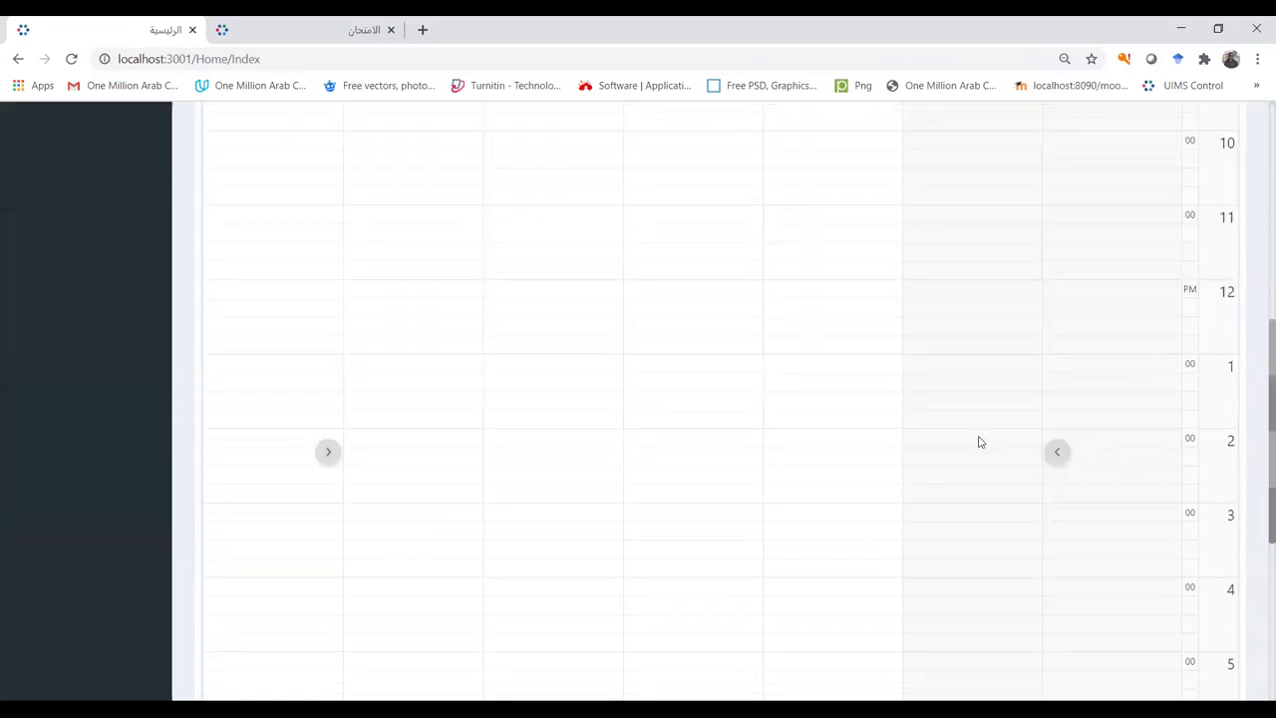
{"action": "scroll", "coordinate": [979, 430], "scroll_direction": "up", "scroll_amount": 3}
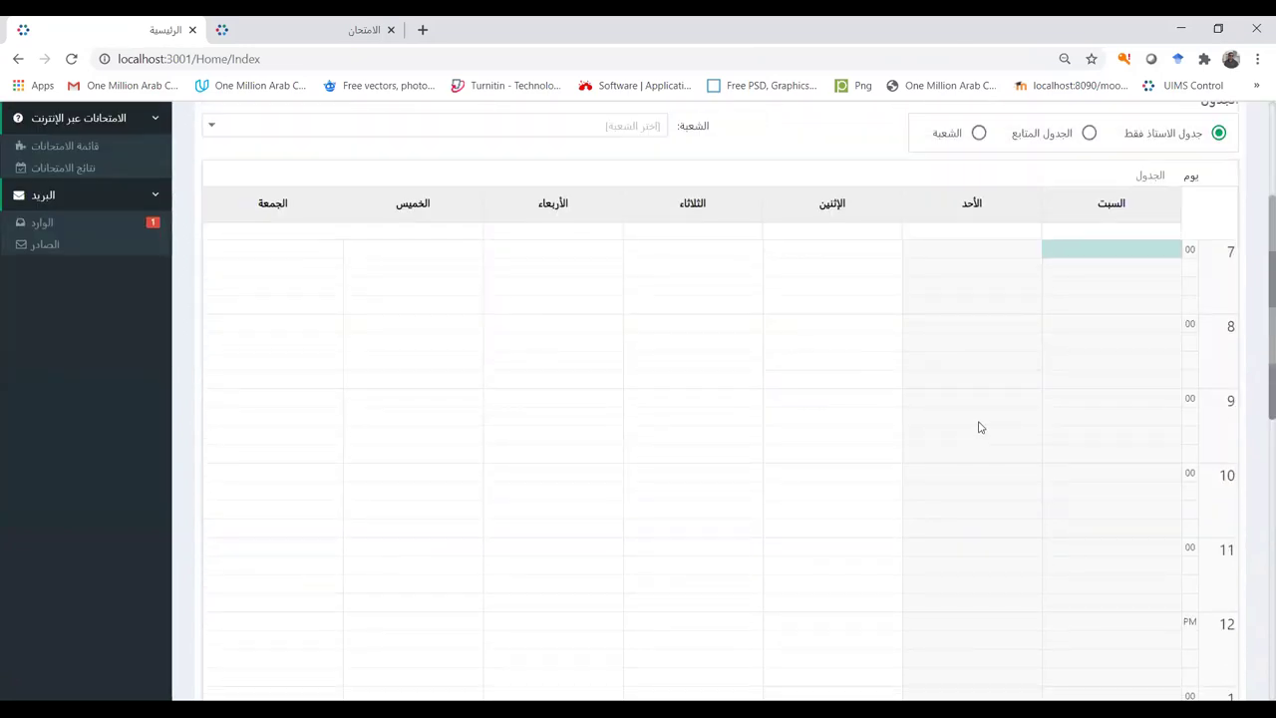
{"action": "scroll", "coordinate": [1009, 480], "scroll_direction": "up", "scroll_amount": 2}
{"action": "scroll", "coordinate": [1143, 522], "scroll_direction": "up", "scroll_amount": 1}
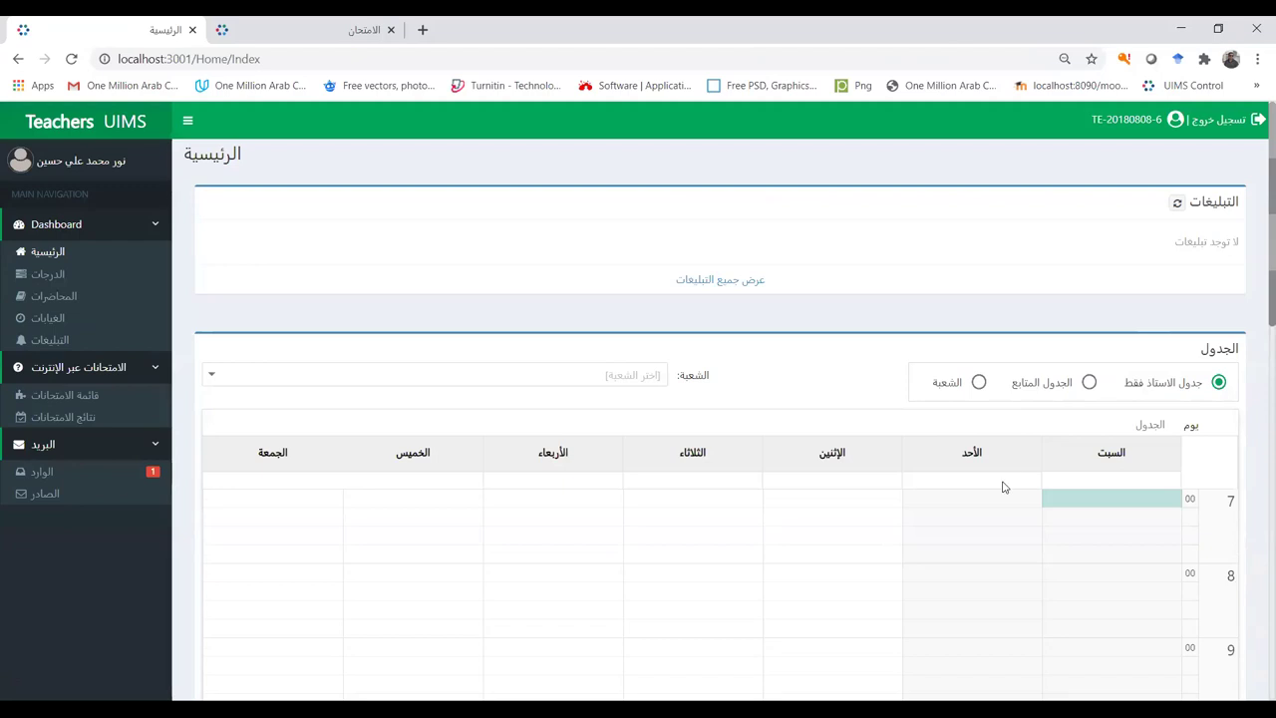
{"action": "left_click", "coordinate": [1037, 387]}
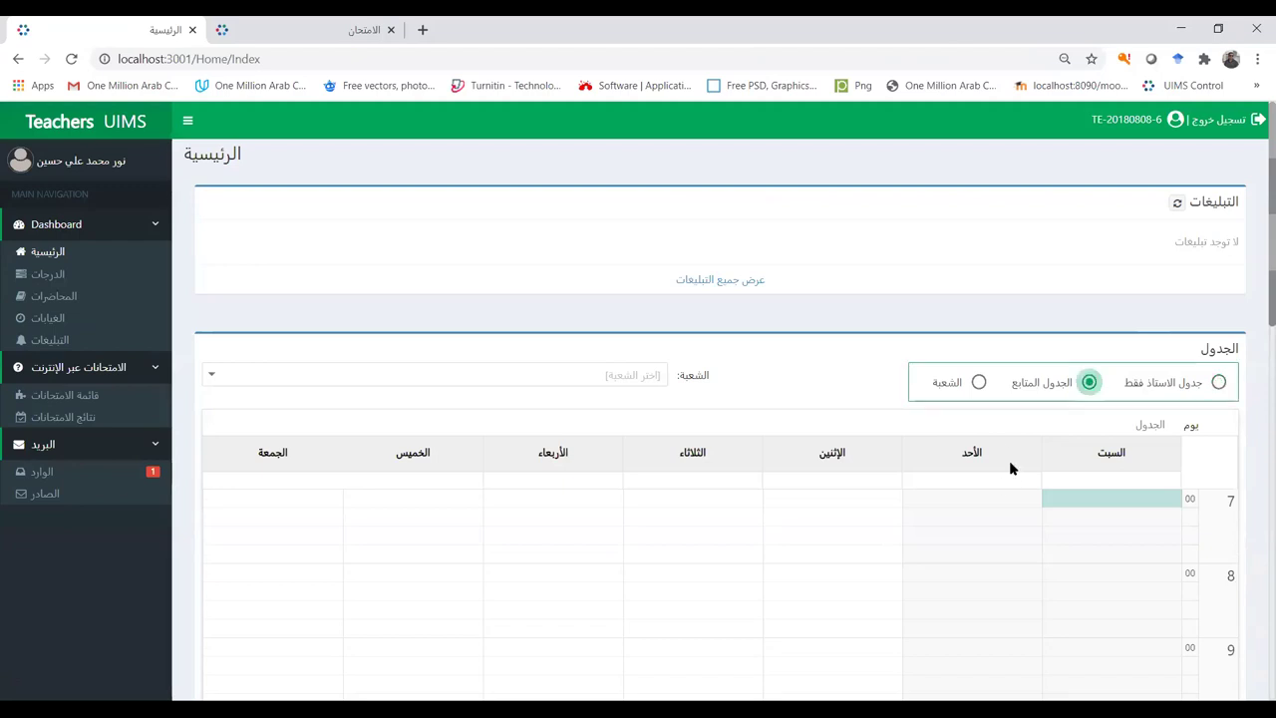
{"action": "left_click", "coordinate": [959, 390]}
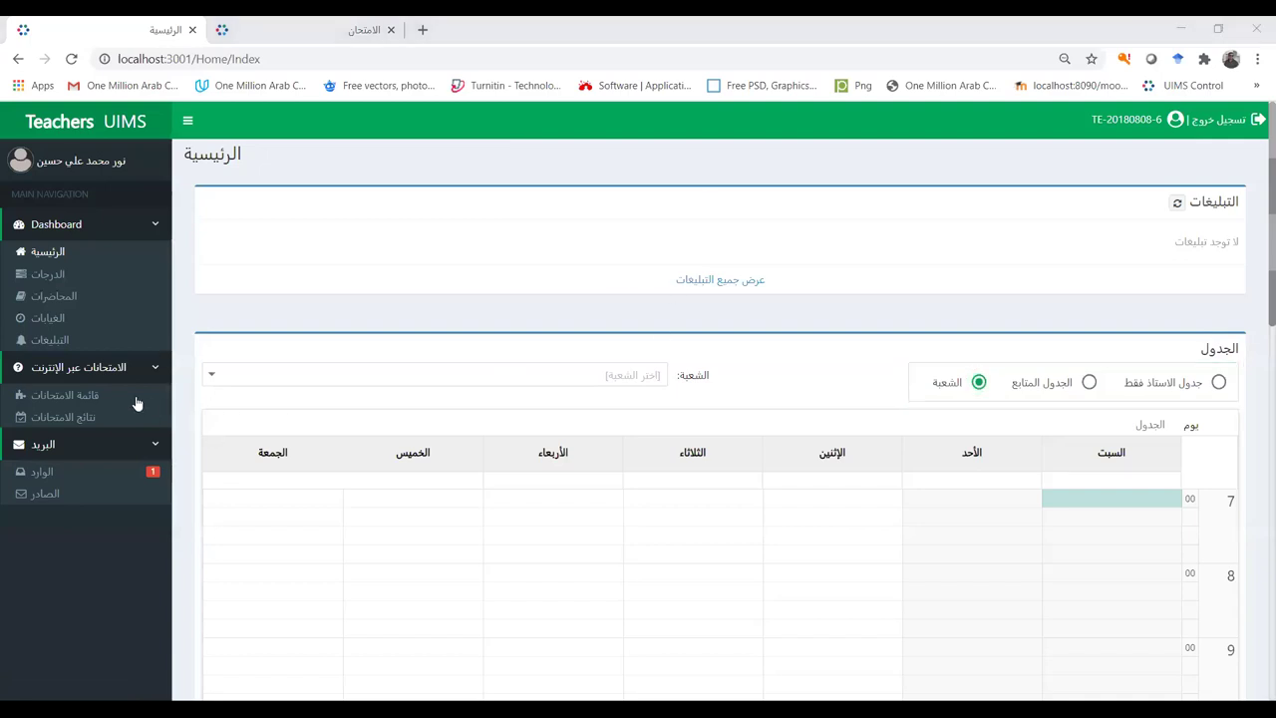
Step: Visit the grades page (الدرجات), open the exam list (قائمة الامتحانات) and refresh it
{"action": "left_click", "coordinate": [52, 282]}
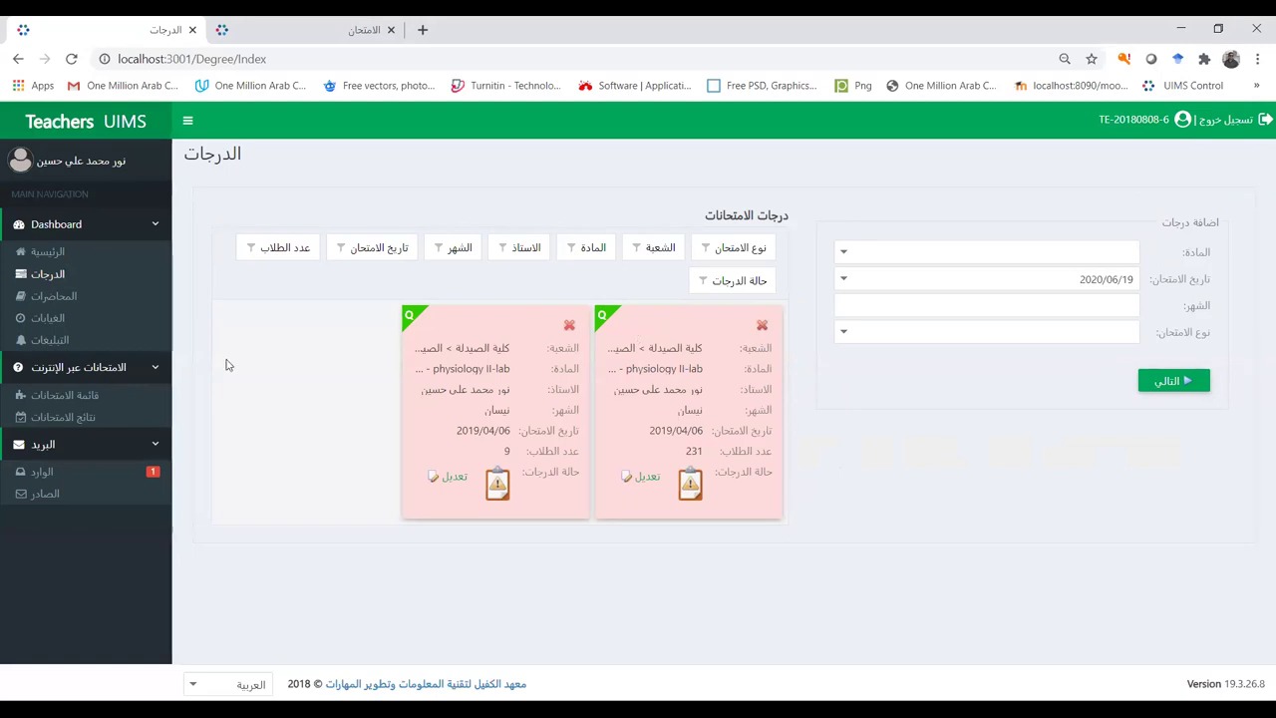
{"action": "left_click", "coordinate": [88, 399]}
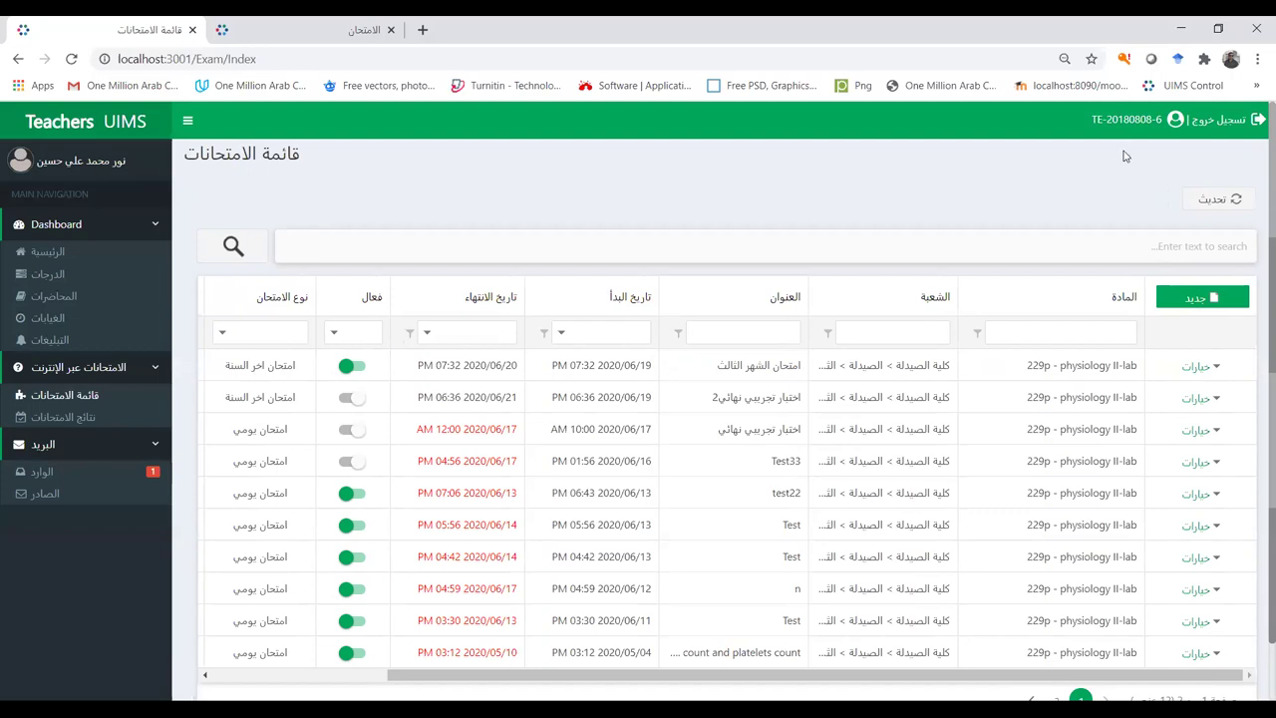
{"action": "left_click", "coordinate": [1206, 216]}
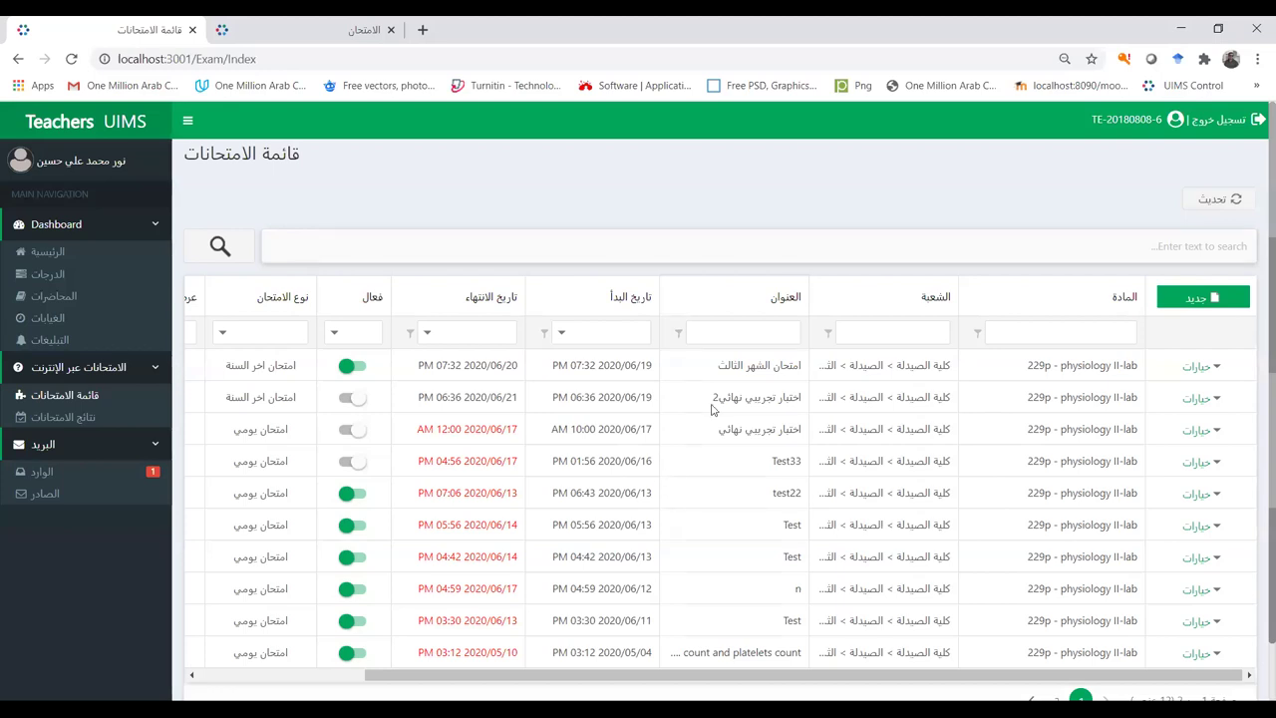
Step: Search the exam list for "اختبار" and clear the search again
{"action": "left_click", "coordinate": [809, 244]}
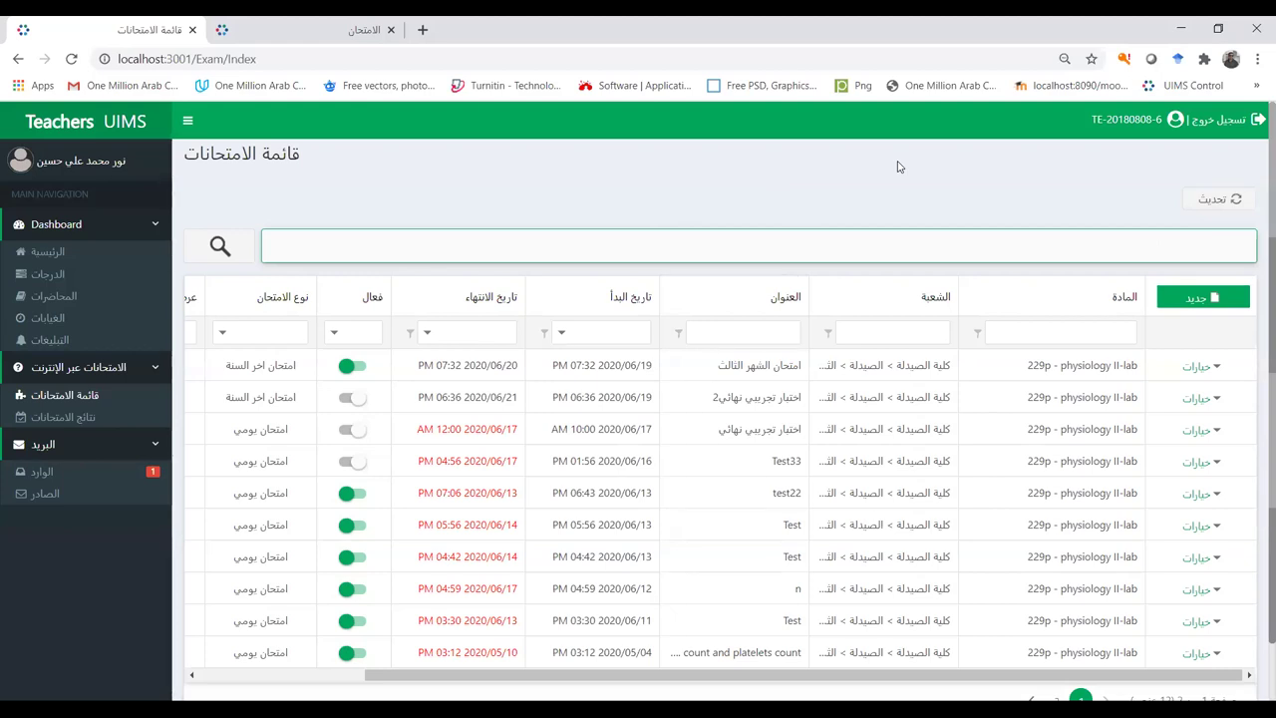
{"action": "type", "text": "اختبار"}
{"action": "left_click", "coordinate": [220, 247]}
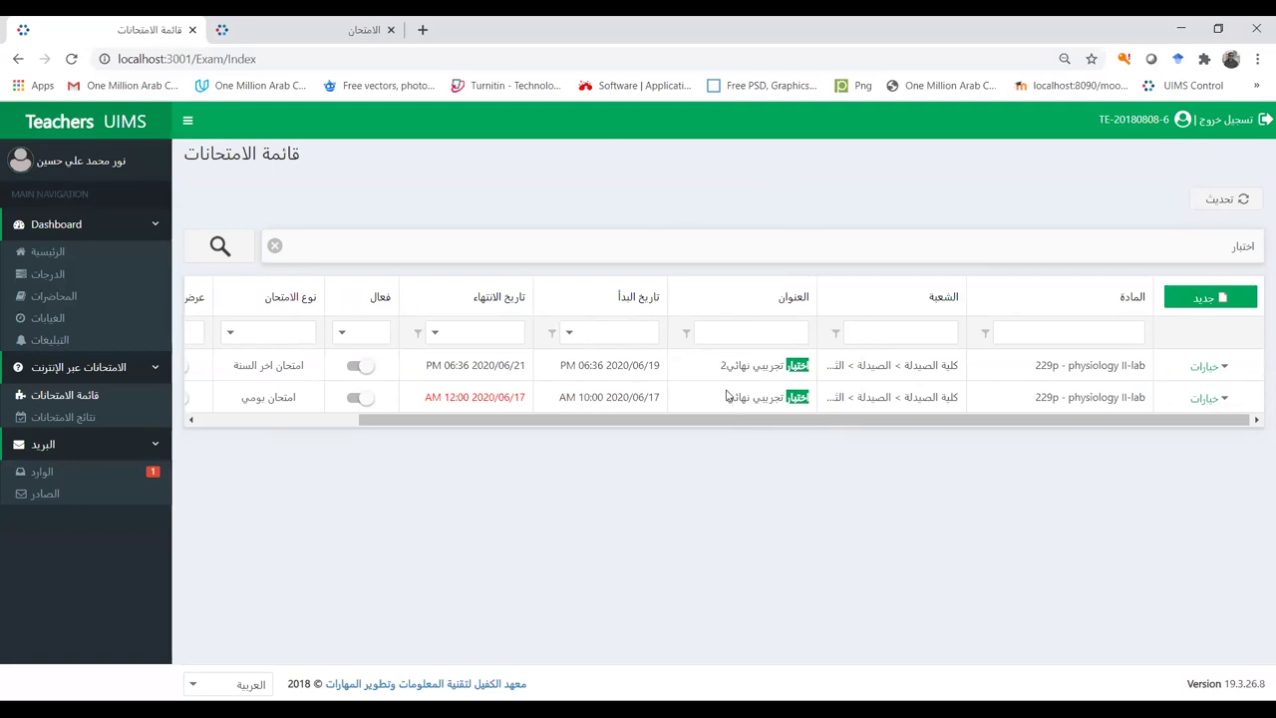
{"action": "left_click", "coordinate": [275, 246]}
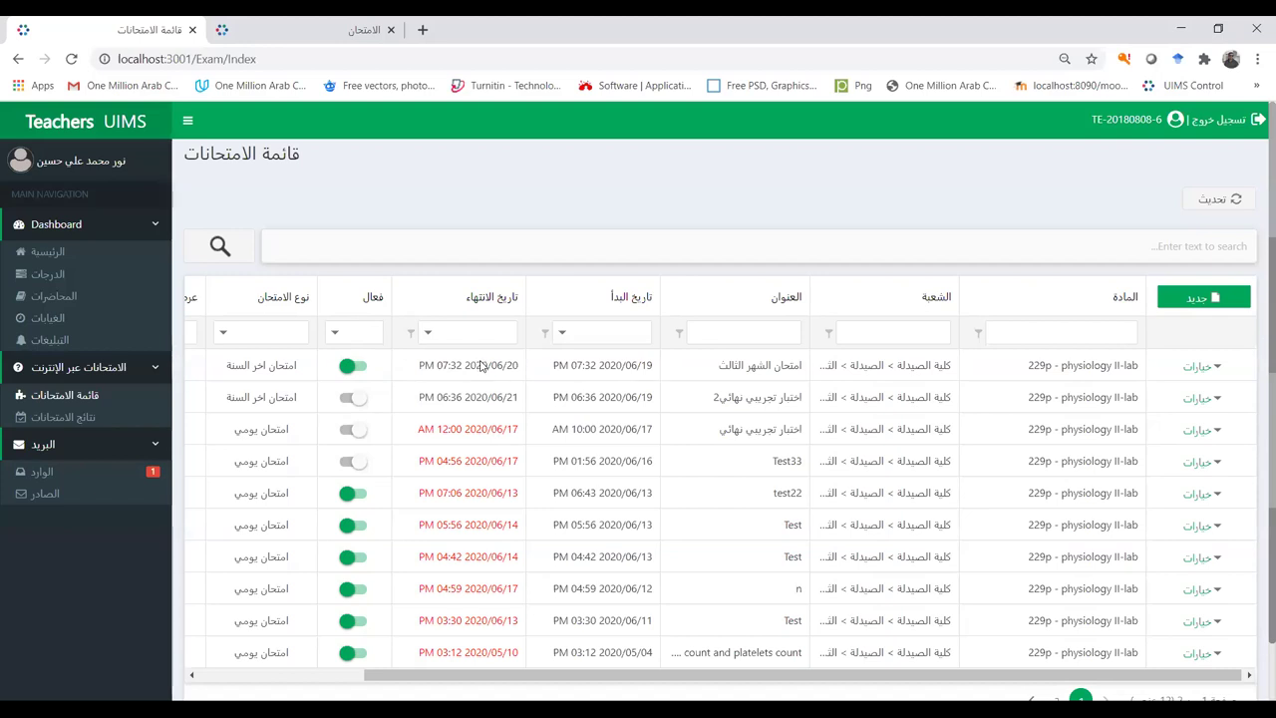
Step: Deactivate the exam "امتحان الشهر الثالث" and activate it again, confirming both changes
{"action": "left_click", "coordinate": [354, 366]}
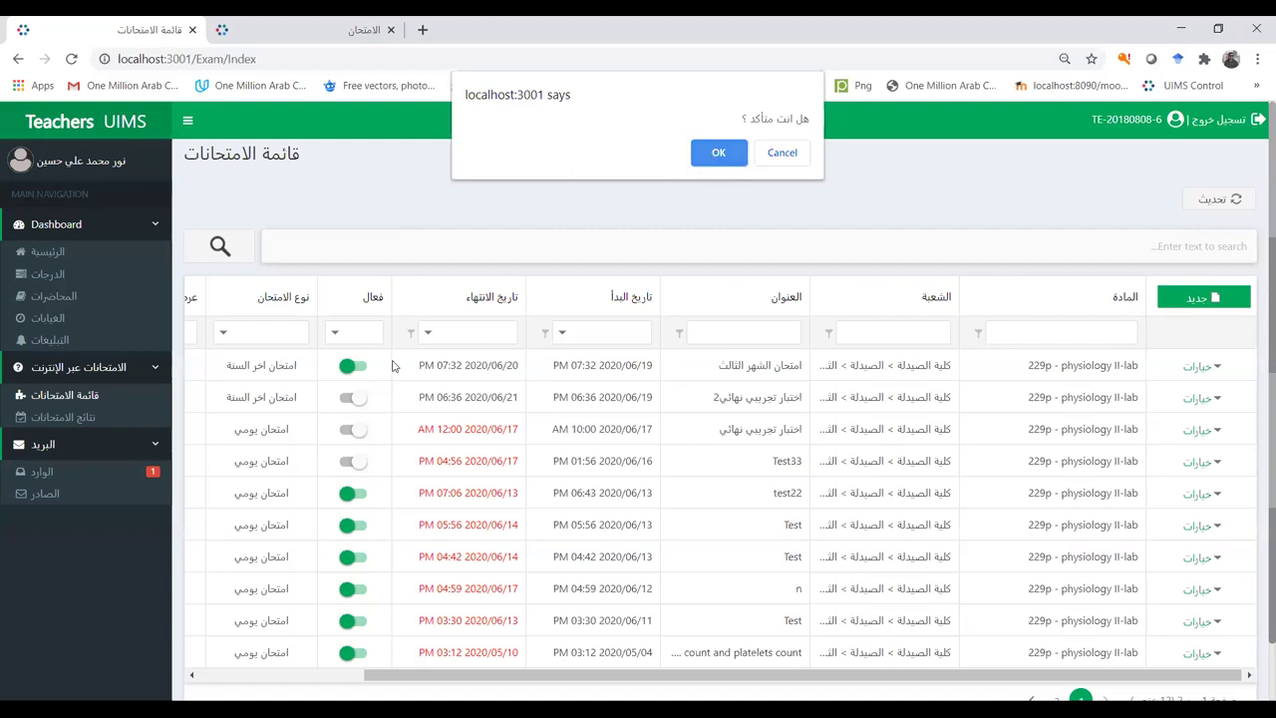
{"action": "key", "text": "Return"}
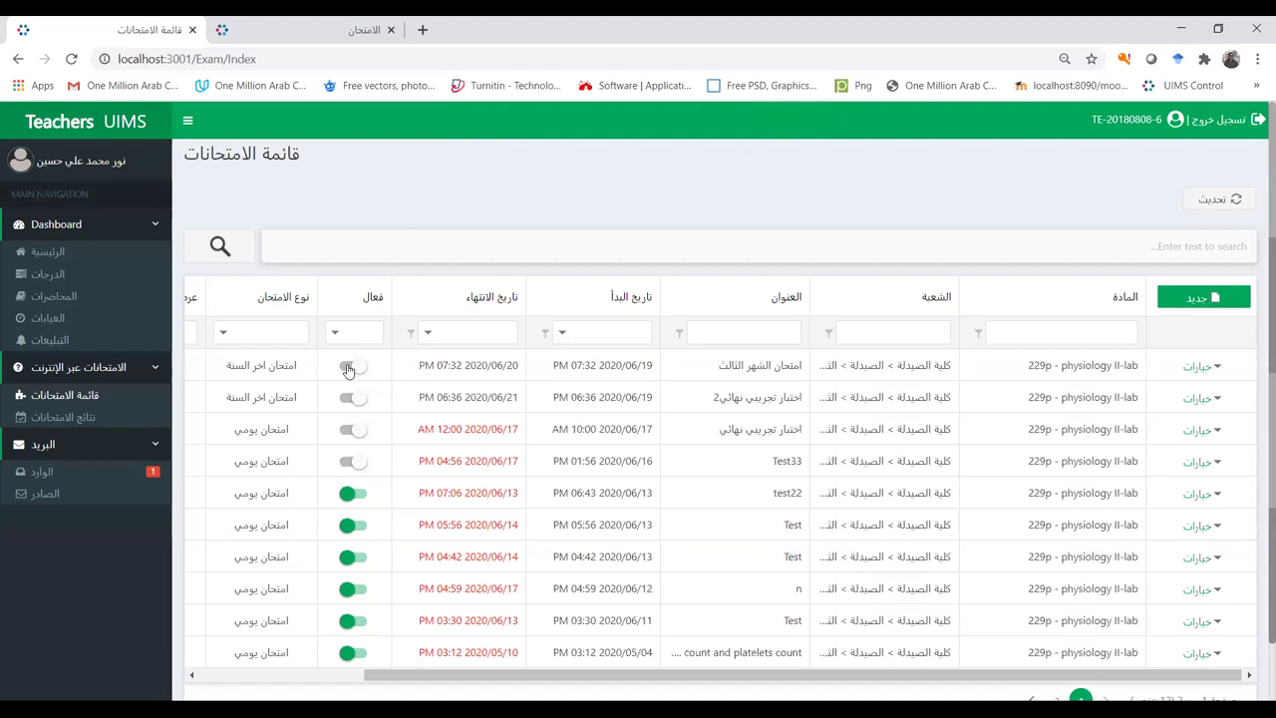
{"action": "left_click", "coordinate": [348, 367]}
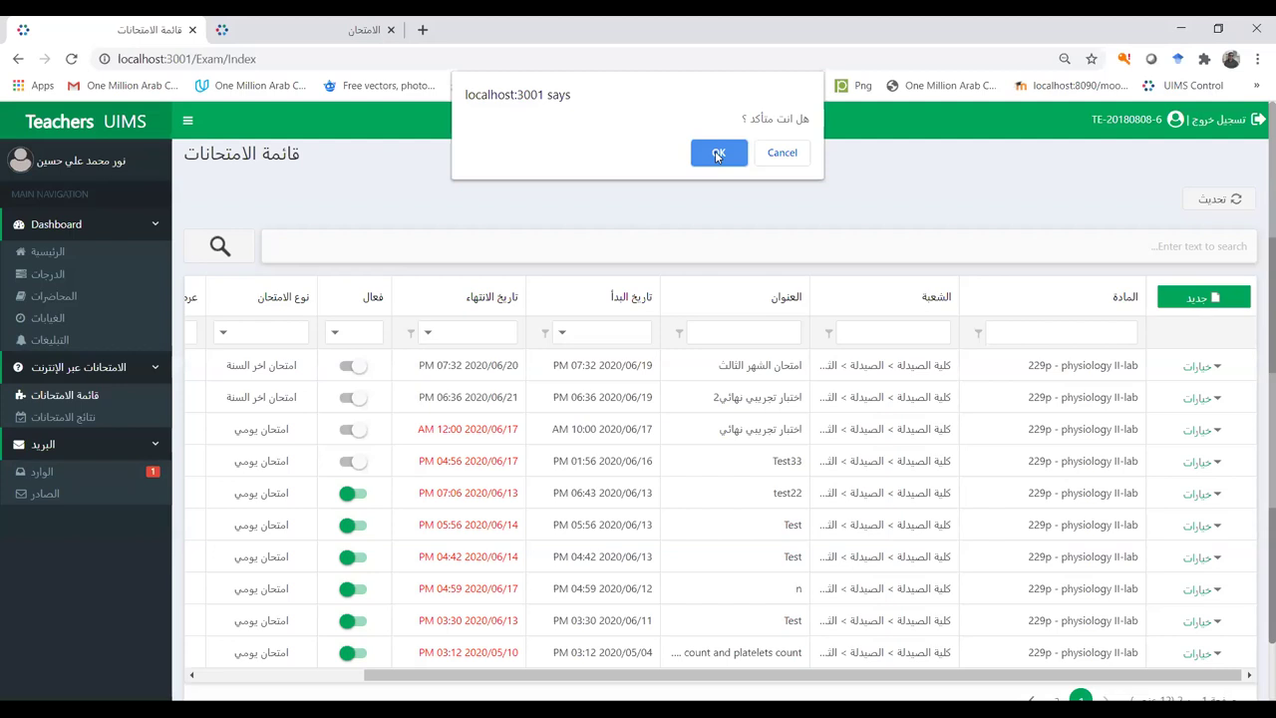
{"action": "left_click", "coordinate": [718, 155]}
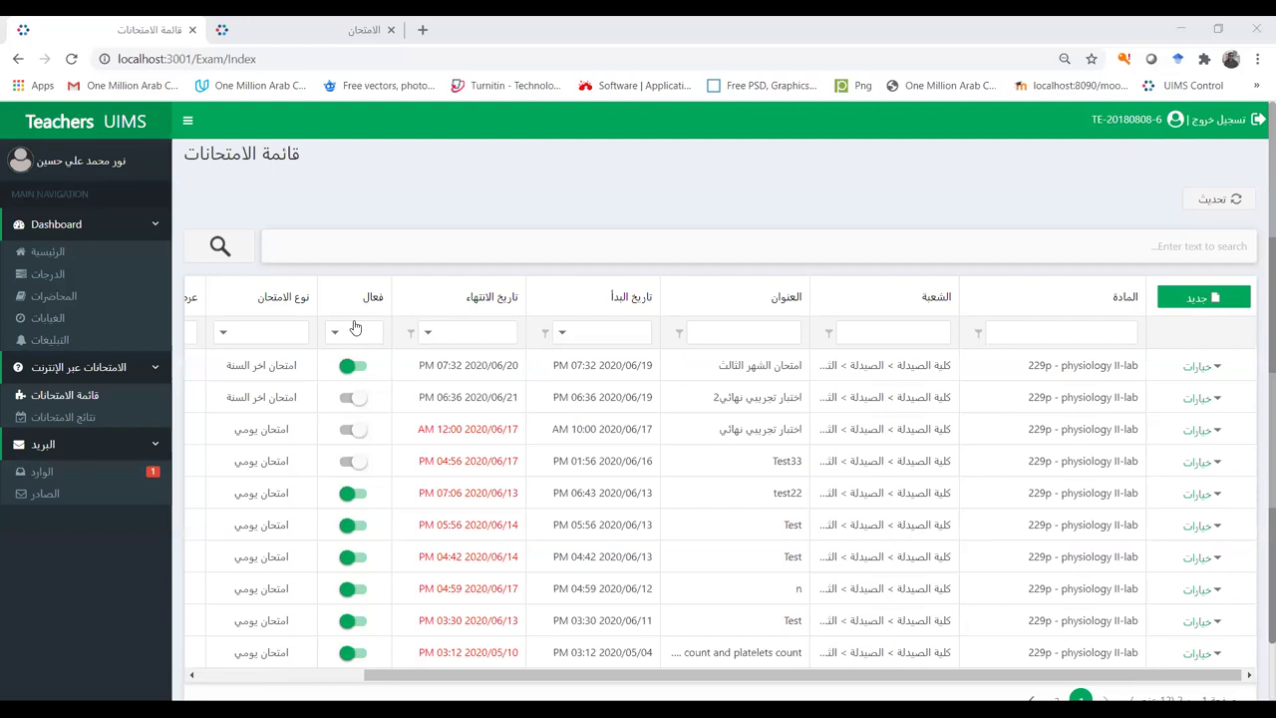
Step: Turn off the results display (عرض النتائج) for "امتحان الشهر الثالث" and turn it on again, confirming both changes
{"action": "scroll", "coordinate": [355, 327], "scroll_direction": "left", "scroll_amount": 2}
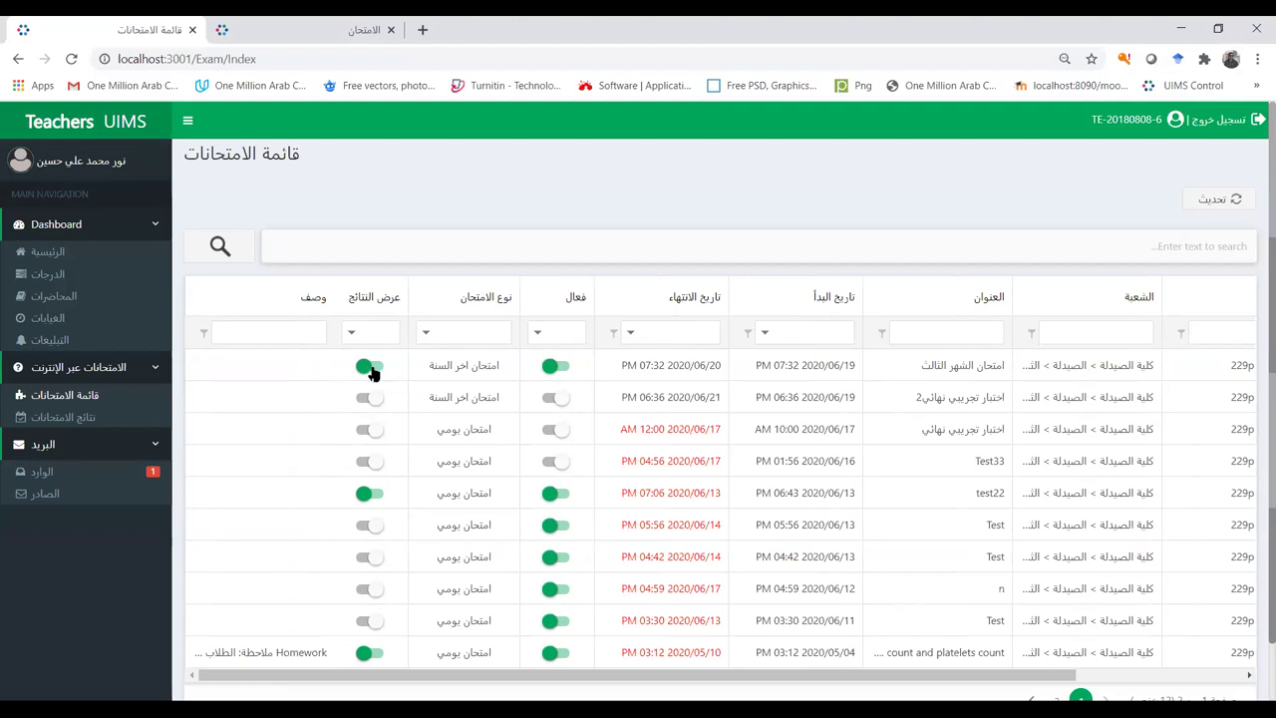
{"action": "left_click", "coordinate": [376, 369]}
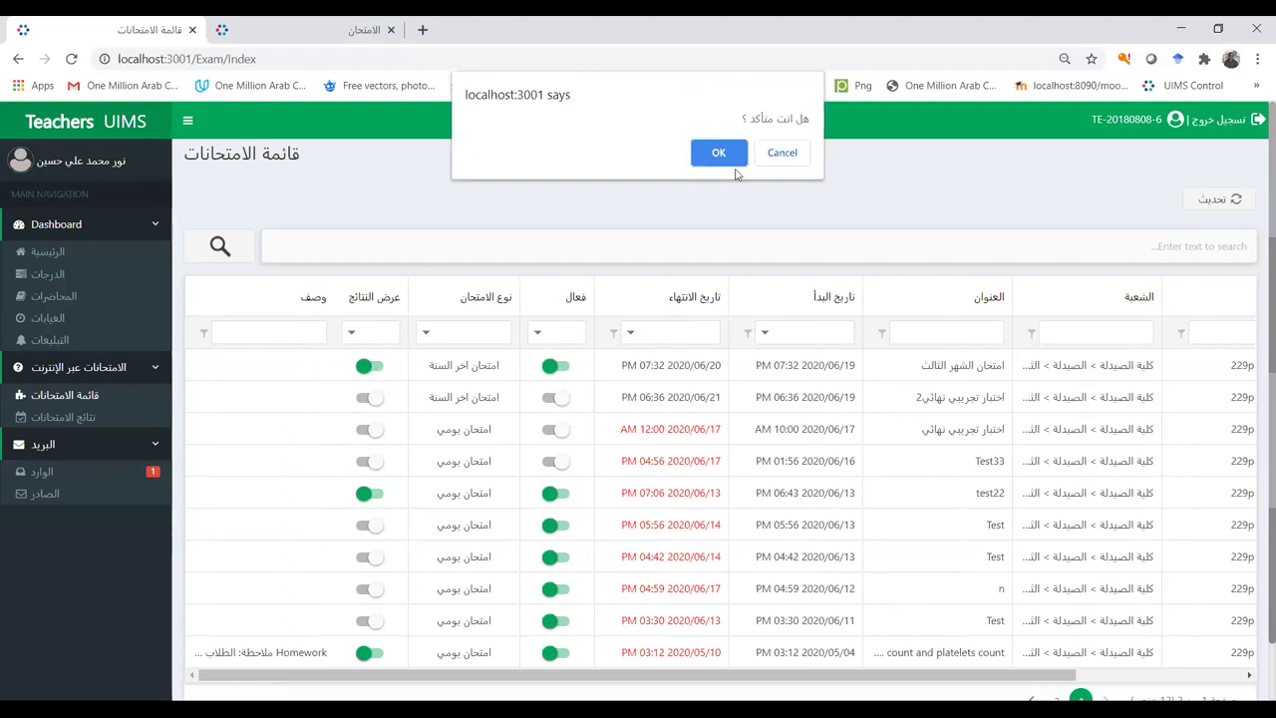
{"action": "left_click", "coordinate": [730, 152]}
{"action": "left_click", "coordinate": [363, 369]}
{"action": "key", "text": "Return"}
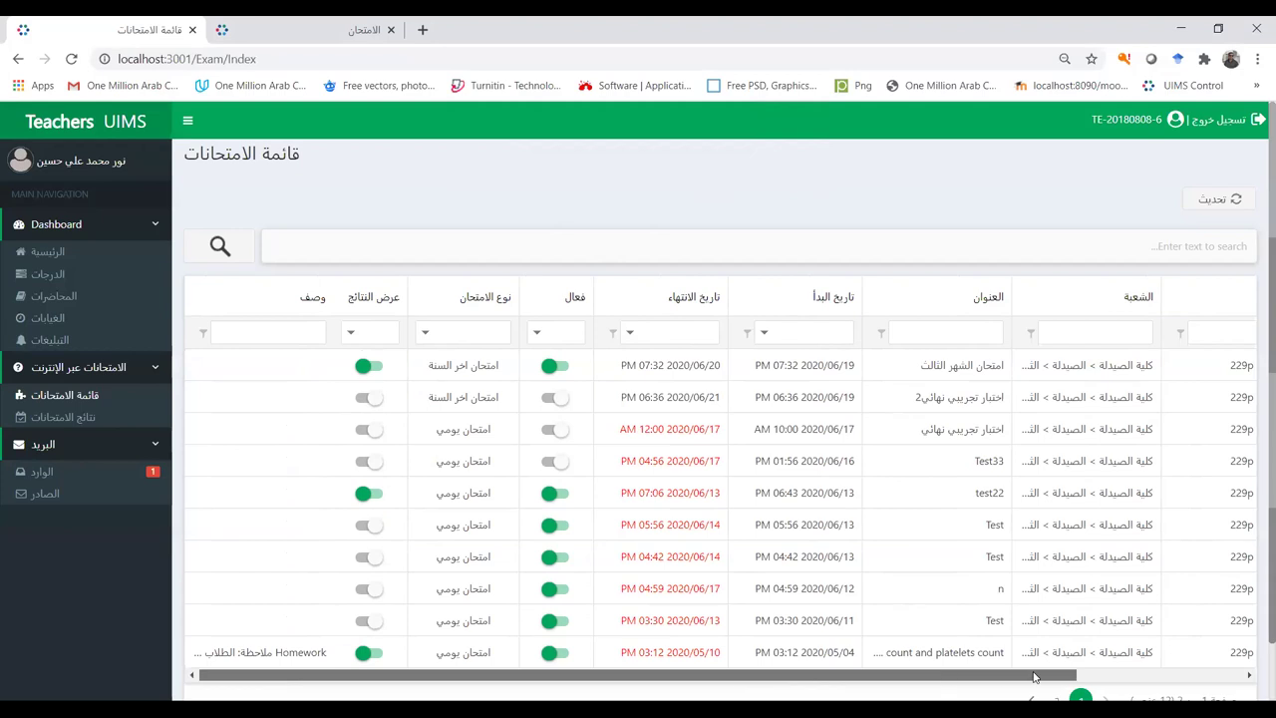
Step: Deactivate the exam "امتحان الشهر الثالث", confirm the change, and open the exam for editing
{"action": "scroll", "coordinate": [1034, 676], "scroll_direction": "right", "scroll_amount": 5}
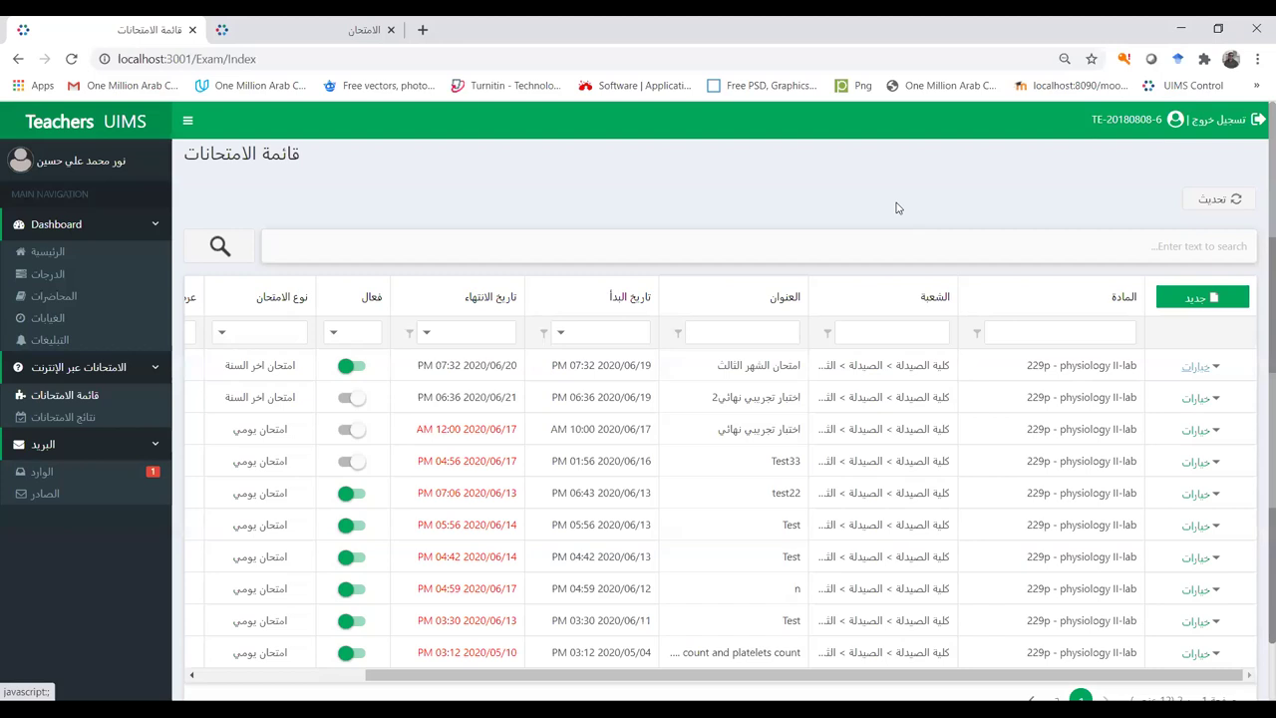
{"action": "key", "text": "Return"}
{"action": "left_click", "coordinate": [1184, 388]}
{"action": "left_click", "coordinate": [1184, 387]}
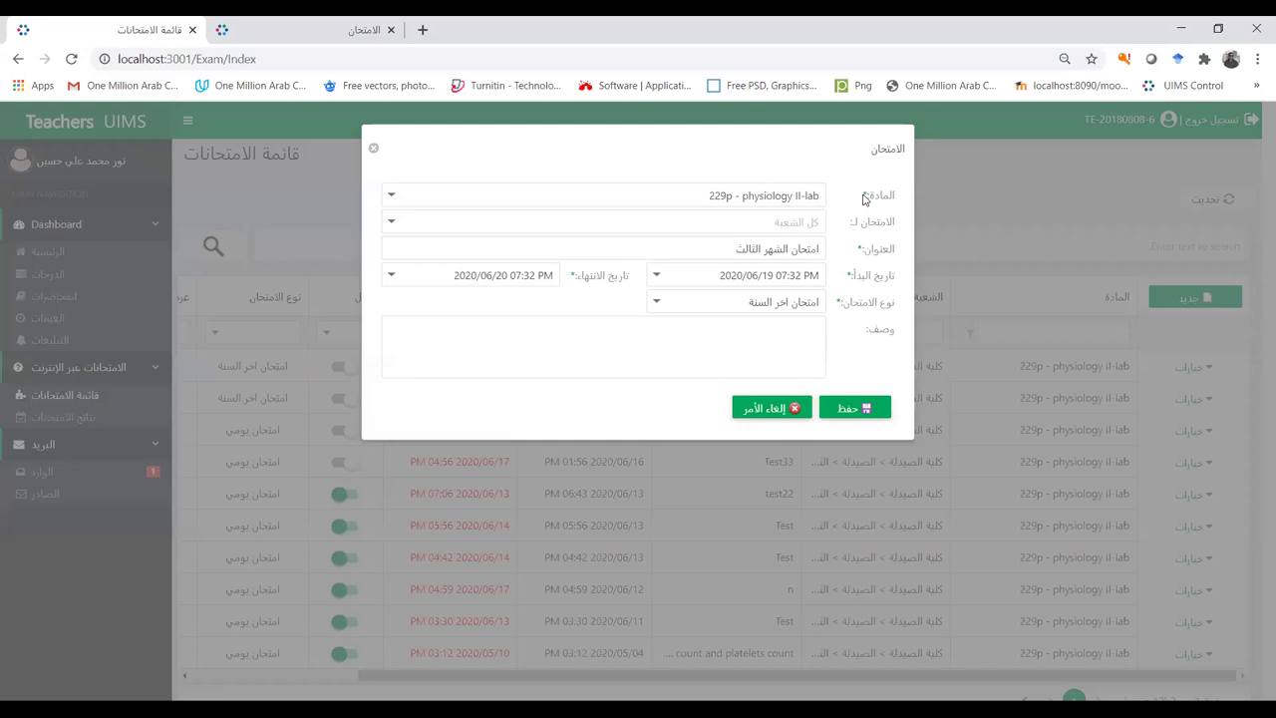
Step: Choose 229p - physiology II-lab as the exam's subject and view the list of students the exam can be assigned to
{"action": "left_click", "coordinate": [391, 195]}
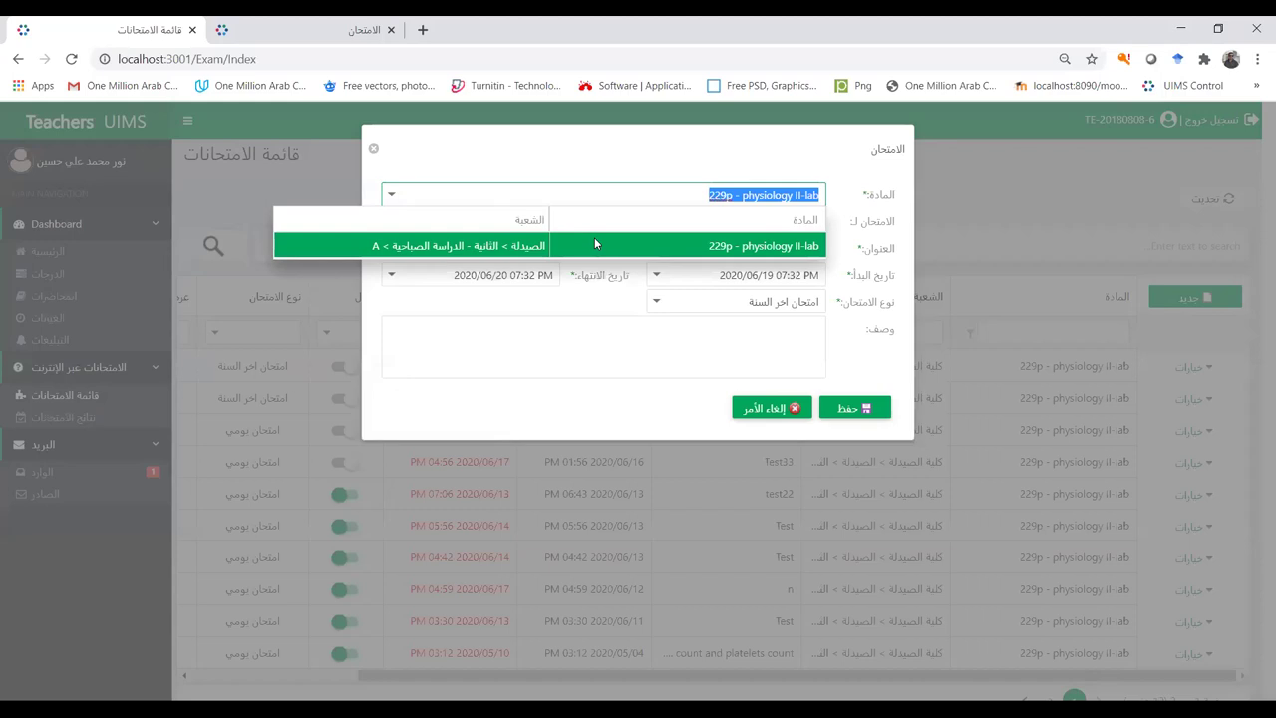
{"action": "left_click", "coordinate": [658, 243]}
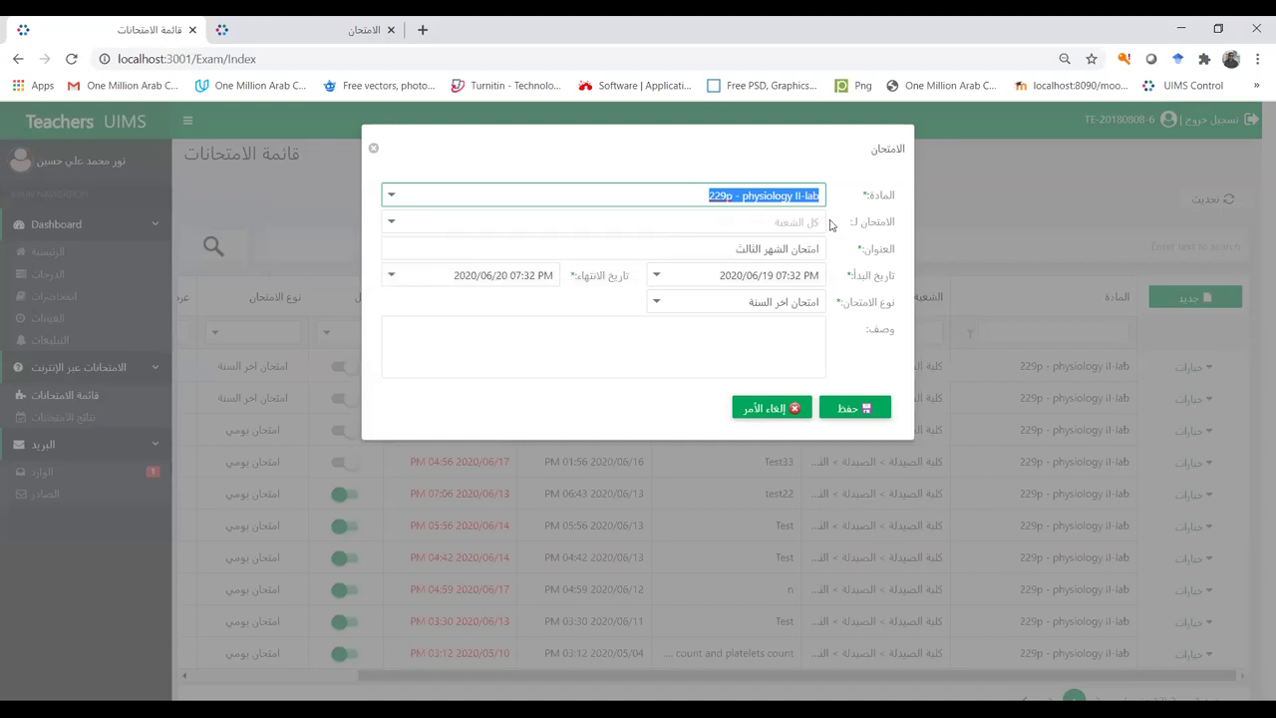
{"action": "left_click", "coordinate": [802, 222]}
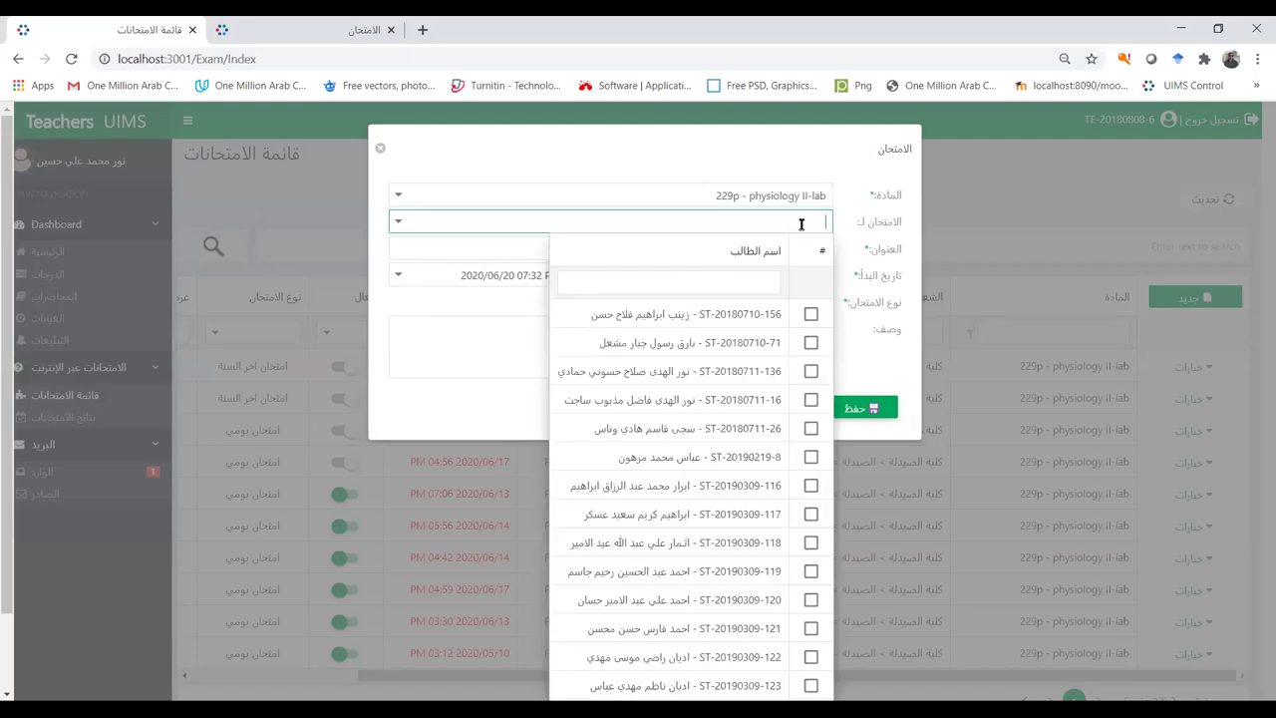
{"action": "left_click", "coordinate": [775, 207]}
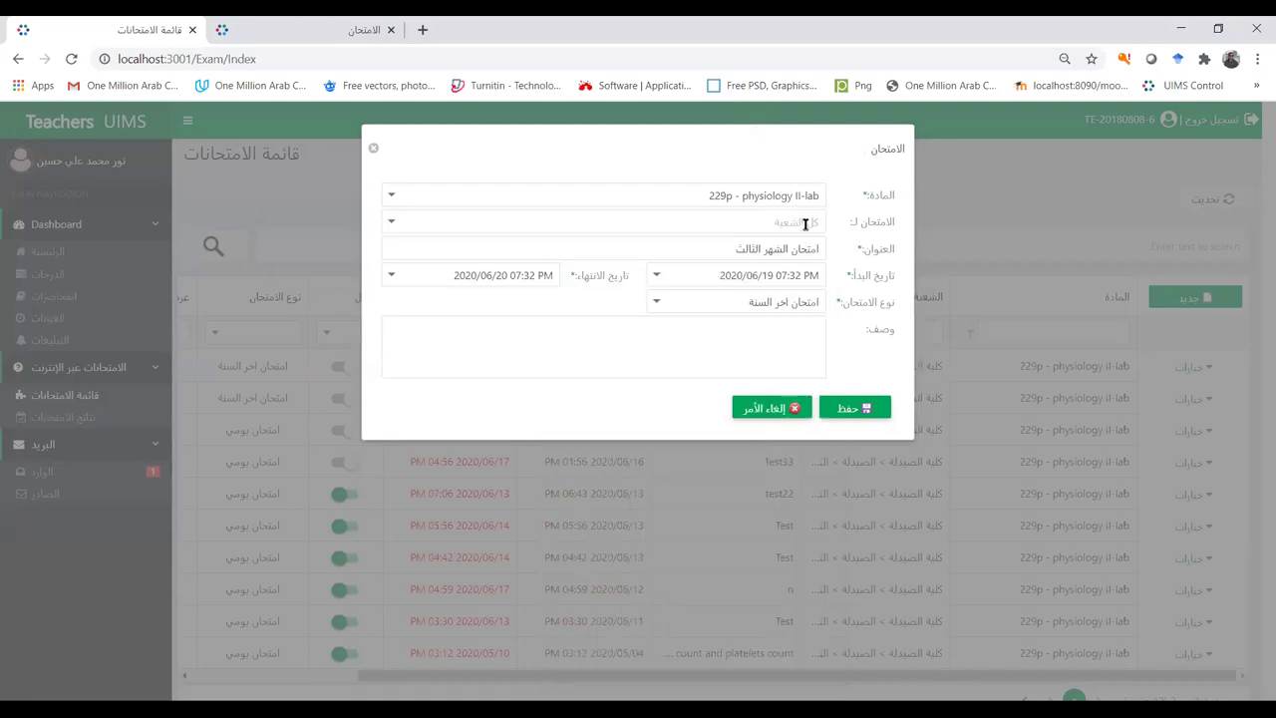
Step: Select four individual students as the exam's recipients, then deselect them all to keep كل الشعبة
{"action": "left_click", "coordinate": [804, 223]}
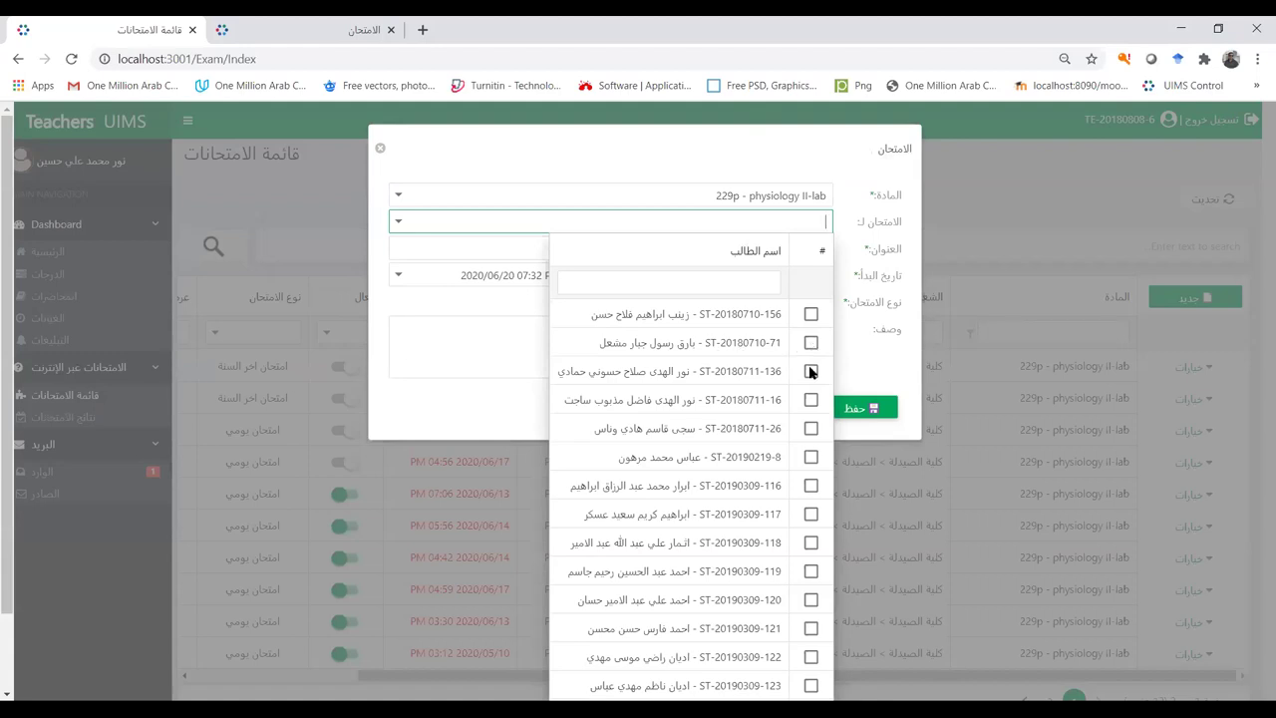
{"action": "left_click", "coordinate": [810, 342]}
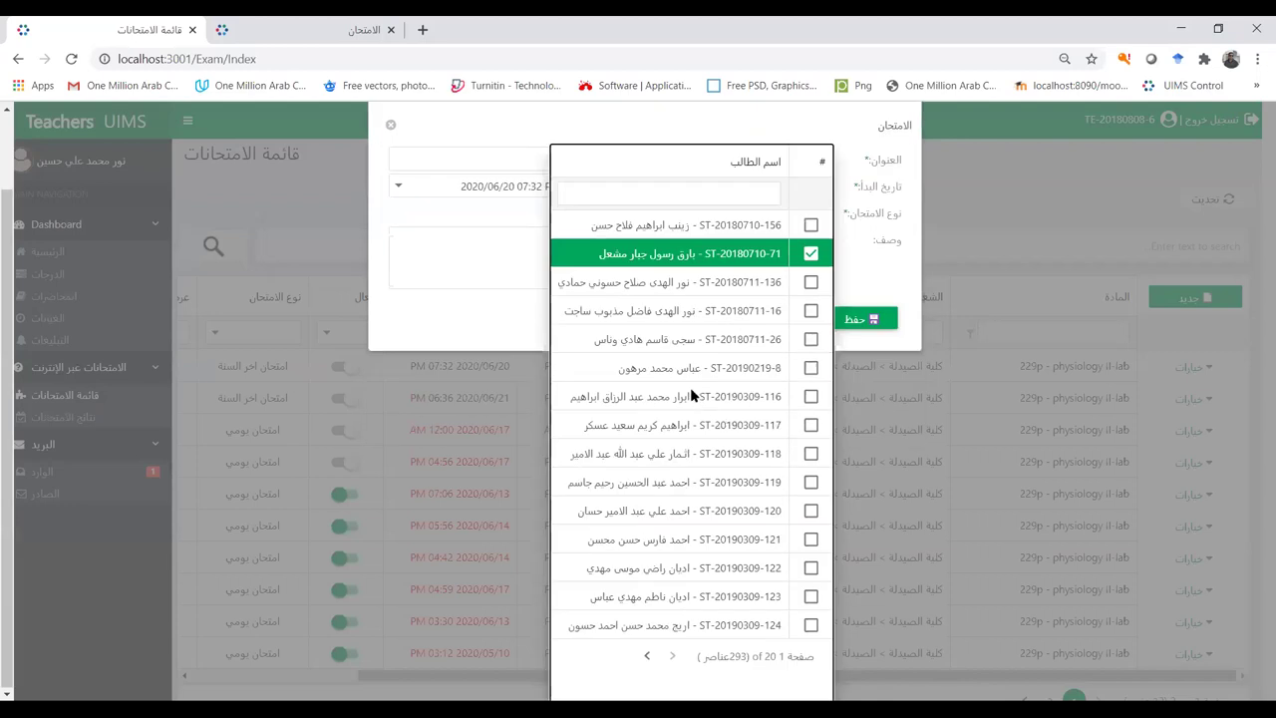
{"action": "left_click", "coordinate": [693, 282]}
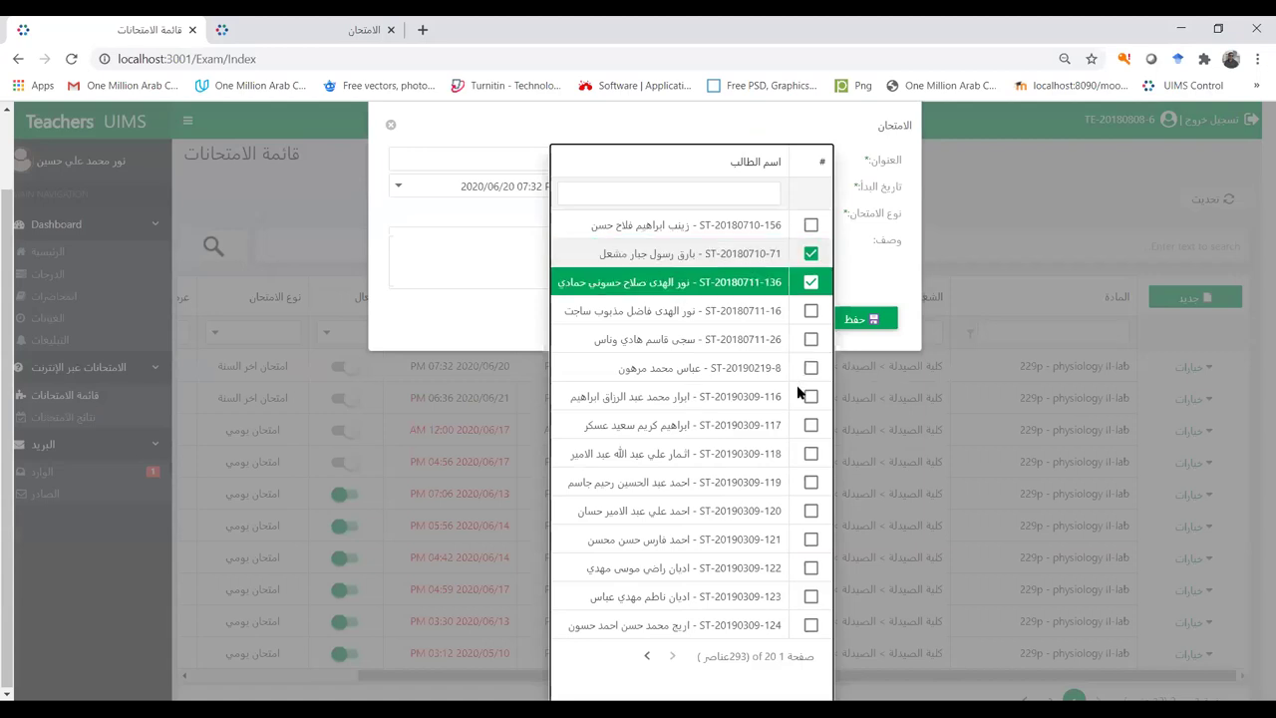
{"action": "left_click", "coordinate": [808, 338]}
{"action": "left_click", "coordinate": [807, 368]}
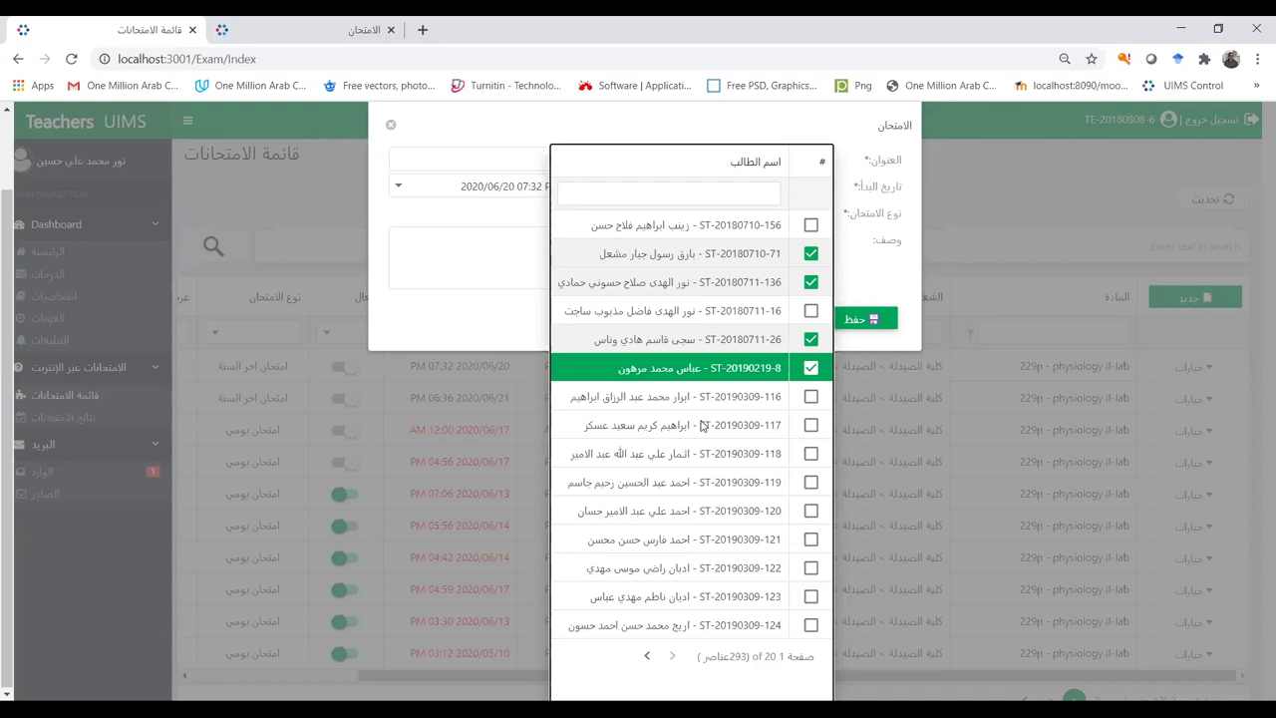
{"action": "left_click", "coordinate": [812, 367]}
{"action": "left_click", "coordinate": [812, 284]}
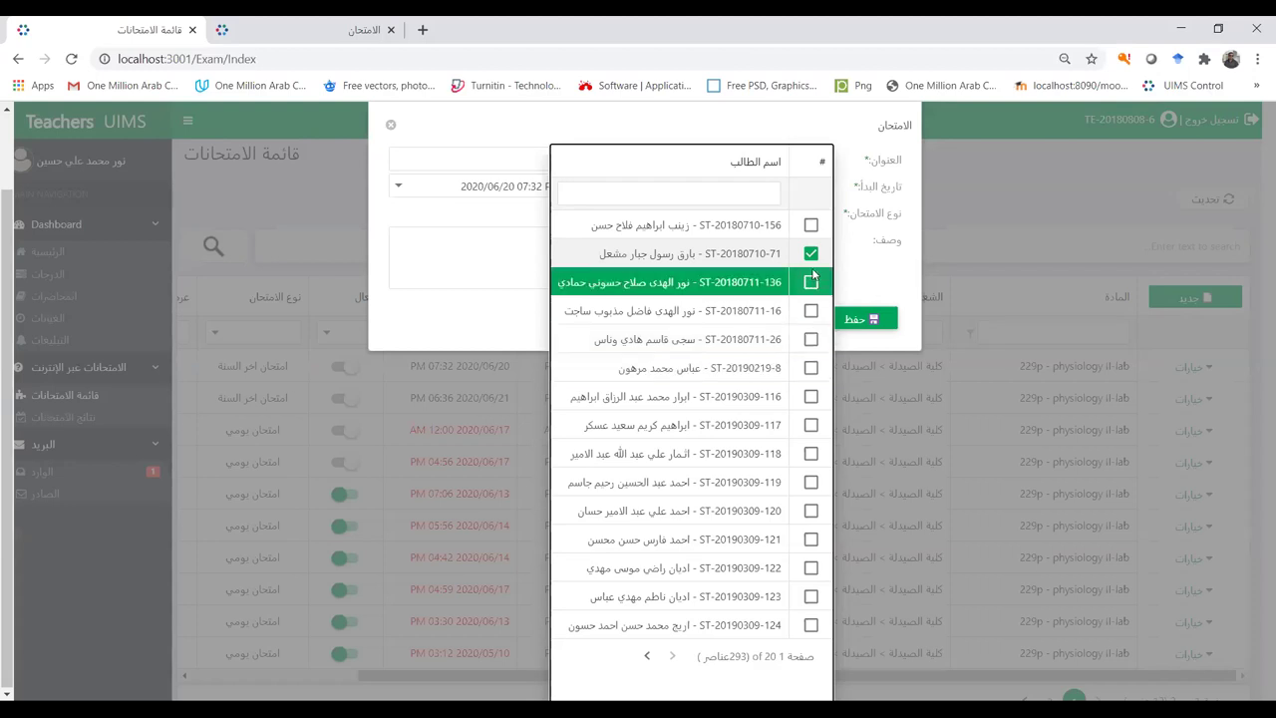
{"action": "left_click", "coordinate": [812, 254]}
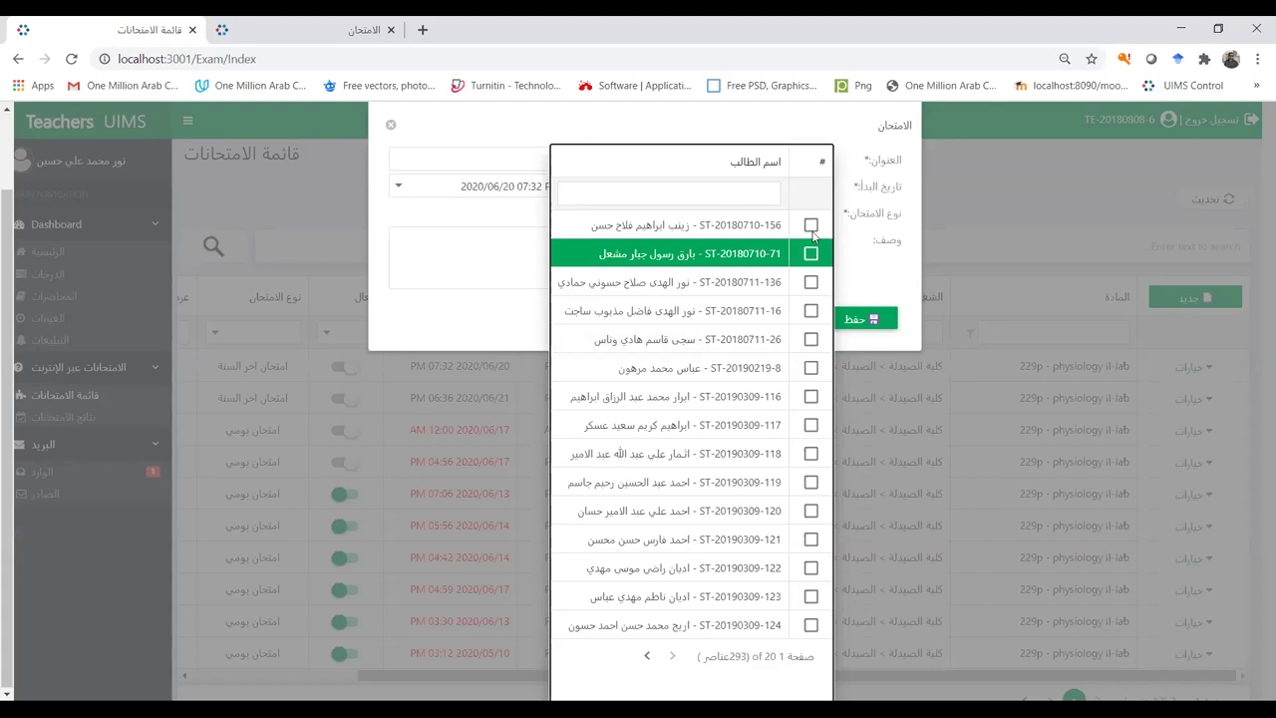
{"action": "left_click", "coordinate": [809, 234]}
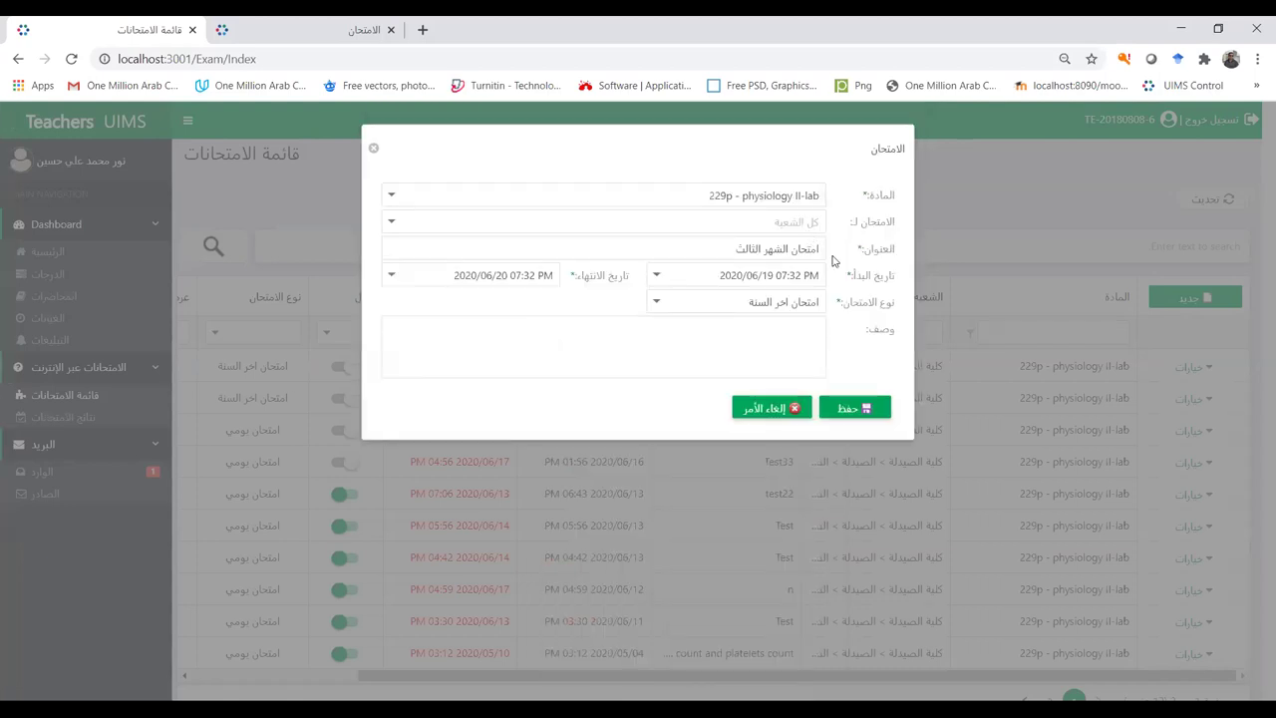
Step: Set the exam's start date (تاريخ البدأ) to 2020/06/20 09:32 PM
{"action": "left_click", "coordinate": [833, 260]}
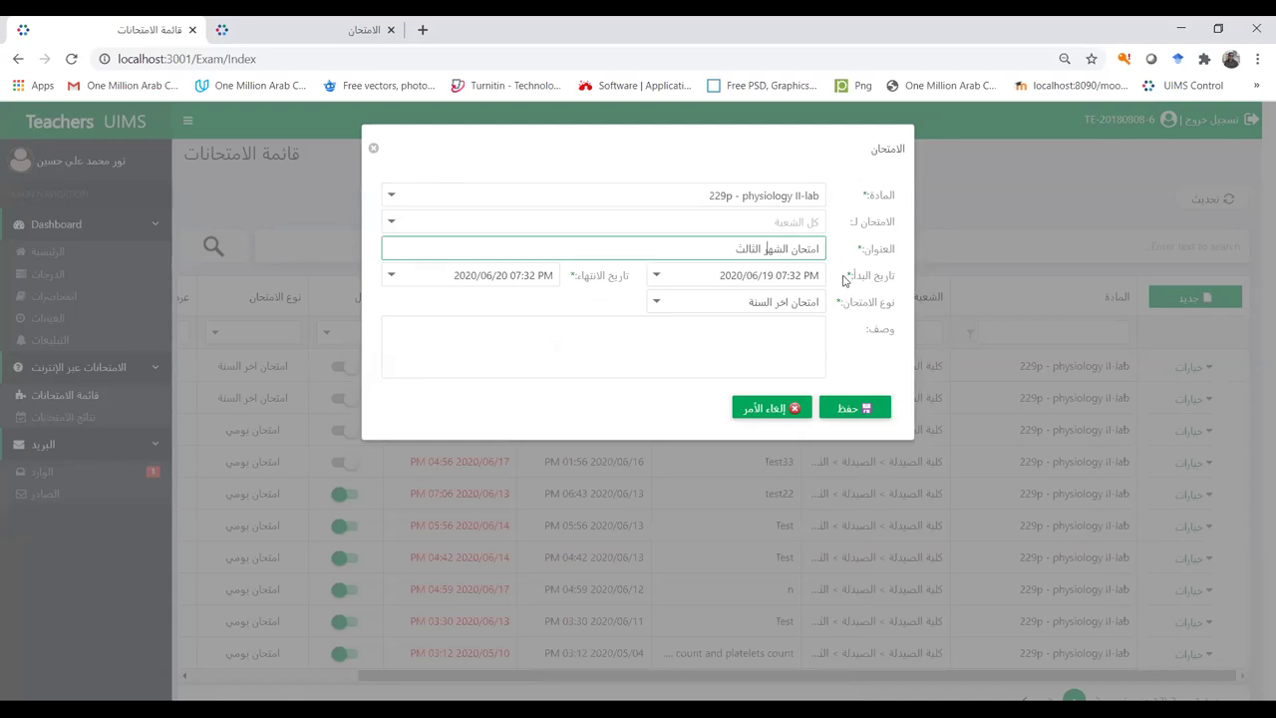
{"action": "left_click", "coordinate": [659, 276]}
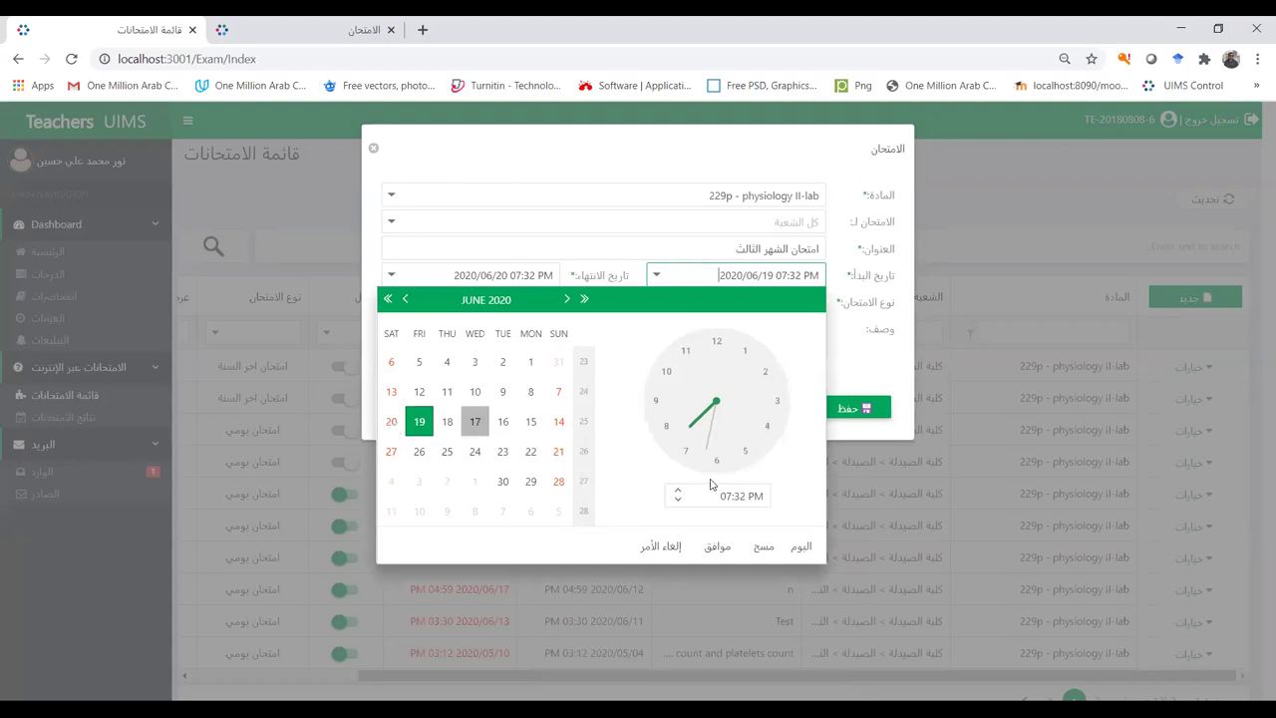
{"action": "left_click", "coordinate": [714, 548]}
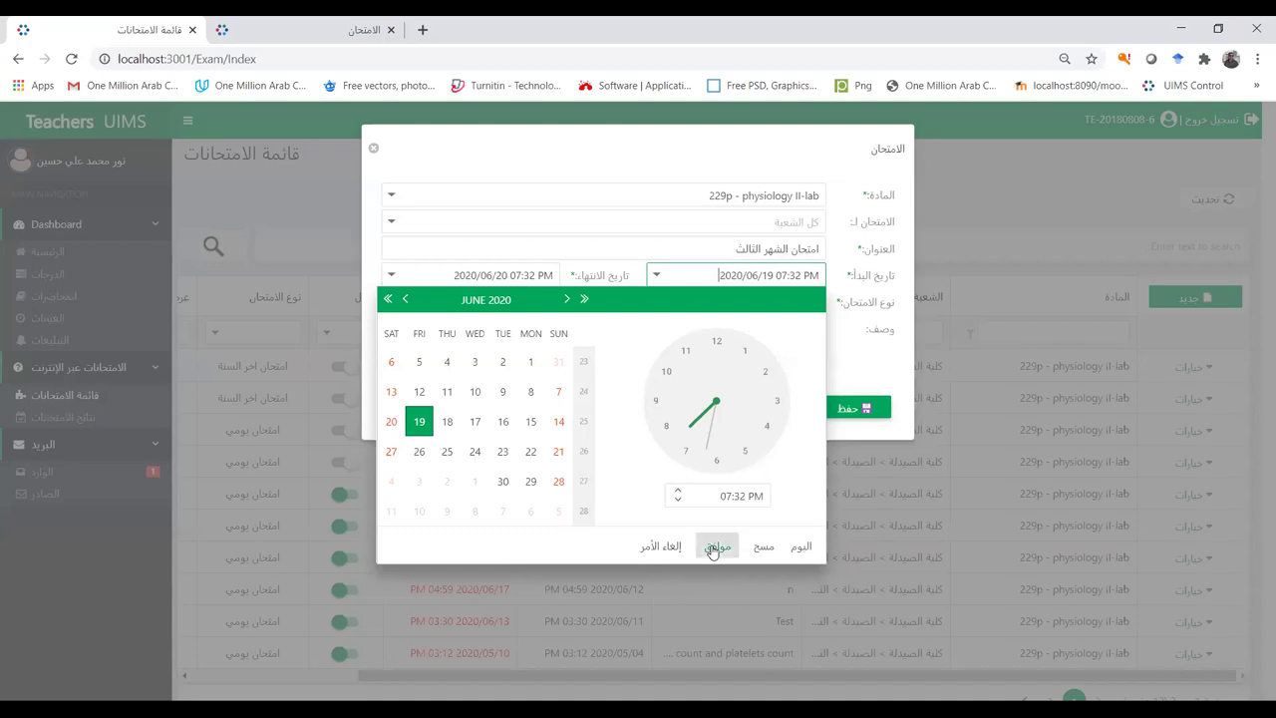
{"action": "left_click", "coordinate": [767, 548]}
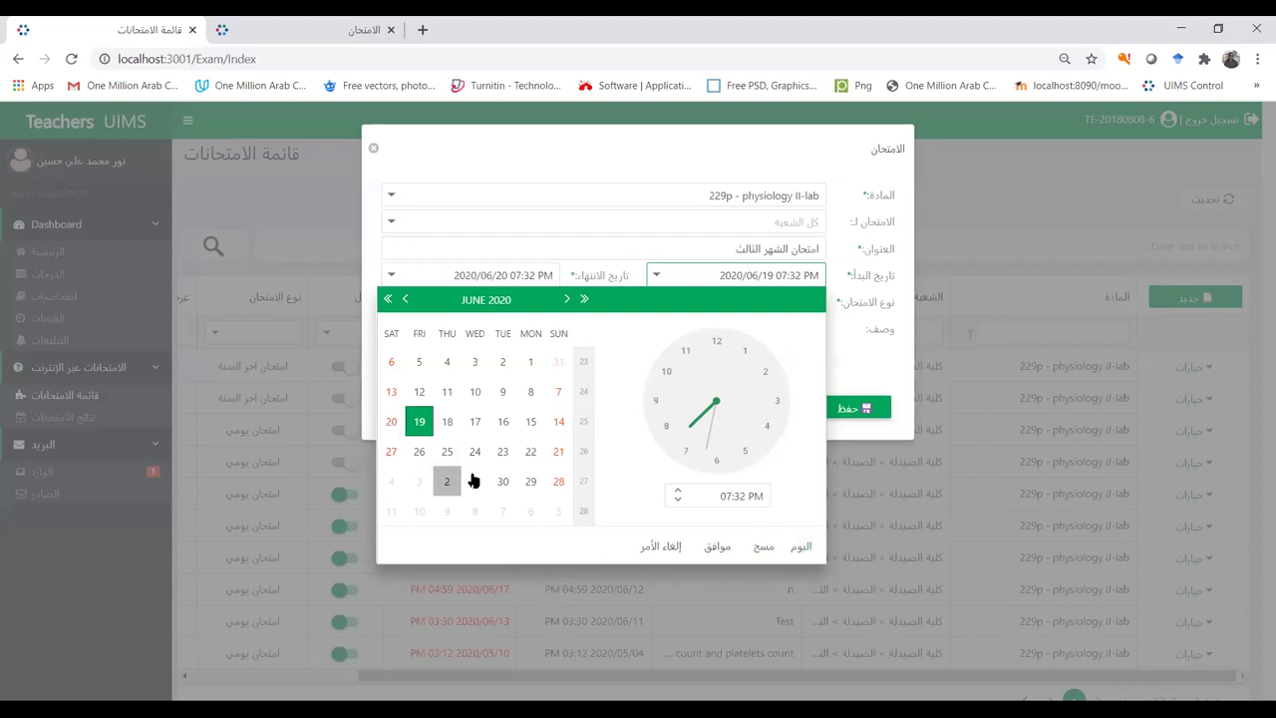
{"action": "left_click", "coordinate": [397, 422]}
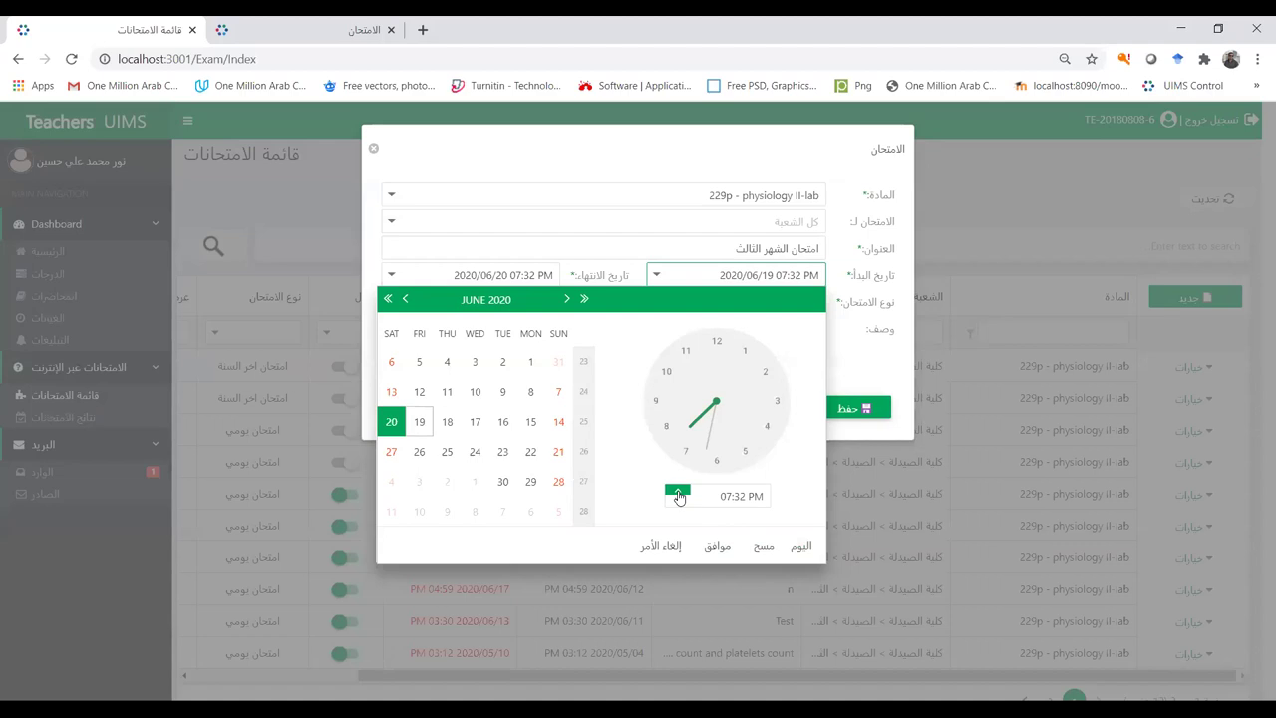
{"action": "key", "text": "Up"}
{"action": "key", "text": "Up"}
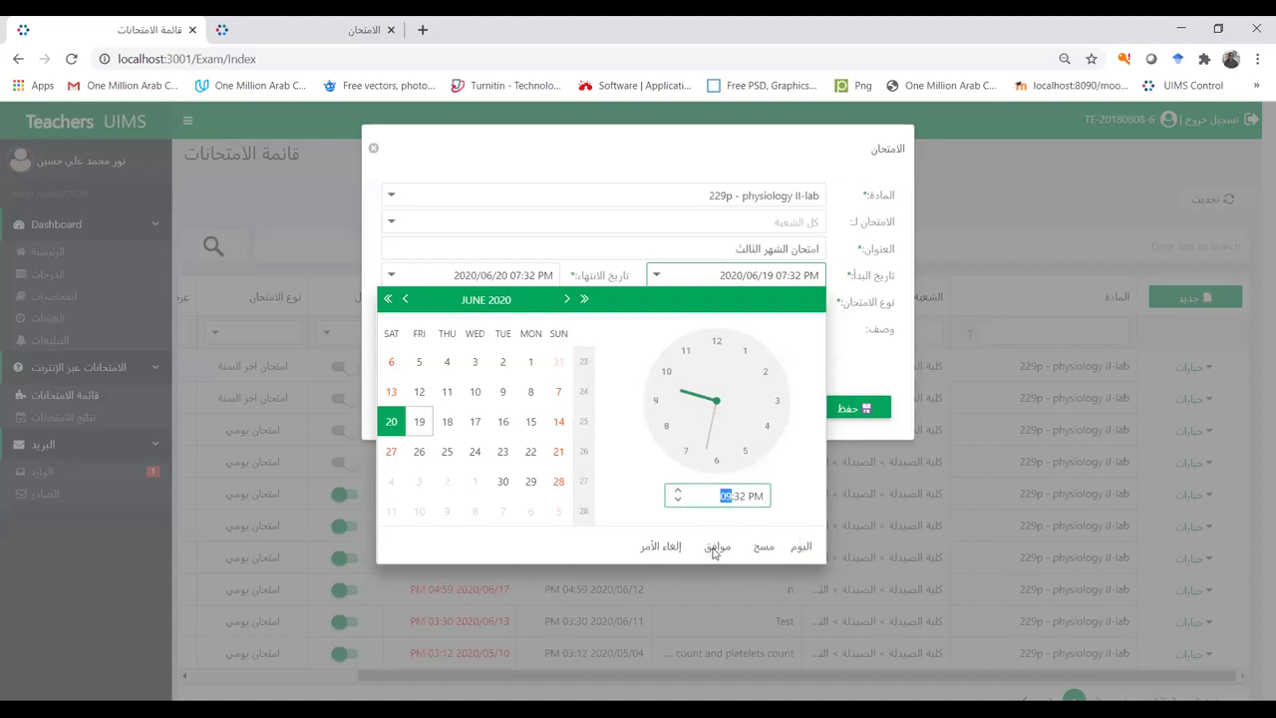
{"action": "left_click", "coordinate": [716, 547]}
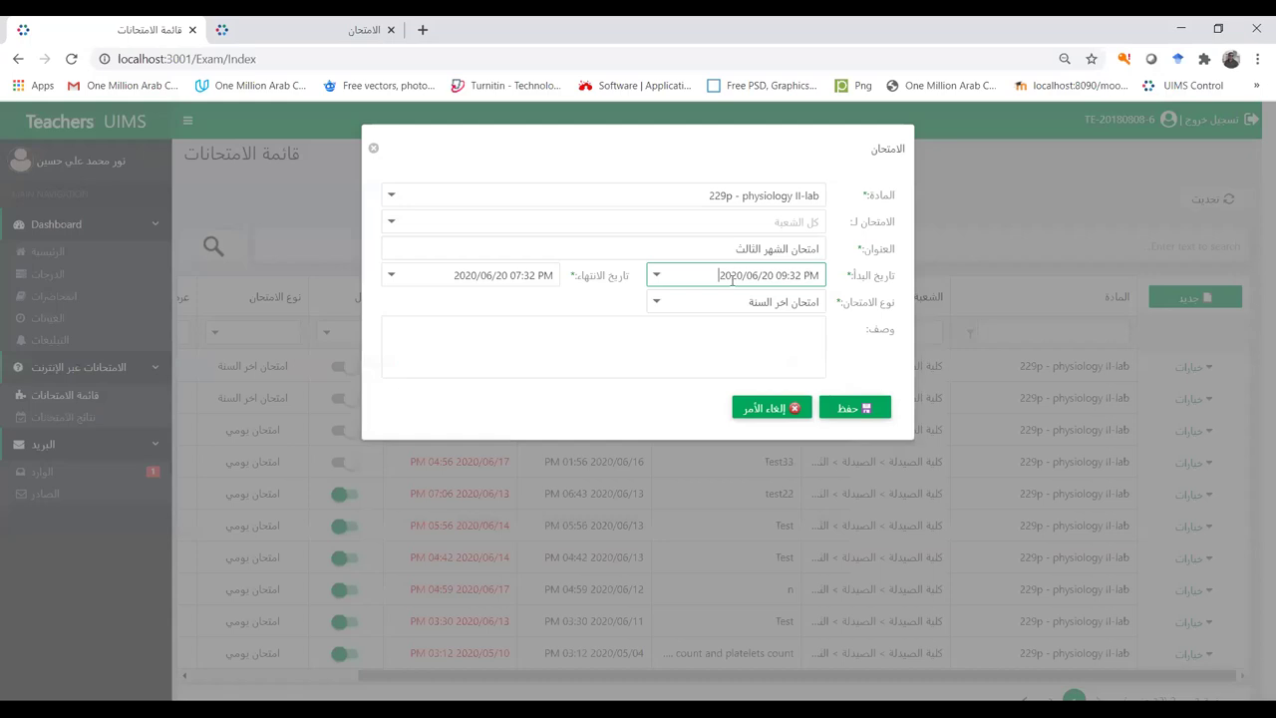
Step: Set the exam's end date (تاريخ الانتهاء) to 2020/06/21 07:32 PM
{"action": "left_click", "coordinate": [390, 279]}
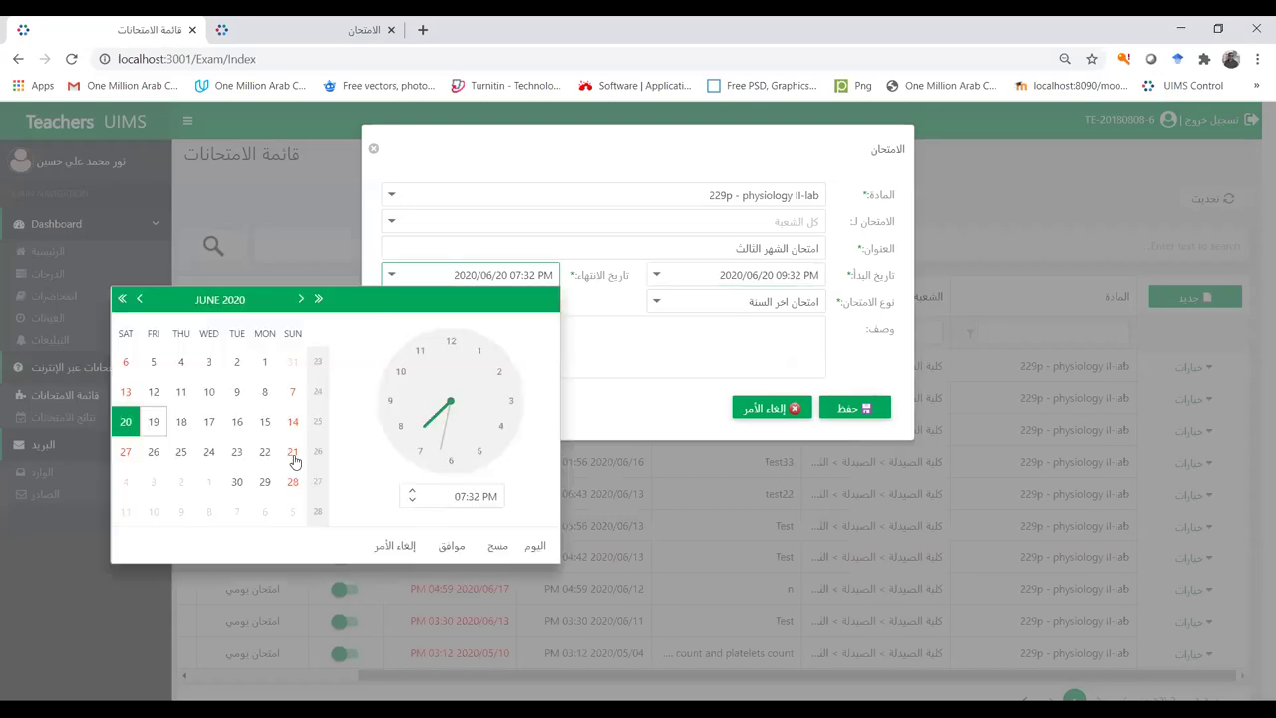
{"action": "left_click", "coordinate": [293, 453]}
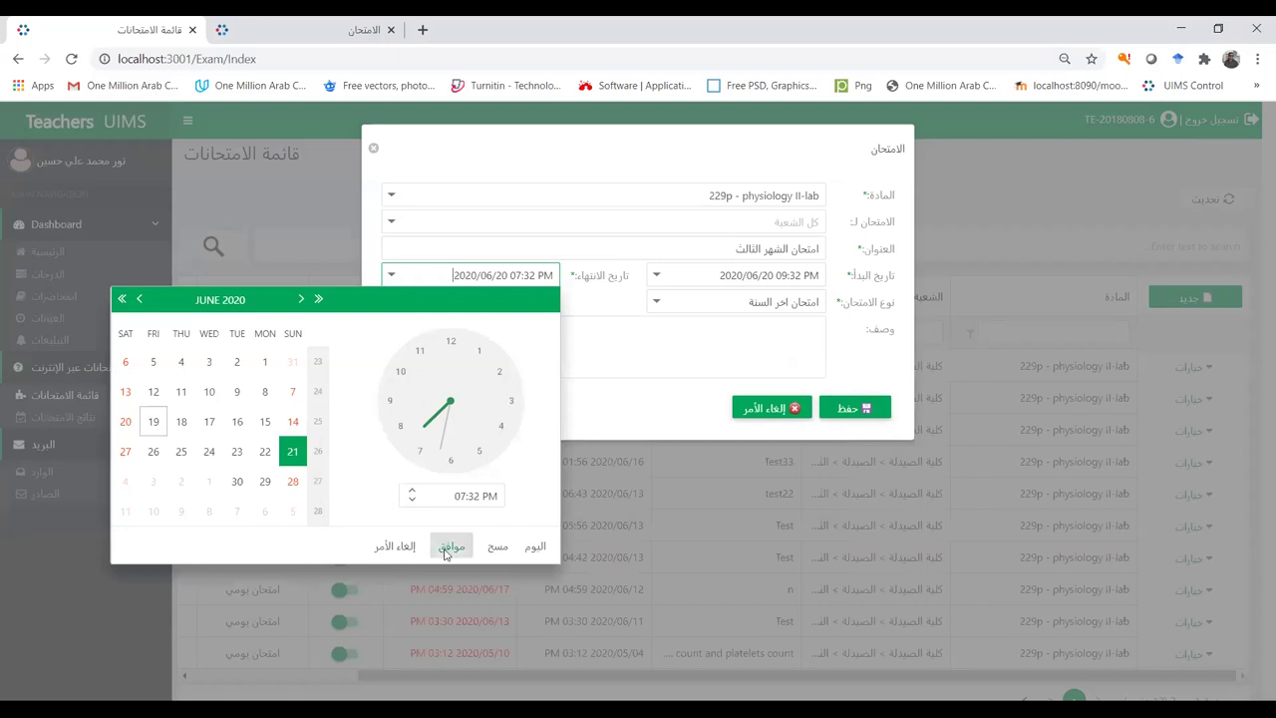
{"action": "left_click", "coordinate": [449, 547]}
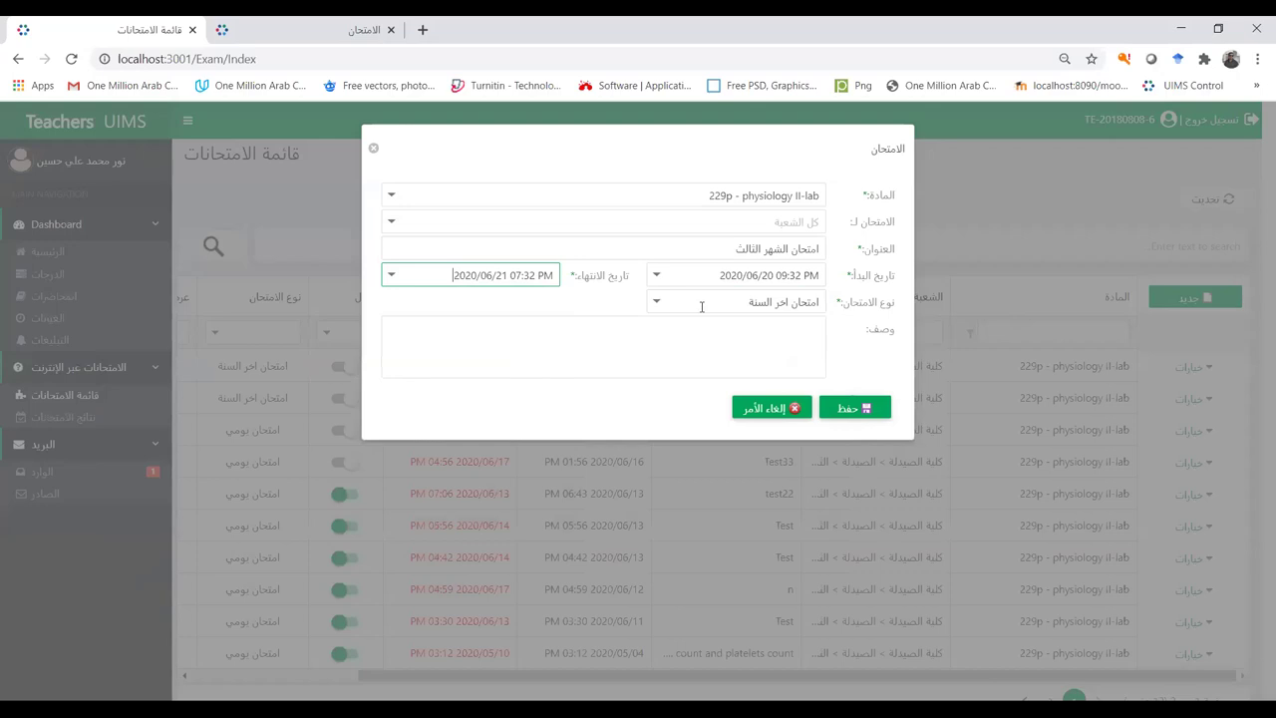
Step: Review the exam type choices, keep "امتحان اخر السنة" and save the edited exam
{"action": "left_click", "coordinate": [658, 304]}
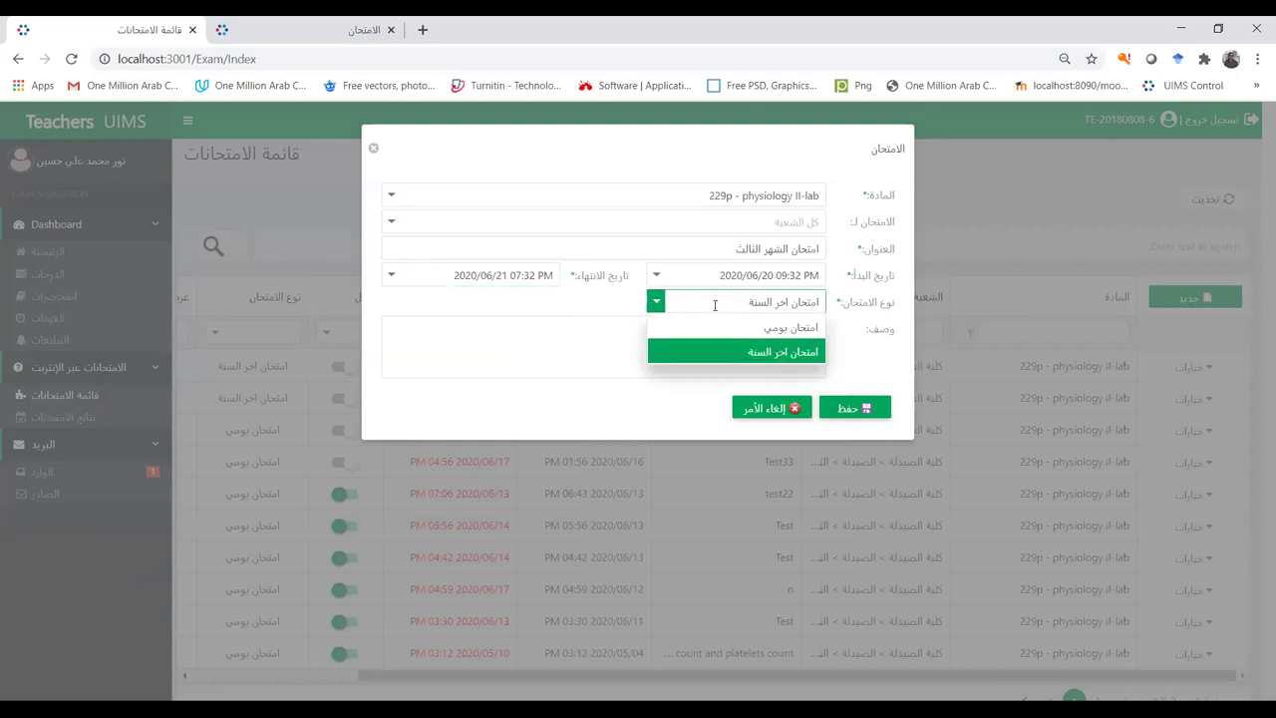
{"action": "triple_click", "coordinate": [716, 306]}
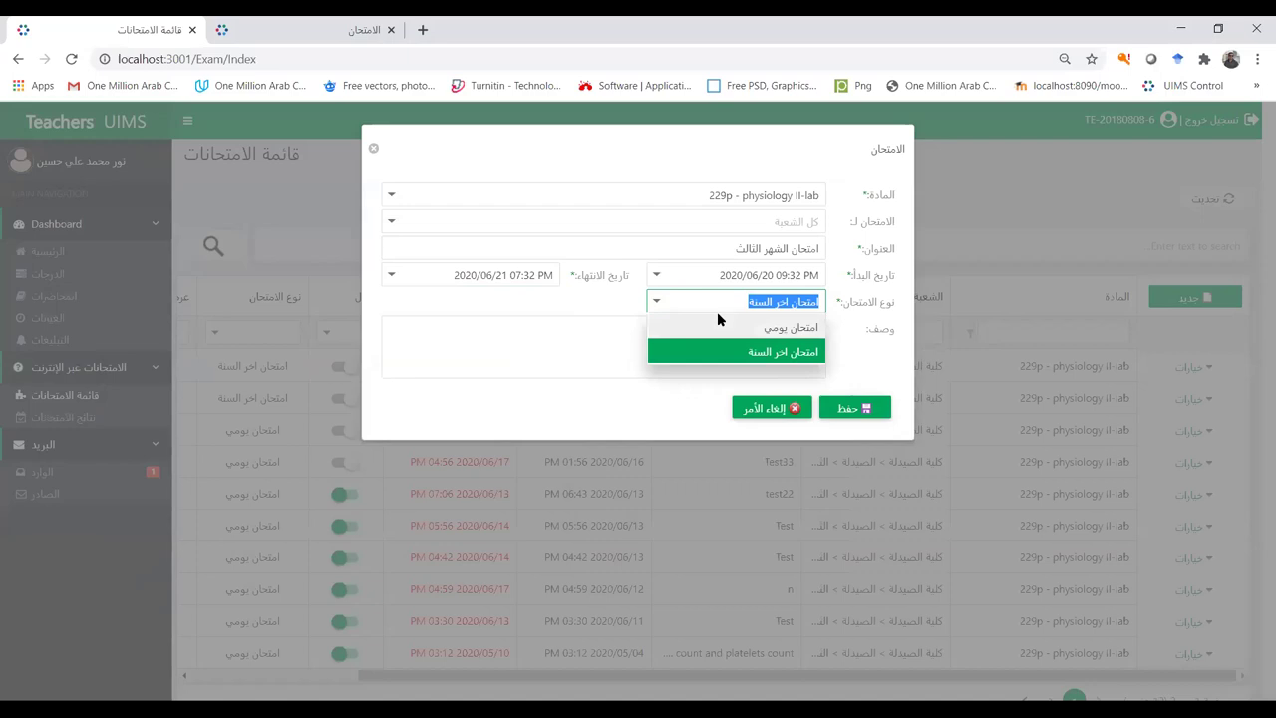
{"action": "left_click", "coordinate": [595, 347]}
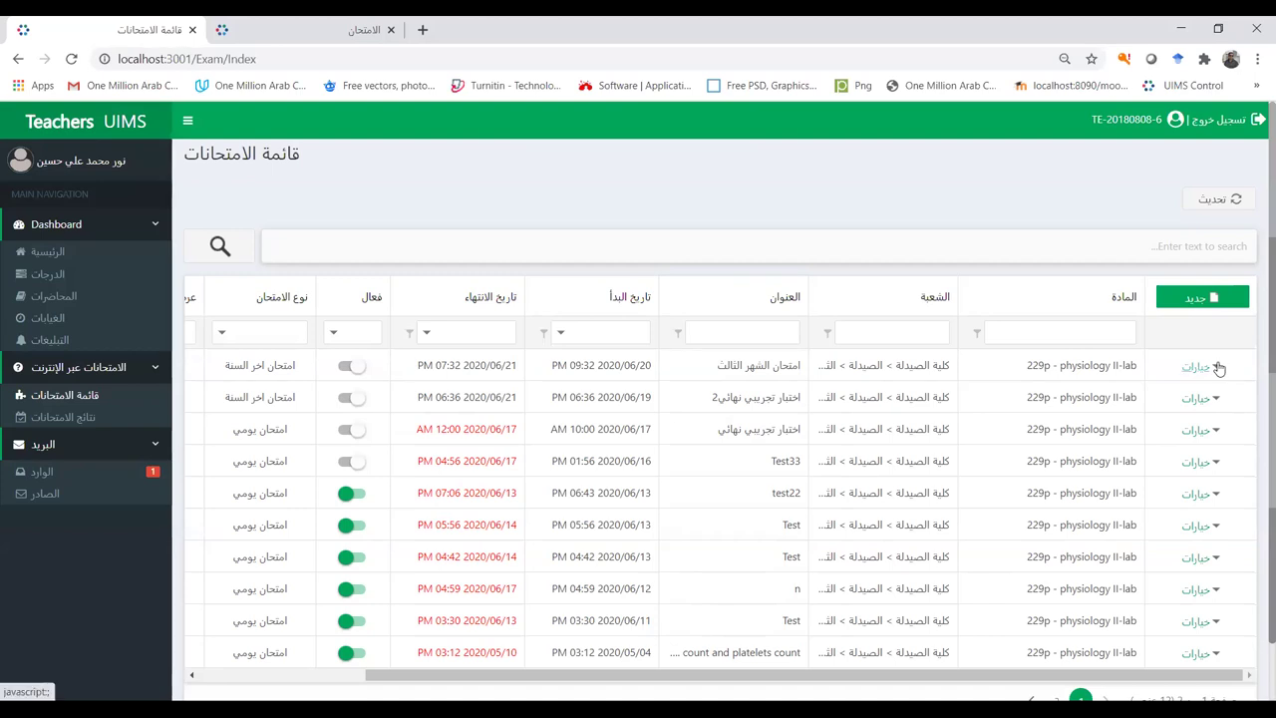
Step: Start deleting the exam "امتحان الشهر الثالث" and decline the deletion with لا
{"action": "left_click", "coordinate": [1174, 412]}
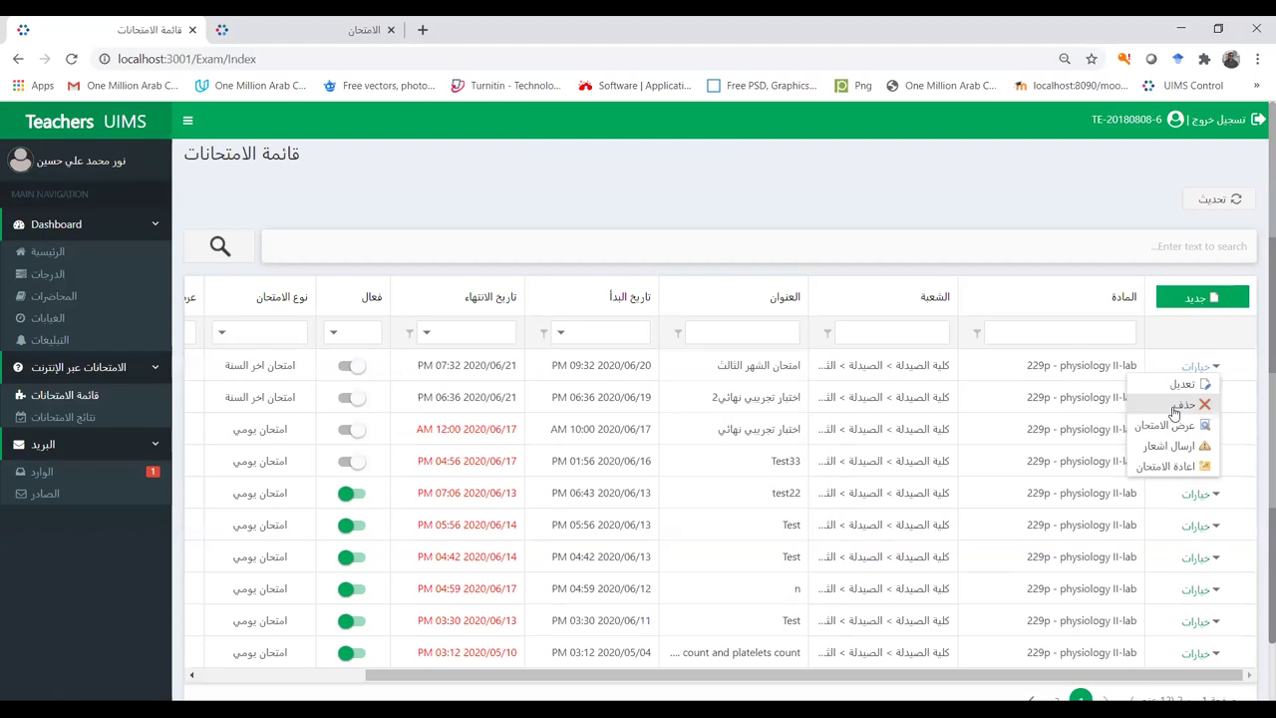
{"action": "left_click", "coordinate": [1182, 404]}
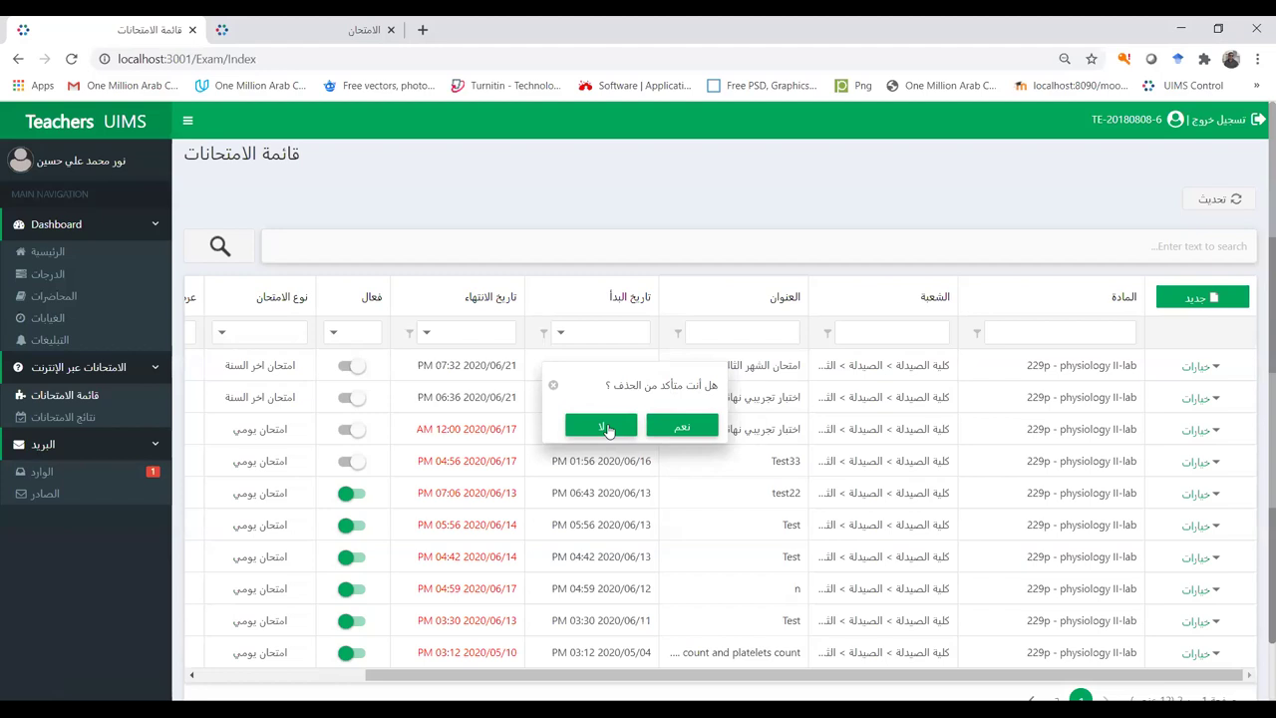
Step: Display the exam "امتحان الشهر الثالث" (عرض الامتحان) and look through its questions
{"action": "left_click", "coordinate": [1215, 371]}
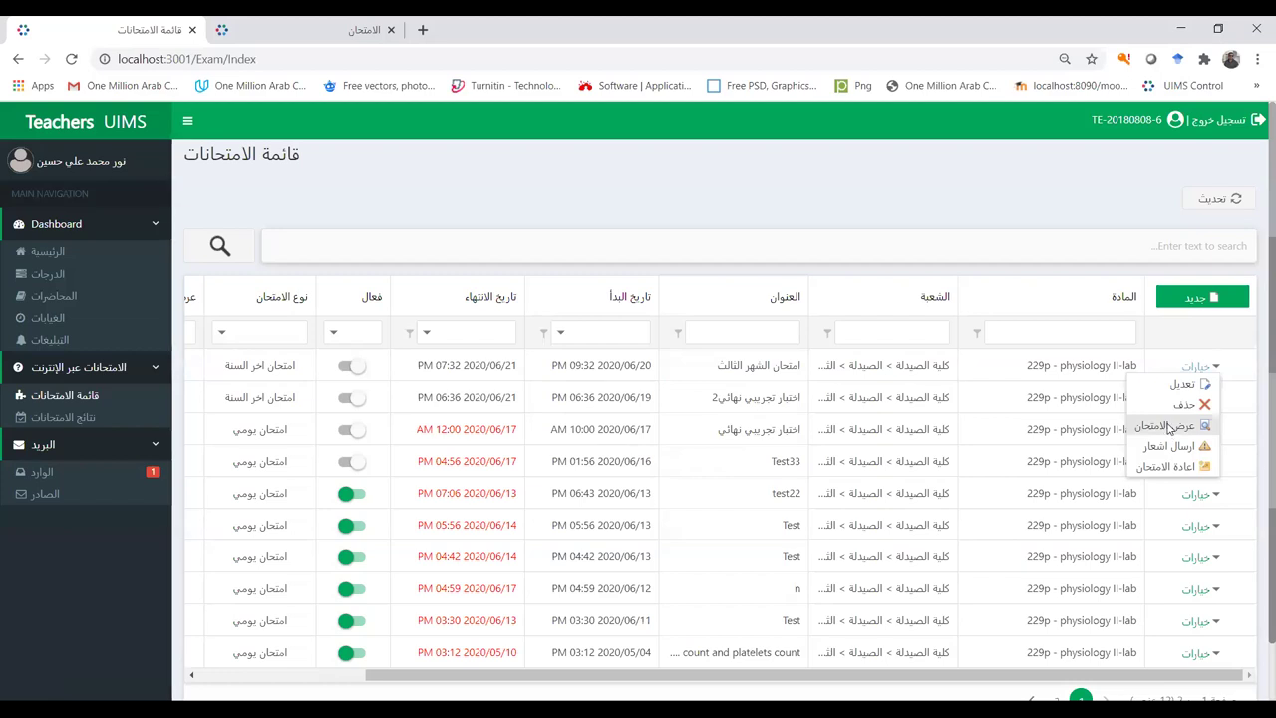
{"action": "left_click", "coordinate": [1170, 428]}
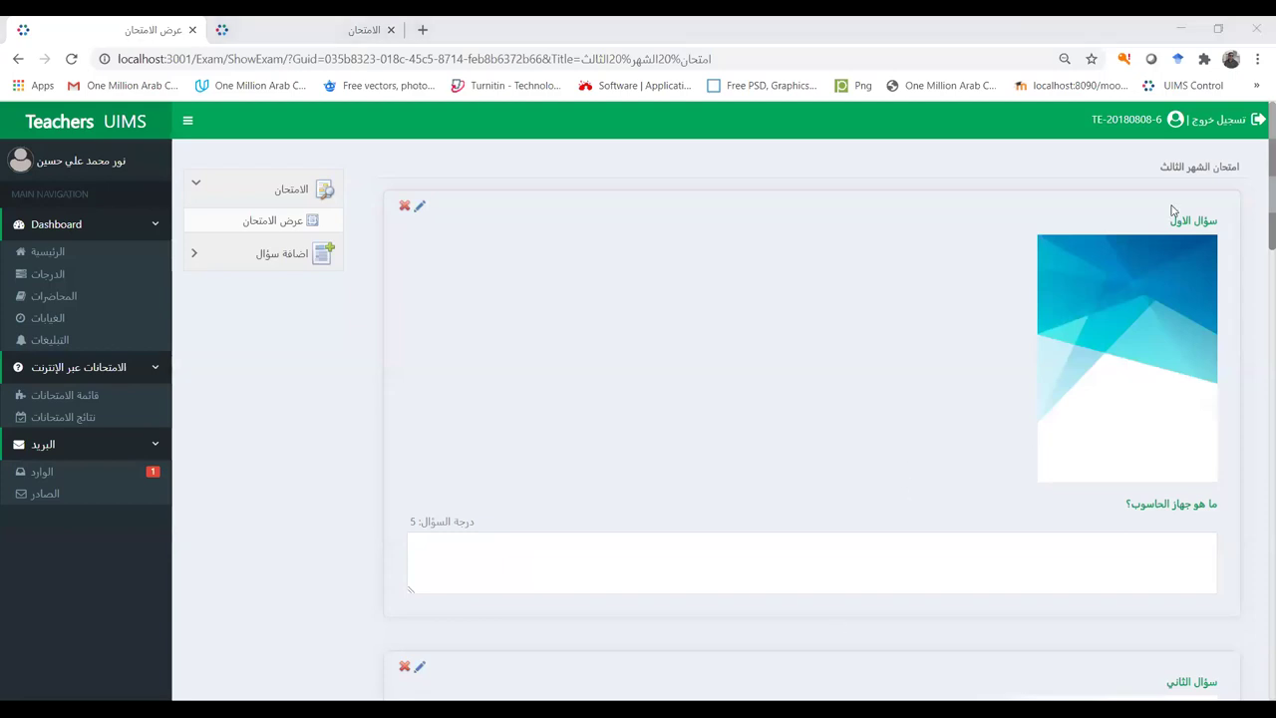
{"action": "scroll", "coordinate": [1193, 368], "scroll_direction": "down", "scroll_amount": 8}
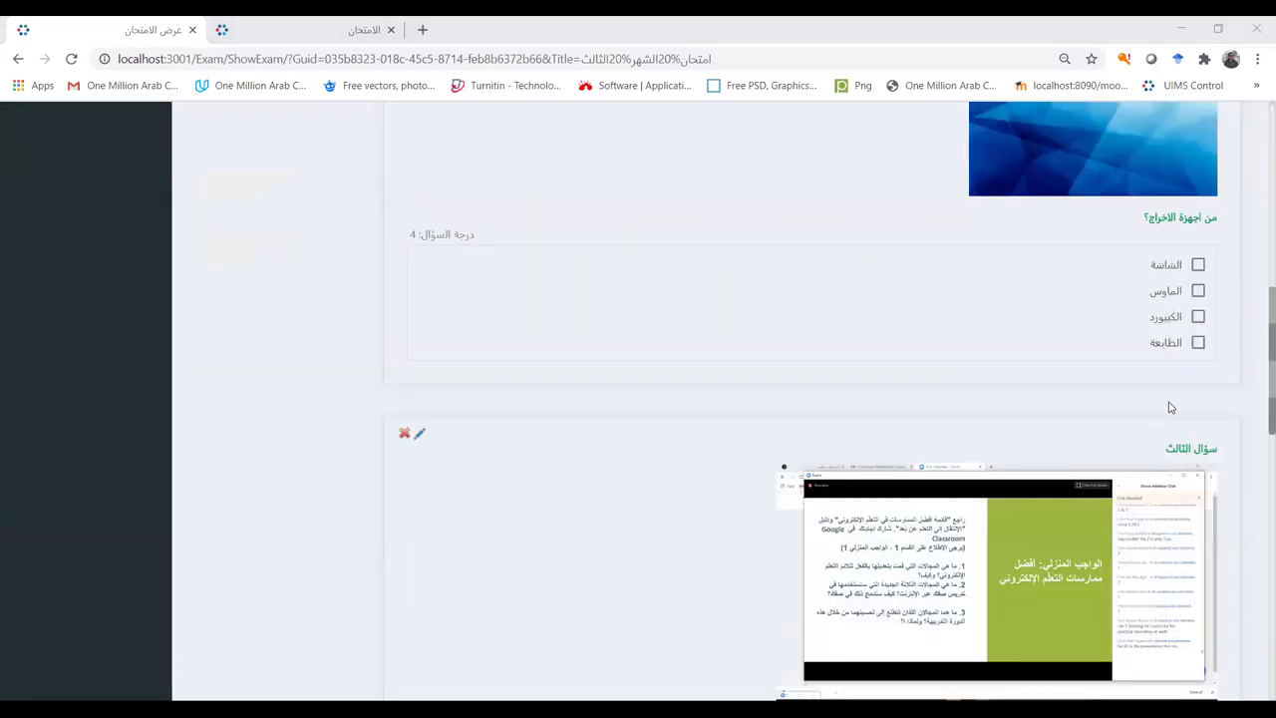
{"action": "scroll", "coordinate": [1171, 407], "scroll_direction": "down", "scroll_amount": 1}
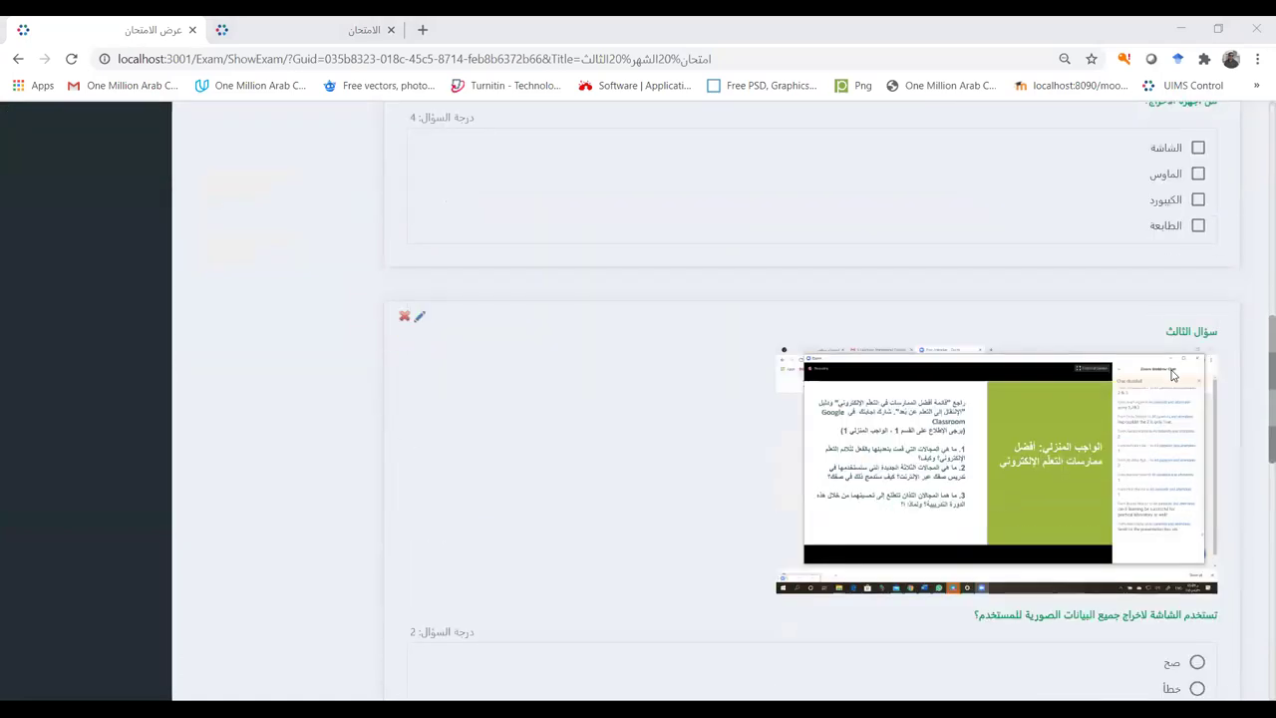
Step: Examine the exam's remaining questions down to the file-attachment question and return to the first question
{"action": "scroll", "coordinate": [1161, 271], "scroll_direction": "down", "scroll_amount": 5}
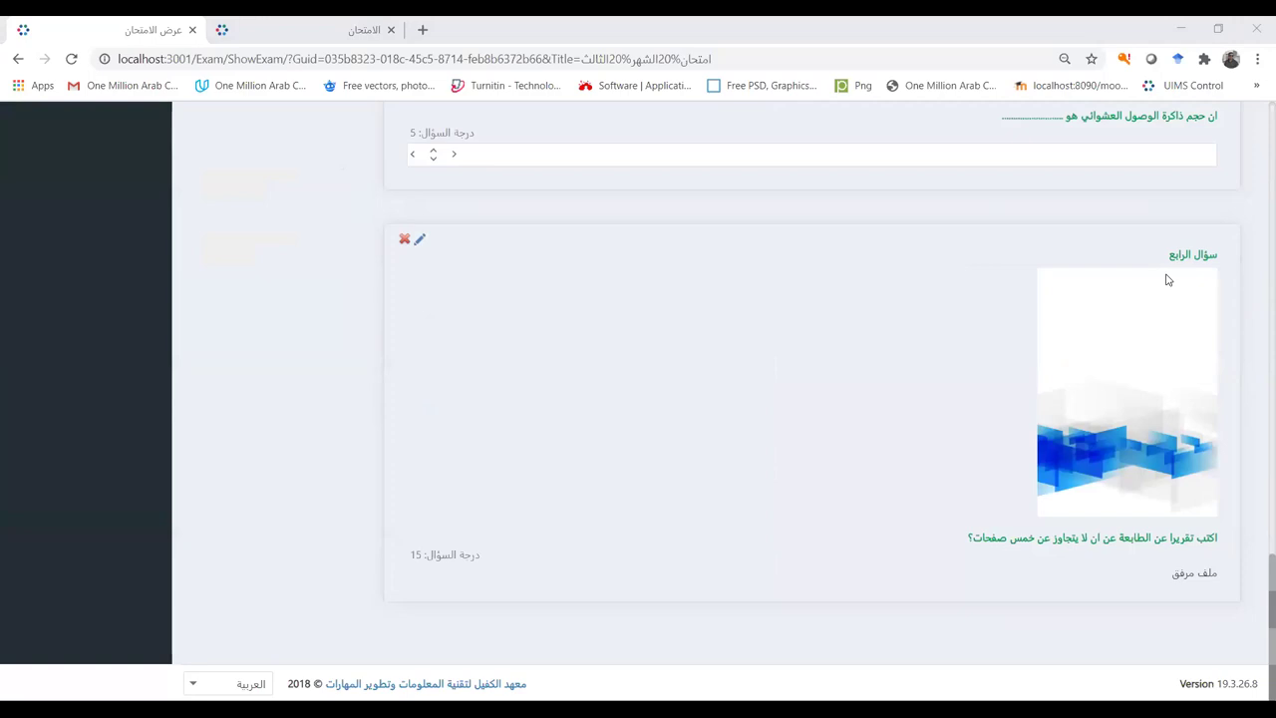
{"action": "scroll", "coordinate": [793, 250], "scroll_direction": "up", "scroll_amount": 3}
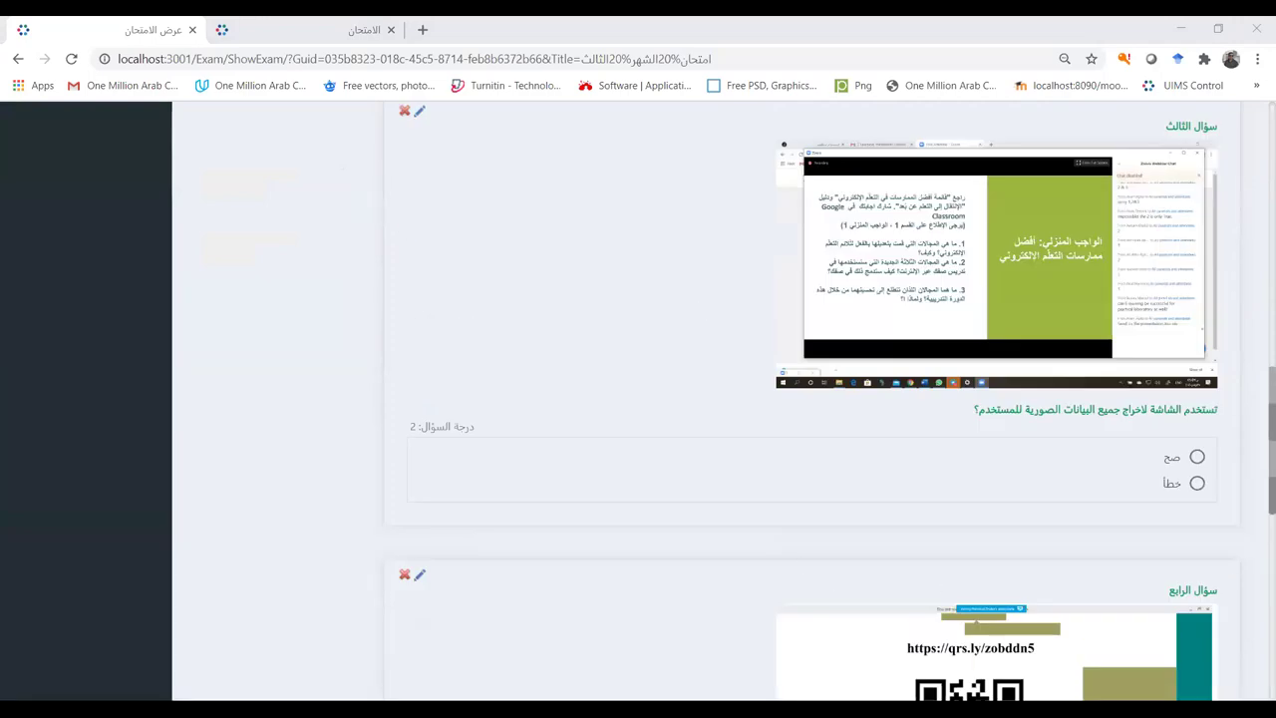
{"action": "scroll", "coordinate": [437, 330], "scroll_direction": "up", "scroll_amount": 10}
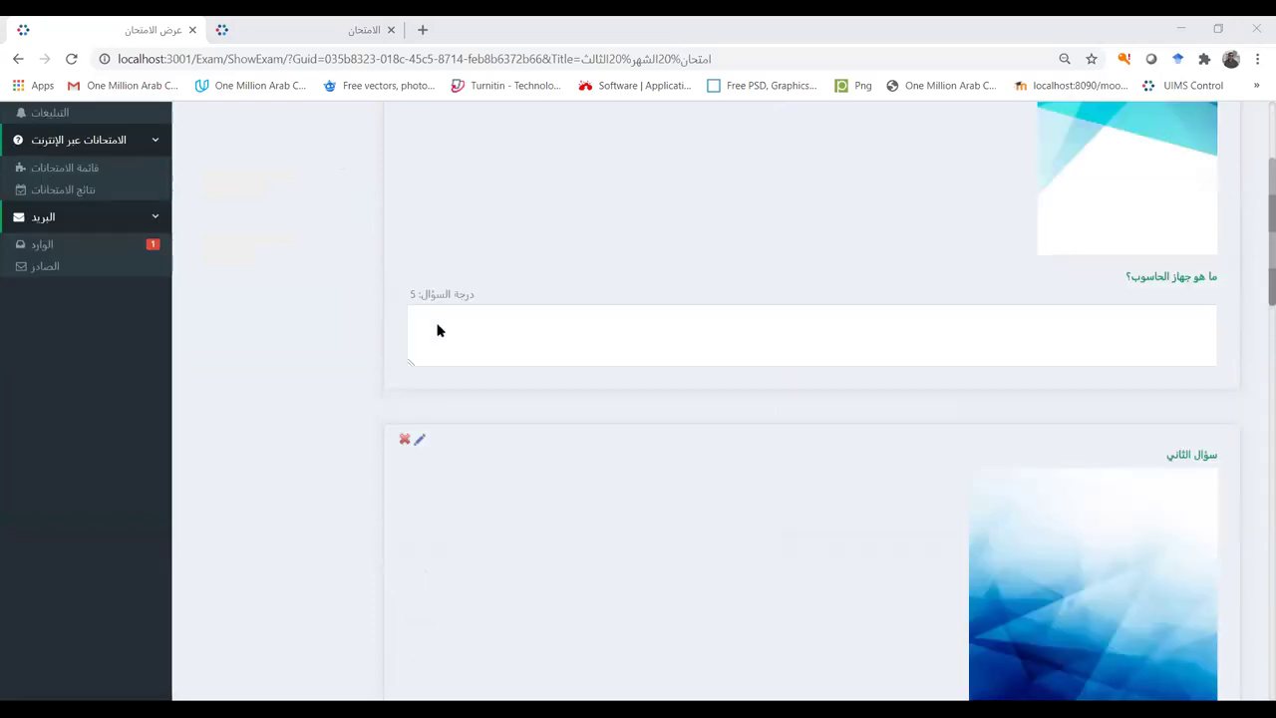
{"action": "scroll", "coordinate": [436, 329], "scroll_direction": "up", "scroll_amount": 1}
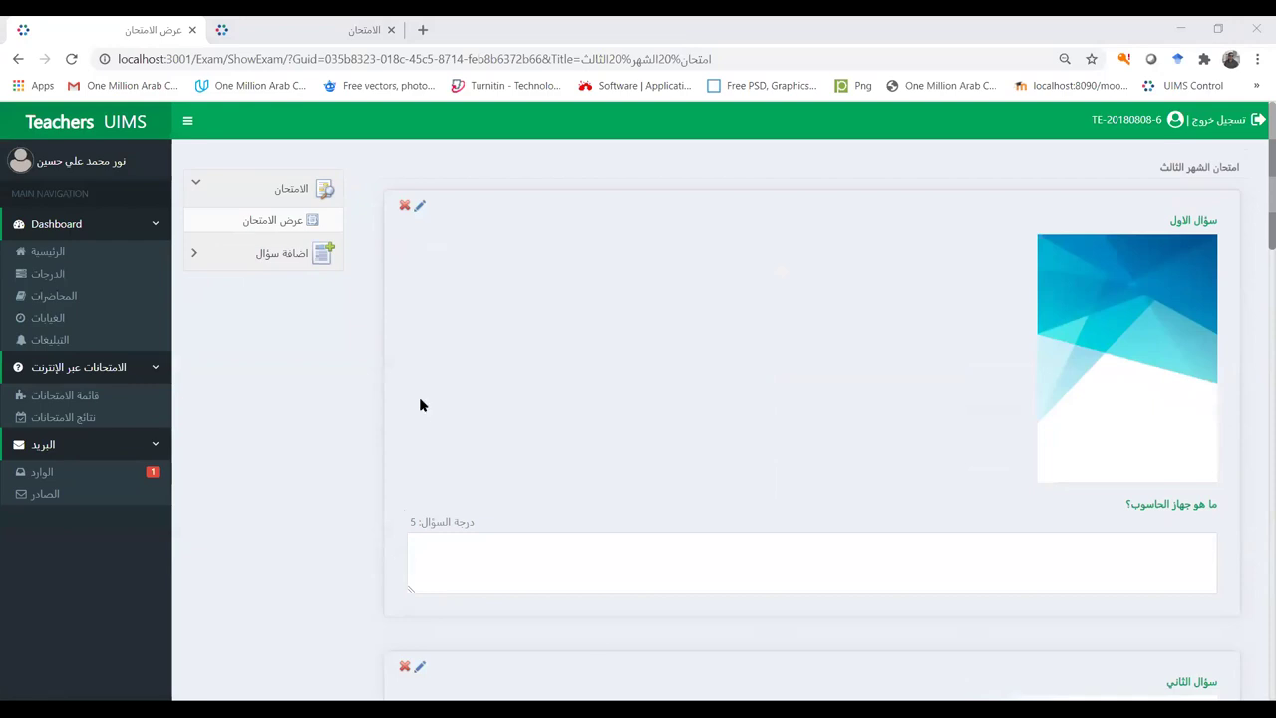
{"action": "scroll", "coordinate": [425, 429], "scroll_direction": "down", "scroll_amount": 3}
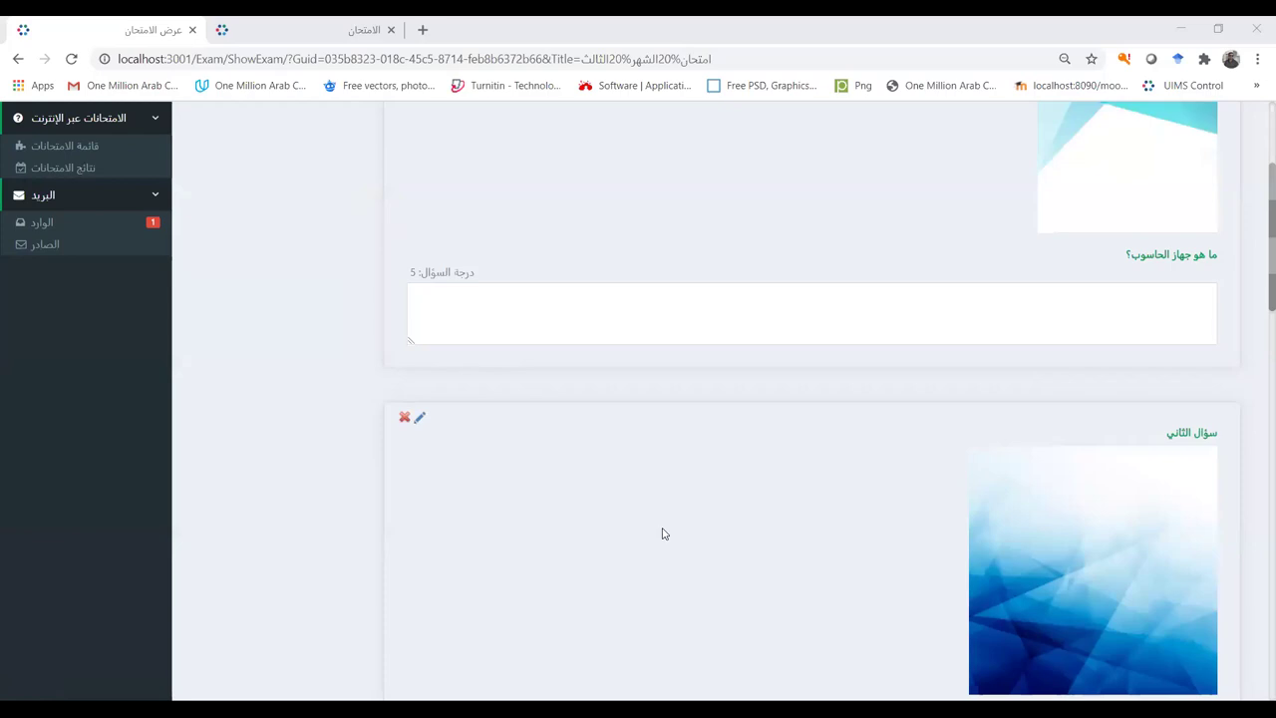
{"action": "scroll", "coordinate": [515, 319], "scroll_direction": "up", "scroll_amount": 1}
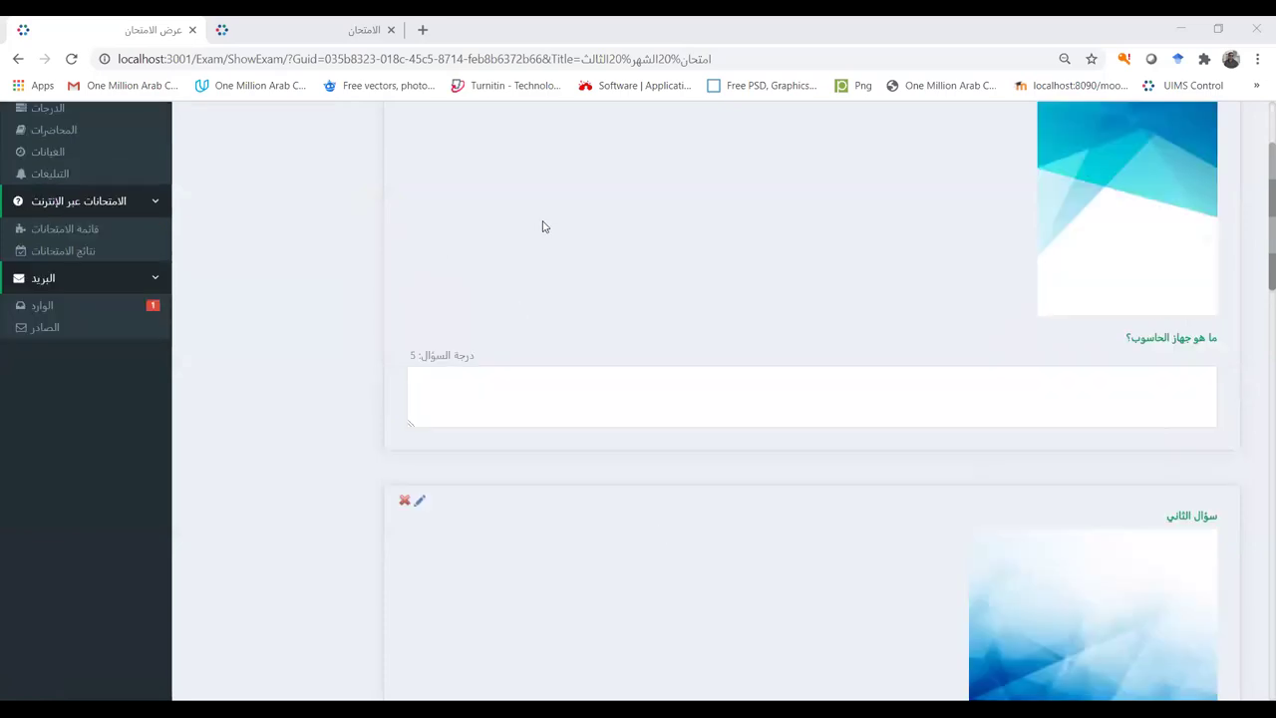
{"action": "scroll", "coordinate": [210, 259], "scroll_direction": "up", "scroll_amount": 2}
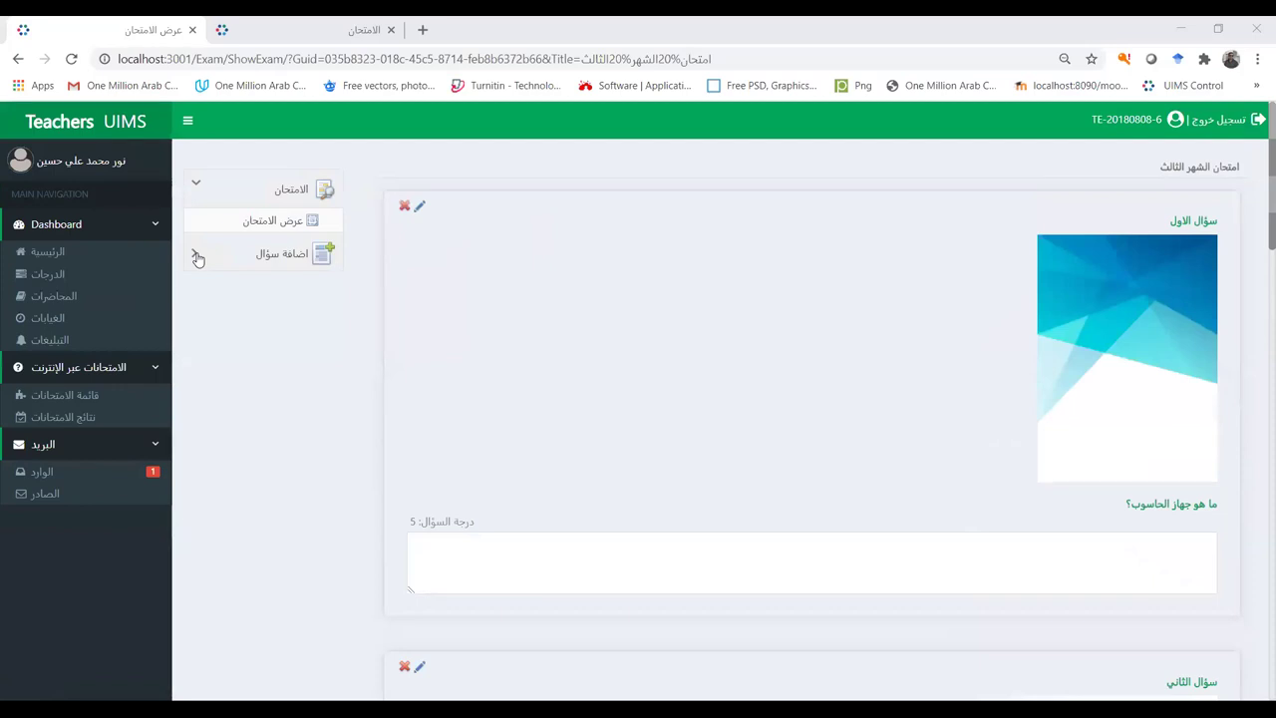
Step: Display the question types offered under اضافة سؤال, and check the student-side view of the exam before closing it
{"action": "left_click", "coordinate": [283, 260]}
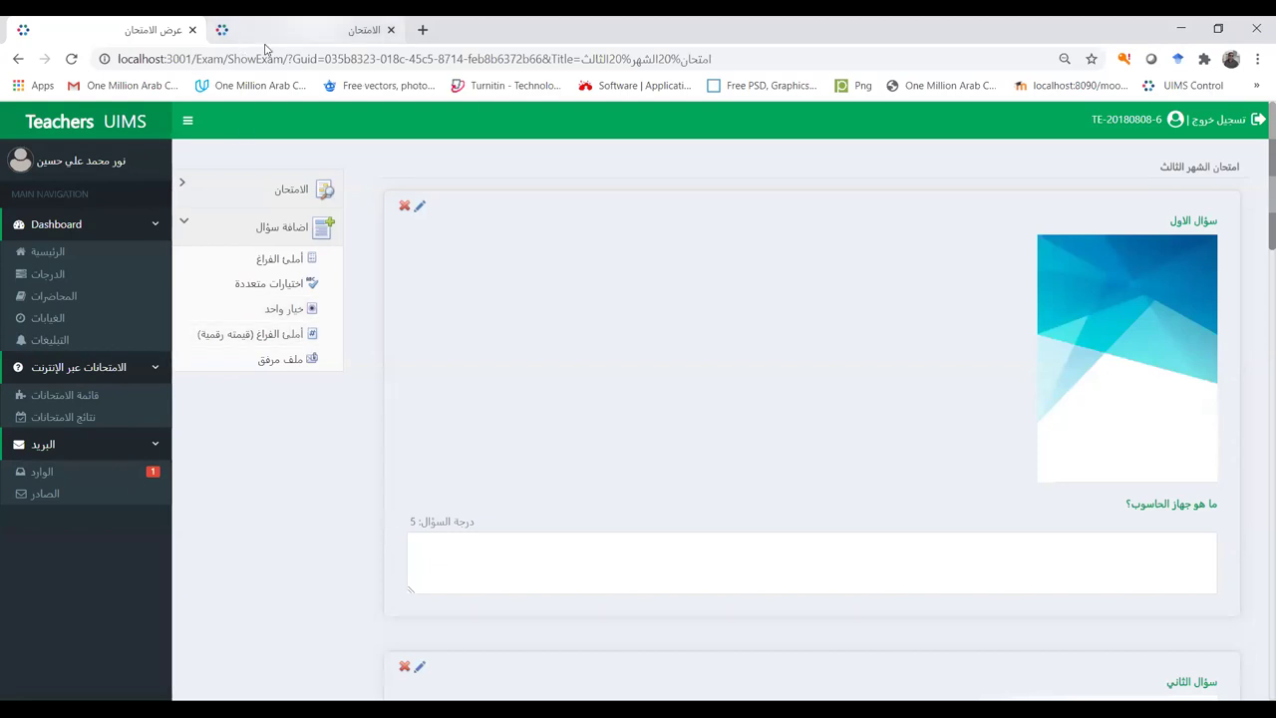
{"action": "left_click", "coordinate": [367, 32]}
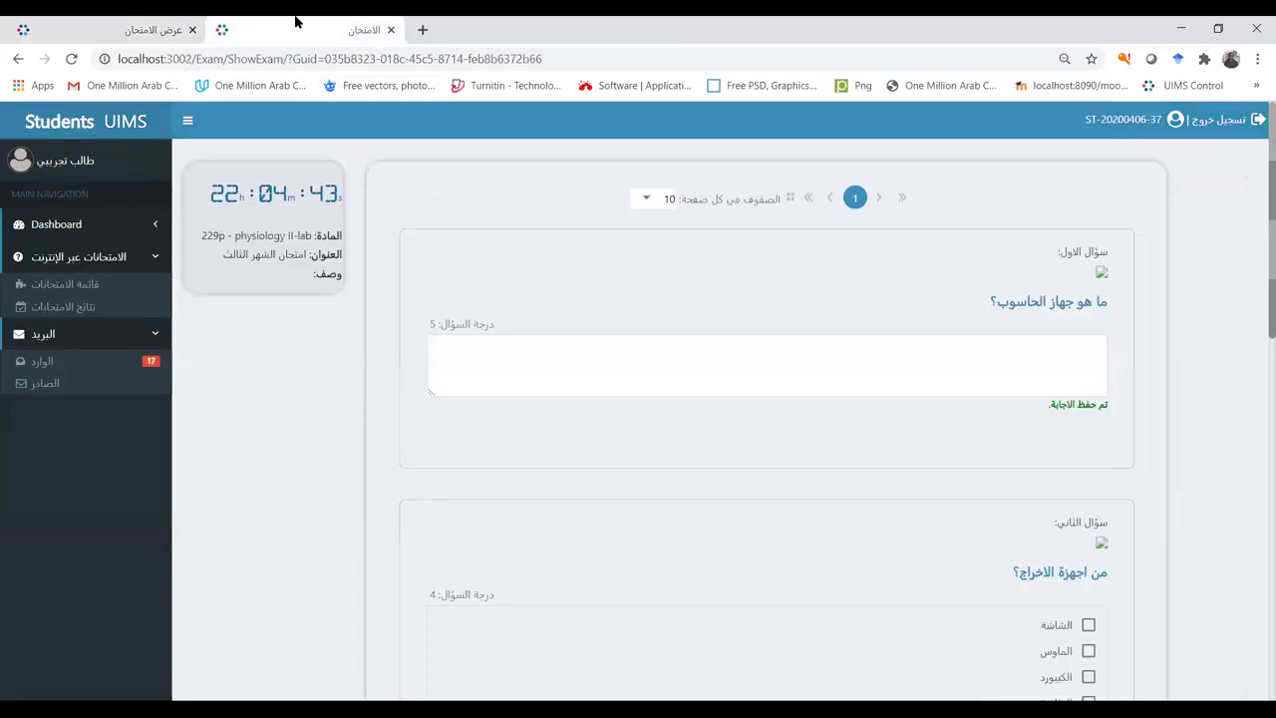
{"action": "middle_click", "coordinate": [295, 20]}
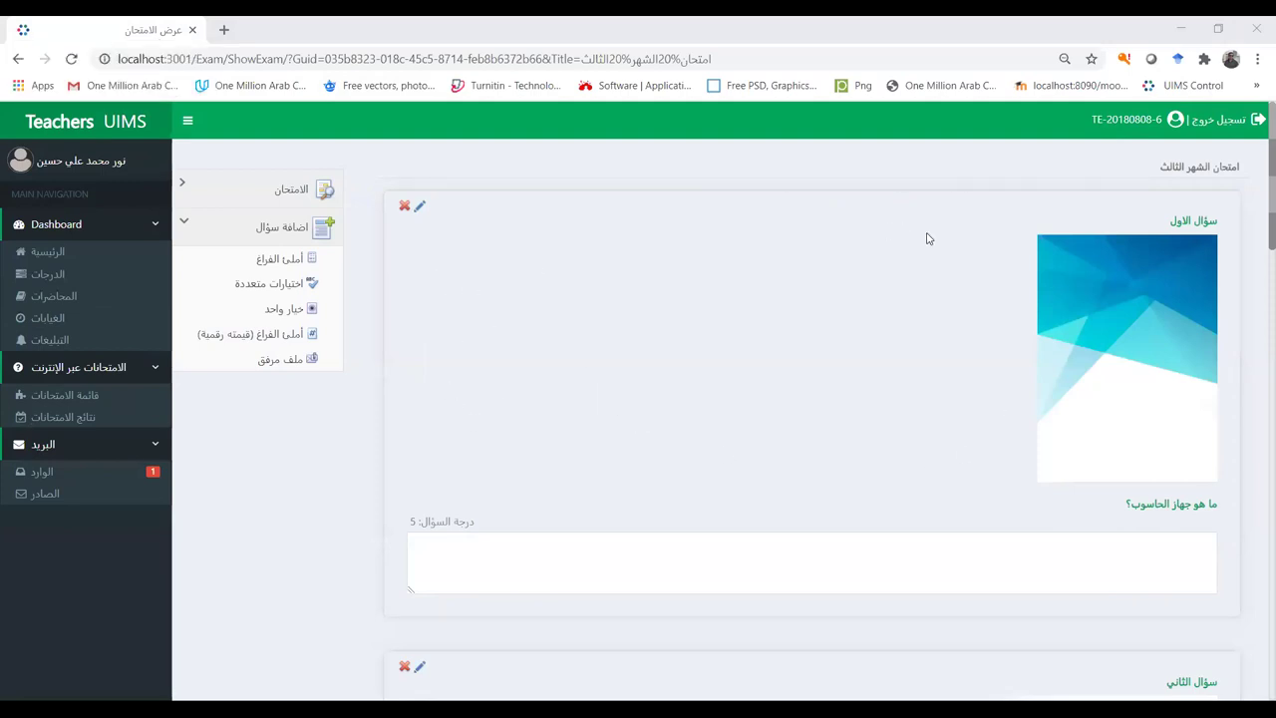
Step: Return to the exam list and examine the retake form (اعادة الامتحان) of the exam "امتحان الشهر الثالث", leaving it unsaved
{"action": "left_click", "coordinate": [295, 190]}
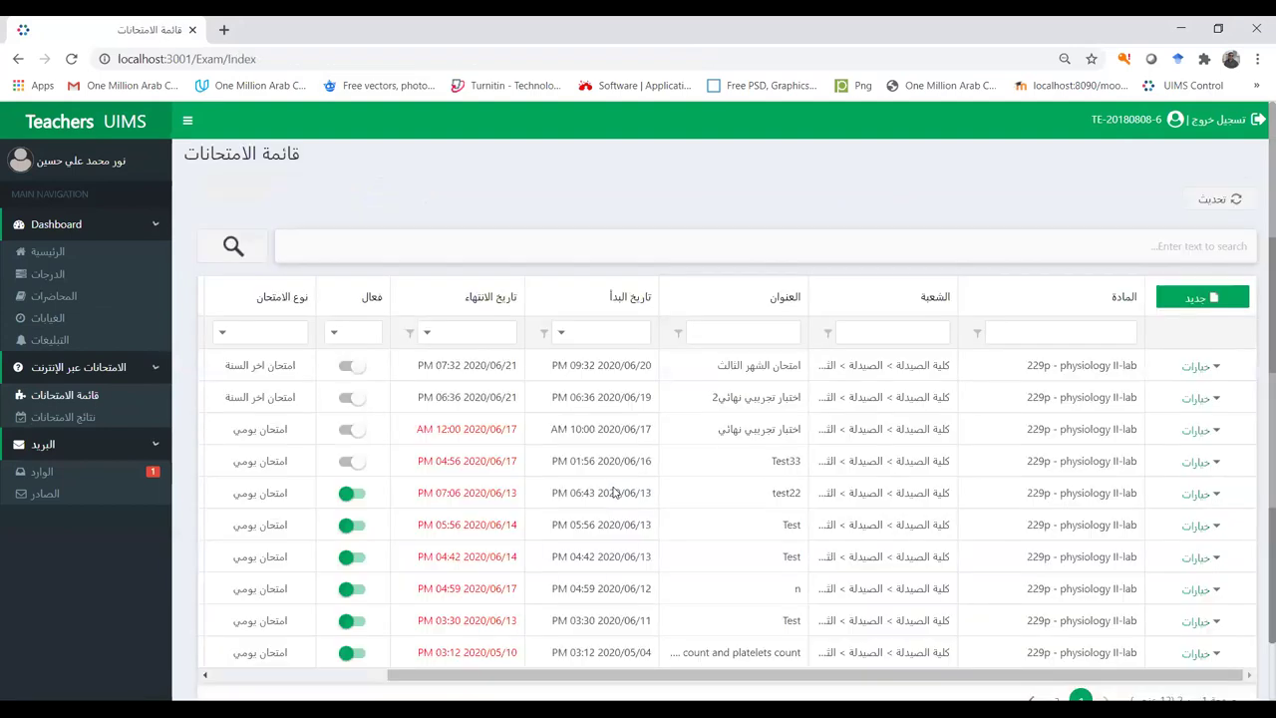
{"action": "left_click", "coordinate": [1215, 368]}
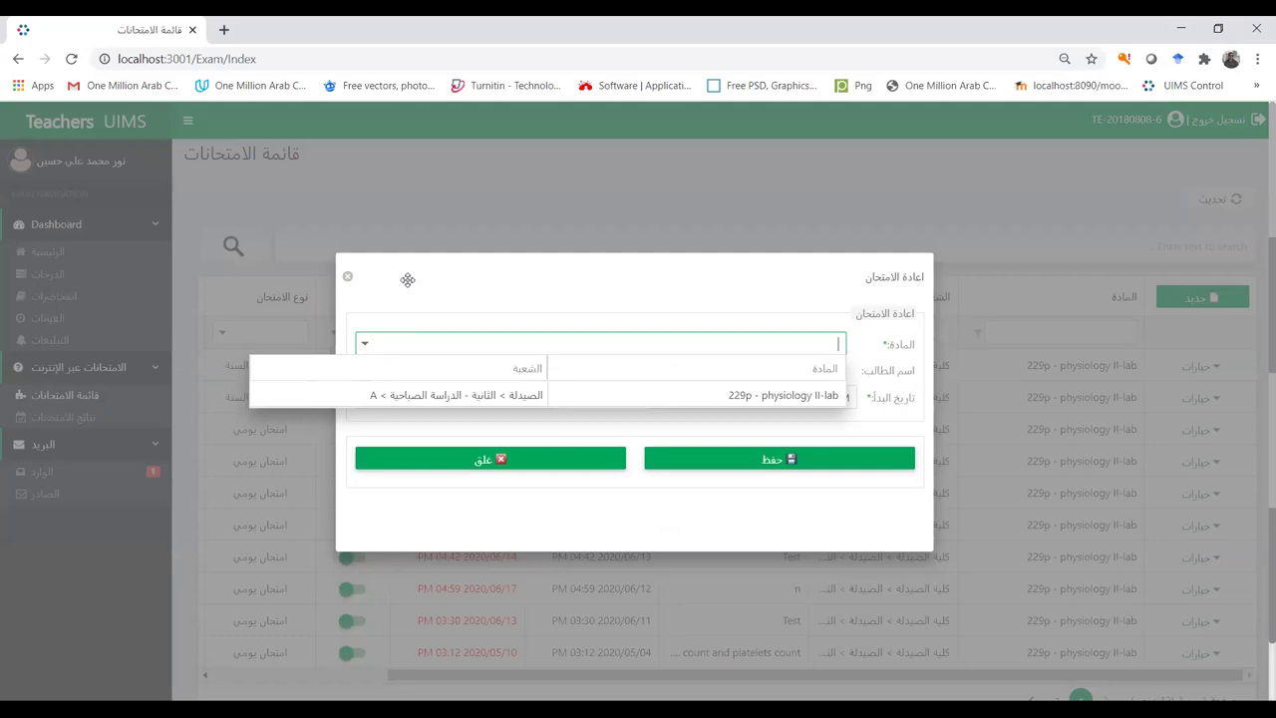
{"action": "left_click", "coordinate": [407, 279]}
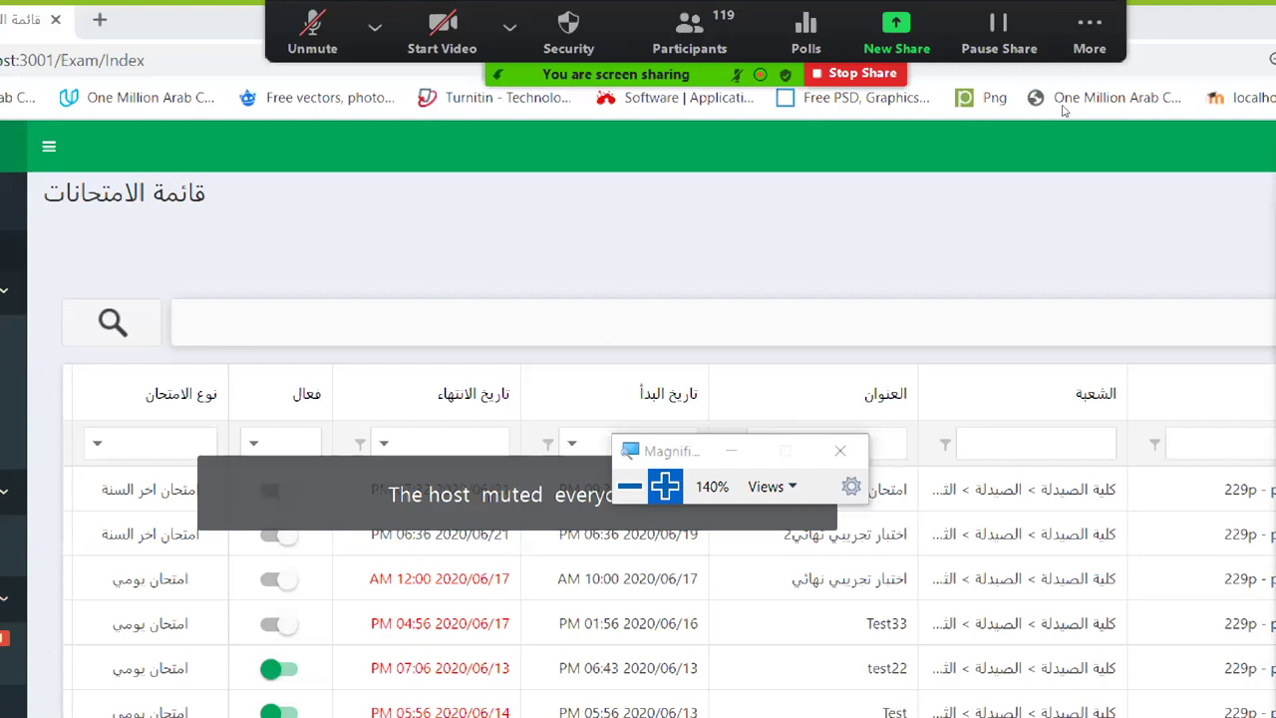
Step: Examine the actions available under خيارات for the exam "امتحان الشهر الثالث" and dismiss them
{"action": "key", "text": "super+minus"}
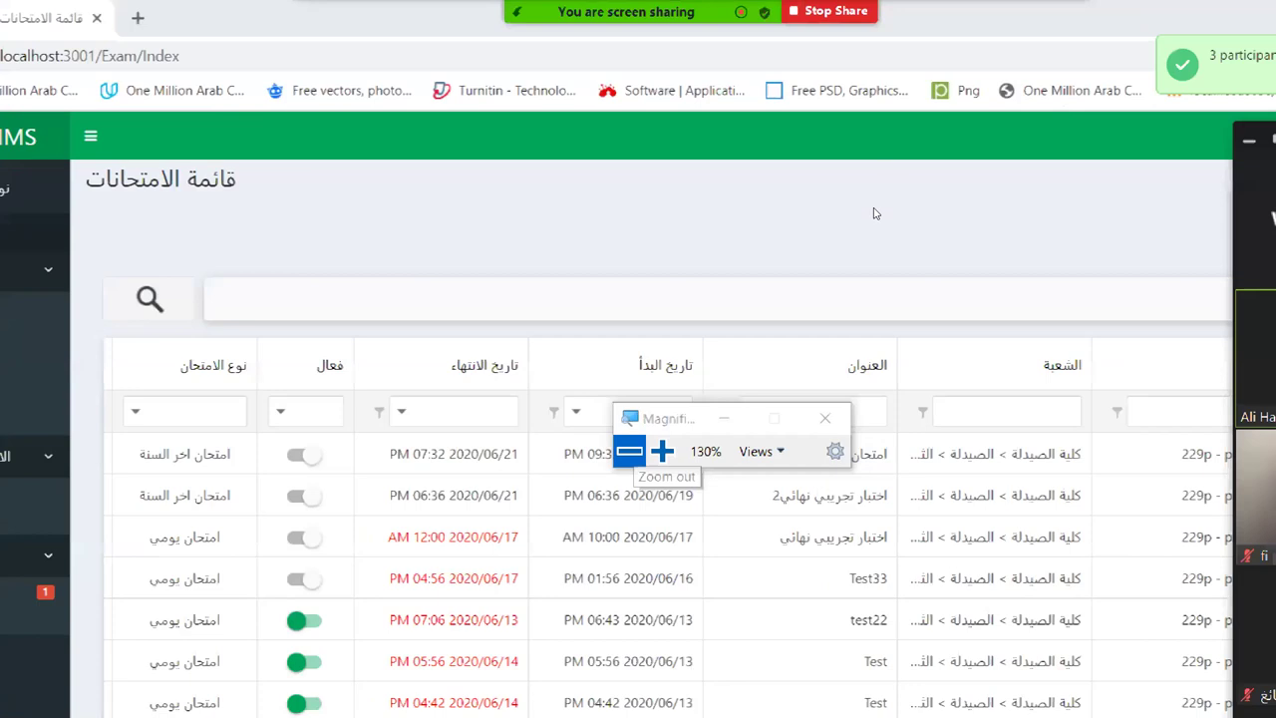
{"action": "key", "text": "super+minus"}
{"action": "key", "text": "super+minus"}
{"action": "key", "text": "super+minus"}
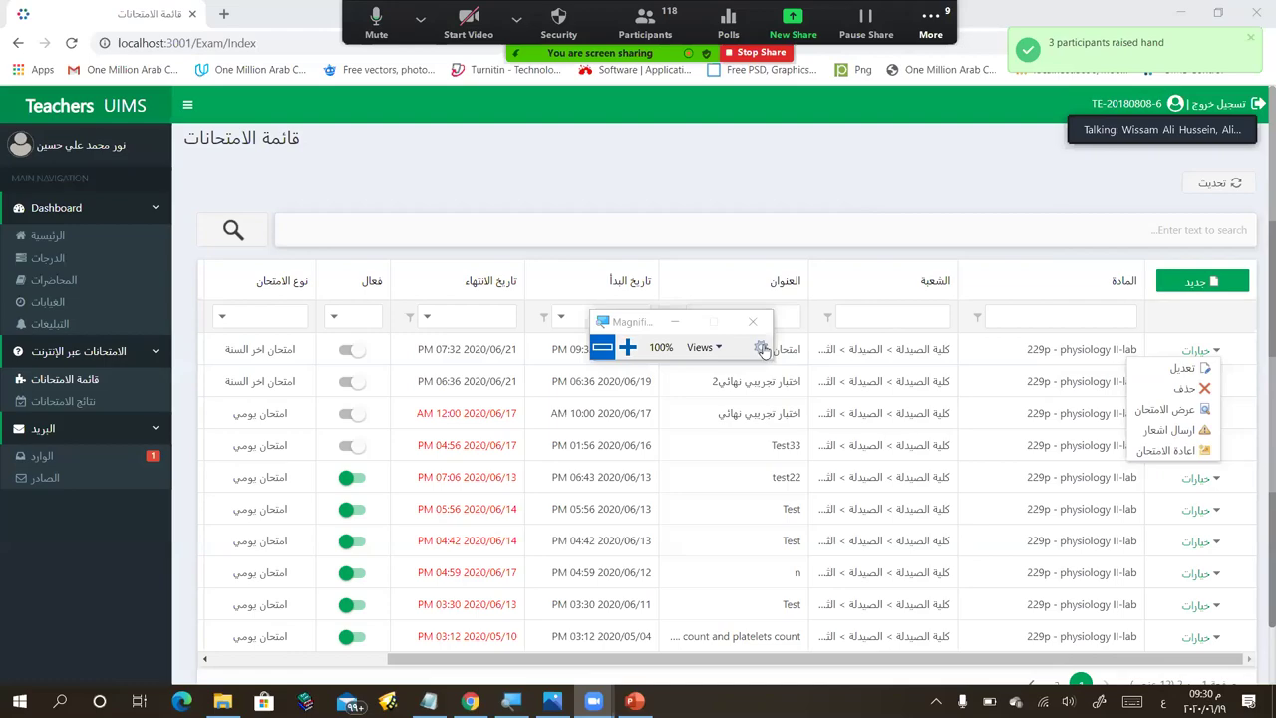
{"action": "key", "text": "super+plus"}
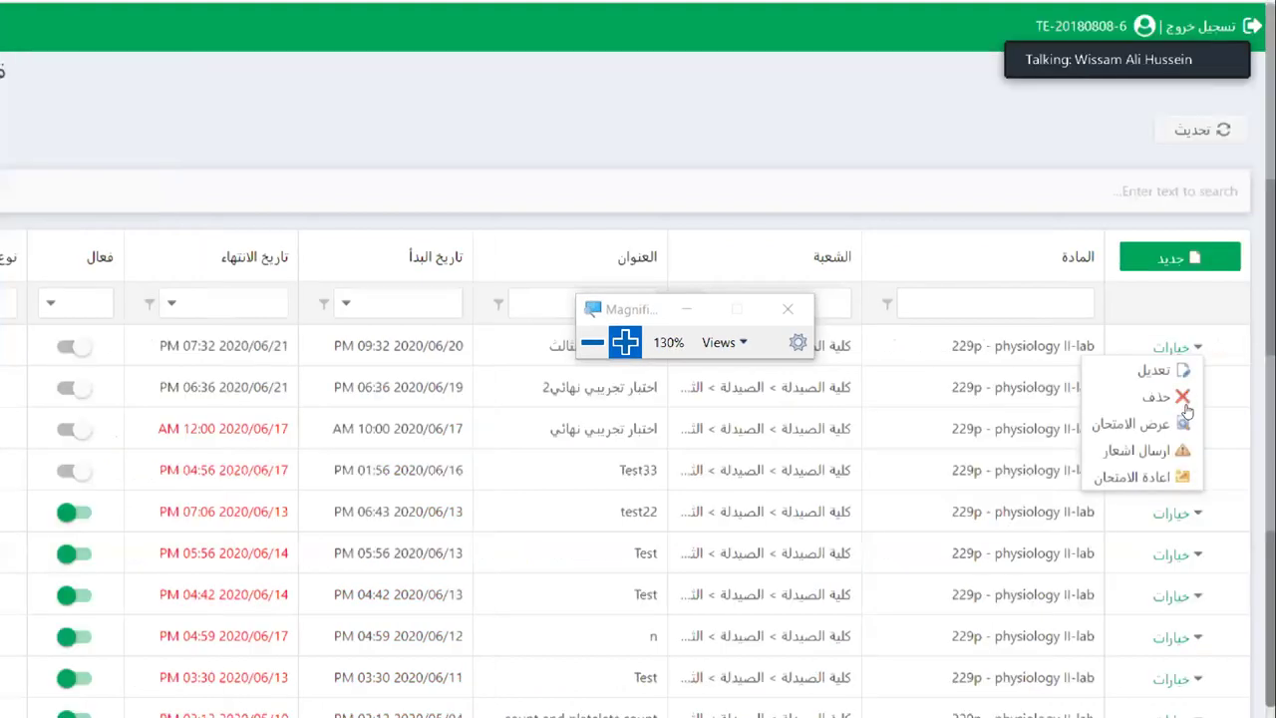
{"action": "key", "text": "super+plus"}
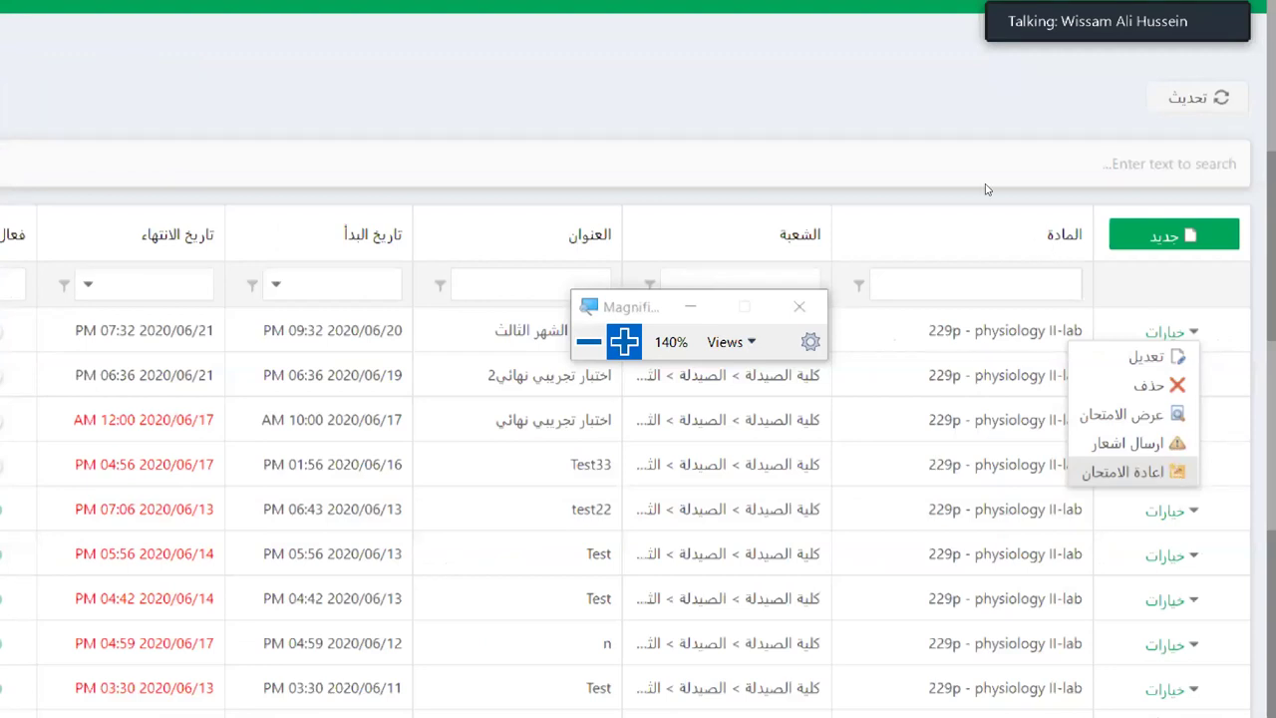
{"action": "left_click", "coordinate": [1194, 293]}
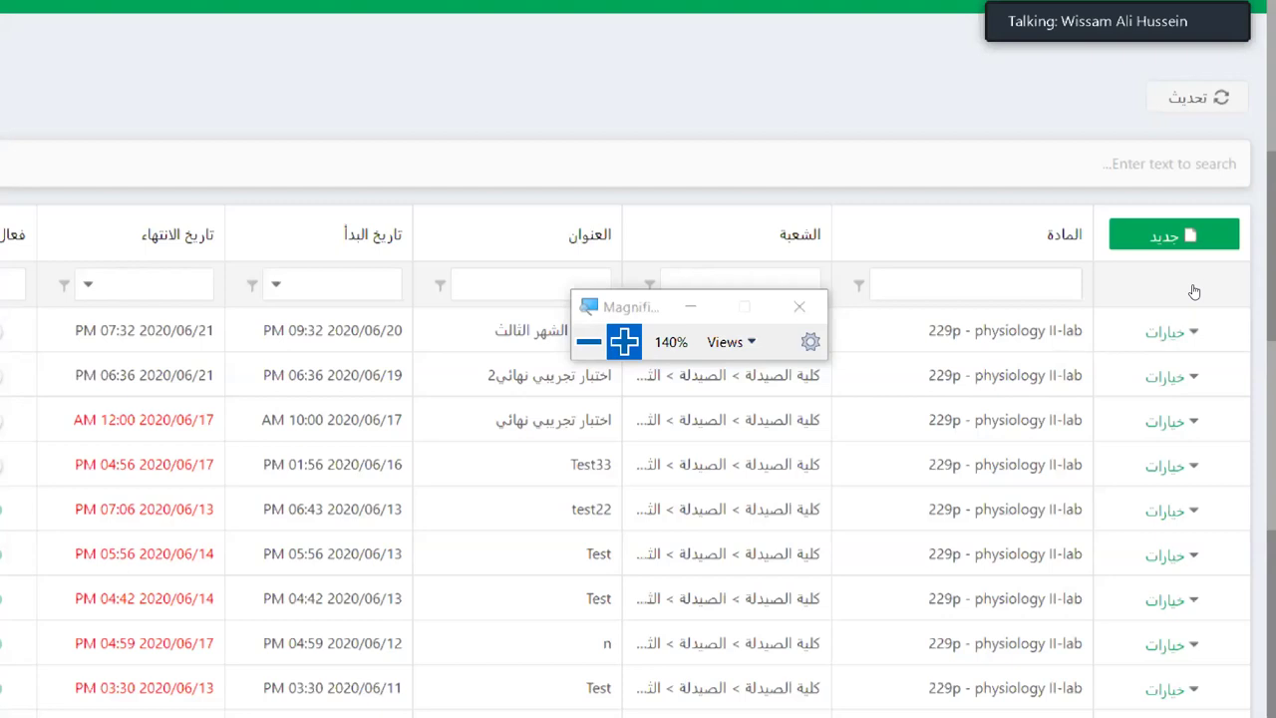
Step: Start a new exam for 229p - physiology II-lab, keep it for the whole section, and title it "امتحان الدور التكميلي الرابع"
{"action": "left_click", "coordinate": [1161, 237]}
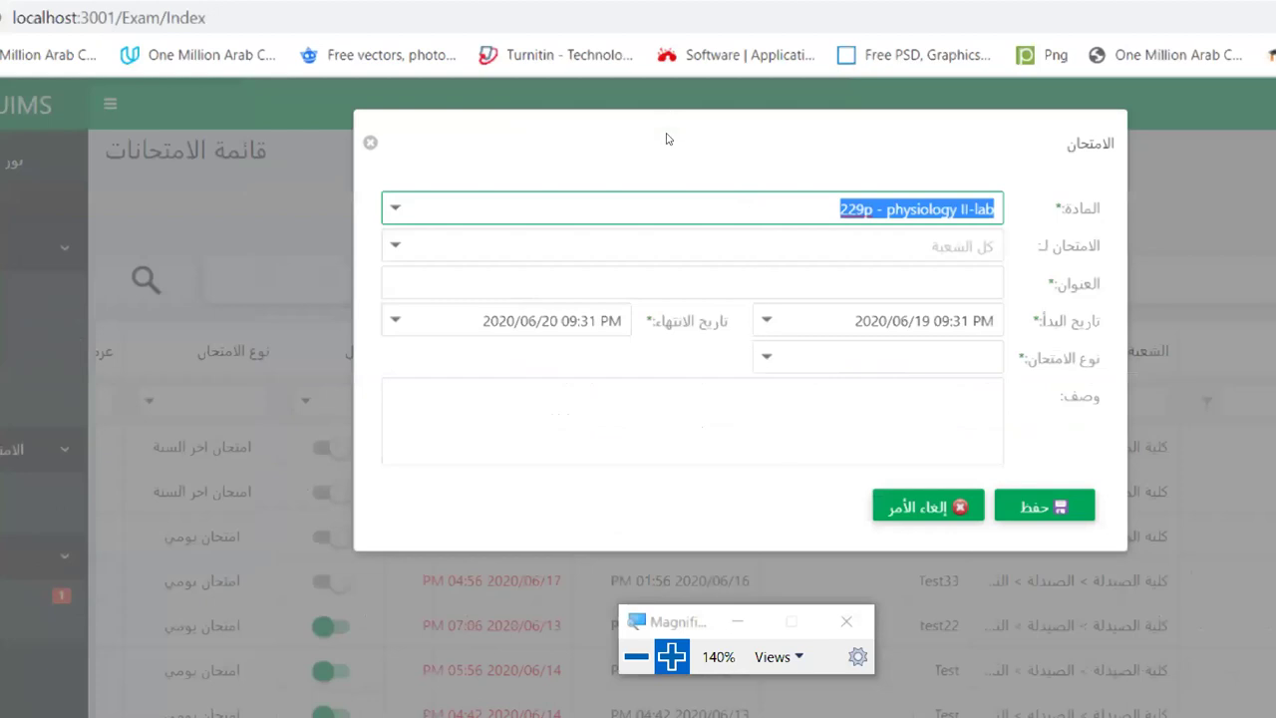
{"action": "left_click", "coordinate": [785, 235]}
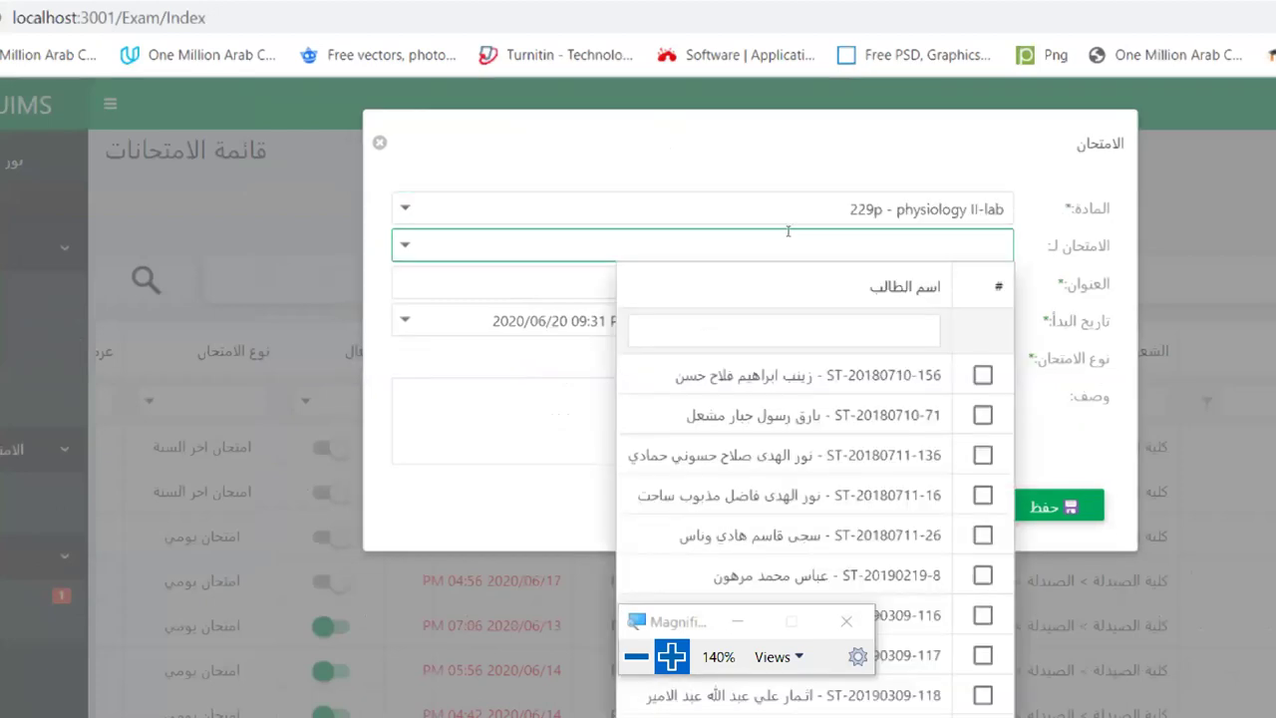
{"action": "key", "text": "Tab"}
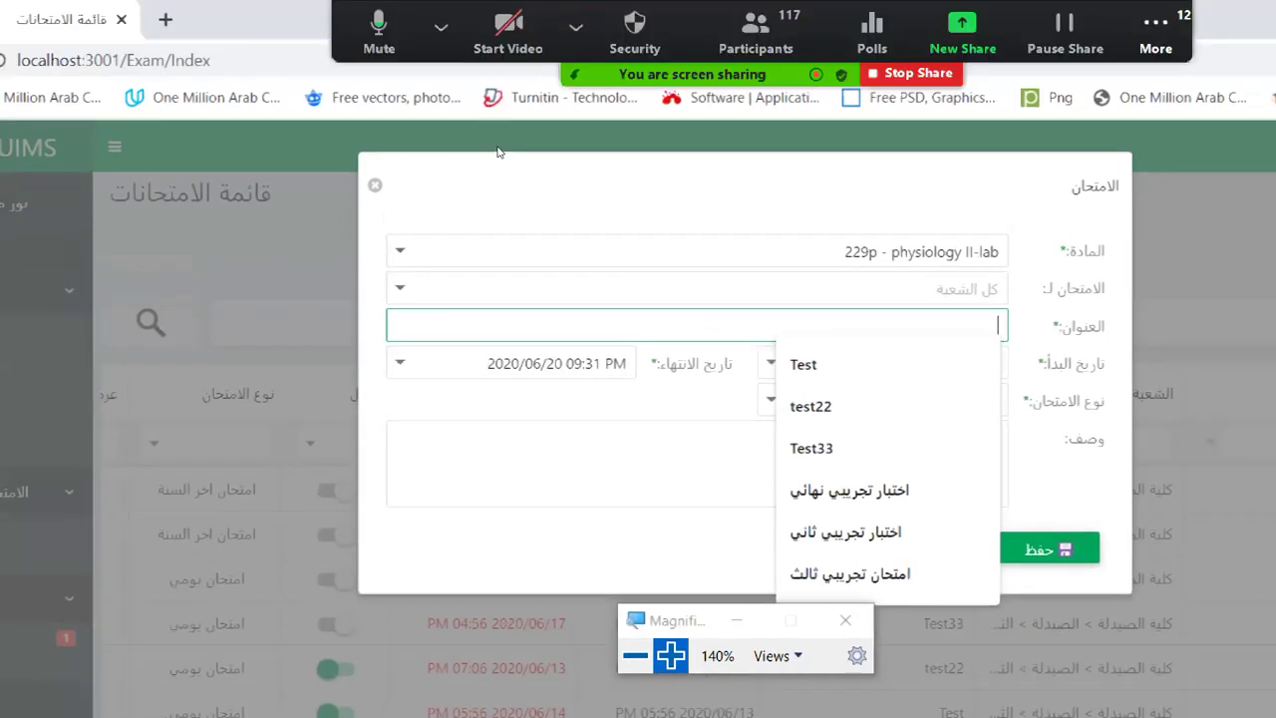
{"action": "type", "text": "امتحان الدور "}
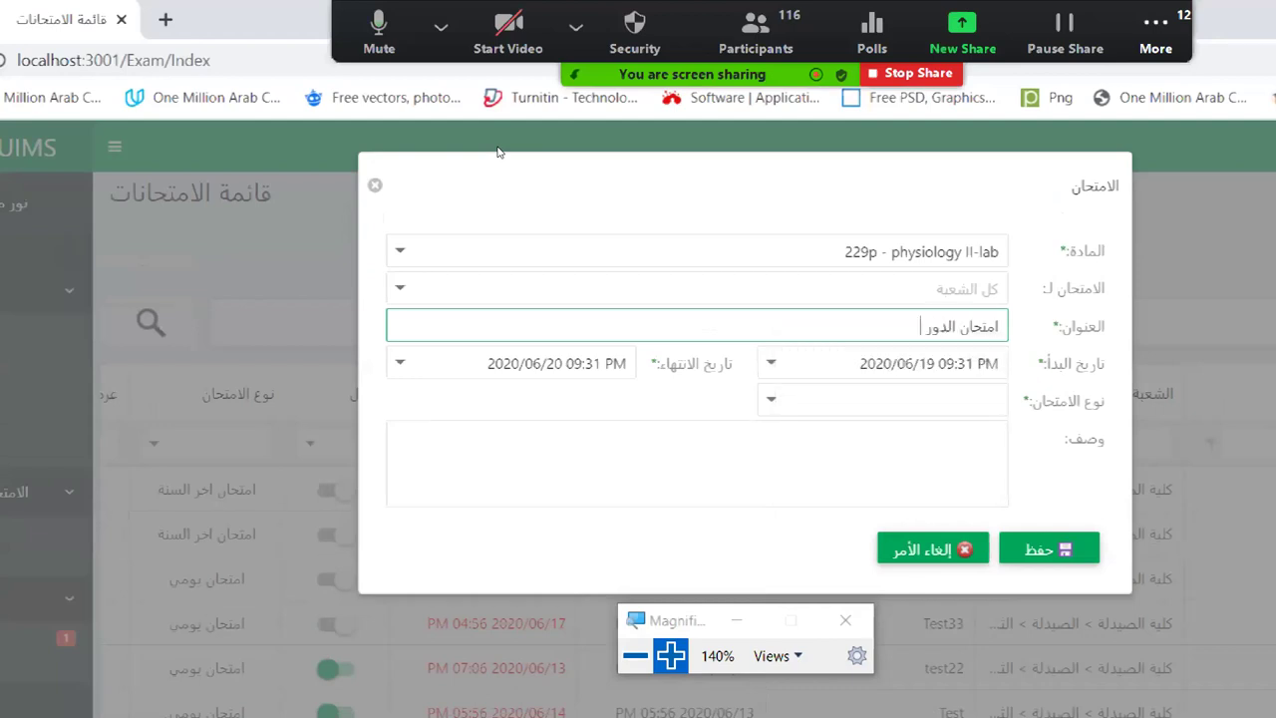
{"action": "type", "text": "التكميلي الرابع"}
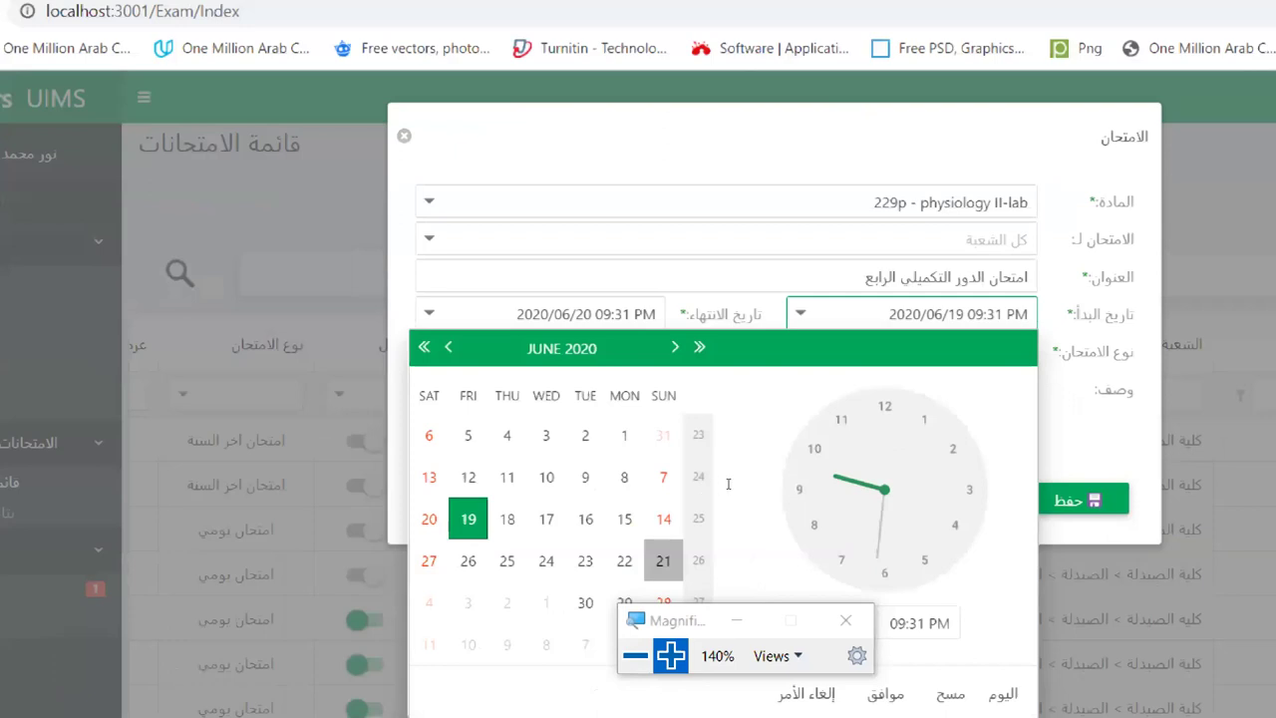
Step: Set the new exam's start date (تاريخ البدأ) to 2020/06/21 09:00 AM
{"action": "left_click", "coordinate": [663, 560]}
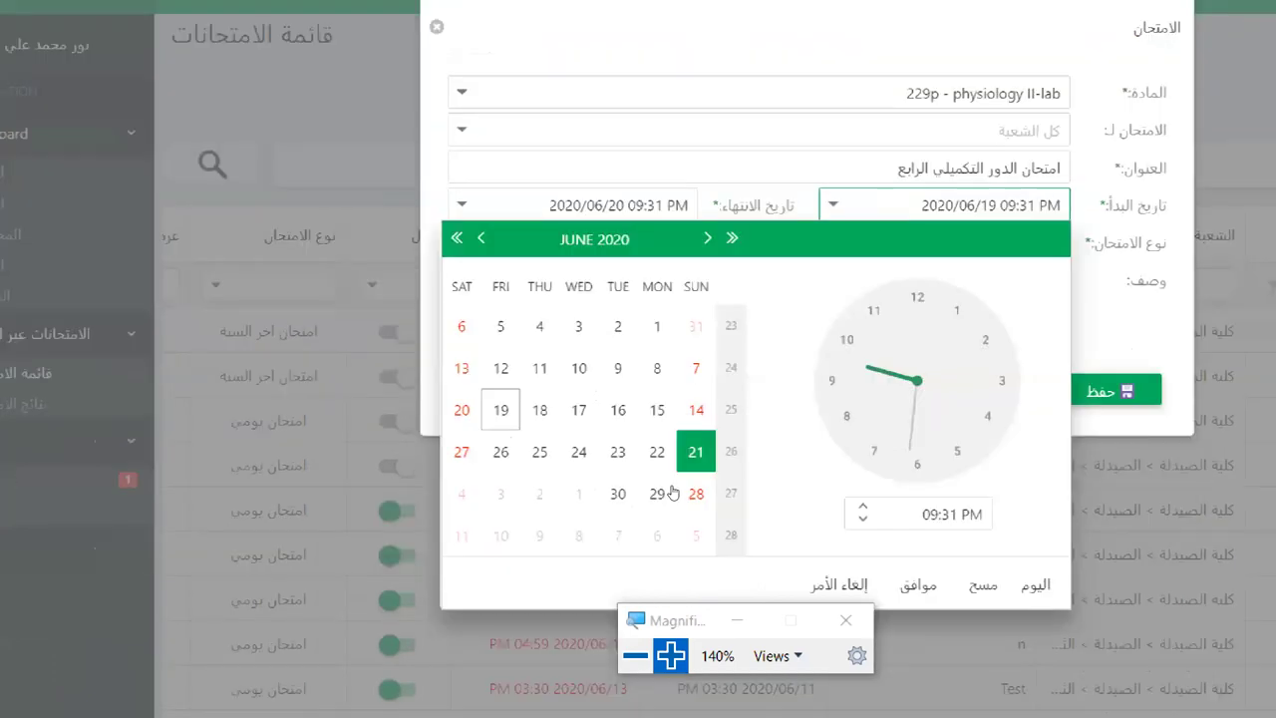
{"action": "key", "text": "Down"}
{"action": "key", "text": "Down"}
{"action": "key", "text": "Down"}
{"action": "key", "text": "Up"}
{"action": "key", "text": "Up"}
{"action": "key", "text": "Up"}
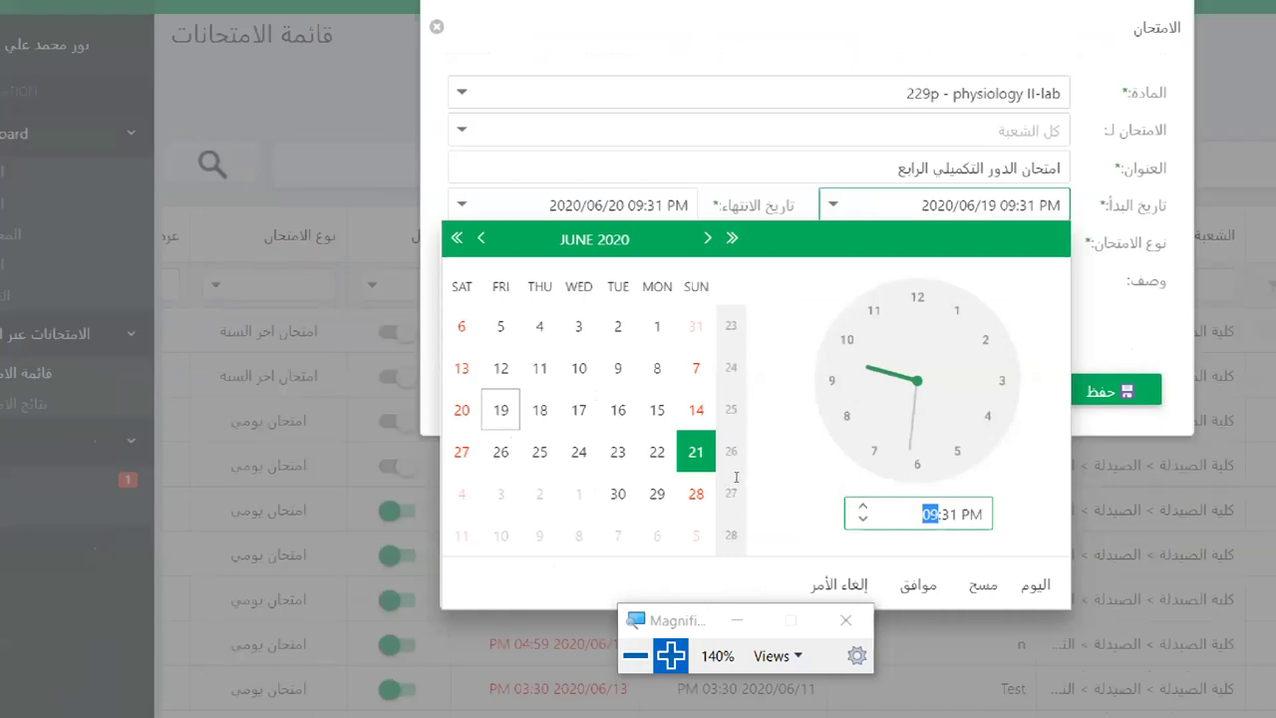
{"action": "key", "text": "Right"}
{"action": "type", "text": "00"}
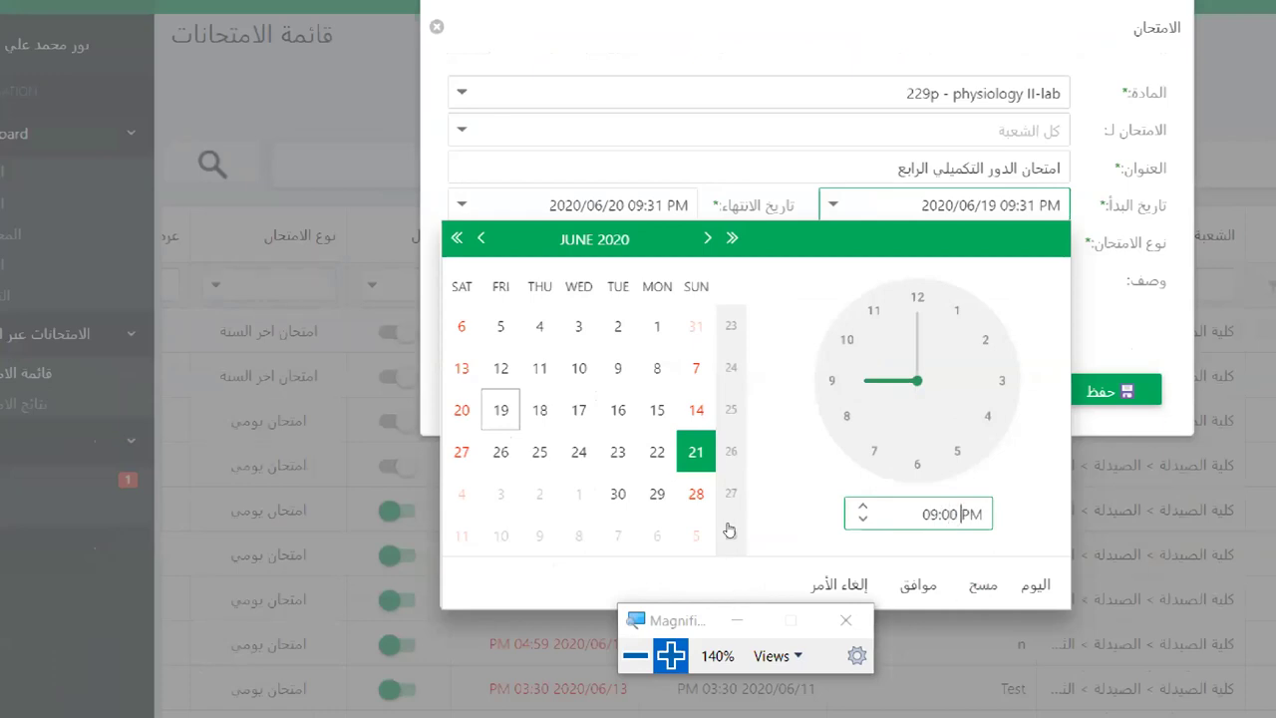
{"action": "key", "text": "Right"}
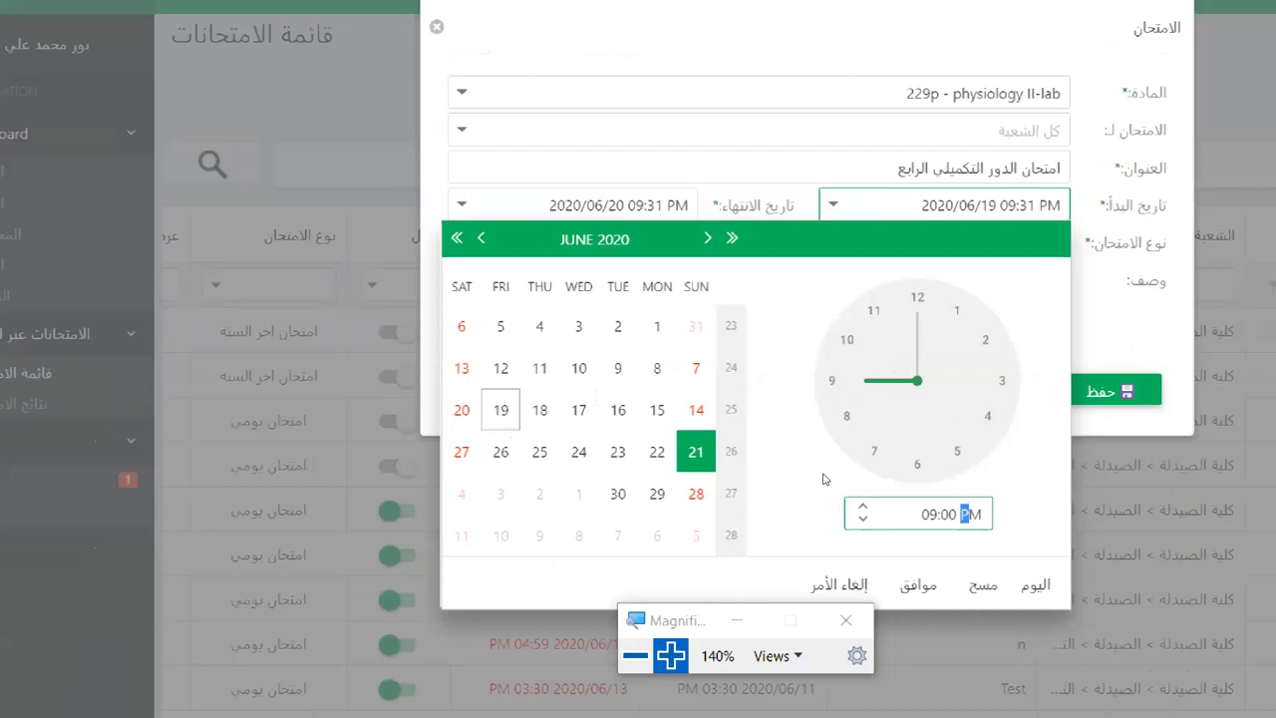
{"action": "key", "text": "Down"}
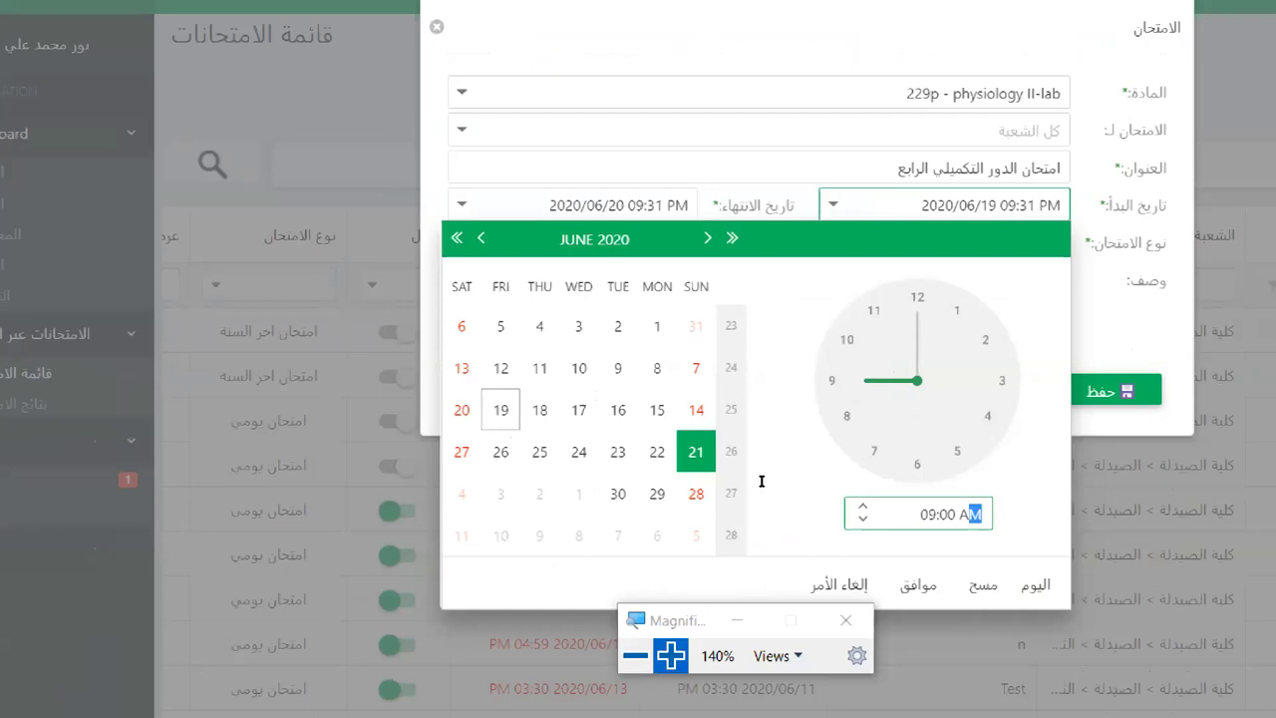
{"action": "key", "text": "Right"}
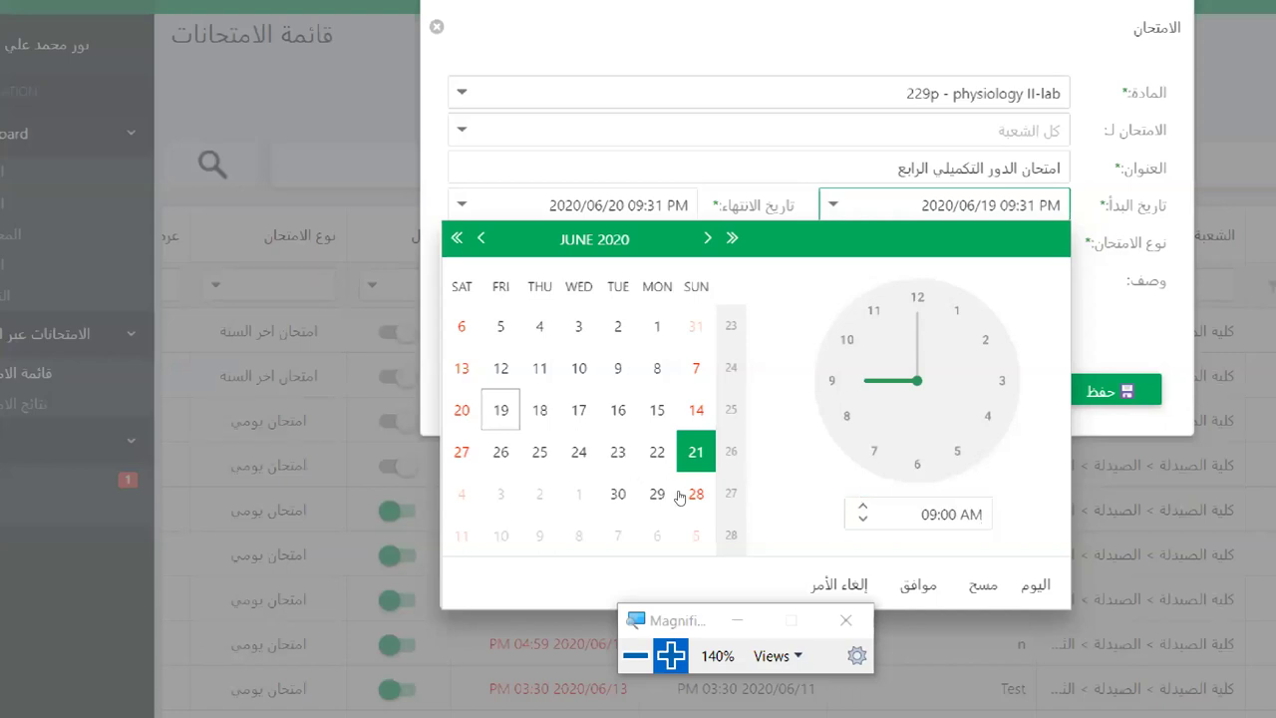
{"action": "key", "text": "Tab"}
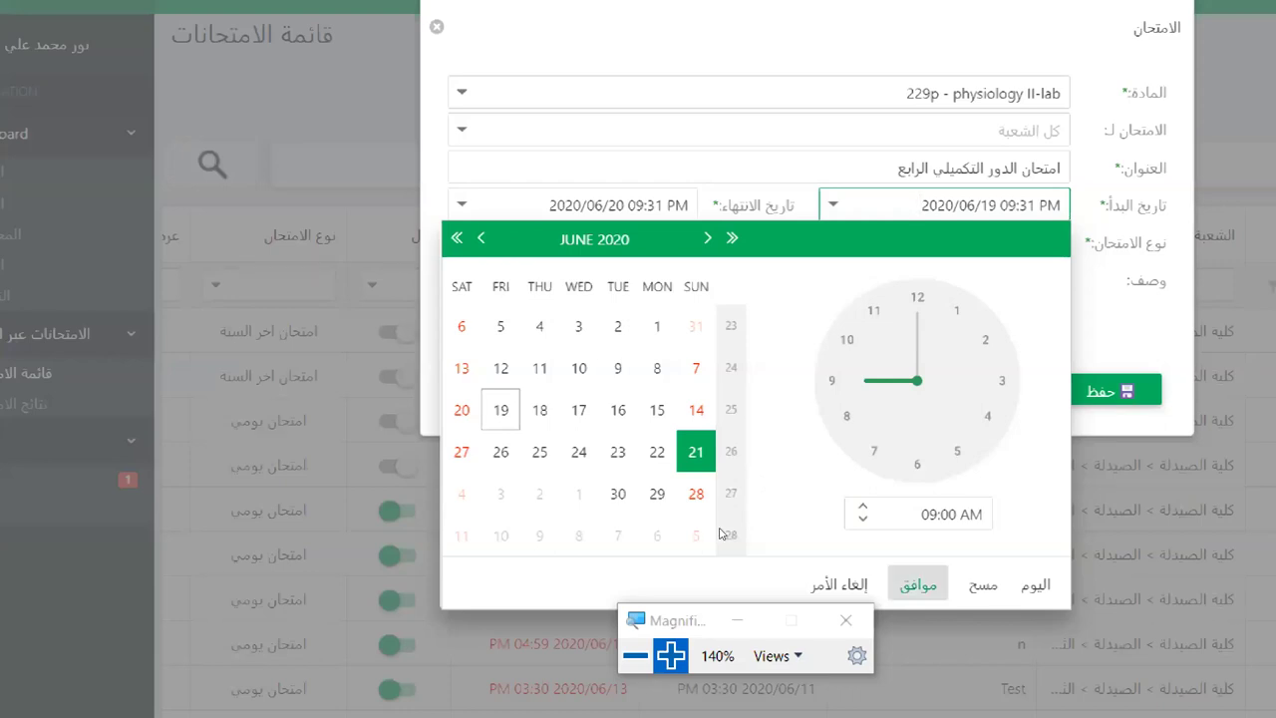
{"action": "key", "text": "Return"}
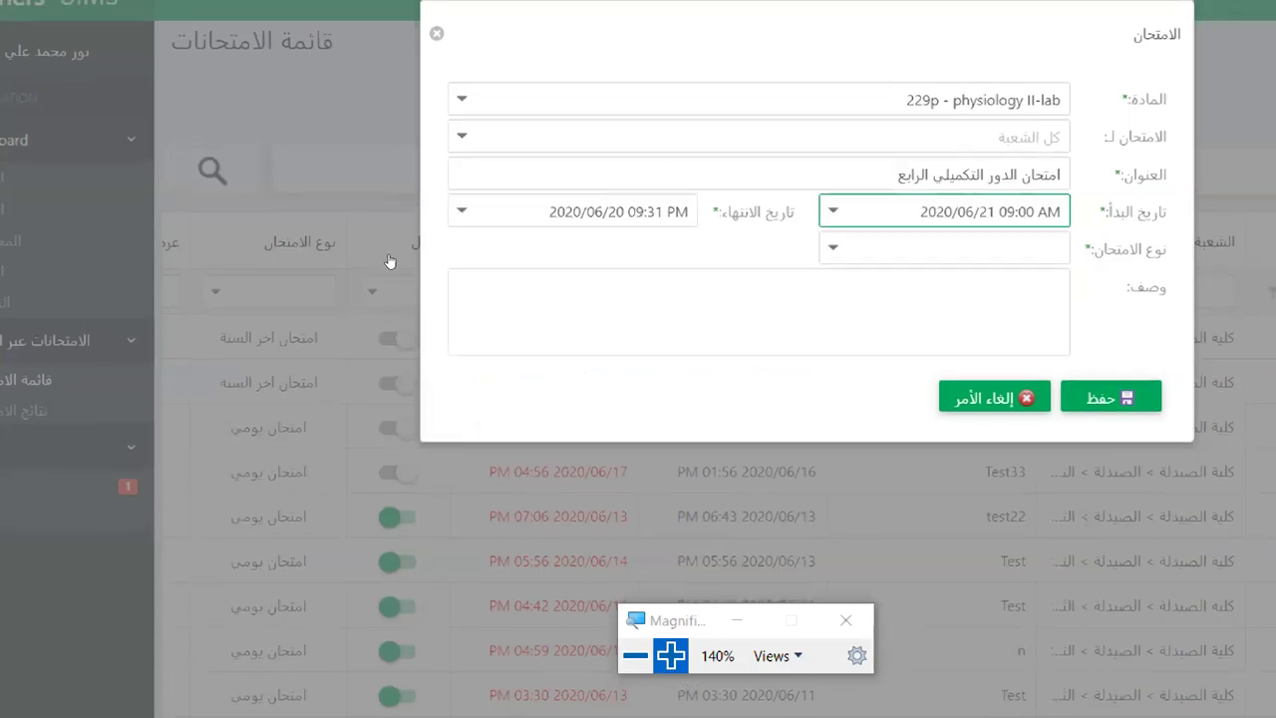
Step: Choose 21 June 2020 as the new exam's end date (تاريخ الانتهاء) and set its hour to 12
{"action": "key", "text": "Tab"}
{"action": "key", "text": "alt+Down"}
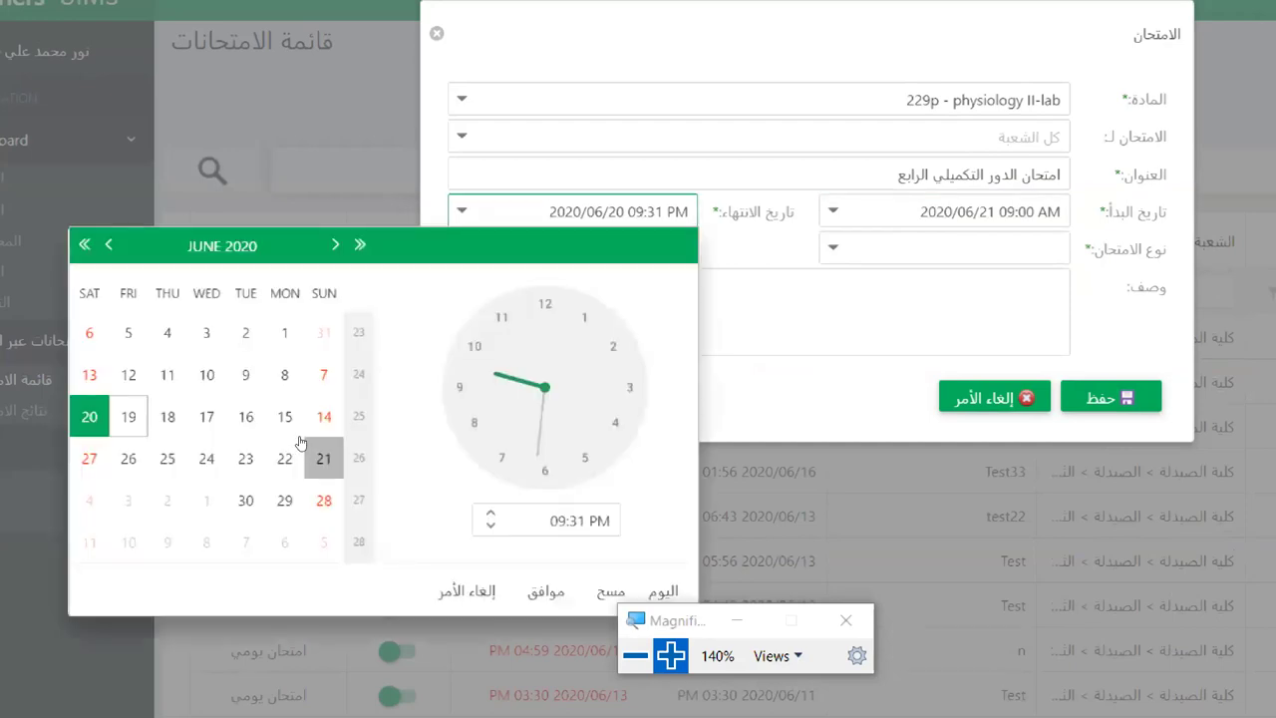
{"action": "left_click", "coordinate": [324, 458]}
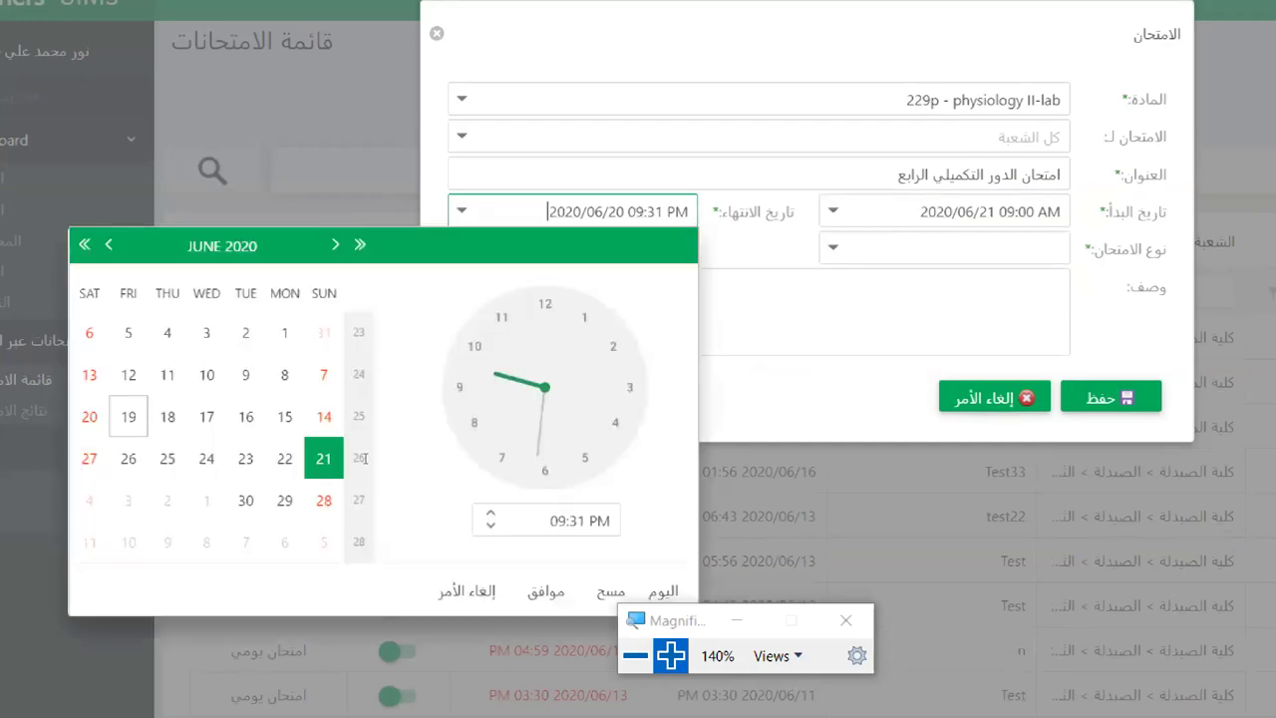
{"action": "left_click", "coordinate": [488, 478]}
{"action": "key", "text": "shift+Right"}
{"action": "key", "text": "Home"}
{"action": "key", "text": "Right"}
{"action": "key", "text": "shift+Right"}
{"action": "key", "text": "shift+Left"}
{"action": "type", "text": "12"}
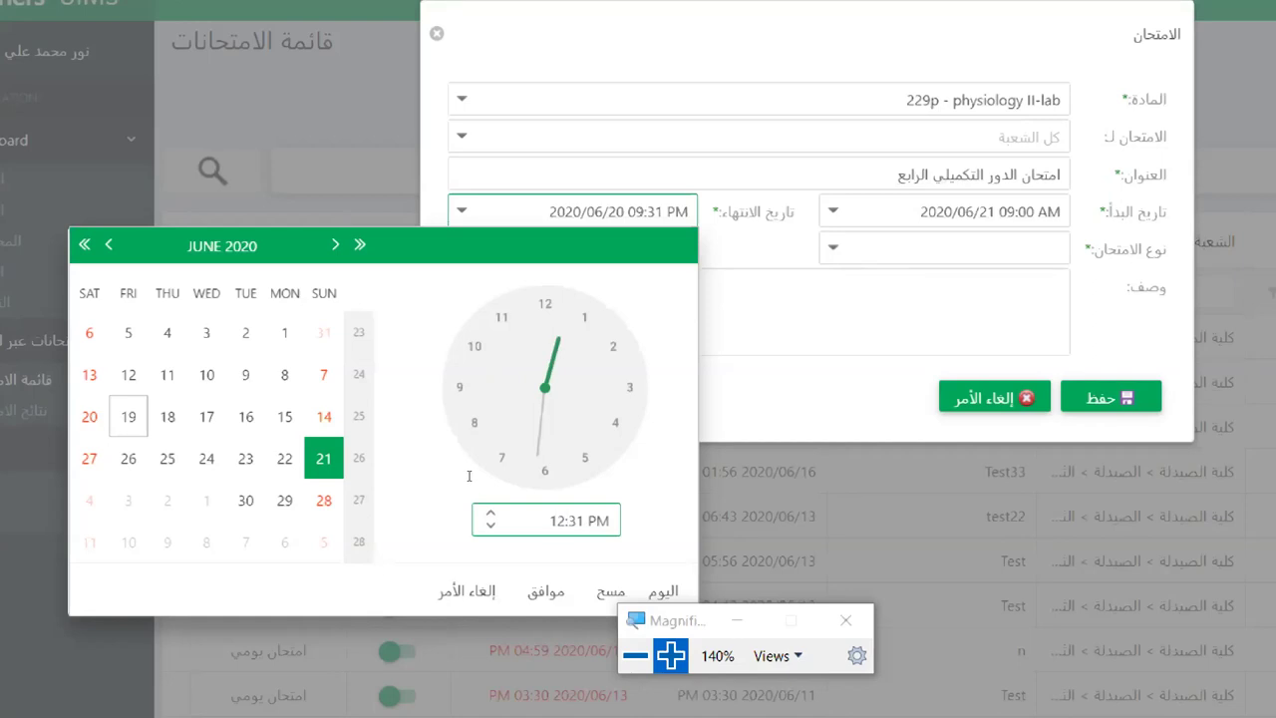
Step: Set the end time's minutes to 00 and its period to AM, and confirm 2020/06/21 12:00 AM as the end date
{"action": "key", "text": "Right"}
{"action": "key", "text": "Right"}
{"action": "key", "text": "shift+Right"}
{"action": "type", "text": "0"}
{"action": "key", "text": "Right"}
{"action": "key", "text": "shift+Right"}
{"action": "type", "text": "A"}
{"action": "key", "text": "shift+Right"}
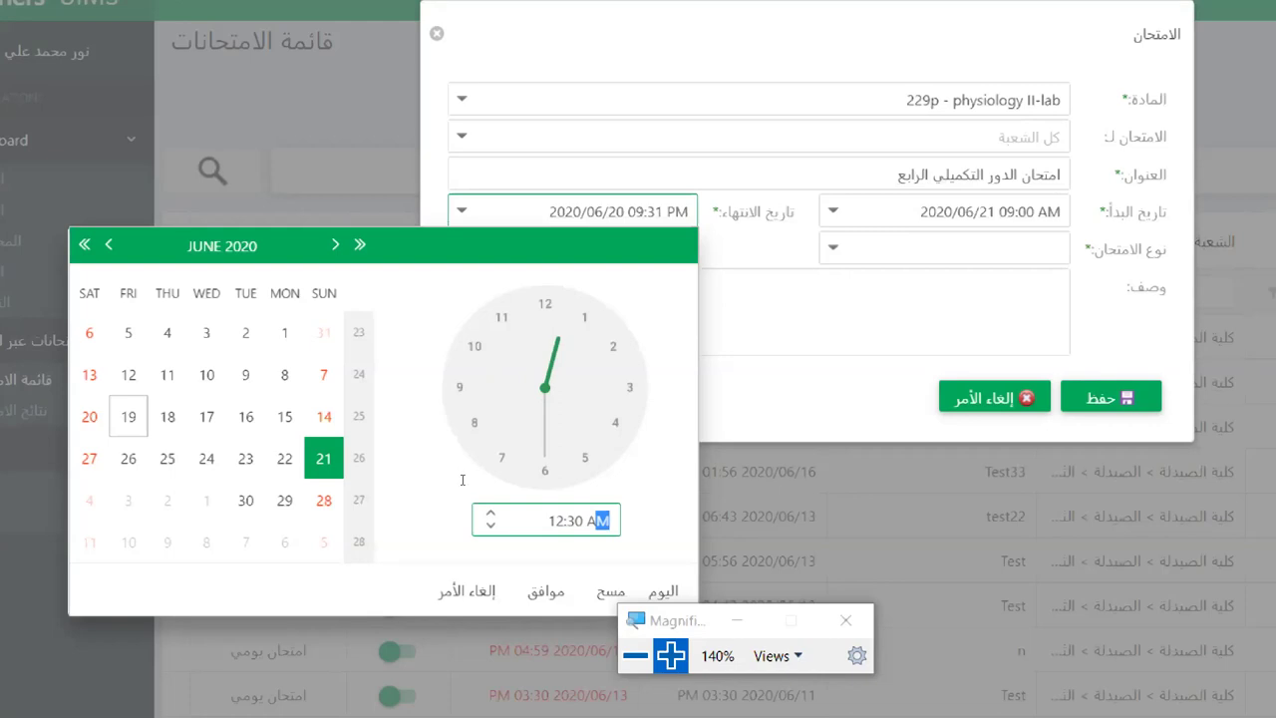
{"action": "key", "text": "Left"}
{"action": "key", "text": "Left"}
{"action": "key", "text": "Right"}
{"action": "type", "text": "00"}
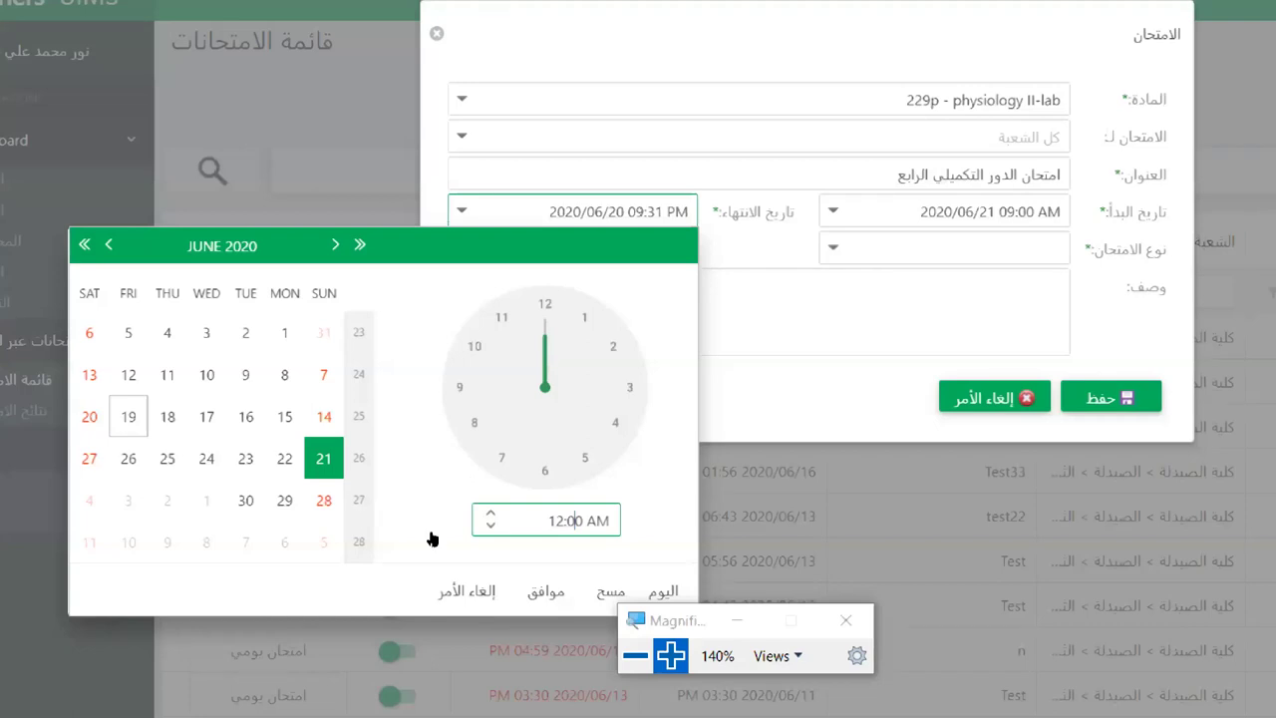
{"action": "key", "text": "Tab"}
{"action": "key", "text": "Tab"}
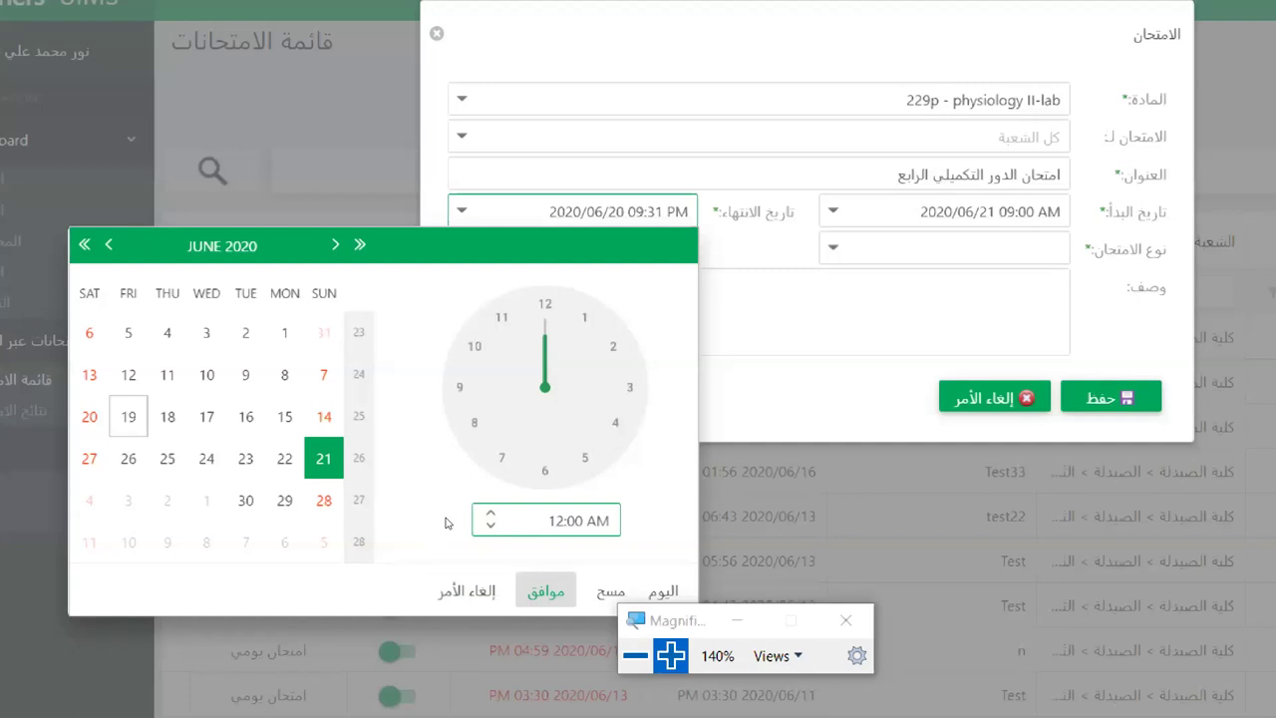
{"action": "key", "text": "Return"}
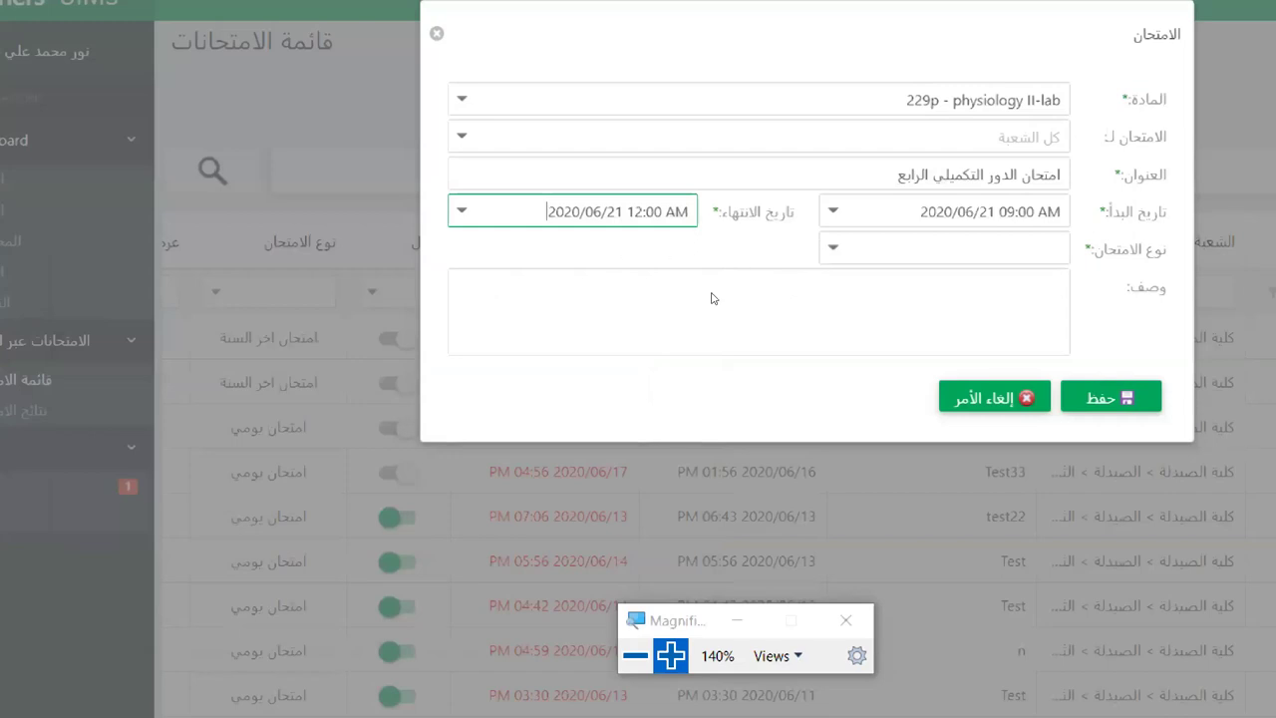
Step: Set the exam type (نوع الامتحان) to امتحان اخر السنة
{"action": "key", "text": "Tab"}
{"action": "key", "text": "alt+Down"}
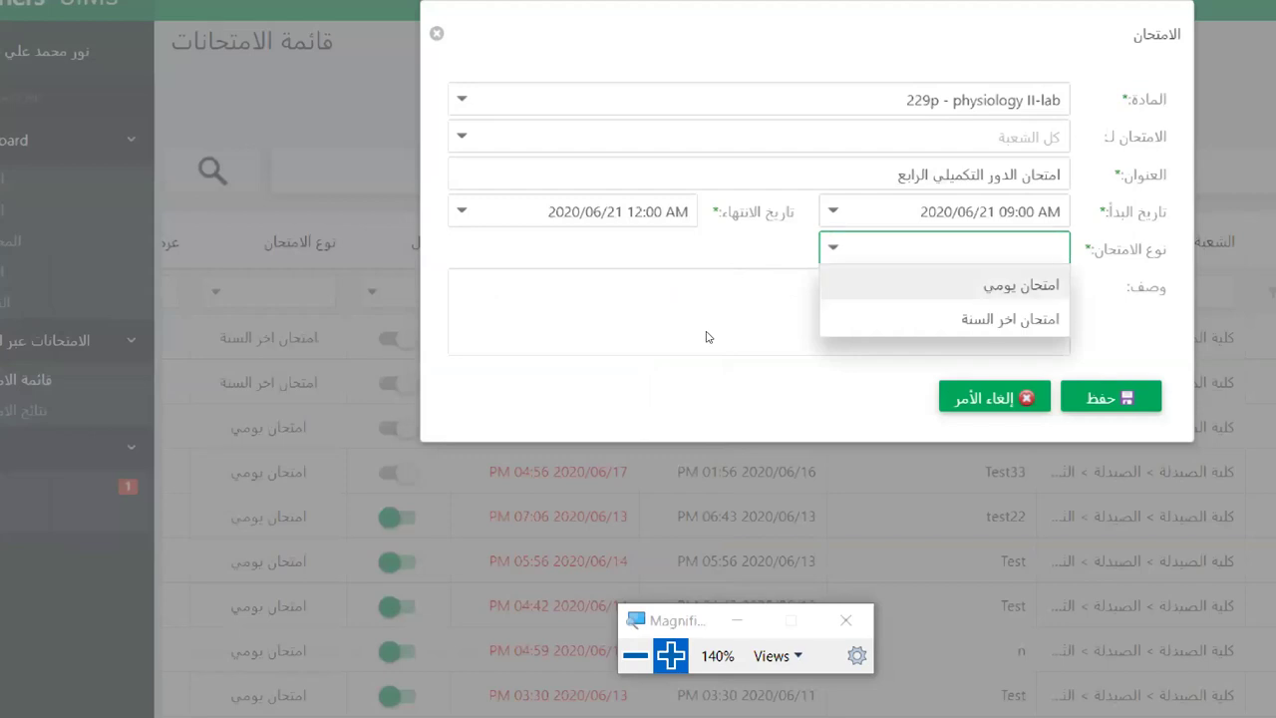
{"action": "key", "text": "Down"}
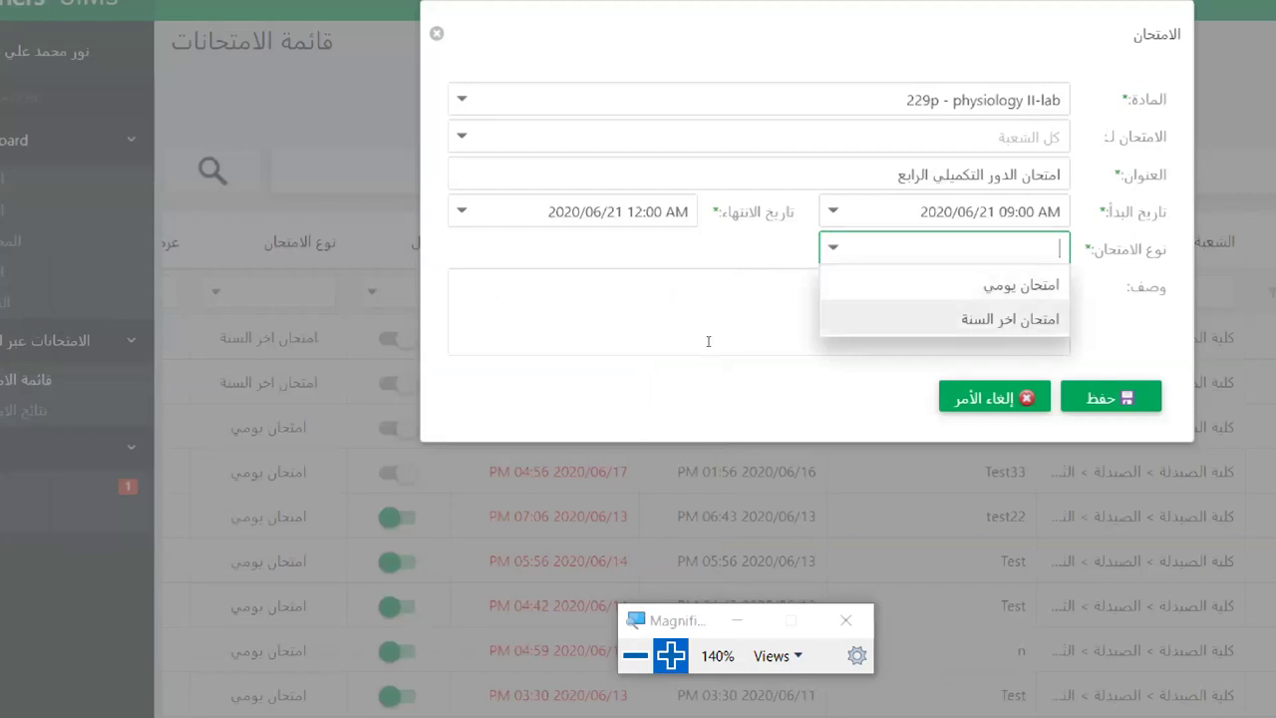
{"action": "key", "text": "Return"}
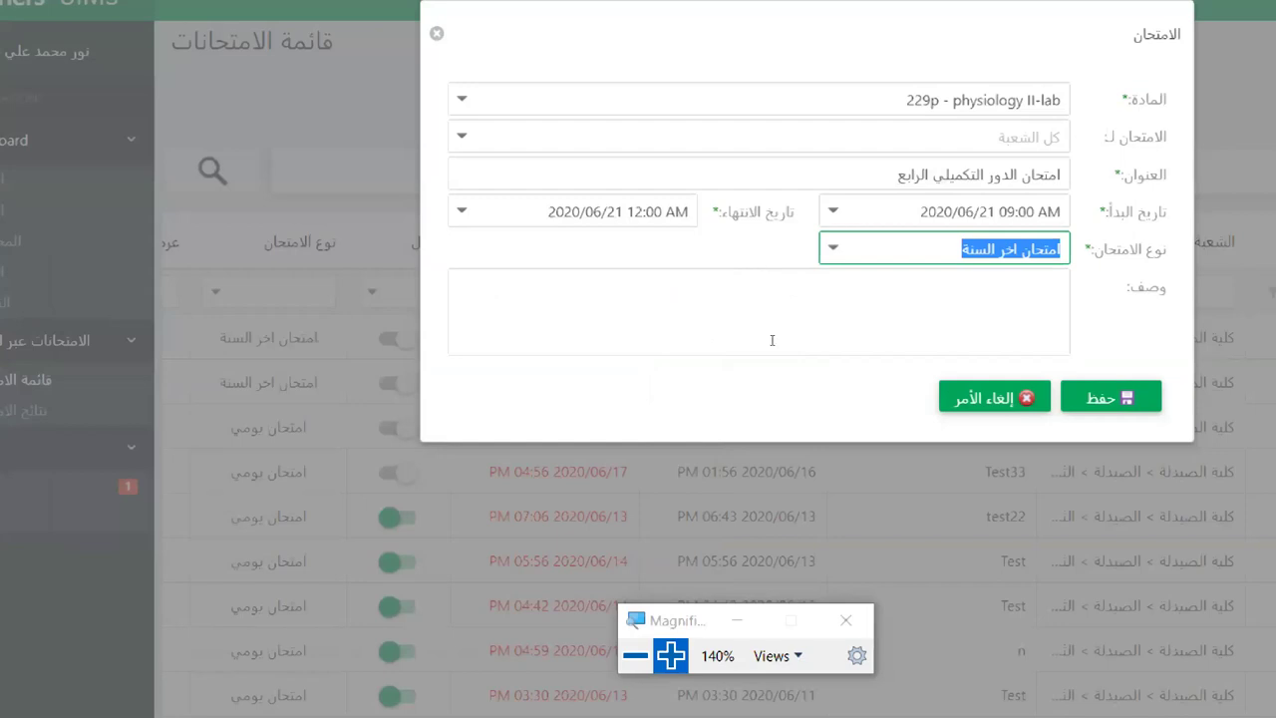
Step: Enter the description "هذا الامتحان فقط لطلبة الدور التكميلي" and save the new exam
{"action": "left_click", "coordinate": [779, 310]}
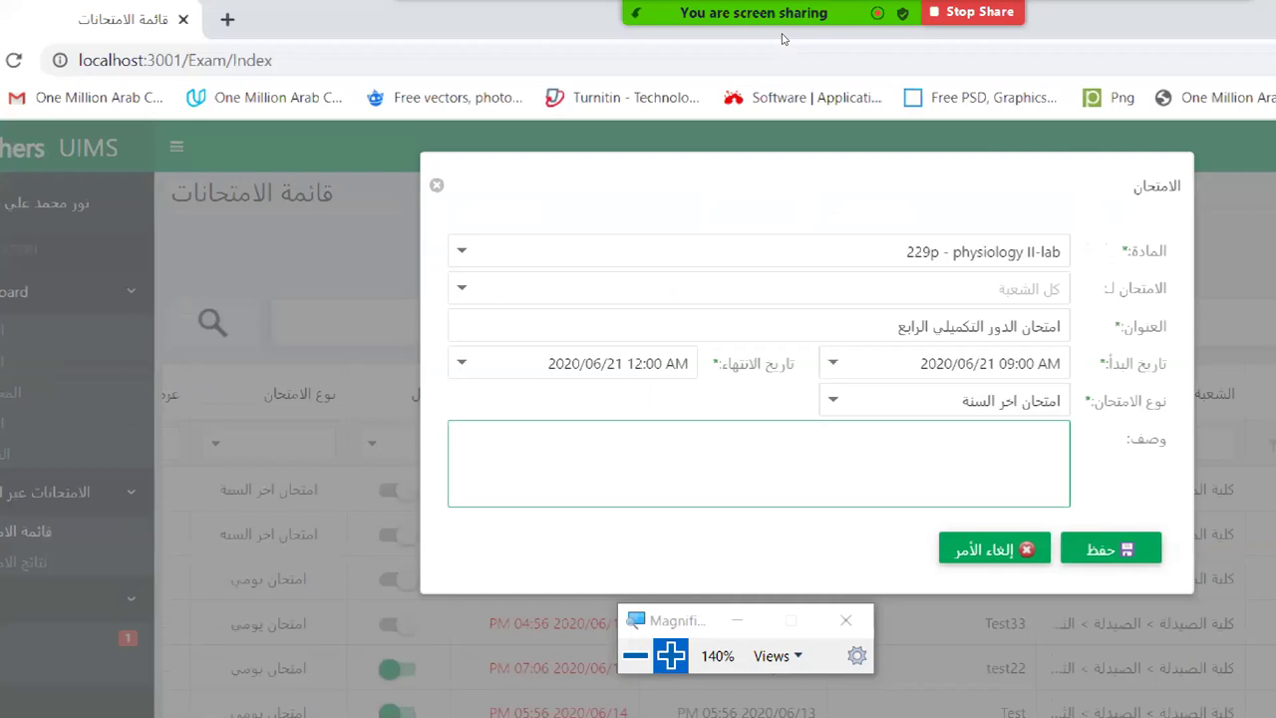
{"action": "type", "text": "هذا الامتحان فقط لطلبة الدور"}
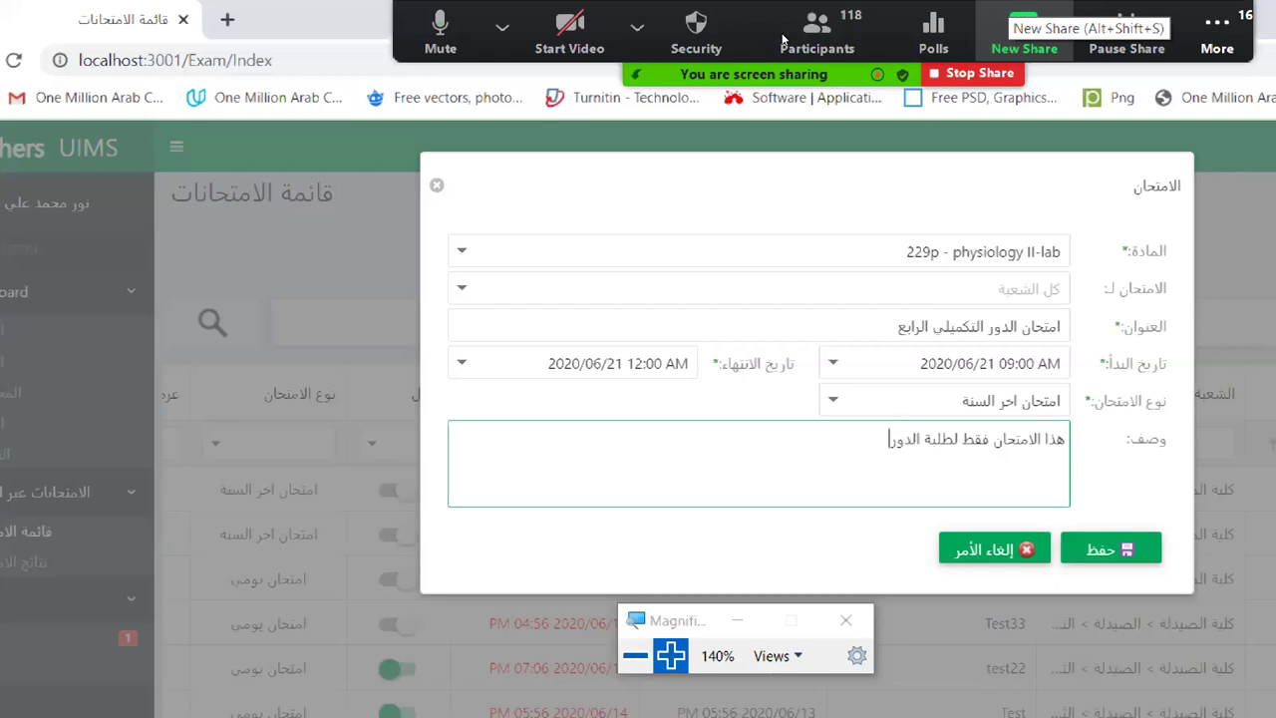
{"action": "type", "text": " التكميلي"}
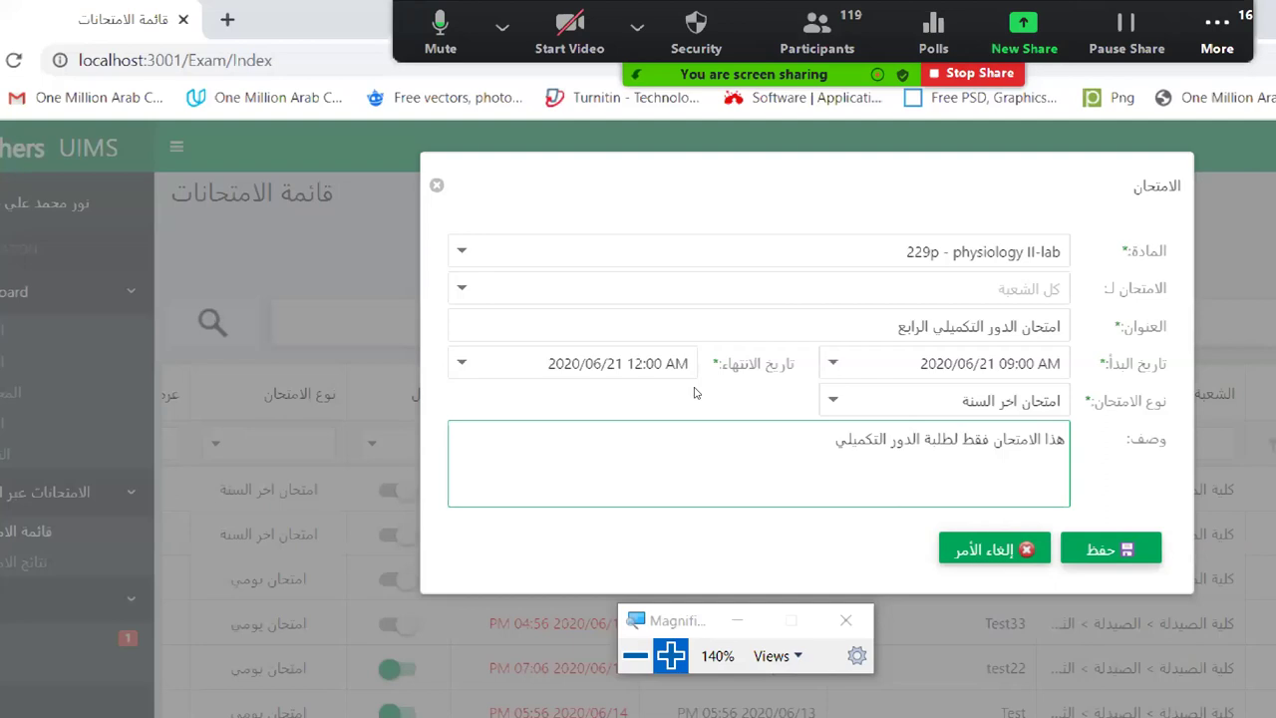
{"action": "key", "text": "Escape"}
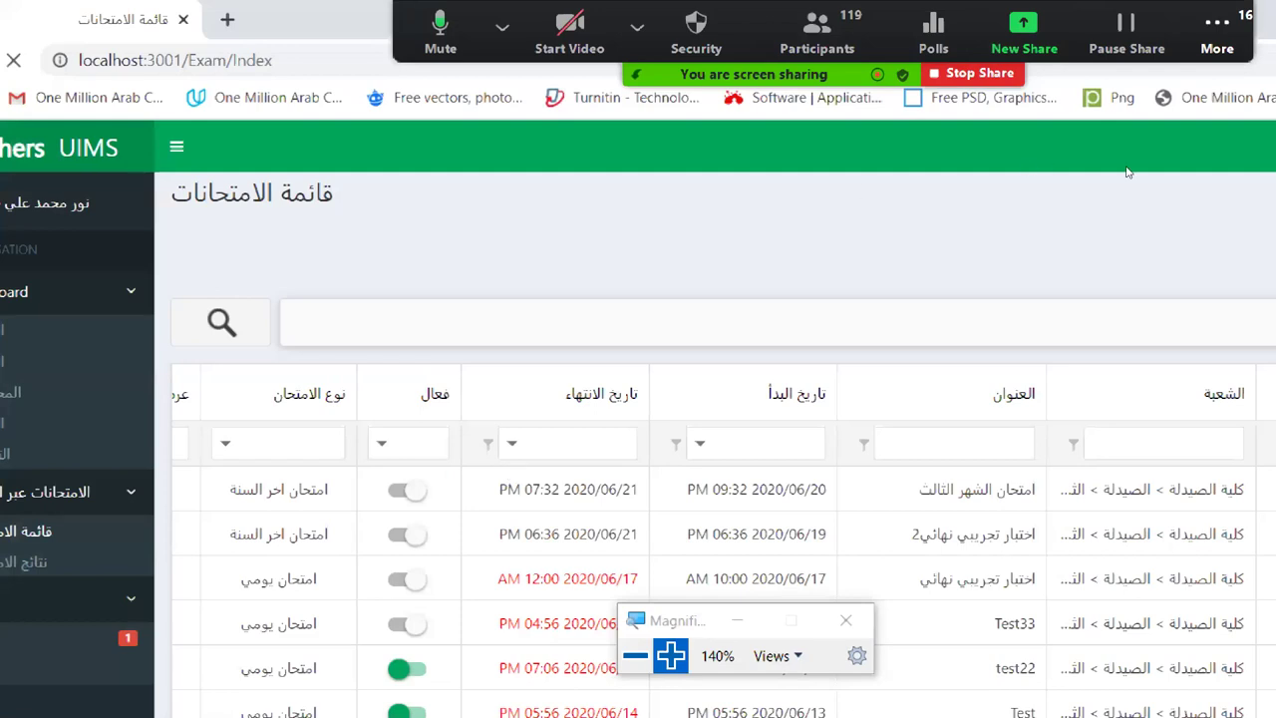
{"action": "key", "text": "super+minus"}
{"action": "key", "text": "super+minus"}
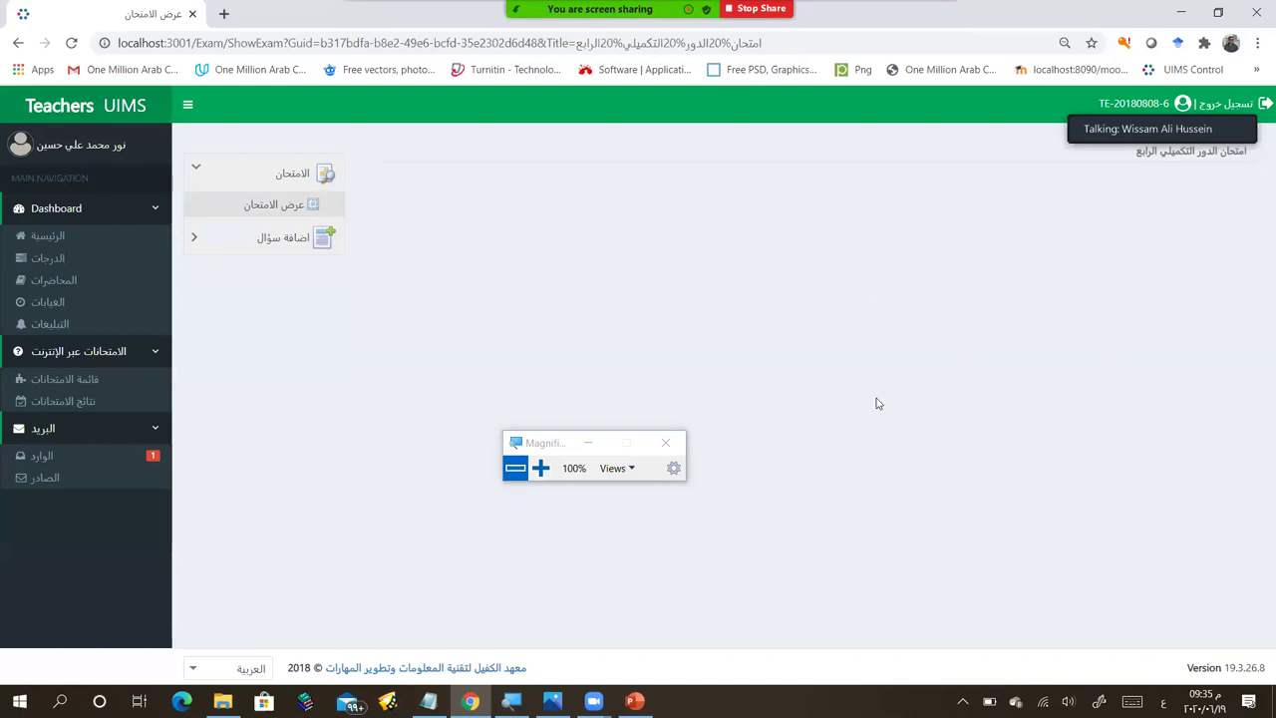
Step: Start adding a fill-in-the-blank question (أملئ الفراغ) to the exam
{"action": "left_click", "coordinate": [541, 469]}
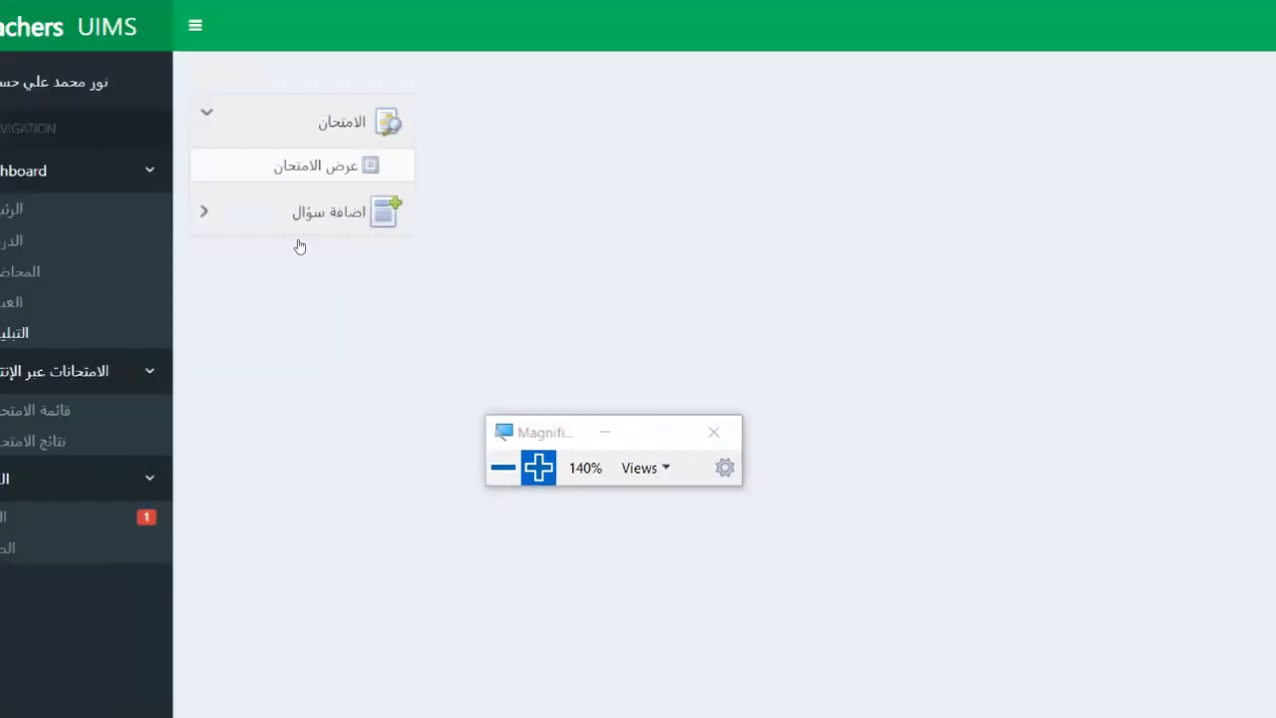
{"action": "left_click", "coordinate": [193, 234]}
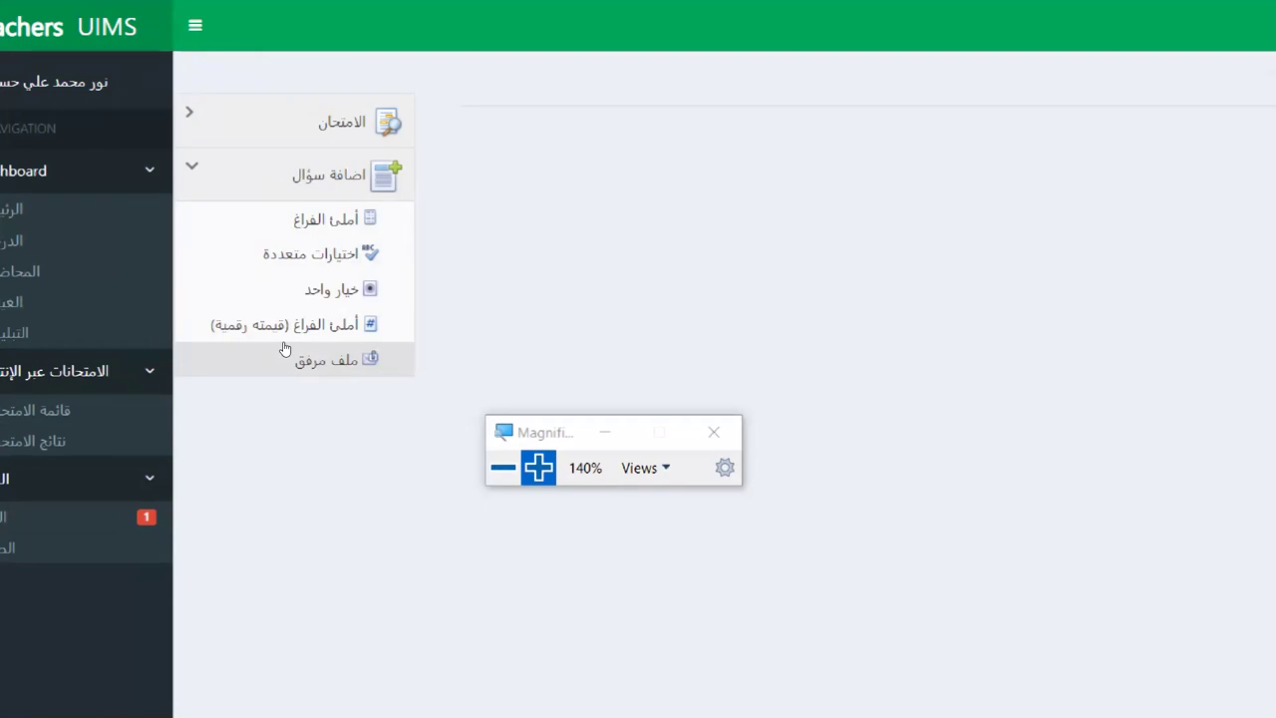
{"action": "left_click", "coordinate": [283, 250]}
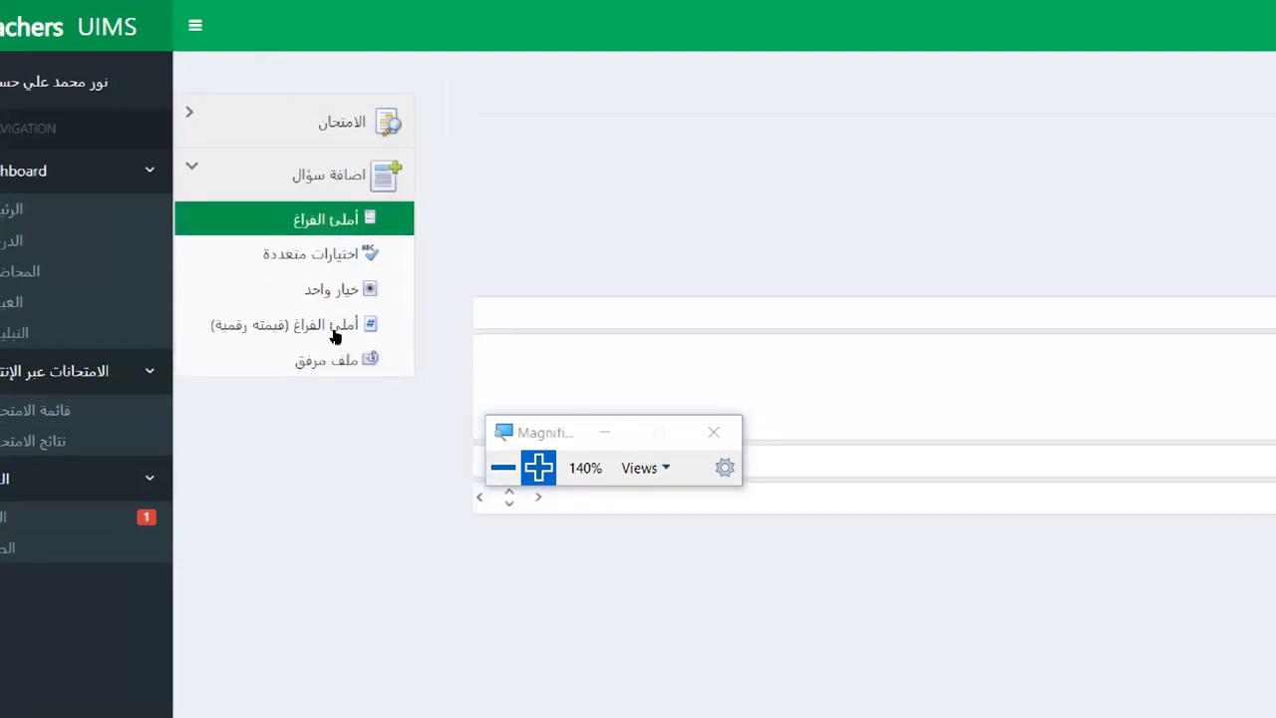
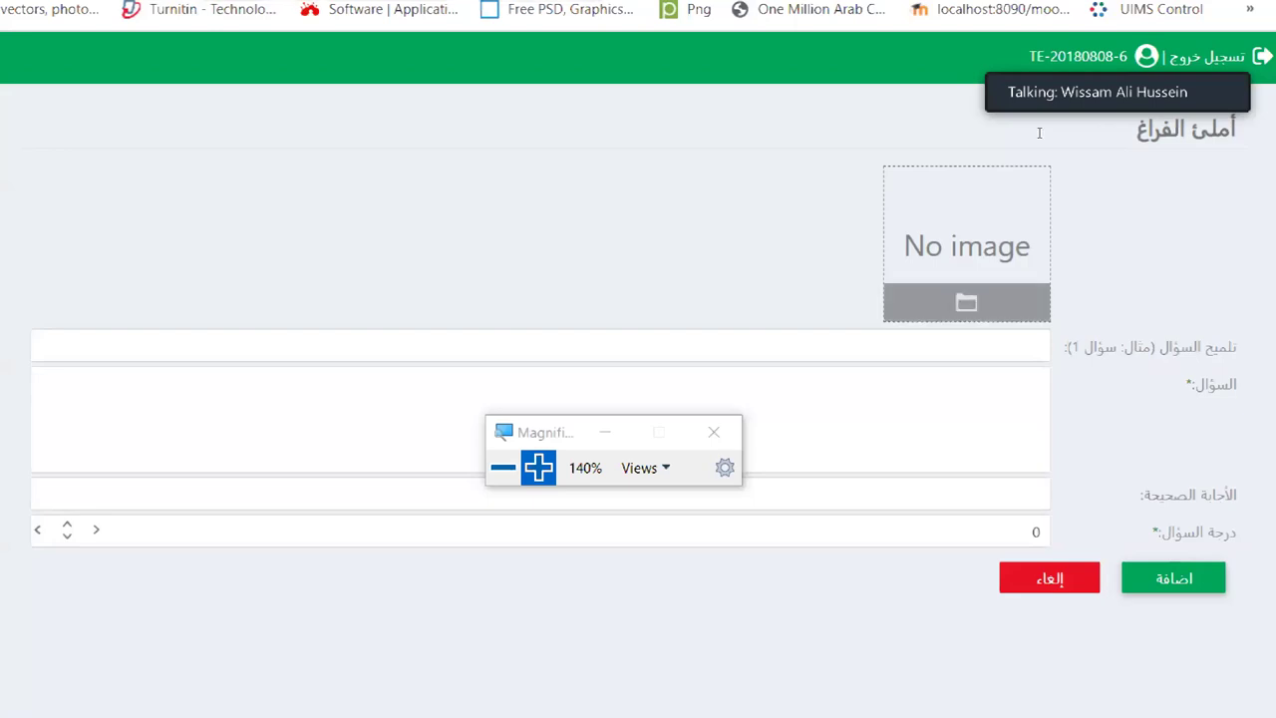
Step: Attach the image file "4" to the fill-in-the-blank question
{"action": "left_click", "coordinate": [1049, 287]}
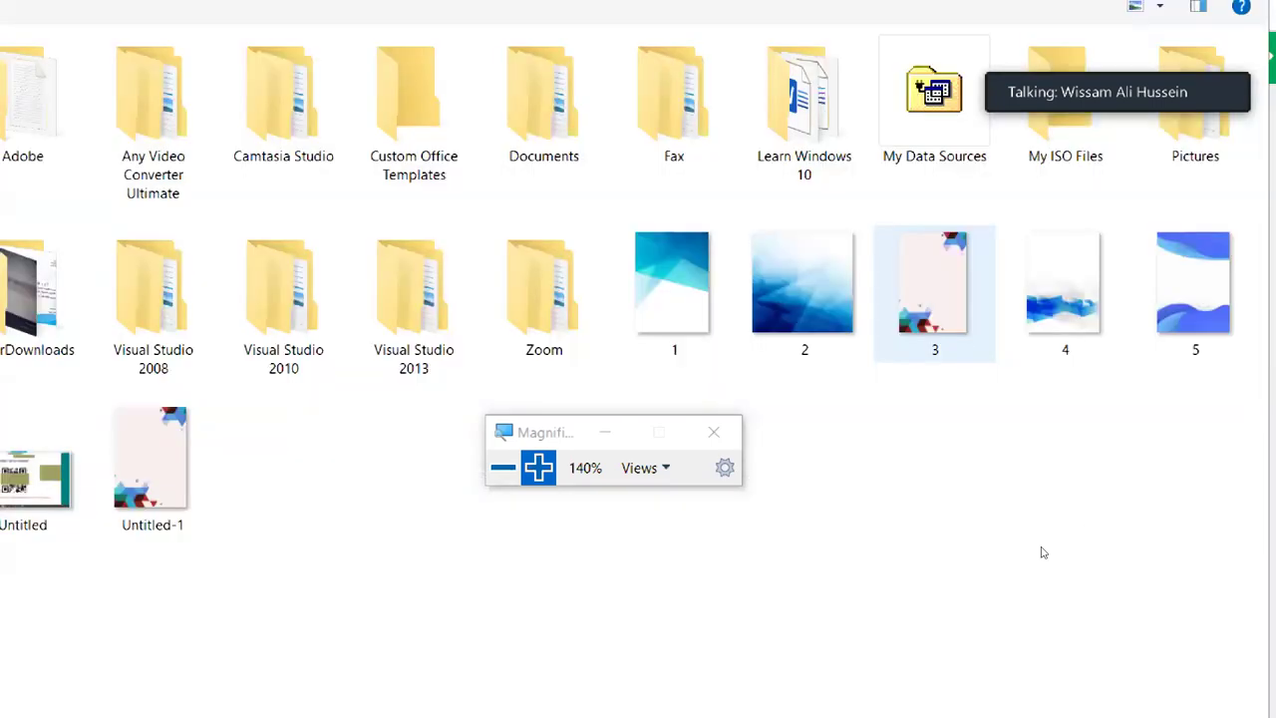
{"action": "key", "text": "Right"}
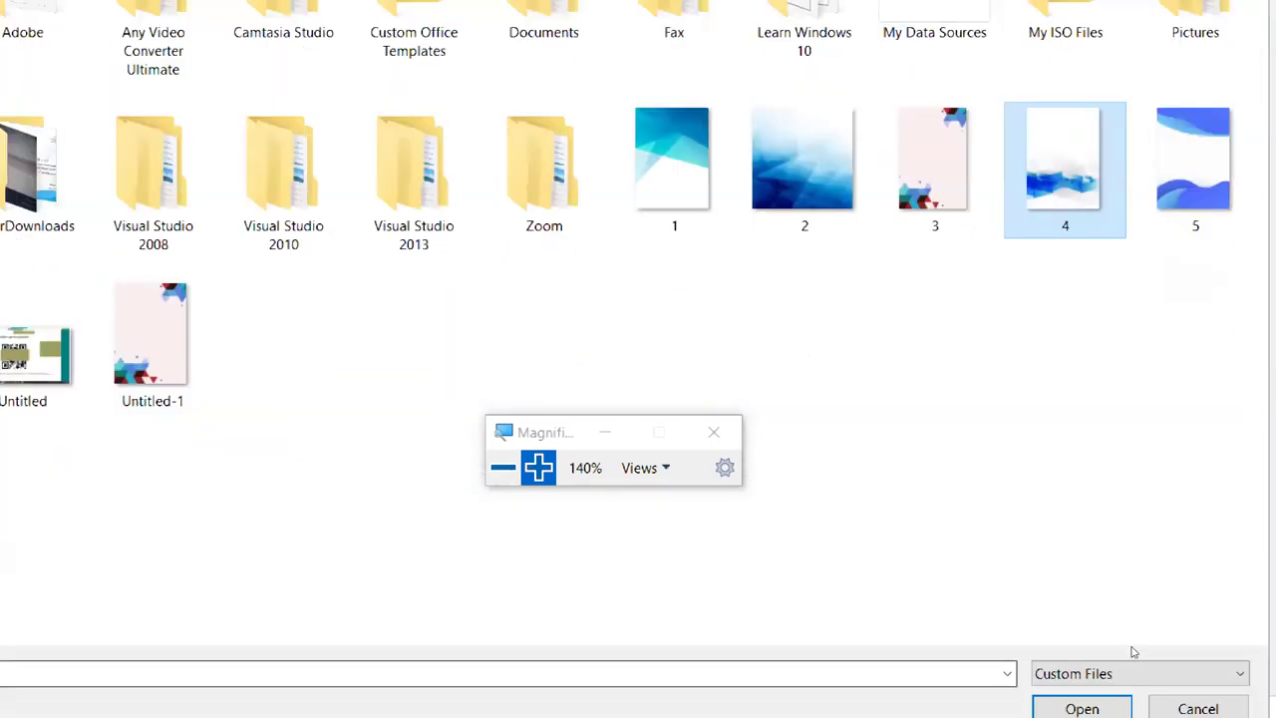
{"action": "key", "text": "Return"}
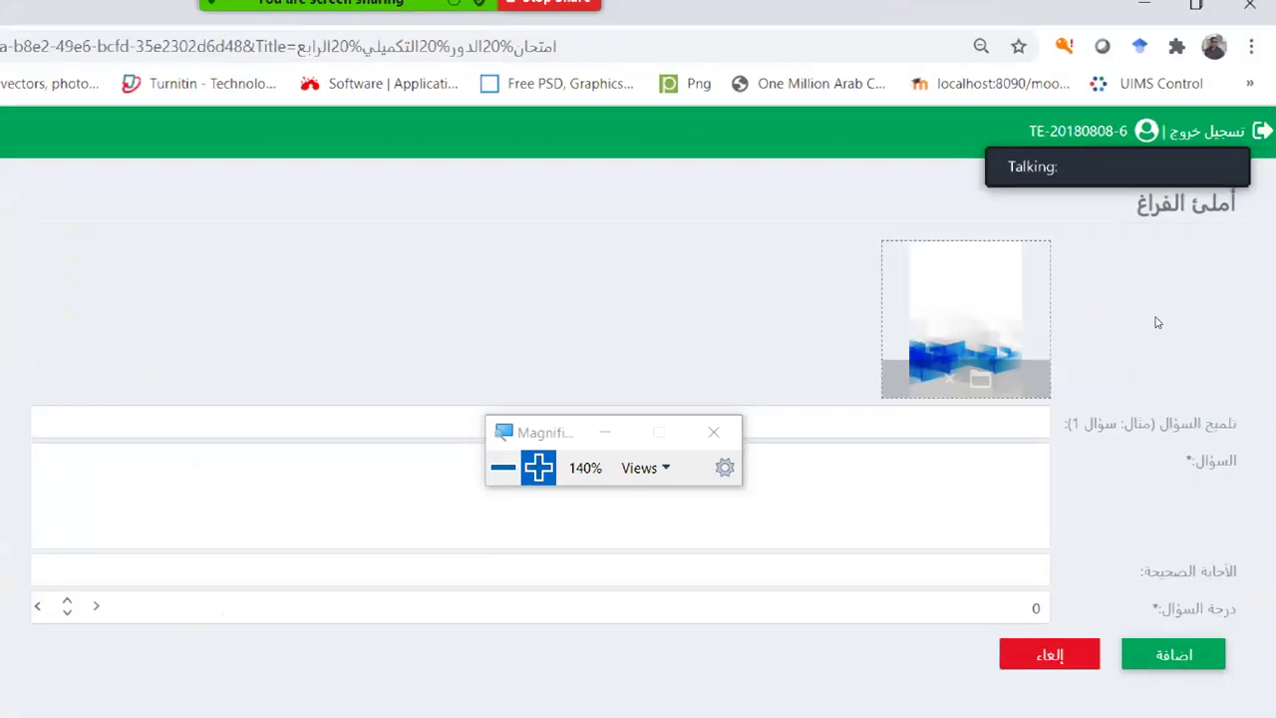
Step: Enter "سؤال1 /" as the question hint (تلميح السؤال)
{"action": "key", "text": "Tab"}
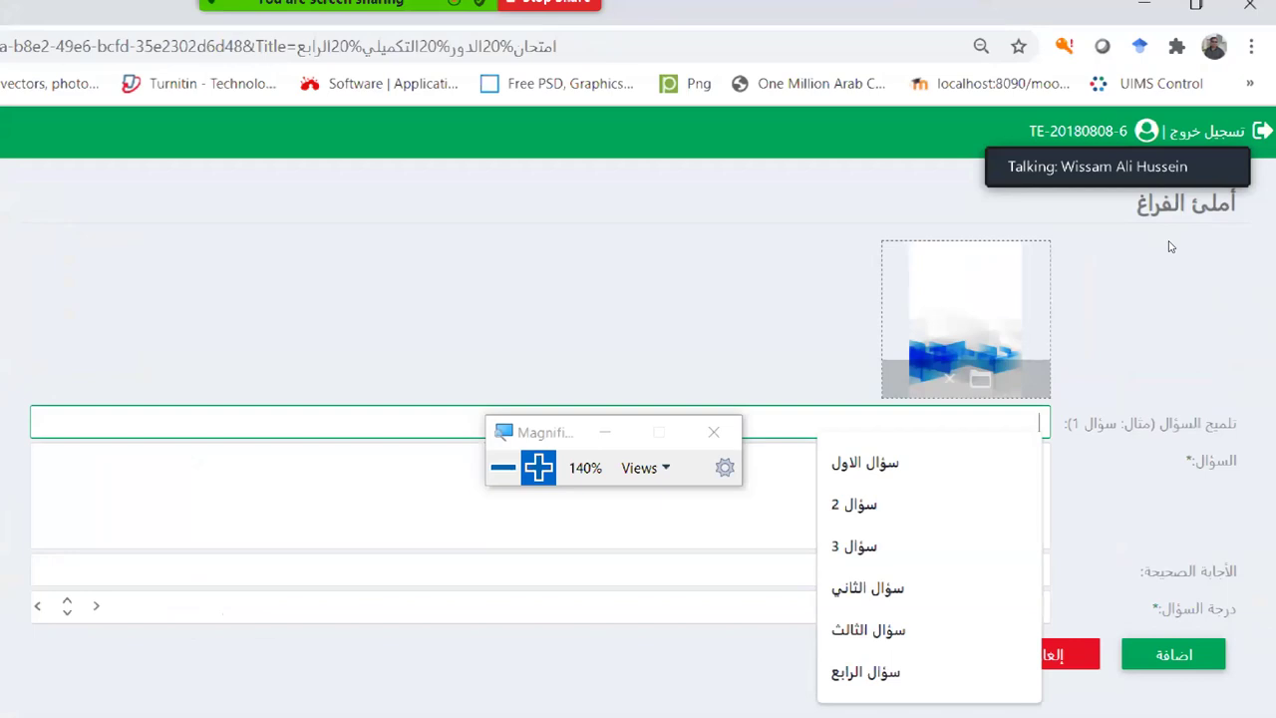
{"action": "type", "text": "سؤال"}
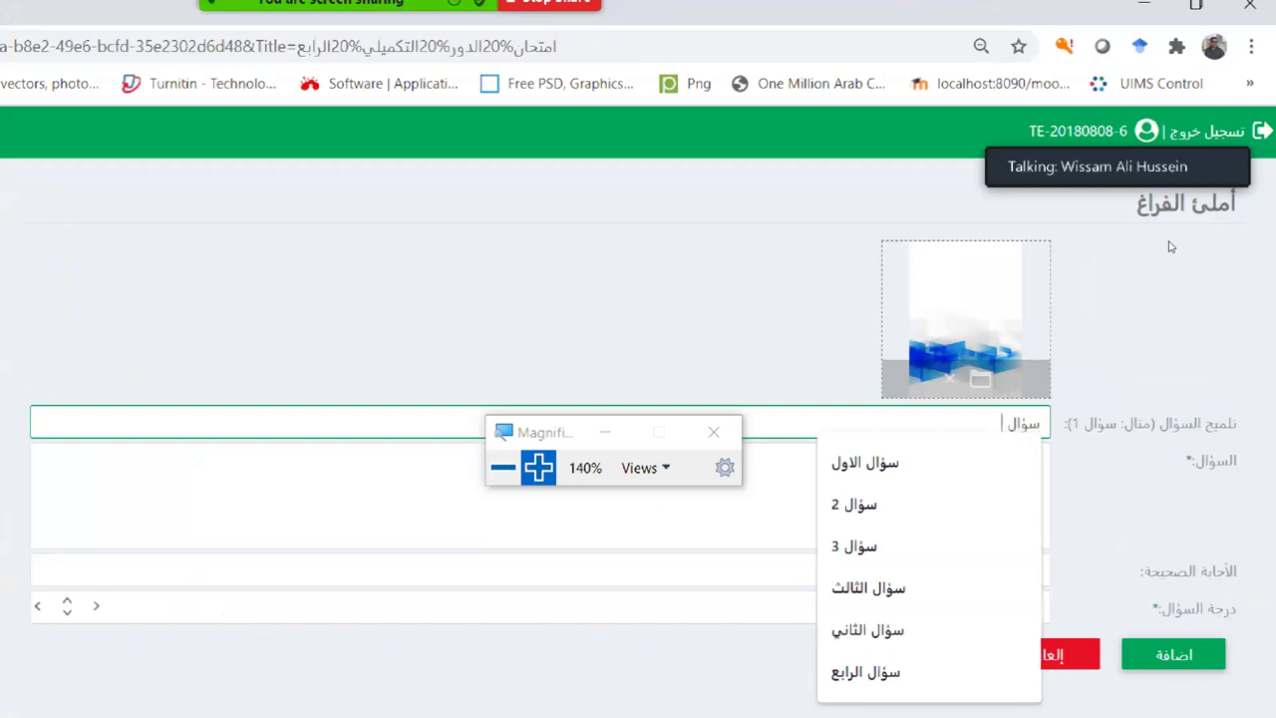
{"action": "type", "text": "/"}
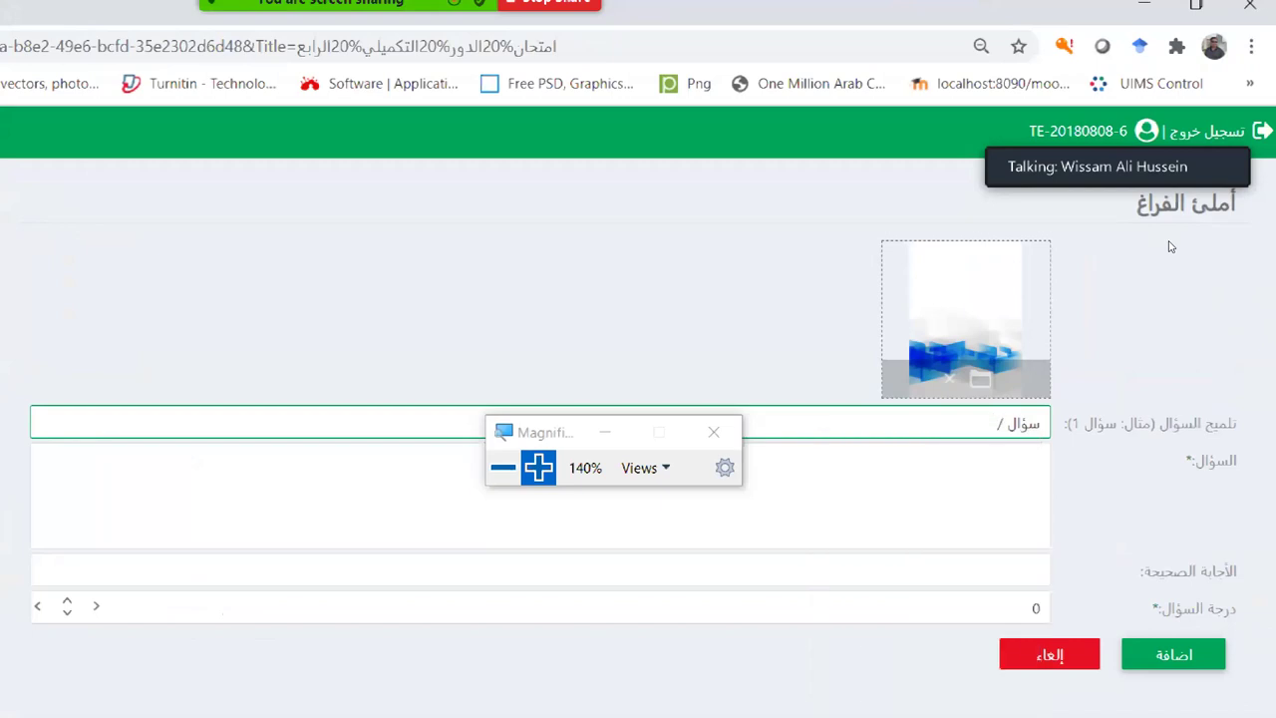
{"action": "type", "text": "1"}
{"action": "key", "text": "Tab"}
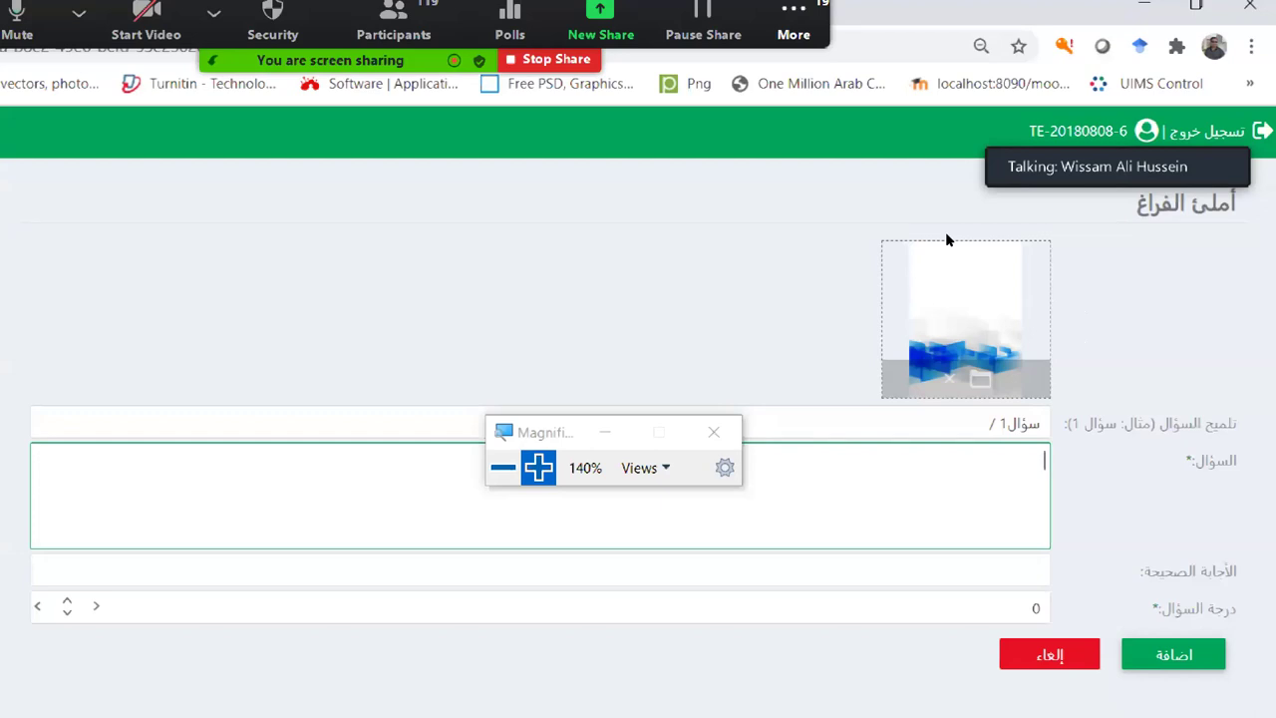
Step: Enter the question "............... نستطيع من خلاله ادخال الحروف والرموز والارقام الى جهاز الحاسوب." with "لوحة المفاتيح" as the correct answer
{"action": "type", "text": "............... نس"}
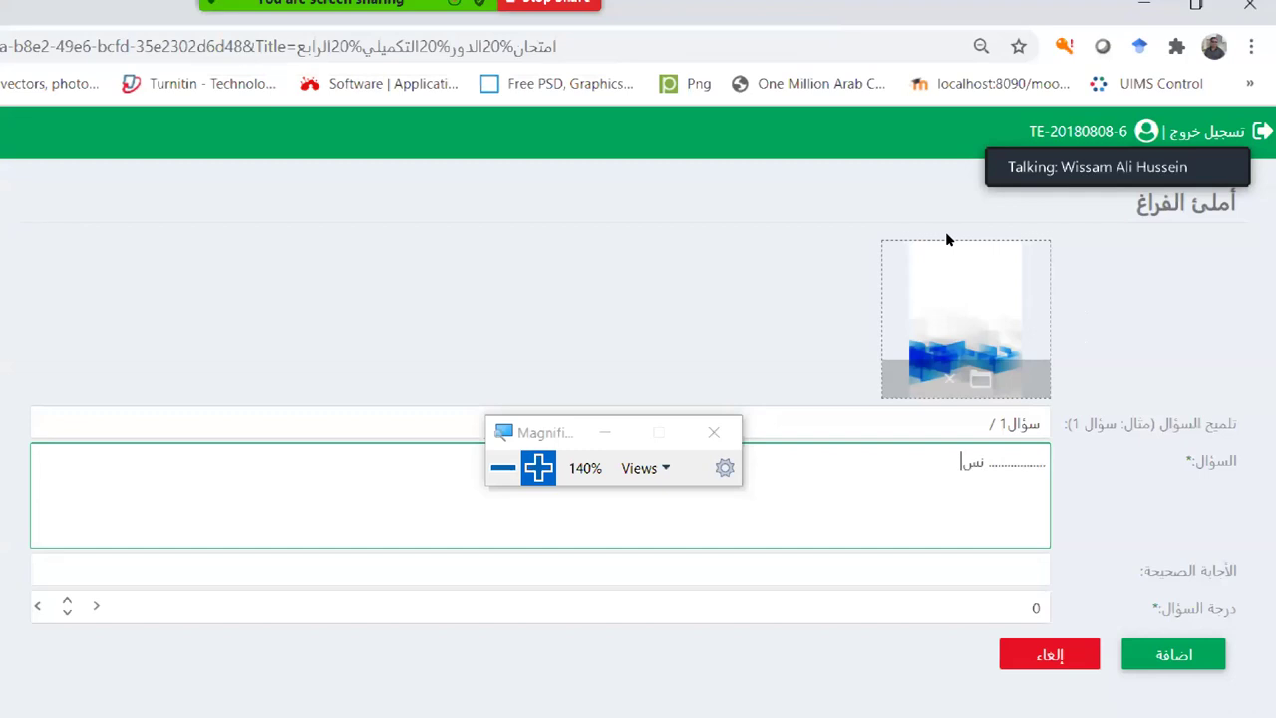
{"action": "type", "text": "تطيع من خلاله ادخال الحروف والرموز والارقام الى جهاز الحاسوب."}
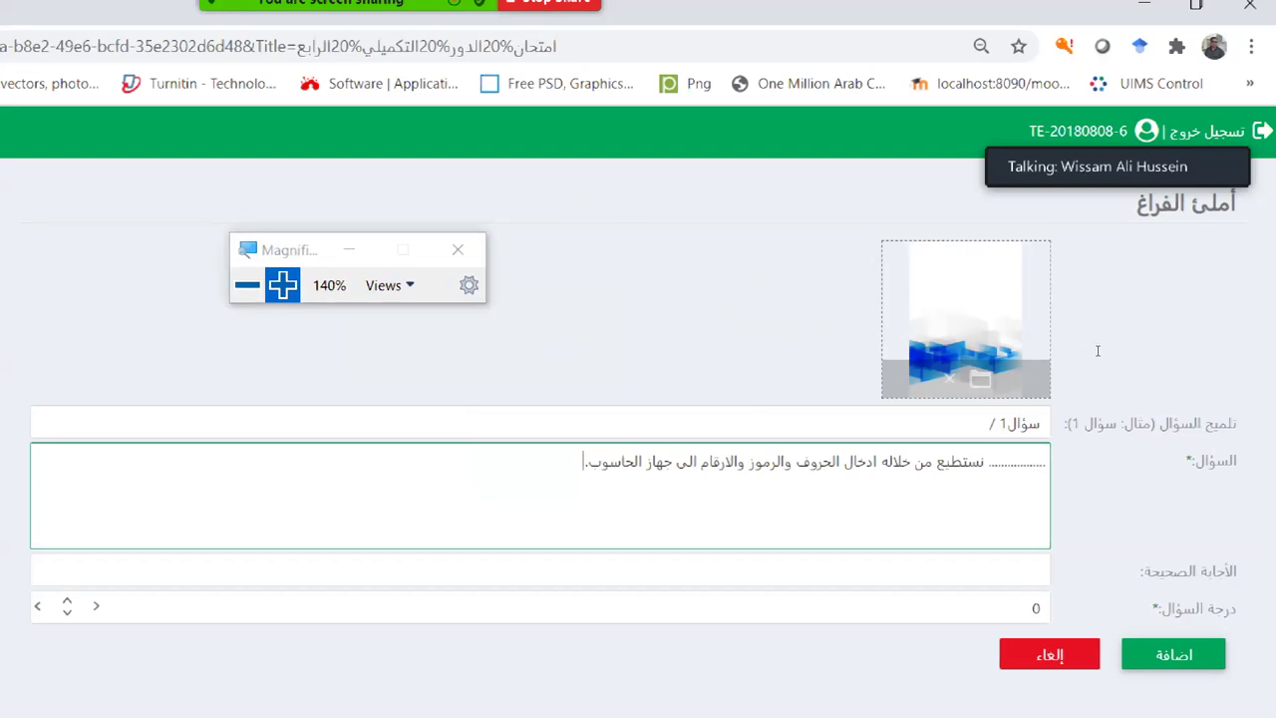
{"action": "key", "text": "Tab"}
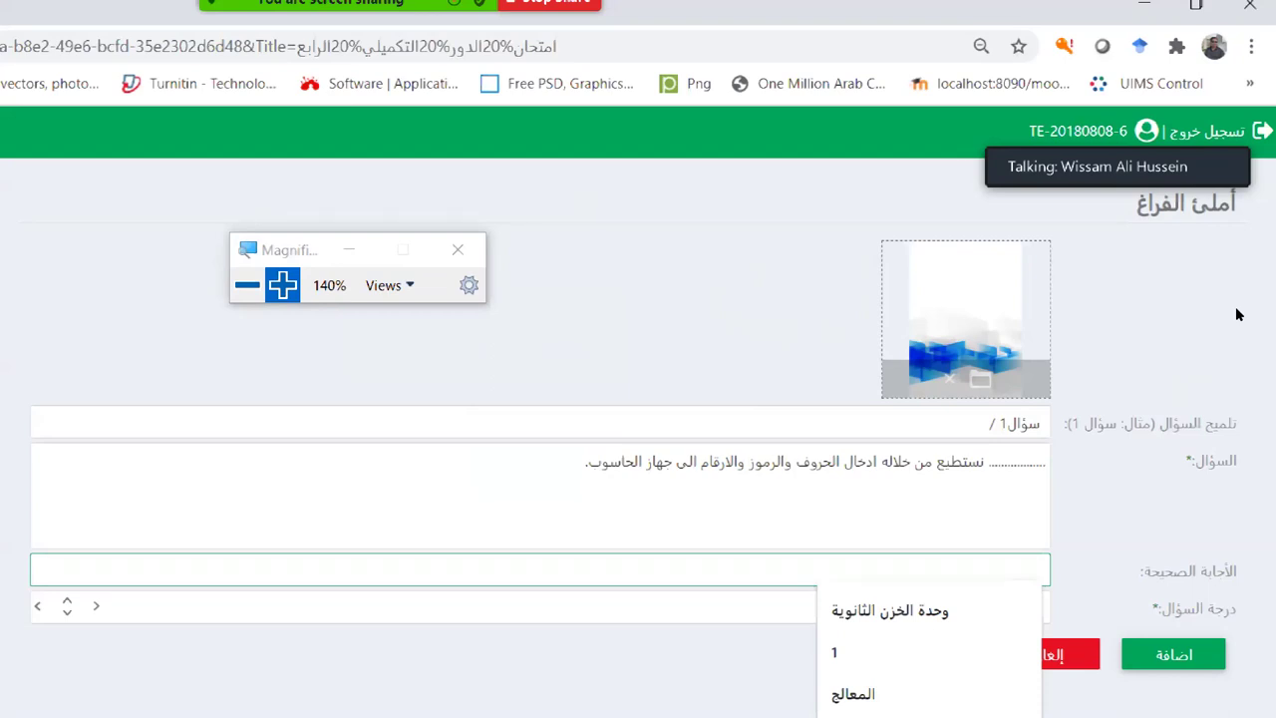
{"action": "type", "text": "لوحة الم"}
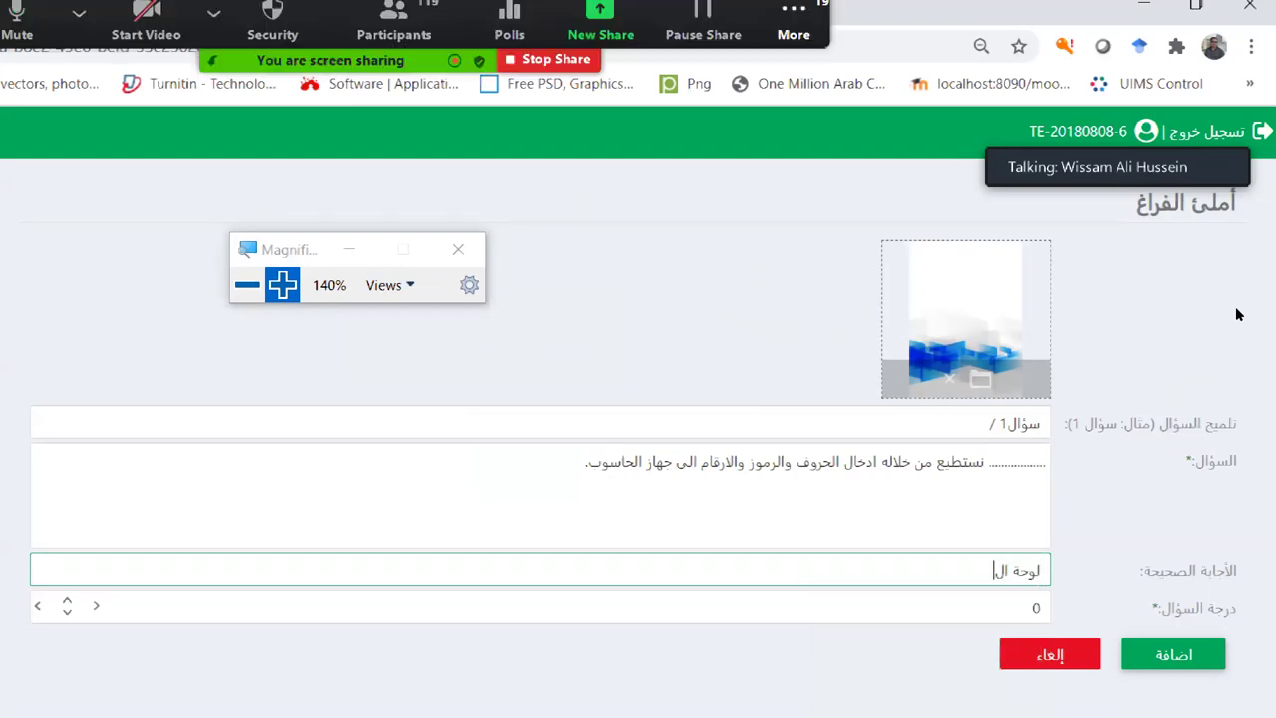
{"action": "type", "text": "فاتيح"}
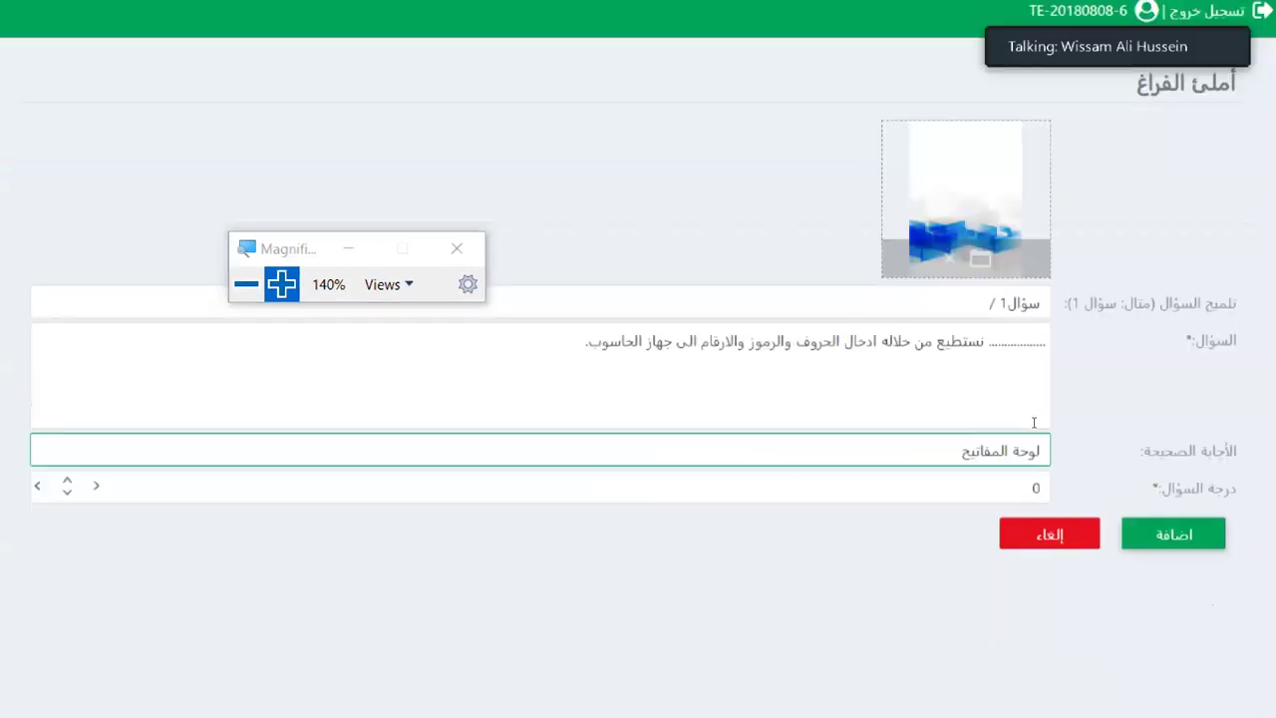
{"action": "key", "text": "ctrl+a"}
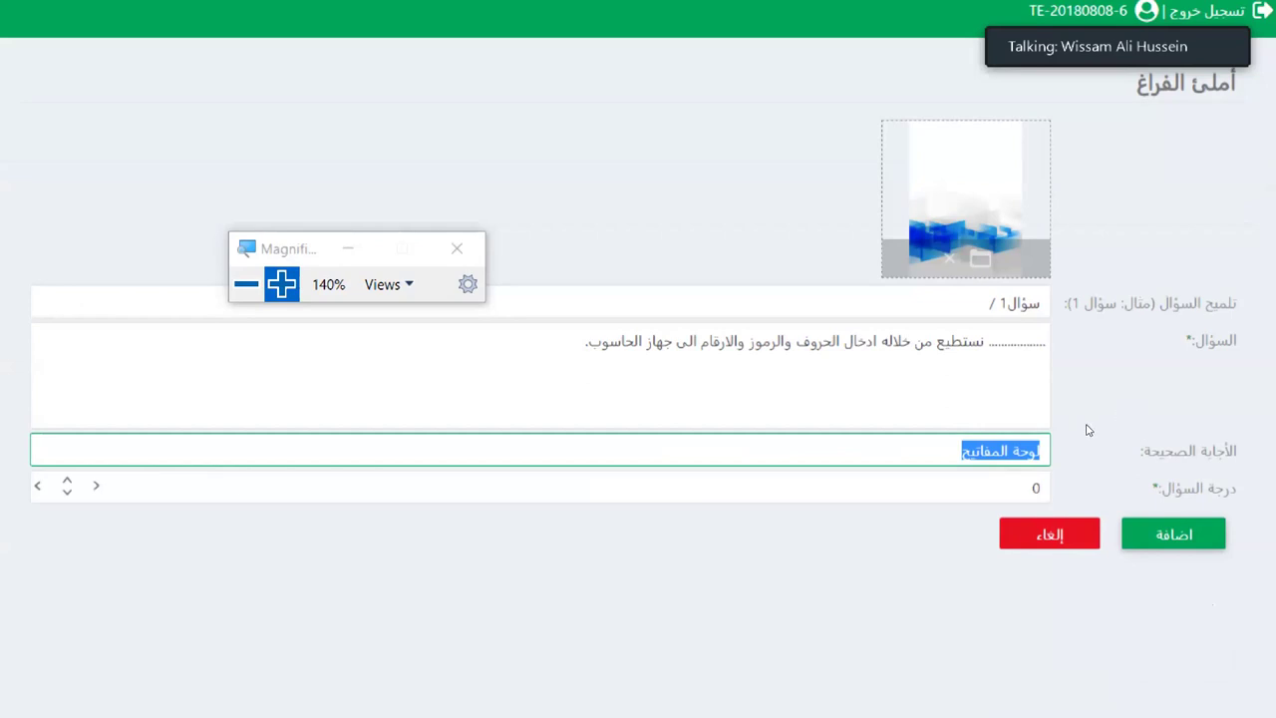
{"action": "key", "text": "ctrl+Left"}
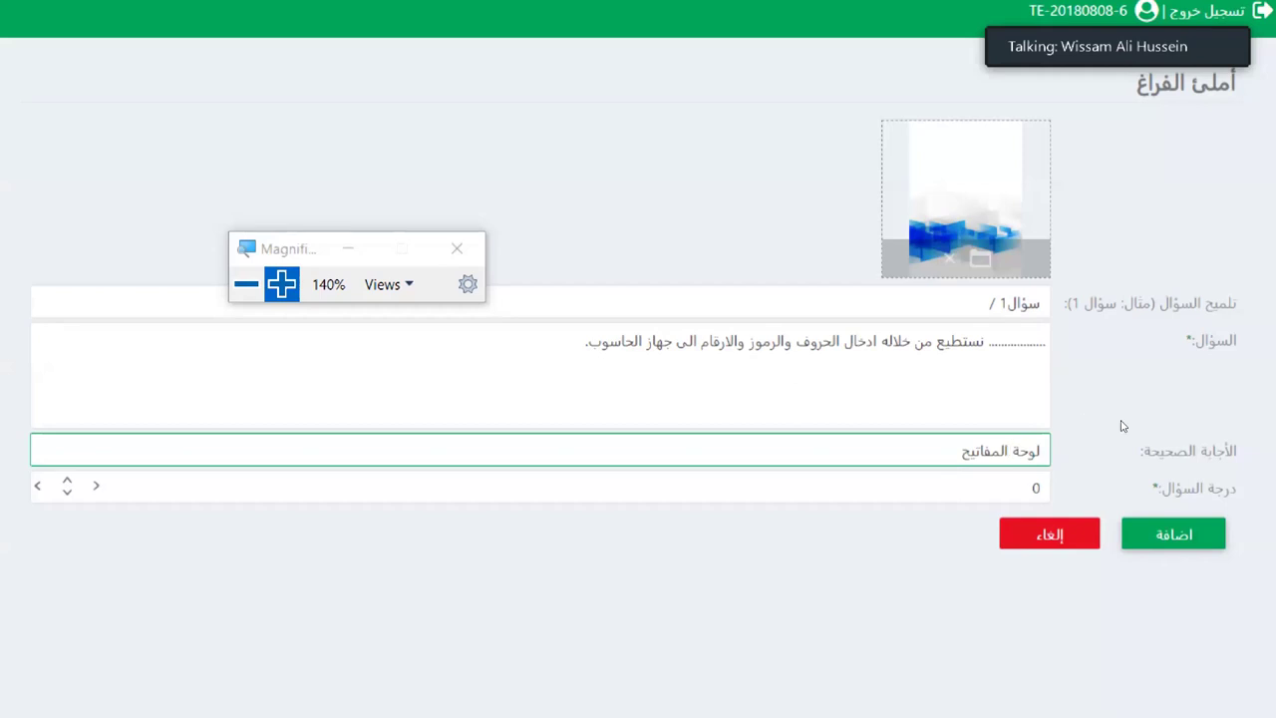
{"action": "key", "text": "ctrl+a"}
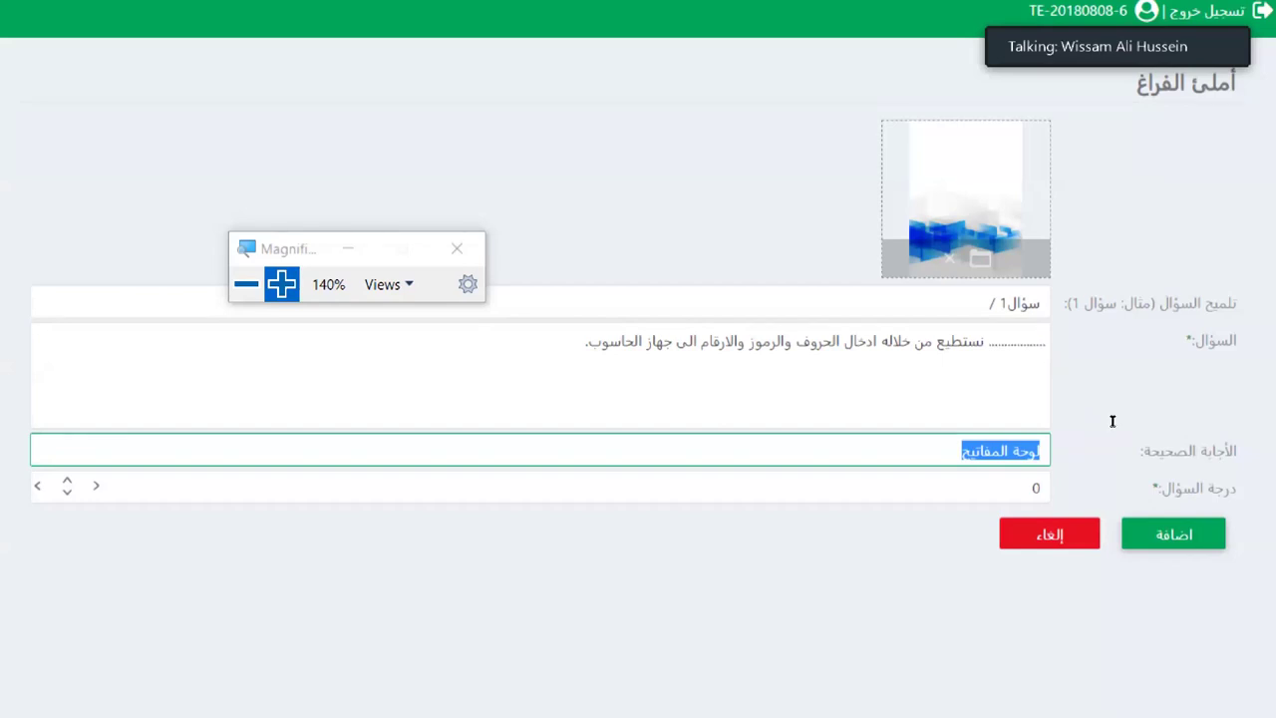
{"action": "key", "text": "Left"}
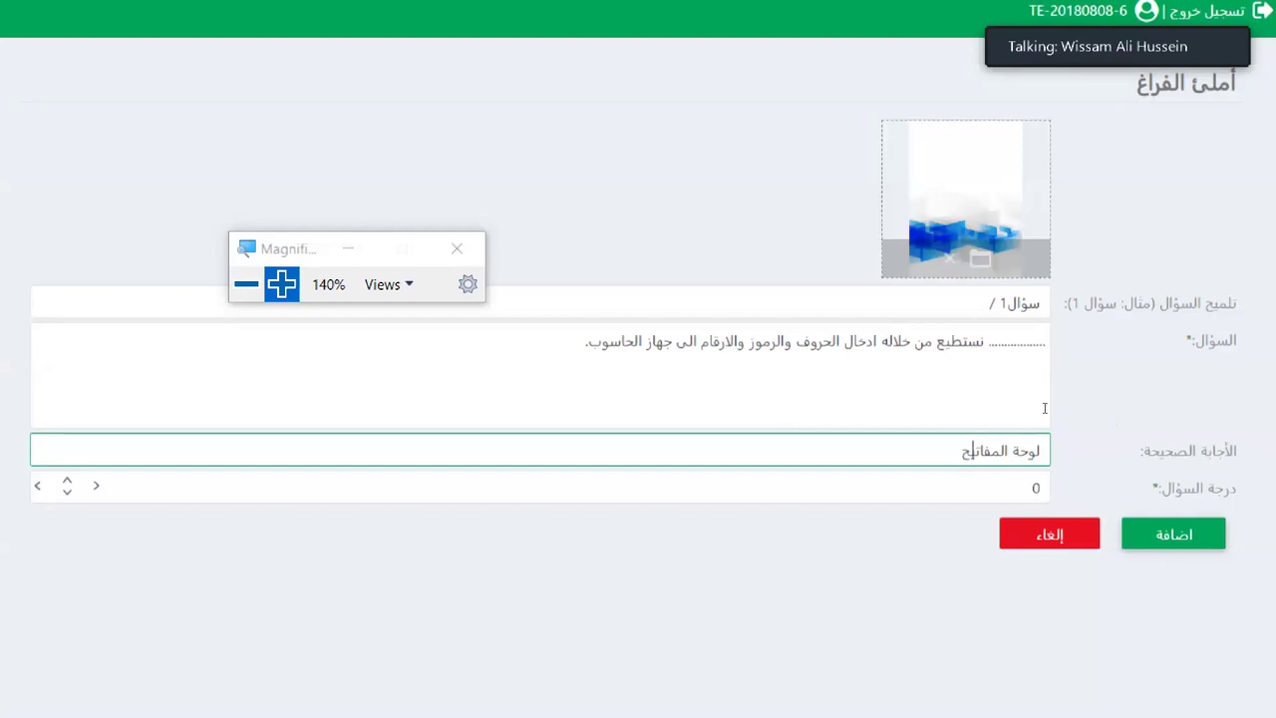
Step: Set the fill-in-the-blank question's grade (درجة السؤال) to 2 and add the question to the exam
{"action": "key", "text": "ctrl+Right"}
{"action": "key", "text": "End"}
{"action": "key", "text": "shift+Right"}
{"action": "key", "text": "shift+Home"}
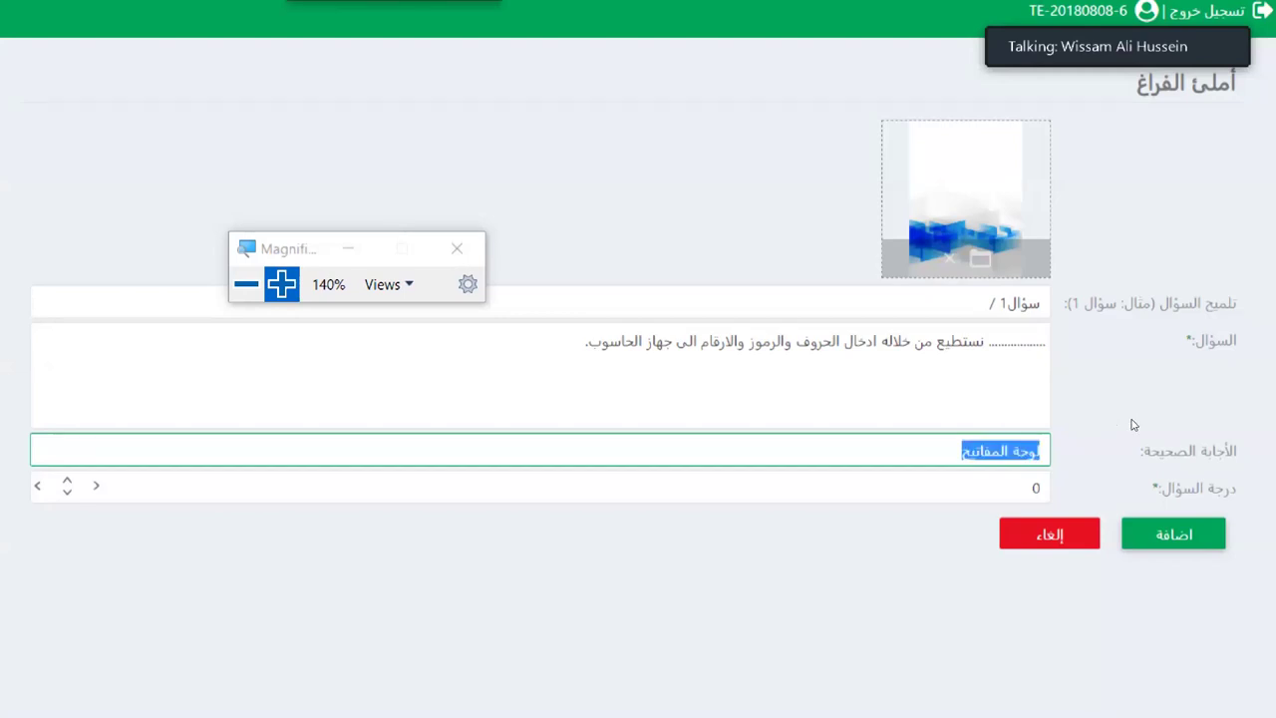
{"action": "key", "text": "Tab"}
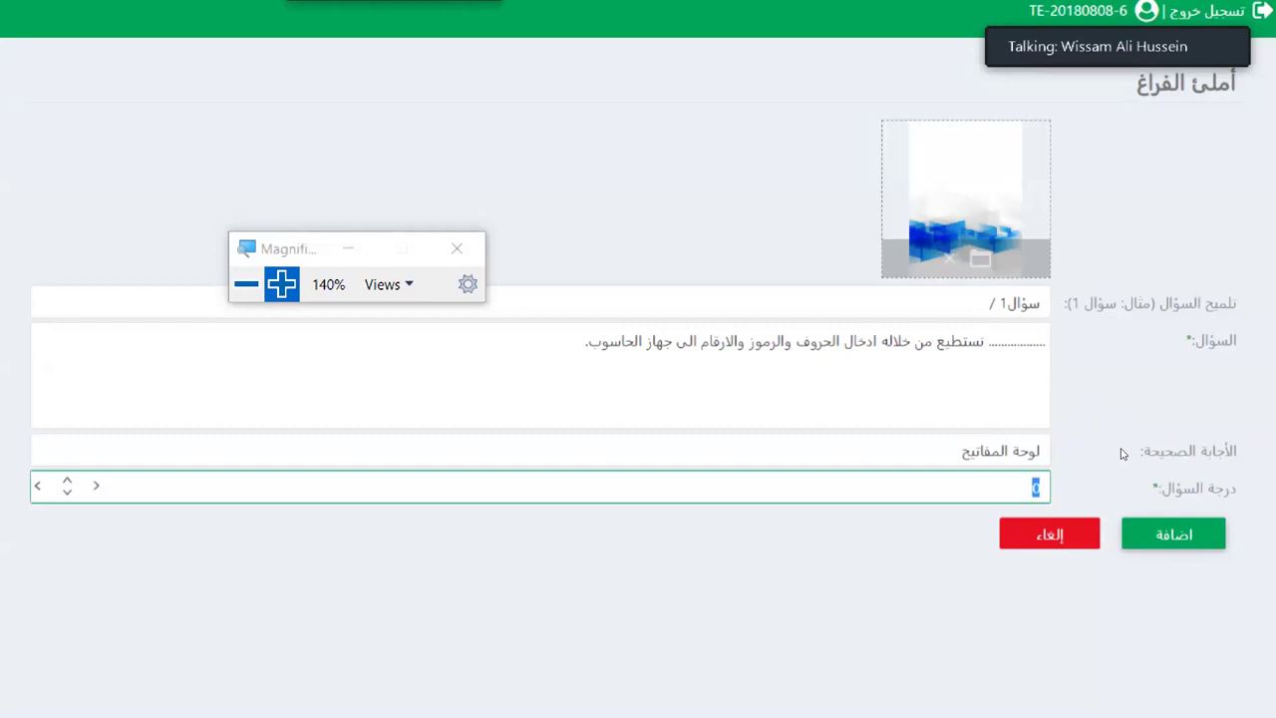
{"action": "type", "text": "2"}
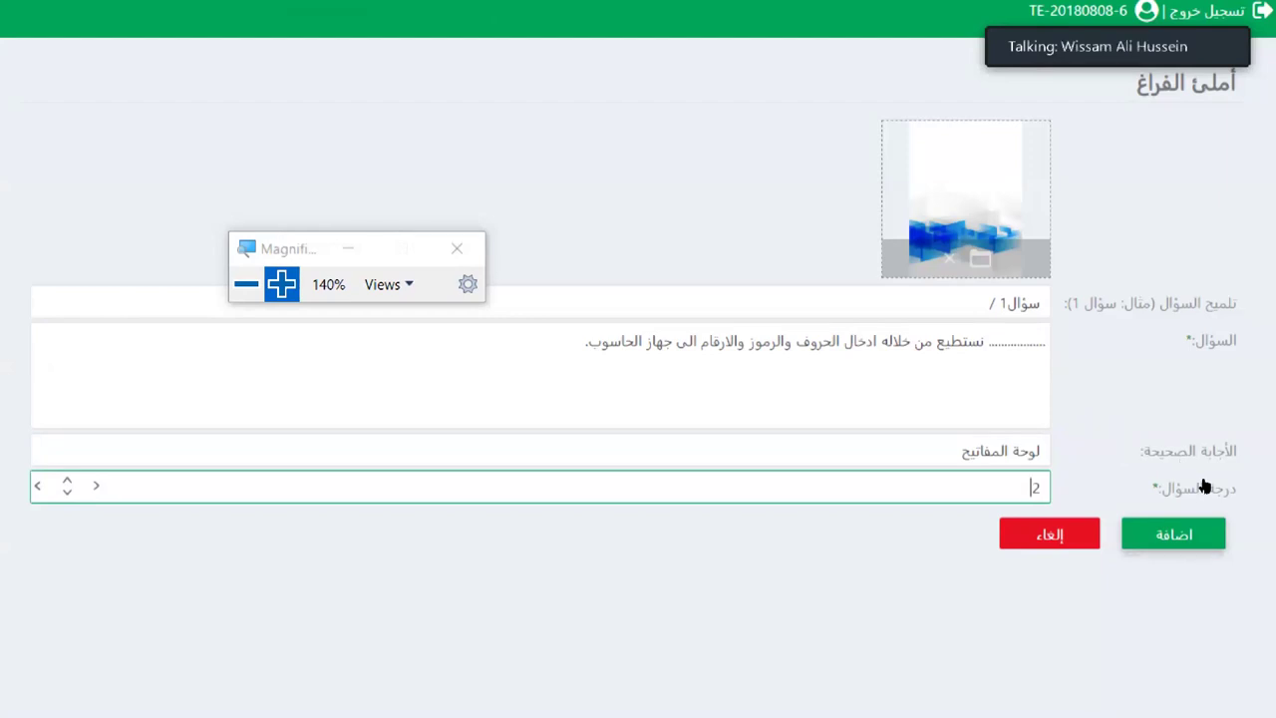
{"action": "key", "text": "Return"}
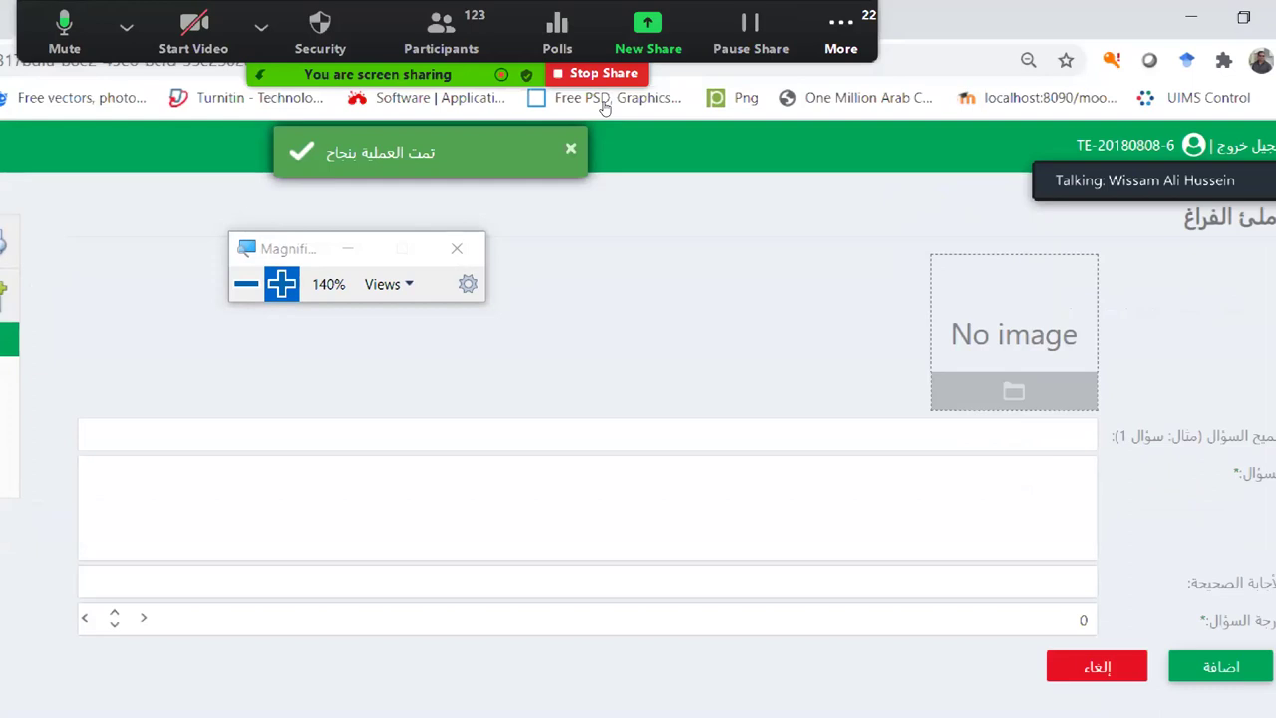
Step: Look at the participants' messages in the Zoom meeting chat and close the chat window
{"action": "key", "text": "alt+h"}
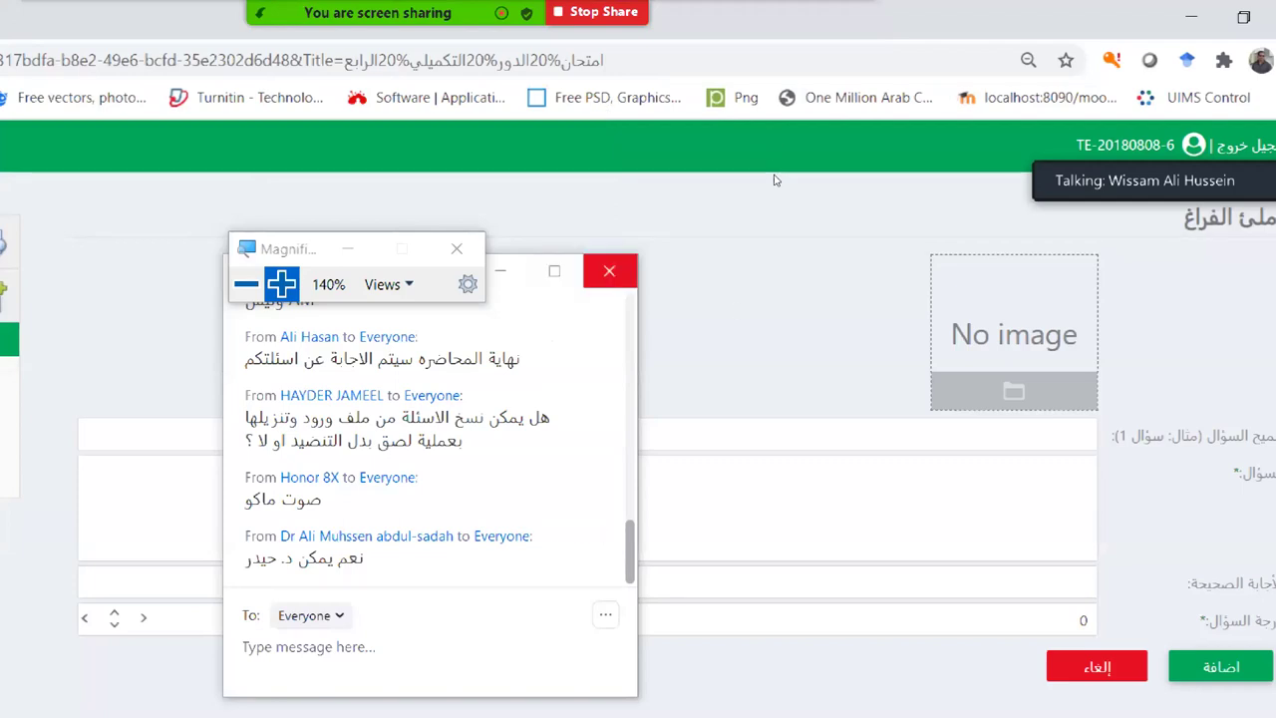
{"action": "left_click", "coordinate": [609, 270]}
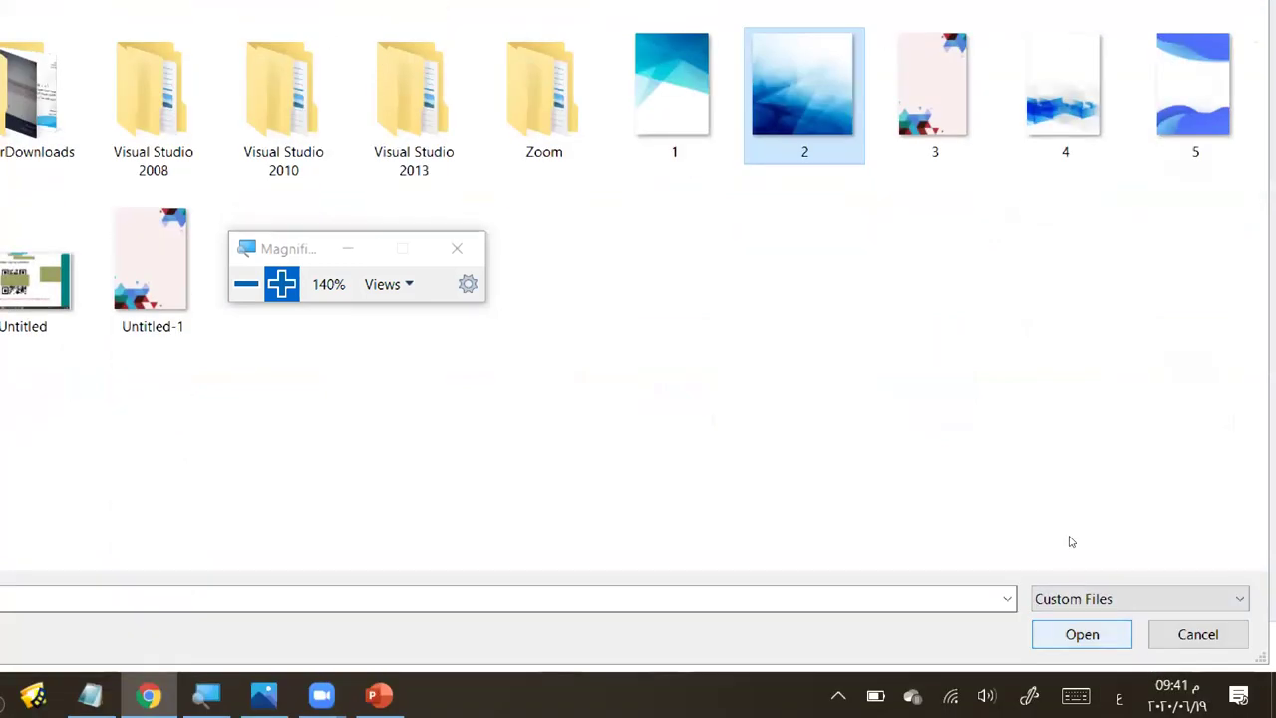
Step: Attach the image file "2" to a new fill-in-the-blank question and enter "سؤال 2/" as its hint
{"action": "left_click", "coordinate": [1082, 634]}
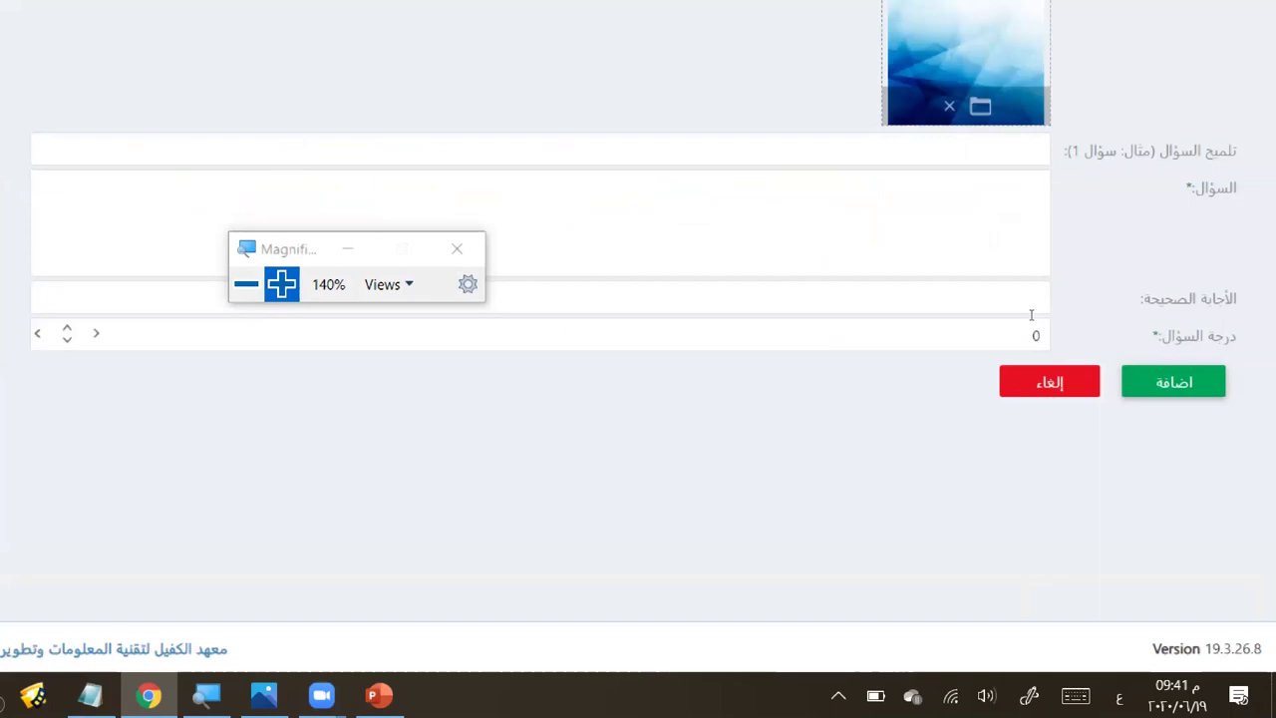
{"action": "left_click", "coordinate": [777, 150]}
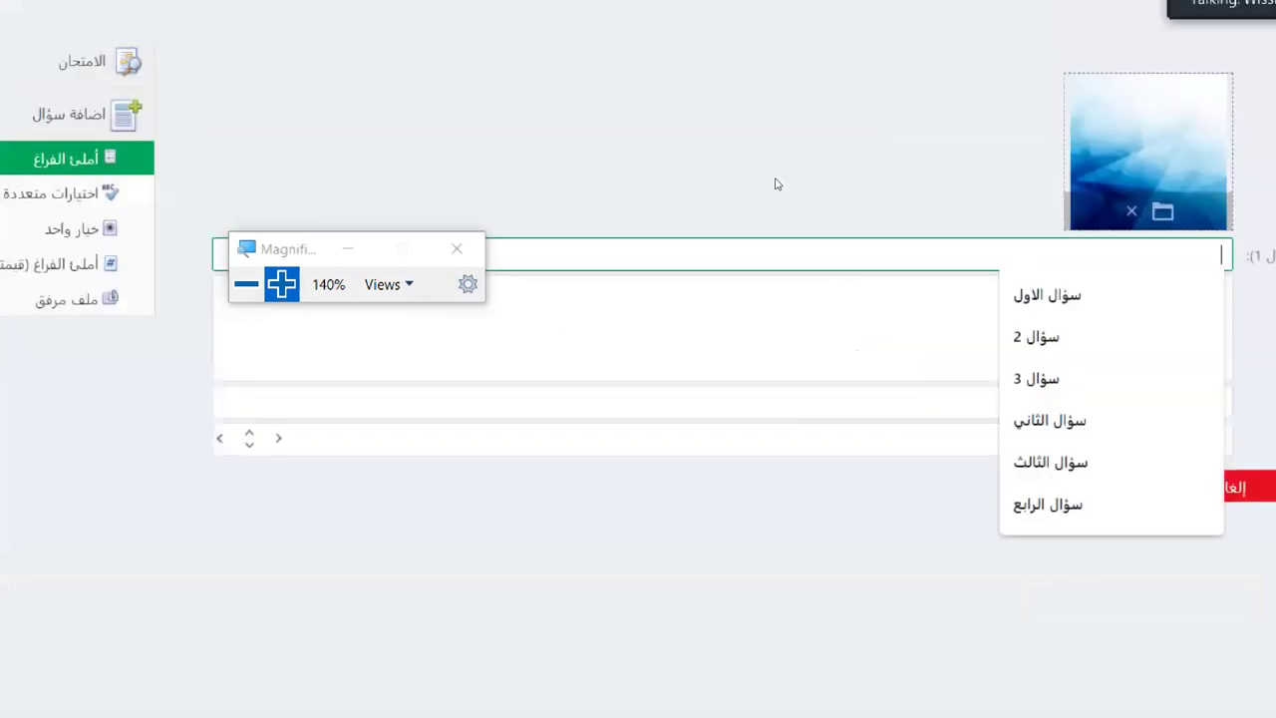
{"action": "type", "text": "سؤال"}
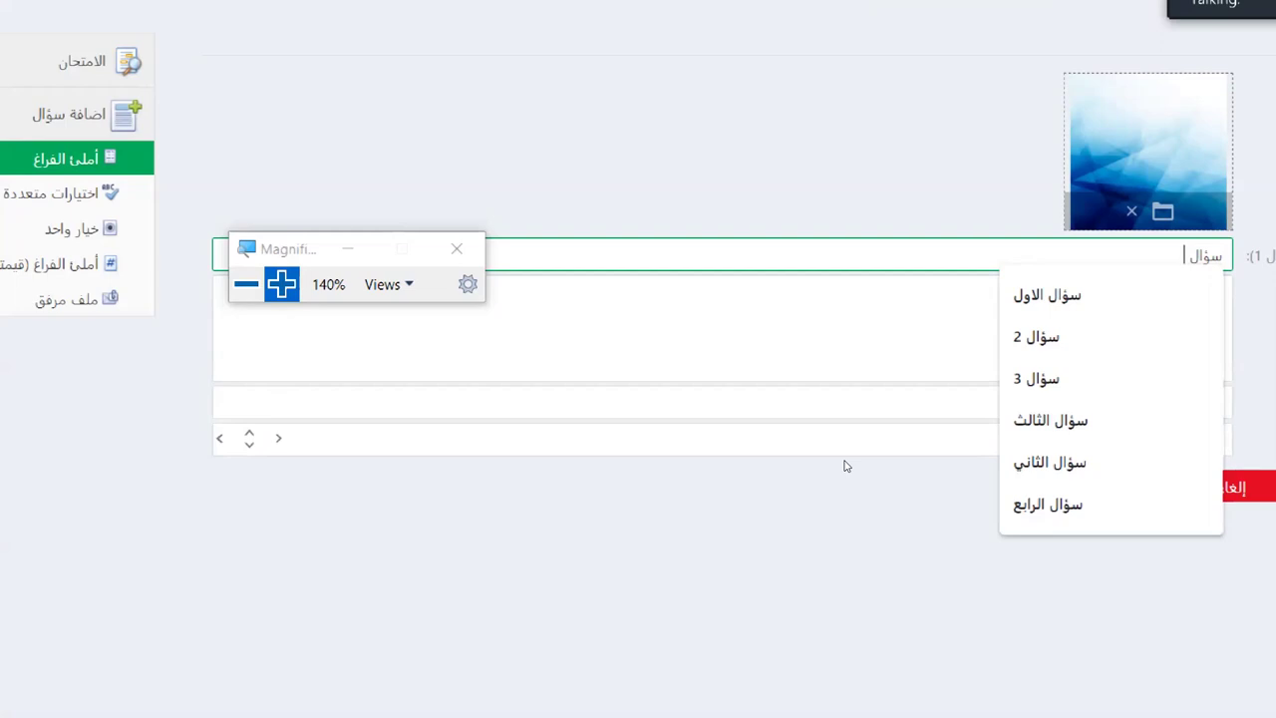
{"action": "type", "text": " 2/"}
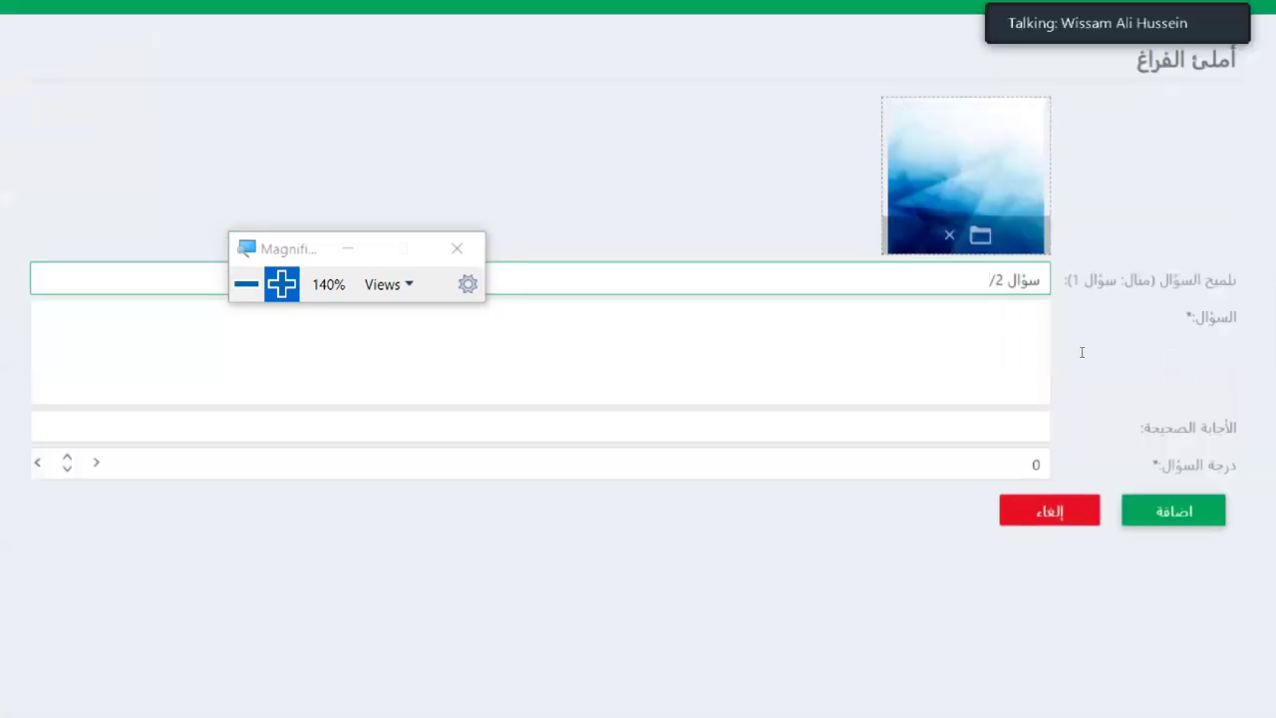
Step: Enter the question text "تكلم باختصار عن وحدة المعالجة المركزية في جهاز الحاسوب؟"
{"action": "key", "text": "Tab"}
{"action": "type", "text": "تكلم باختصار عن و"}
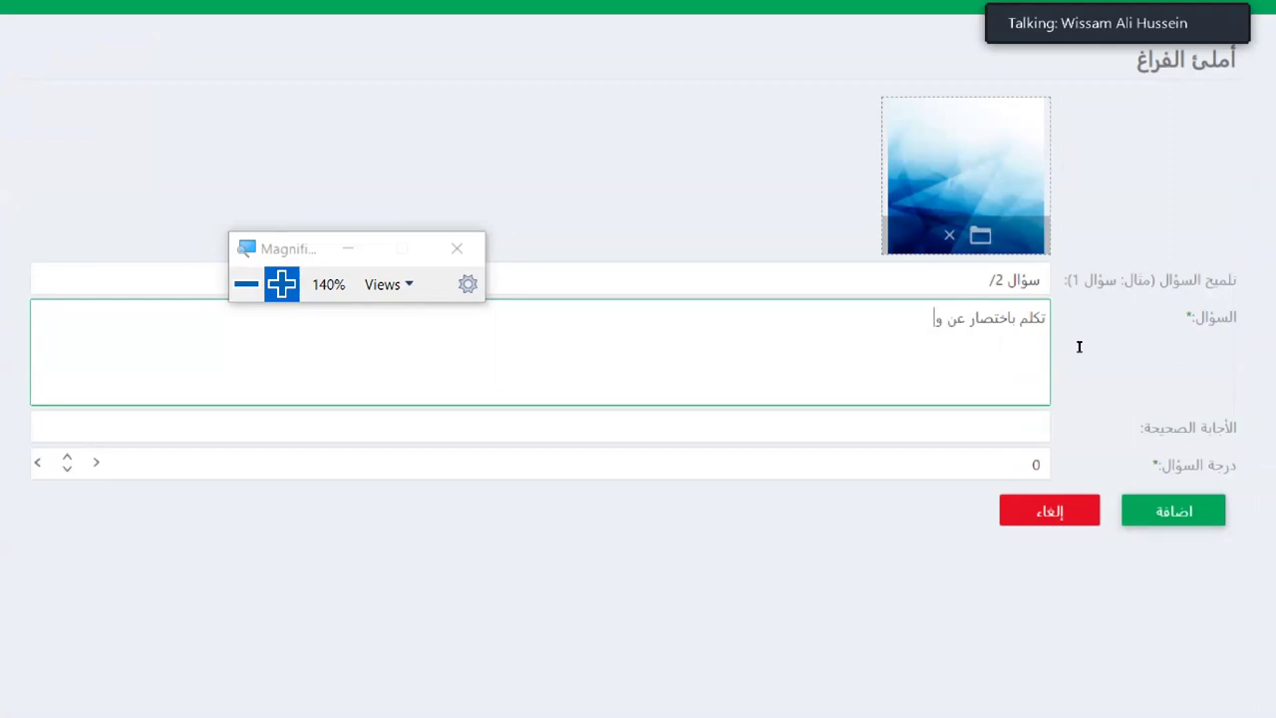
{"action": "type", "text": "حدة المعالجة المركزية في جهاز الحاسوب"}
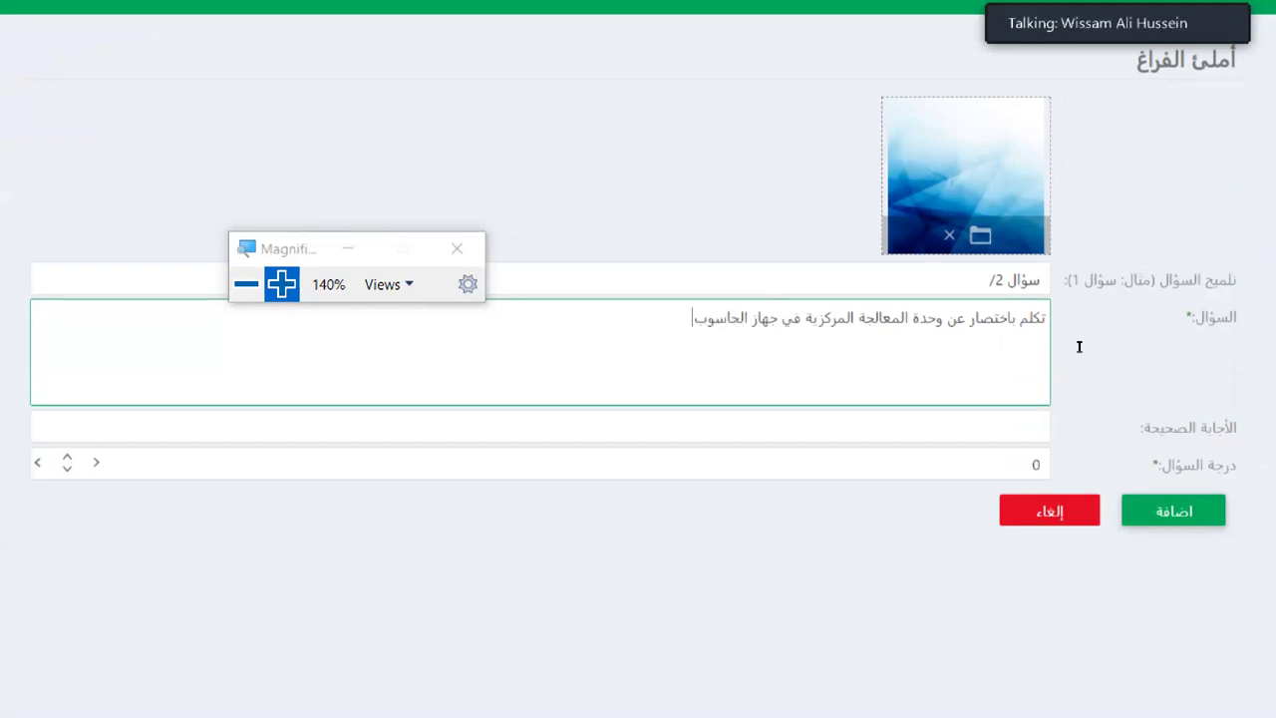
{"action": "type", "text": "؟"}
Step: Leave the correct answer empty, set the question's grade to 10 and add the question to the exam
{"action": "left_click", "coordinate": [1049, 419]}
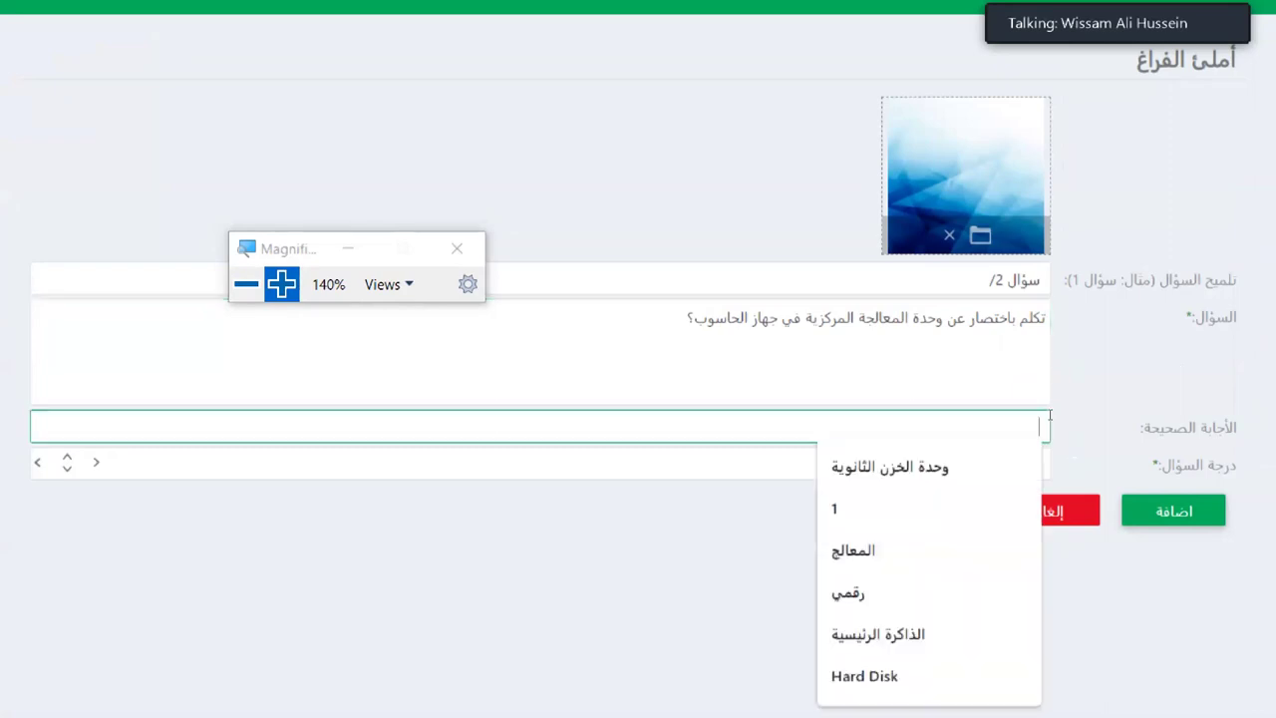
{"action": "right_click", "coordinate": [935, 425]}
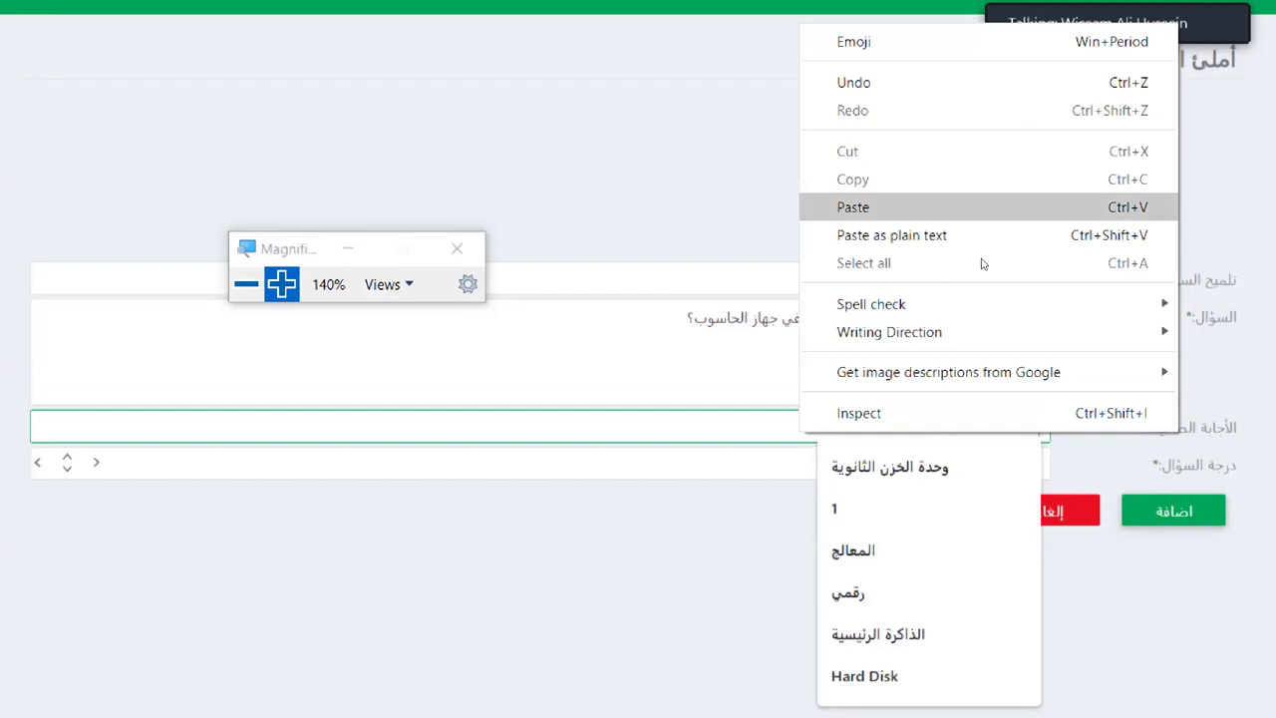
{"action": "left_click", "coordinate": [846, 411]}
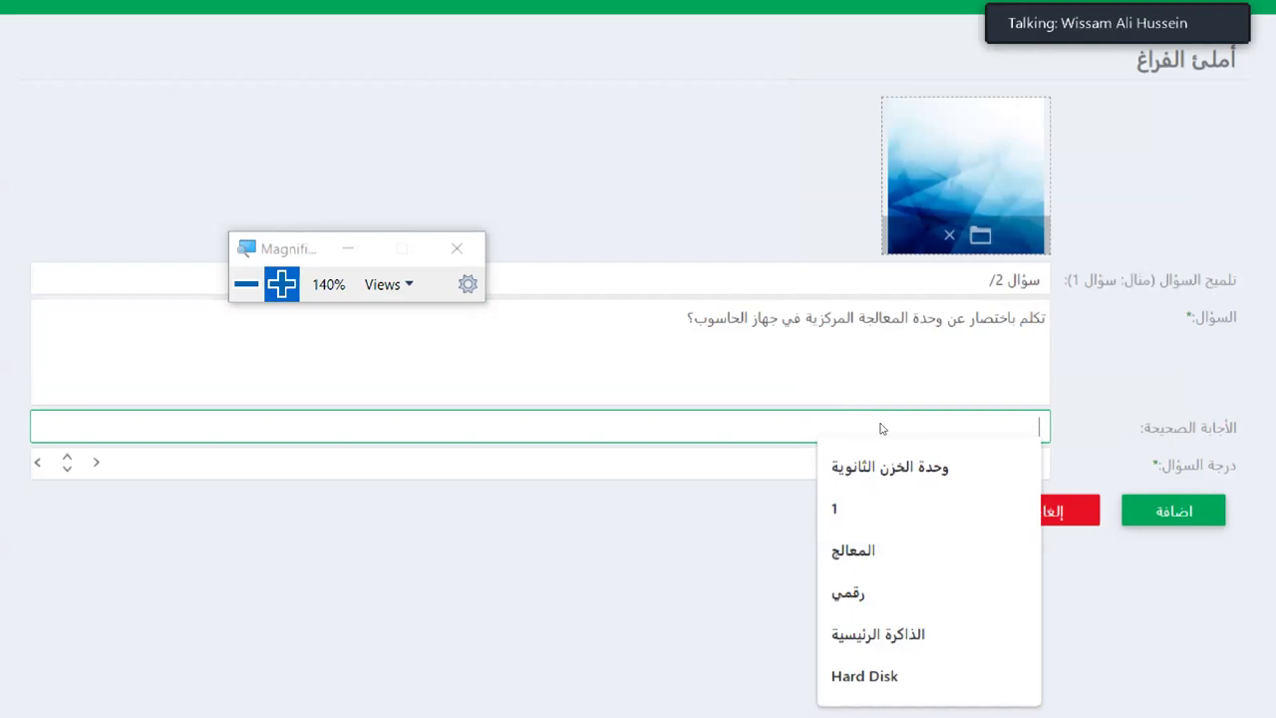
{"action": "left_click", "coordinate": [1061, 454]}
{"action": "left_click", "coordinate": [1116, 445]}
{"action": "type", "text": "10"}
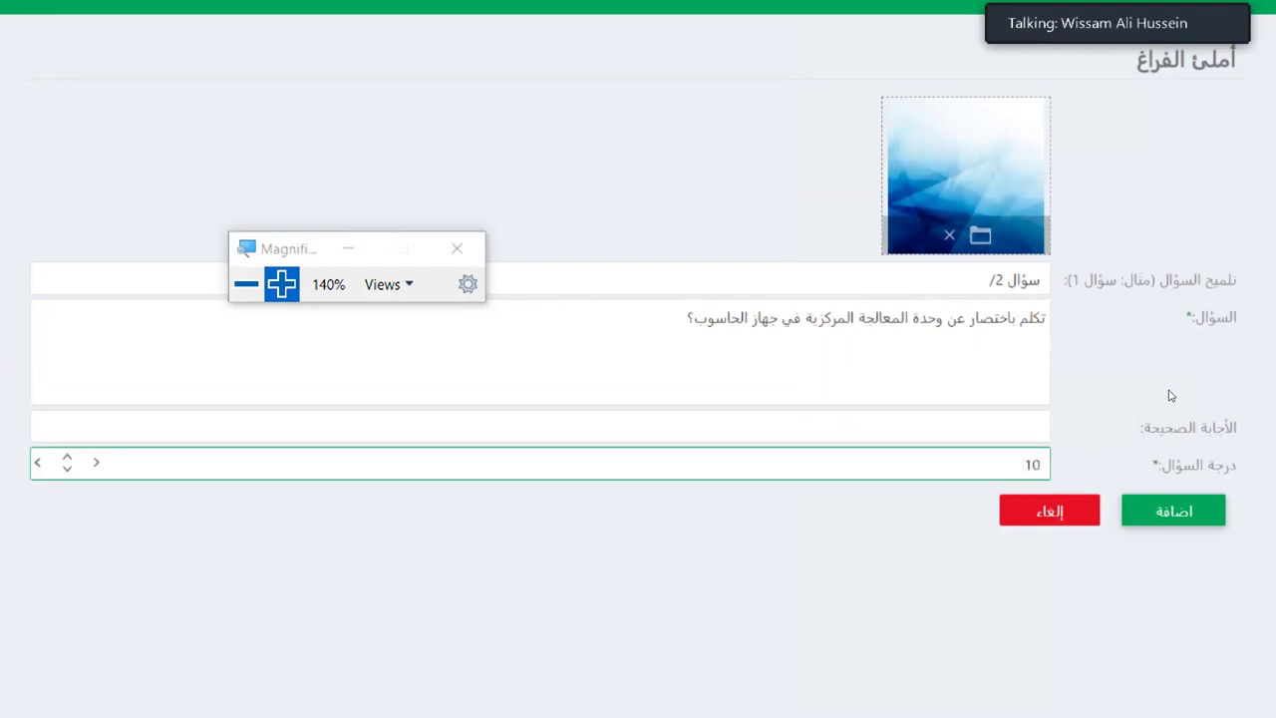
{"action": "left_click", "coordinate": [1213, 486]}
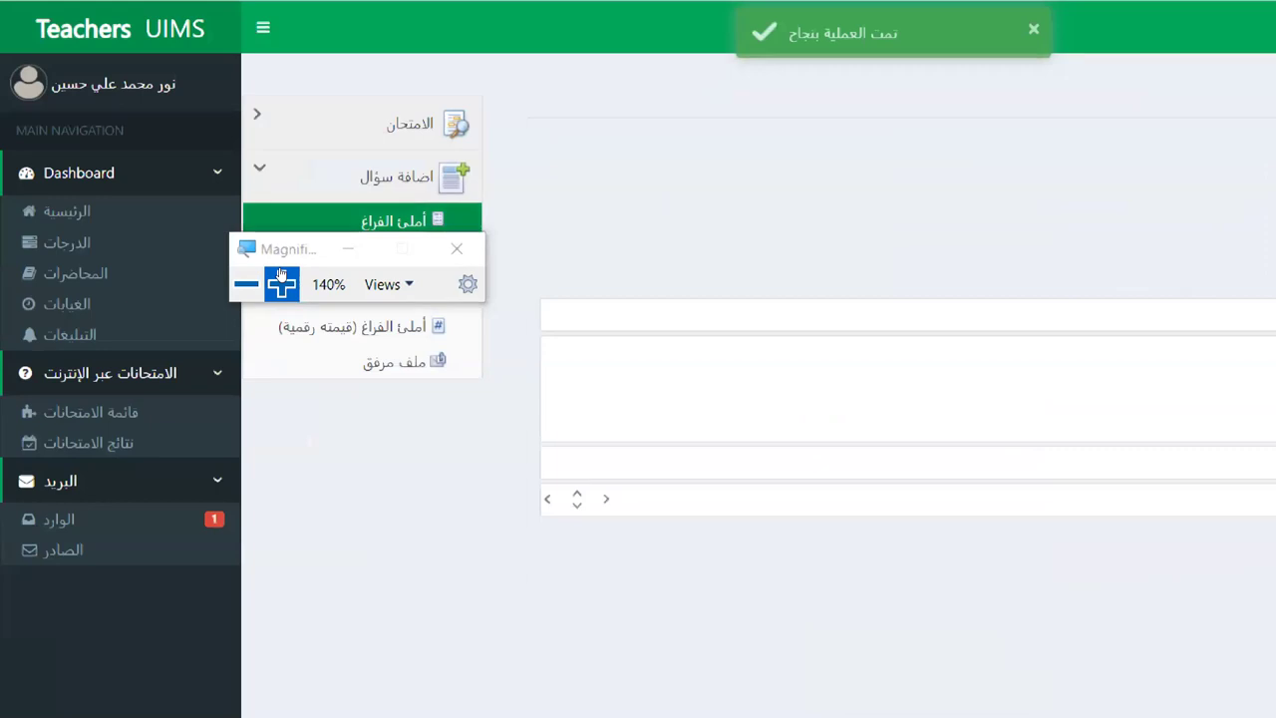
Step: Start a multiple-choice question (اختيارات متعددة) and enter "سؤال3/" as the question hint
{"action": "left_click", "coordinate": [280, 272]}
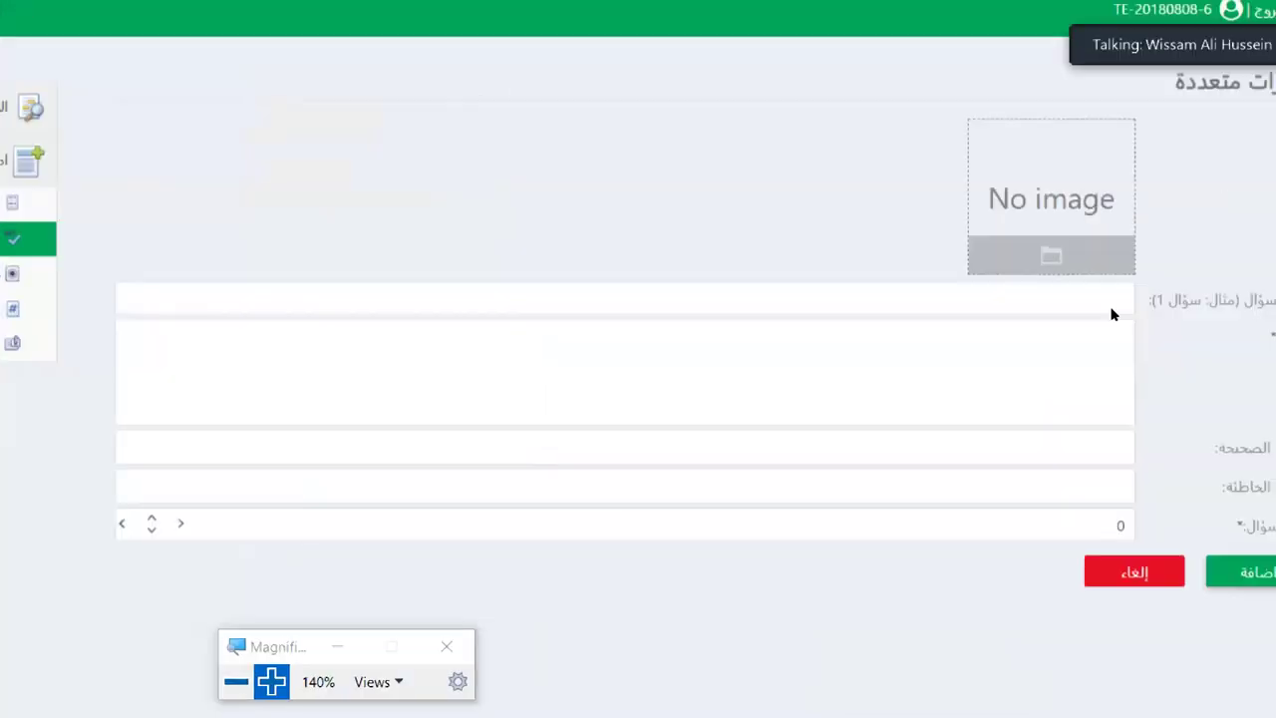
{"action": "left_click", "coordinate": [958, 307]}
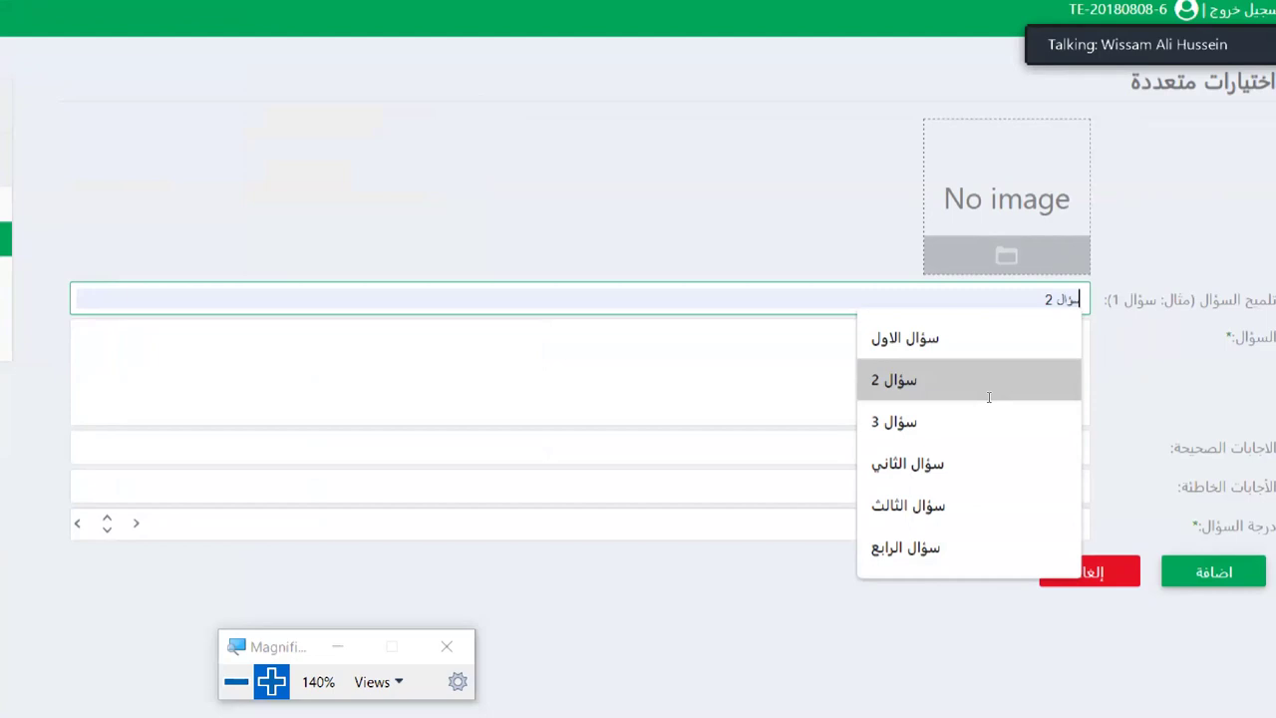
{"action": "key", "text": "Down"}
{"action": "key", "text": "Return"}
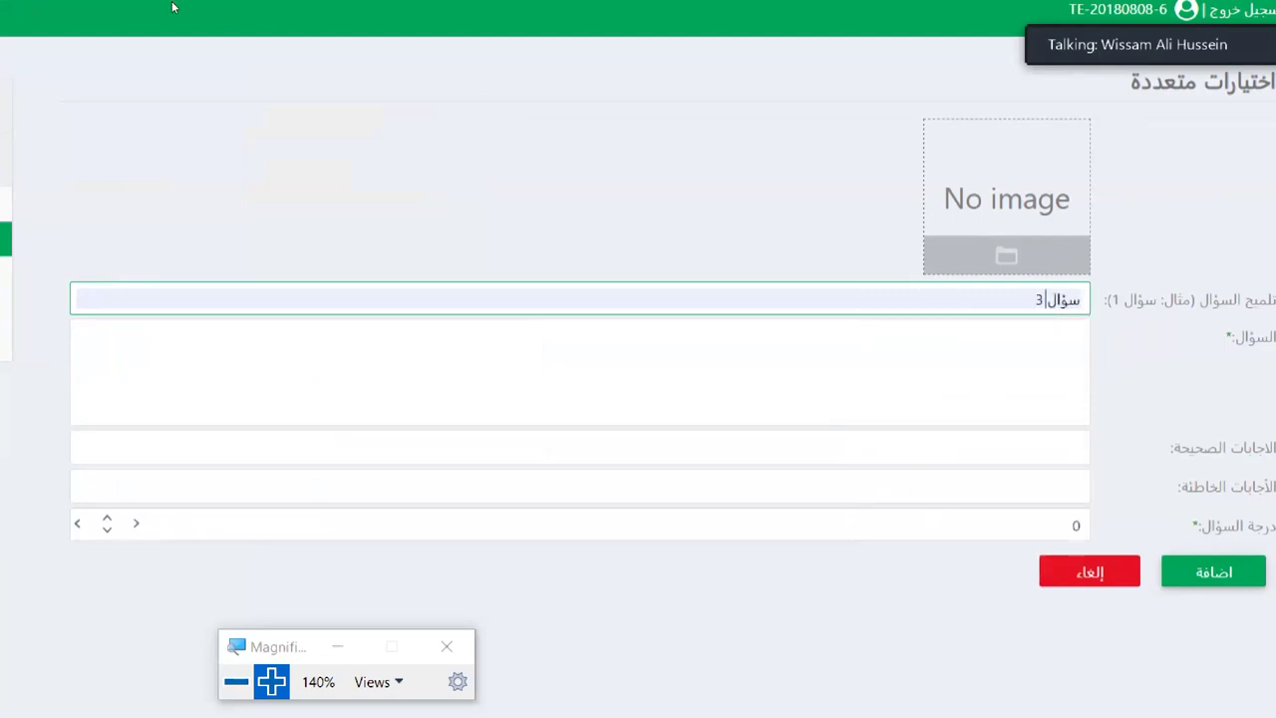
{"action": "key", "text": "ctrl+alt+space"}
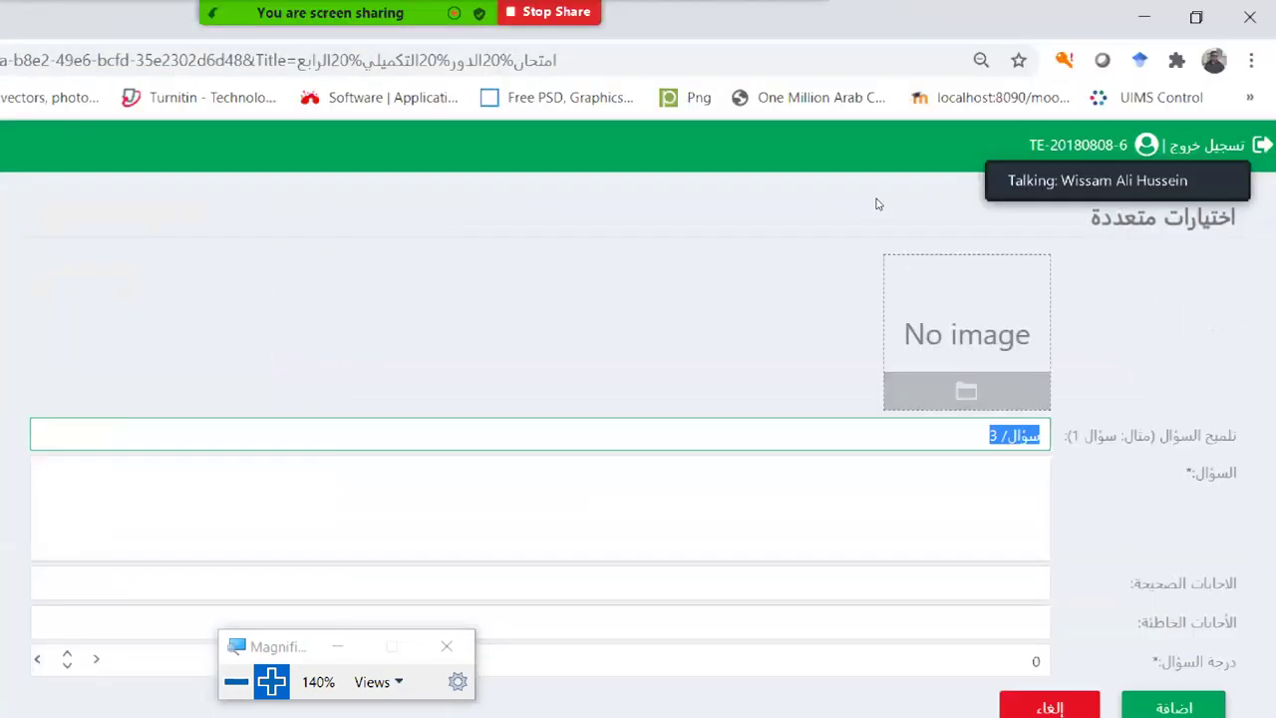
{"action": "type", "text": "سؤال"}
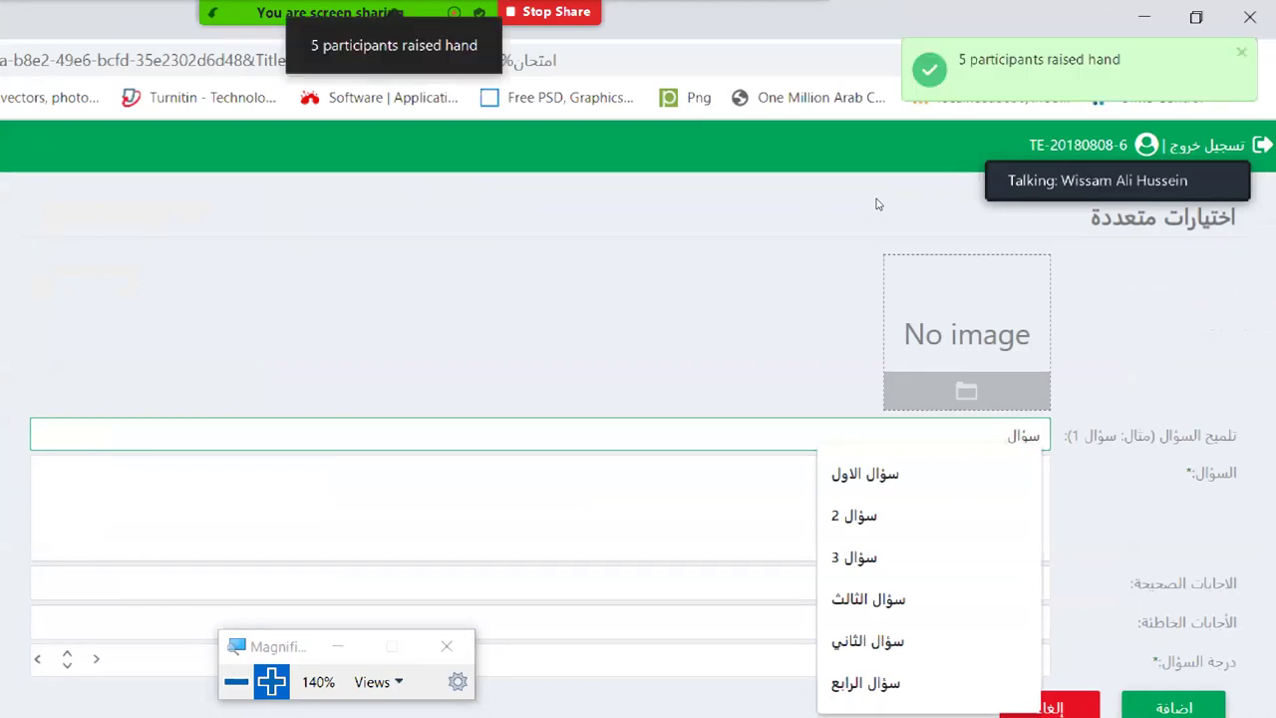
{"action": "type", "text": "3"}
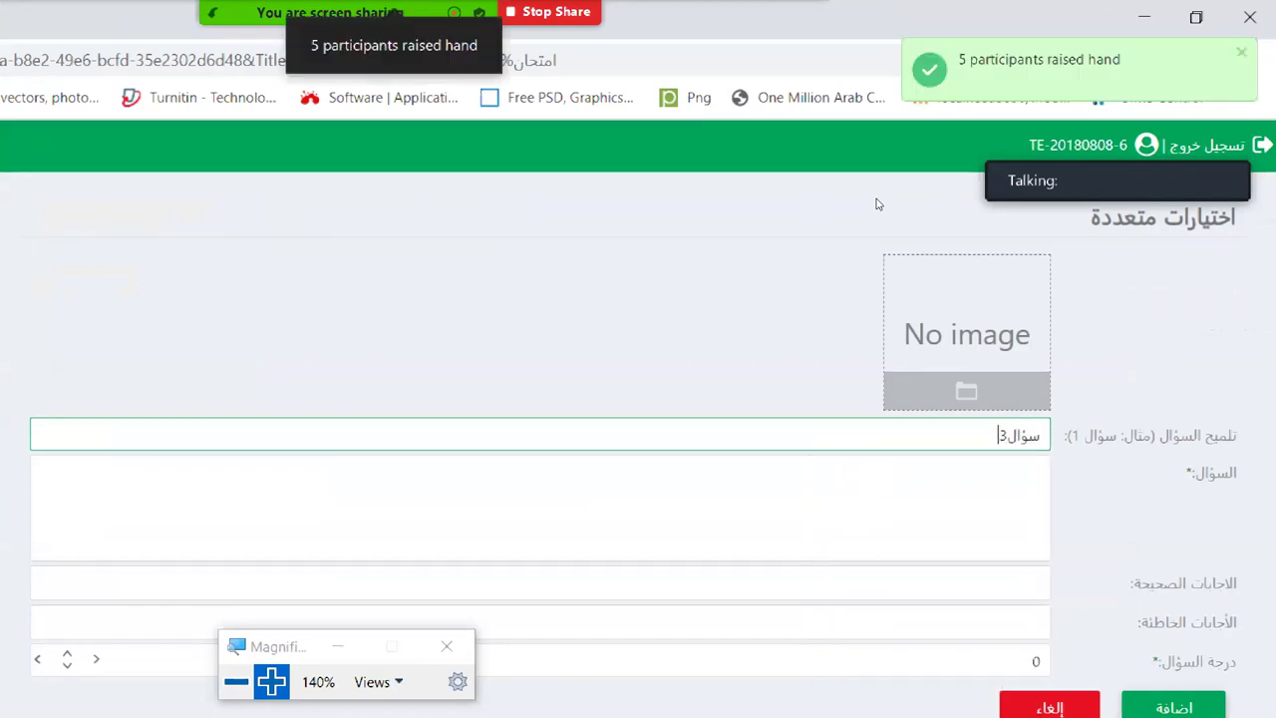
{"action": "type", "text": "/"}
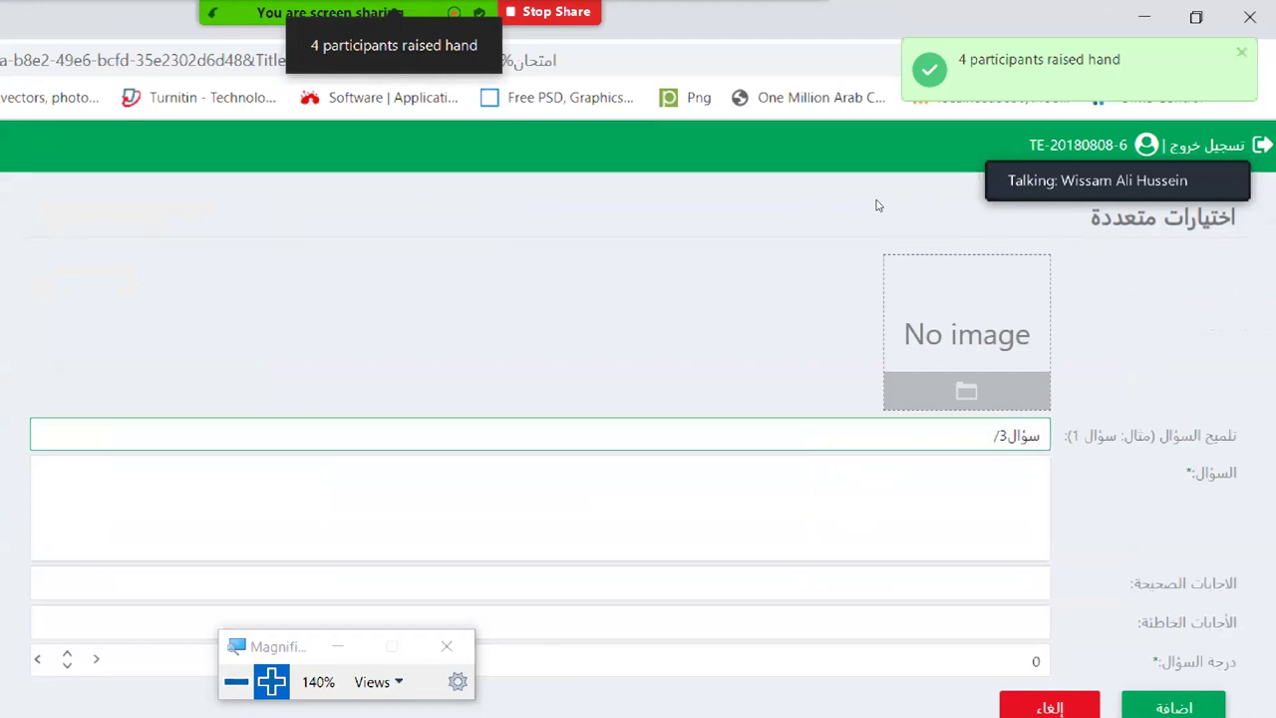
Step: Attach the image file "1" to the multiple-choice question and enter the question "من وحدات الاخراج في جهاز الحاسوب؟"
{"action": "left_click", "coordinate": [1061, 280]}
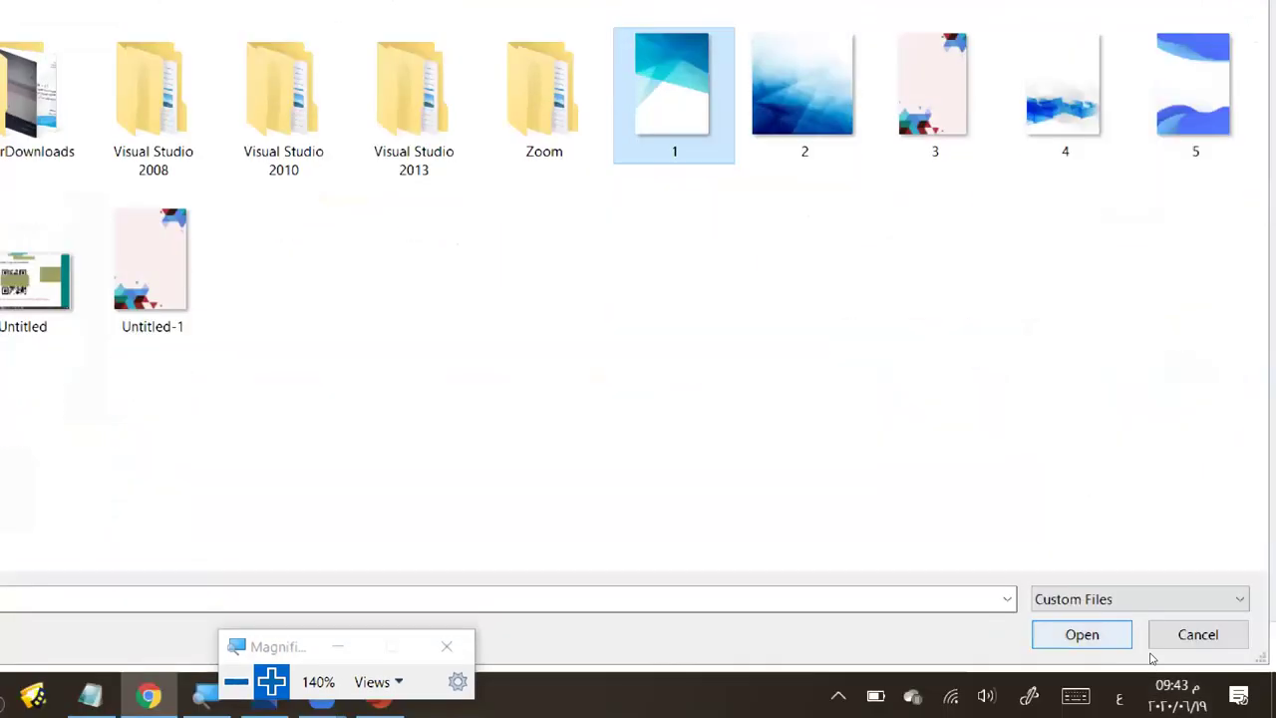
{"action": "left_click", "coordinate": [1121, 636]}
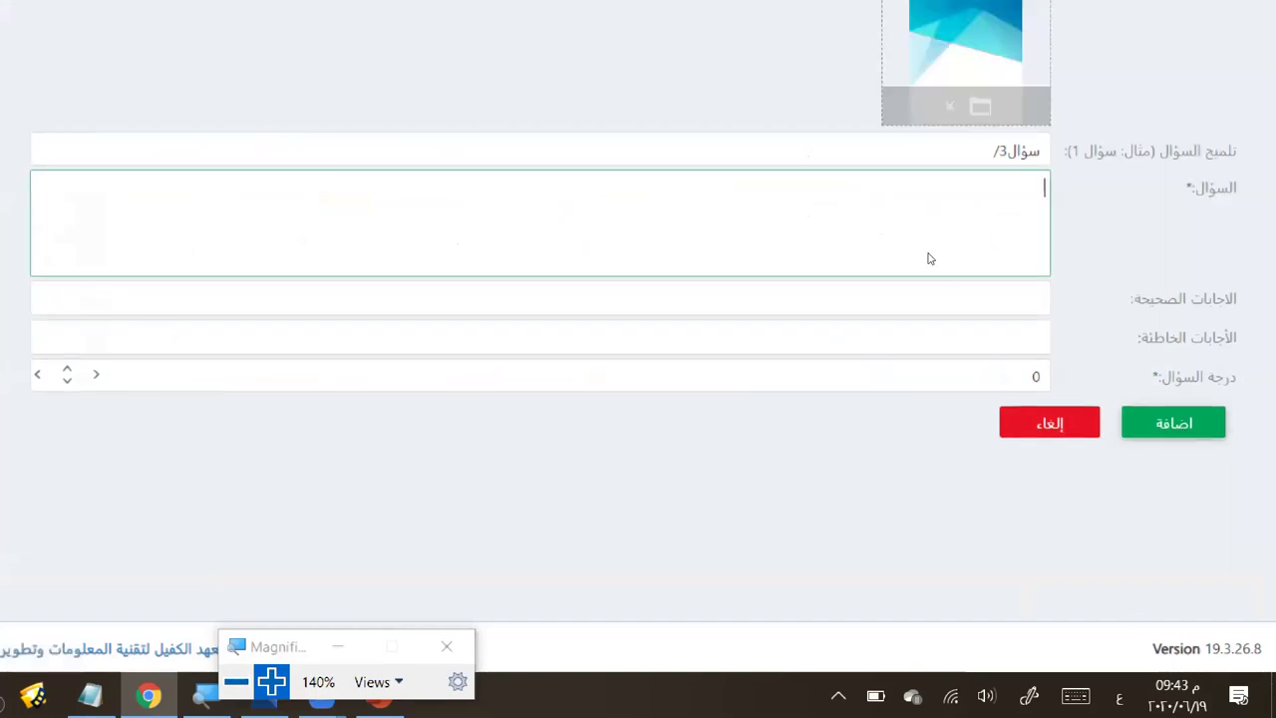
{"action": "type", "text": "ص"}
{"action": "type", "text": " وحد"}
{"action": "type", "text": "ات الا"}
{"action": "type", "text": "خر"}
{"action": "type", "text": "اج ف"}
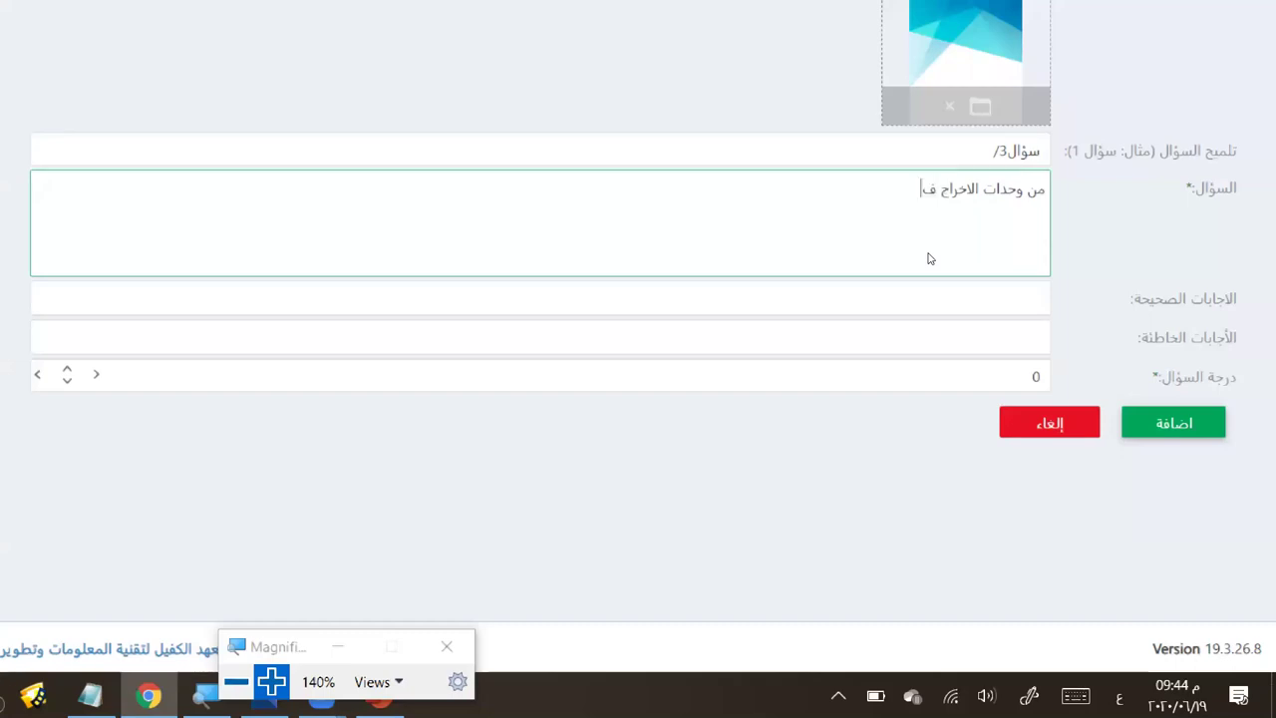
{"action": "type", "text": "ي جهاز الحاسوب؟"}
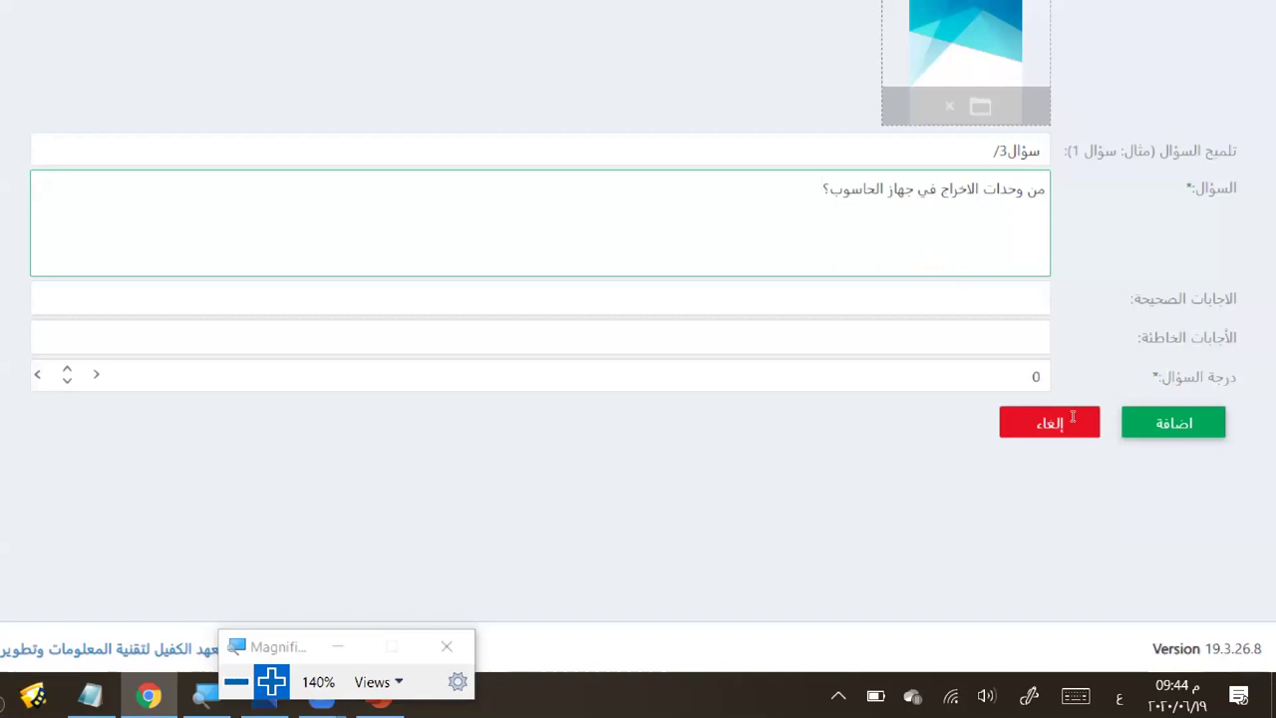
Step: Add "الشاشة" and "الطابعة" as the correct answers (الاجابات الصحيحة) of the multiple-choice question
{"action": "key", "text": "Tab"}
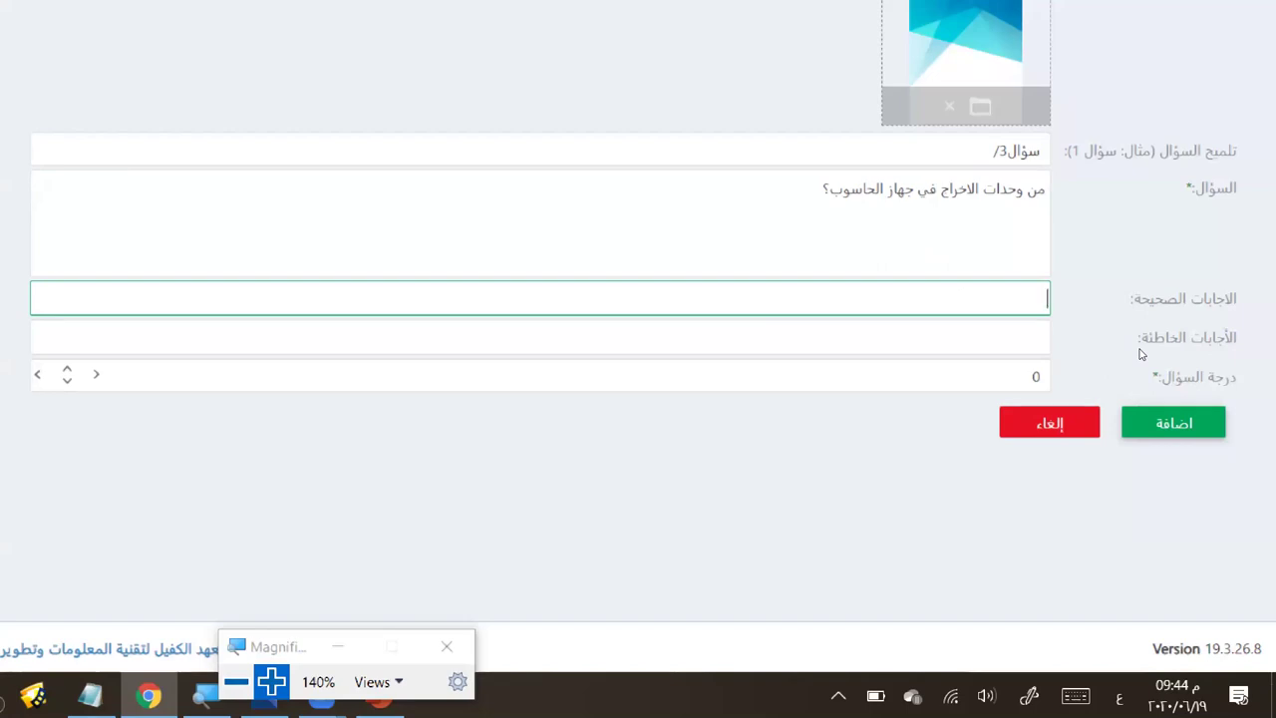
{"action": "type", "text": "الشاشة"}
{"action": "key", "text": "Return"}
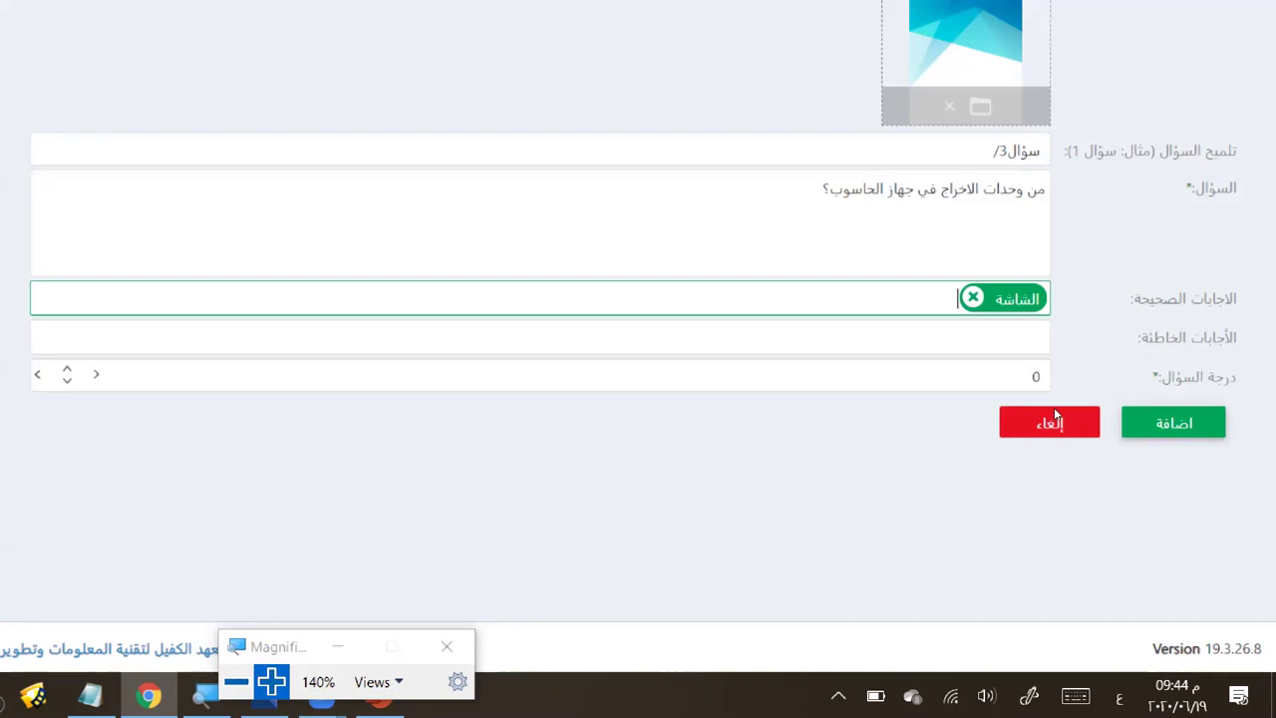
{"action": "key", "text": "BackSpace"}
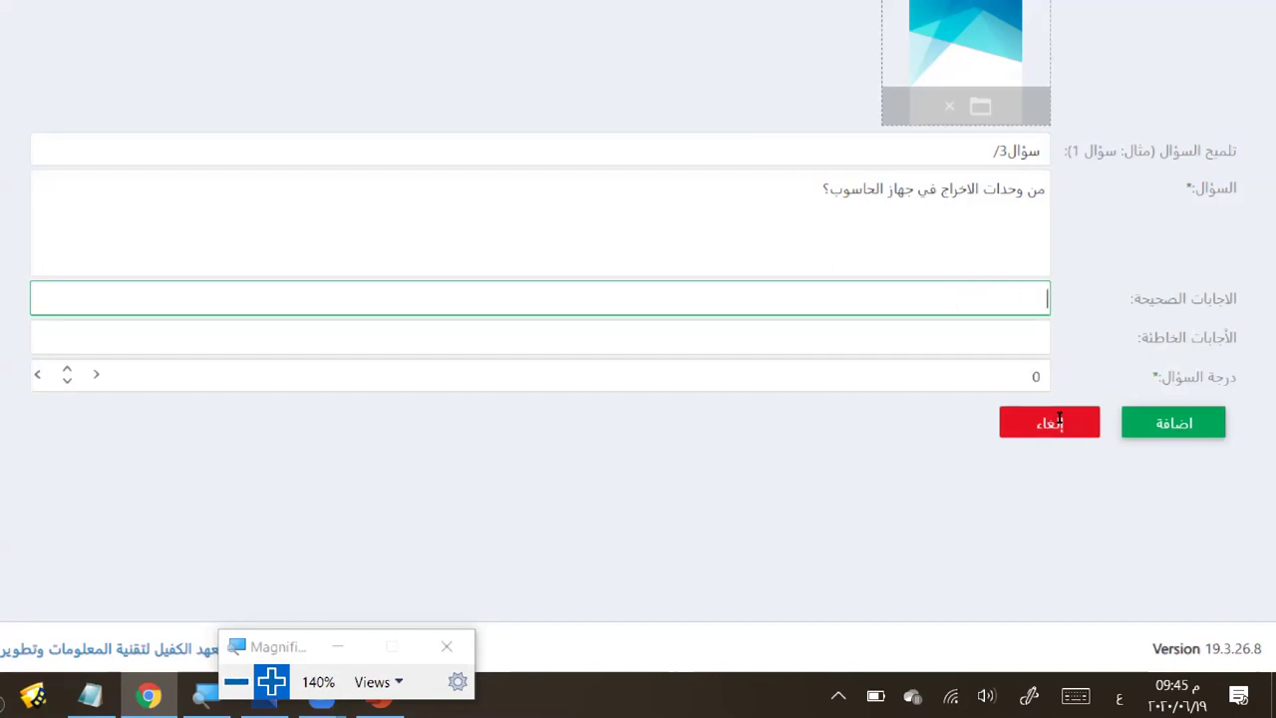
{"action": "type", "text": "الشاشة"}
{"action": "key", "text": "Return"}
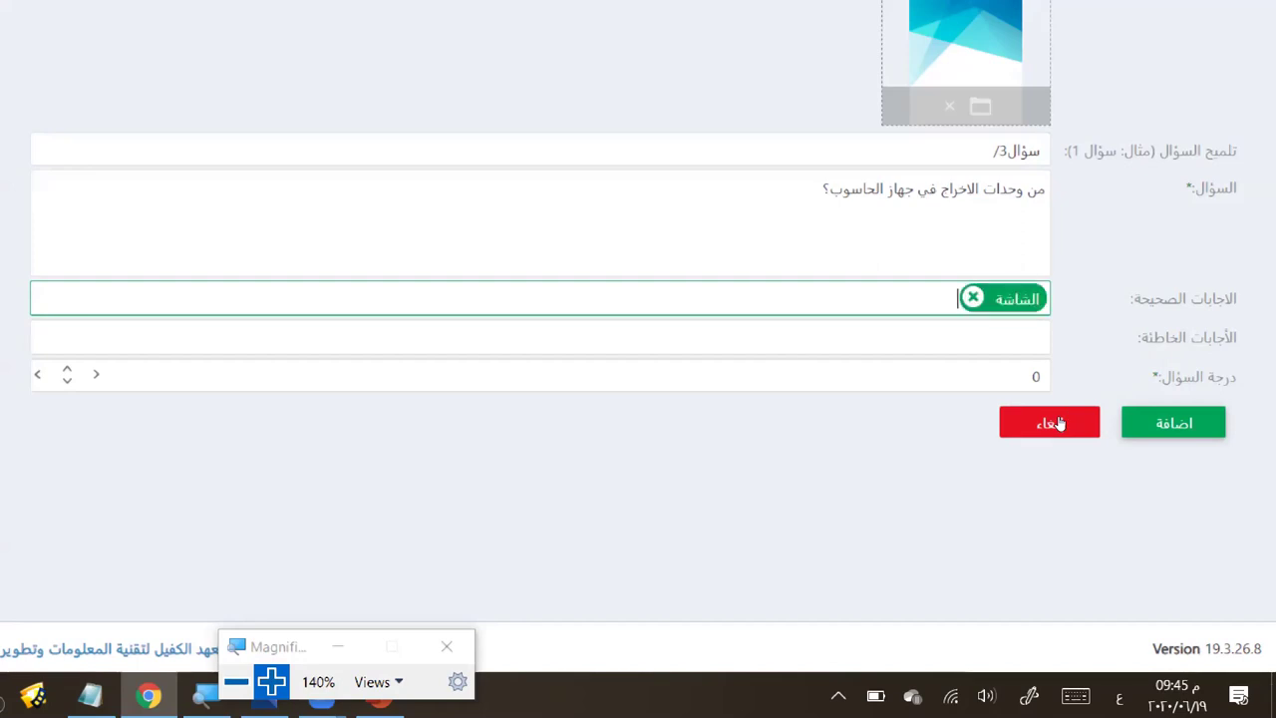
{"action": "type", "text": "الطابعة"}
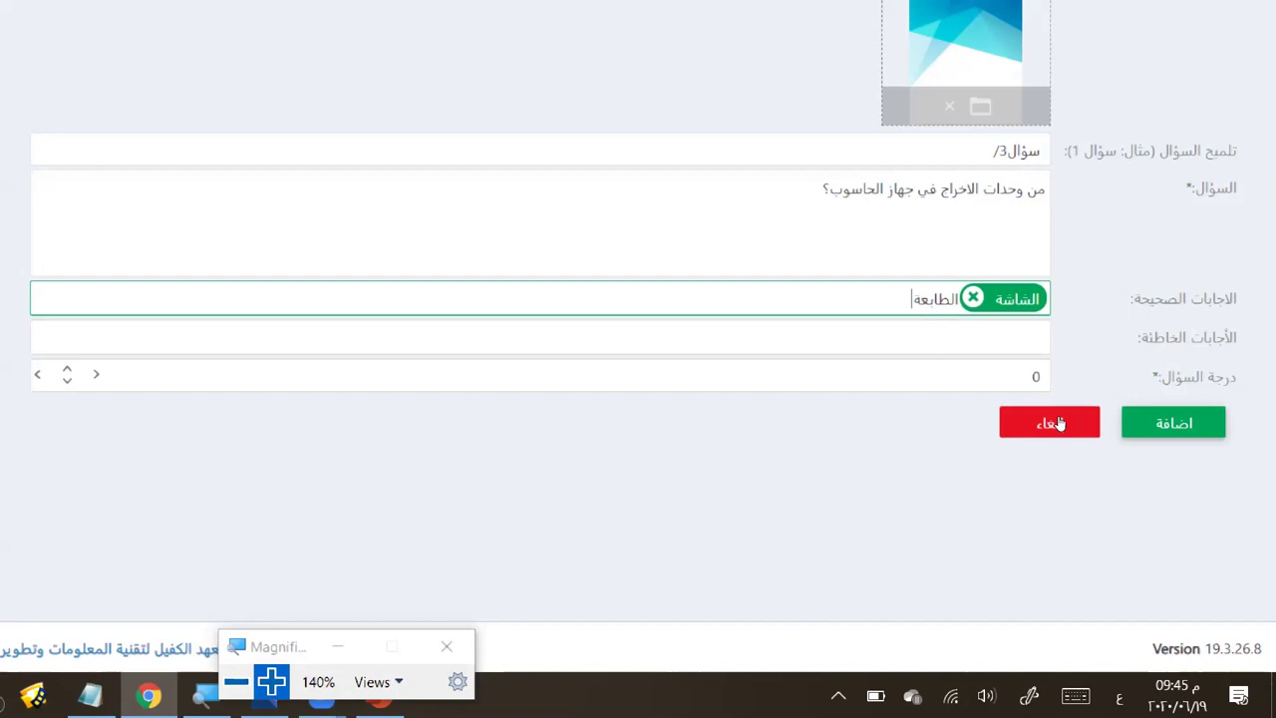
{"action": "key", "text": "Return"}
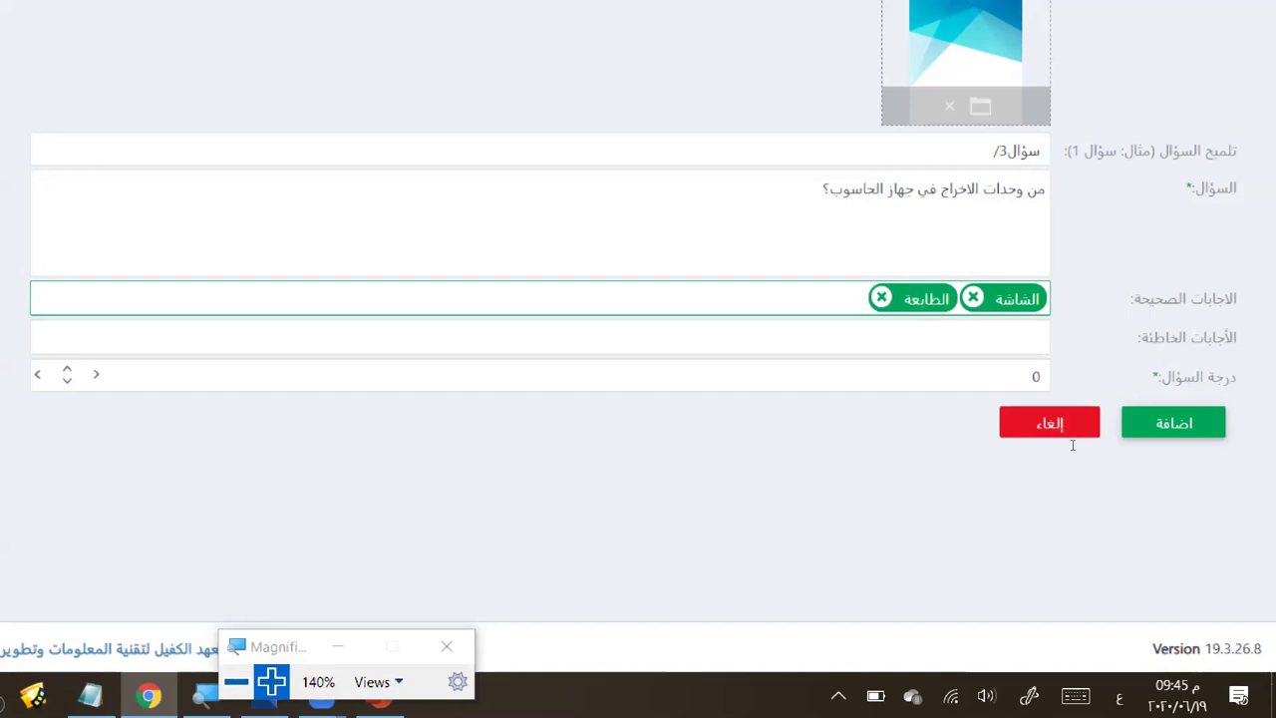
{"action": "key", "text": "Tab"}
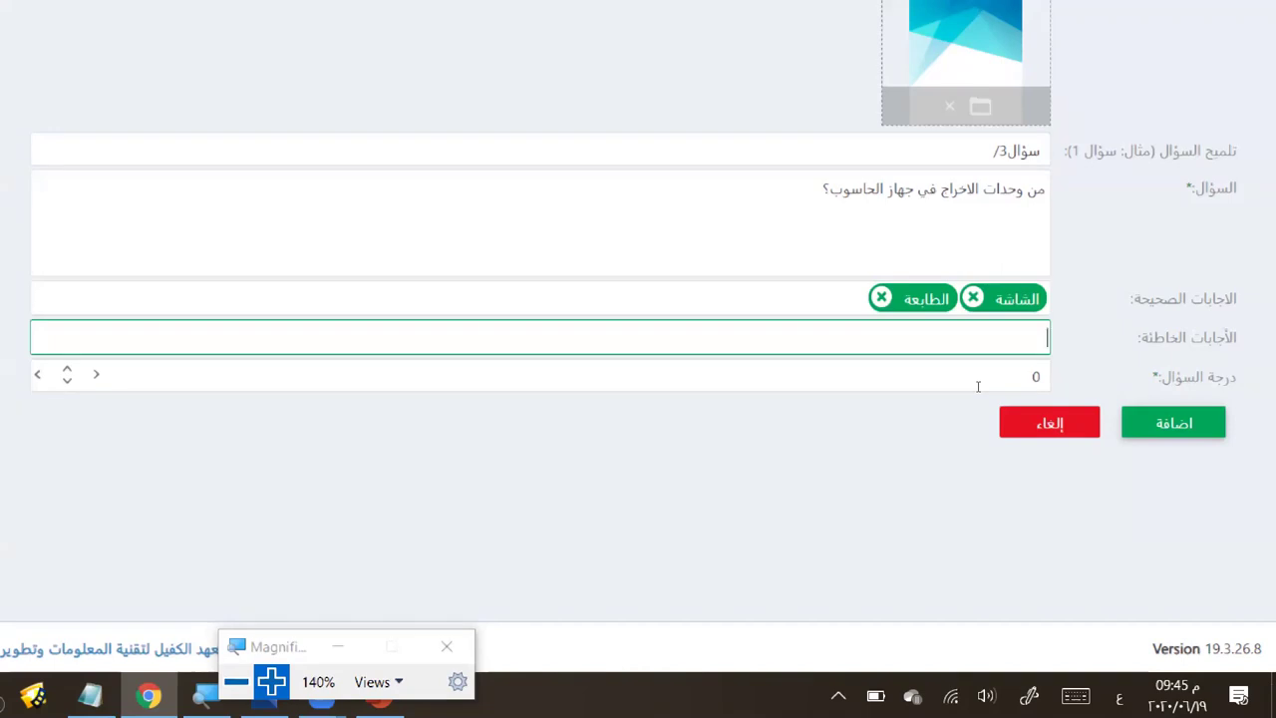
Step: Add "وحدة المعالجة" and "الماوس" as the wrong answers (الأجابات الخاطئة) of the multiple-choice question
{"action": "type", "text": "وحدة المعالجة"}
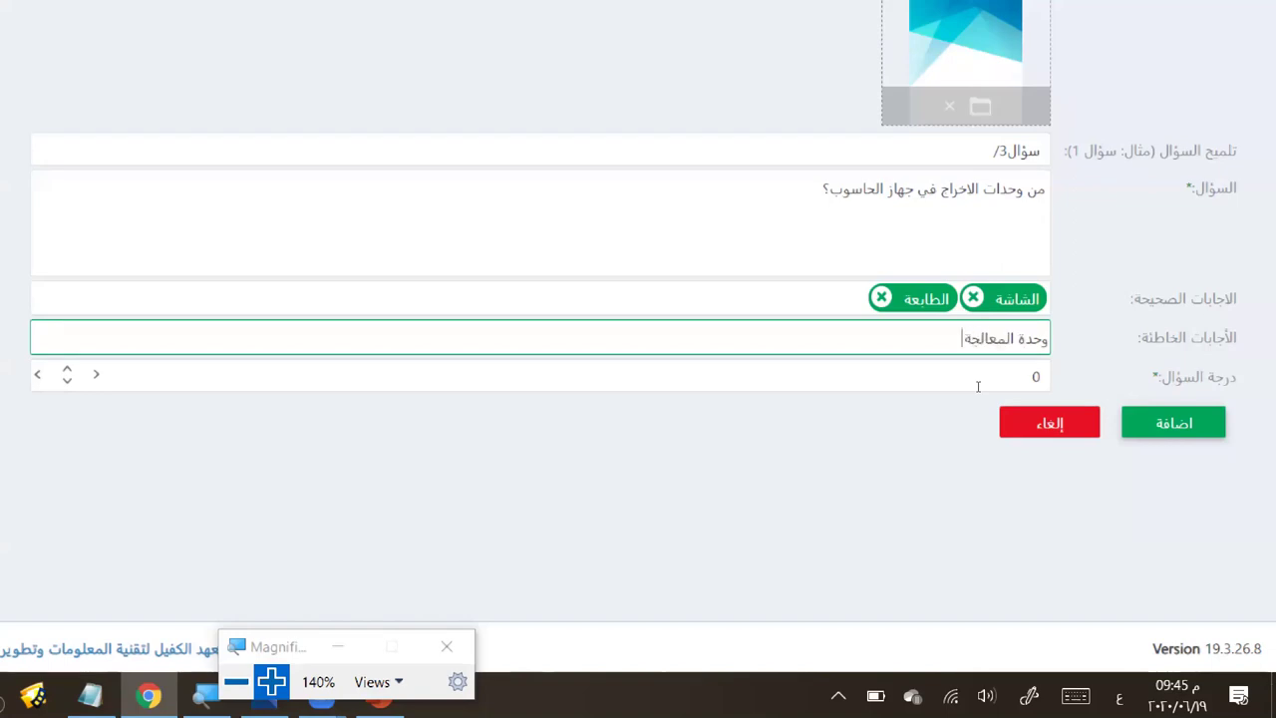
{"action": "key", "text": "Return"}
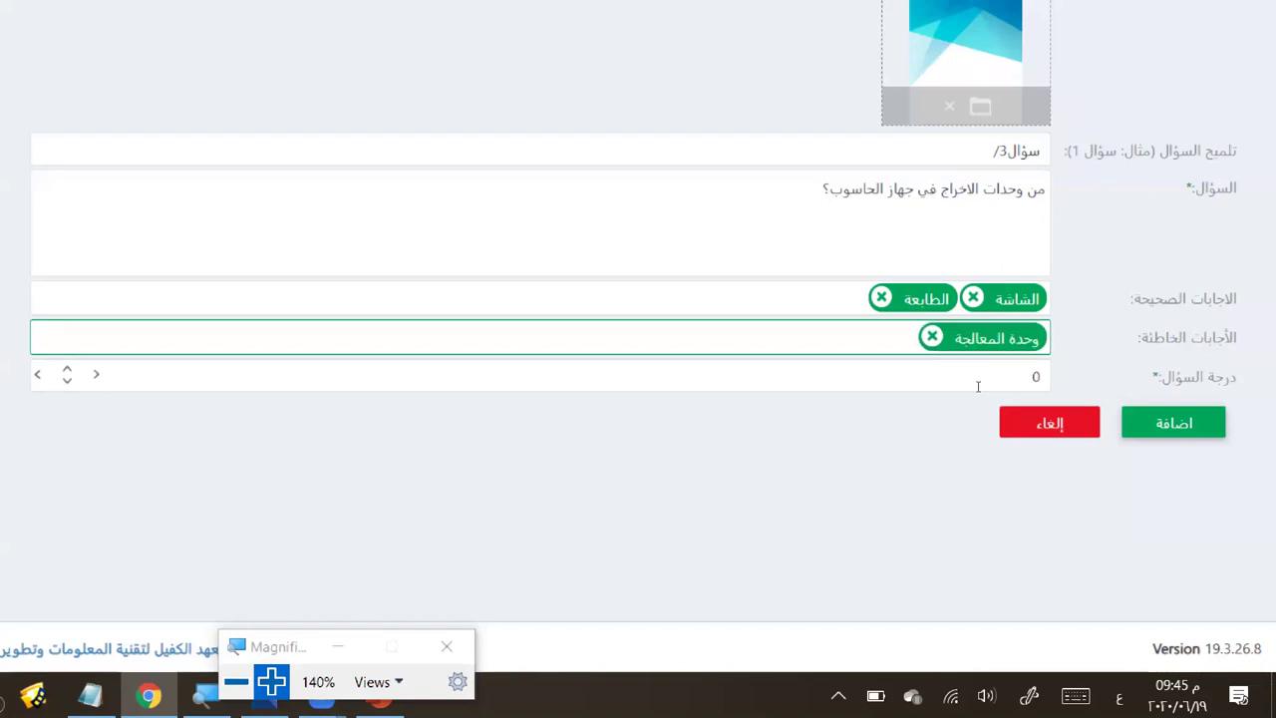
{"action": "type", "text": "الماوس"}
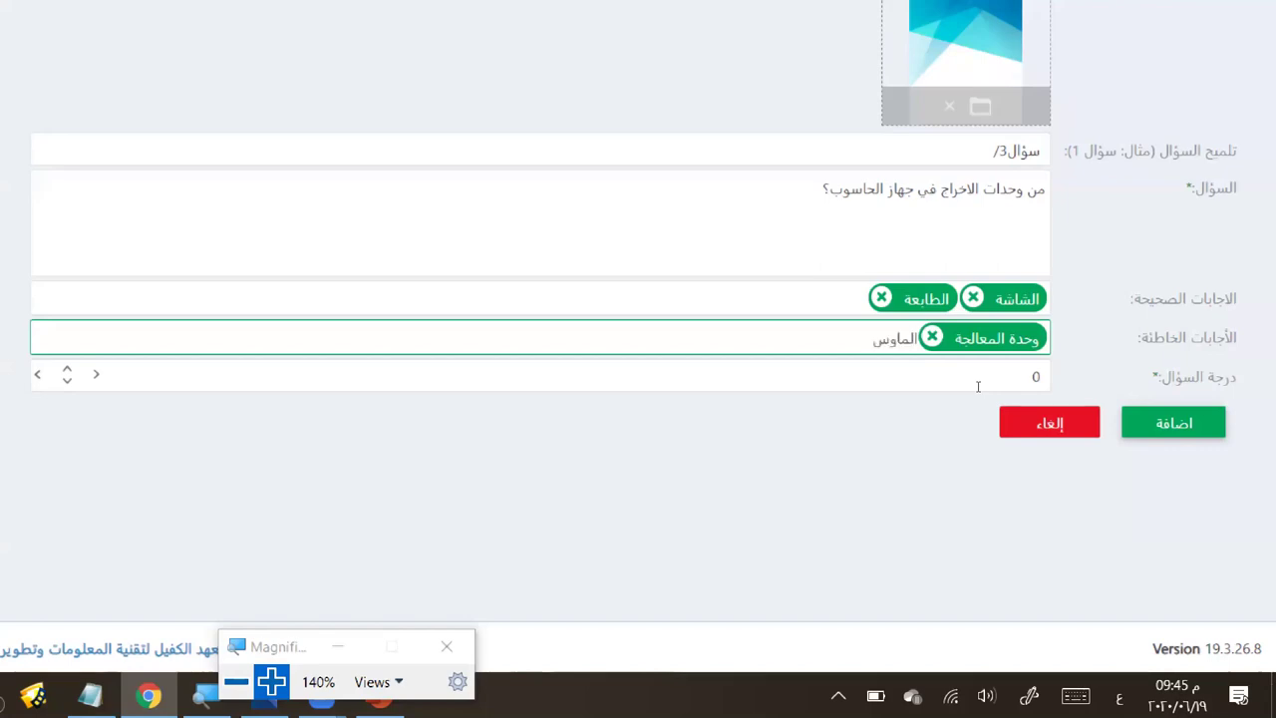
{"action": "key", "text": "Return"}
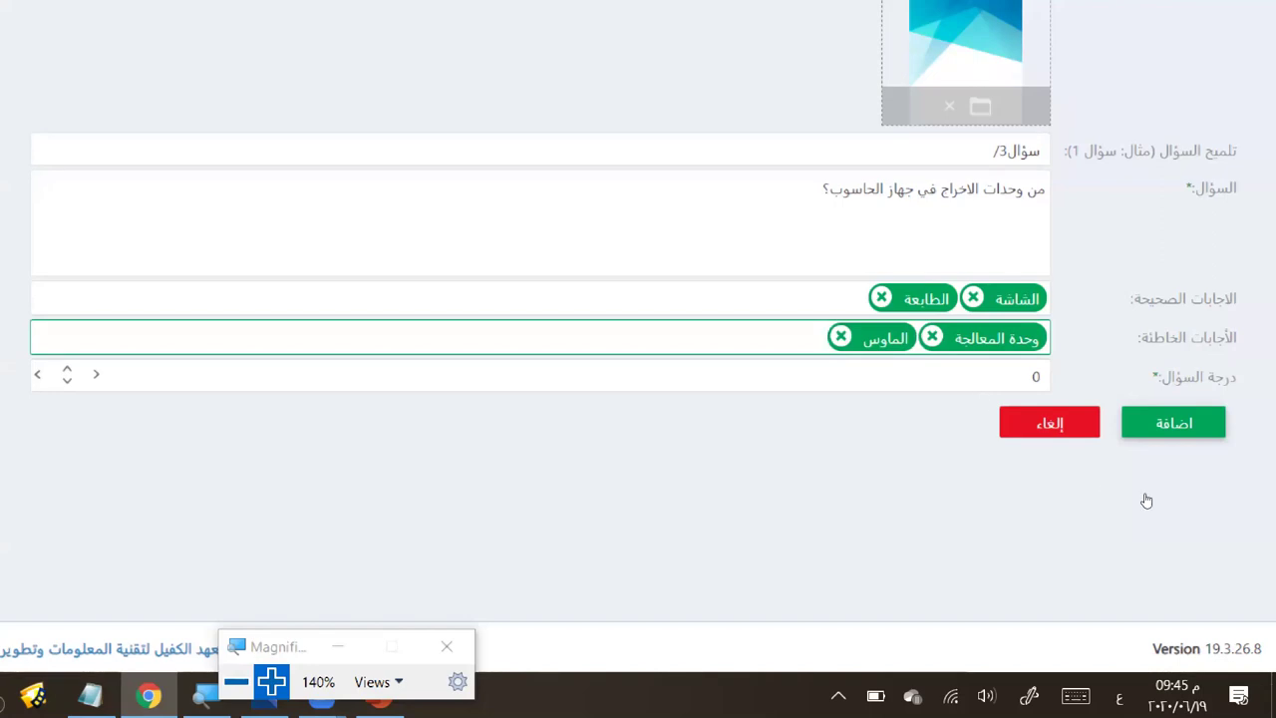
Step: Set the multiple-choice question's grade to 4 and add the question to the exam
{"action": "key", "text": "Tab"}
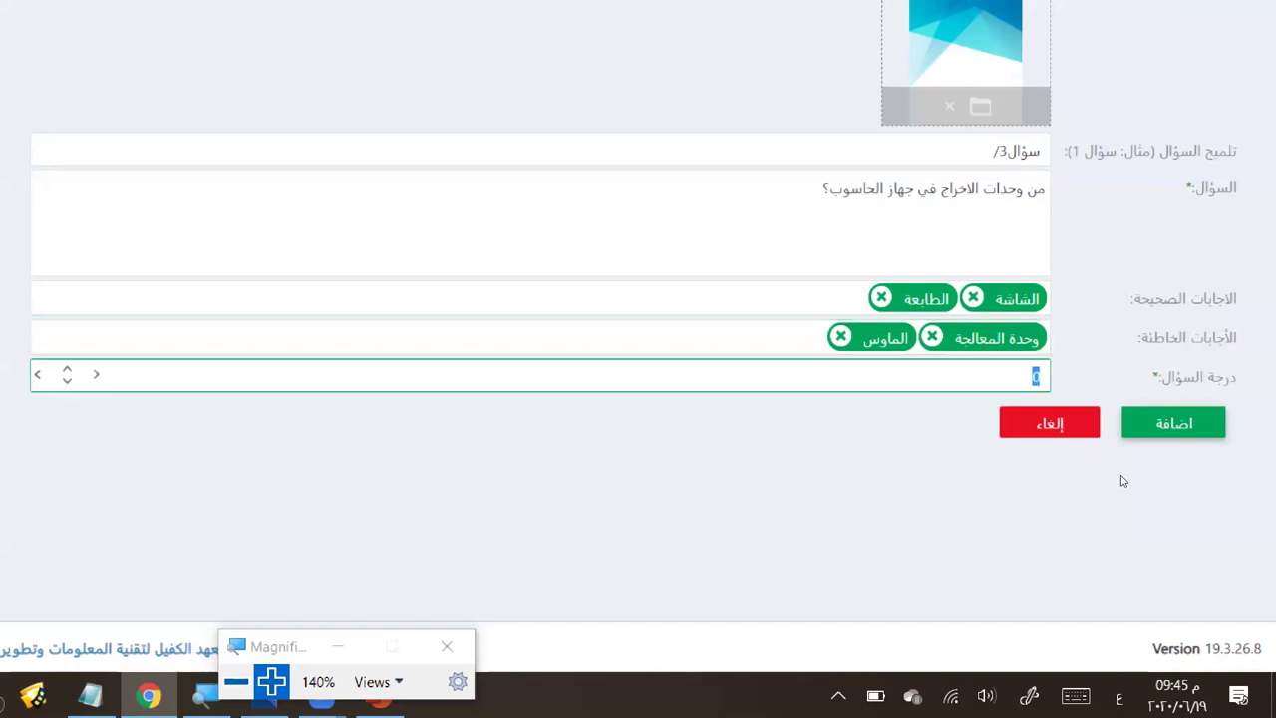
{"action": "type", "text": "4"}
{"action": "key", "text": "Return"}
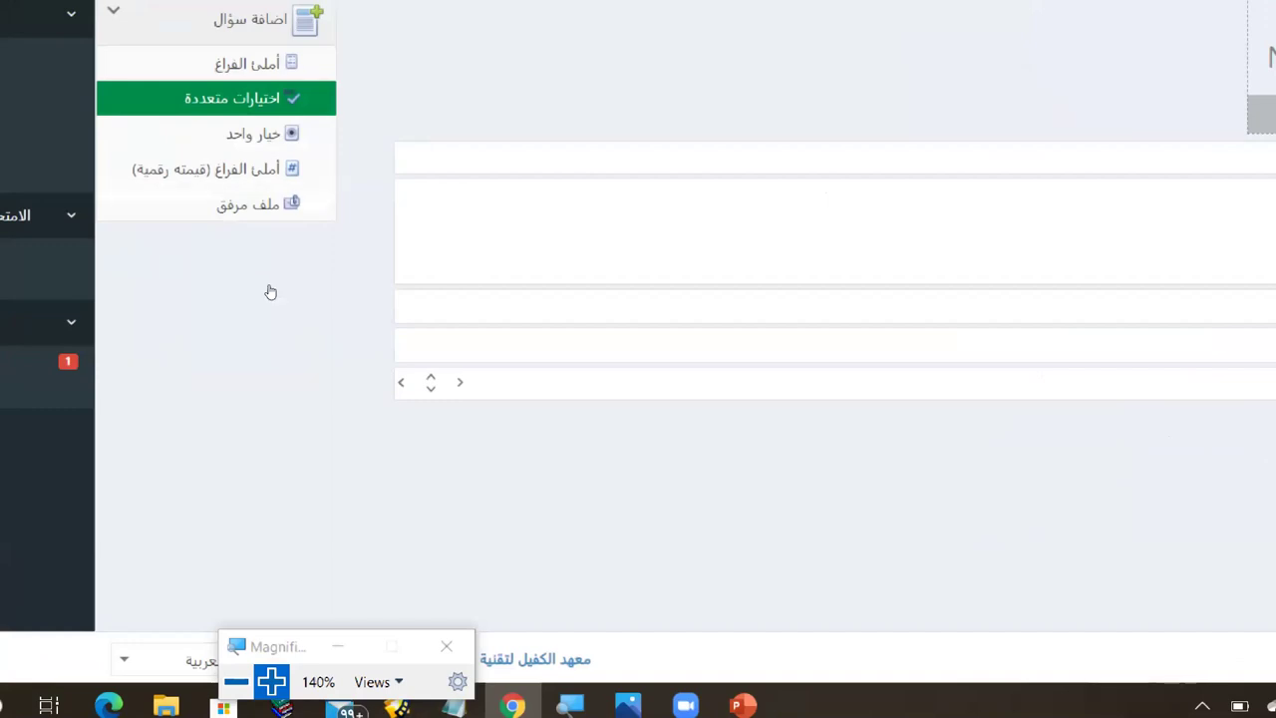
Step: Start a single-choice question (خيار واحد) and attach the image file "1" to it
{"action": "left_click", "coordinate": [270, 291]}
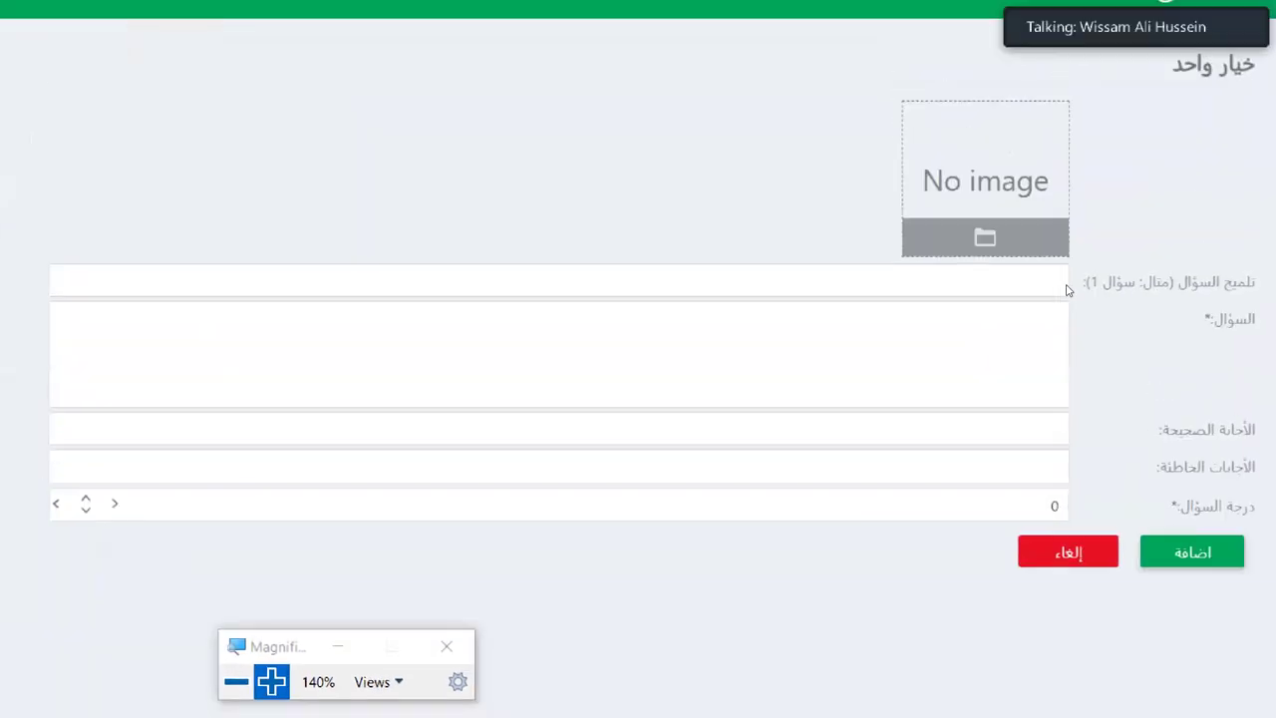
{"action": "left_click", "coordinate": [1054, 281]}
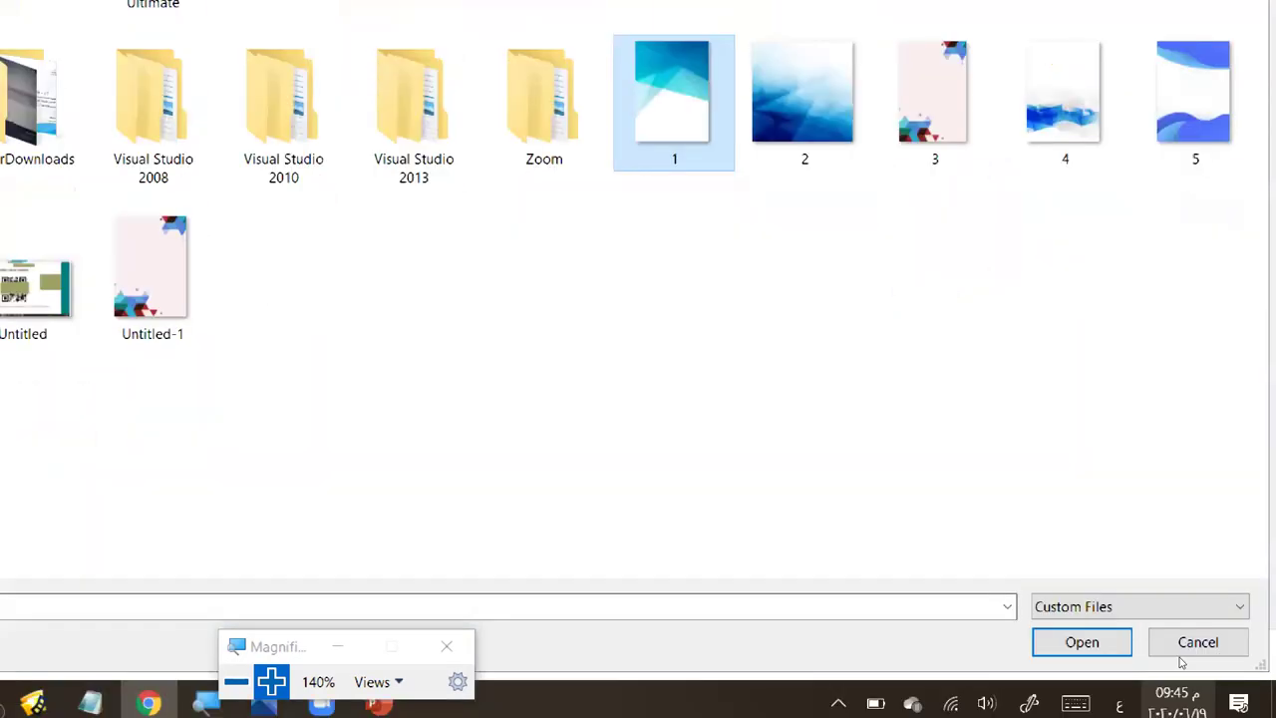
{"action": "key", "text": "Return"}
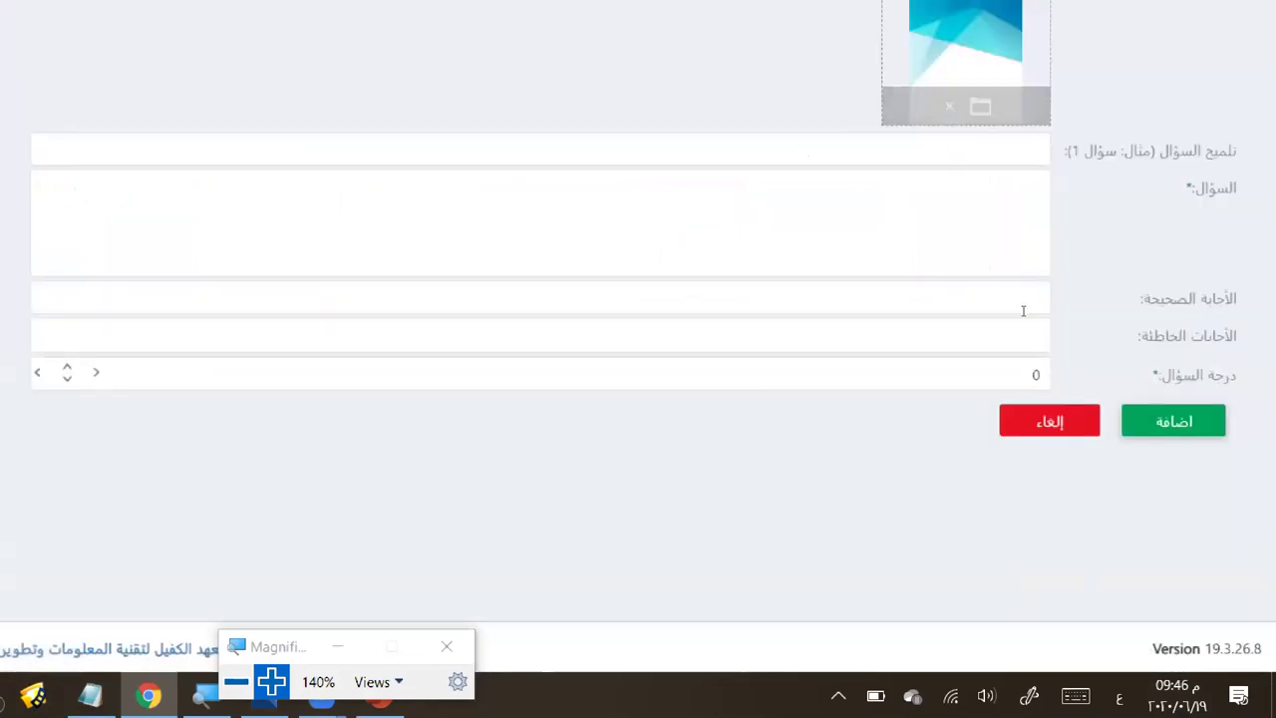
Step: Enter "سؤال 4/" as the question hint and "تقوم بمعالجة البيانات؟" as the question text
{"action": "left_click", "coordinate": [987, 150]}
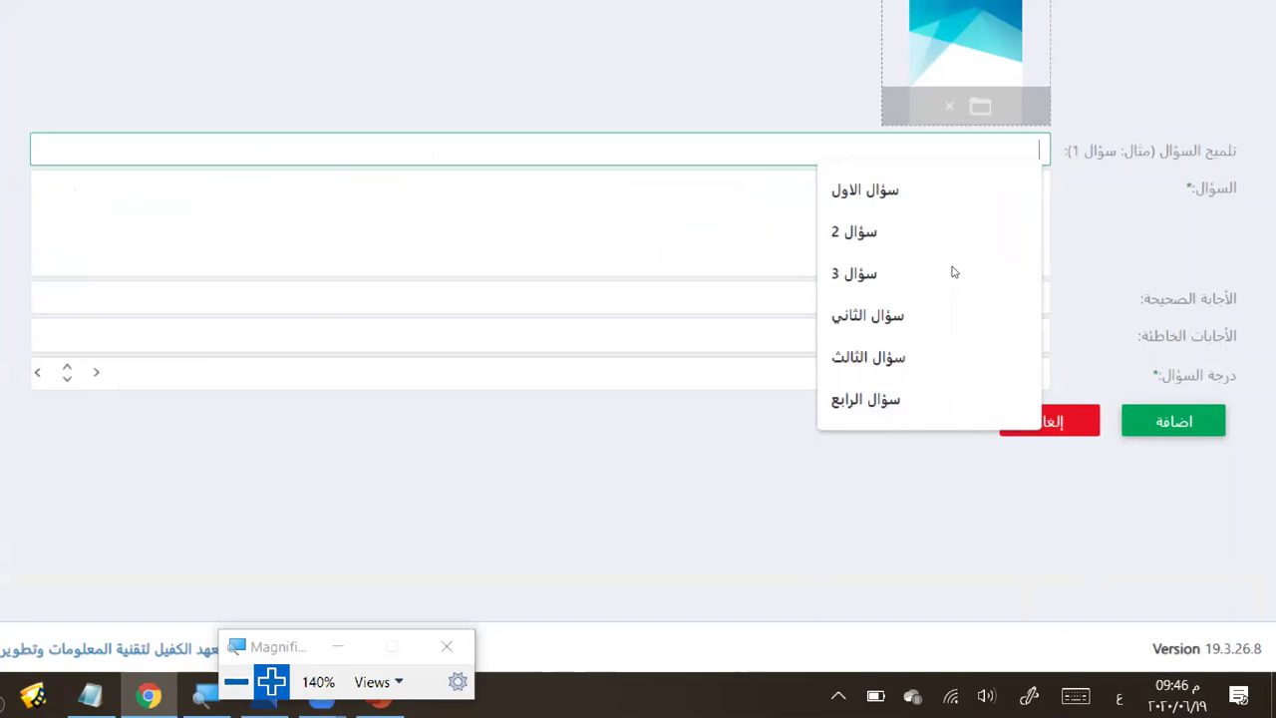
{"action": "type", "text": "سؤال"}
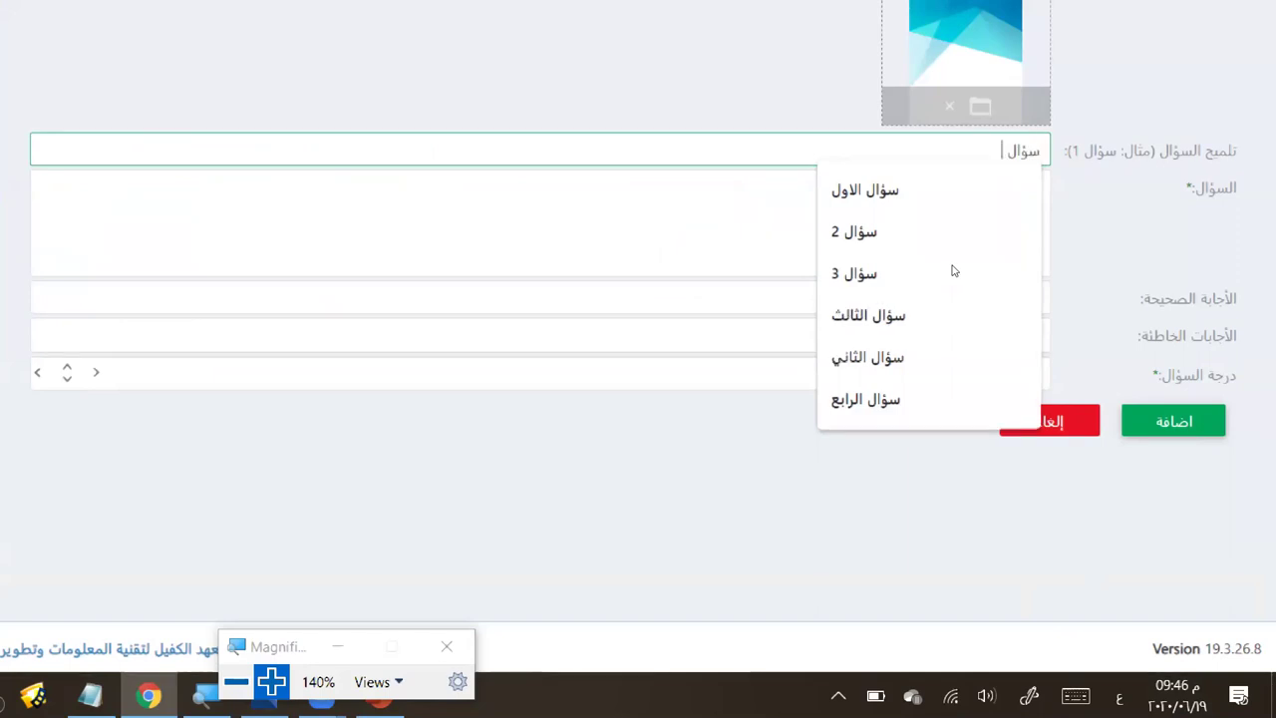
{"action": "type", "text": " 4/"}
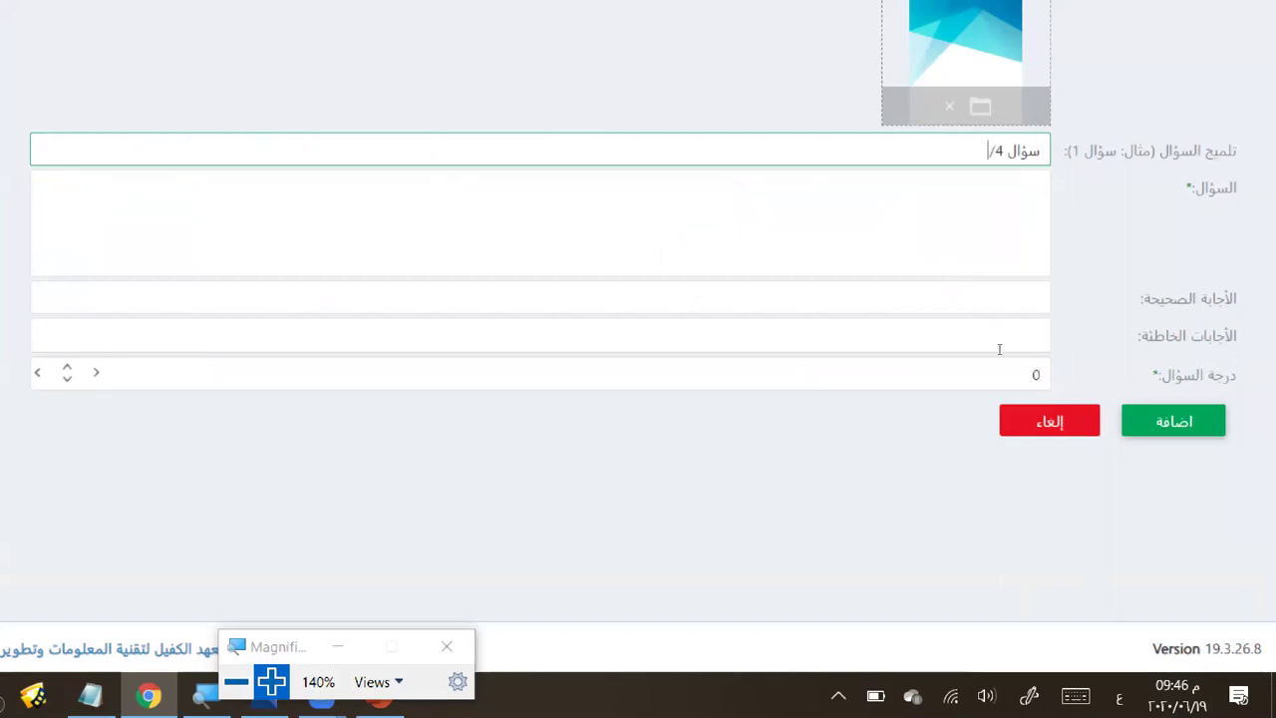
{"action": "key", "text": "Tab"}
{"action": "type", "text": "تقوم بمعالجة البيانات؟"}
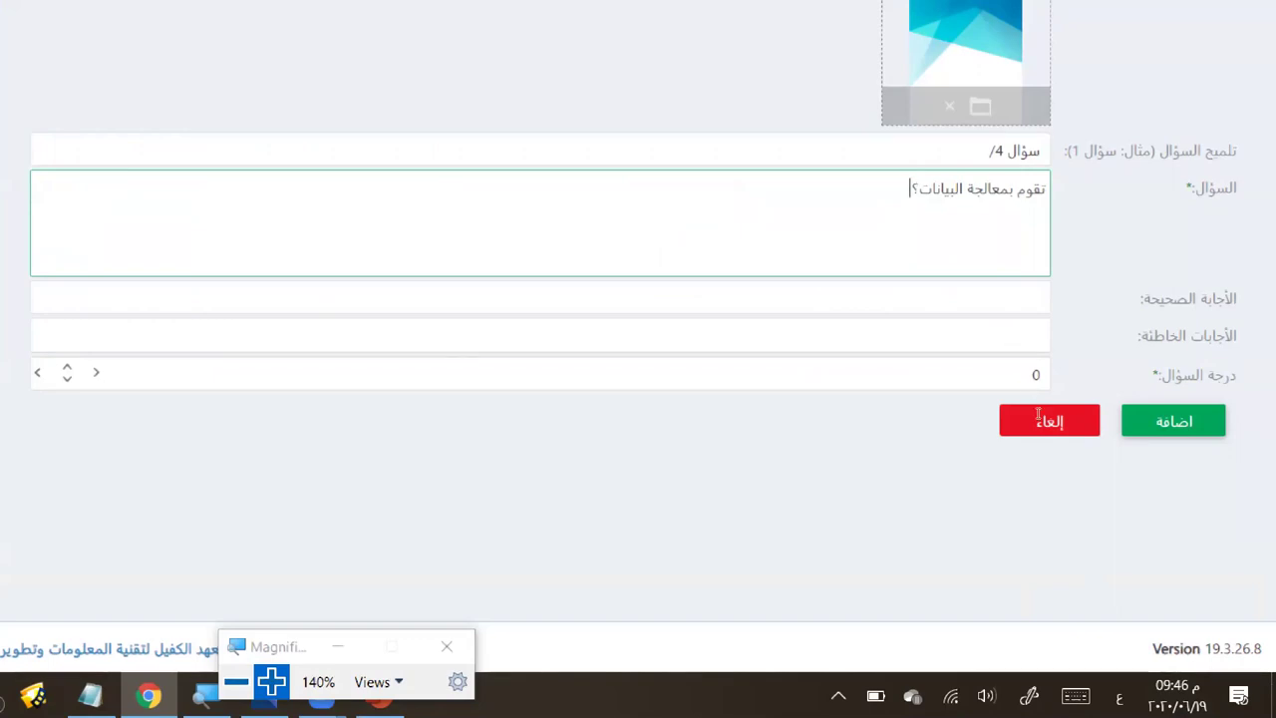
Step: Enter "وحدة المعالجة المركزية" as the correct answer (الأجابة الصحيحة) of the single-choice question
{"action": "key", "text": "Tab"}
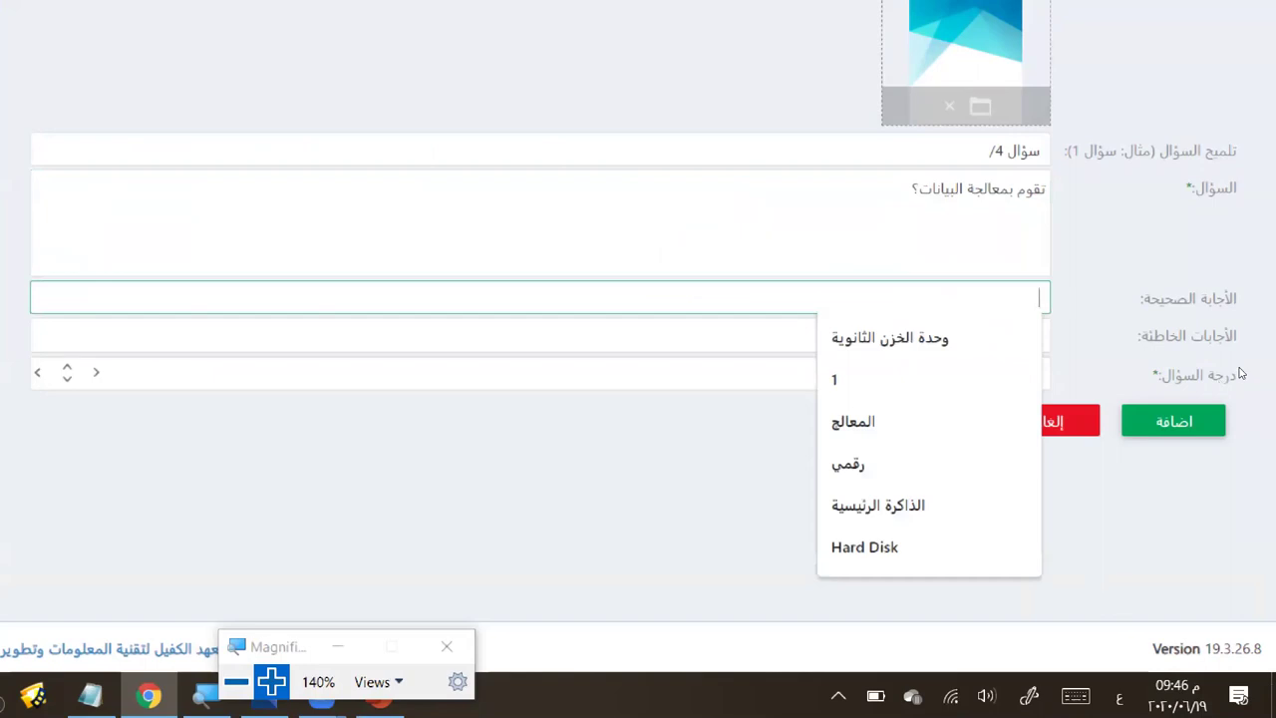
{"action": "type", "text": "وحد"}
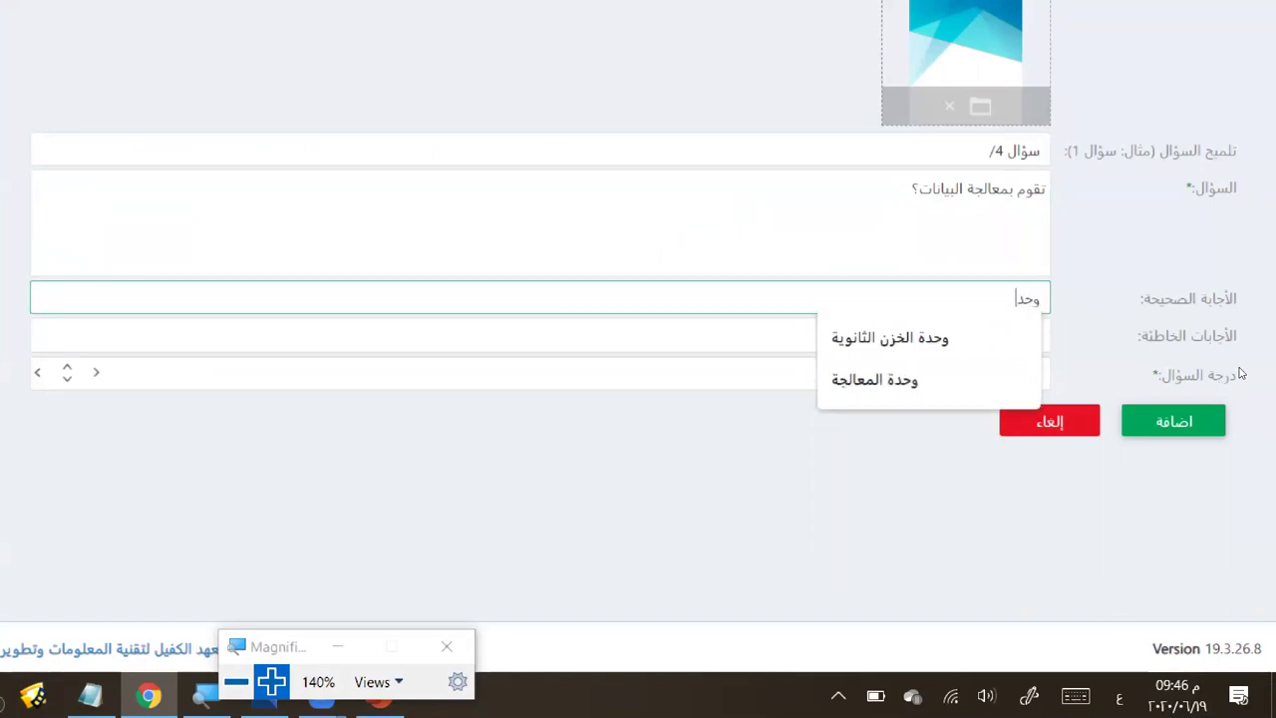
{"action": "type", "text": "ة المعالجة المركزية"}
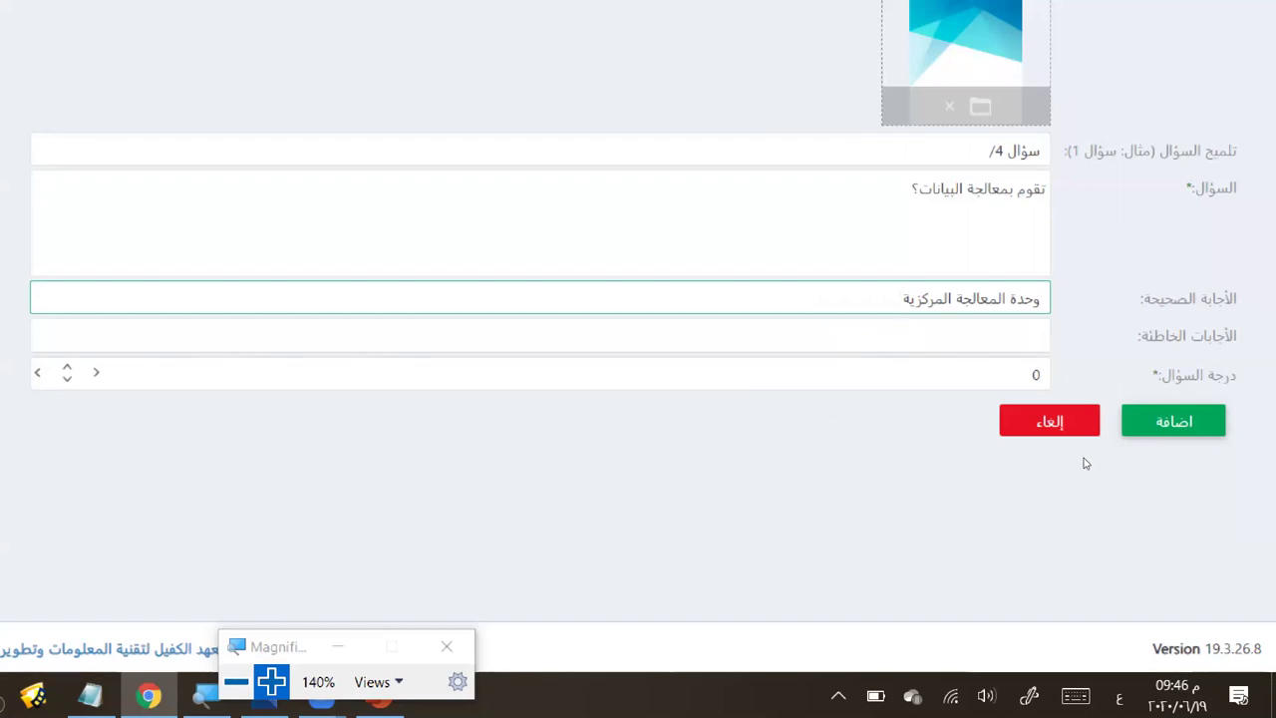
Step: Add "الماوس", "الشاشة" and "لوحة المفاتيح" as the wrong answers of the single-choice question
{"action": "key", "text": "Tab"}
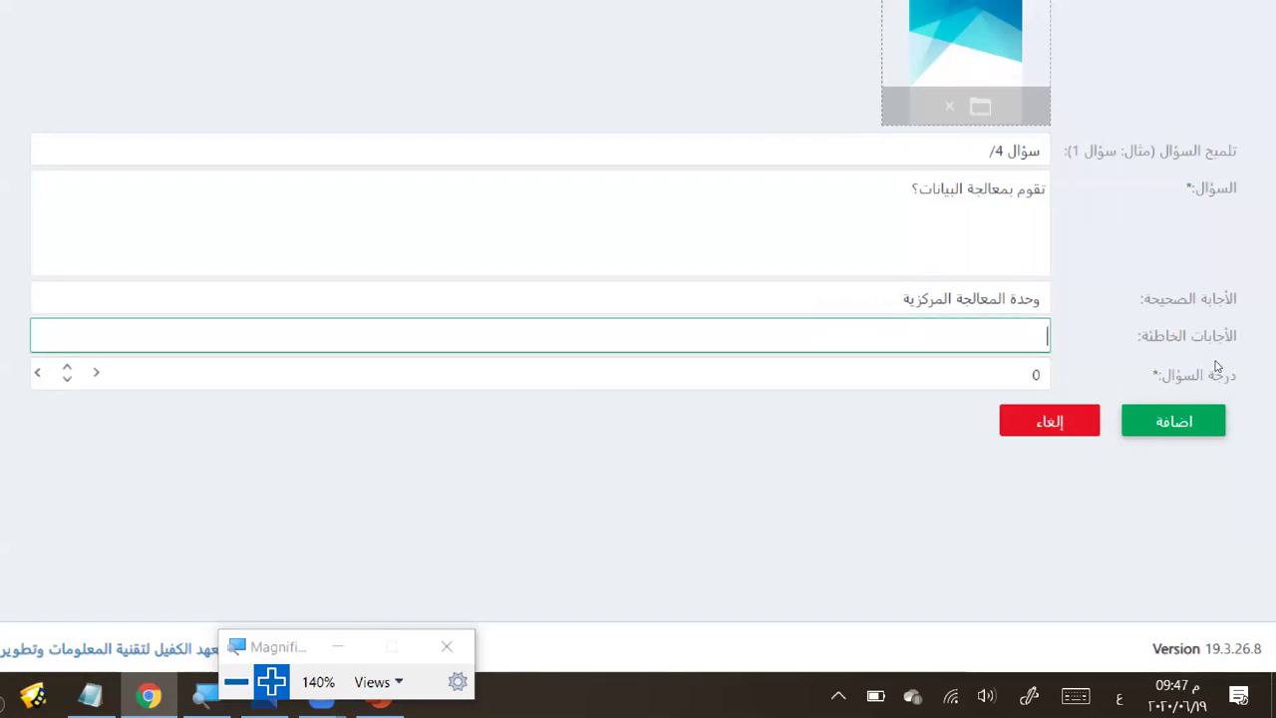
{"action": "type", "text": "الماوس"}
{"action": "key", "text": "Return"}
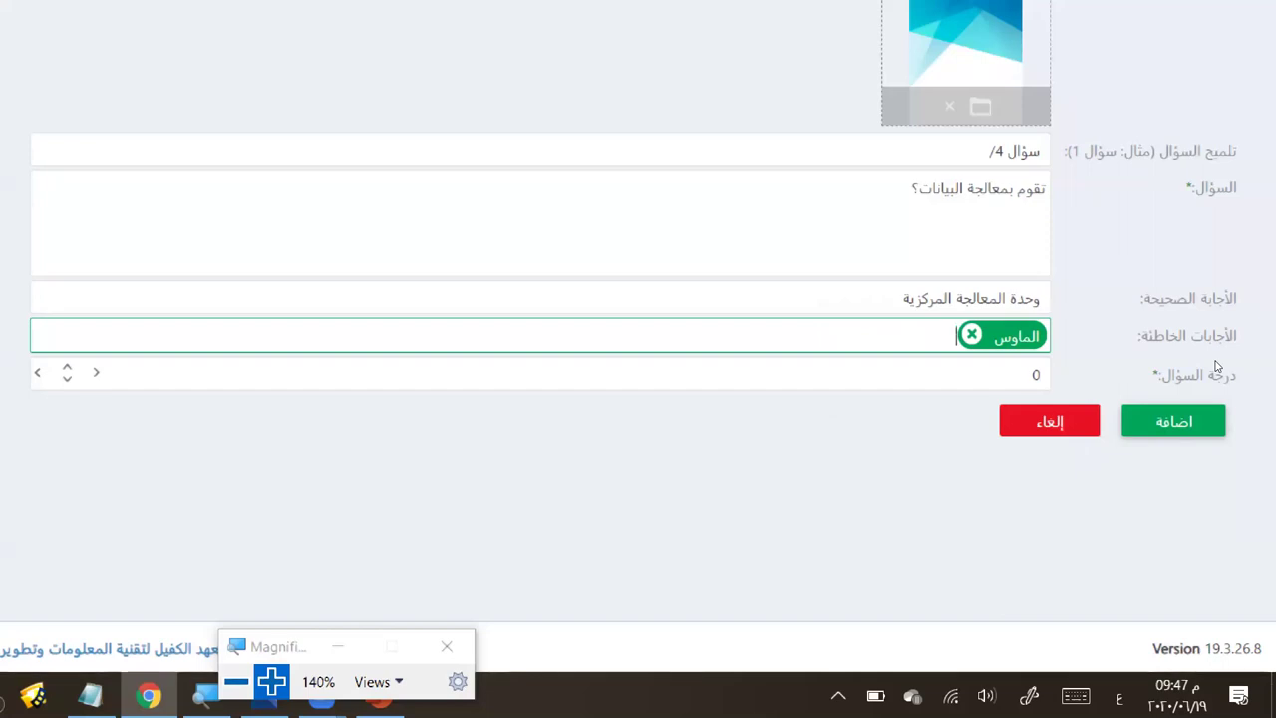
{"action": "type", "text": "ال"}
{"action": "key", "text": "BackSpace"}
{"action": "key", "text": "BackSpace"}
{"action": "type", "text": "الشاشة"}
{"action": "key", "text": "Return"}
{"action": "type", "text": "لوحة المفاتيح"}
{"action": "key", "text": "Return"}
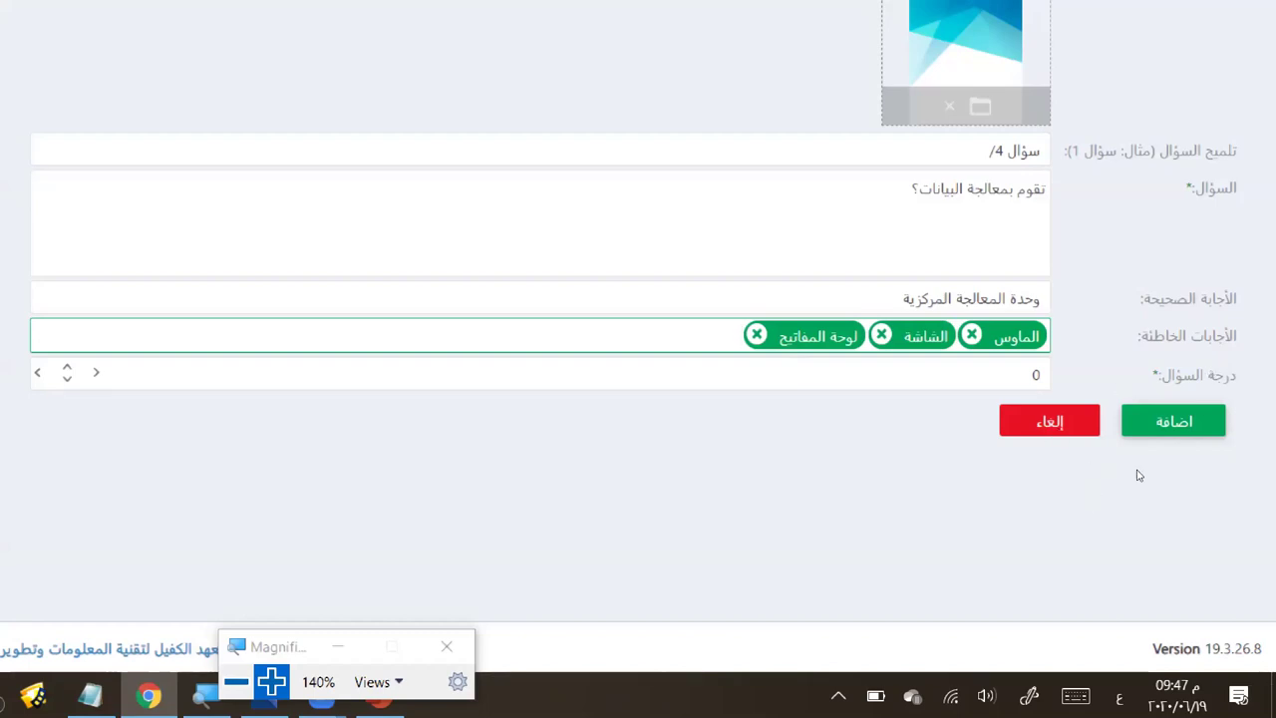
Step: Set the single-choice question's grade to 2 and add the question to the exam
{"action": "key", "text": "Tab"}
{"action": "type", "text": "2"}
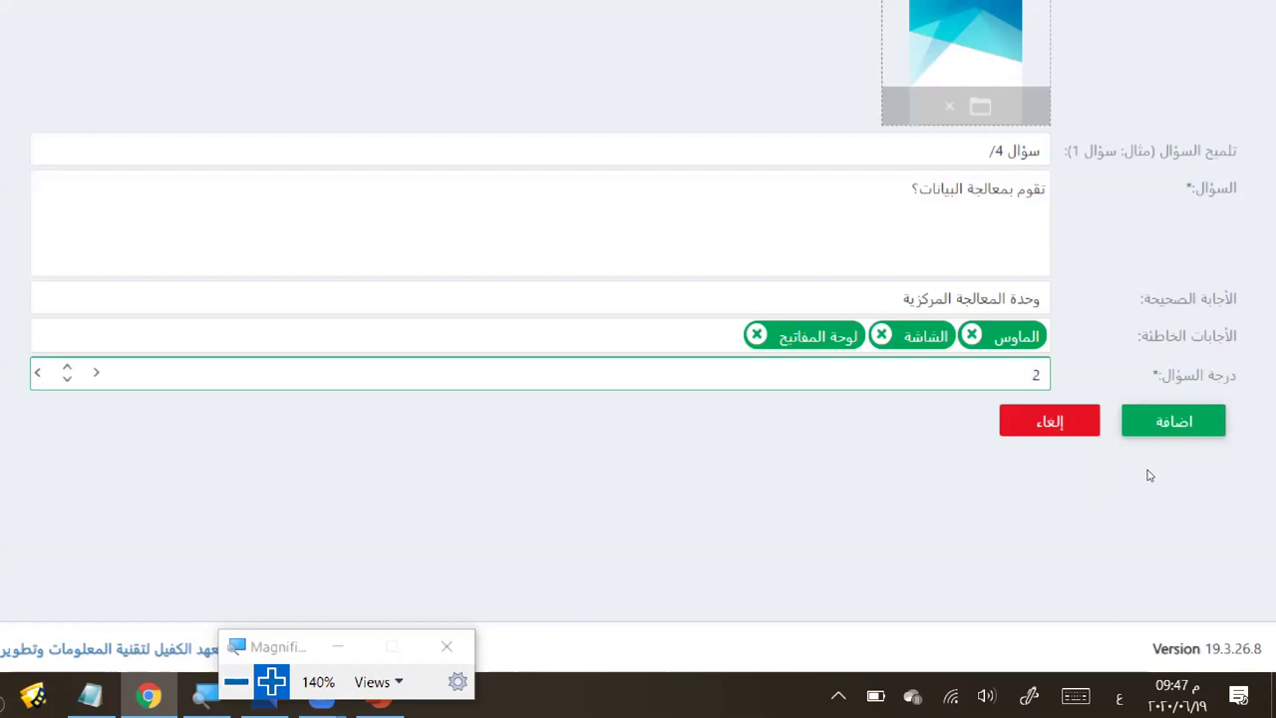
{"action": "key", "text": "Return"}
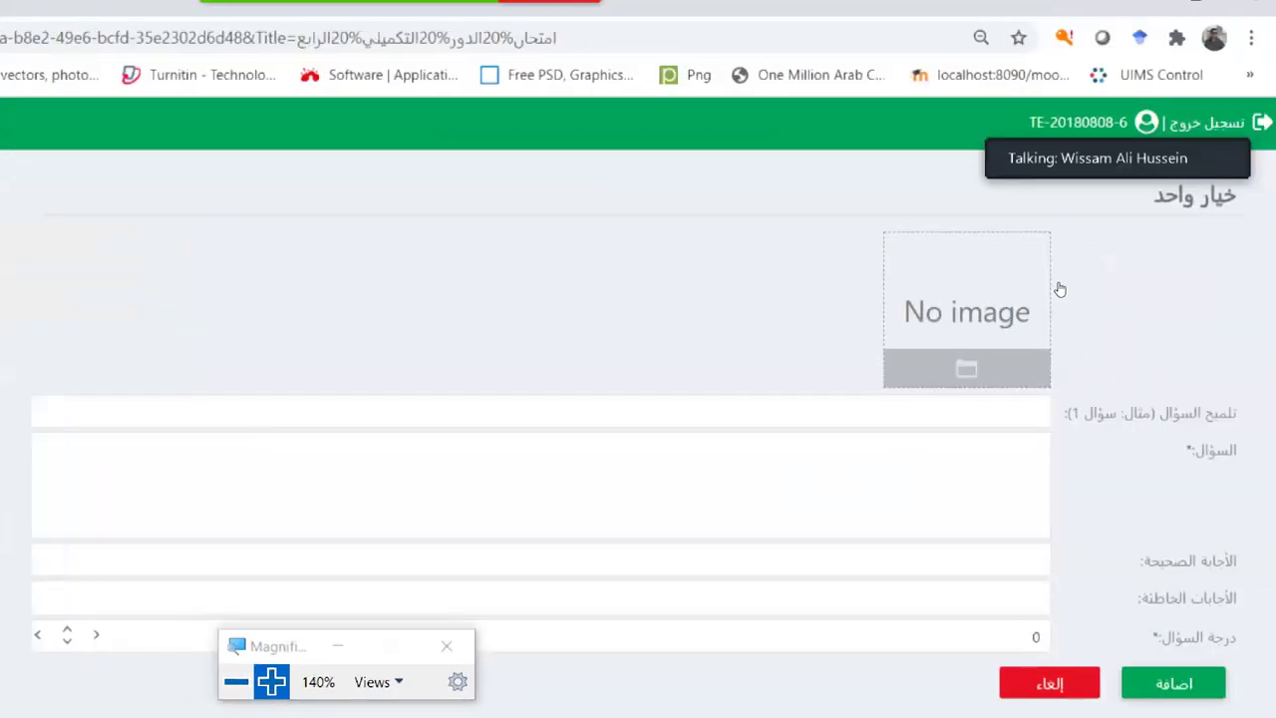
Step: Attach the image file "Untitled" to a new single-choice question and enter "سؤال 6/" as its hint
{"action": "left_click", "coordinate": [1060, 288]}
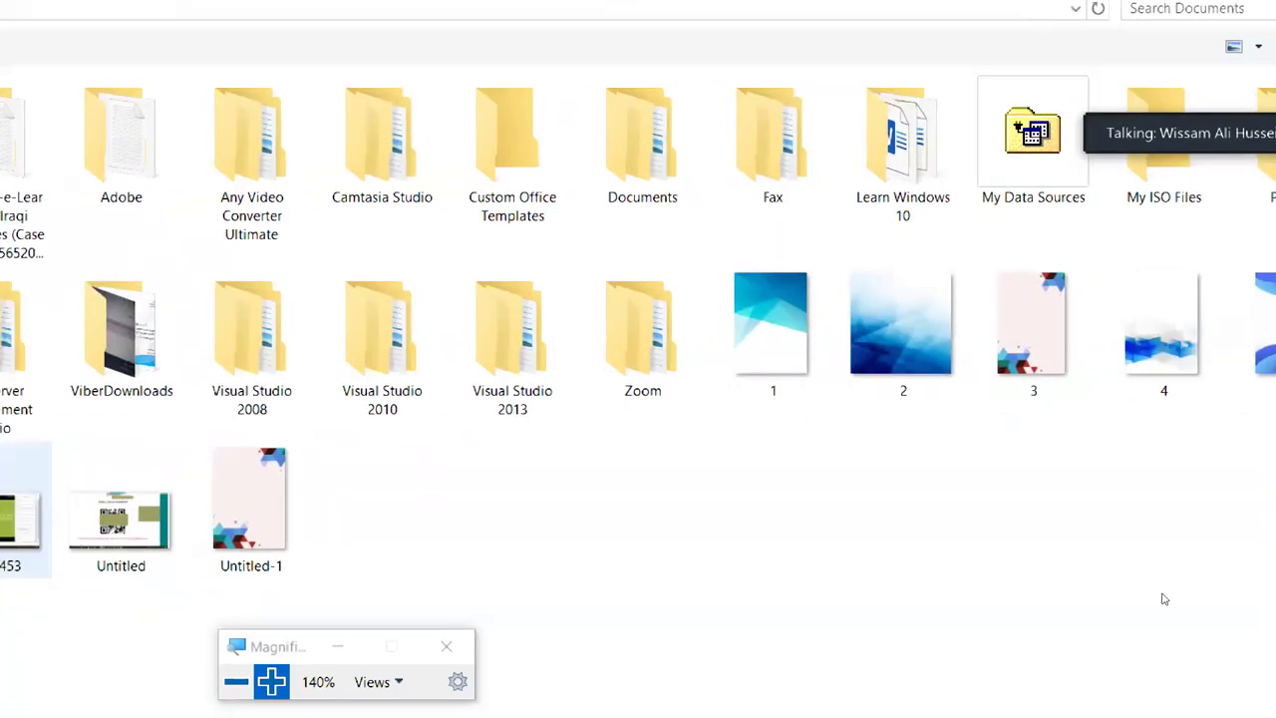
{"action": "left_click", "coordinate": [120, 518]}
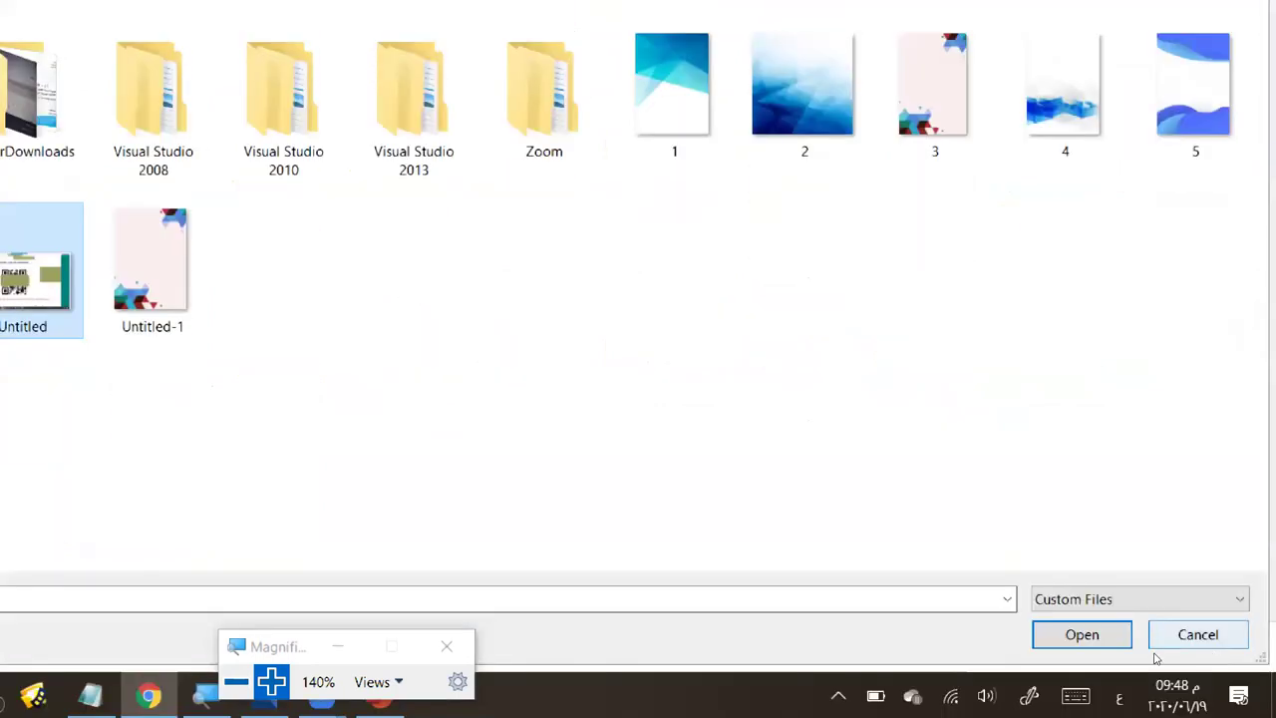
{"action": "left_click", "coordinate": [1106, 636]}
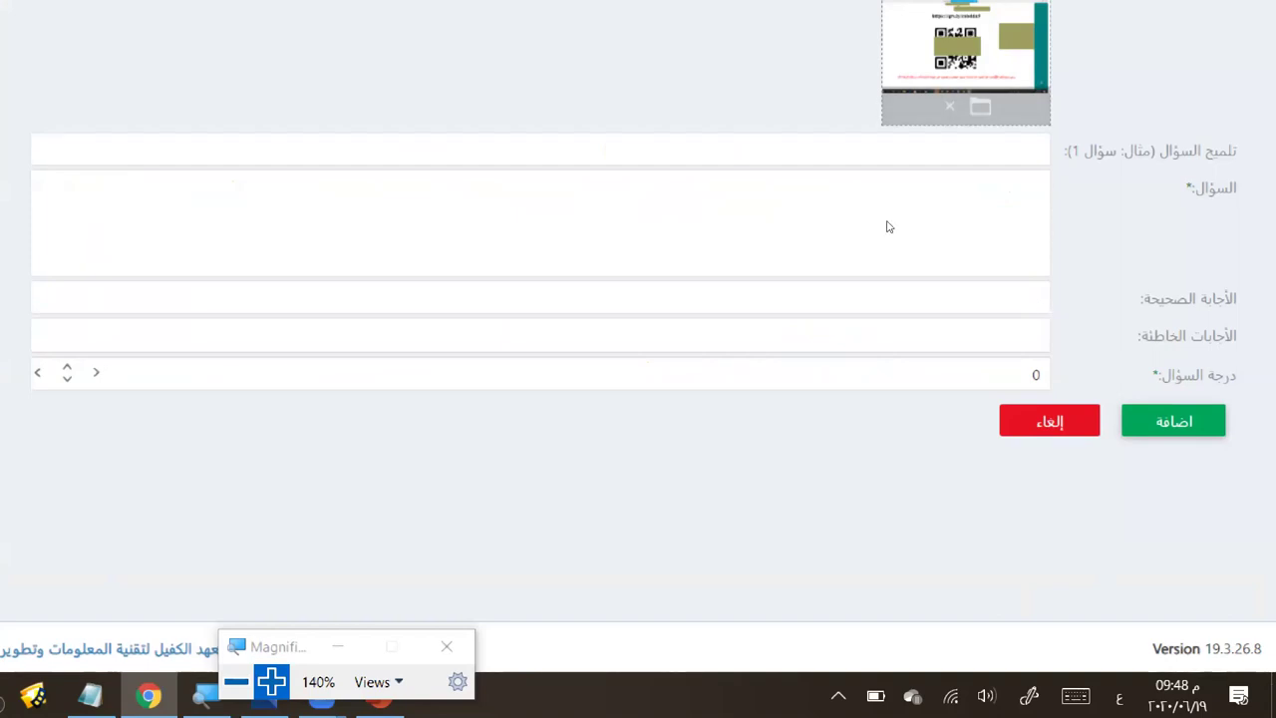
{"action": "key", "text": "shift+Tab"}
{"action": "type", "text": "سؤال"}
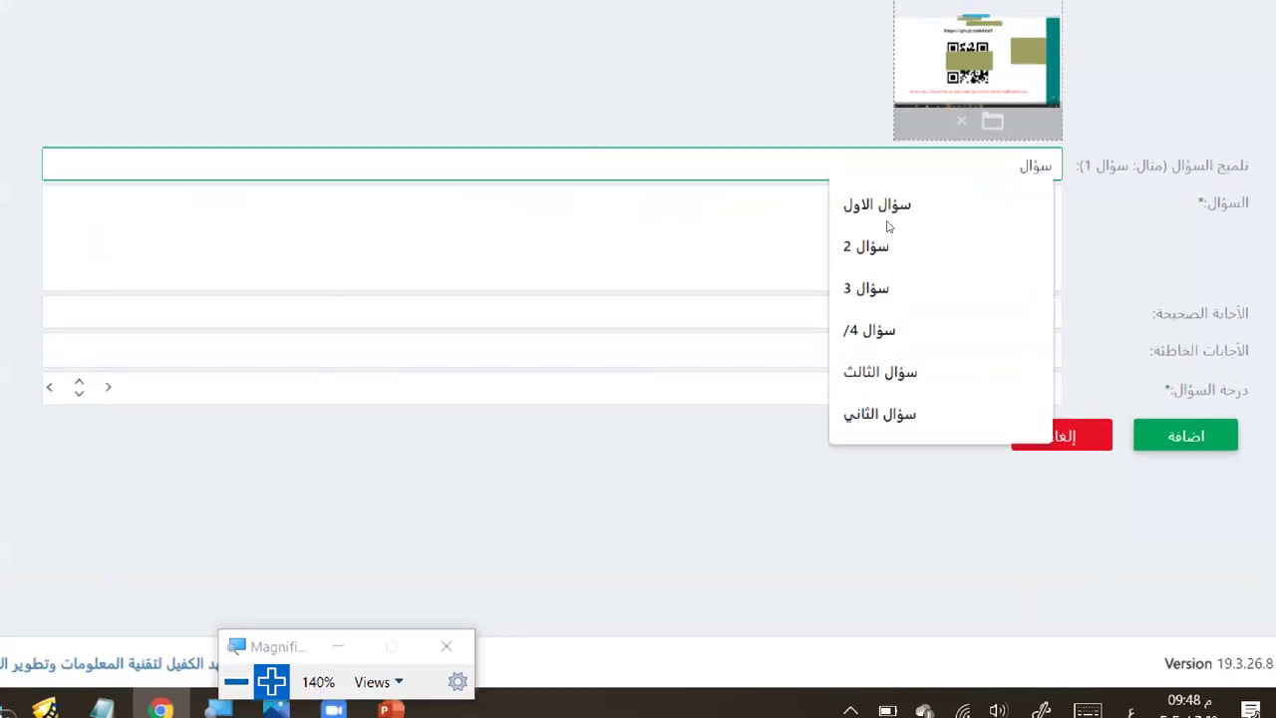
{"action": "type", "text": " 6/"}
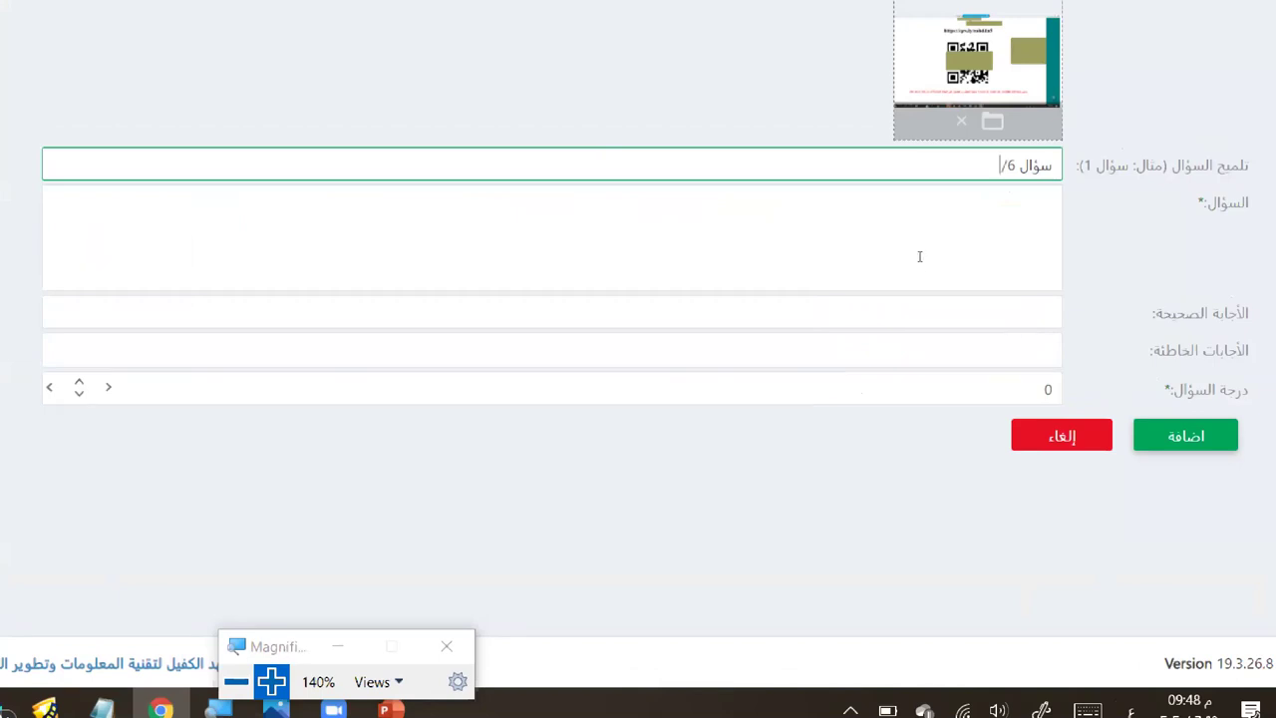
Step: Enter the question text "تفقد ذاكرة الوصول العشوائي بياناتها عند انقطاع الطاقة الكهربائية؟" for the new single-choice question
{"action": "key", "text": "Tab"}
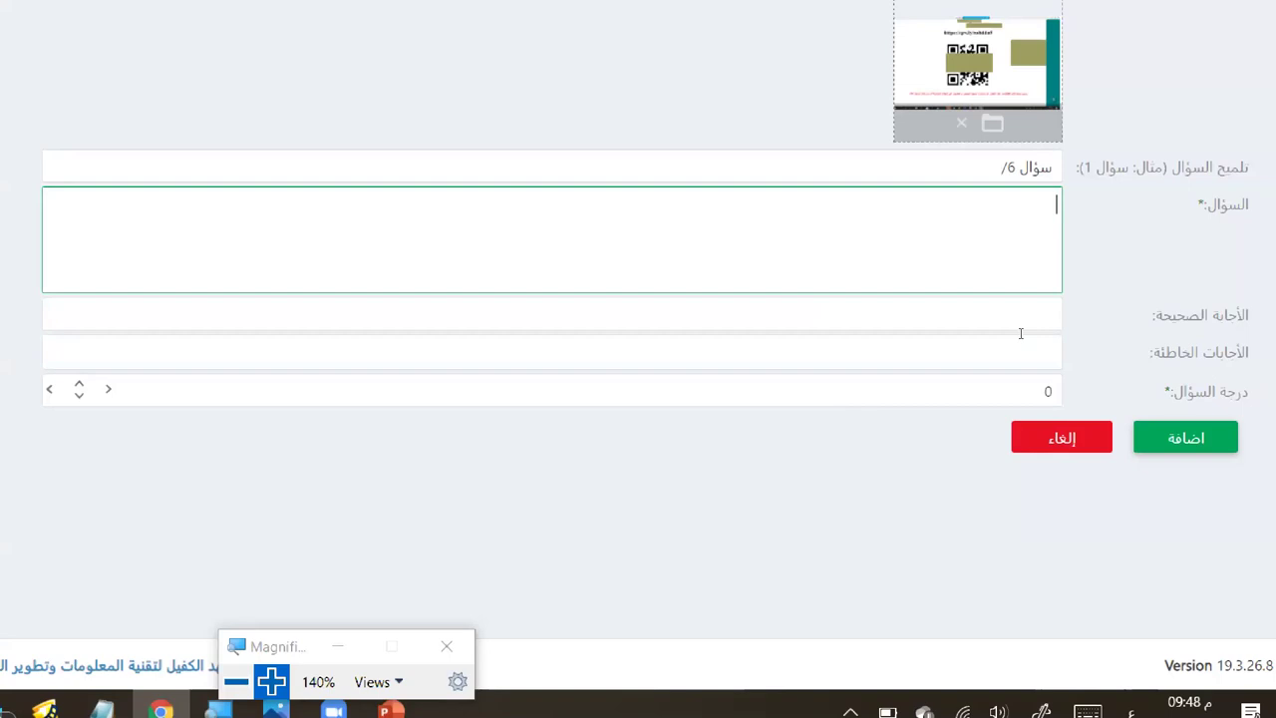
{"action": "type", "text": "تعتبر"}
{"action": "key", "text": "BackSpace"}
{"action": "key", "text": "BackSpace"}
{"action": "key", "text": "BackSpace"}
{"action": "key", "text": "BackSpace"}
{"action": "key", "text": "BackSpace"}
{"action": "type", "text": "فق"}
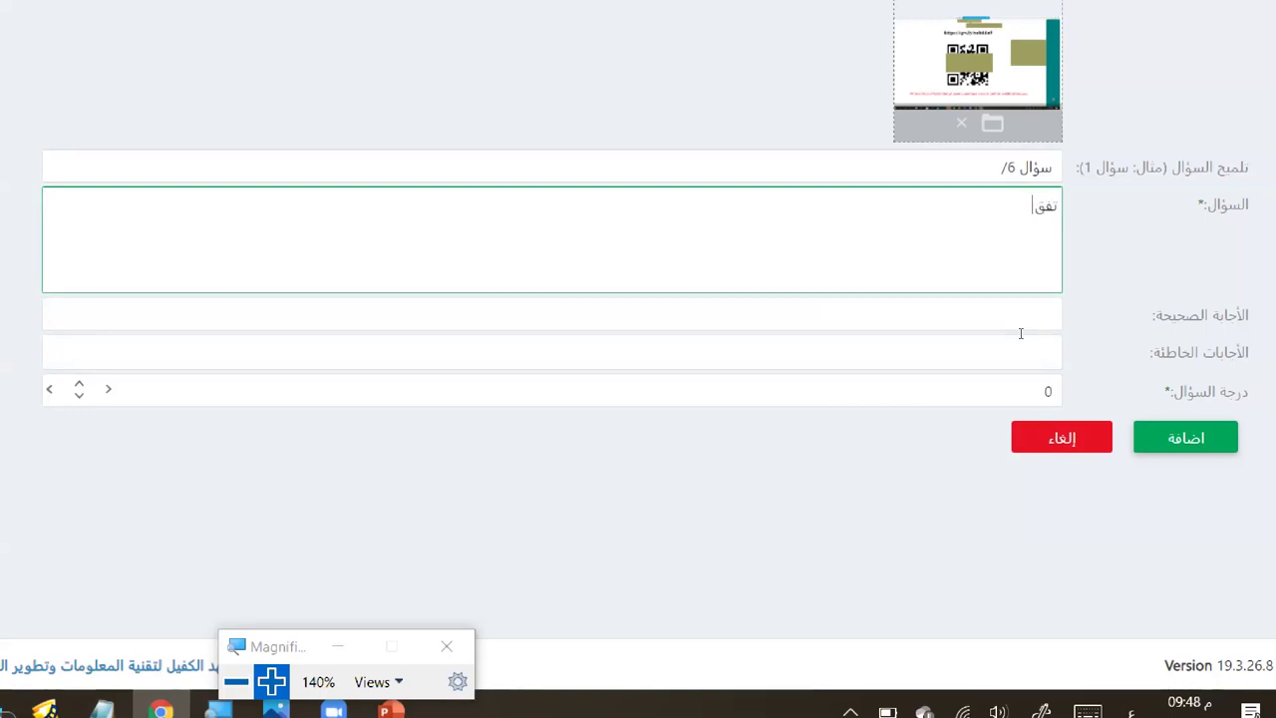
{"action": "type", "text": "د الذ"}
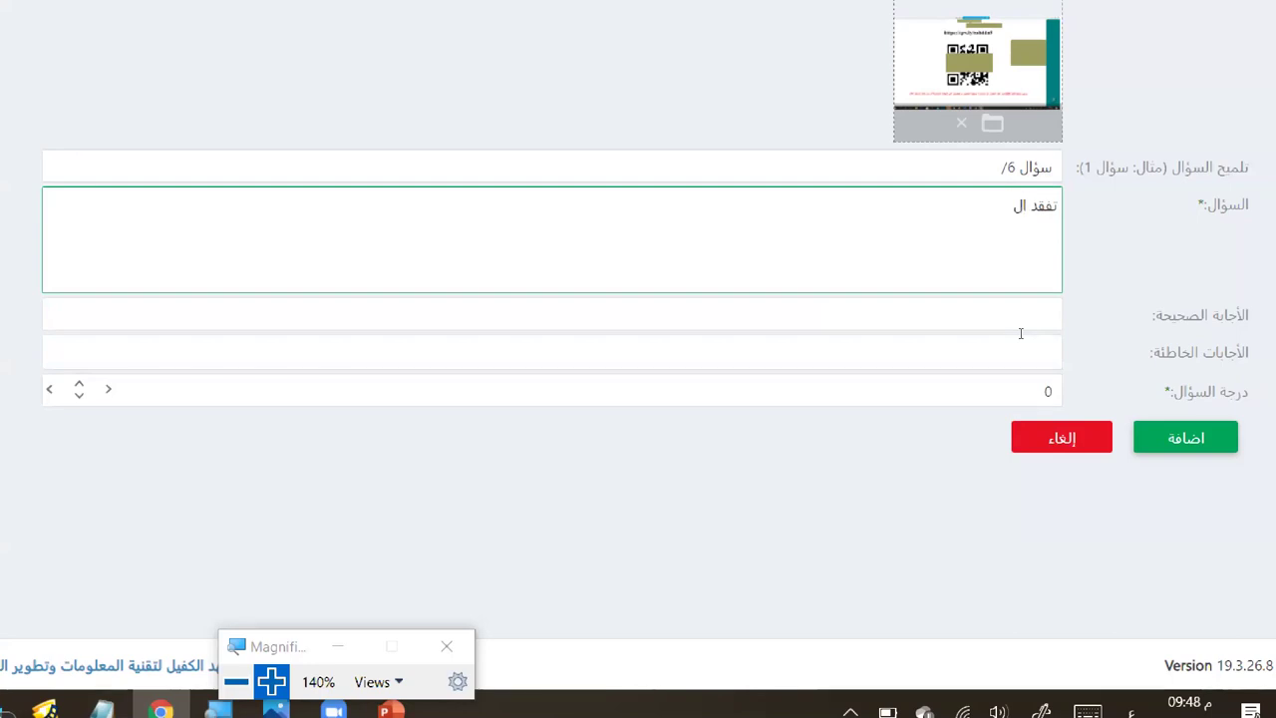
{"action": "key", "text": "BackSpace"}
{"action": "key", "text": "BackSpace"}
{"action": "key", "text": "BackSpace"}
{"action": "type", "text": "د ذاكرة الوصول العشوائي"}
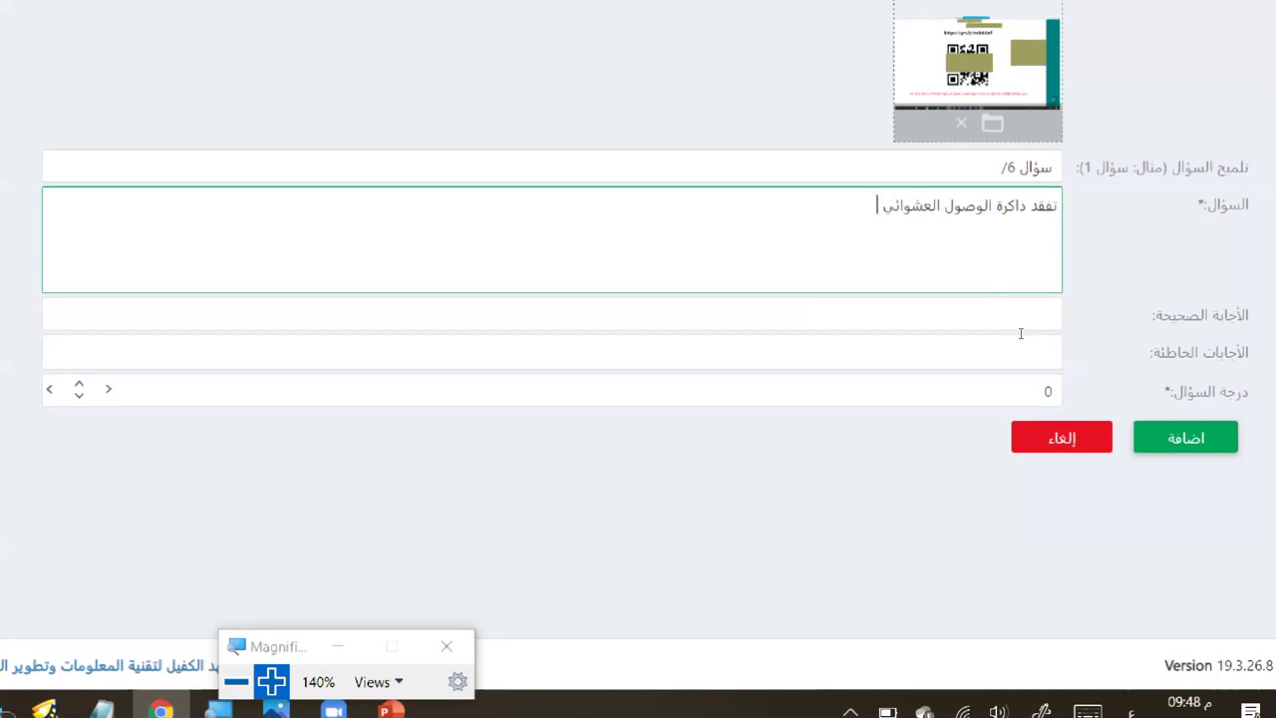
{"action": "type", "text": " بياناتها"}
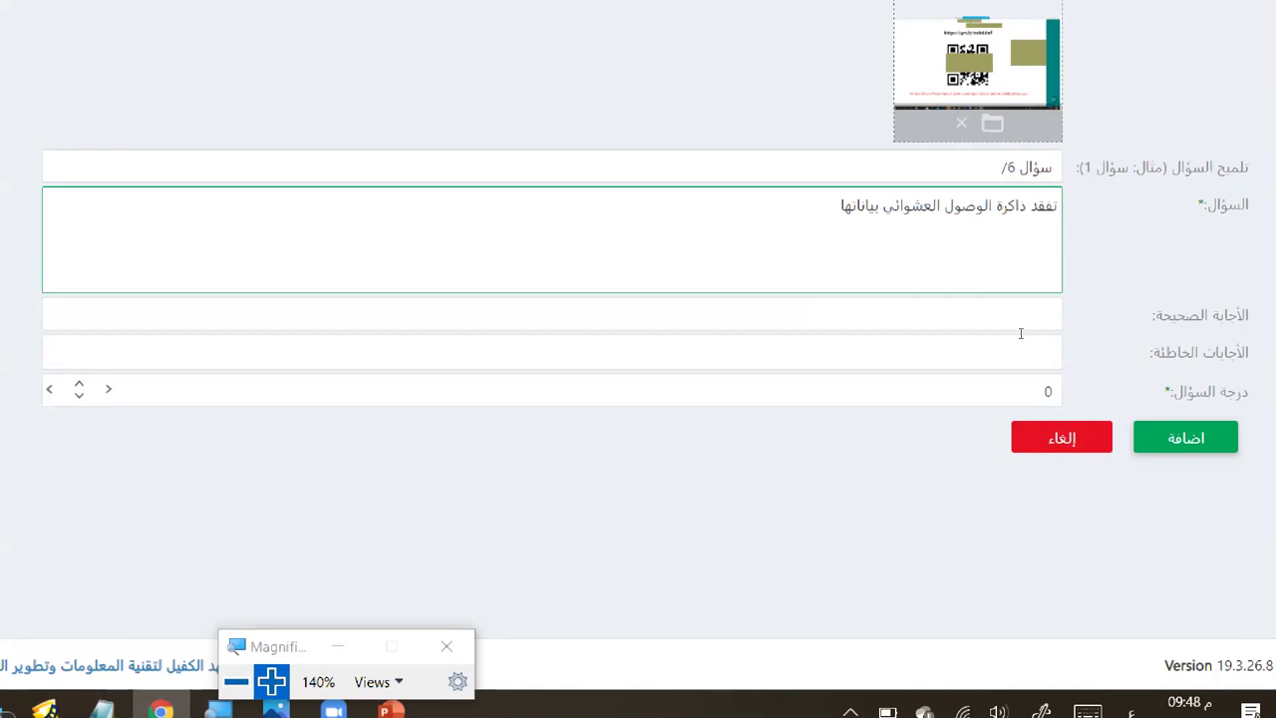
{"action": "type", "text": " عند "}
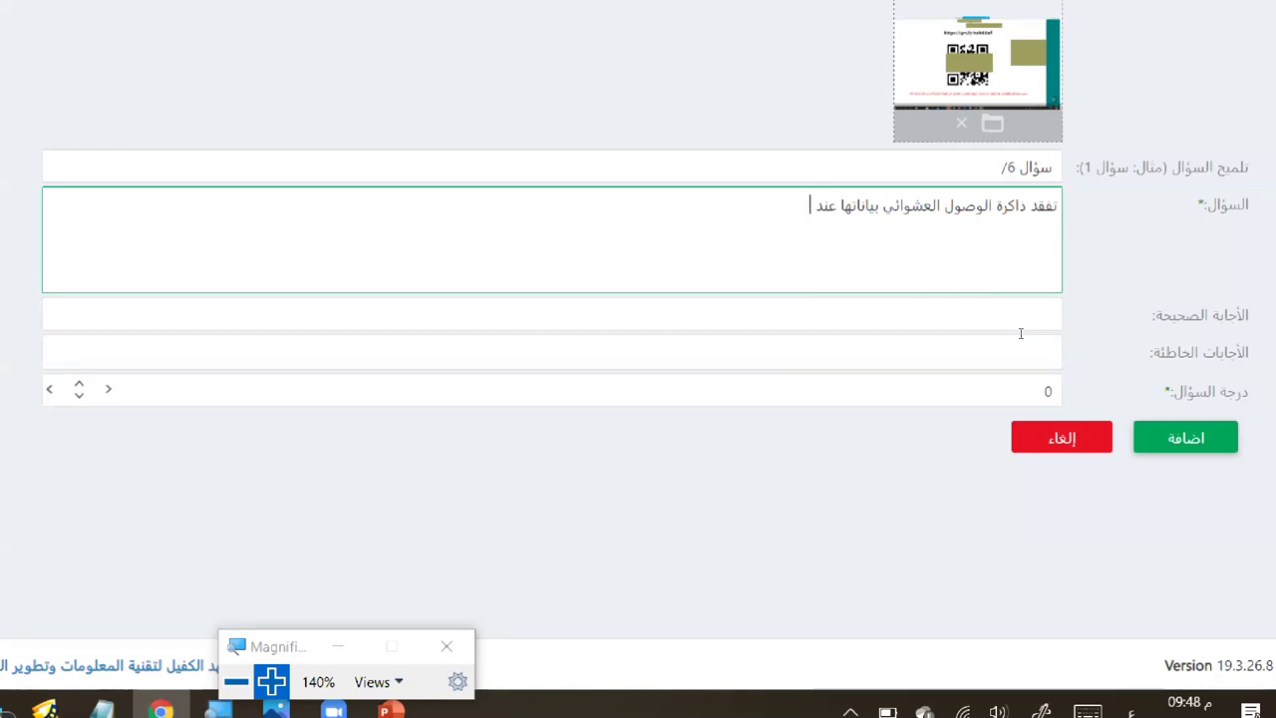
{"action": "type", "text": "انقطاع الطا"}
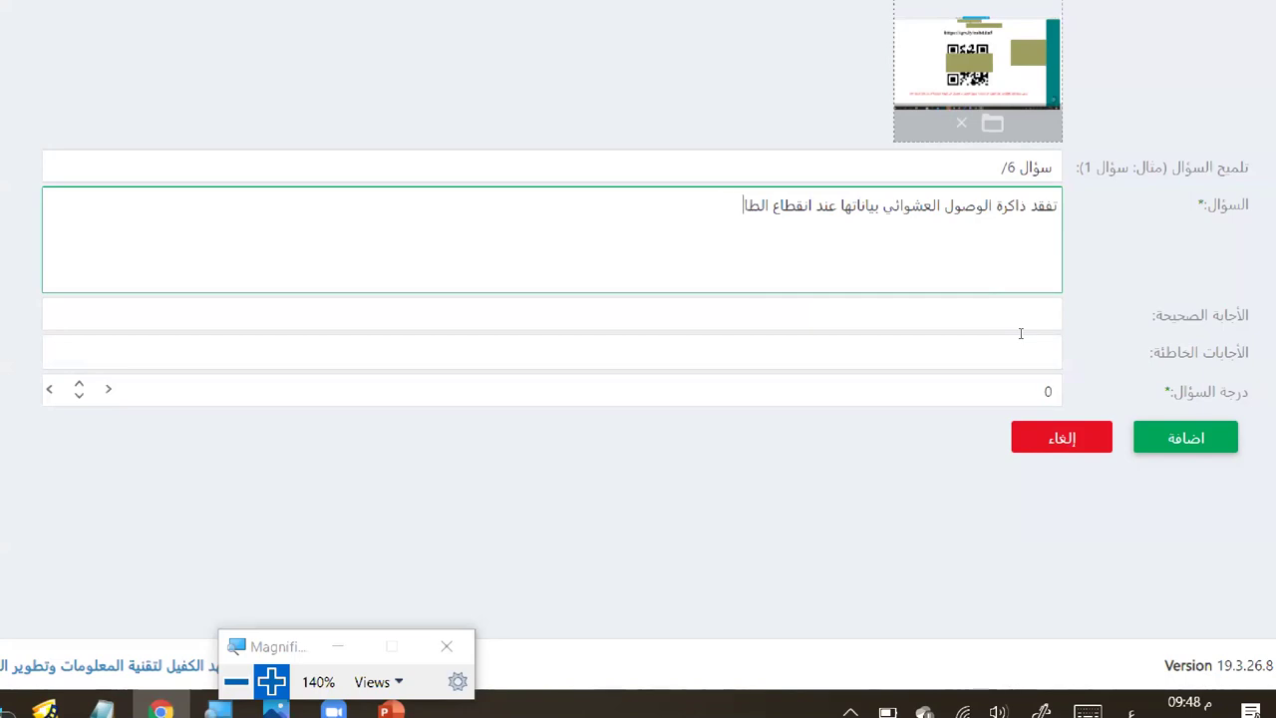
{"action": "type", "text": "قة الكهربا"}
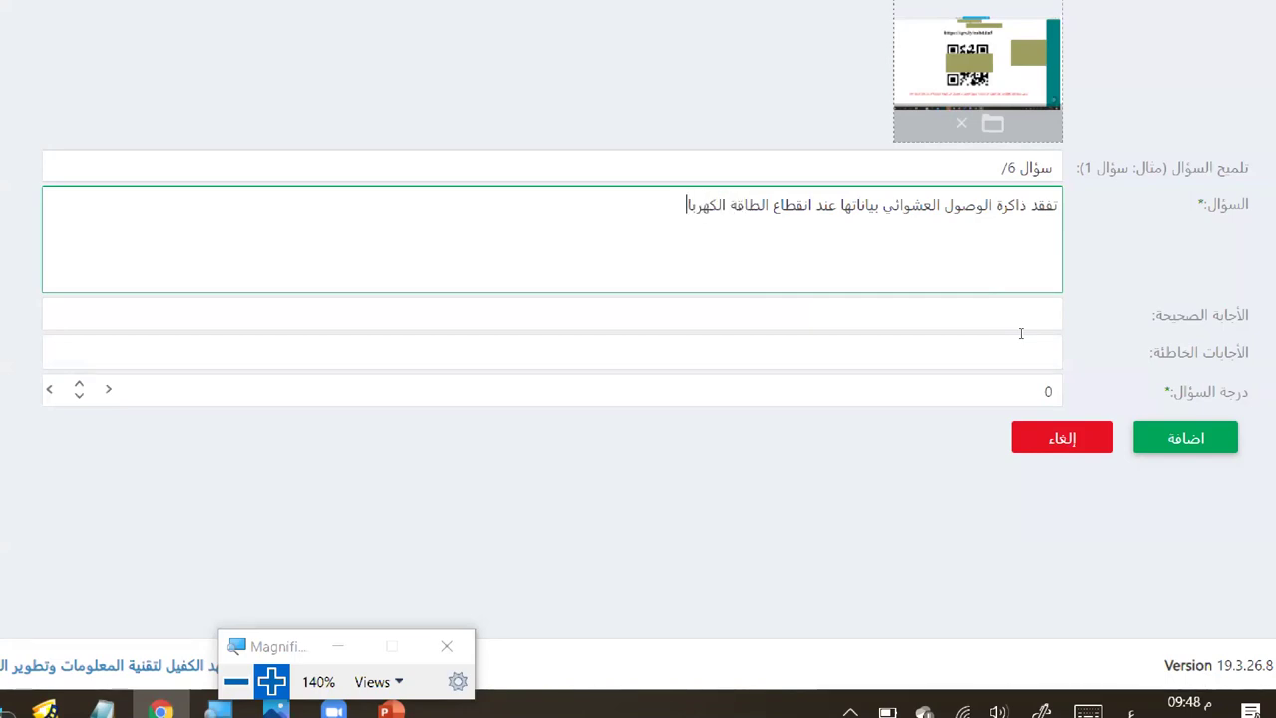
{"action": "type", "text": "ئية؟"}
{"action": "key", "text": "Tab"}
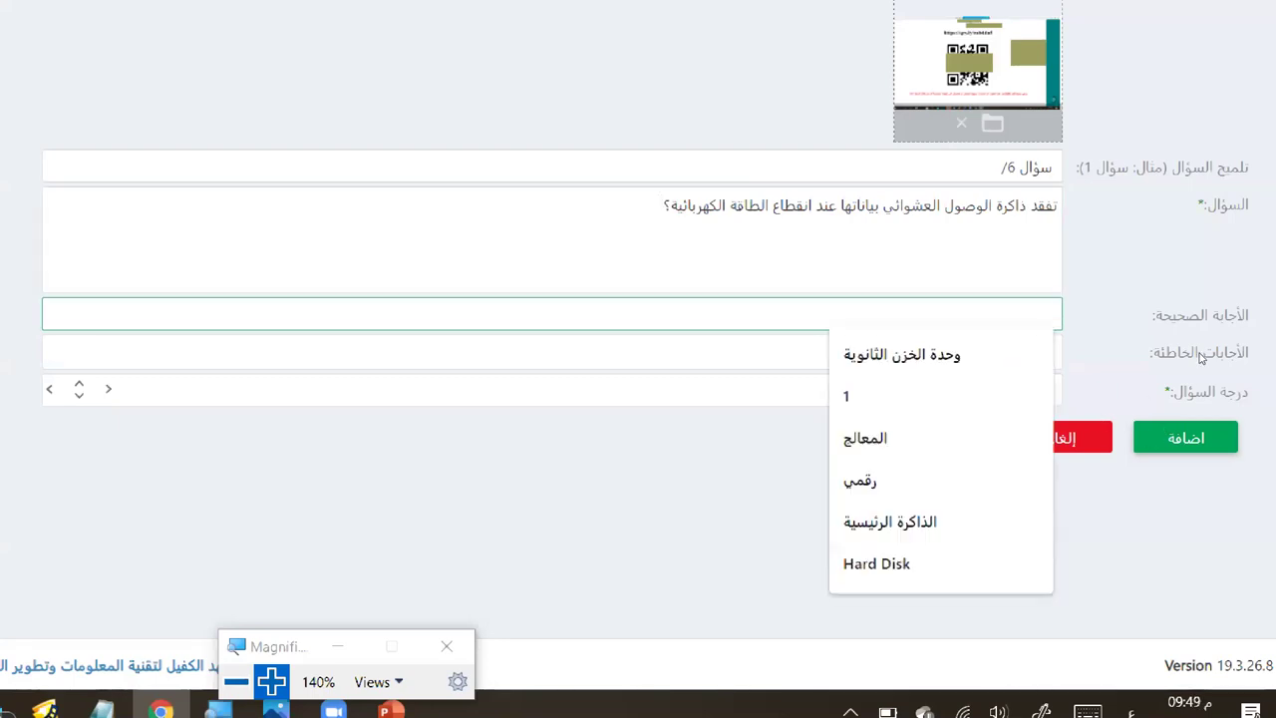
Step: Enter "صح" as the correct answer and "خطأ" as the wrong answer of the single-choice question
{"action": "type", "text": "صح"}
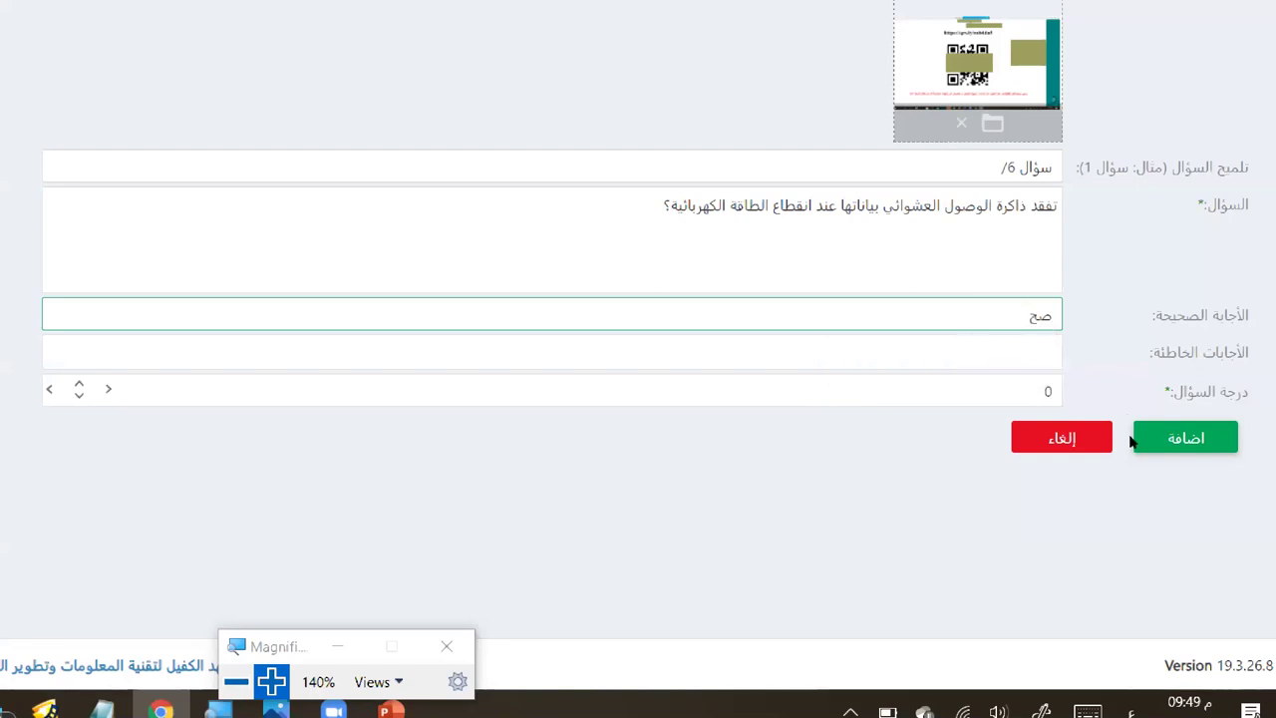
{"action": "key", "text": "Tab"}
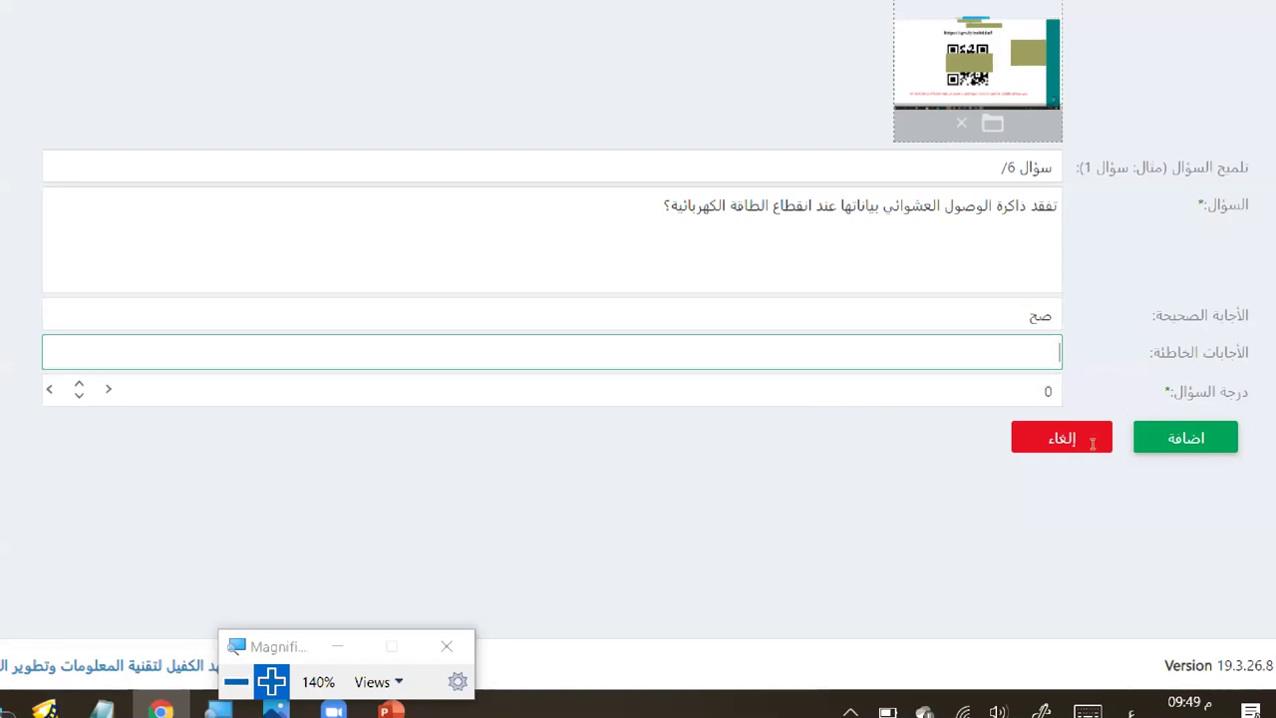
{"action": "type", "text": "خطأ"}
{"action": "key", "text": "Return"}
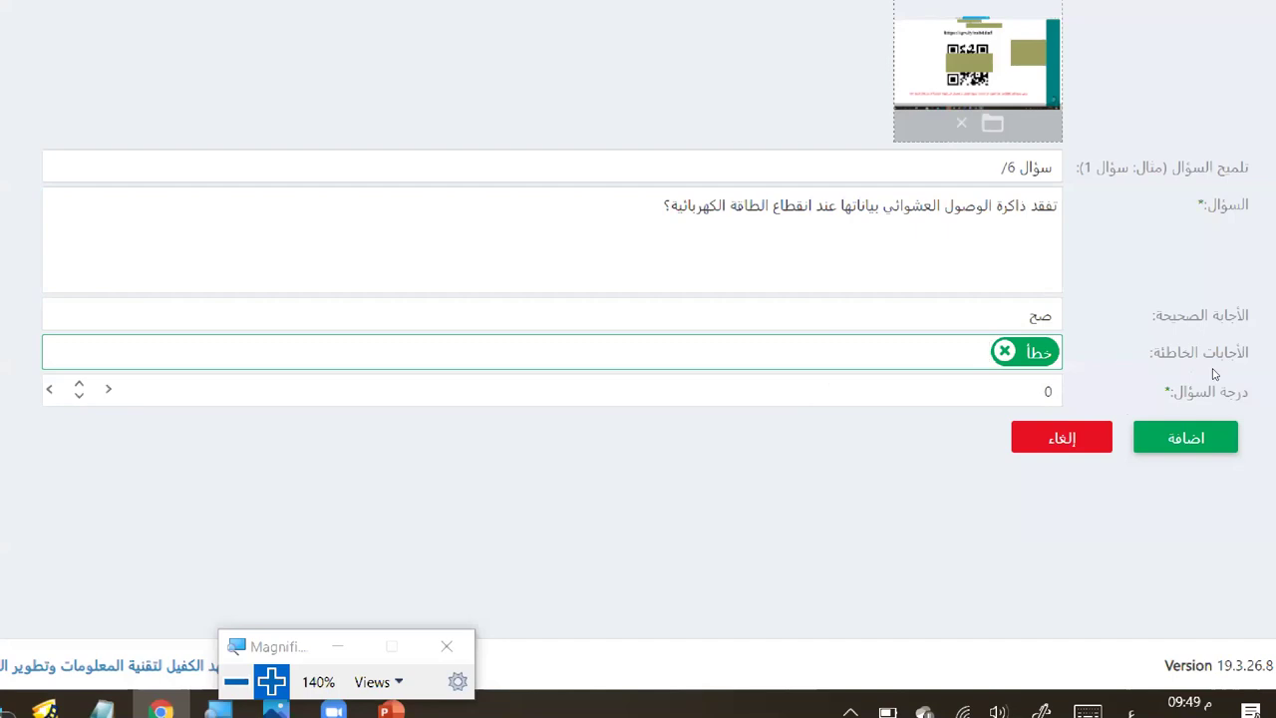
Step: Set the random-access-memory question's grade to 2 and add the question to the exam
{"action": "key", "text": "Tab"}
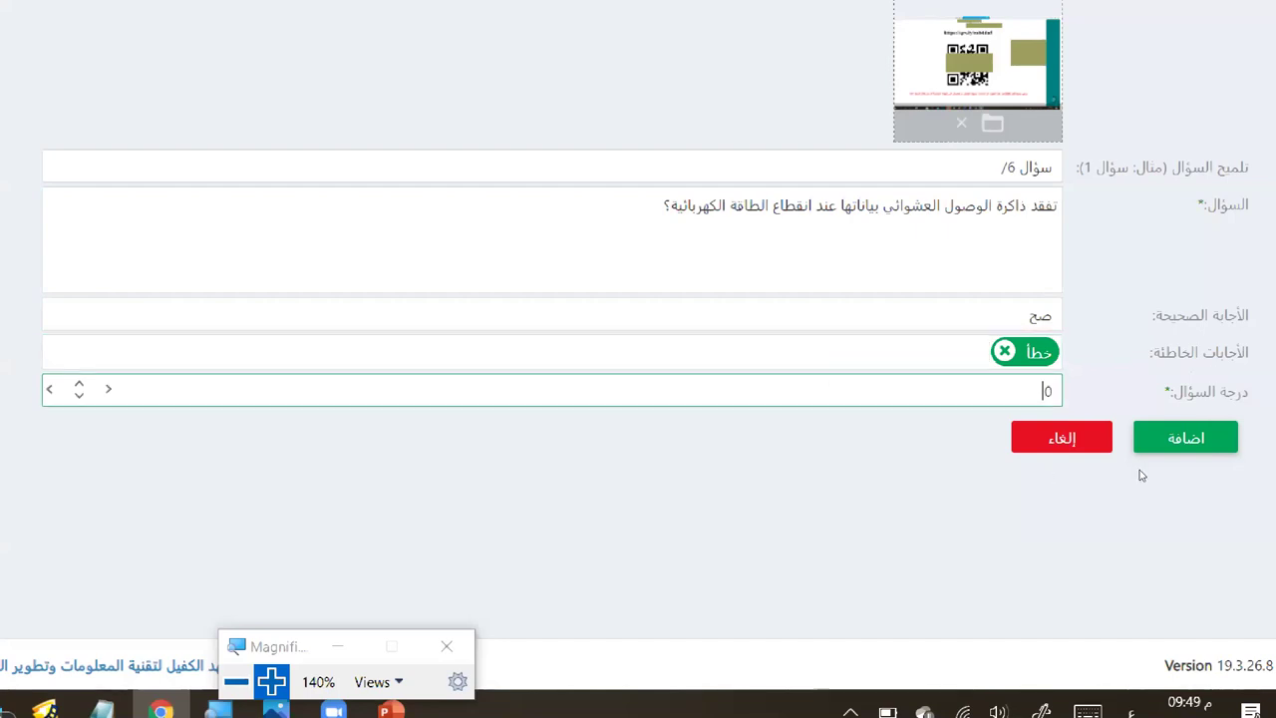
{"action": "type", "text": "2"}
{"action": "key", "text": "Return"}
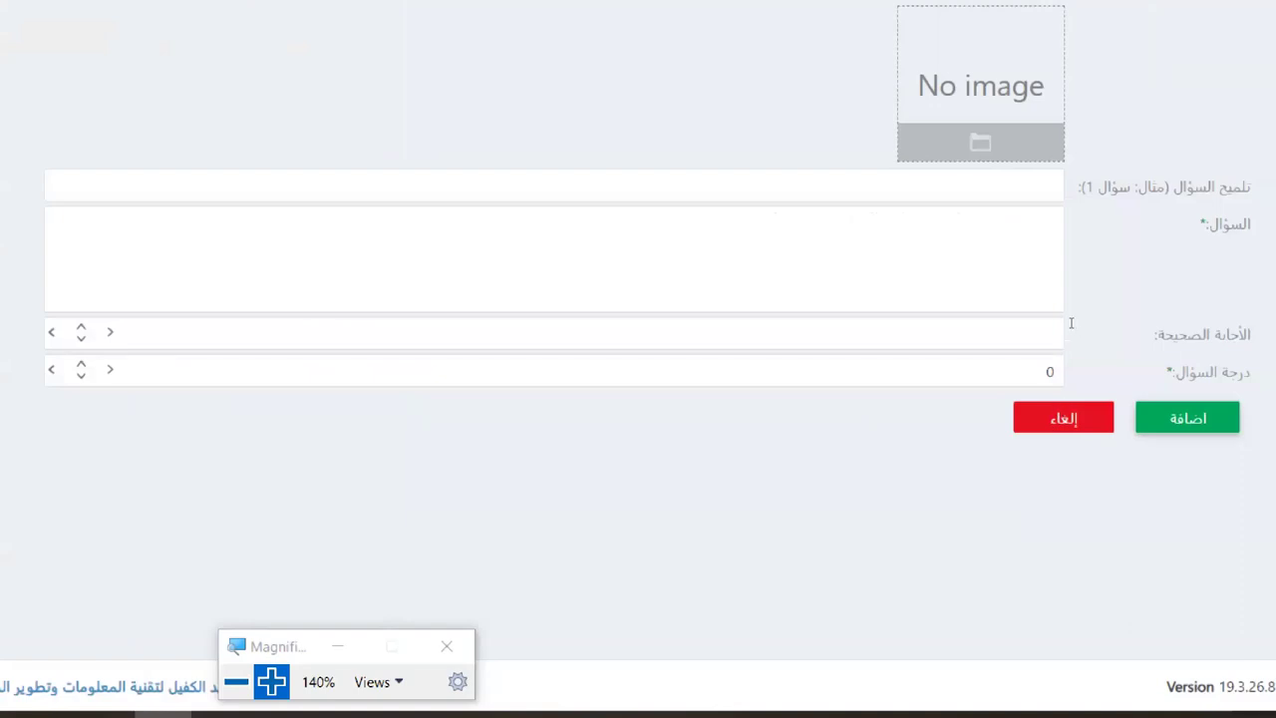
Step: Enter "سؤال 7/" as the hint of the new numeric fill-in-the-blank question
{"action": "left_click", "coordinate": [877, 186]}
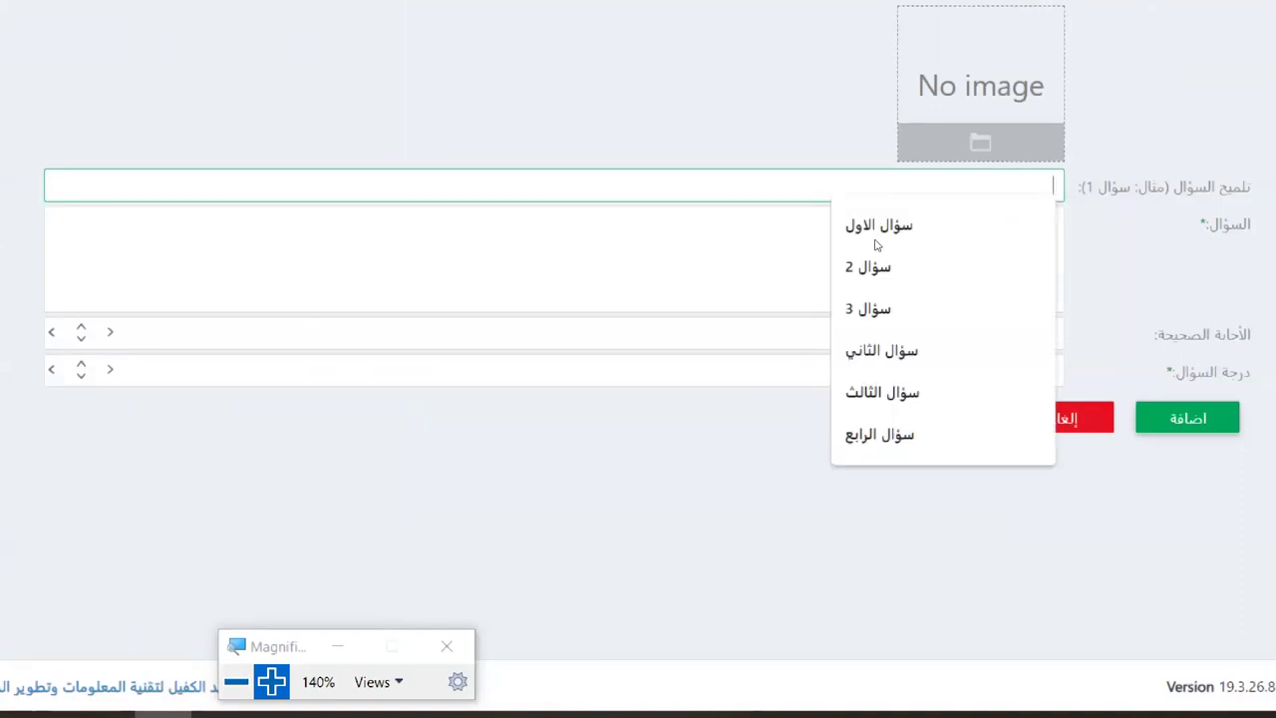
{"action": "type", "text": "سؤ"}
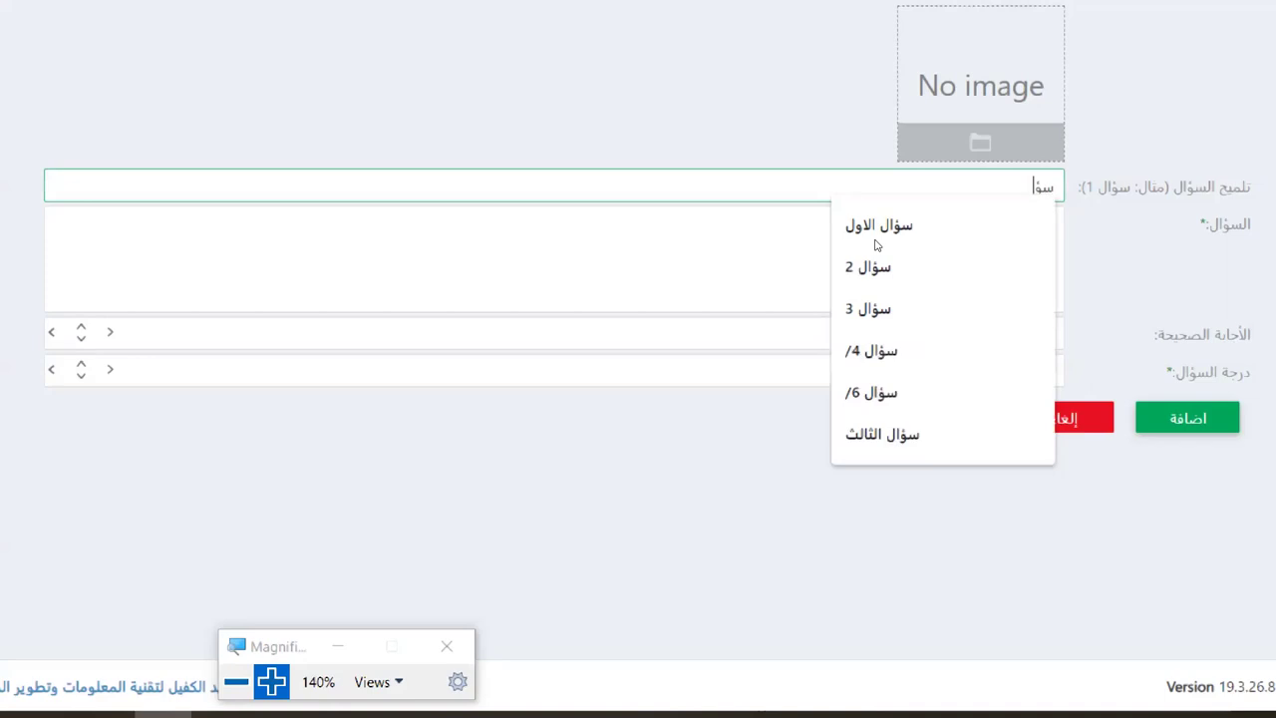
{"action": "type", "text": "ال 6"}
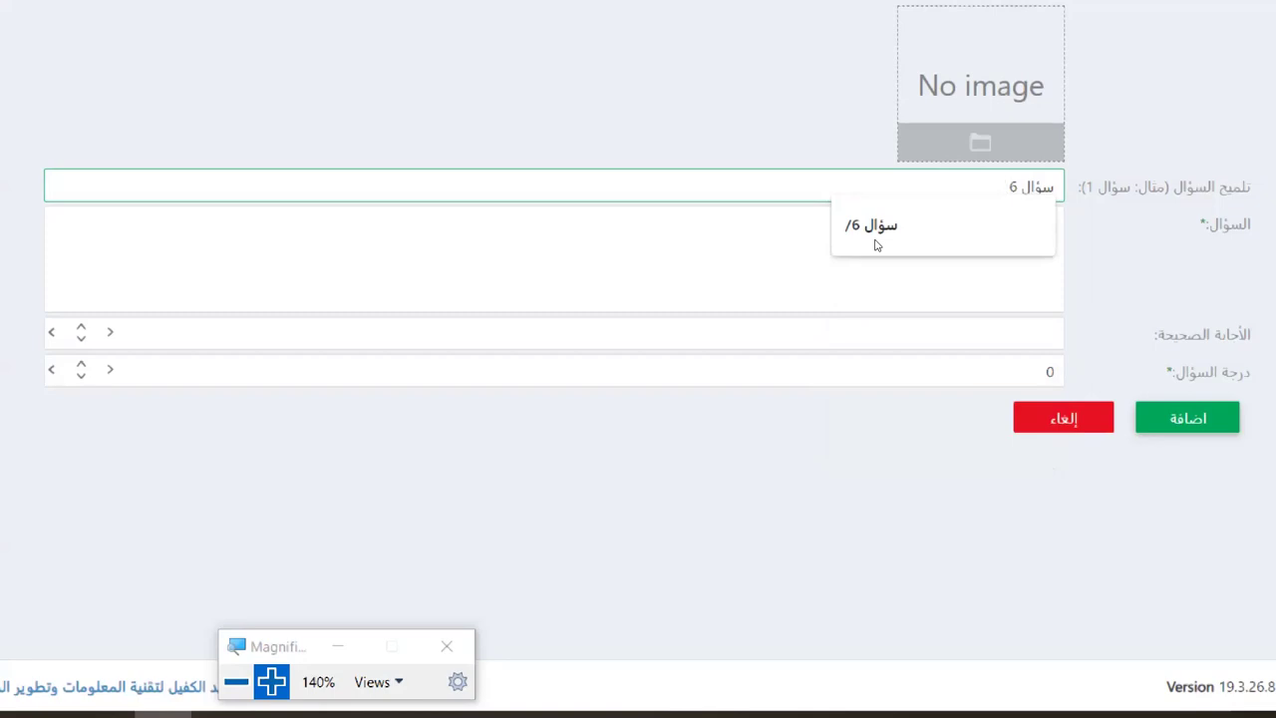
{"action": "key", "text": "BackSpace"}
{"action": "type", "text": "7"}
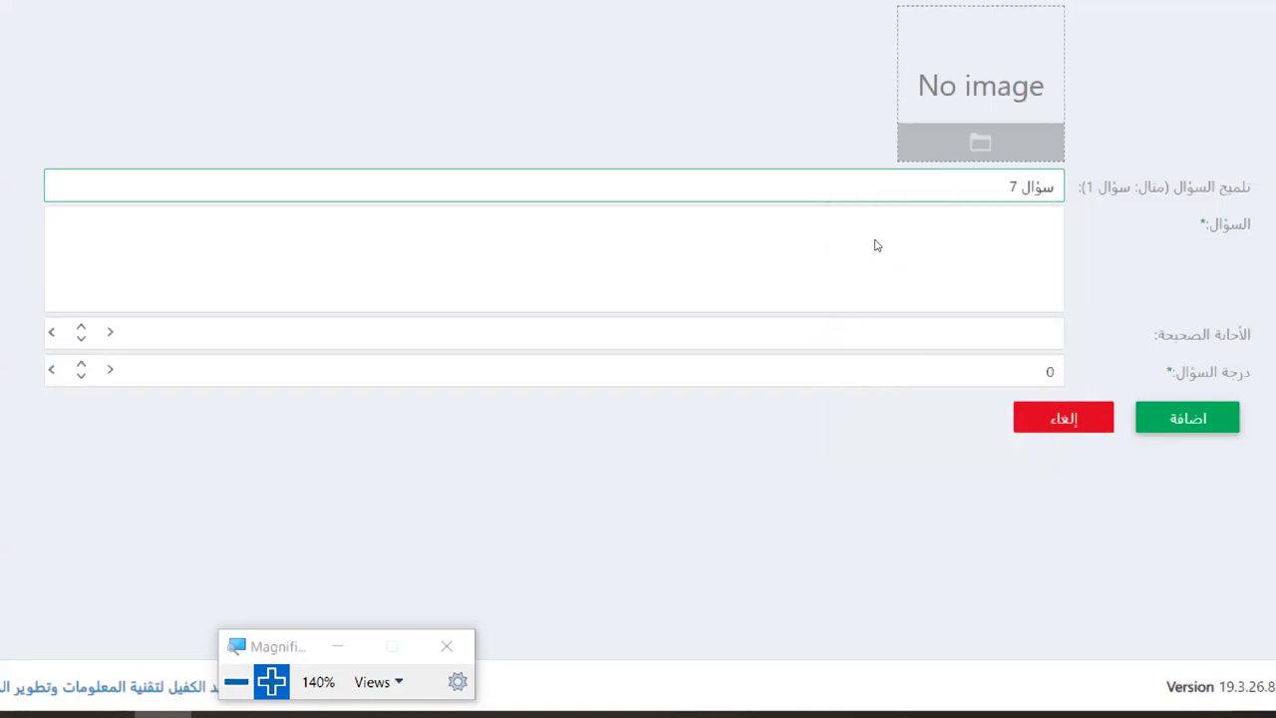
{"action": "type", "text": "/"}
Step: Enter the numeric question's text "حجم وحدة الذاكرة المخبئة هو" followed by a dotted blank and a question mark
{"action": "left_click", "coordinate": [1042, 305]}
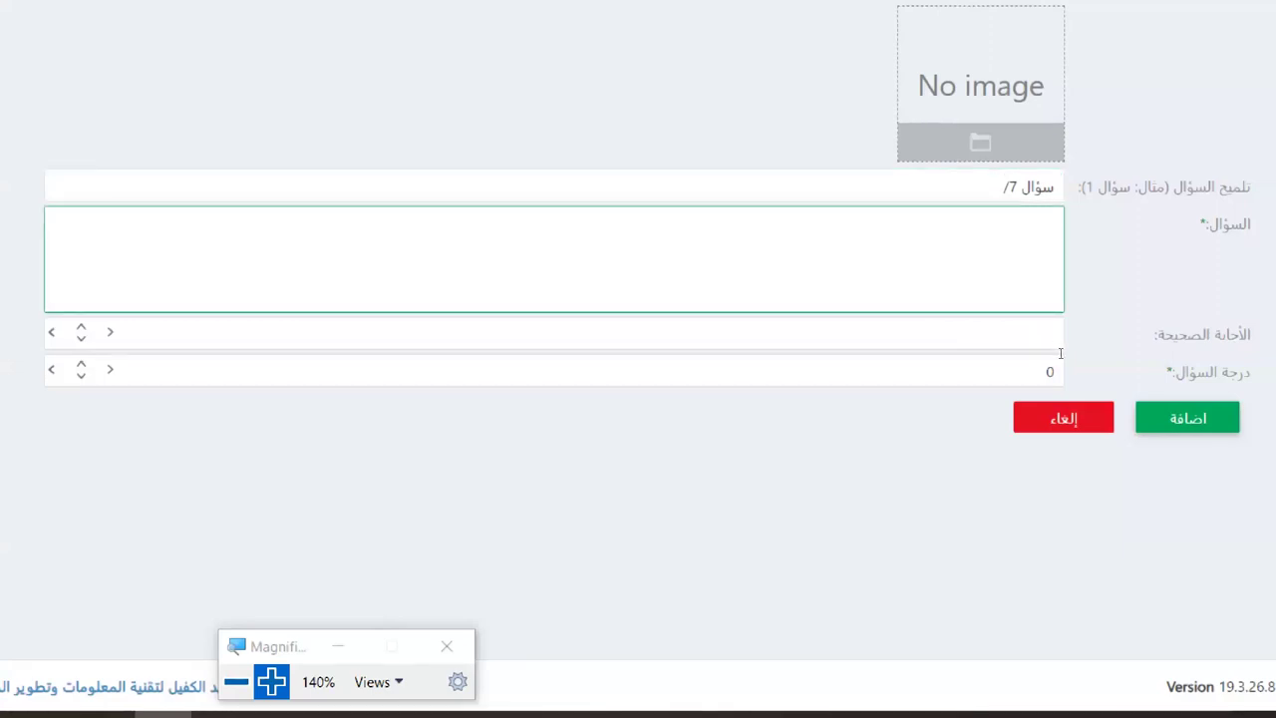
{"action": "type", "text": "حجم وحدة الذاكرة المخبئة "}
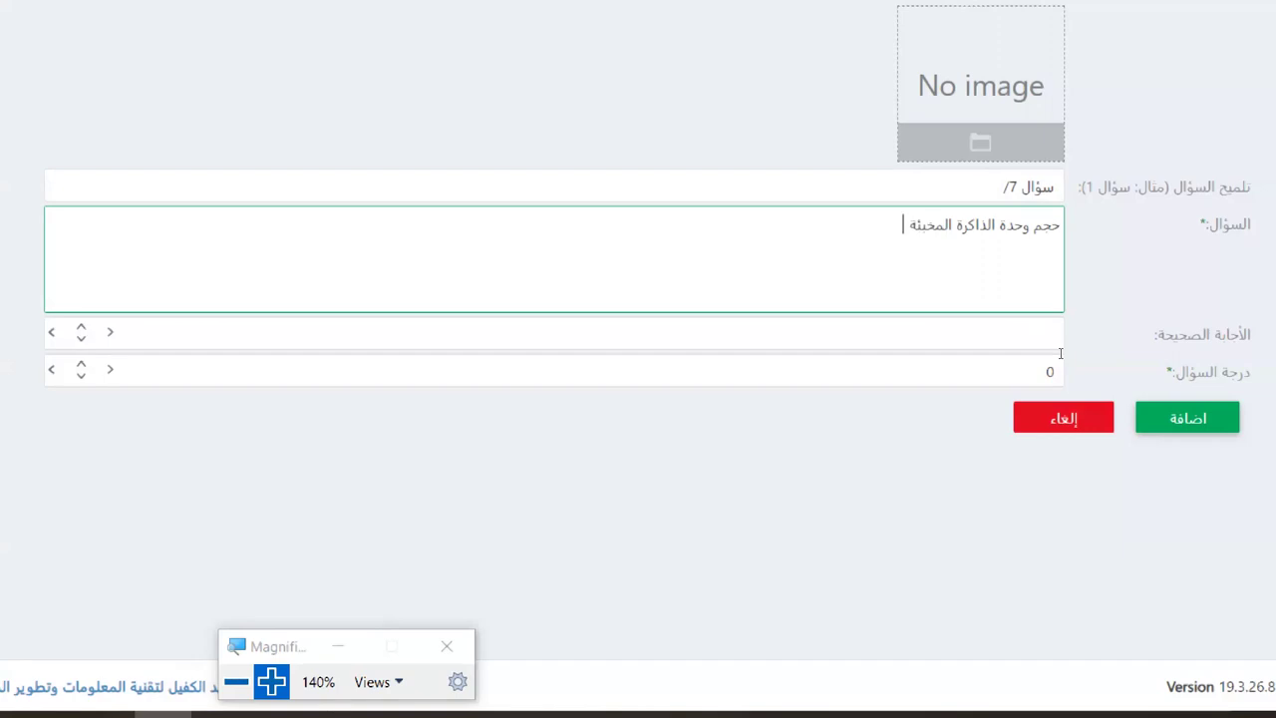
{"action": "type", "text": "هو ....................................؟"}
Step: Set the numeric question's correct answer to 256 and its grade to 2, and add it to the exam
{"action": "left_click", "coordinate": [912, 348]}
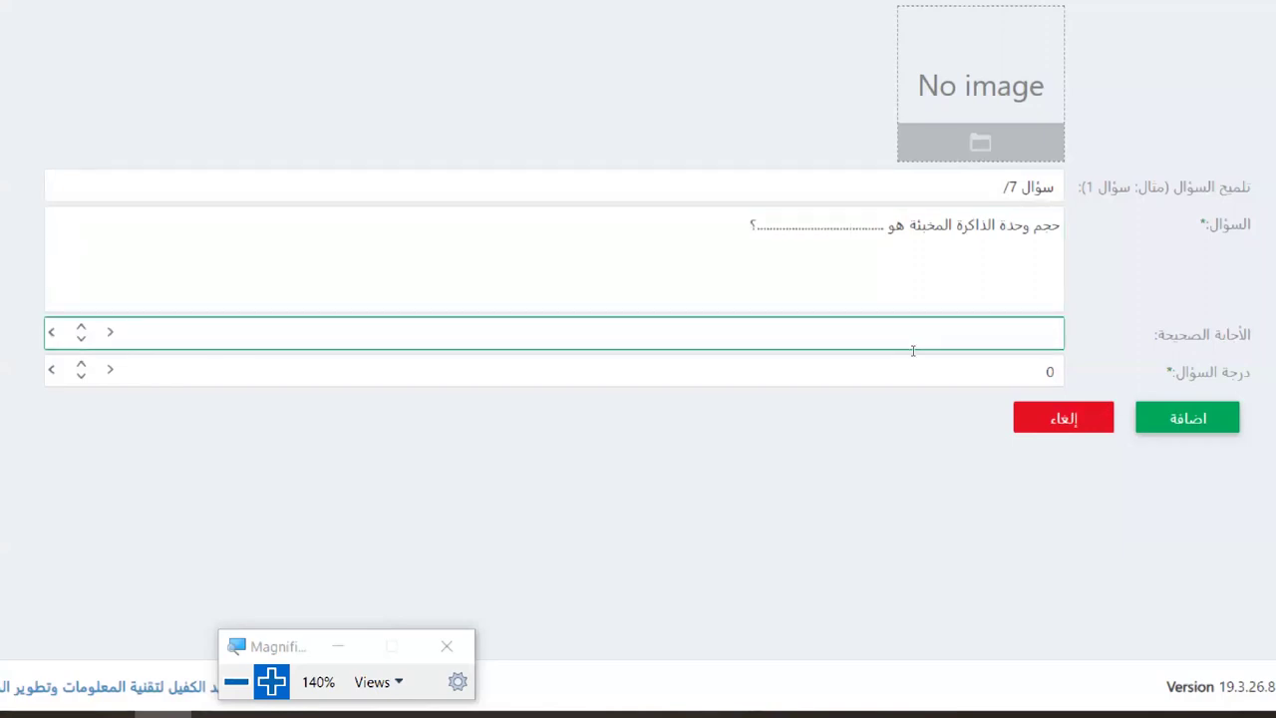
{"action": "type", "text": "256"}
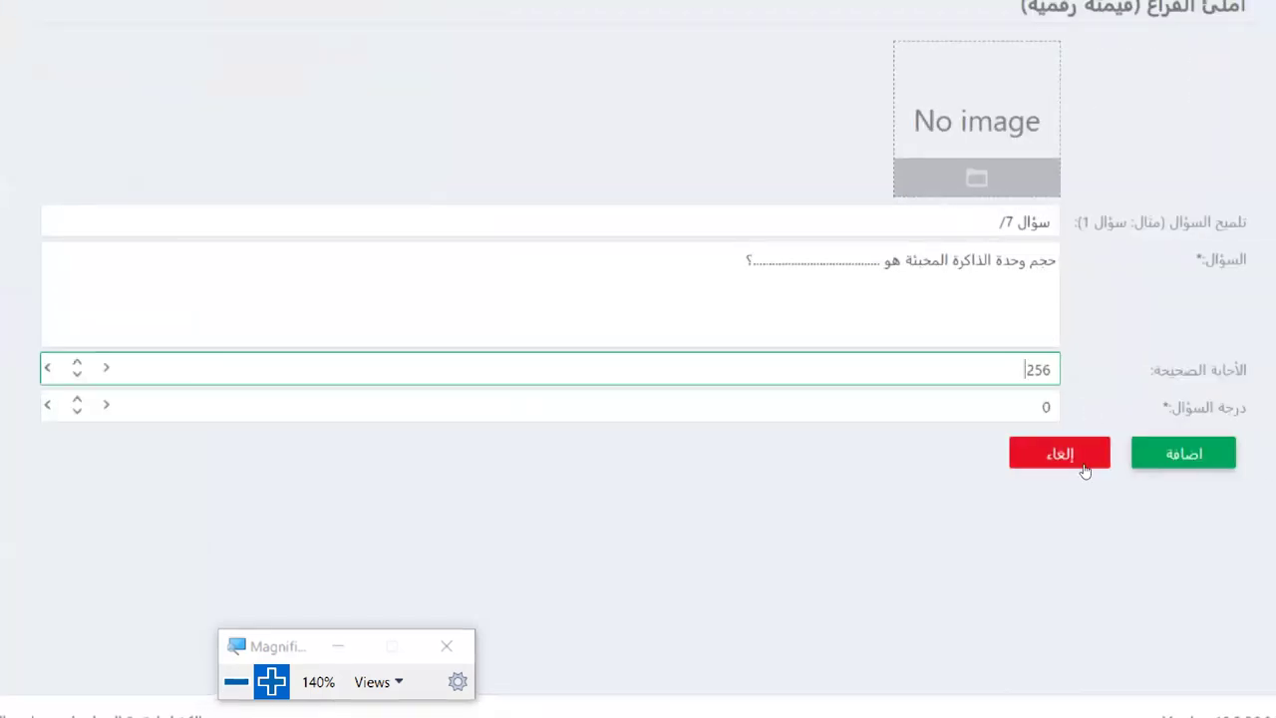
{"action": "key", "text": "Tab"}
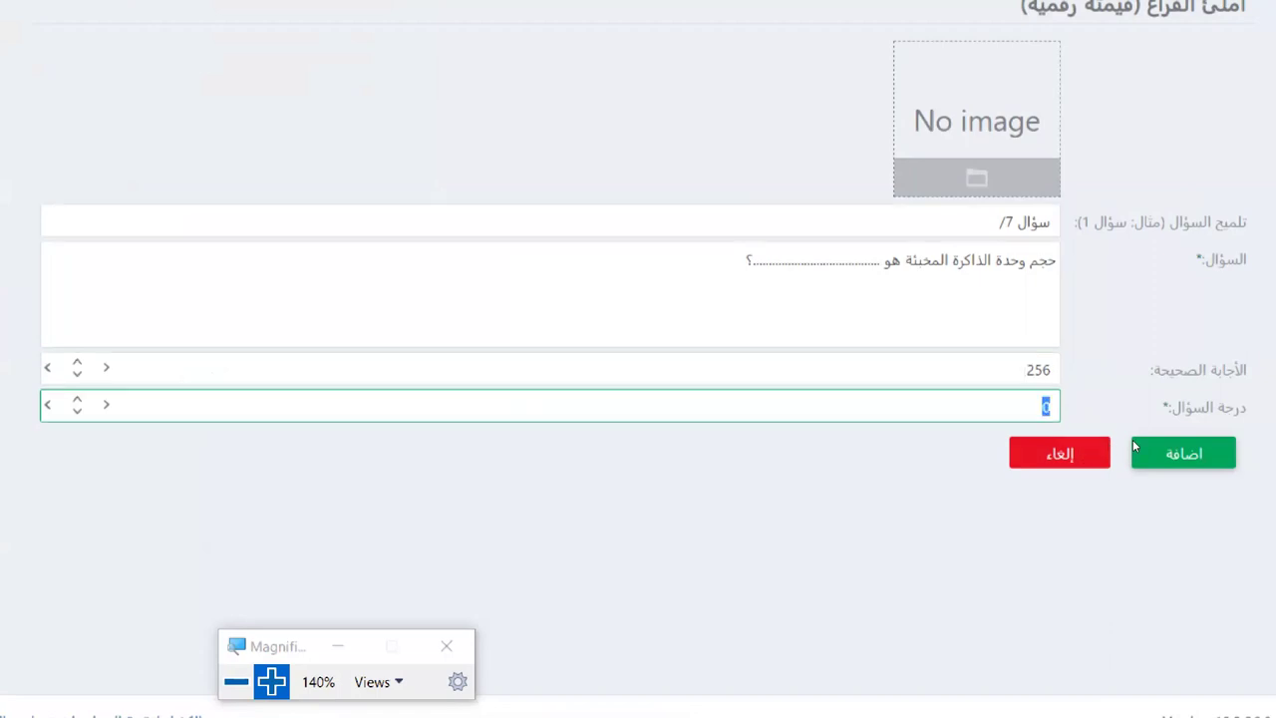
{"action": "type", "text": "2"}
{"action": "left_click", "coordinate": [1209, 475]}
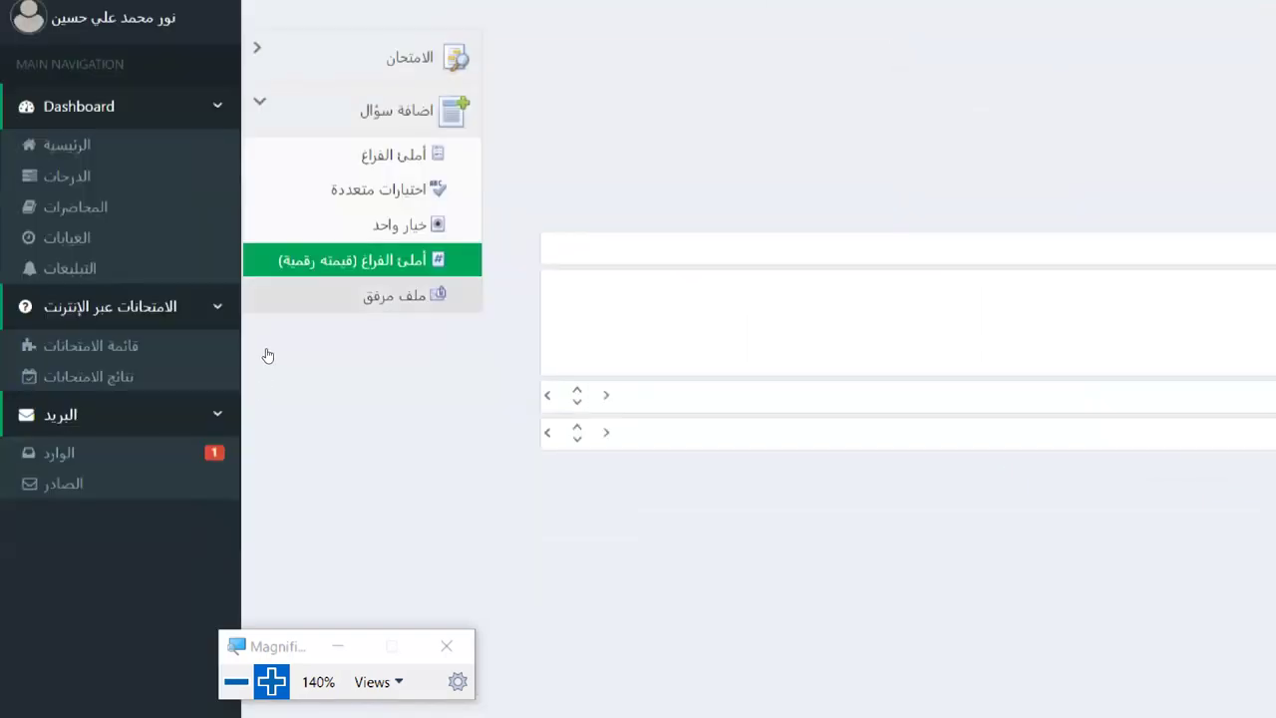
Step: Start a new attached-file question (ملف مرفق) and enter "سؤال 8/" as its hint
{"action": "left_click", "coordinate": [267, 354]}
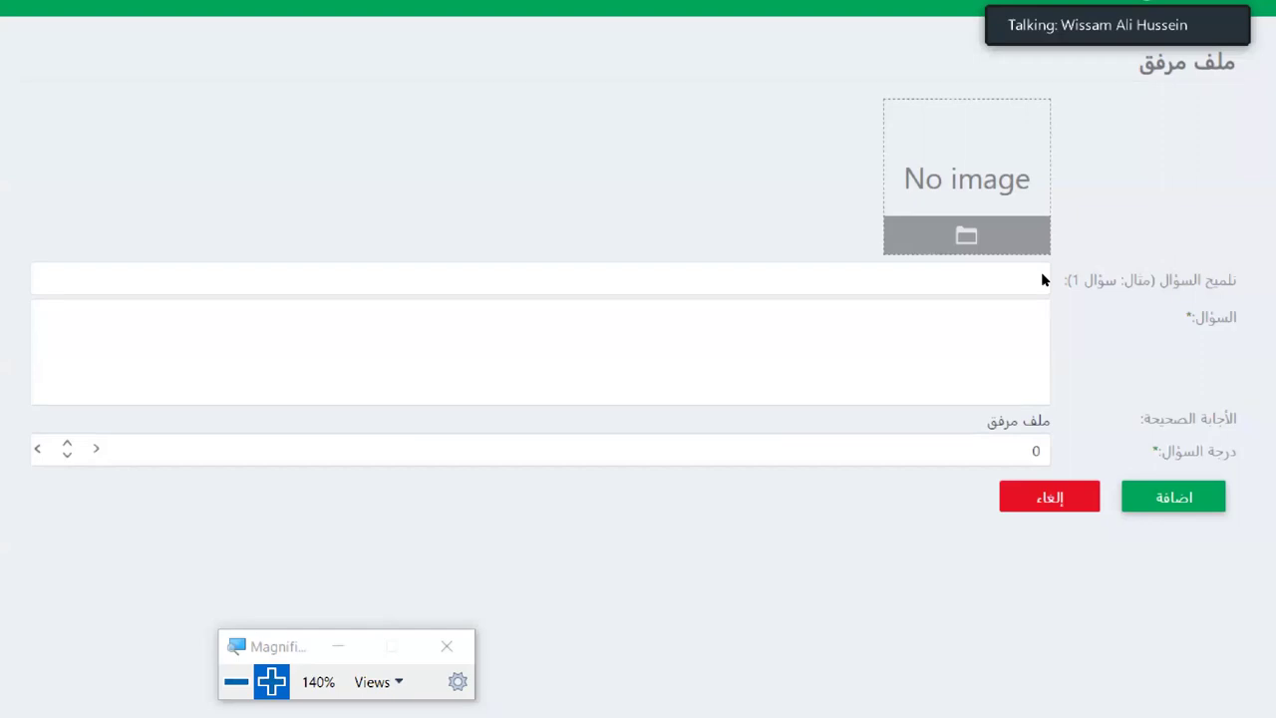
{"action": "left_click", "coordinate": [957, 279]}
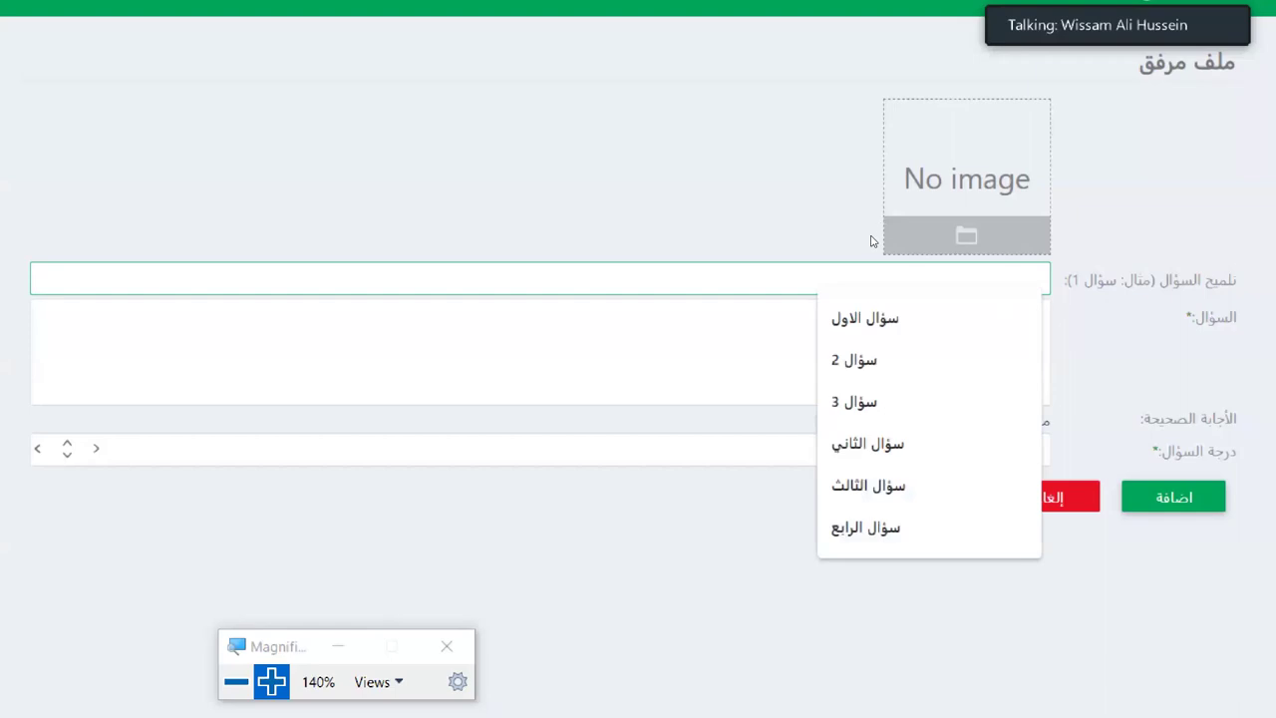
{"action": "type", "text": "سؤال "}
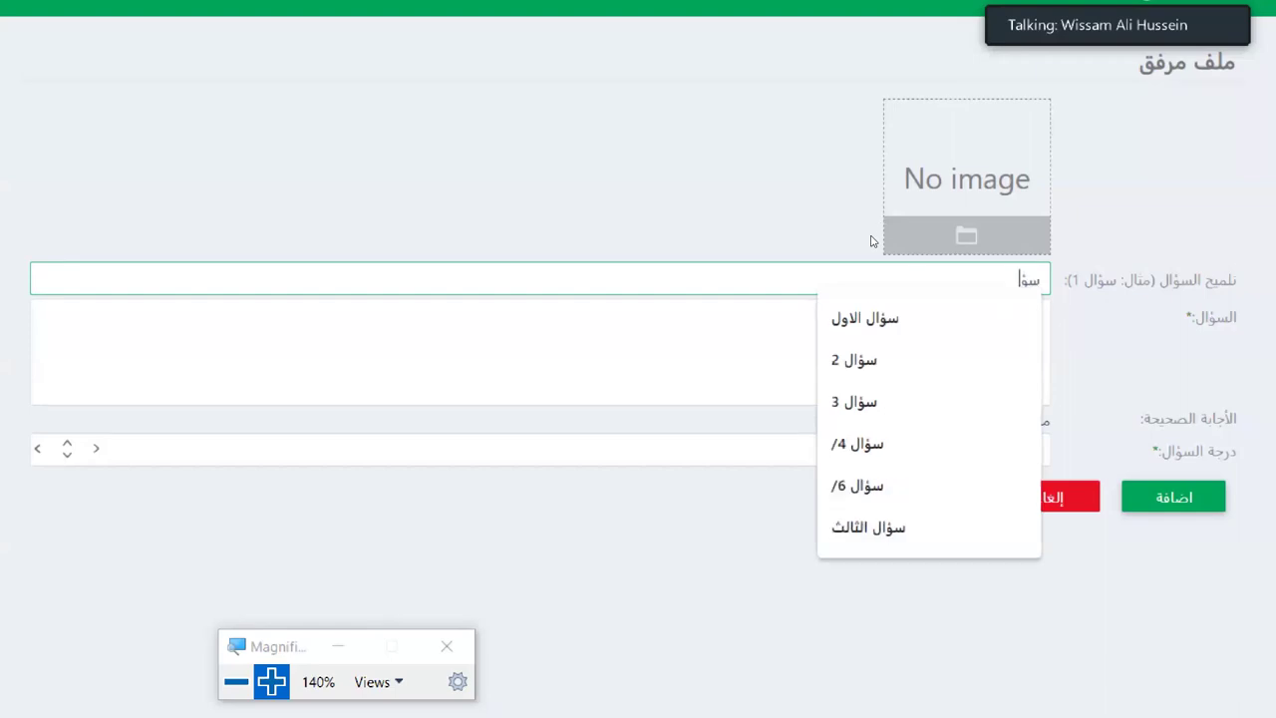
{"action": "type", "text": "8"}
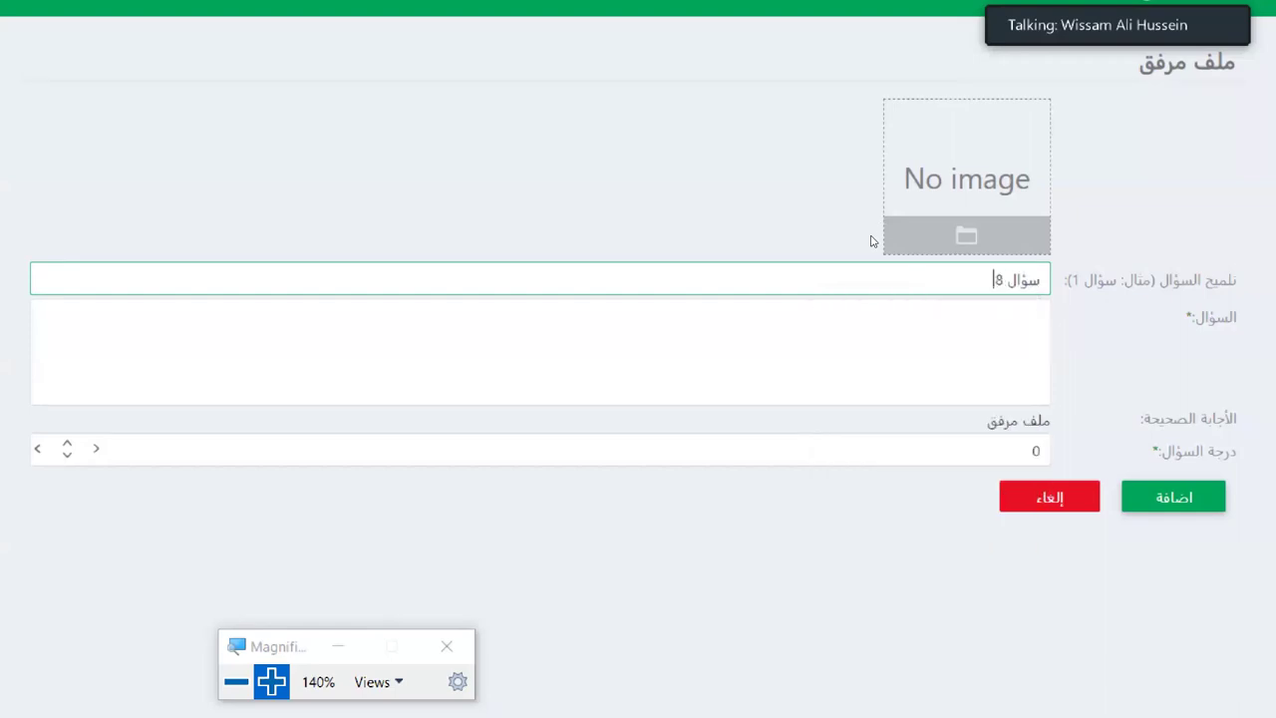
{"action": "type", "text": "/"}
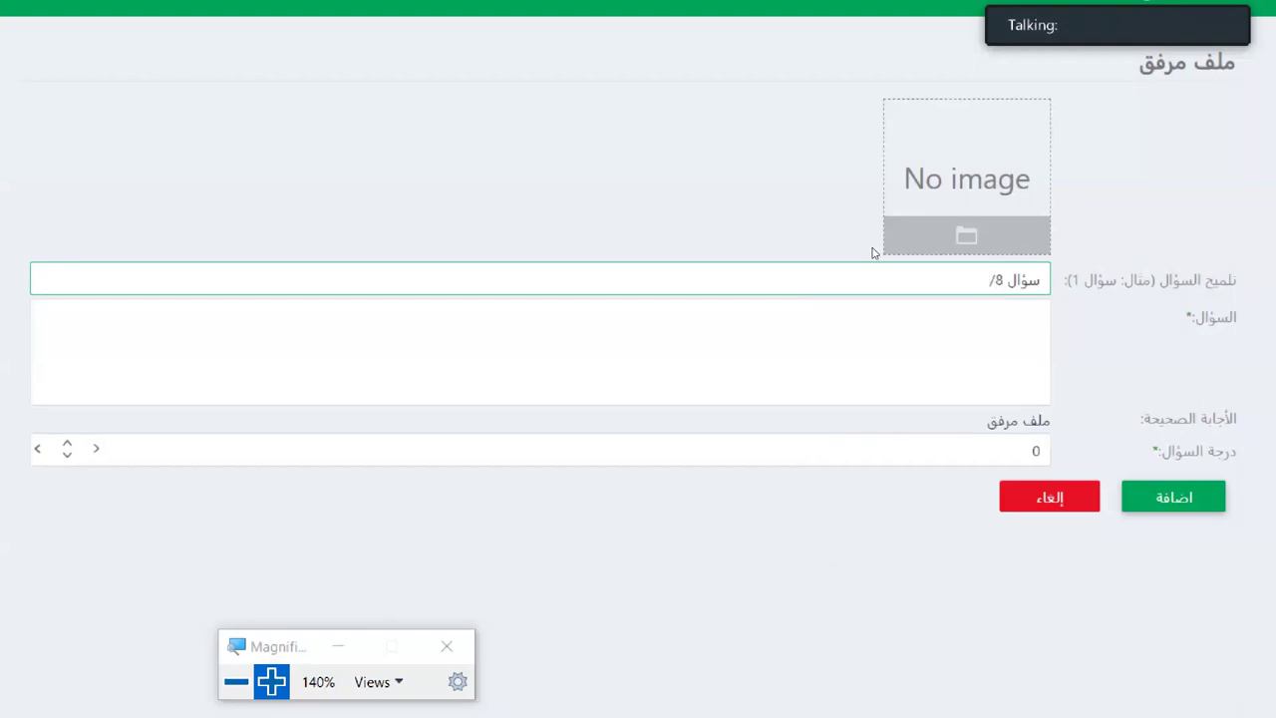
Step: Enter the question text "اكتب تقريرا عن الطابعات على ان لا يتجاوز (10) صفحات؟" for the attached-file question
{"action": "left_click", "coordinate": [794, 305]}
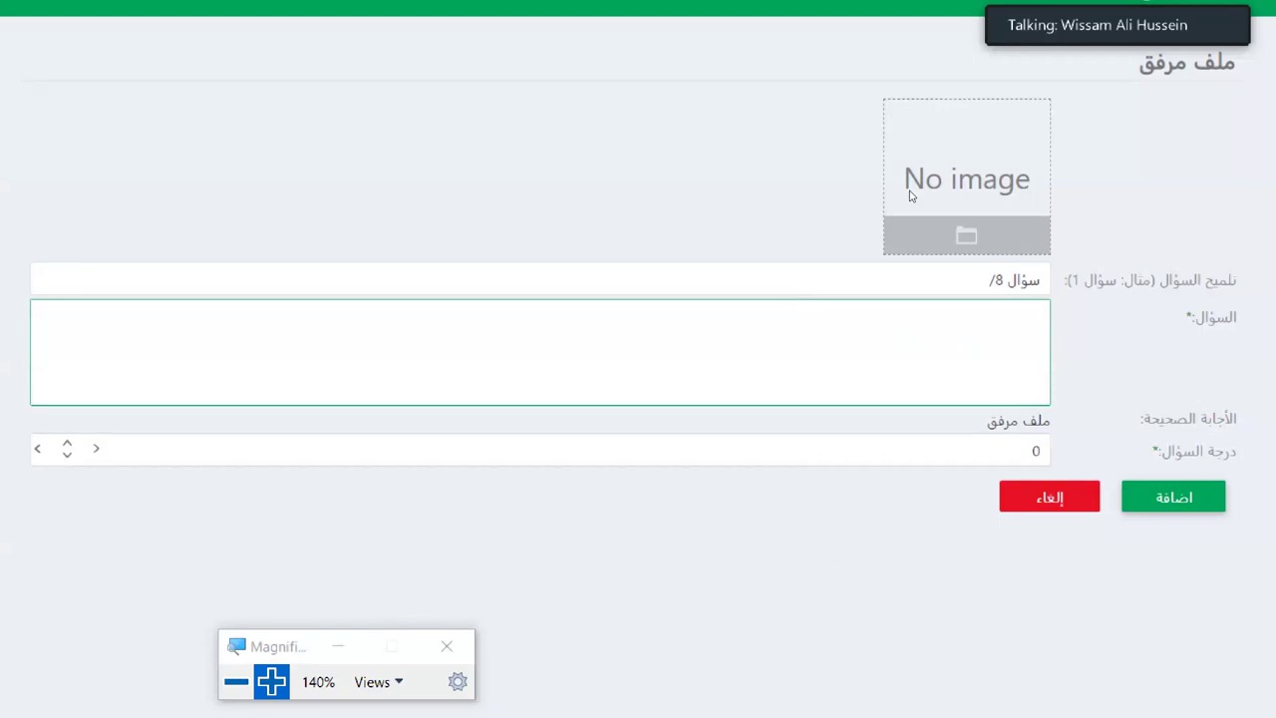
{"action": "type", "text": "اكتب ت"}
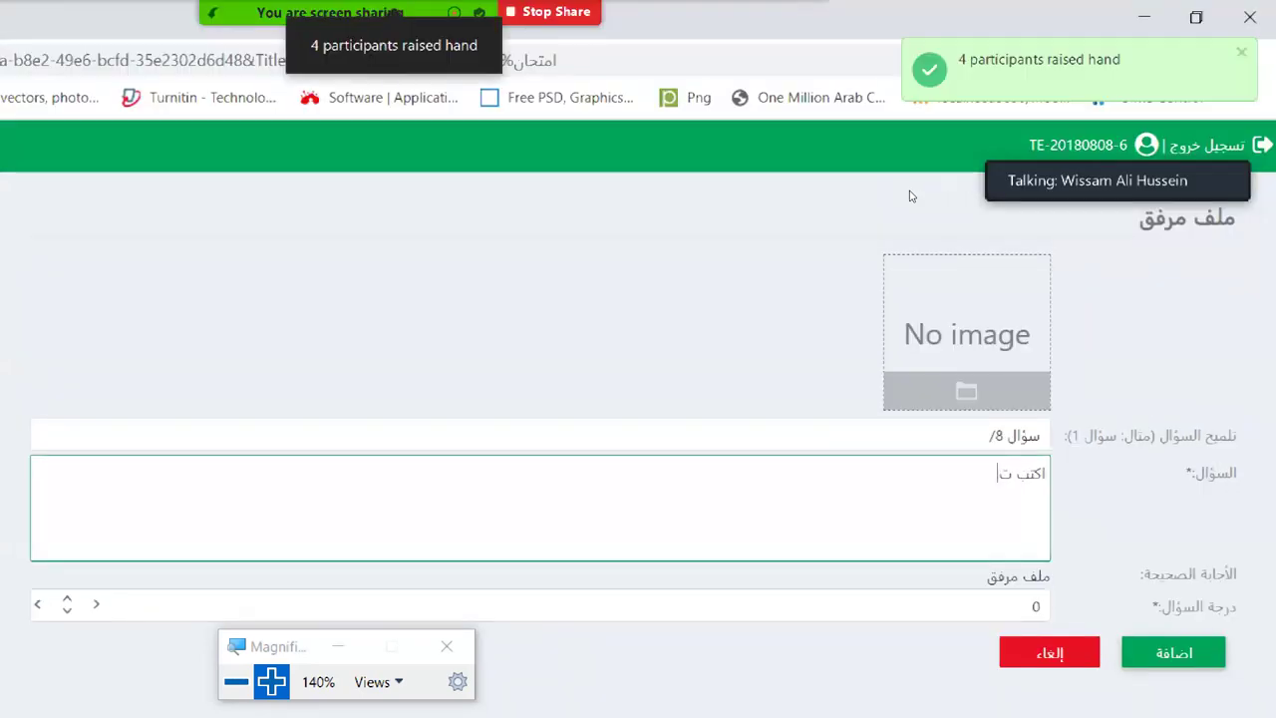
{"action": "type", "text": "قريرا"}
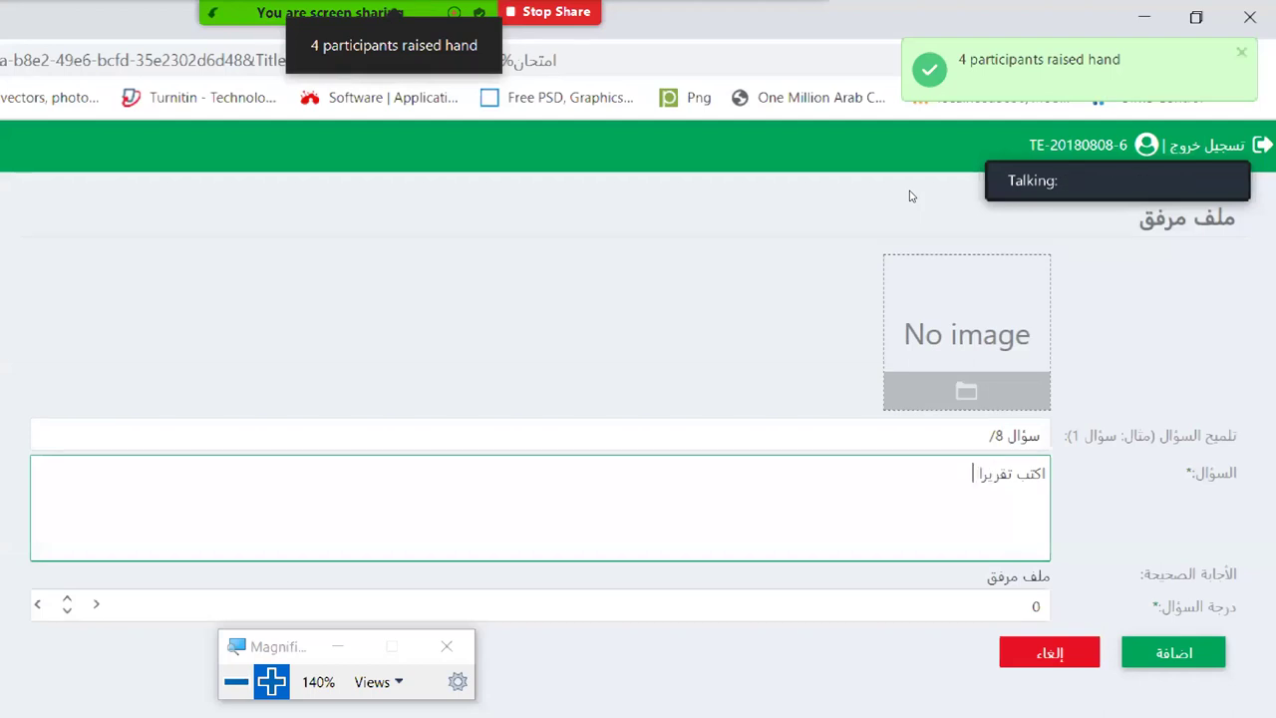
{"action": "type", "text": " عن الطاب"}
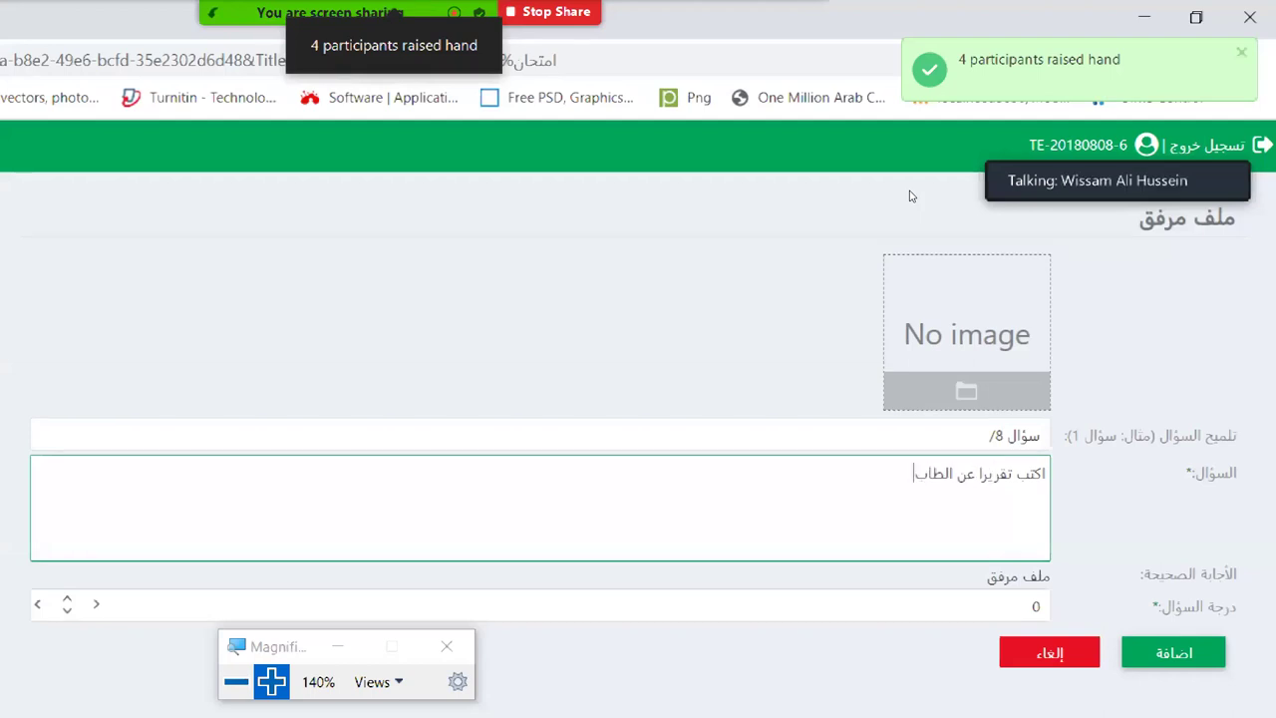
{"action": "type", "text": "عات"}
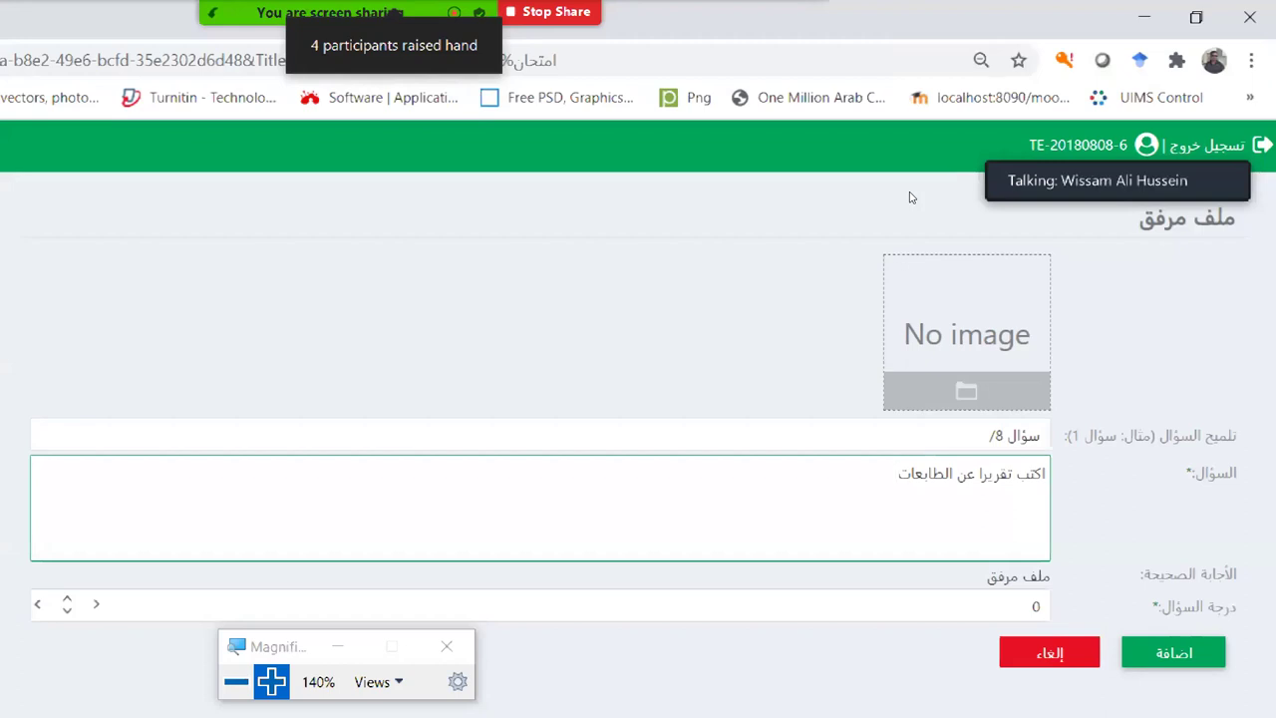
{"action": "type", "text": " على ان لا"}
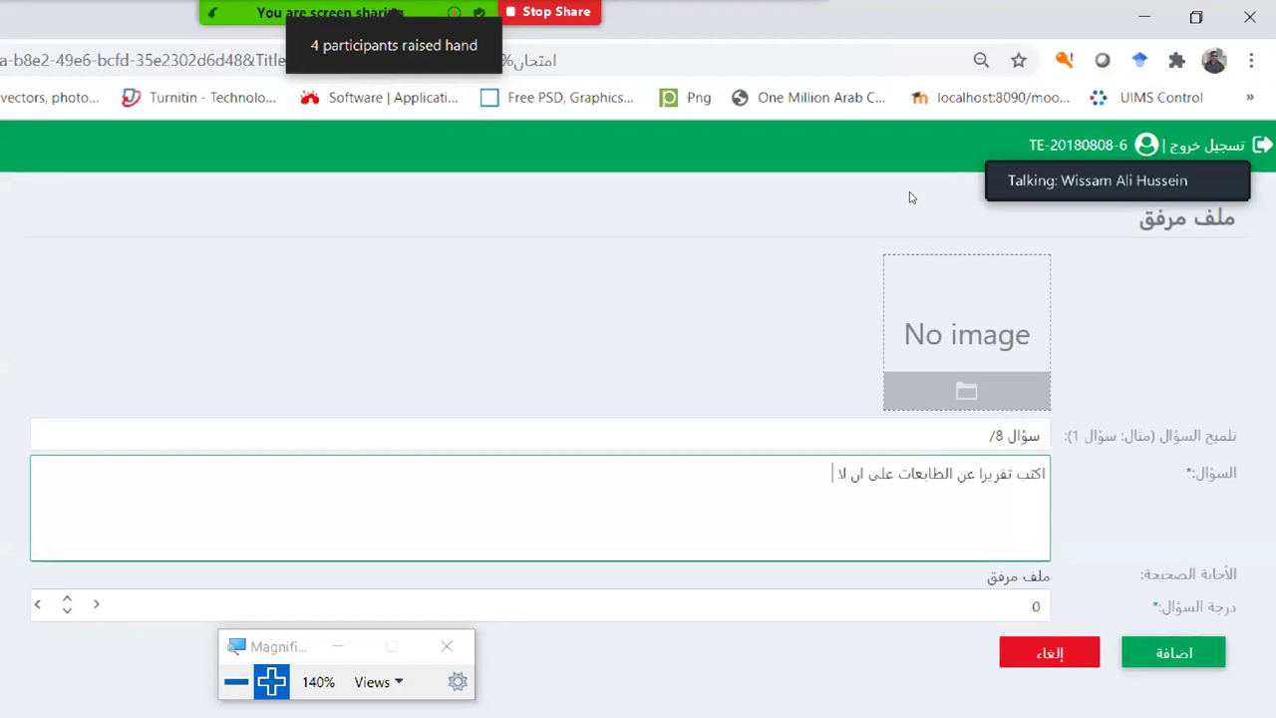
{"action": "type", "text": " يت"}
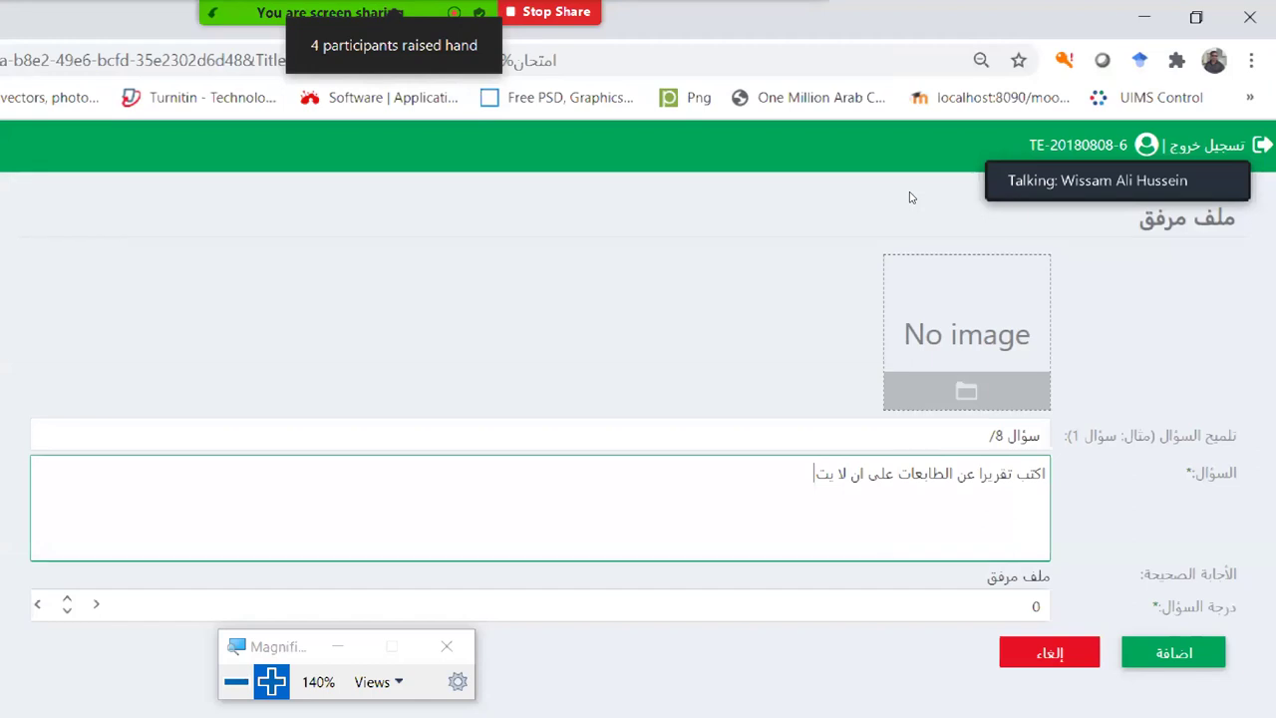
{"action": "type", "text": "جاوز"}
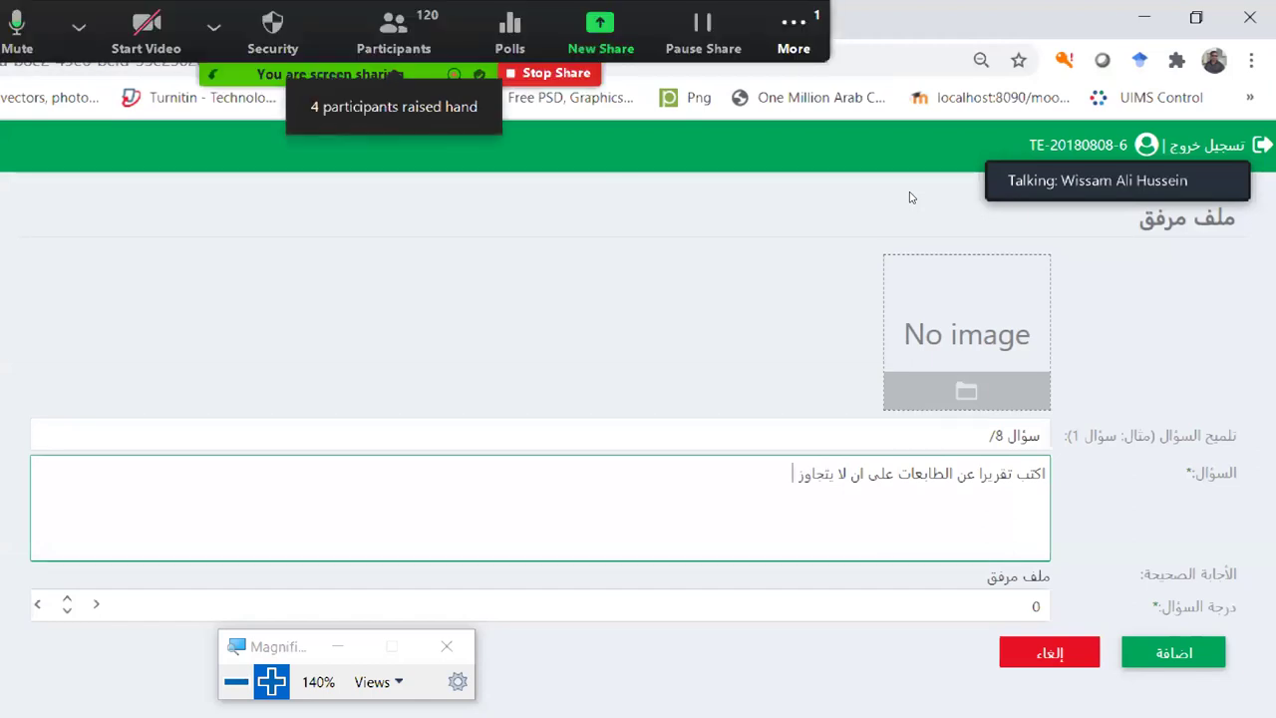
{"action": "type", "text": " (10) صف"}
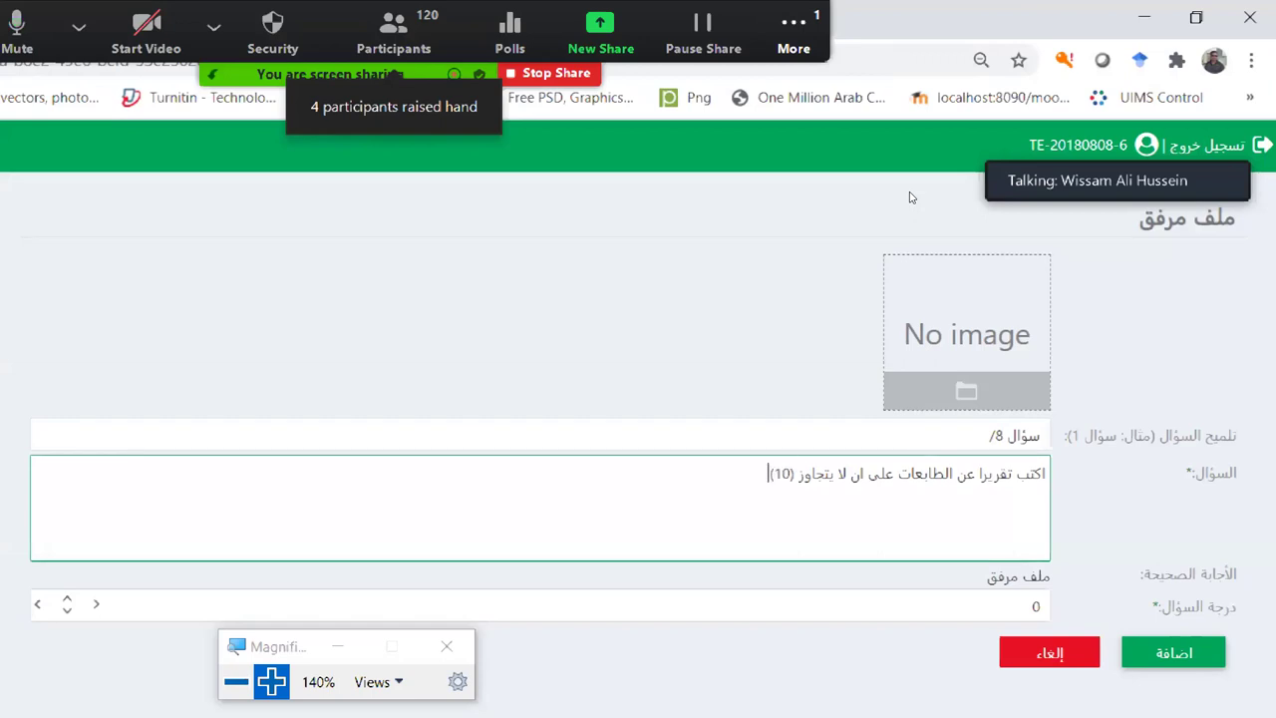
{"action": "type", "text": "حات"}
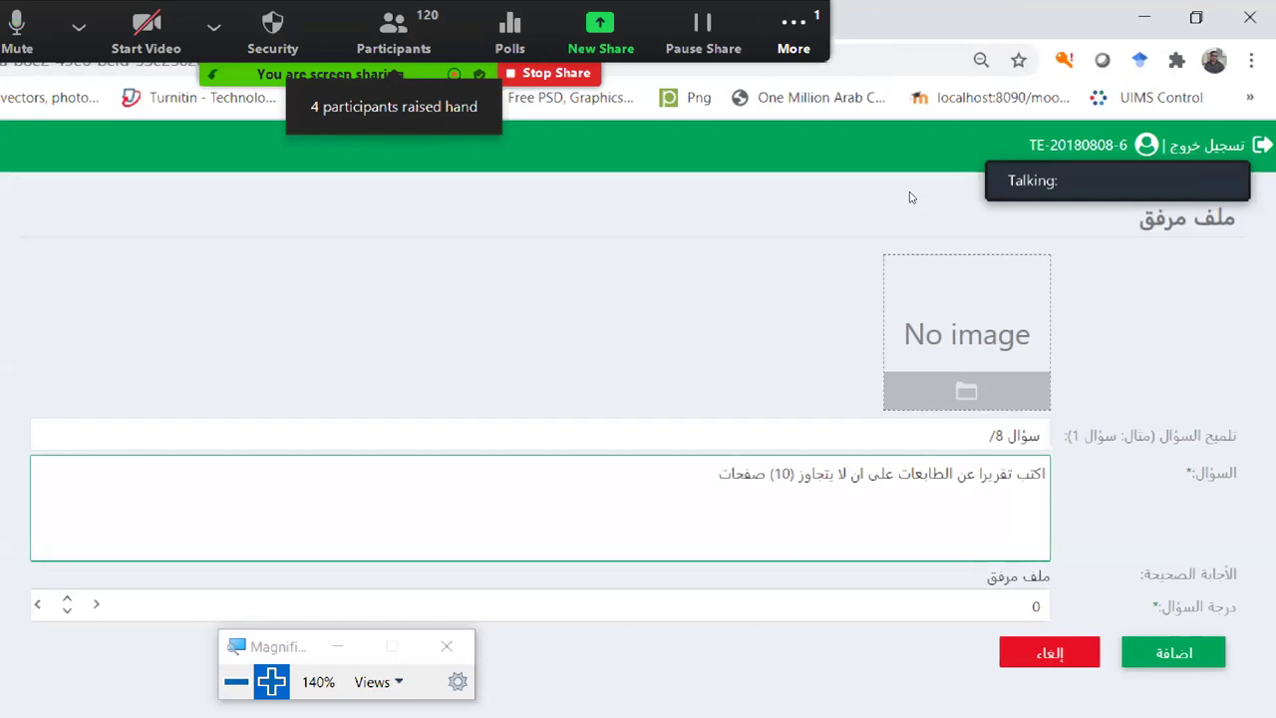
{"action": "type", "text": "؟"}
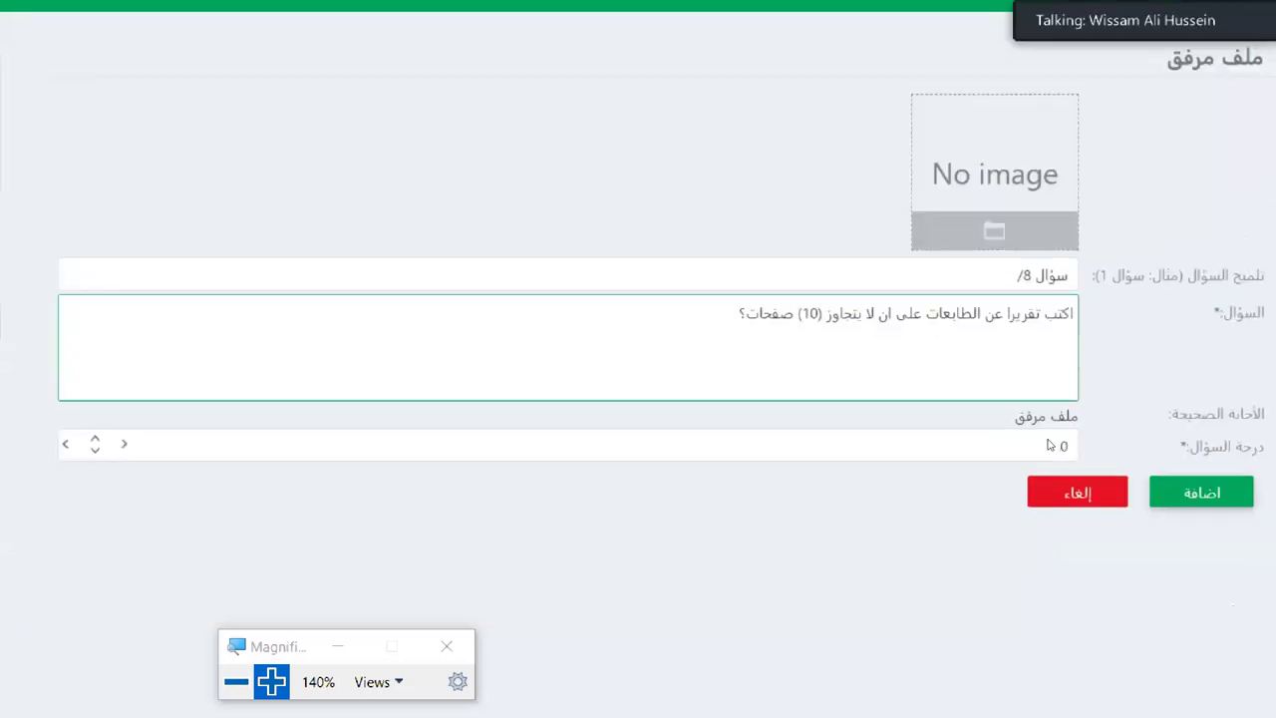
Step: Set the attached-file question's grade to 30 and attach the image file "3" to it
{"action": "key", "text": "Tab"}
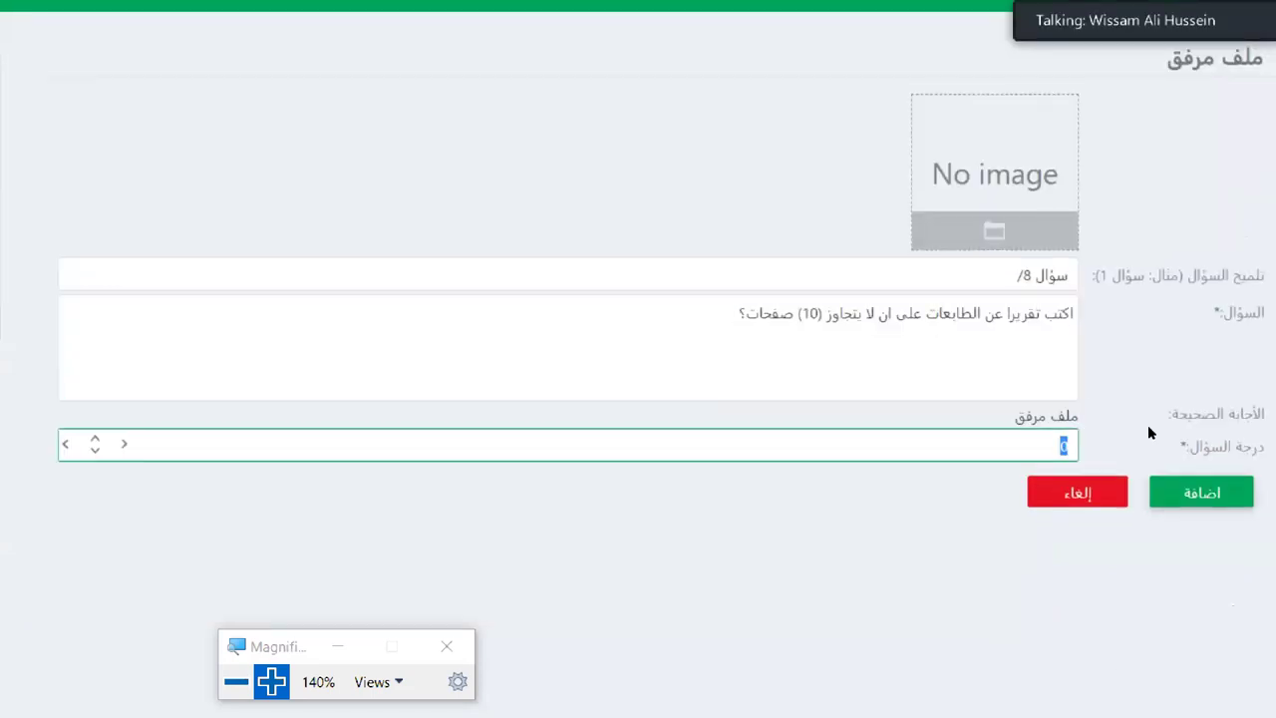
{"action": "type", "text": "30"}
{"action": "left_click", "coordinate": [1052, 286]}
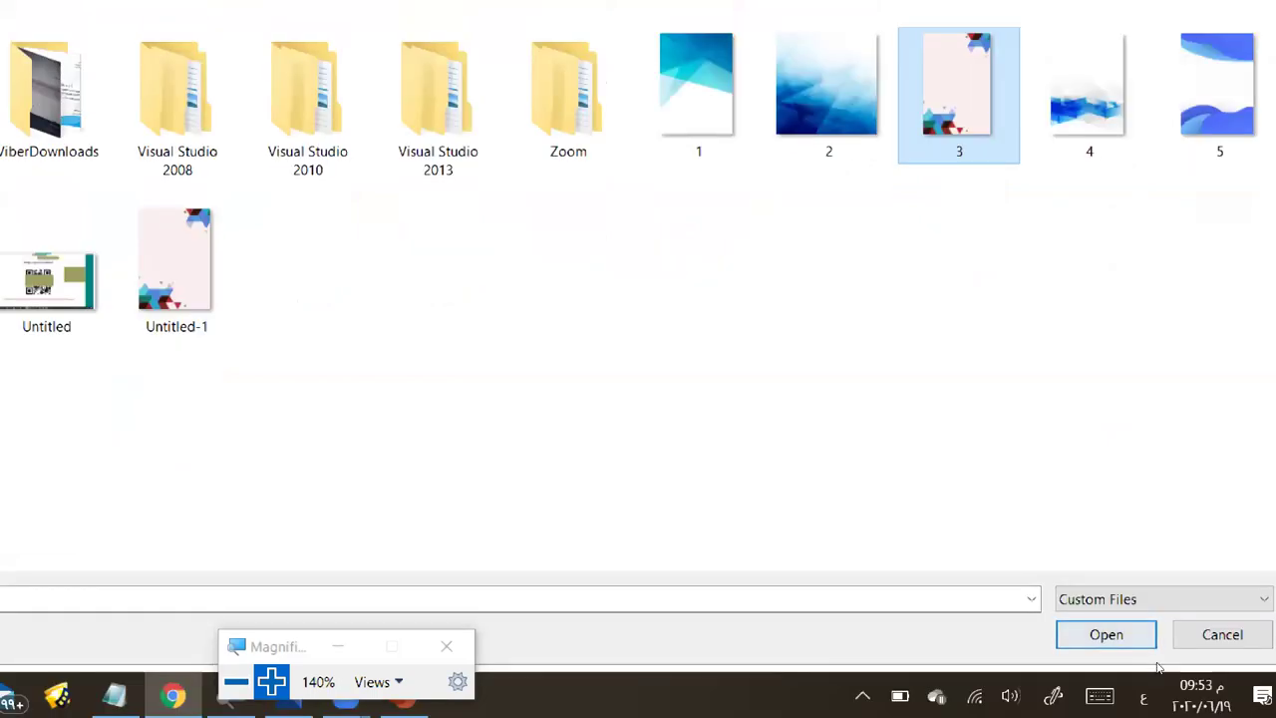
{"action": "left_click", "coordinate": [1103, 631]}
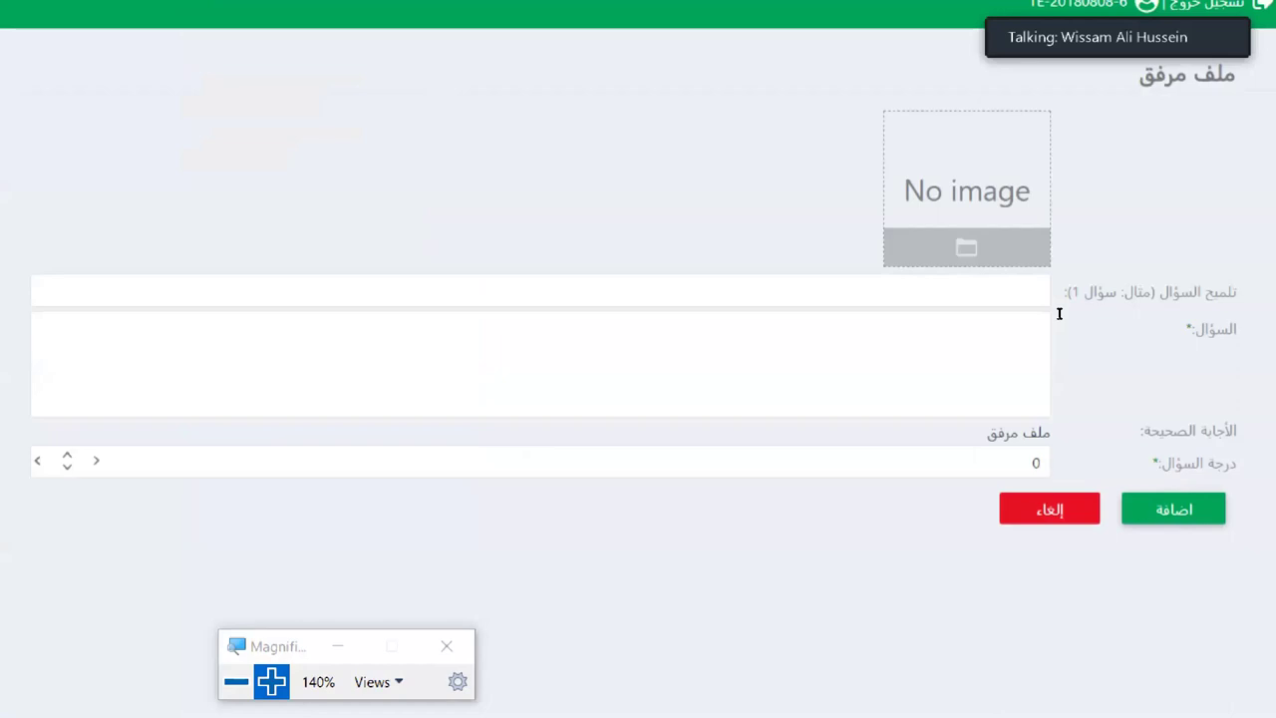
{"action": "left_click", "coordinate": [1060, 314]}
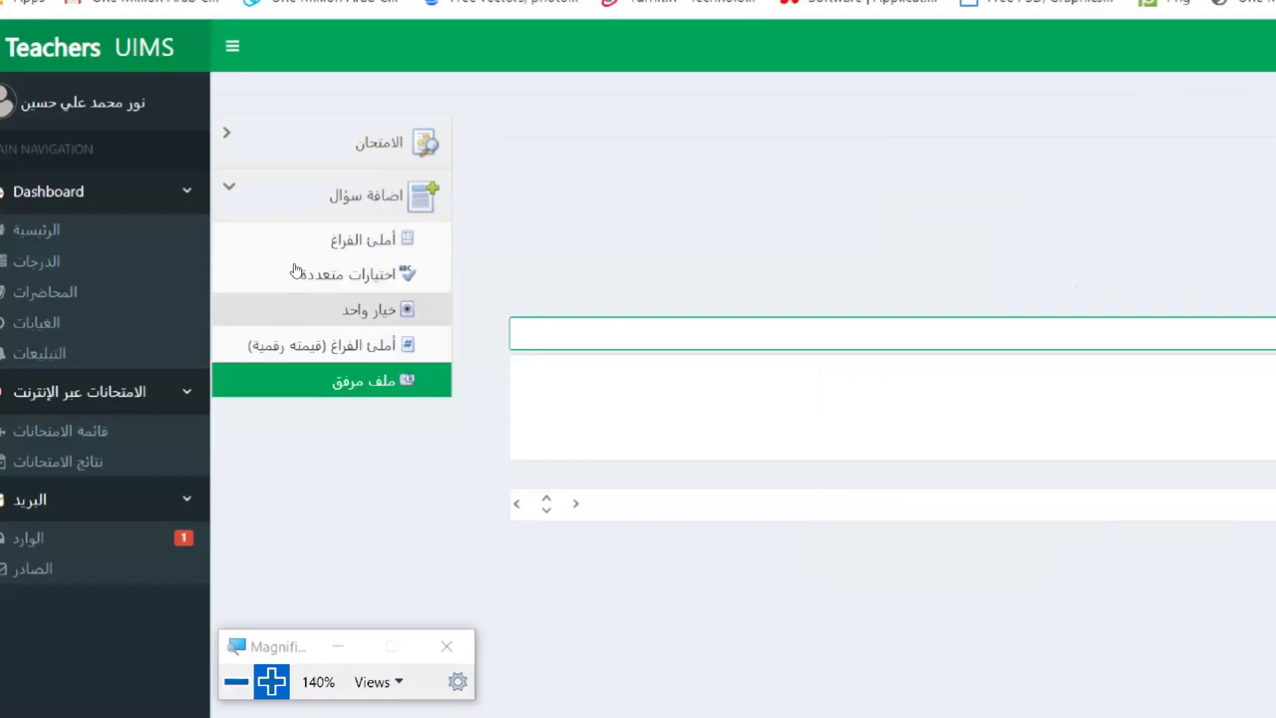
Step: Open the exam view (عرض الامتحان) and reduce the screen magnification to 100%
{"action": "left_click", "coordinate": [296, 270]}
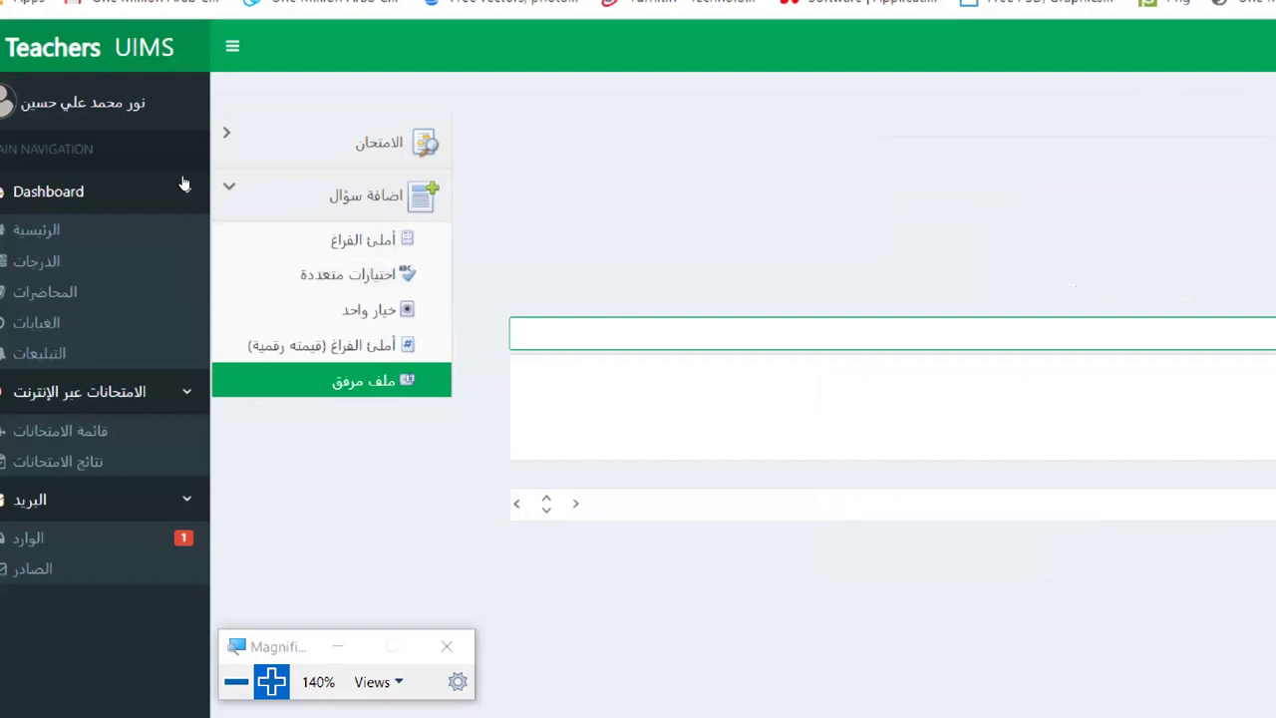
{"action": "left_click", "coordinate": [291, 211]}
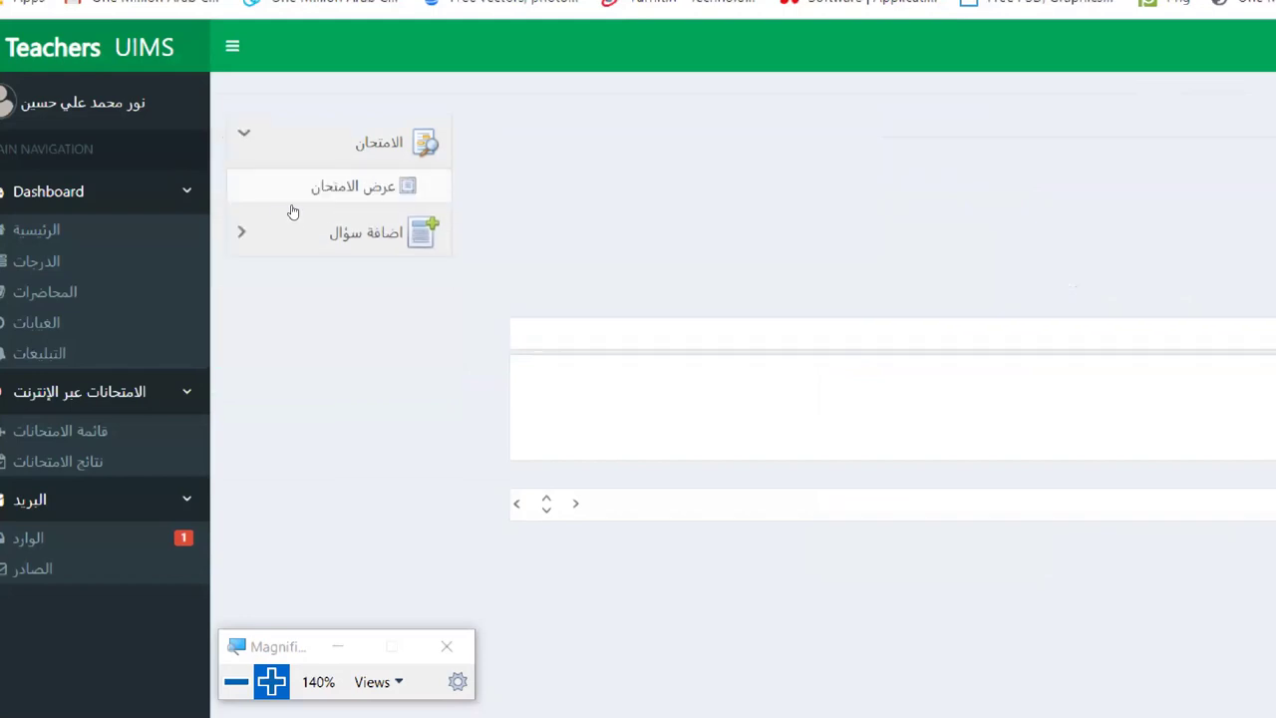
{"action": "left_click", "coordinate": [293, 205]}
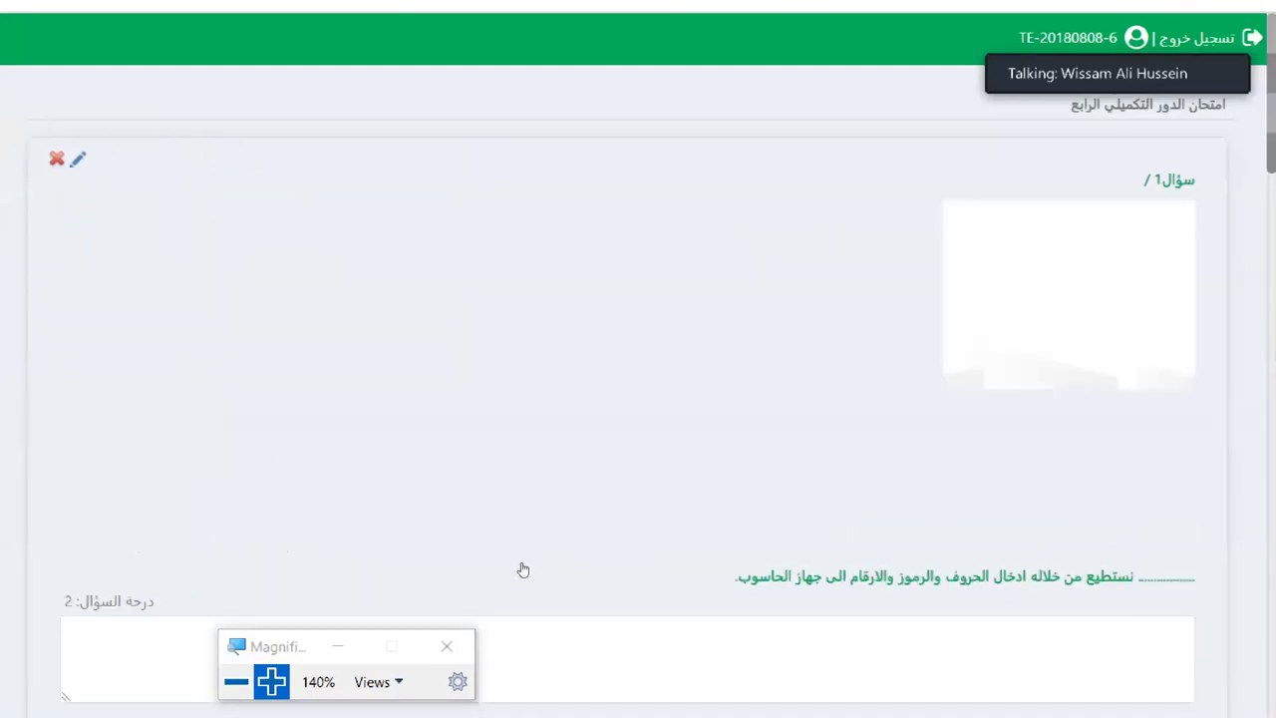
{"action": "key", "text": "super+minus"}
{"action": "key", "text": "super+minus"}
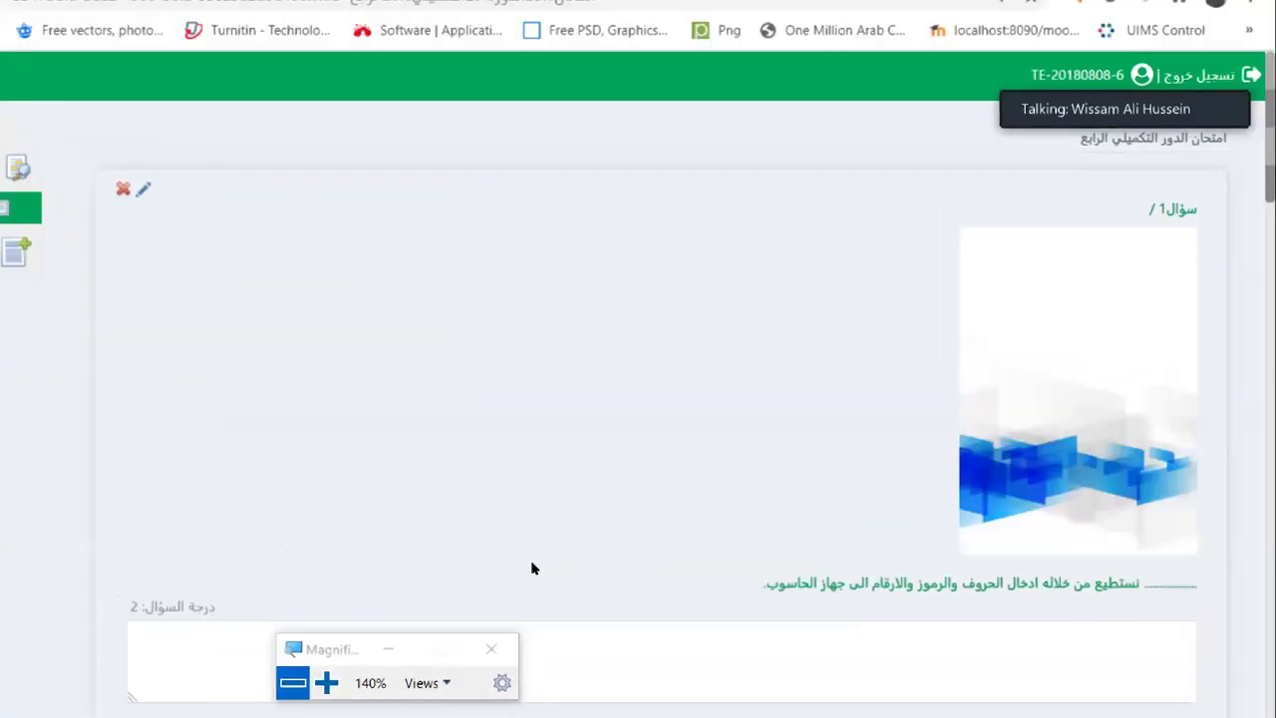
{"action": "key", "text": "super+minus"}
{"action": "key", "text": "super+minus"}
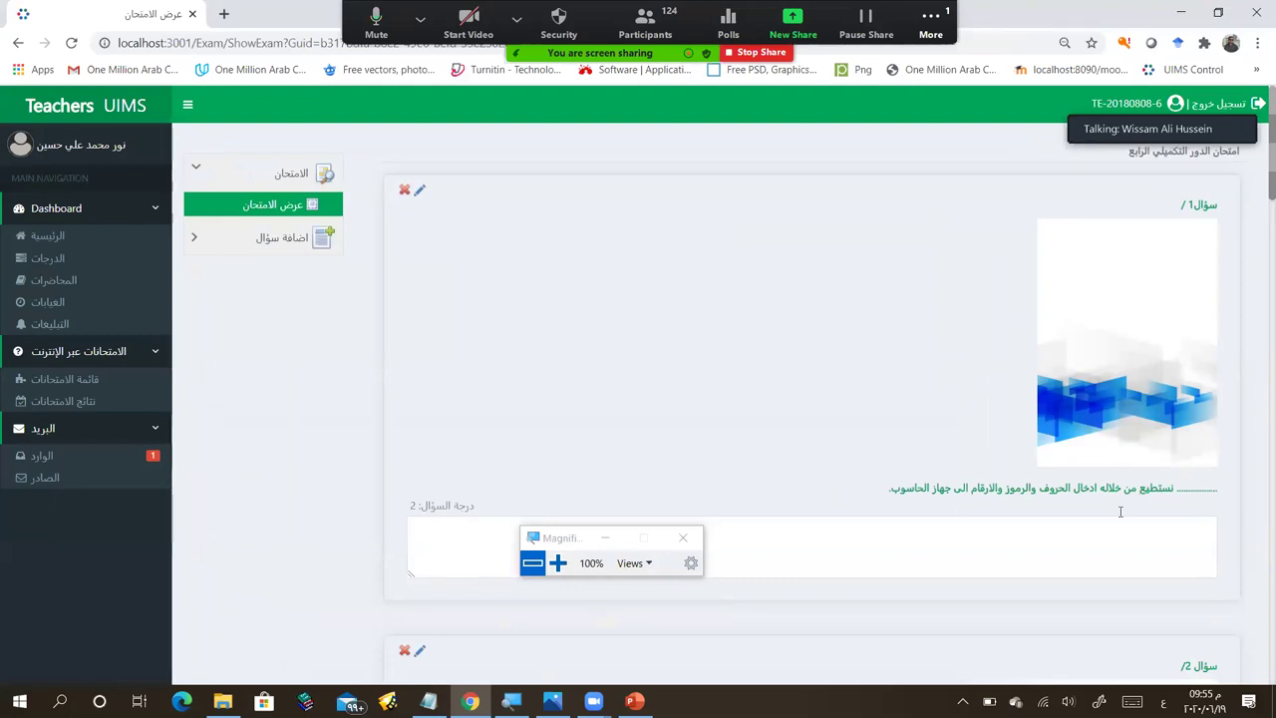
Step: Look through the exam's questions in order, checking their images, texts, answer fields and grades
{"action": "scroll", "coordinate": [1118, 508], "scroll_direction": "down", "scroll_amount": 1}
{"action": "left_click", "coordinate": [1193, 440]}
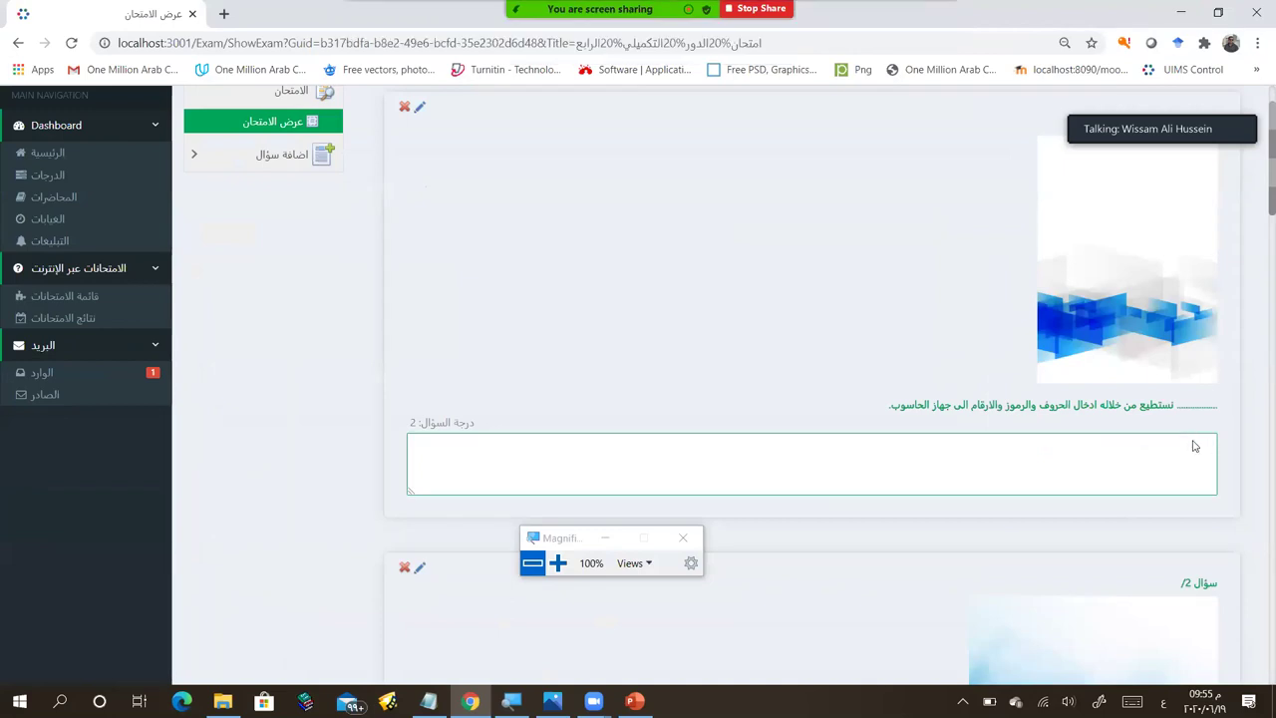
{"action": "scroll", "coordinate": [1192, 447], "scroll_direction": "down", "scroll_amount": 1}
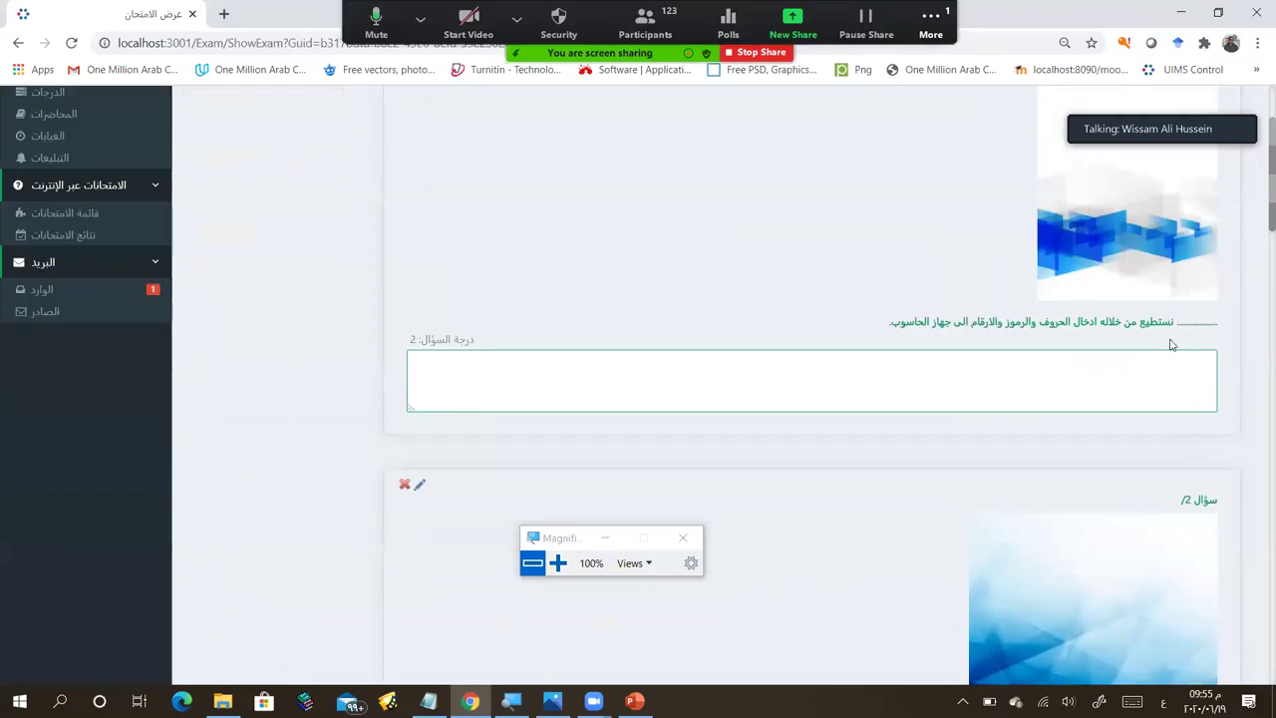
{"action": "scroll", "coordinate": [1172, 379], "scroll_direction": "down", "scroll_amount": 2}
{"action": "scroll", "coordinate": [1172, 401], "scroll_direction": "down", "scroll_amount": 2}
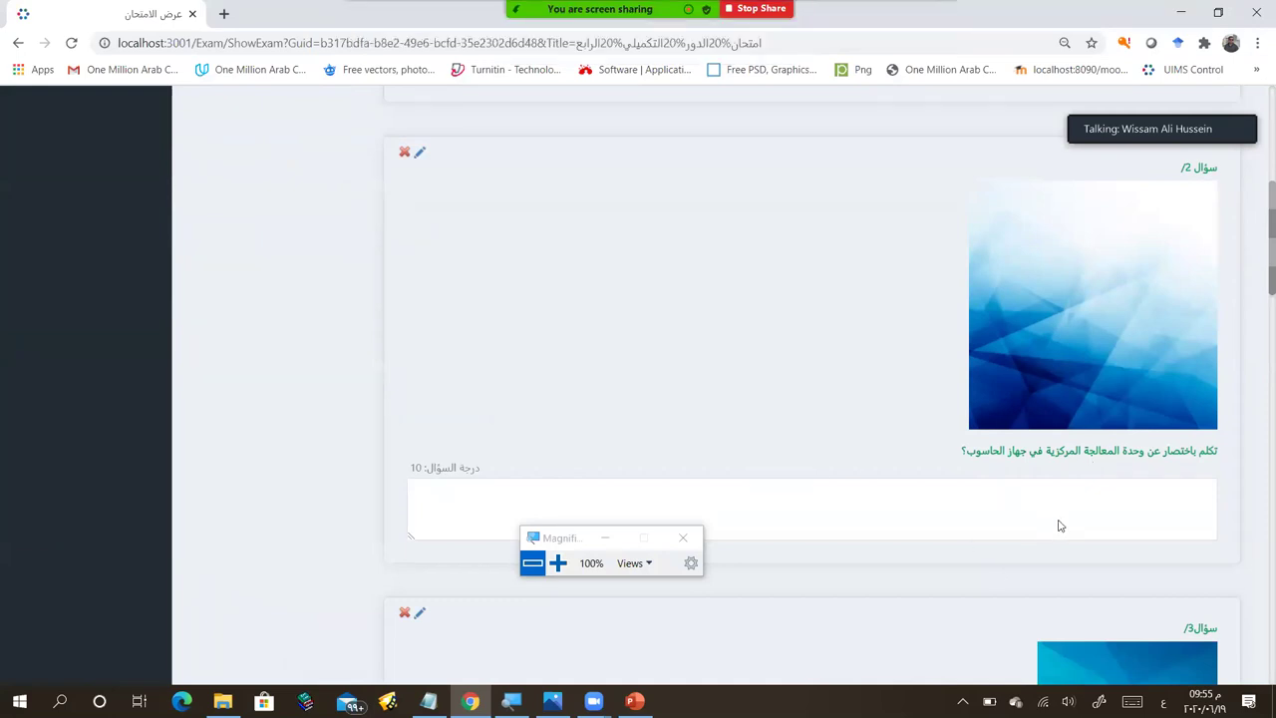
{"action": "scroll", "coordinate": [1059, 525], "scroll_direction": "down", "scroll_amount": 5}
{"action": "scroll", "coordinate": [1060, 525], "scroll_direction": "down", "scroll_amount": 12}
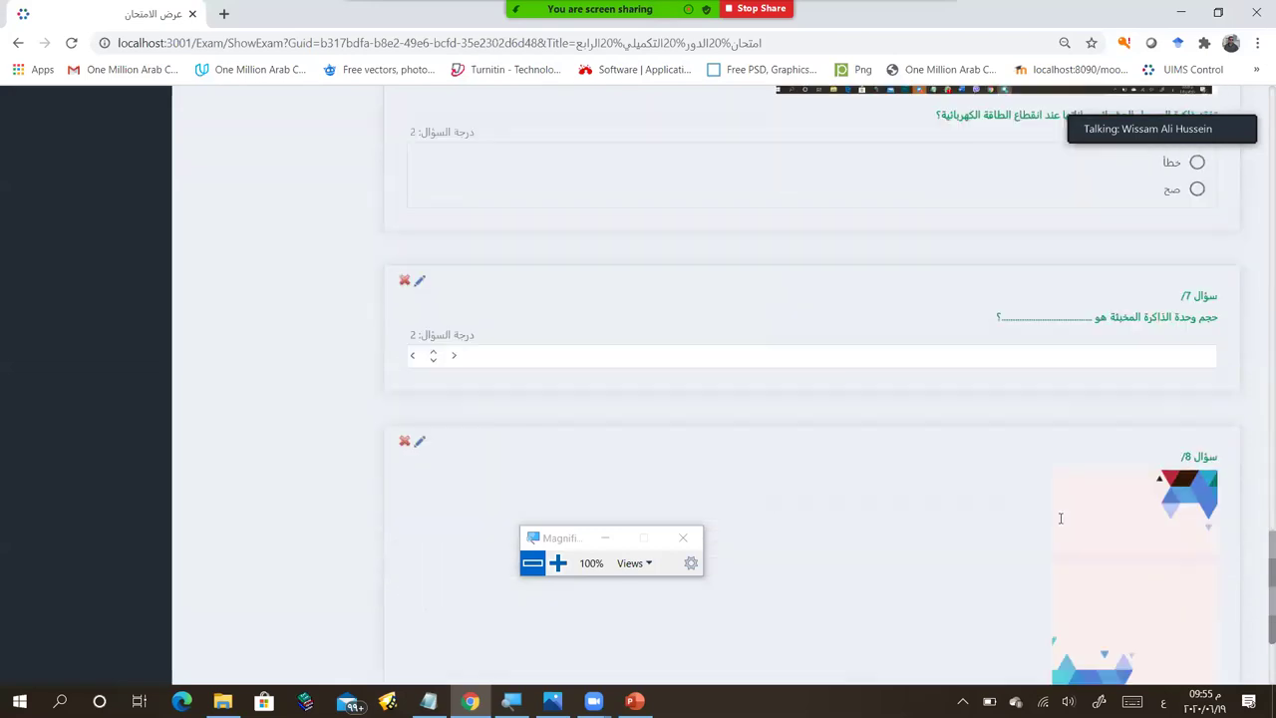
Step: Edit question 8 so its text limits the report to (15) pages, and save the change
{"action": "scroll", "coordinate": [1060, 518], "scroll_direction": "down", "scroll_amount": 2}
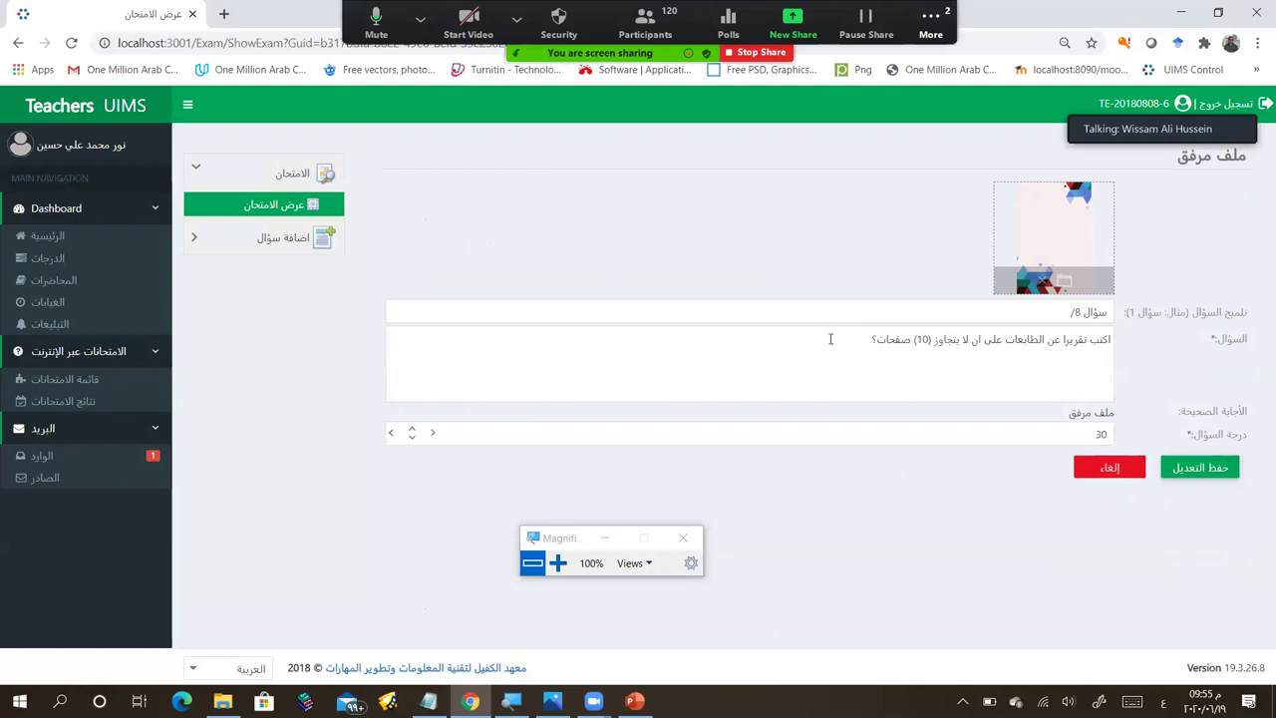
{"action": "left_click", "coordinate": [1201, 476]}
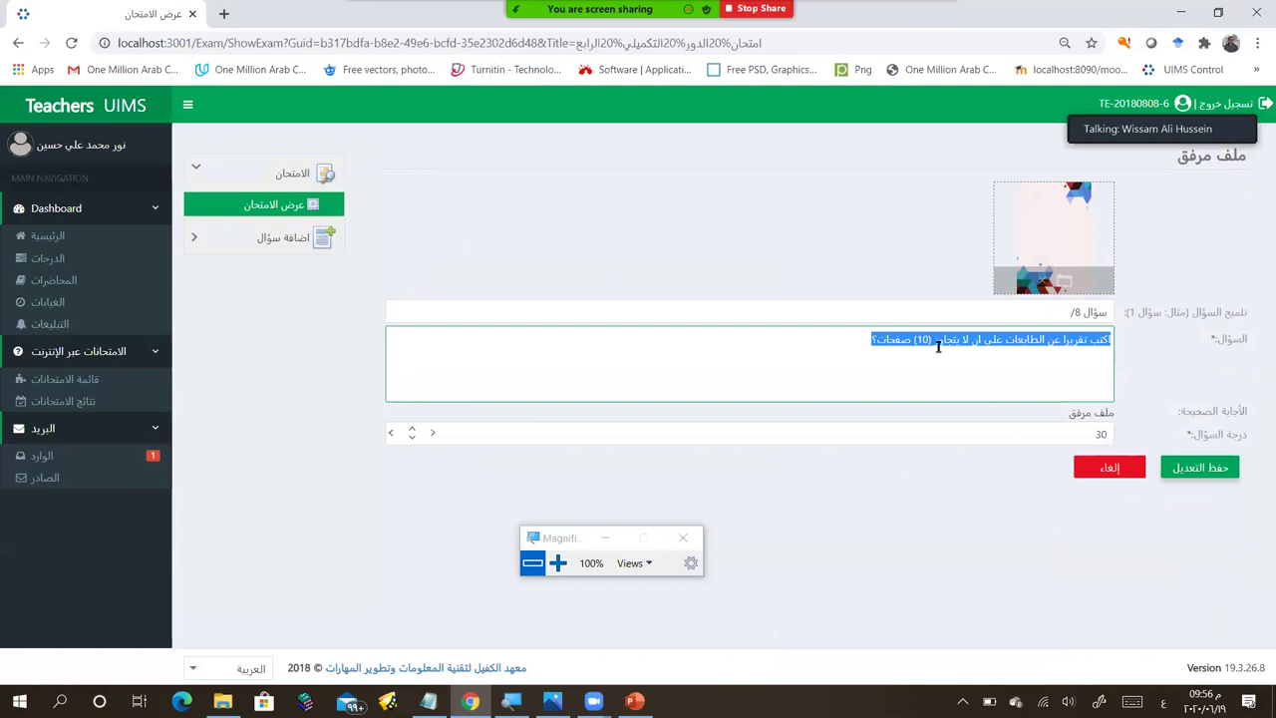
{"action": "left_click_drag", "start_coordinate": [929, 339], "coordinate": [922, 340]}
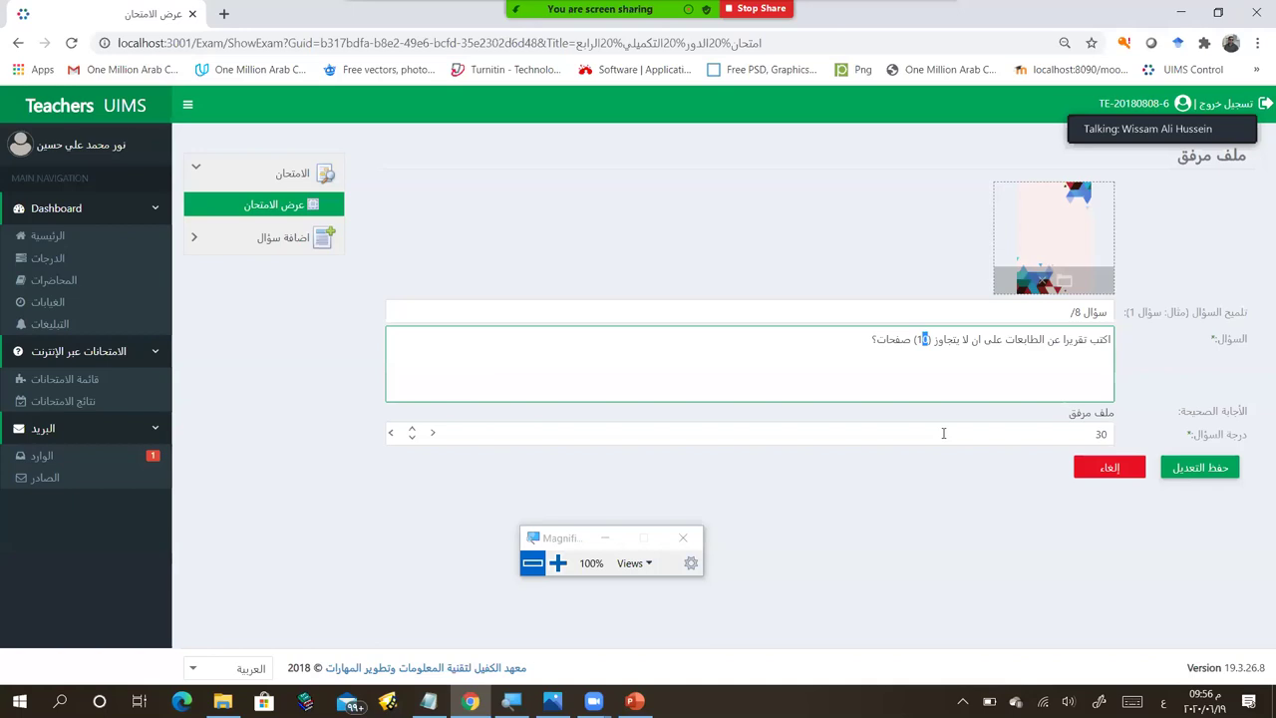
{"action": "type", "text": "5"}
{"action": "left_click", "coordinate": [1206, 466]}
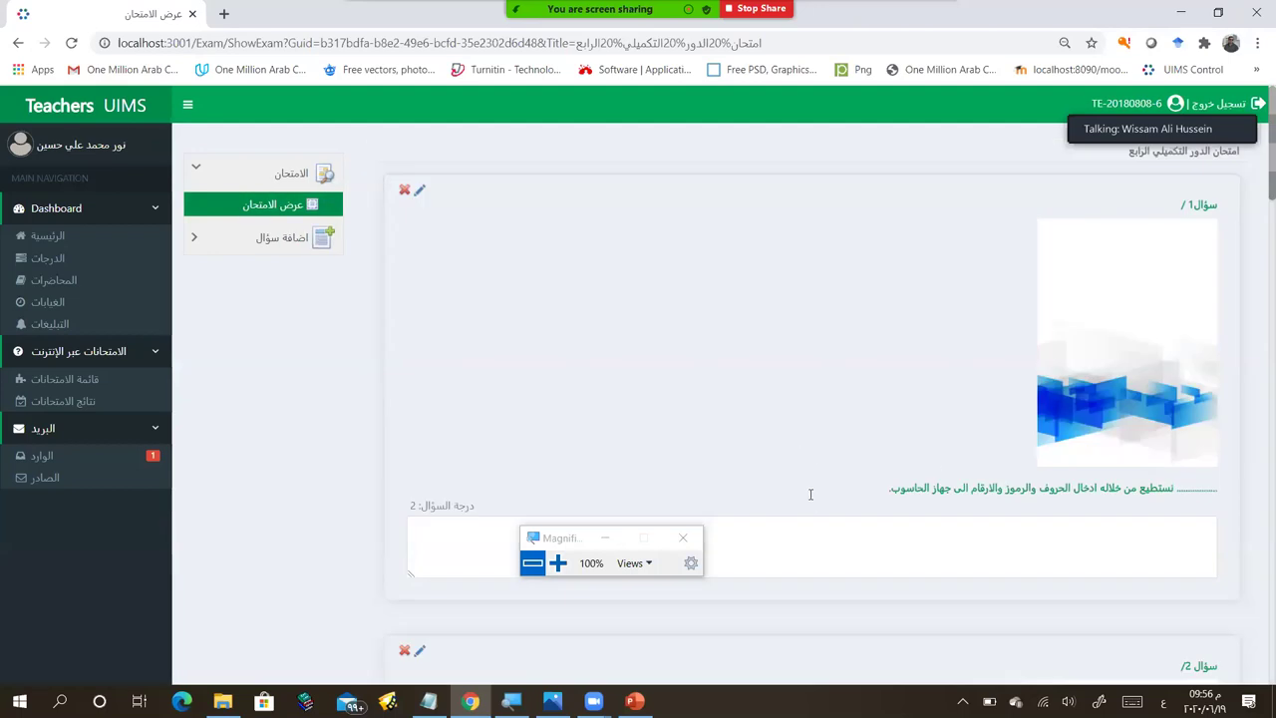
Step: Check the edited text of question 8 in the exam view and return to question 1
{"action": "scroll", "coordinate": [822, 503], "scroll_direction": "down", "scroll_amount": 15}
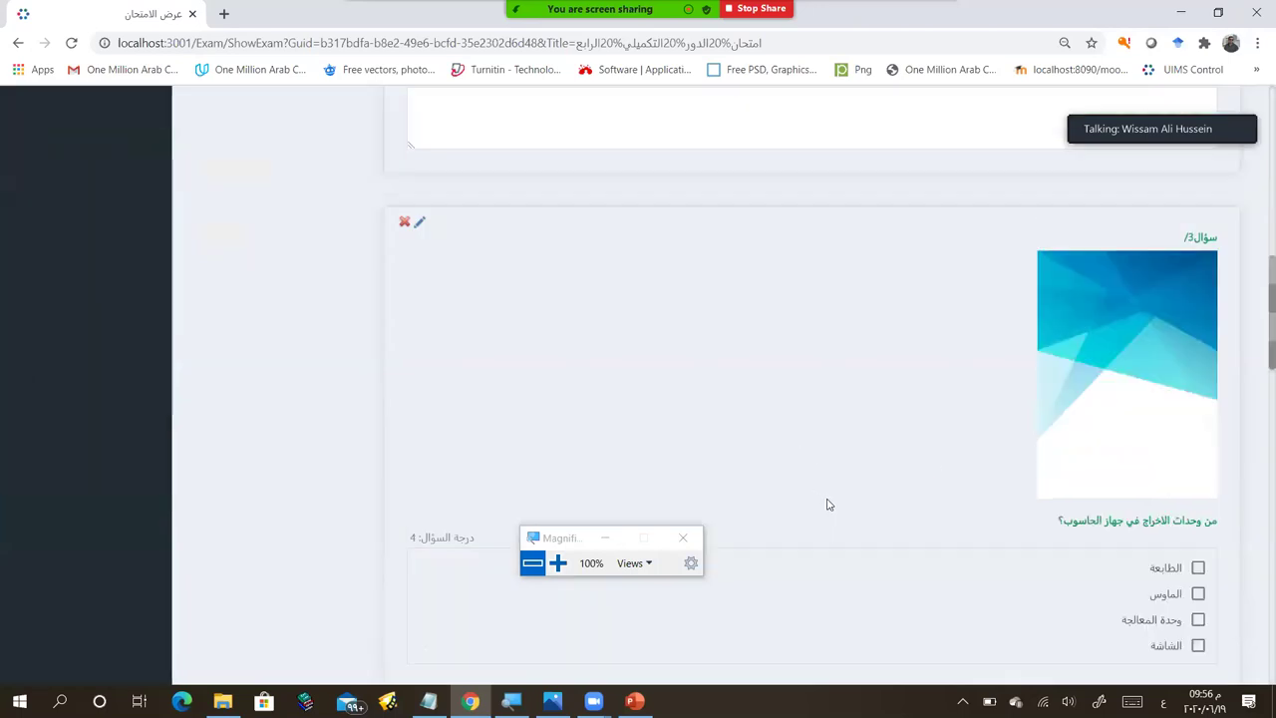
{"action": "scroll", "coordinate": [827, 509], "scroll_direction": "down", "scroll_amount": 5}
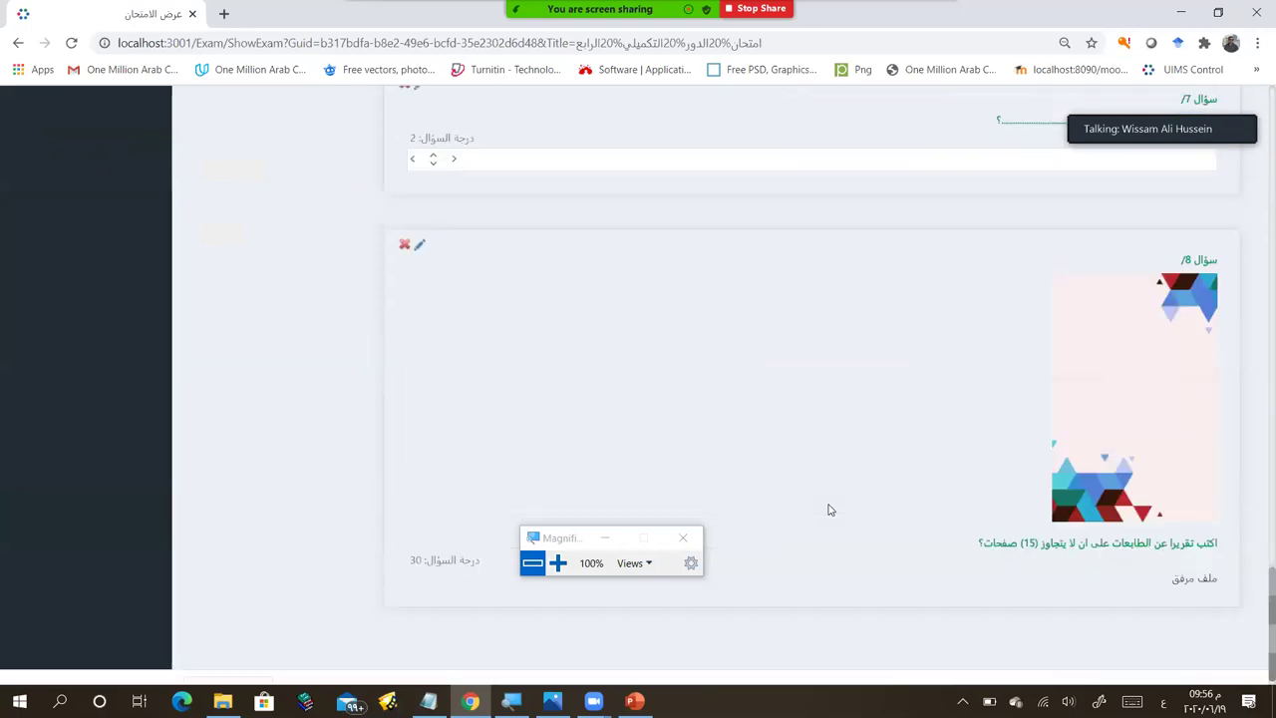
{"action": "scroll", "coordinate": [827, 509], "scroll_direction": "down", "scroll_amount": 1}
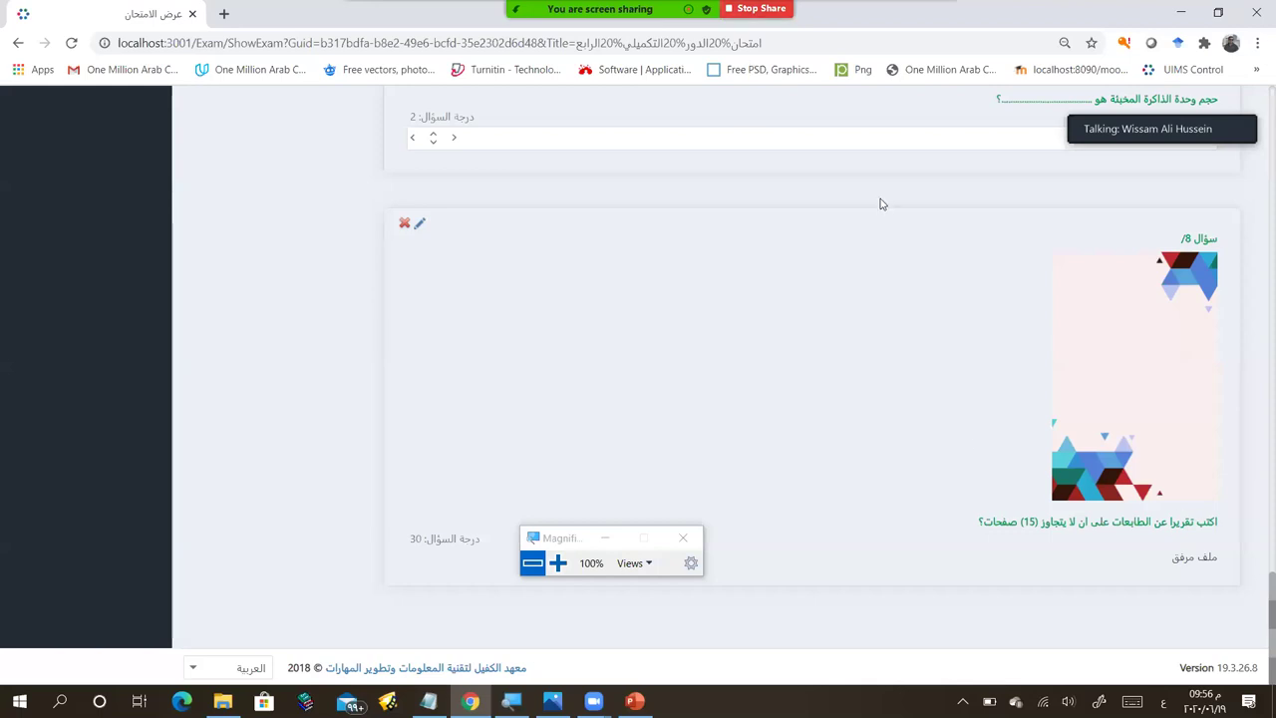
{"action": "scroll", "coordinate": [880, 203], "scroll_direction": "up", "scroll_amount": 10}
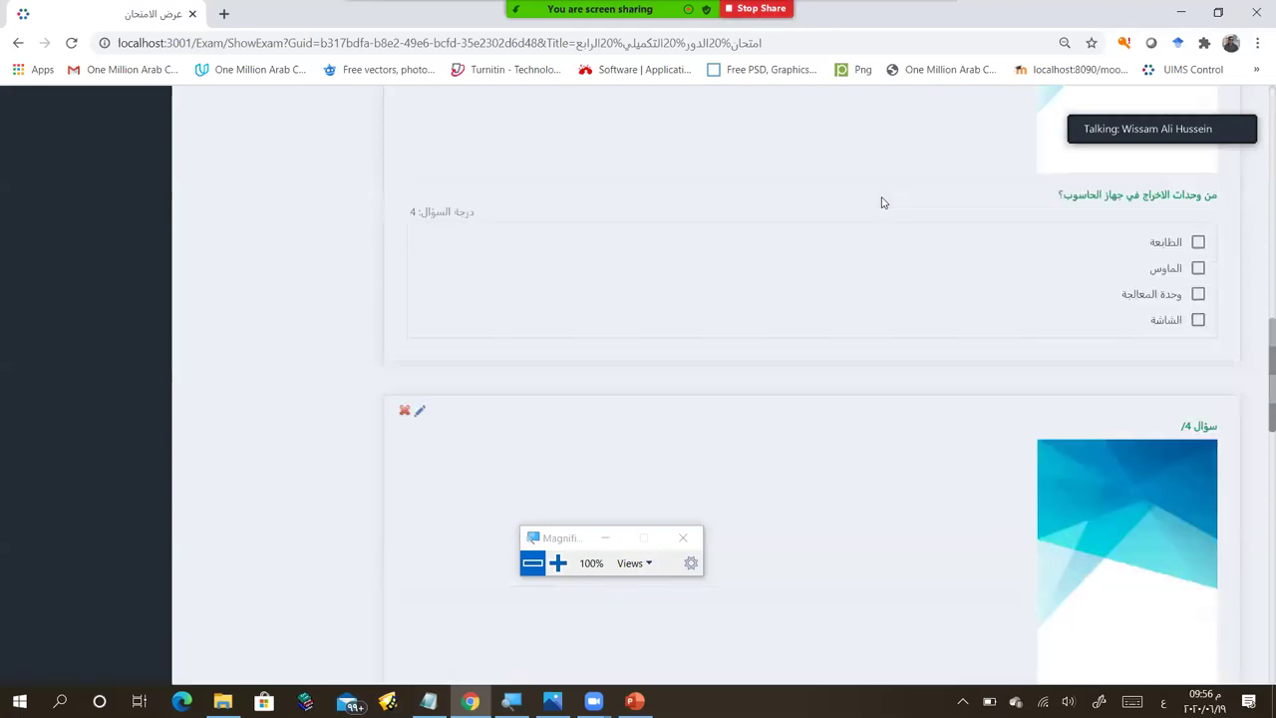
{"action": "scroll", "coordinate": [881, 203], "scroll_direction": "up", "scroll_amount": 8}
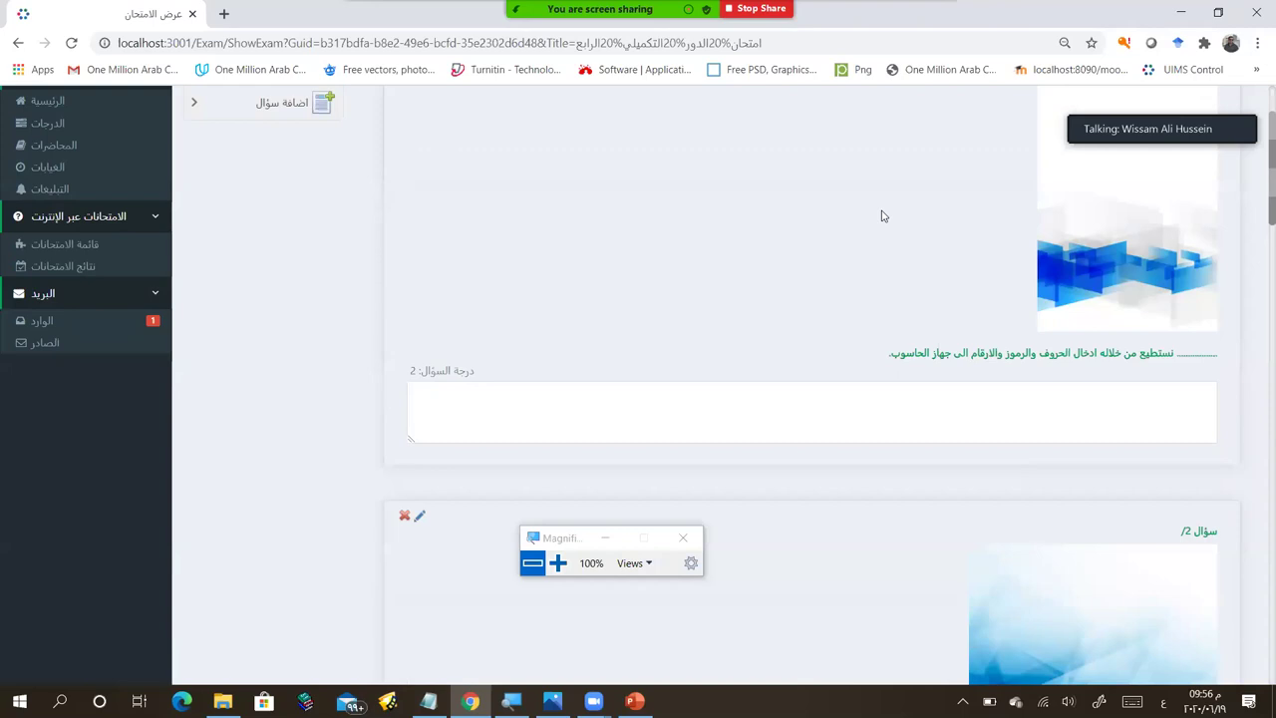
{"action": "scroll", "coordinate": [881, 203], "scroll_direction": "up", "scroll_amount": 3}
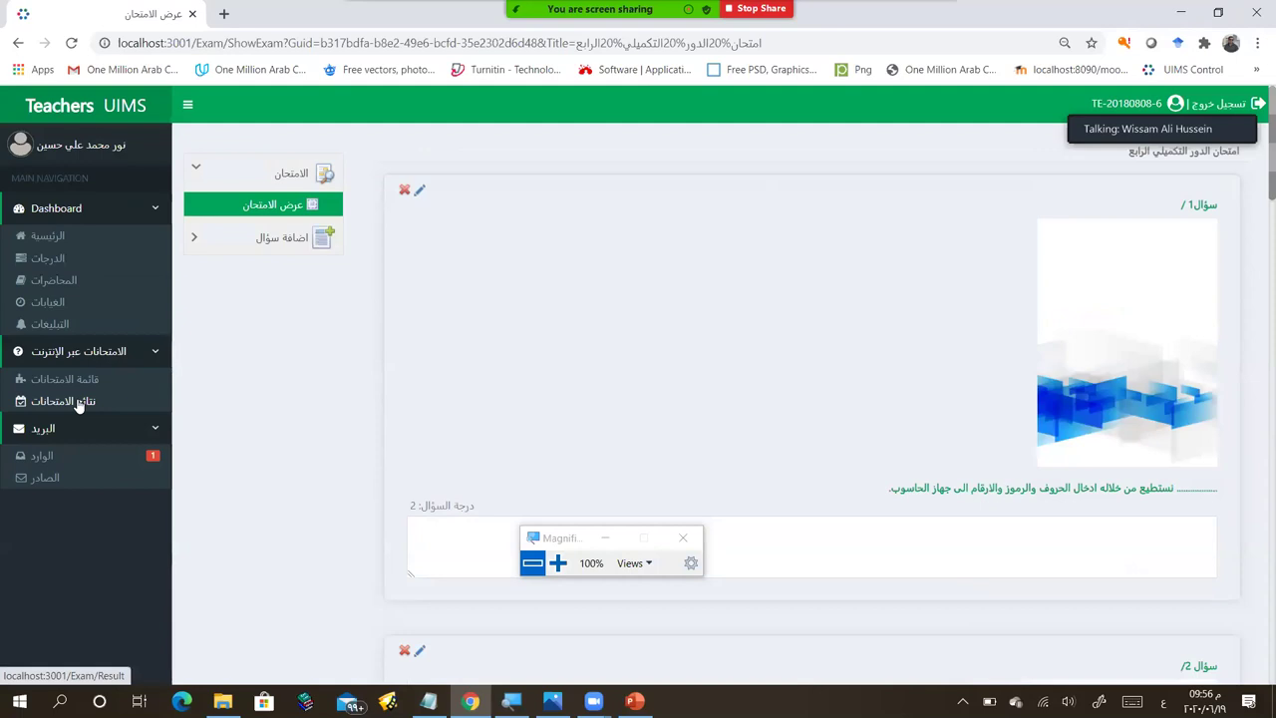
Step: Open the exam list (قائمة الامتحانات), then activate and deactivate the exam "امتحان الدور التكميلي الرابع", confirming each change
{"action": "left_click", "coordinate": [105, 387]}
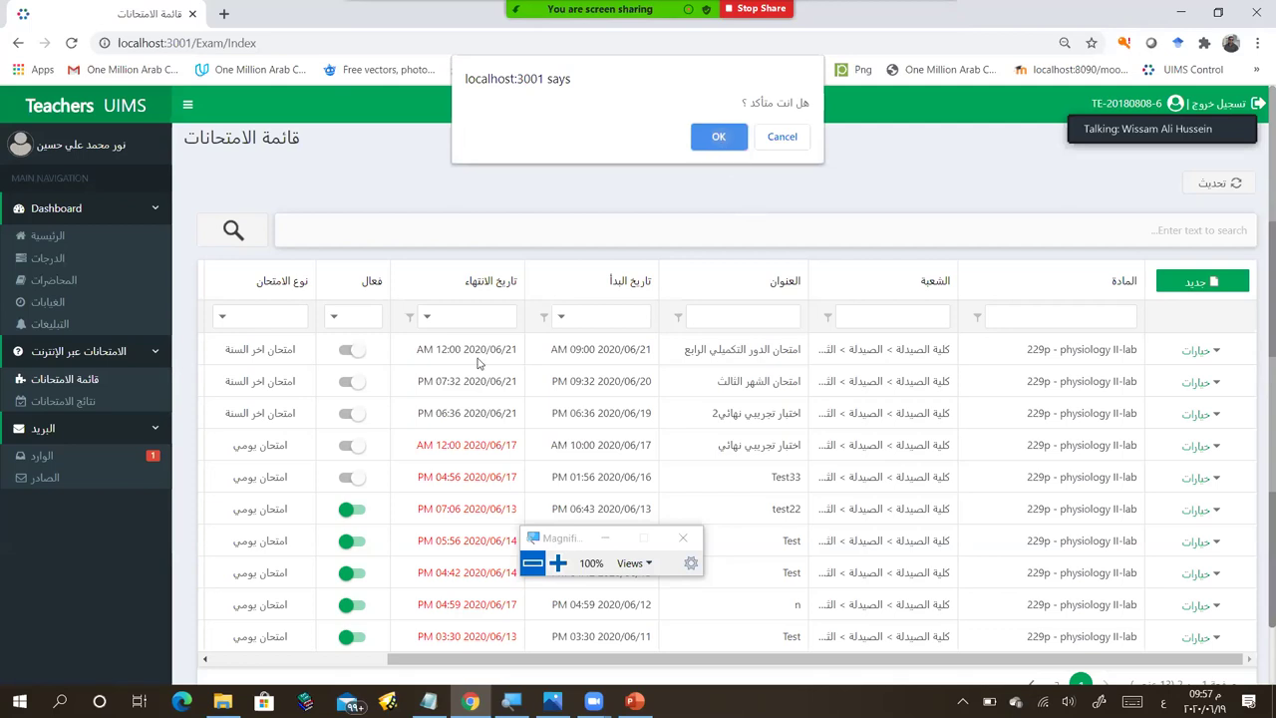
{"action": "key", "text": "Return"}
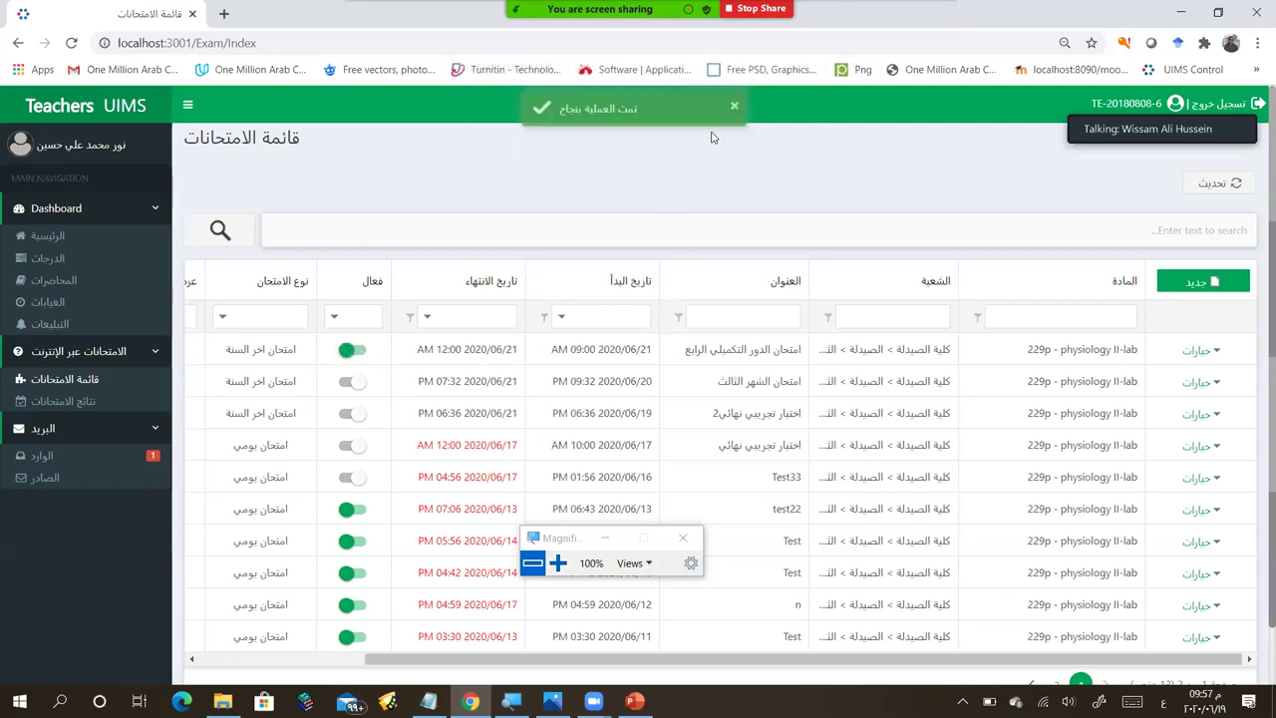
{"action": "key", "text": "Return"}
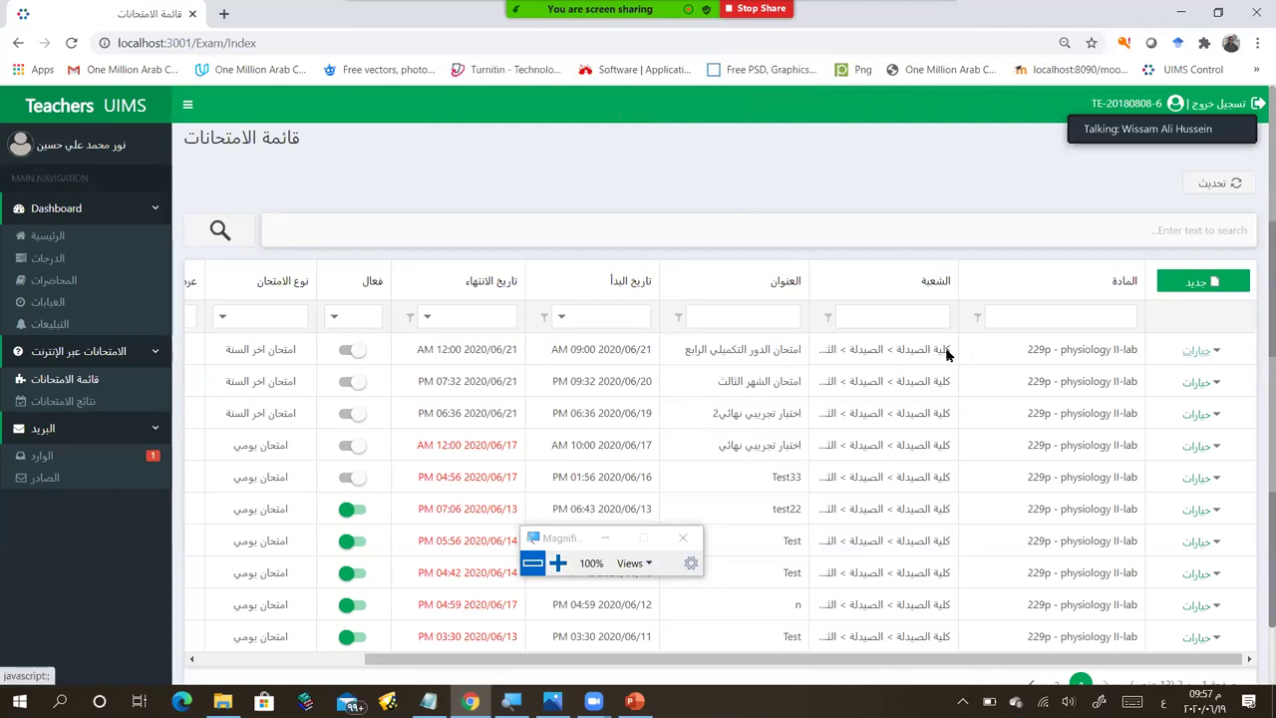
Step: Open the details of the exam "امتحان الدور التكميلي الرابع" for editing and save them as they are
{"action": "left_click", "coordinate": [1214, 352]}
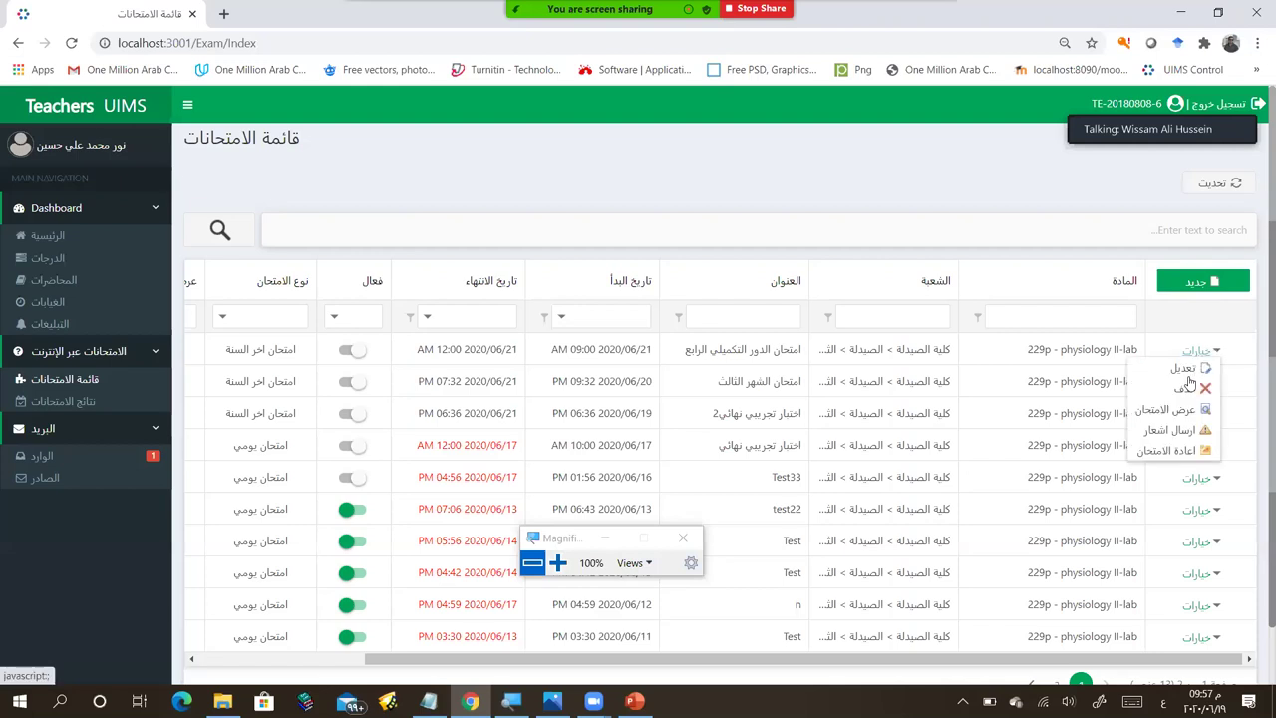
{"action": "left_click", "coordinate": [1185, 371]}
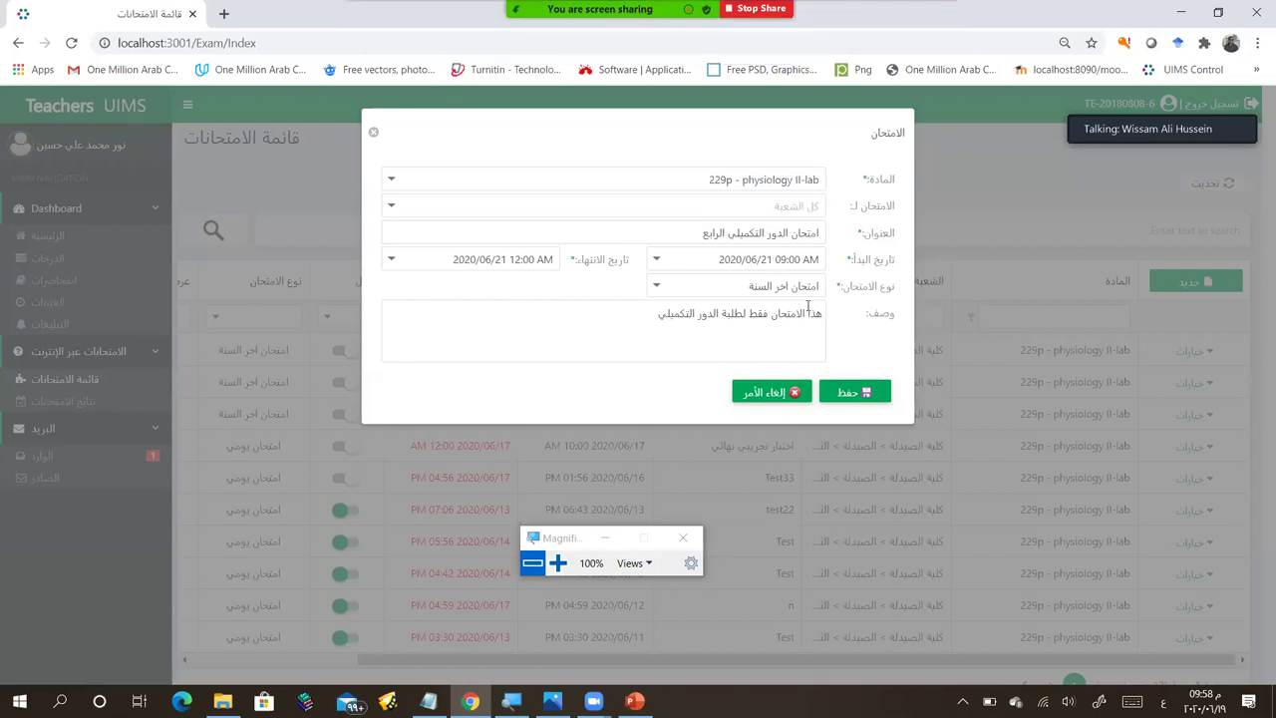
{"action": "left_click", "coordinate": [843, 396]}
{"action": "left_click", "coordinate": [854, 392]}
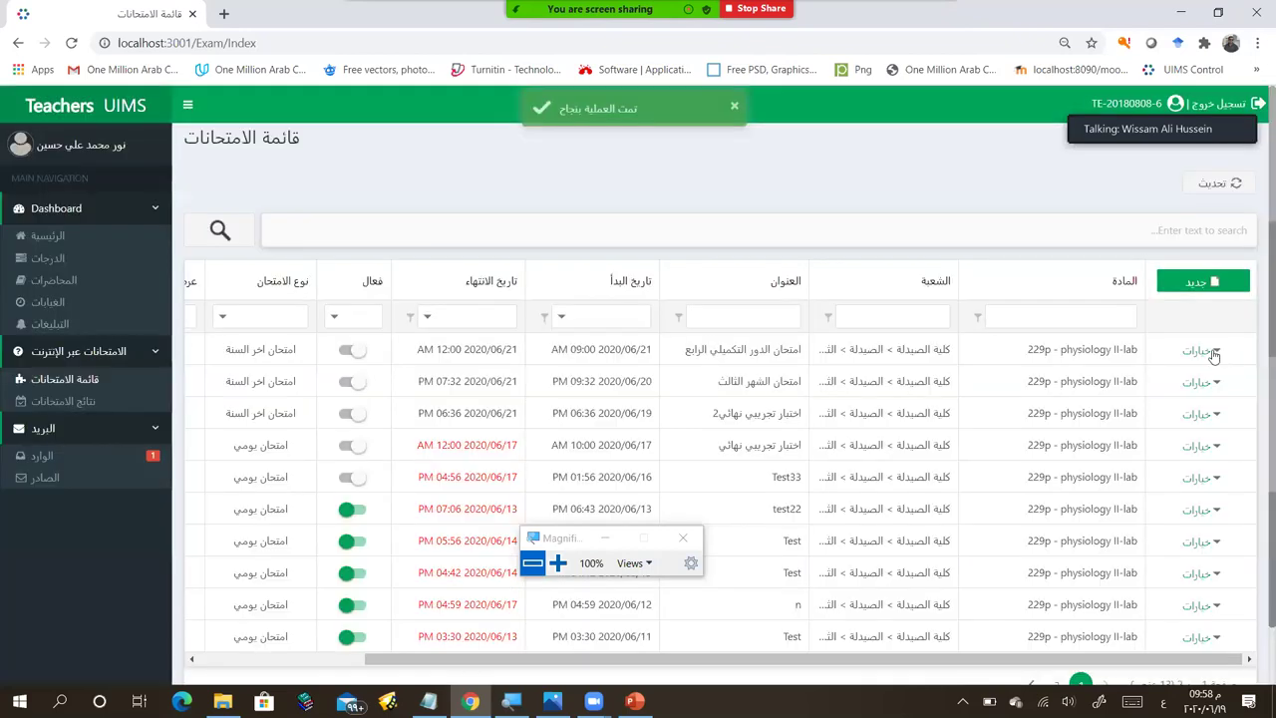
Step: Open the exam view (عرض الامتحان) for "امتحان الدور التكميلي الرابع" from its options in the exam list
{"action": "left_click", "coordinate": [1213, 352]}
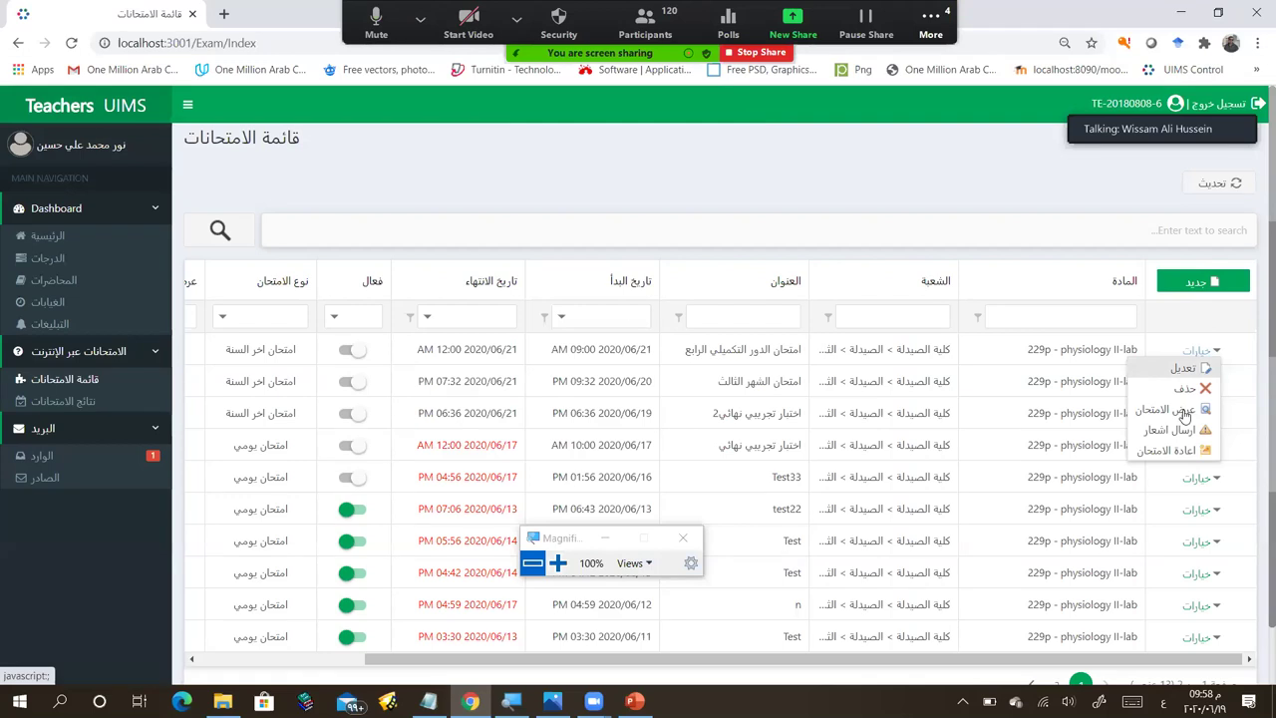
{"action": "left_click", "coordinate": [1176, 410]}
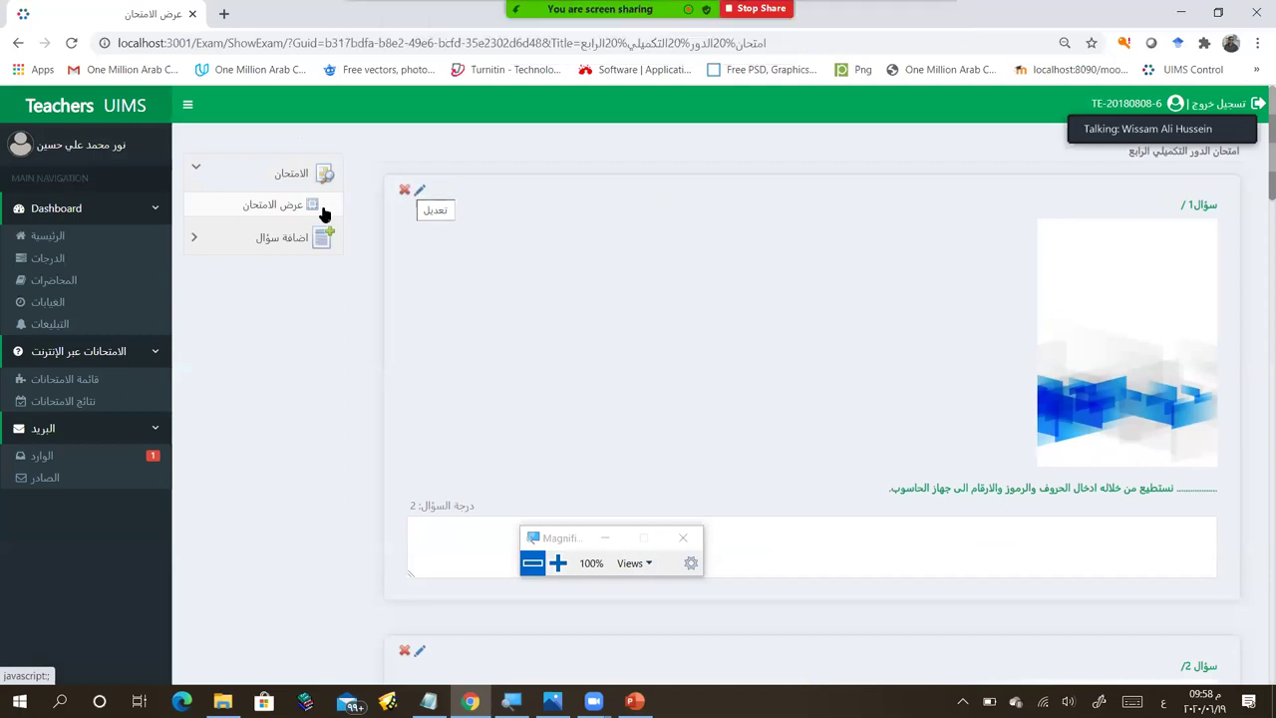
Step: Return to the exam list (قائمة الامتحانات) and open the Zoom group chat to read the participants' questions
{"action": "left_click", "coordinate": [277, 251]}
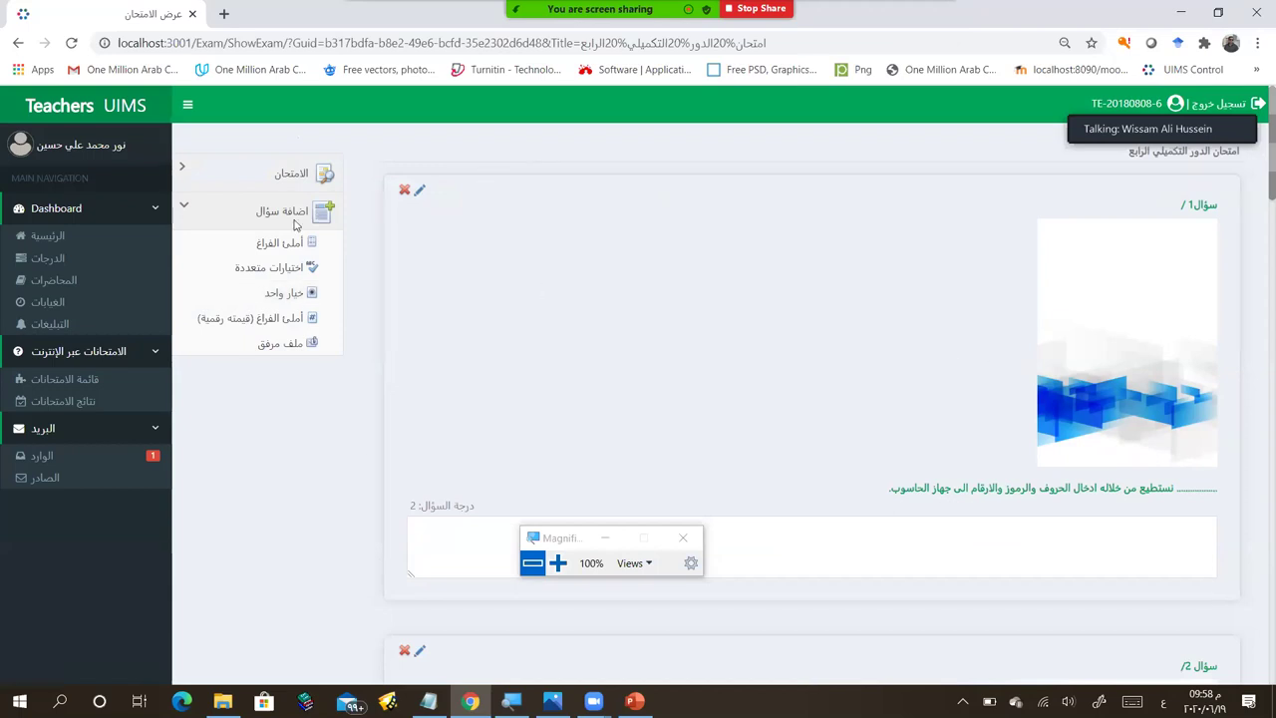
{"action": "left_click", "coordinate": [65, 380]}
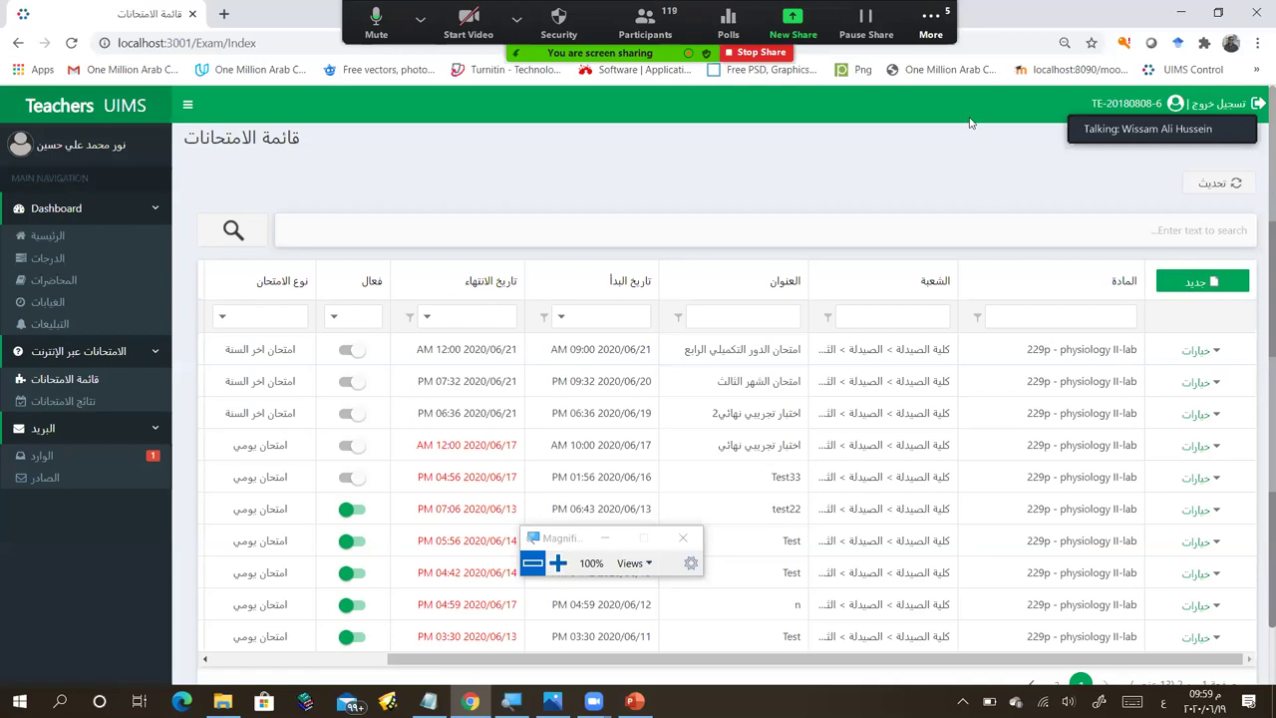
{"action": "left_click", "coordinate": [930, 22]}
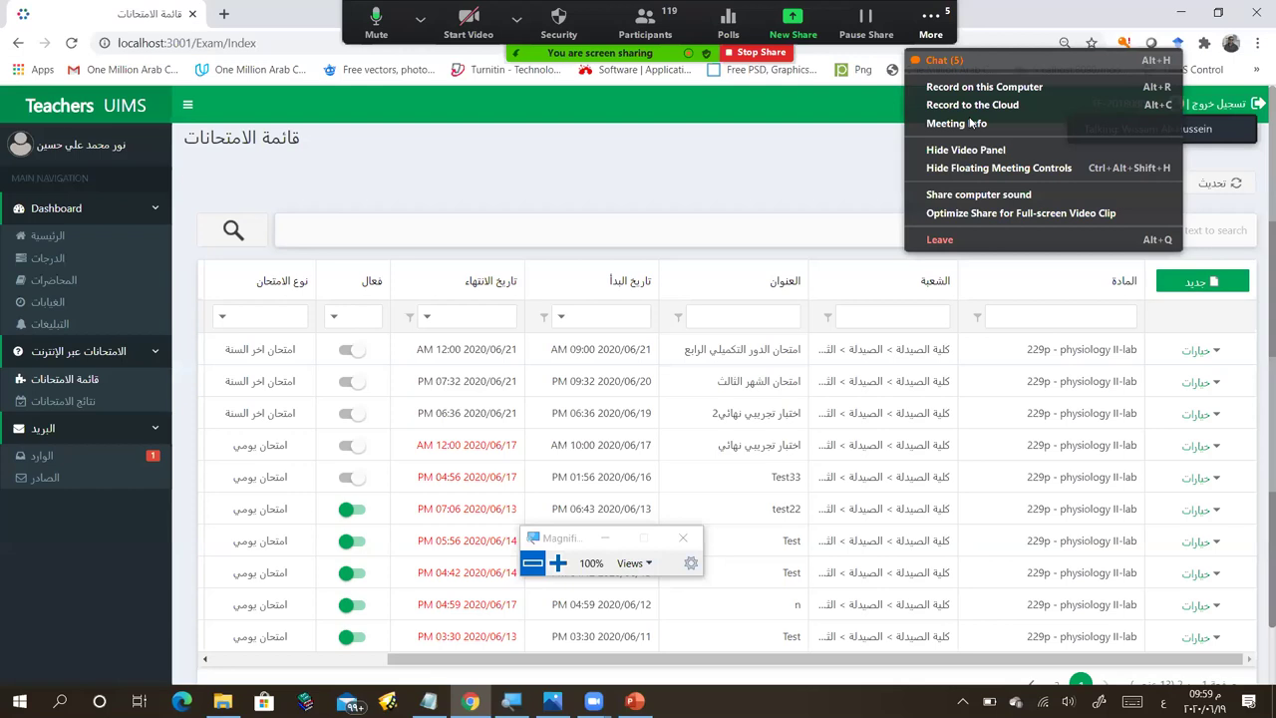
{"action": "key", "text": "alt+h"}
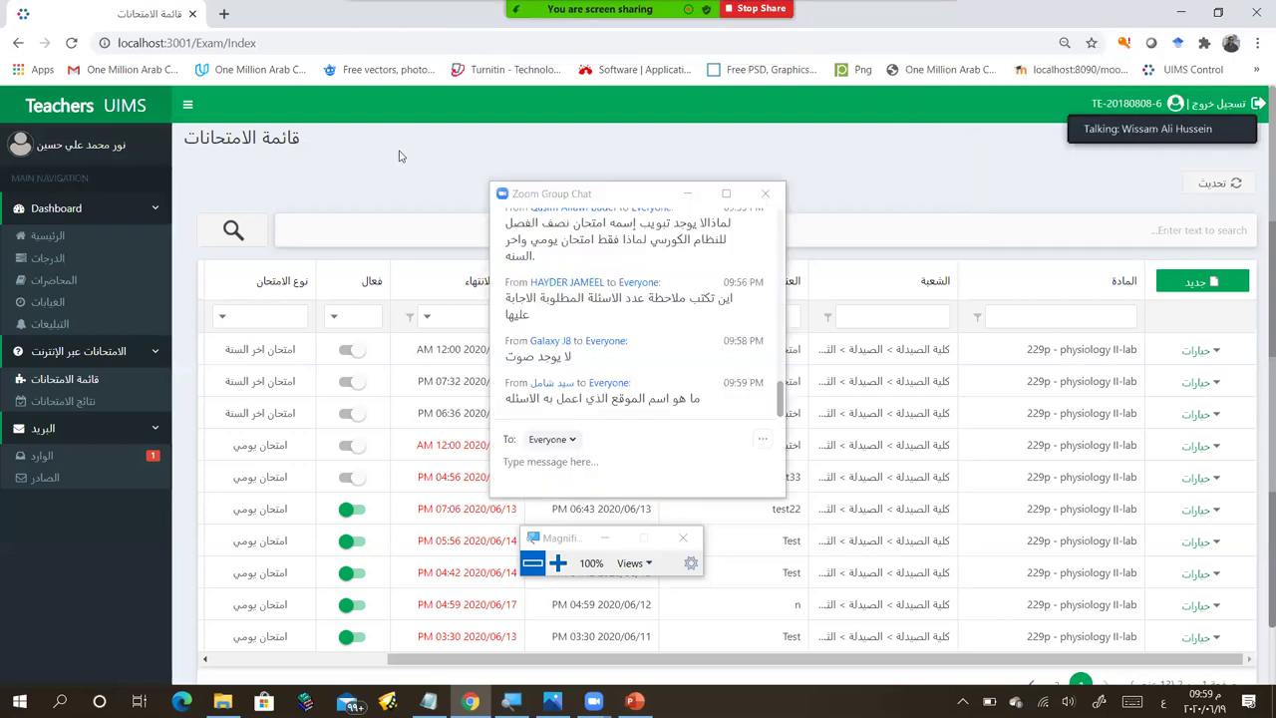
{"action": "left_click", "coordinate": [223, 15]}
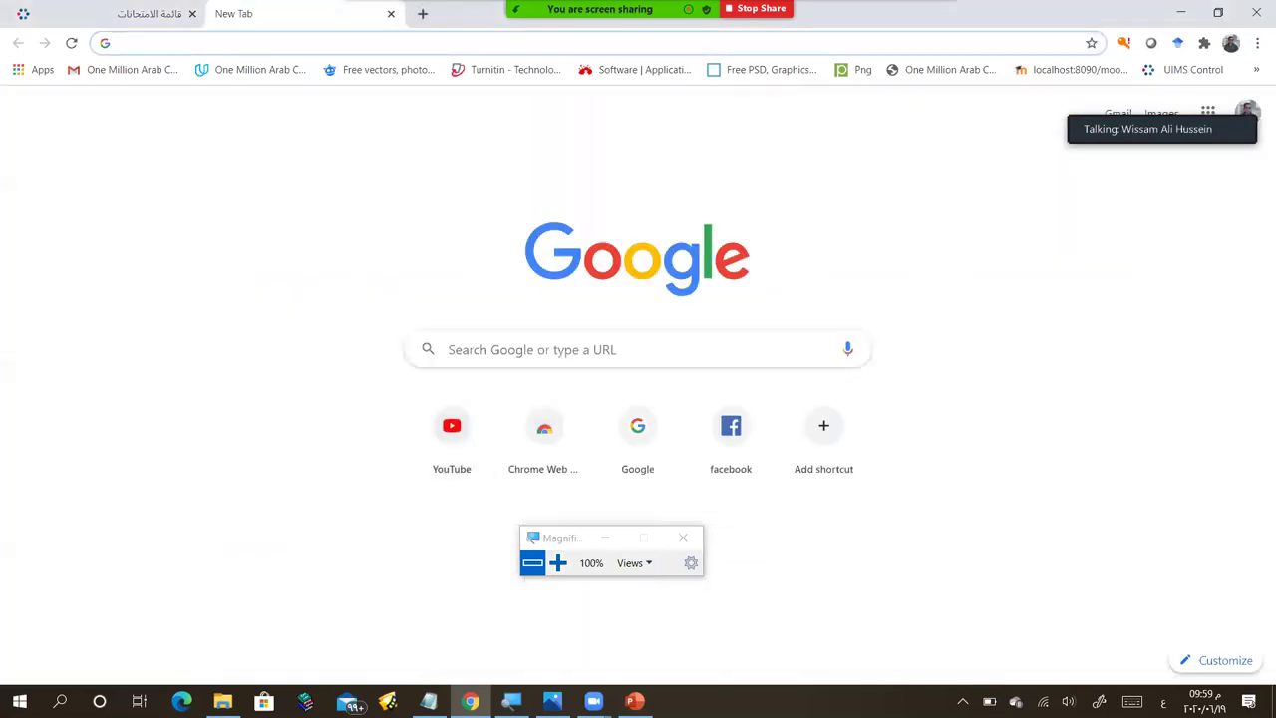
{"action": "key", "text": "alt+Tab"}
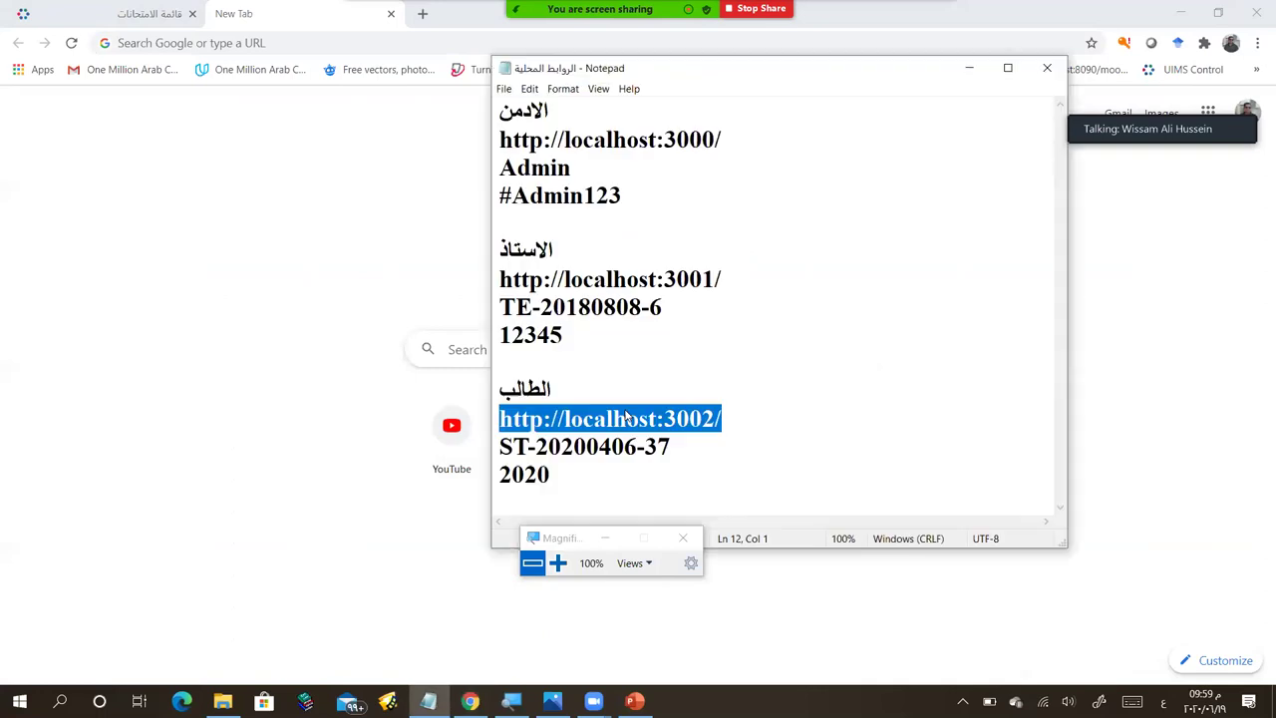
{"action": "right_click", "coordinate": [621, 417]}
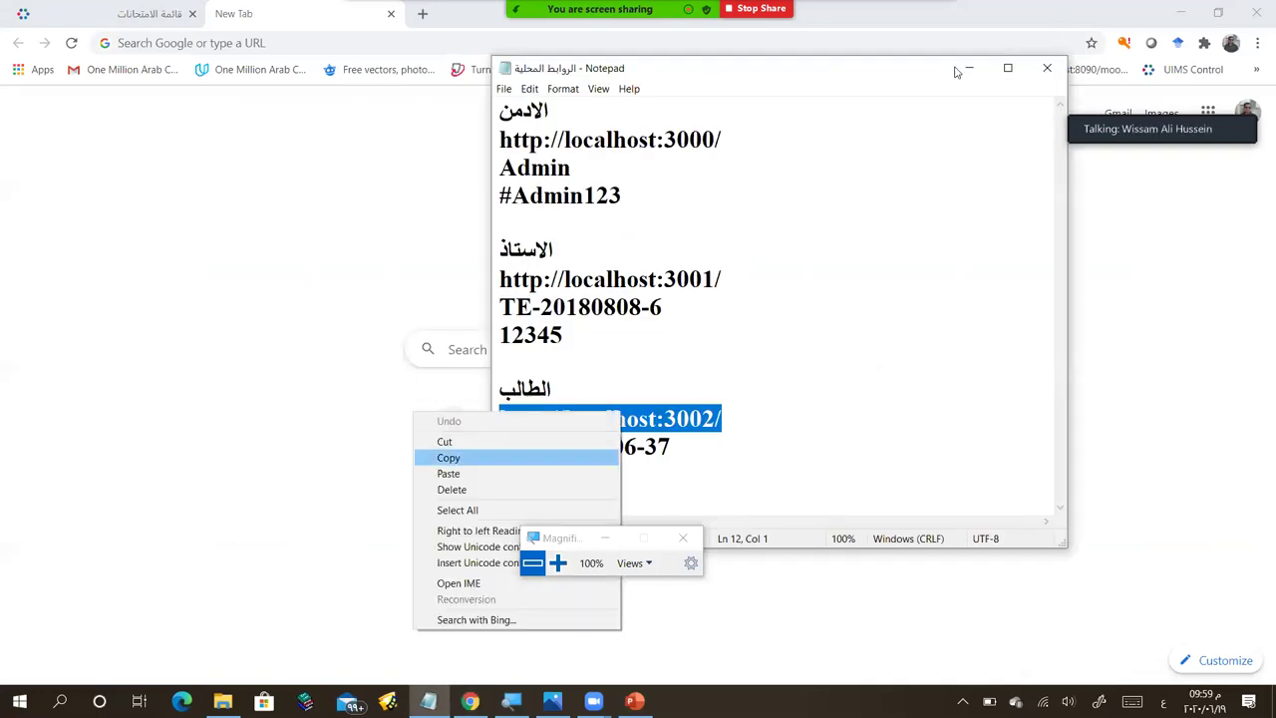
{"action": "left_click", "coordinate": [498, 458]}
{"action": "left_click", "coordinate": [399, 46]}
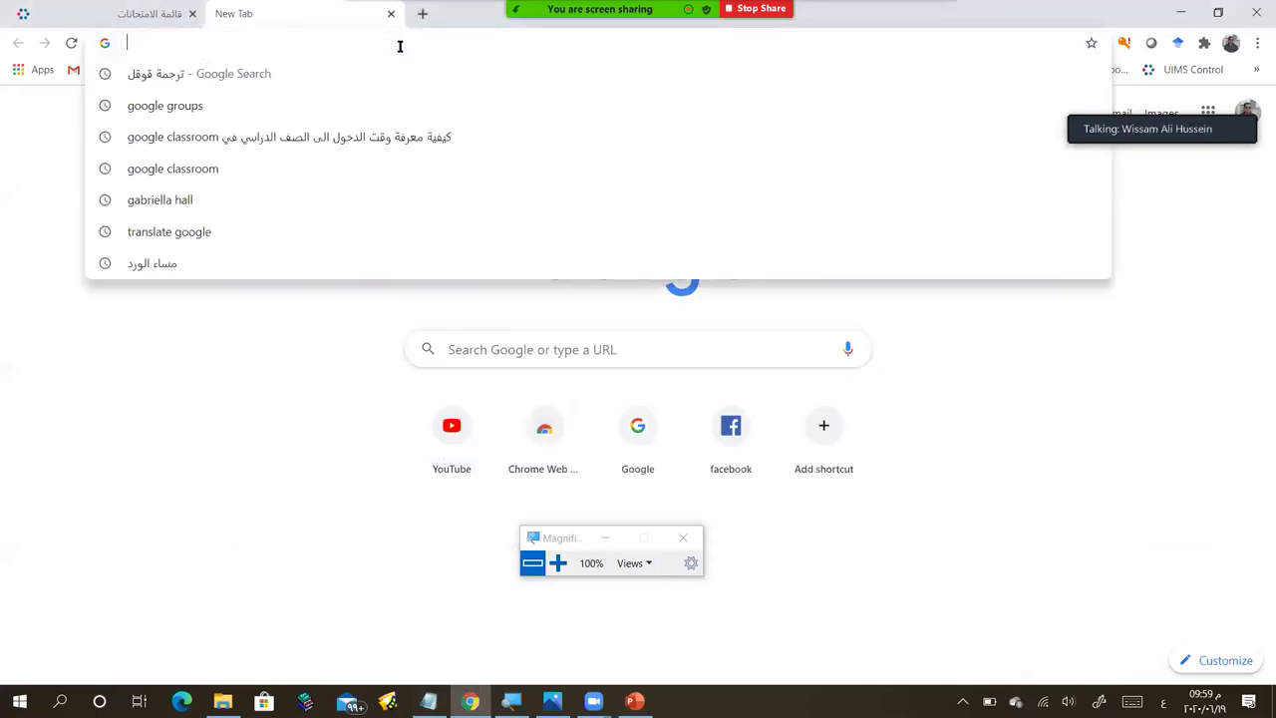
{"action": "key", "text": "ctrl+v"}
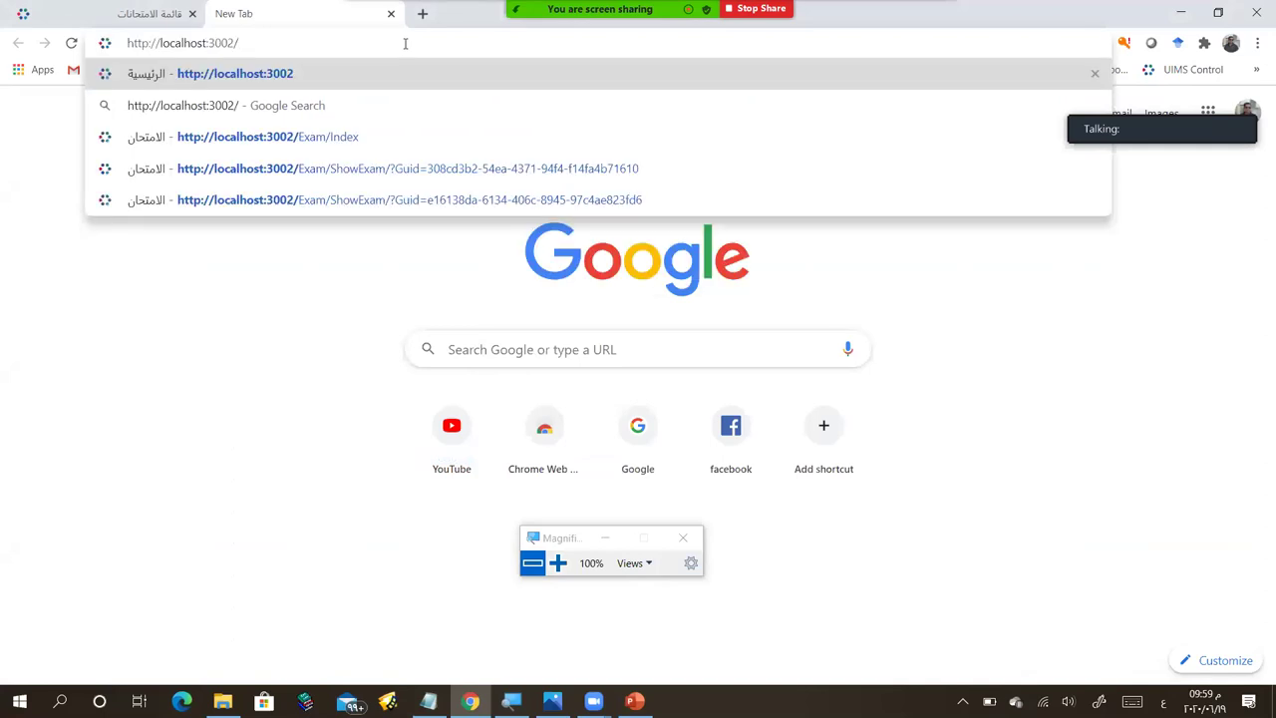
{"action": "key", "text": "Return"}
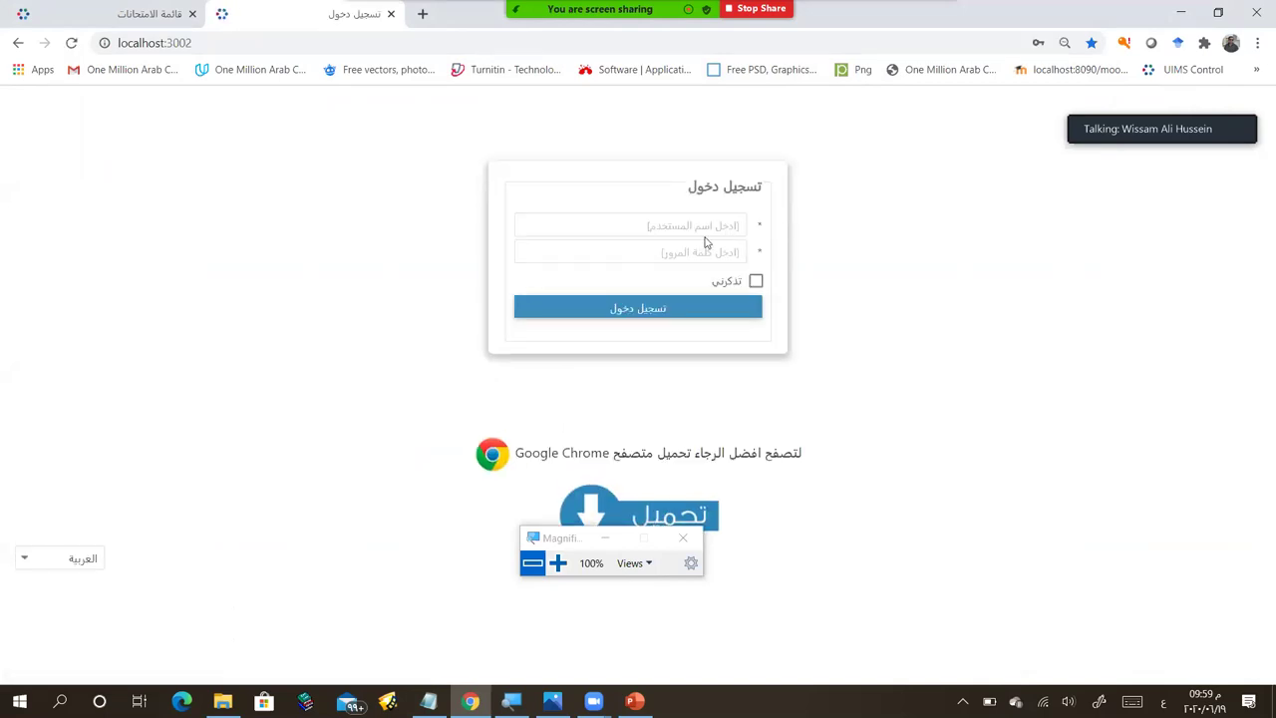
{"action": "left_click", "coordinate": [650, 308]}
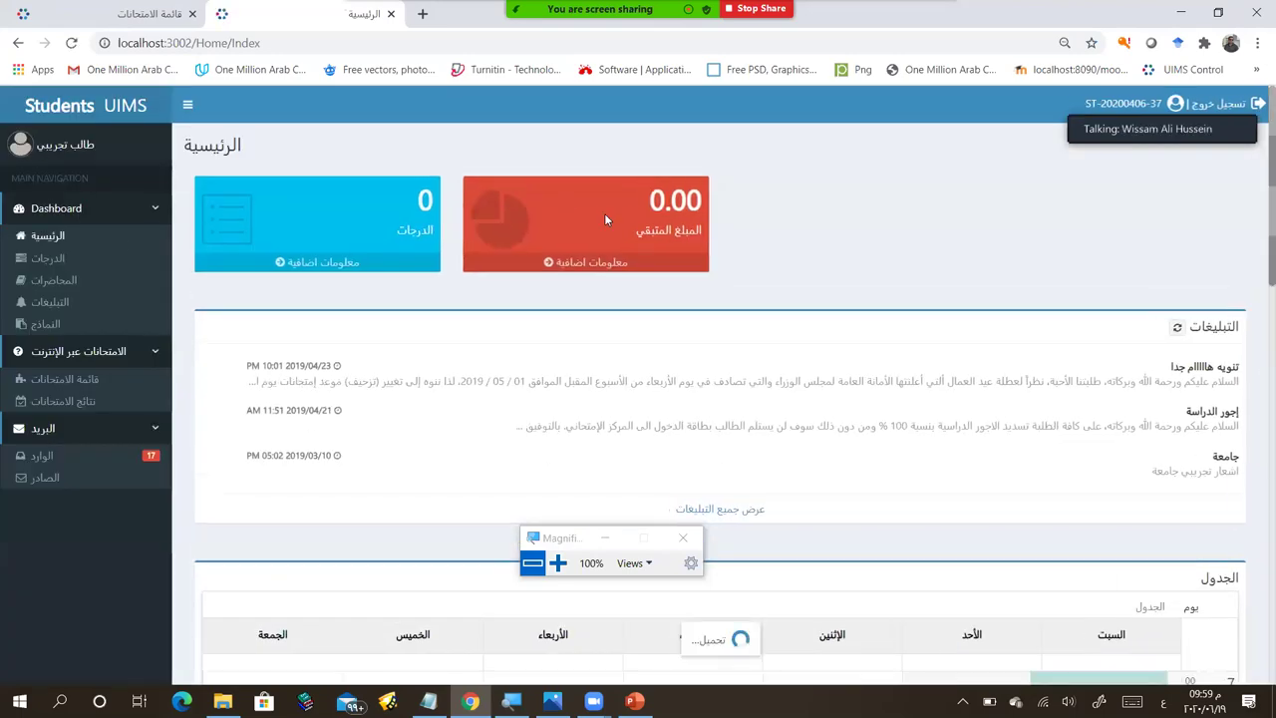
Step: In the teacher portal, send a notification (ارسال اشعار) for the exam امتحان الدور التكميلي الرابع and confirm sending it
{"action": "left_click", "coordinate": [131, 16]}
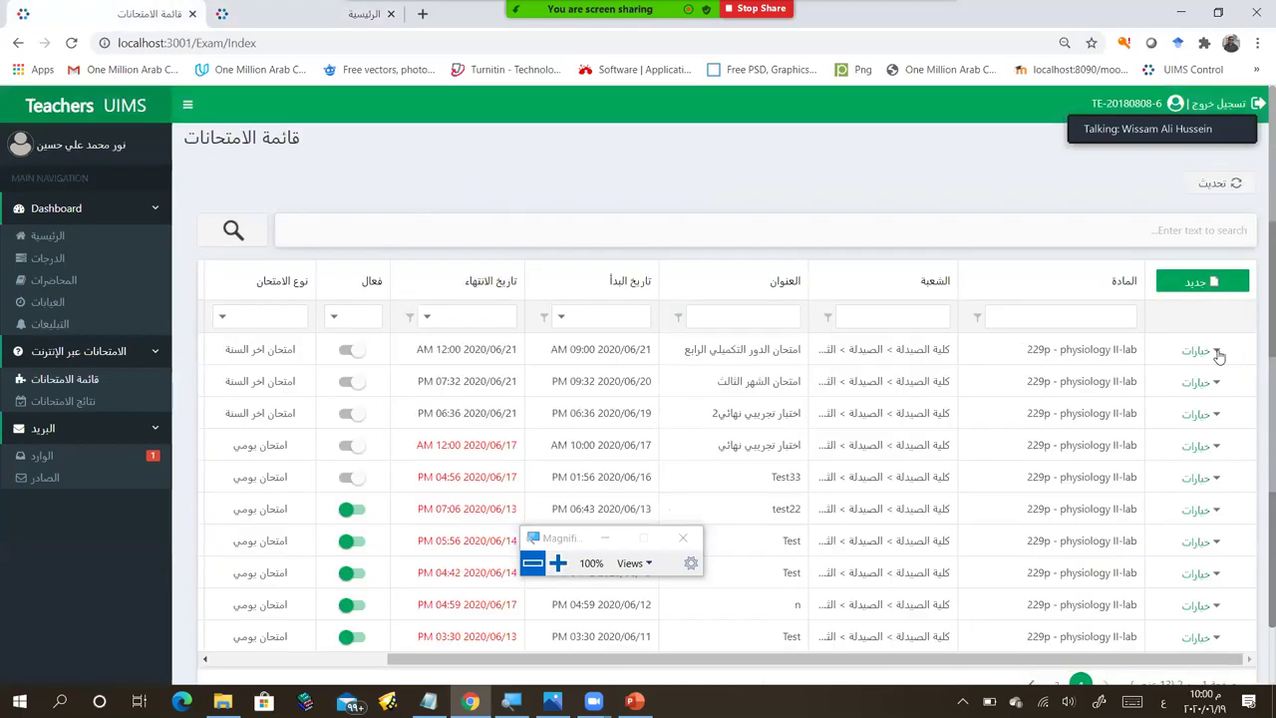
{"action": "left_click", "coordinate": [1181, 431]}
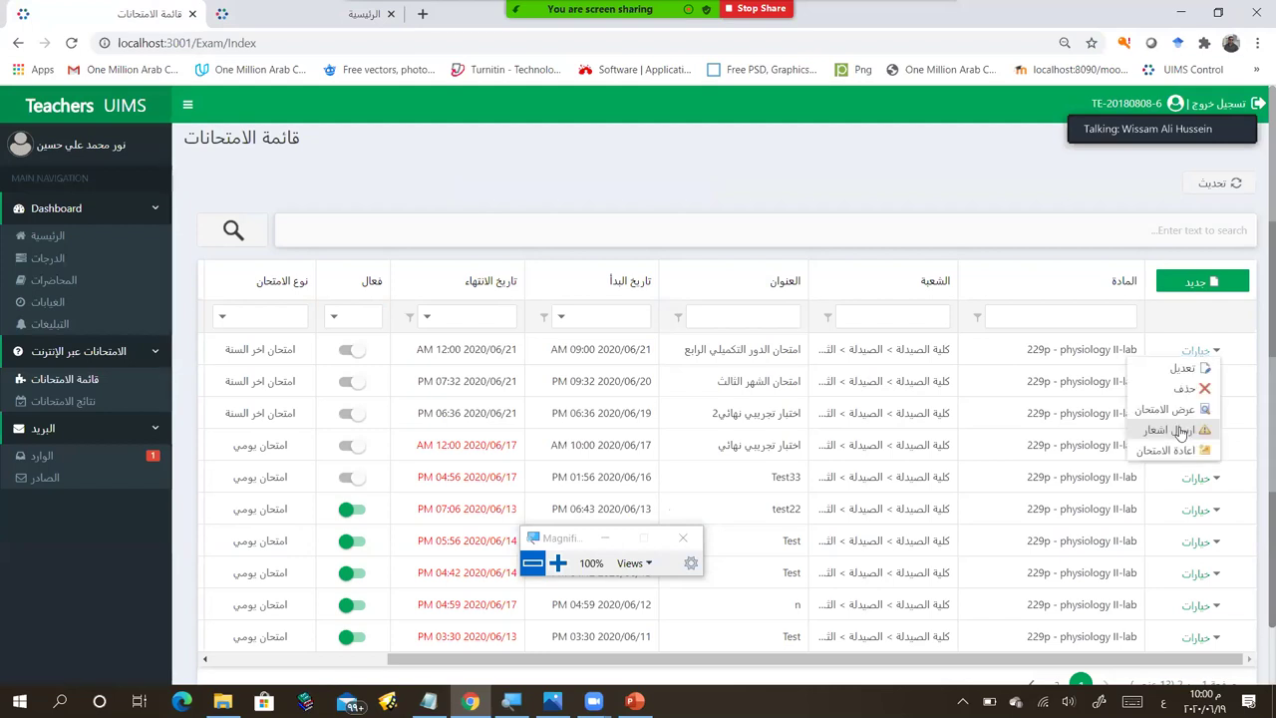
{"action": "left_click", "coordinate": [1179, 431]}
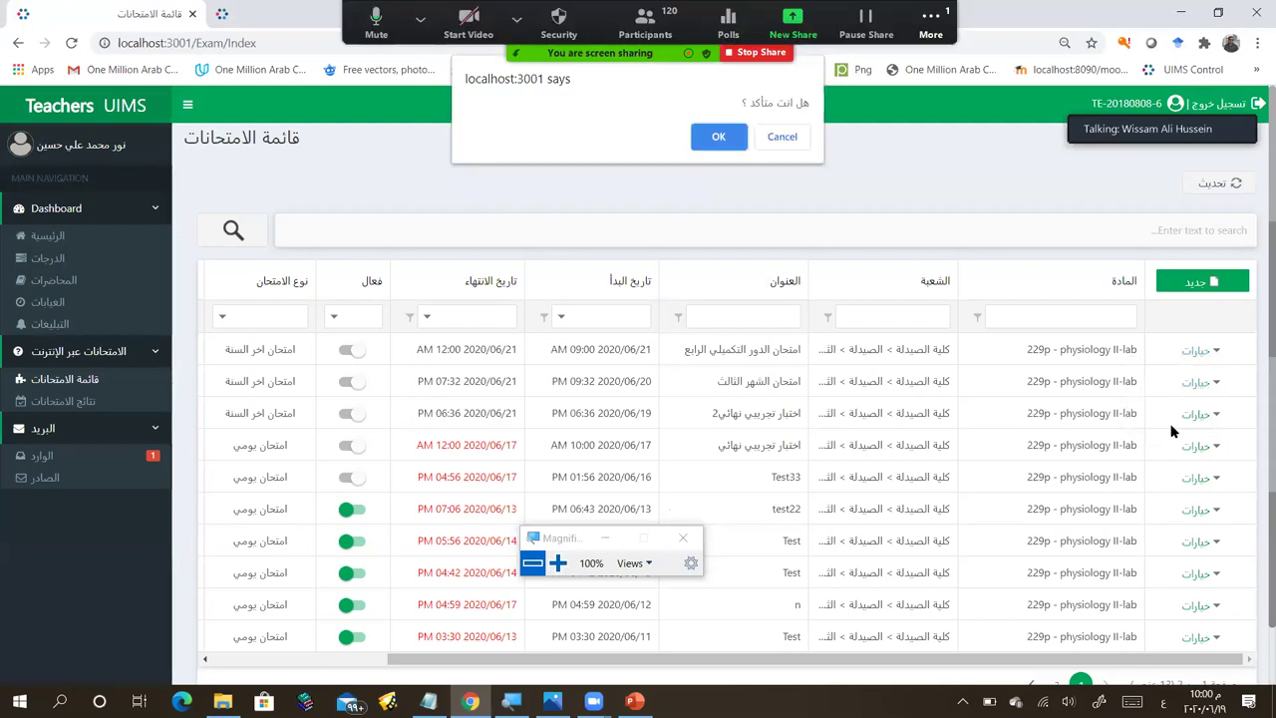
{"action": "left_click", "coordinate": [719, 139]}
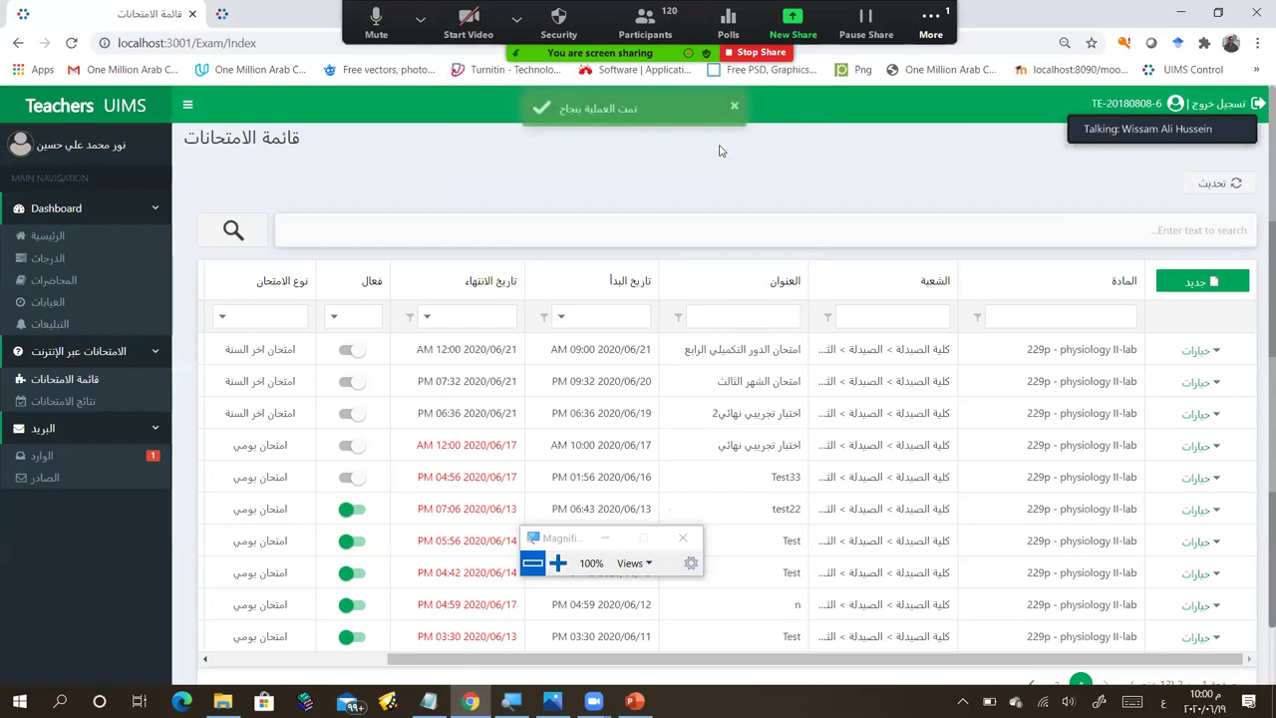
Step: In the student portal, check the reloaded home page and the exam list (قائمة الامتحانات) for the exam
{"action": "left_click", "coordinate": [285, 9]}
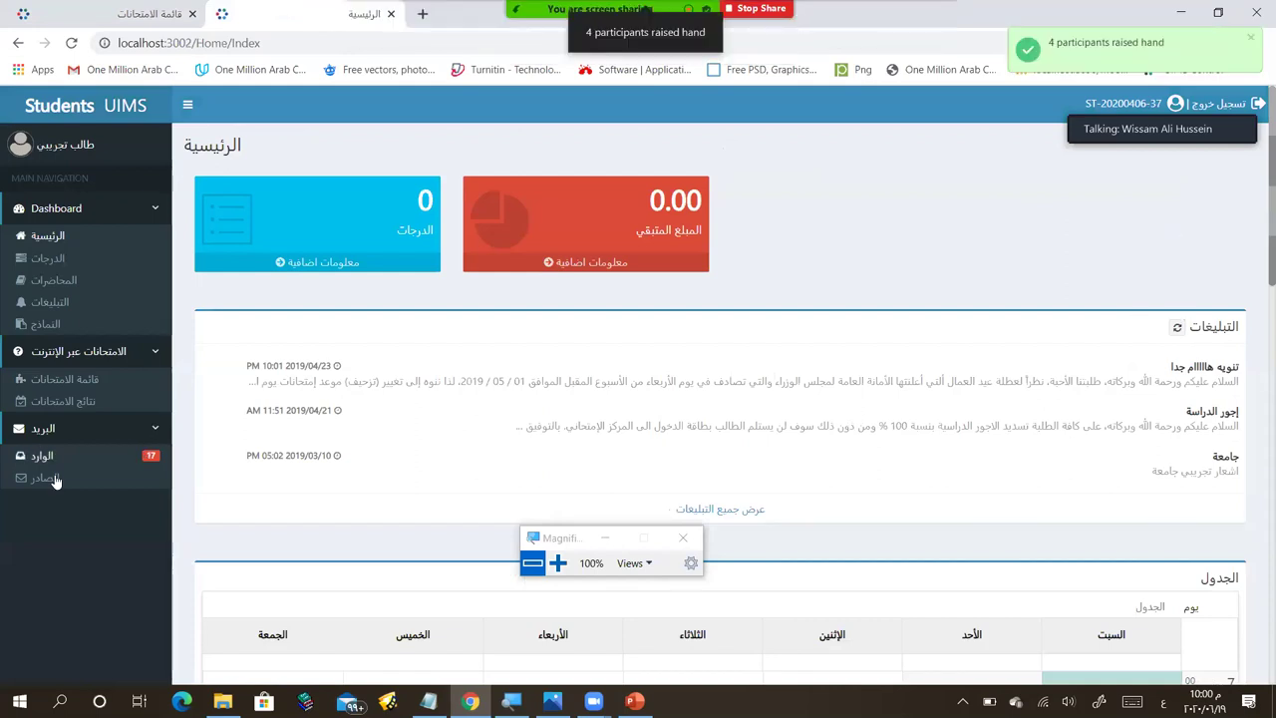
{"action": "left_click", "coordinate": [71, 43]}
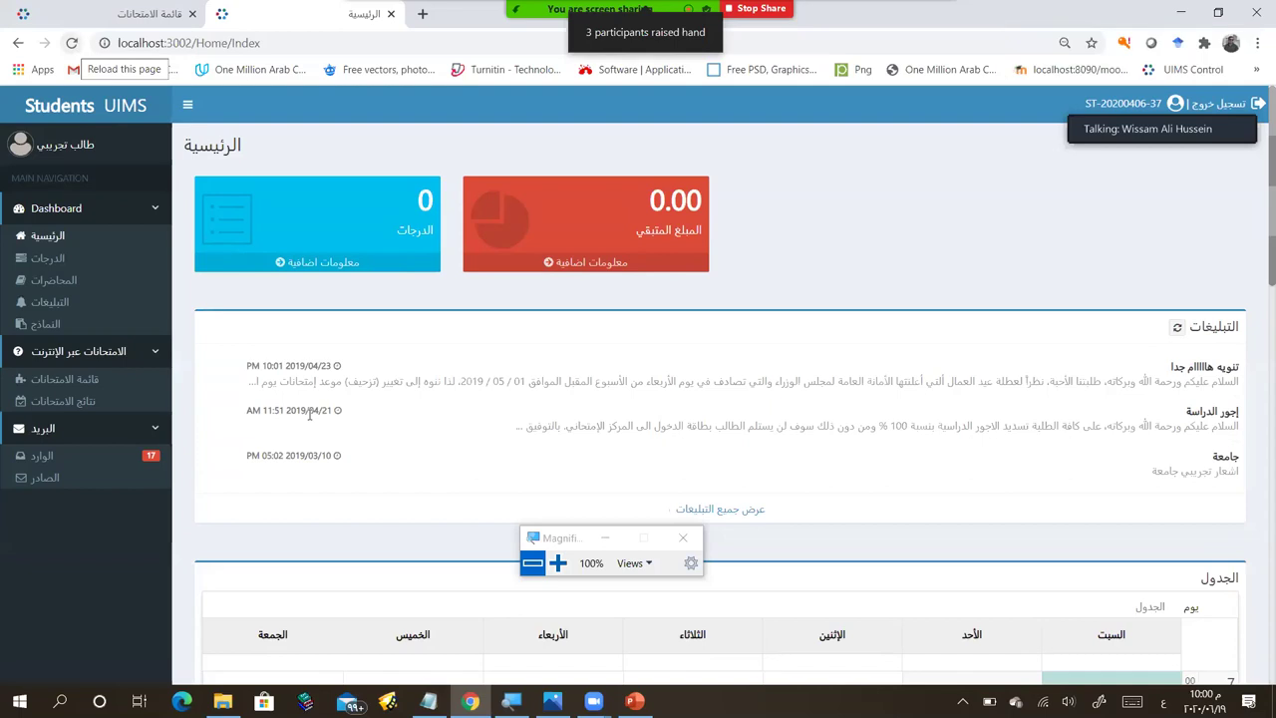
{"action": "left_click", "coordinate": [95, 383]}
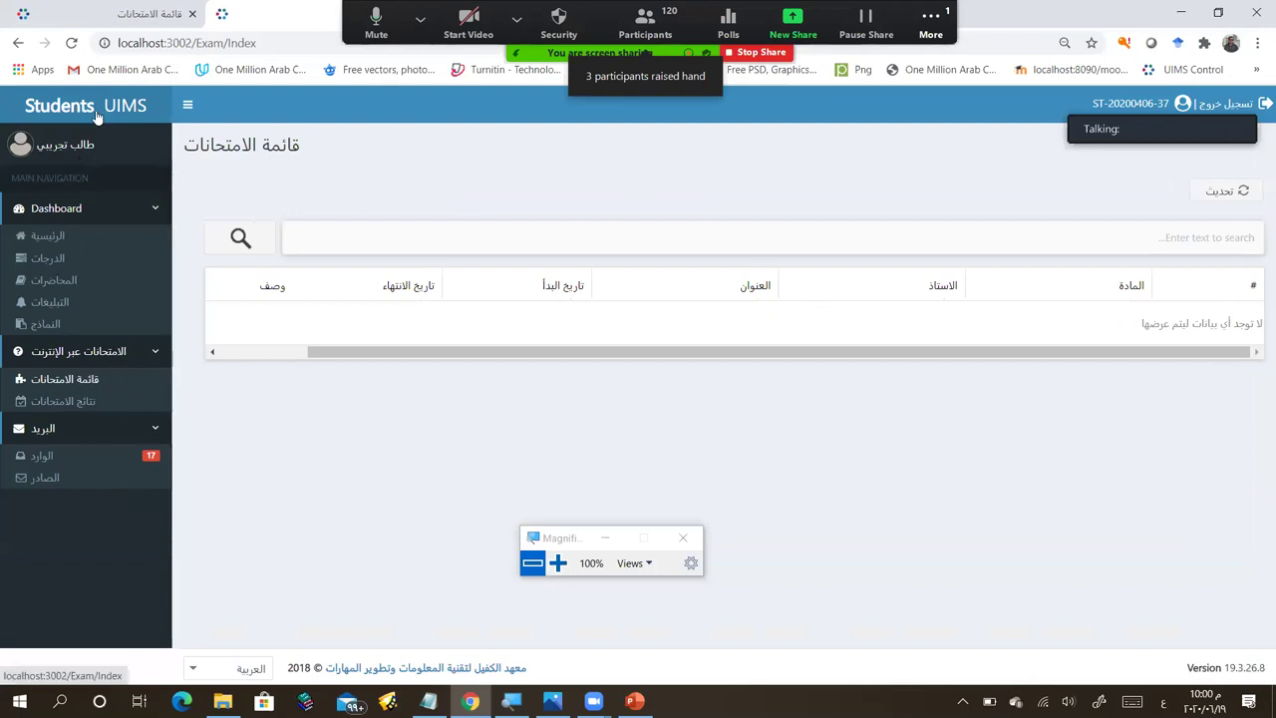
{"action": "left_click", "coordinate": [72, 45]}
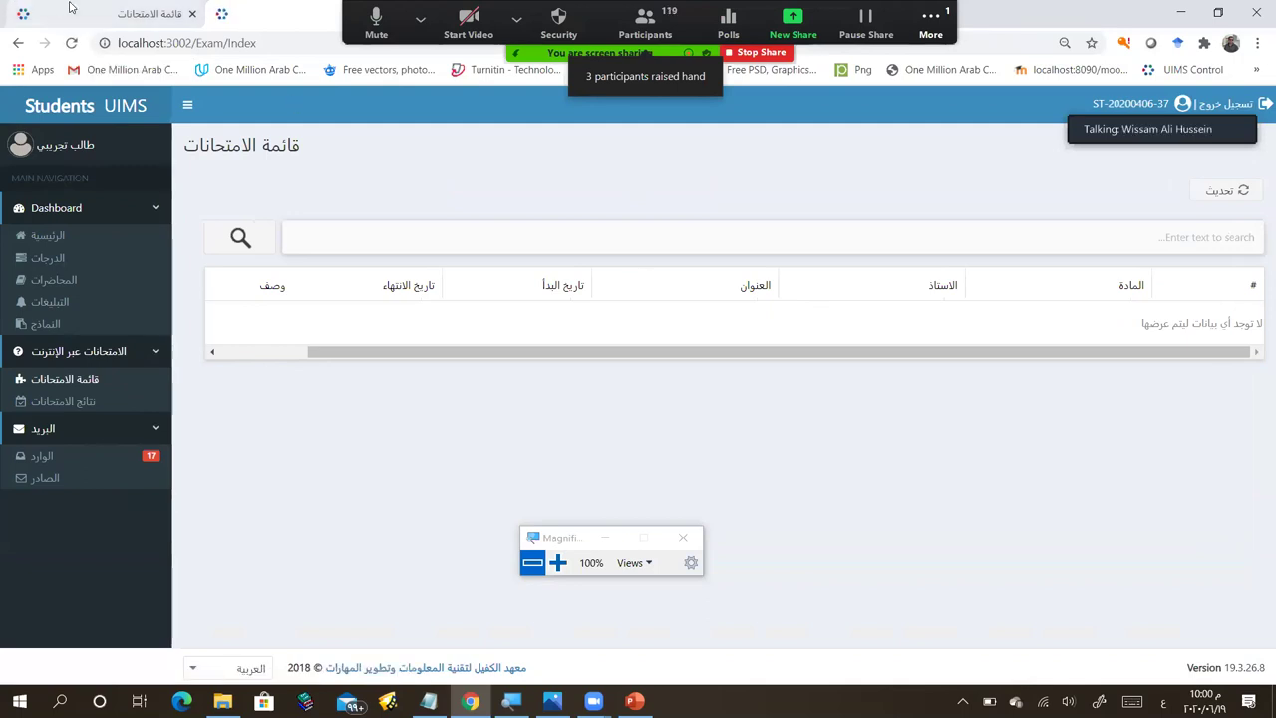
Step: Refresh the teacher portal's exam list and reload the student portal's exam list to check for the exam again
{"action": "key", "text": "alt+Tab"}
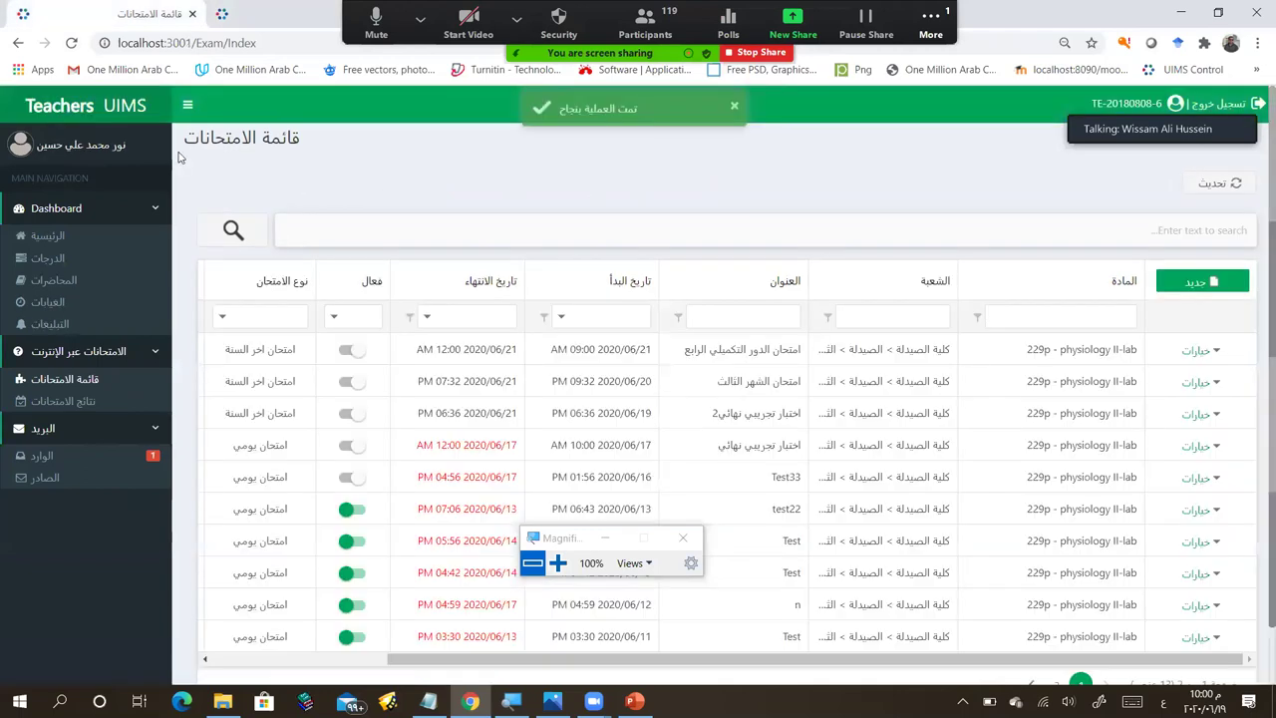
{"action": "left_click", "coordinate": [1211, 187]}
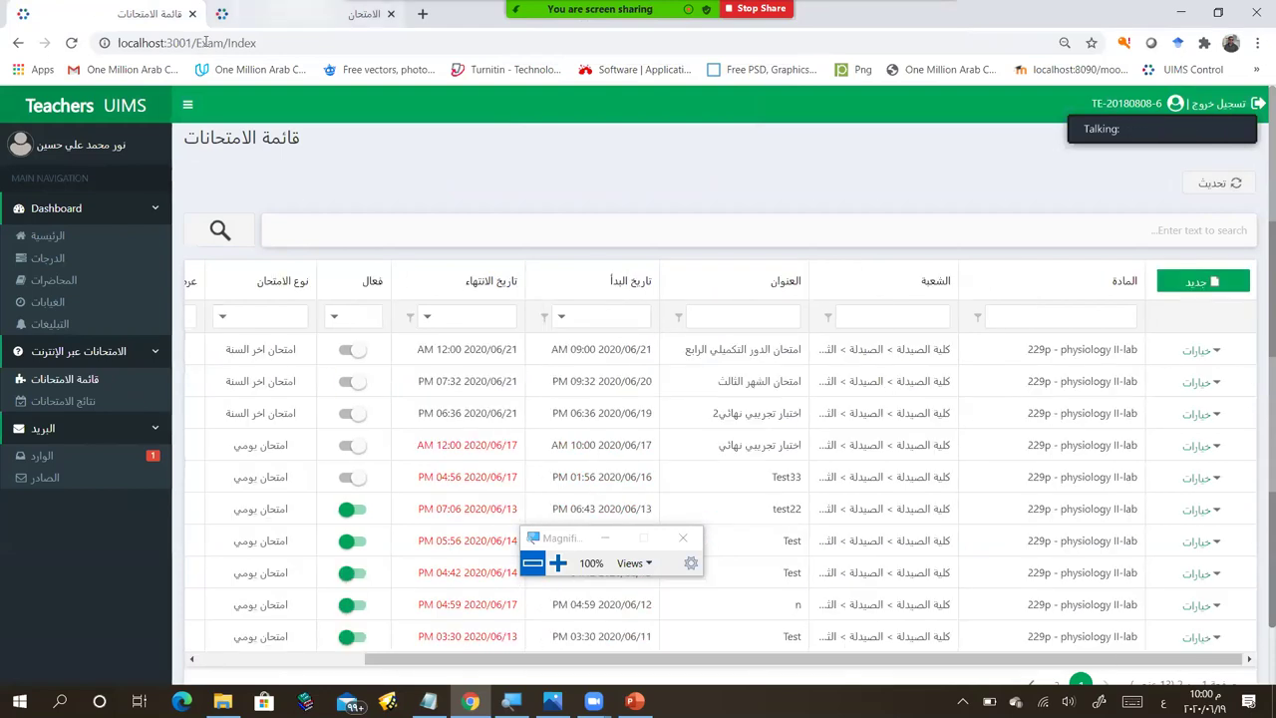
{"action": "left_click", "coordinate": [302, 12]}
{"action": "left_click", "coordinate": [72, 43]}
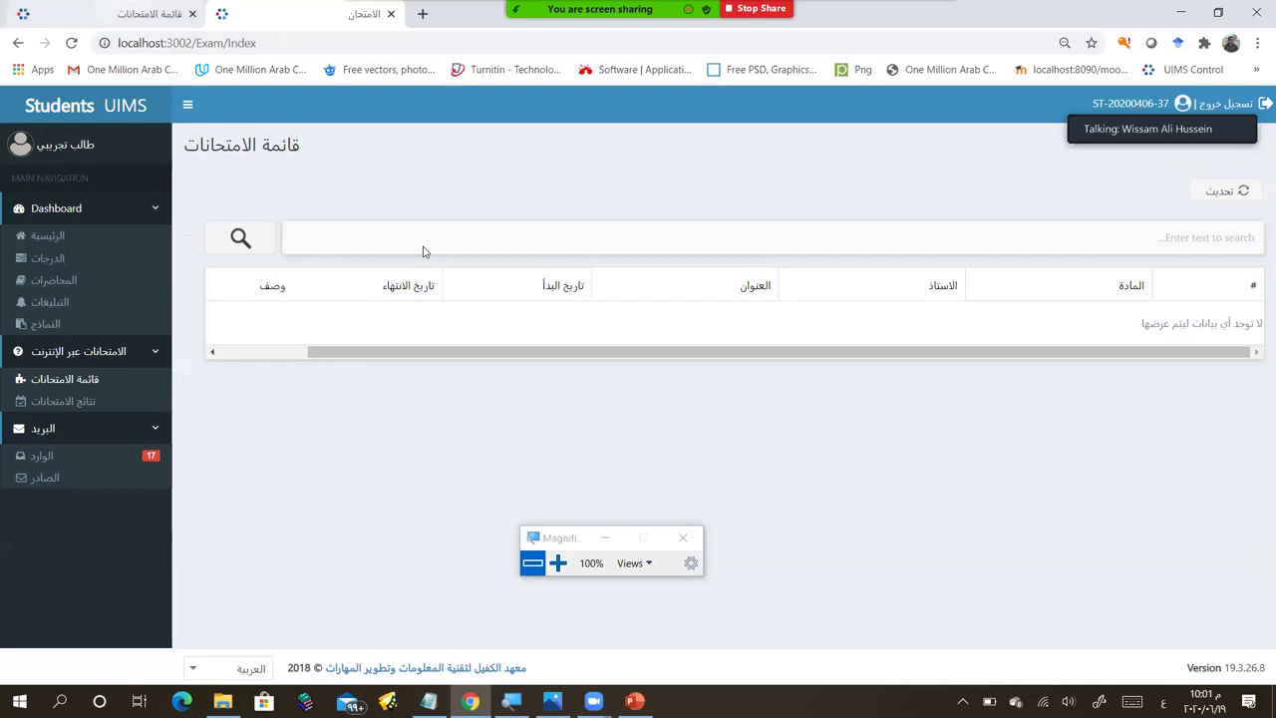
Step: In the teacher portal, open the exam امتحان الدور التكميلي الرابع for editing and save its details
{"action": "key", "text": "ctrl+Tab"}
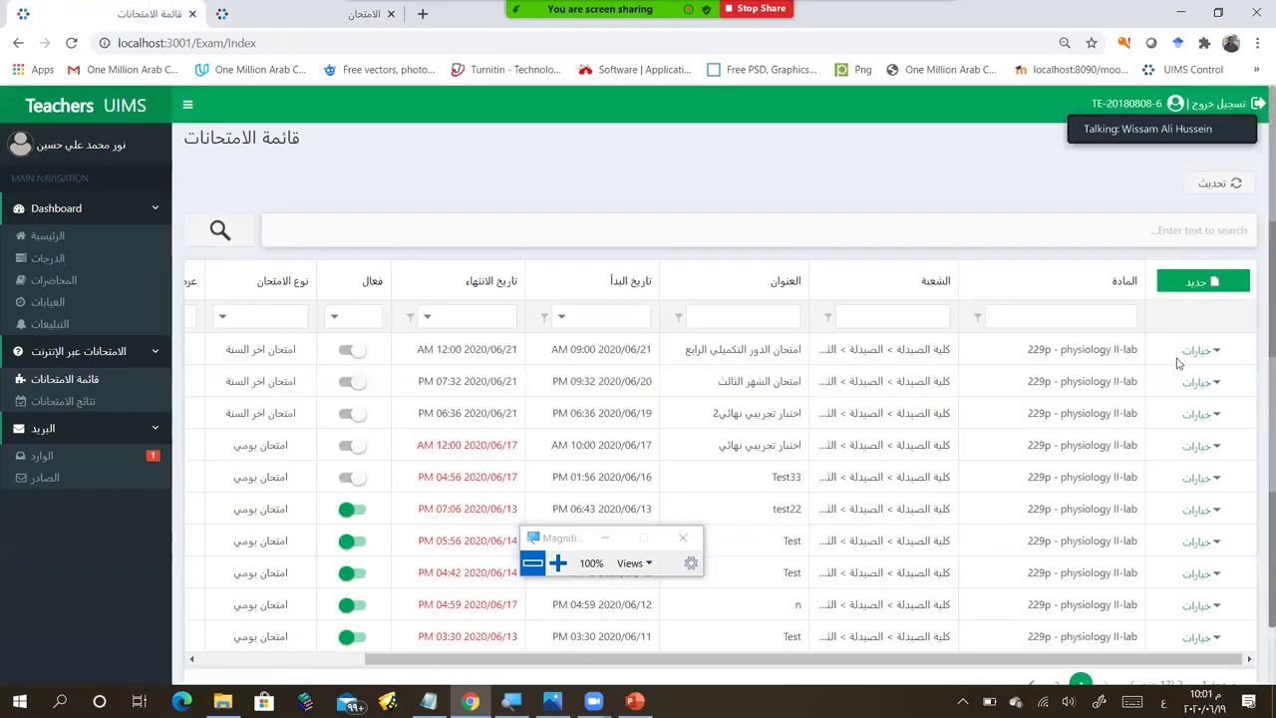
{"action": "left_click", "coordinate": [1199, 282]}
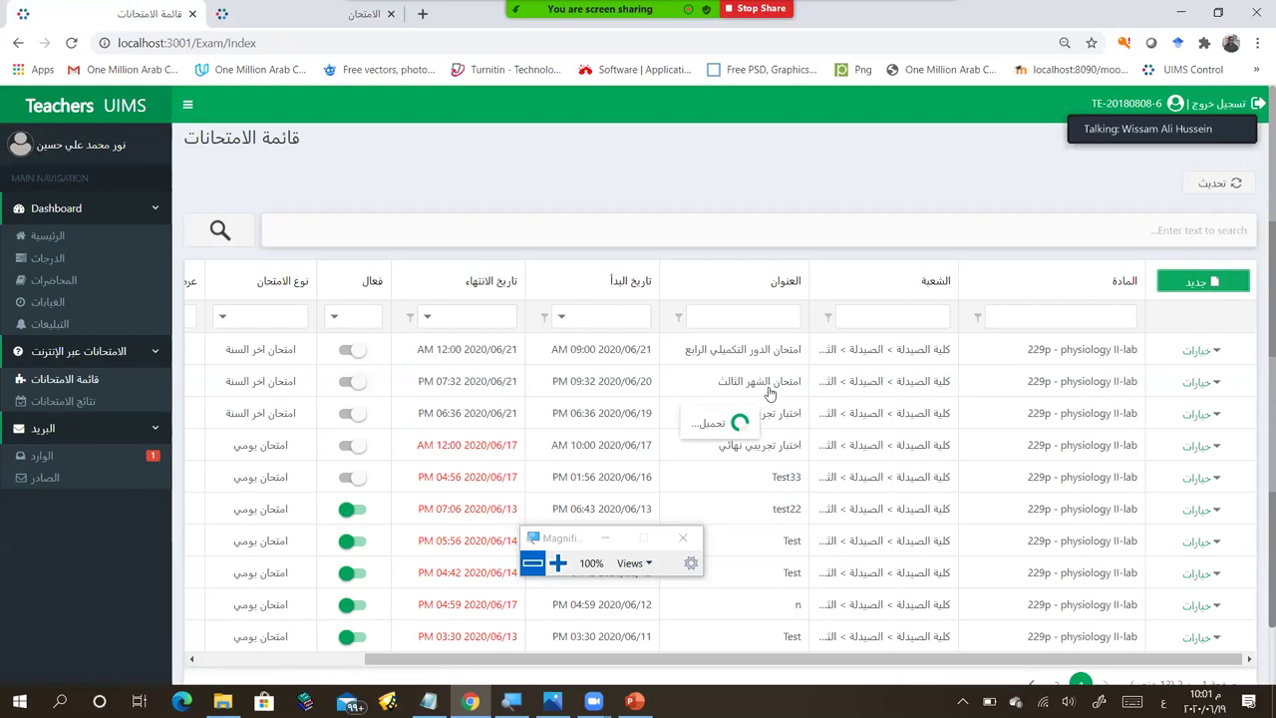
{"action": "left_click", "coordinate": [1211, 353]}
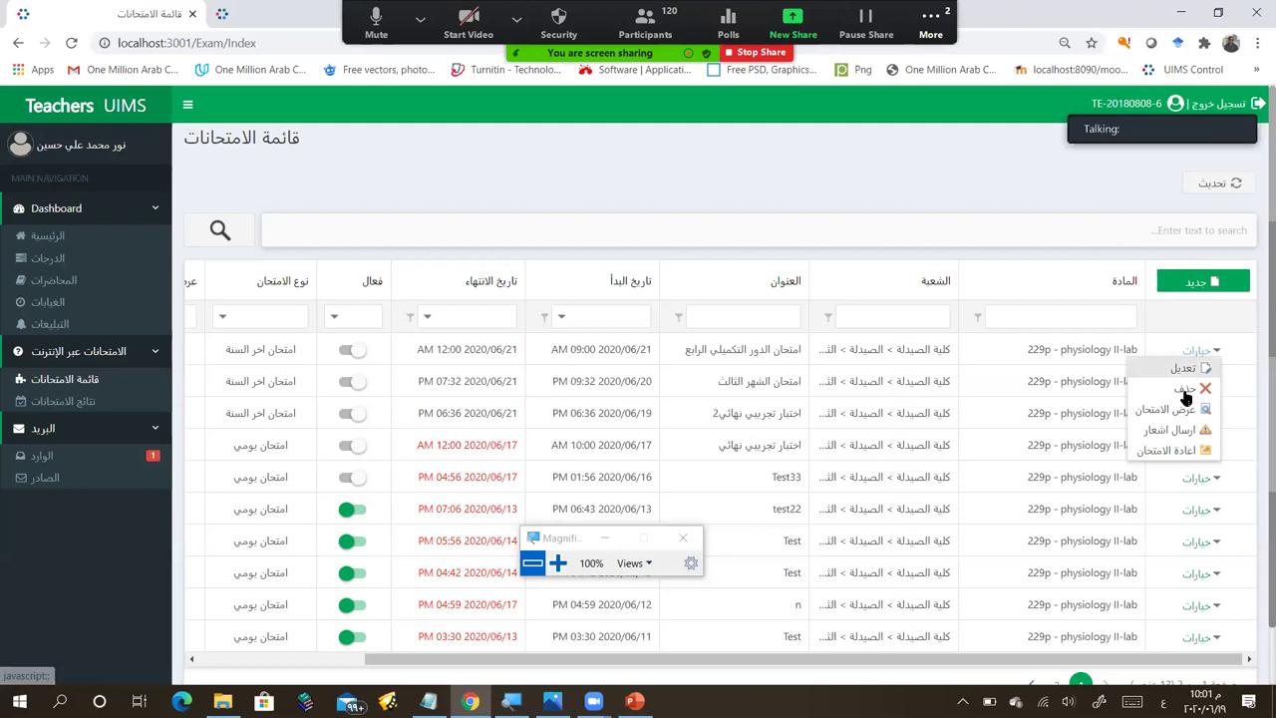
{"action": "left_click", "coordinate": [1185, 391]}
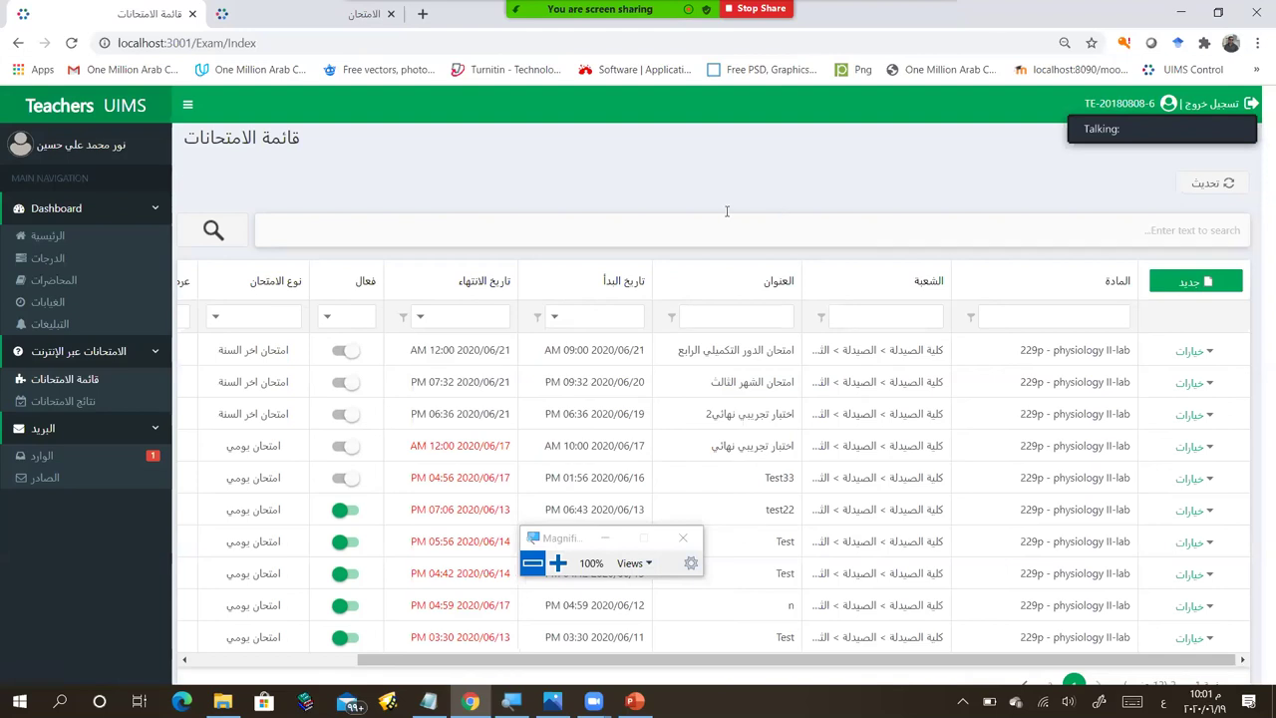
{"action": "double_click", "coordinate": [787, 350]}
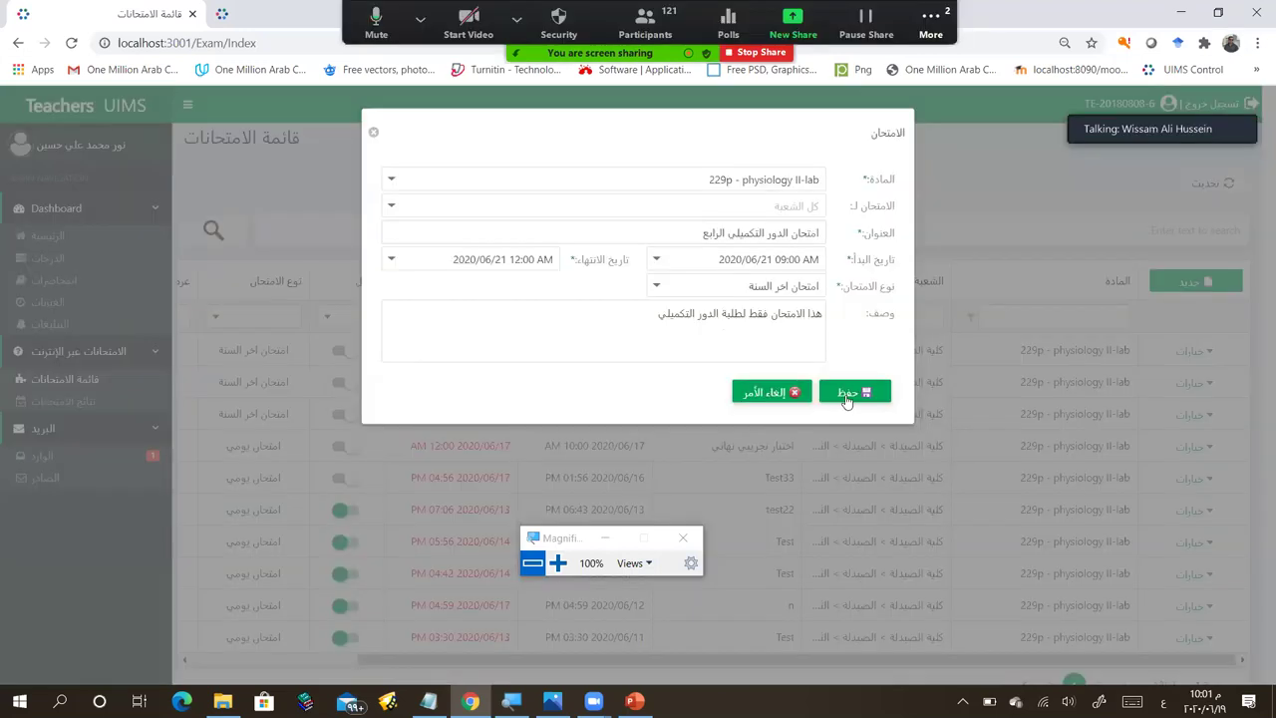
{"action": "left_click", "coordinate": [515, 492]}
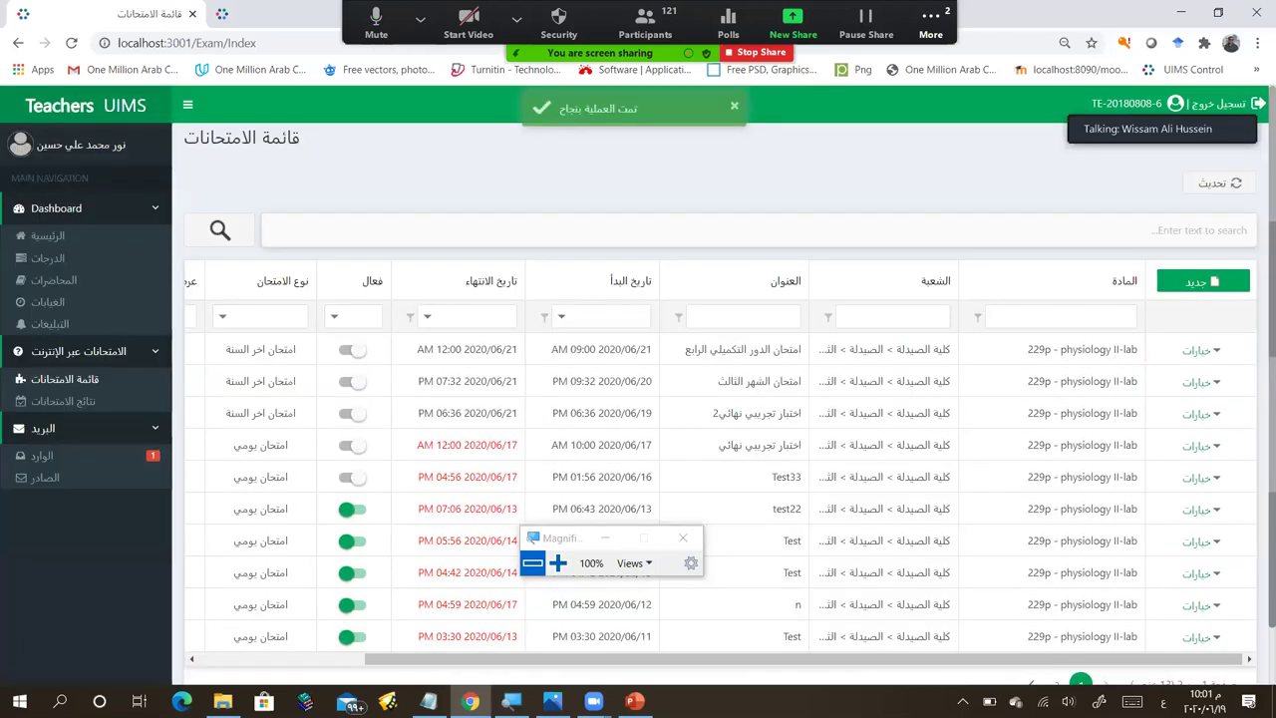
{"action": "mouse_move", "coordinate": [511, 700]}
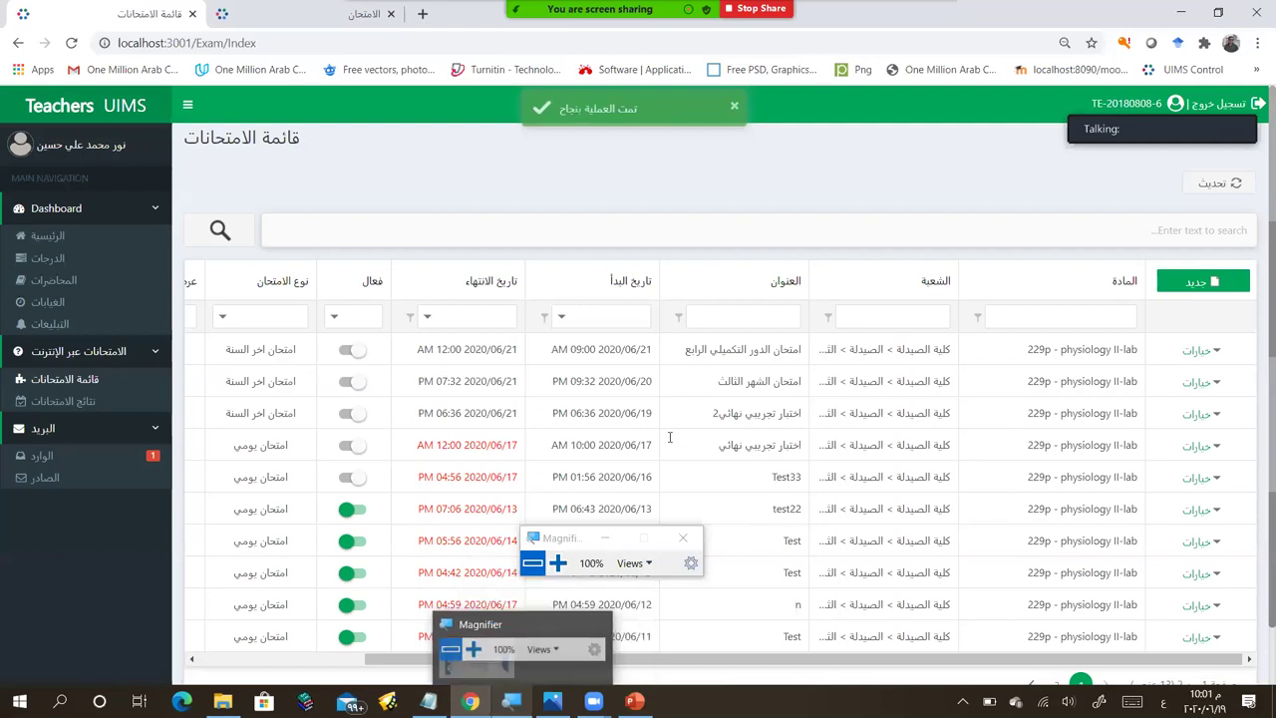
{"action": "key", "text": "alt+Tab"}
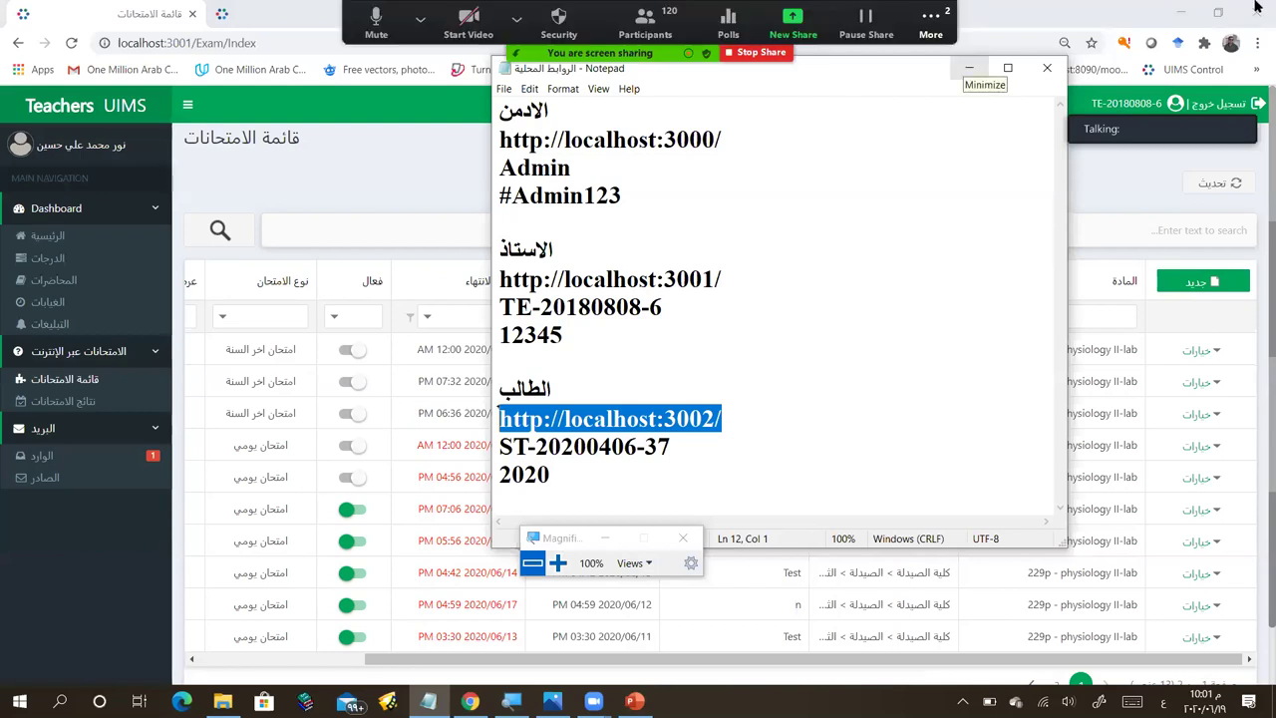
{"action": "left_click", "coordinate": [968, 68]}
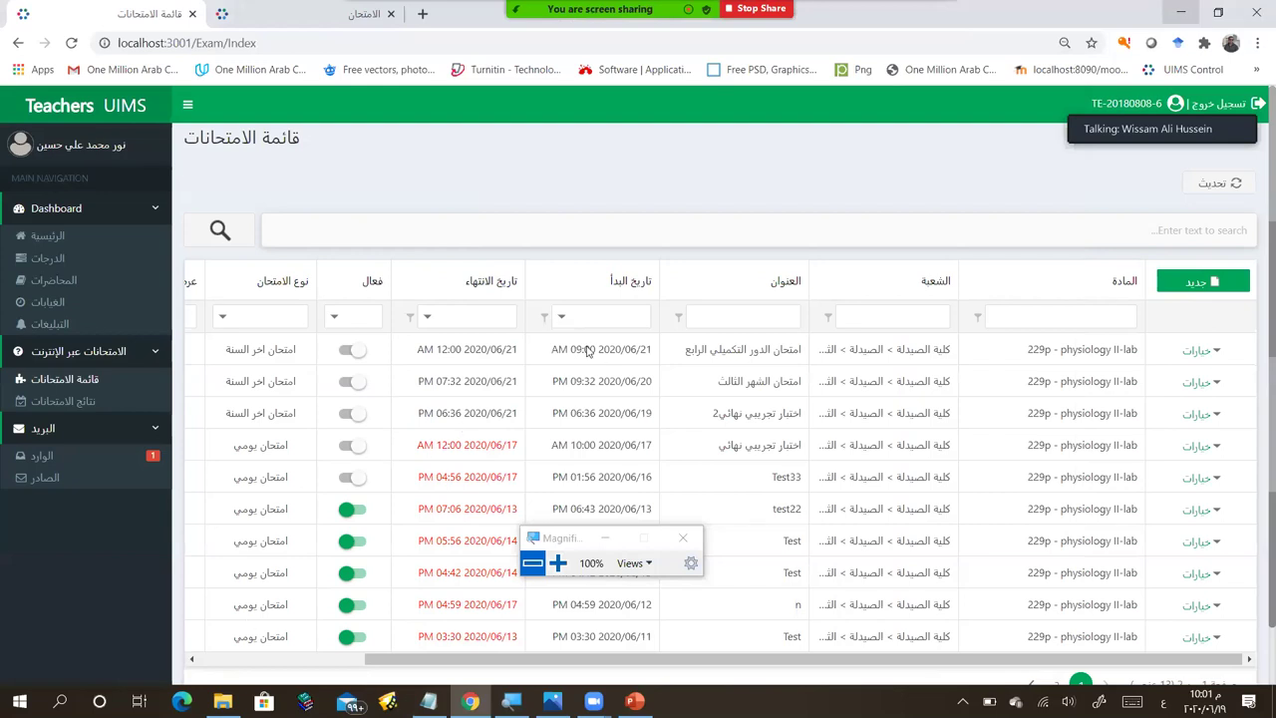
Step: Open the workbook حساب طالب اون لاين from the برنامج الجامعات folder and select the student login link in it
{"action": "key", "text": "alt+Tab"}
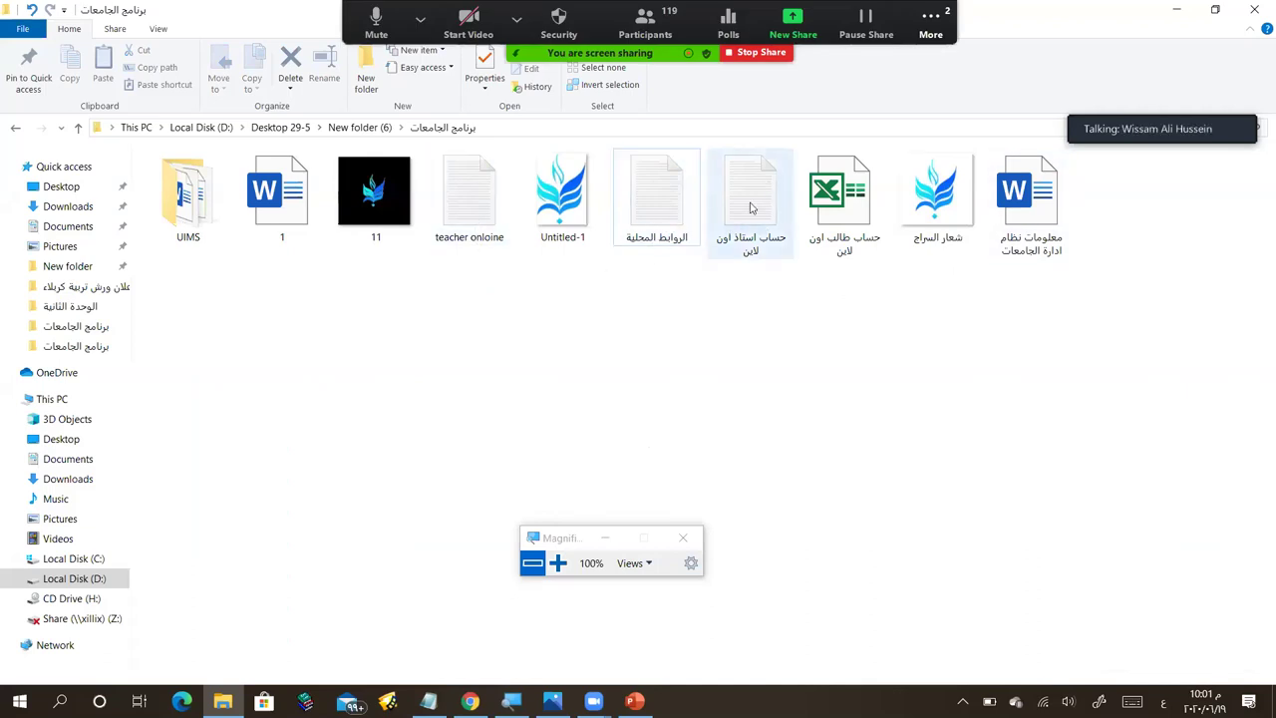
{"action": "double_click", "coordinate": [846, 212]}
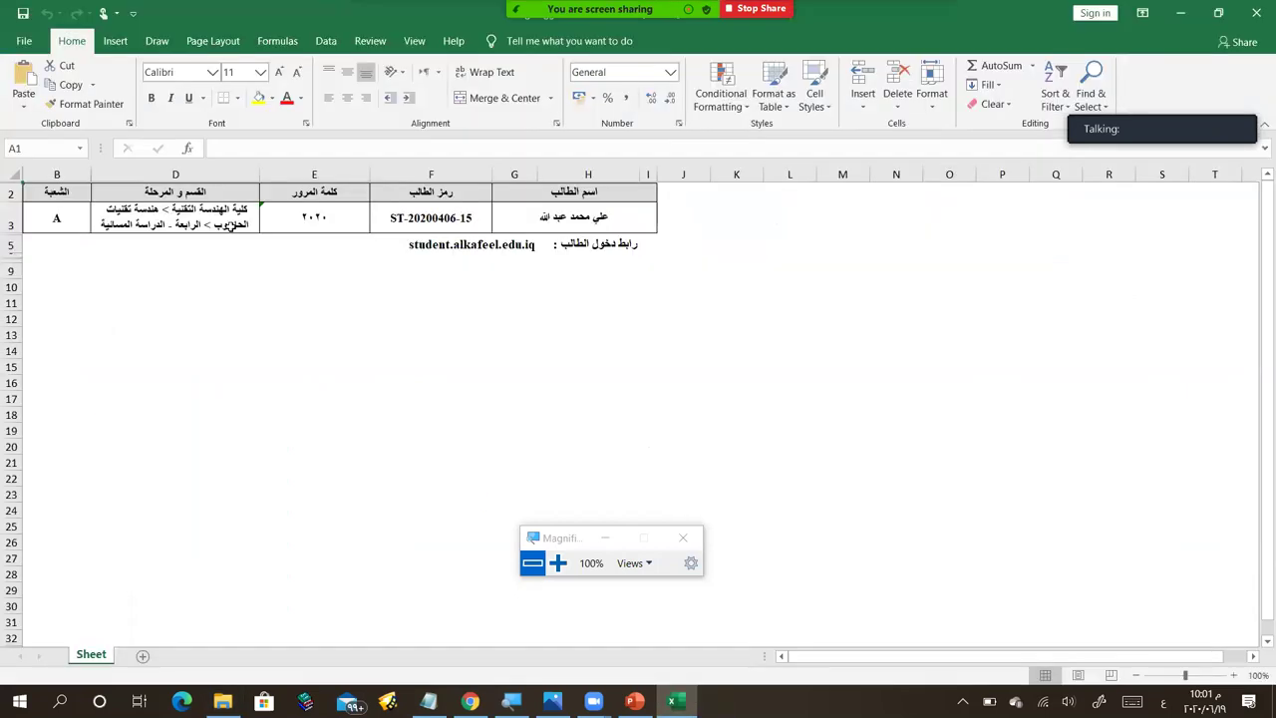
{"action": "left_click", "coordinate": [398, 217]}
{"action": "double_click", "coordinate": [489, 244]}
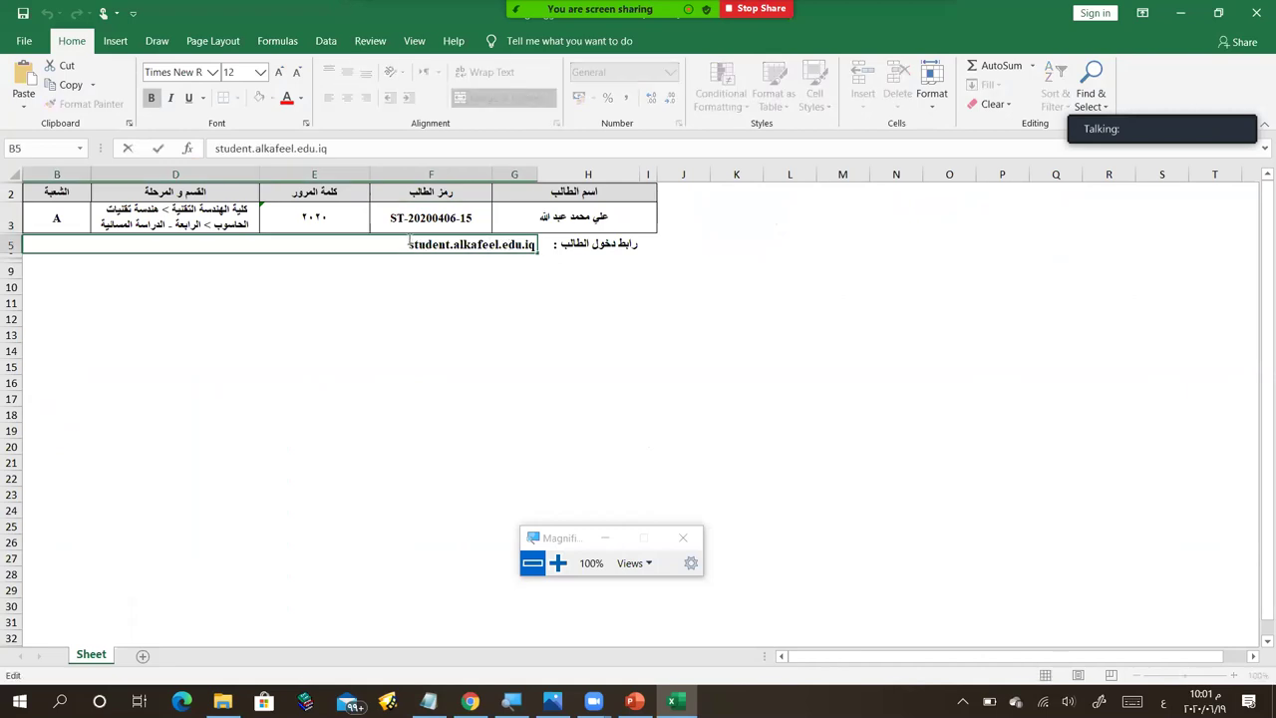
{"action": "left_click_drag", "start_coordinate": [409, 244], "coordinate": [539, 245]}
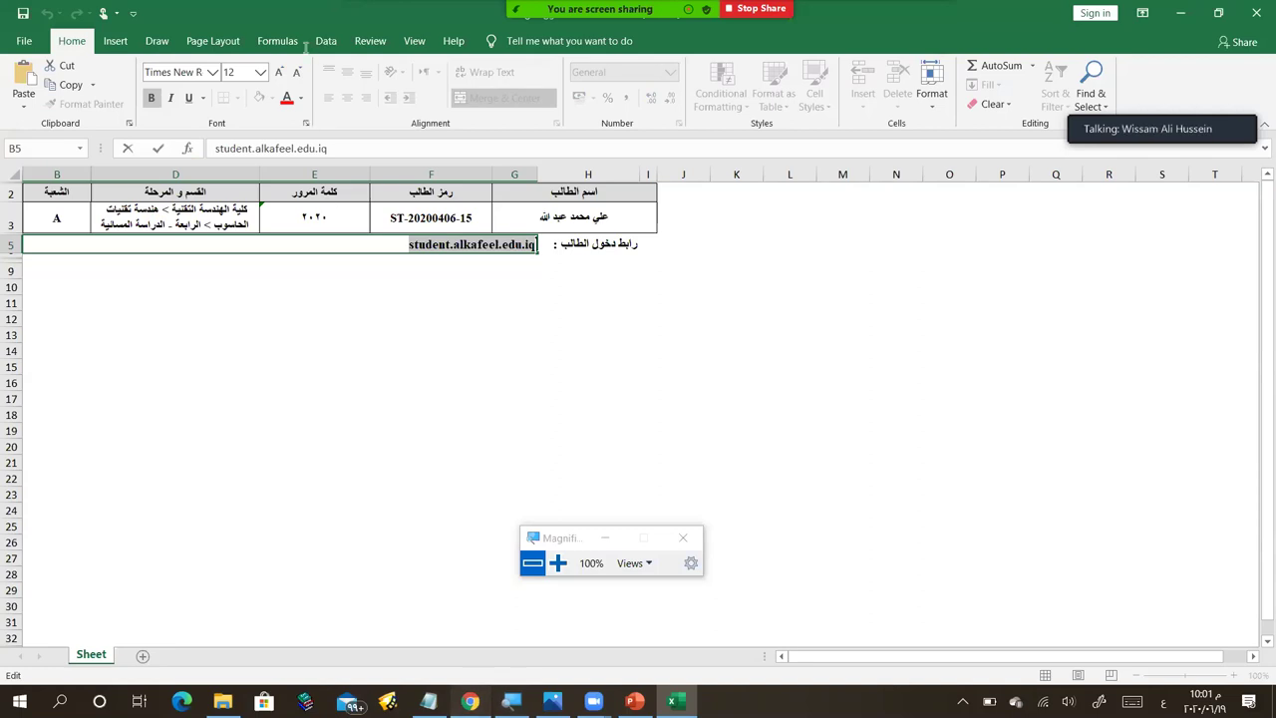
{"action": "key", "text": "alt+Tab"}
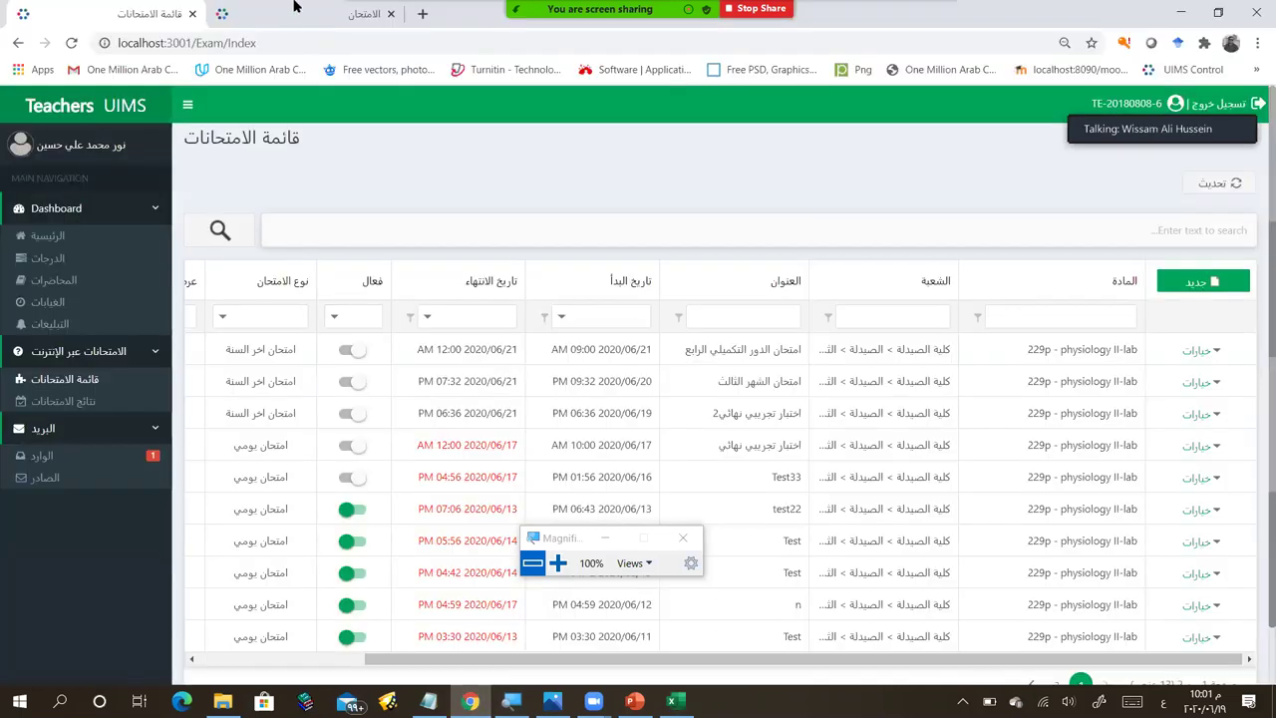
Step: Log out of the local student portal and load student.alkafeel.edu.iq in its browser tab
{"action": "left_click", "coordinate": [292, 7]}
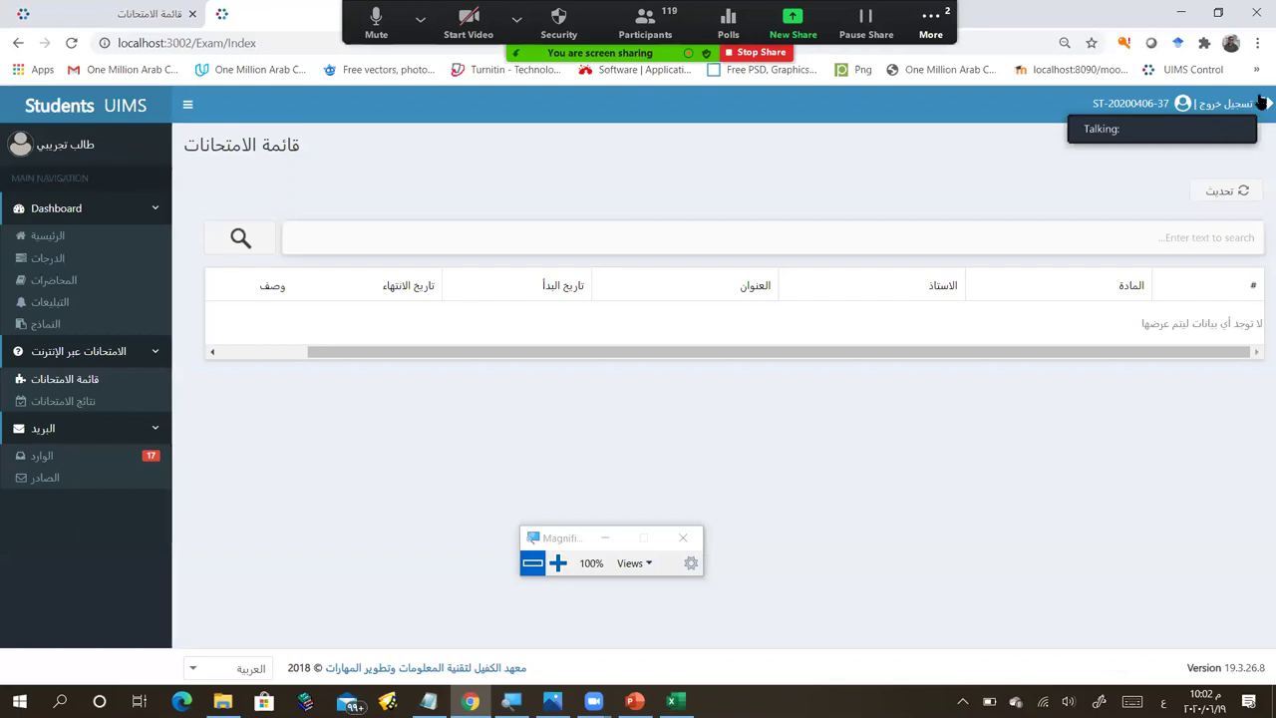
{"action": "left_click", "coordinate": [1224, 104]}
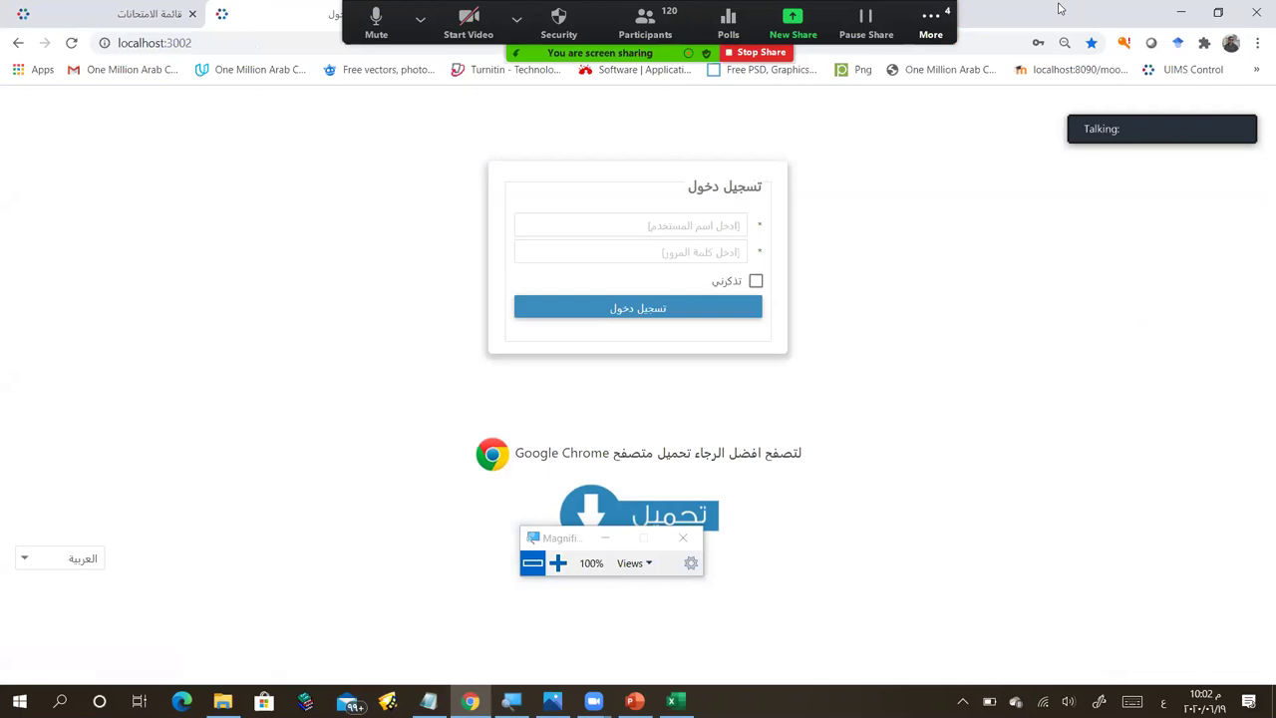
{"action": "left_click", "coordinate": [302, 46]}
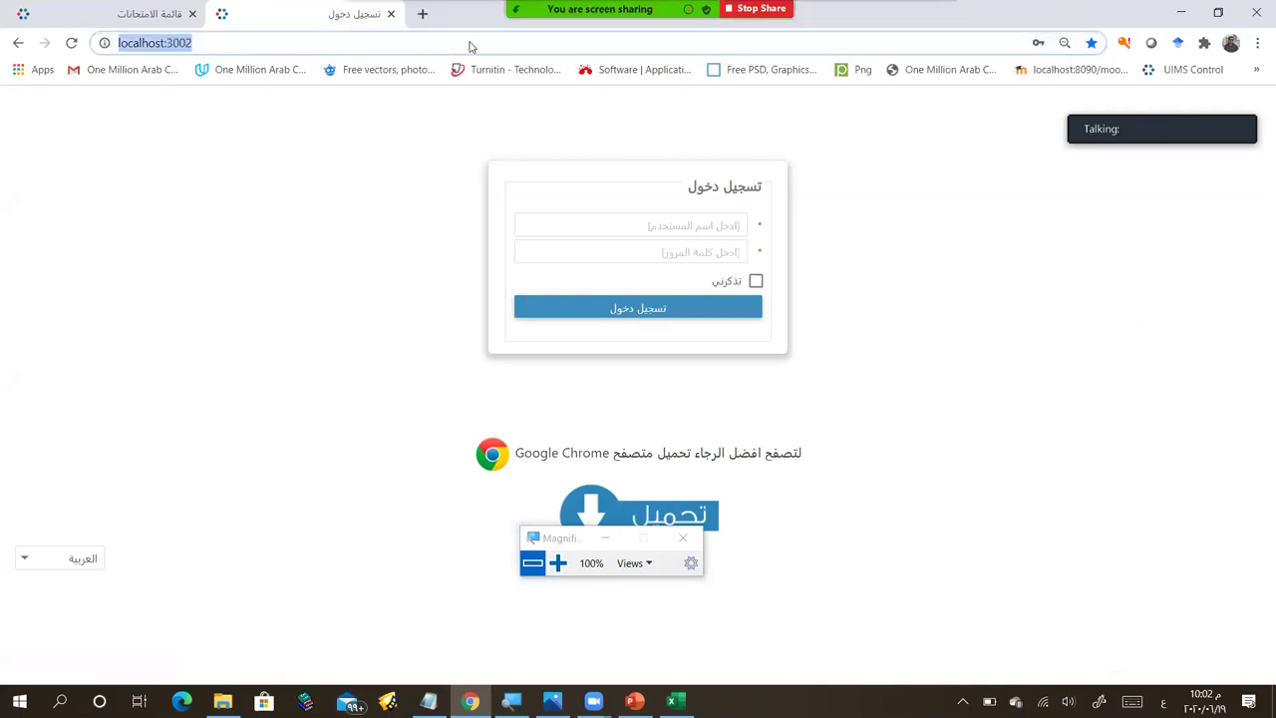
{"action": "type", "text": "s"}
{"action": "key", "text": "Return"}
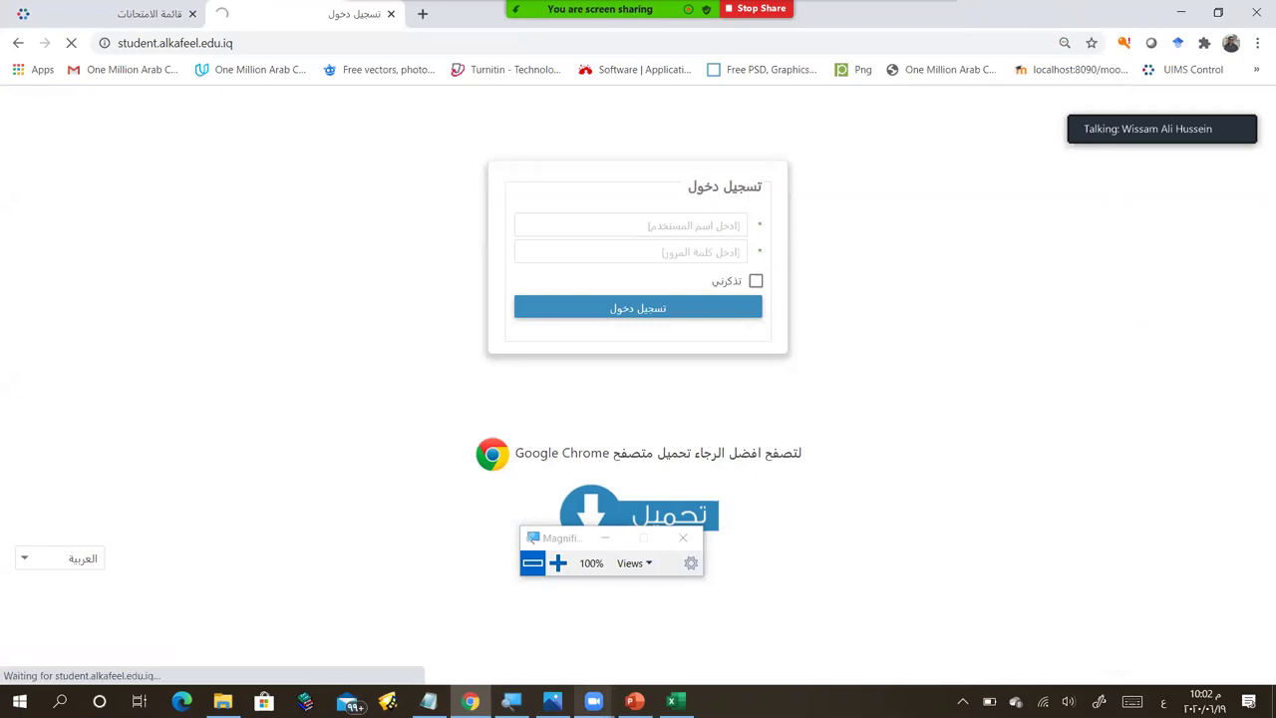
Step: Select the student code in the workbook and sign in to the online student portal with that code and the account password
{"action": "key", "text": "alt+Tab"}
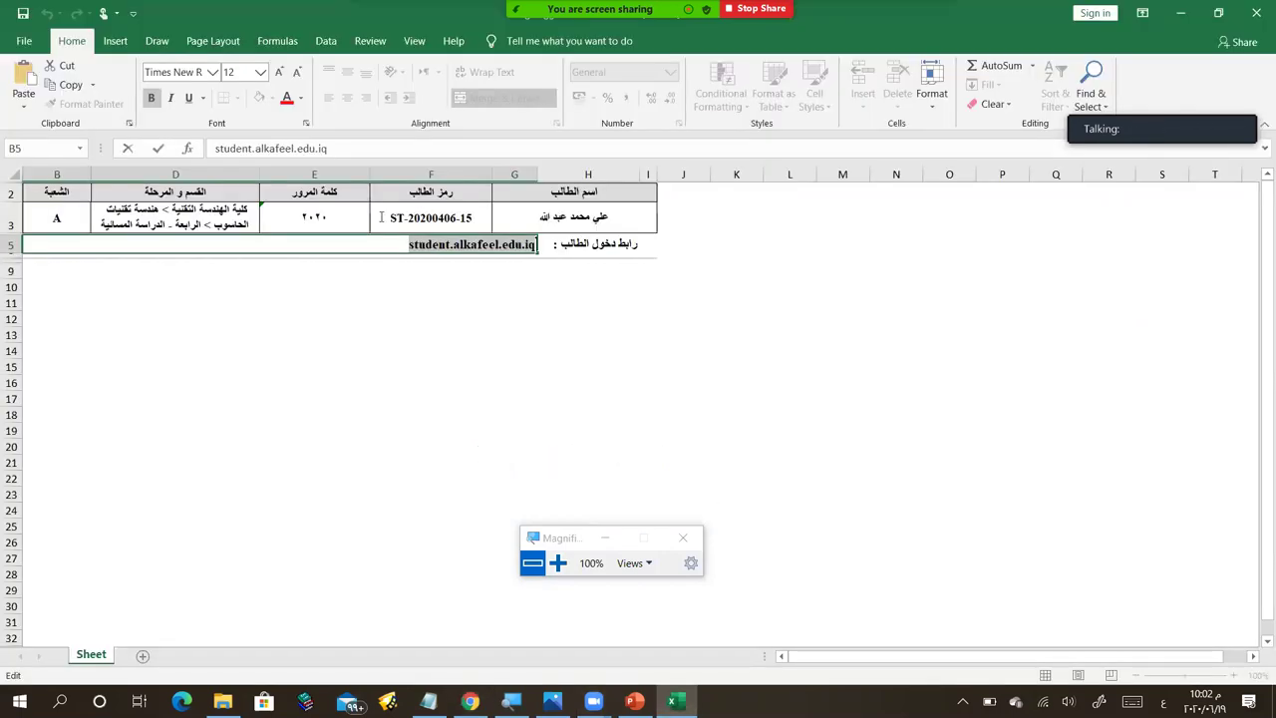
{"action": "left_click", "coordinate": [399, 213]}
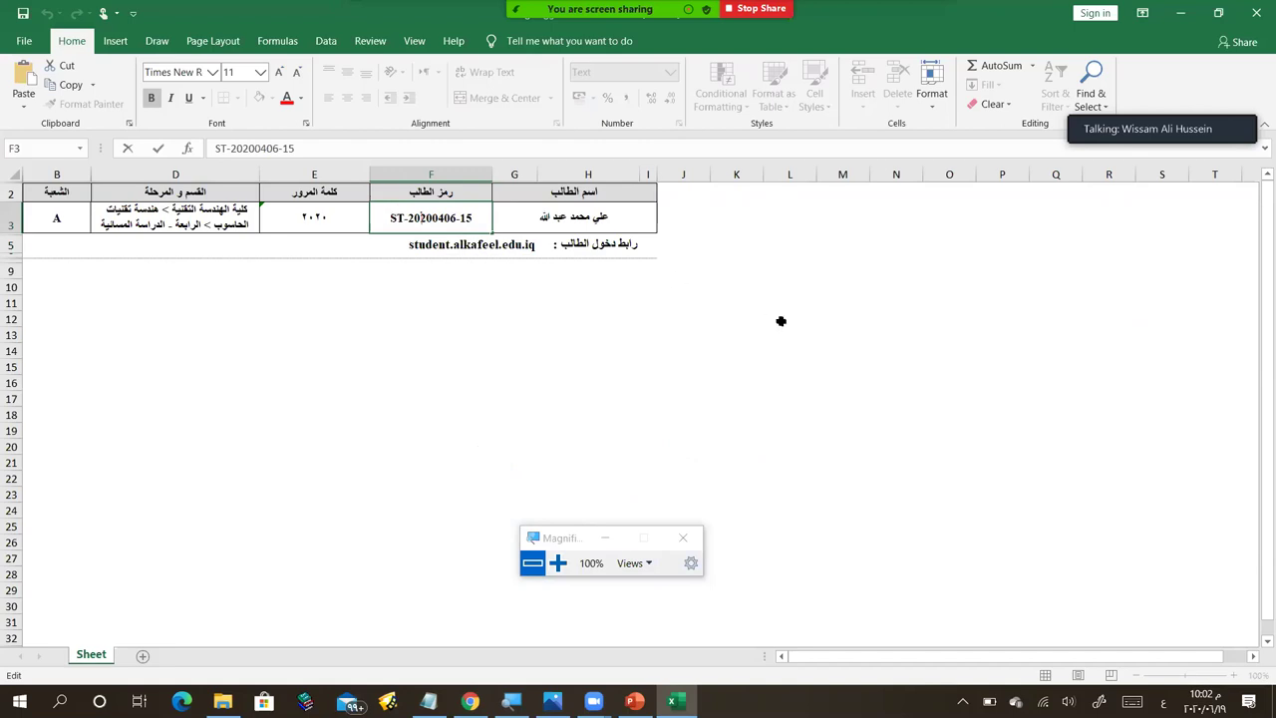
{"action": "key", "text": "Home"}
{"action": "key", "text": "shift+End"}
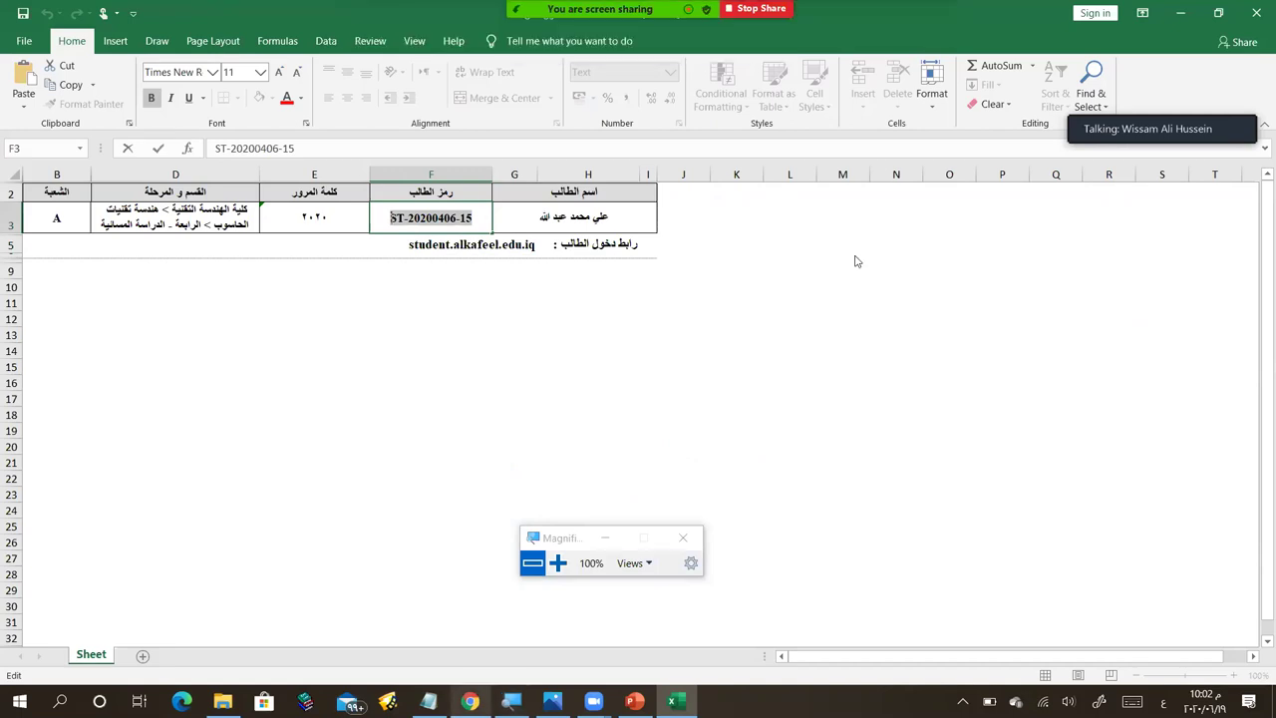
{"action": "key", "text": "alt+Tab"}
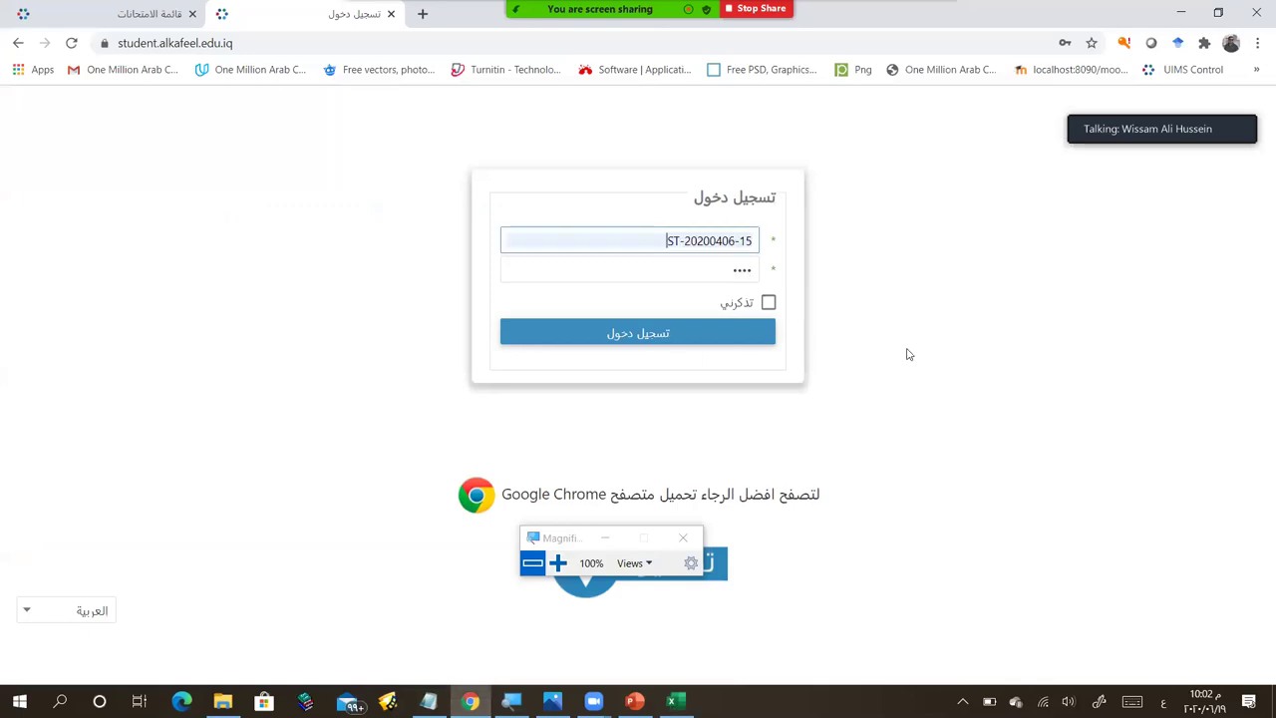
{"action": "key", "text": "Return"}
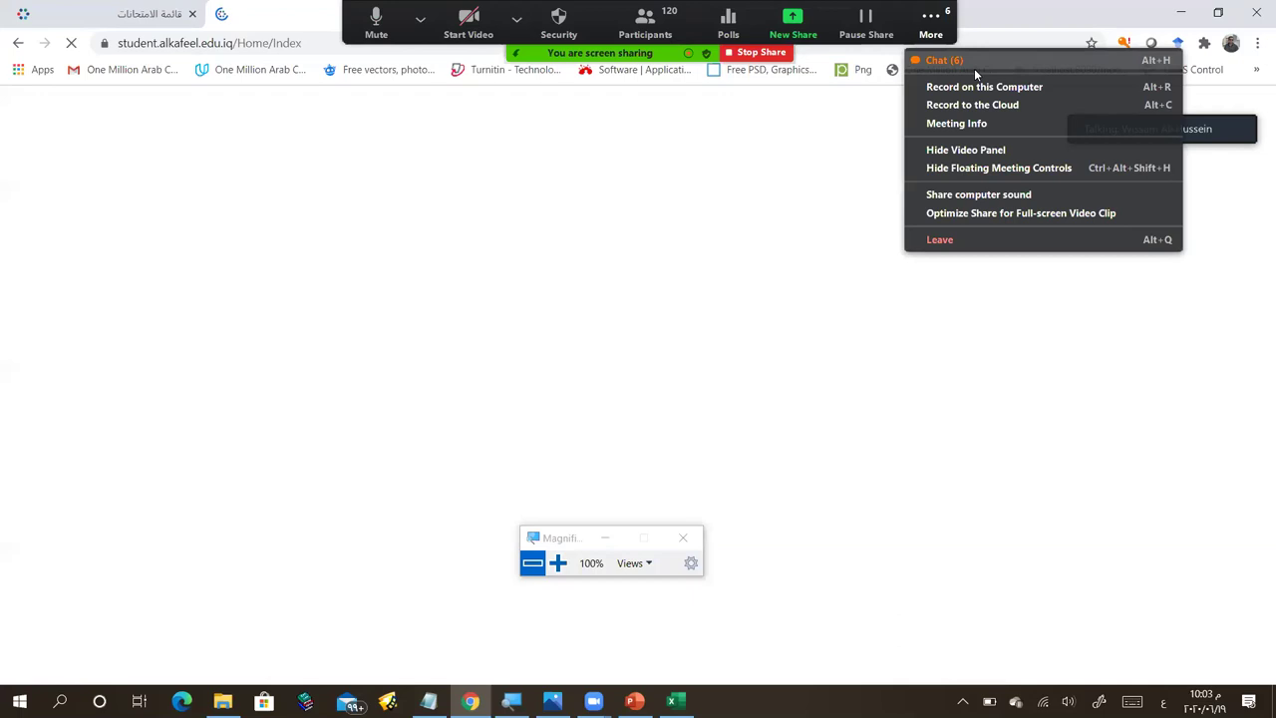
Step: Read the Zoom group chat, open a new browser tab, and activate the exam امتحان الدور التكميلي الرابع in the teacher portal
{"action": "left_click", "coordinate": [974, 66]}
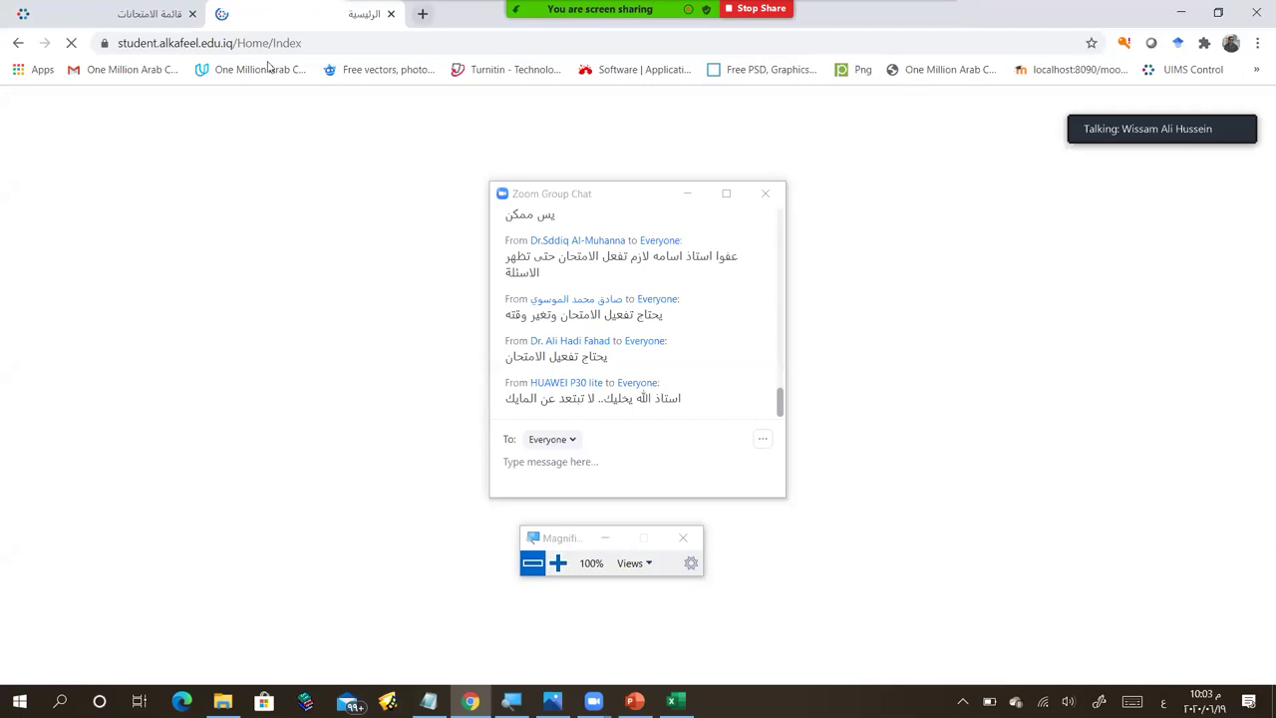
{"action": "key", "text": "ctrl+t"}
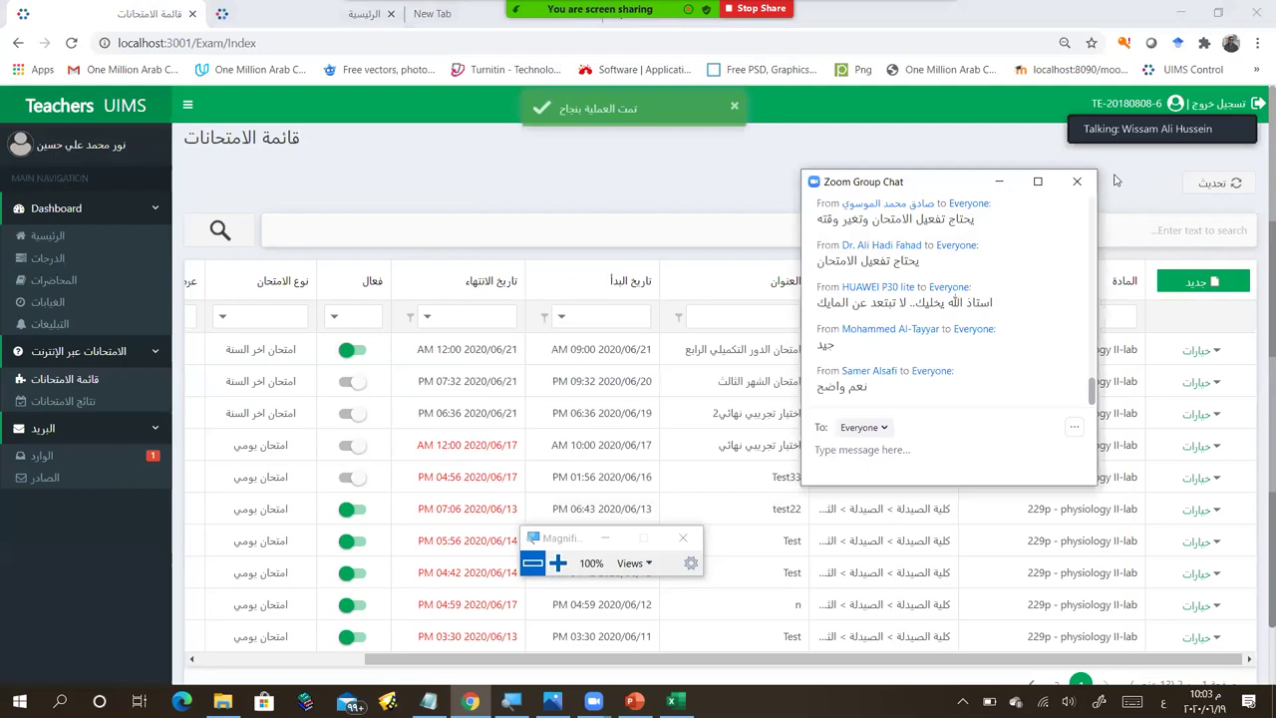
{"action": "left_click", "coordinate": [514, 389]}
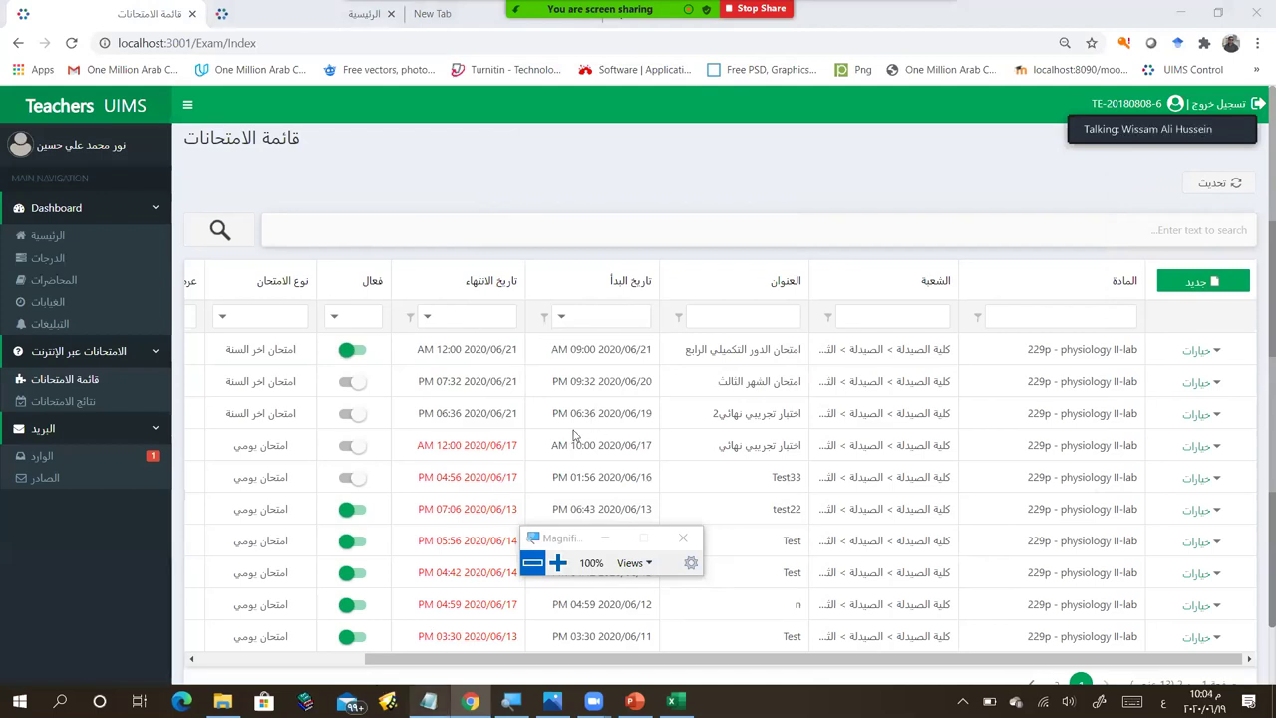
{"action": "key", "text": "alt+Tab"}
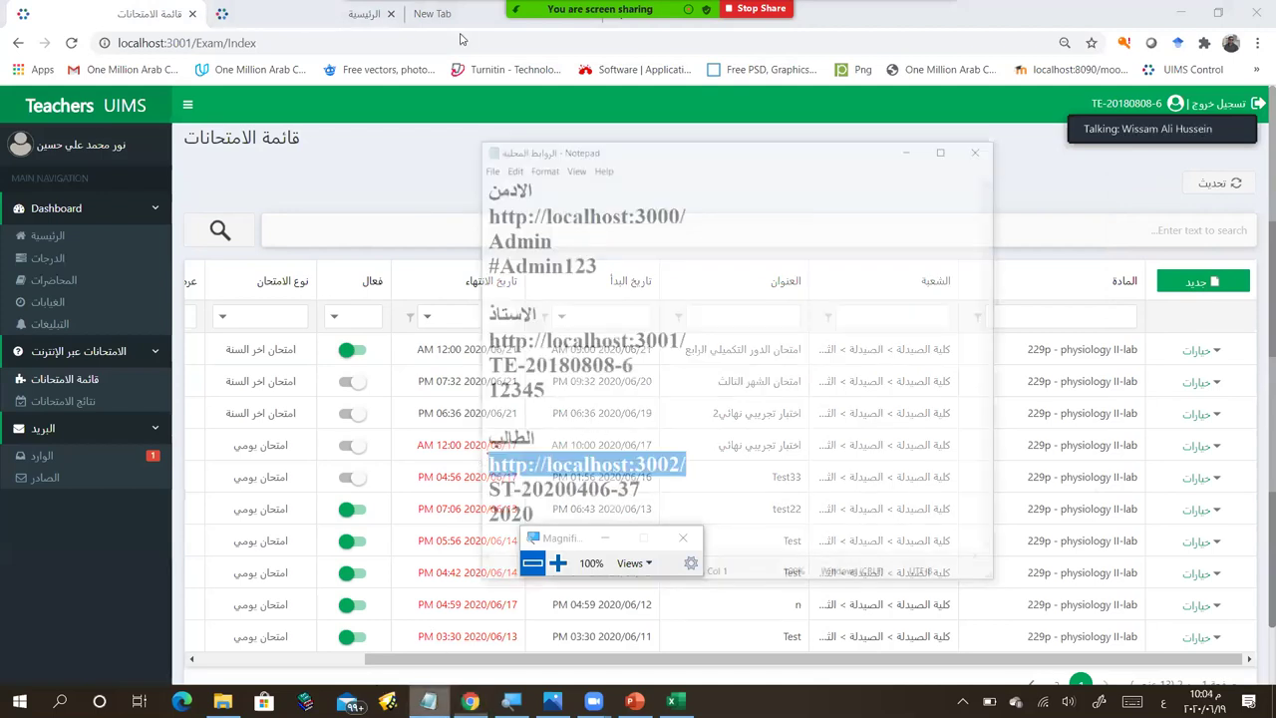
{"action": "key", "text": "shift+F10"}
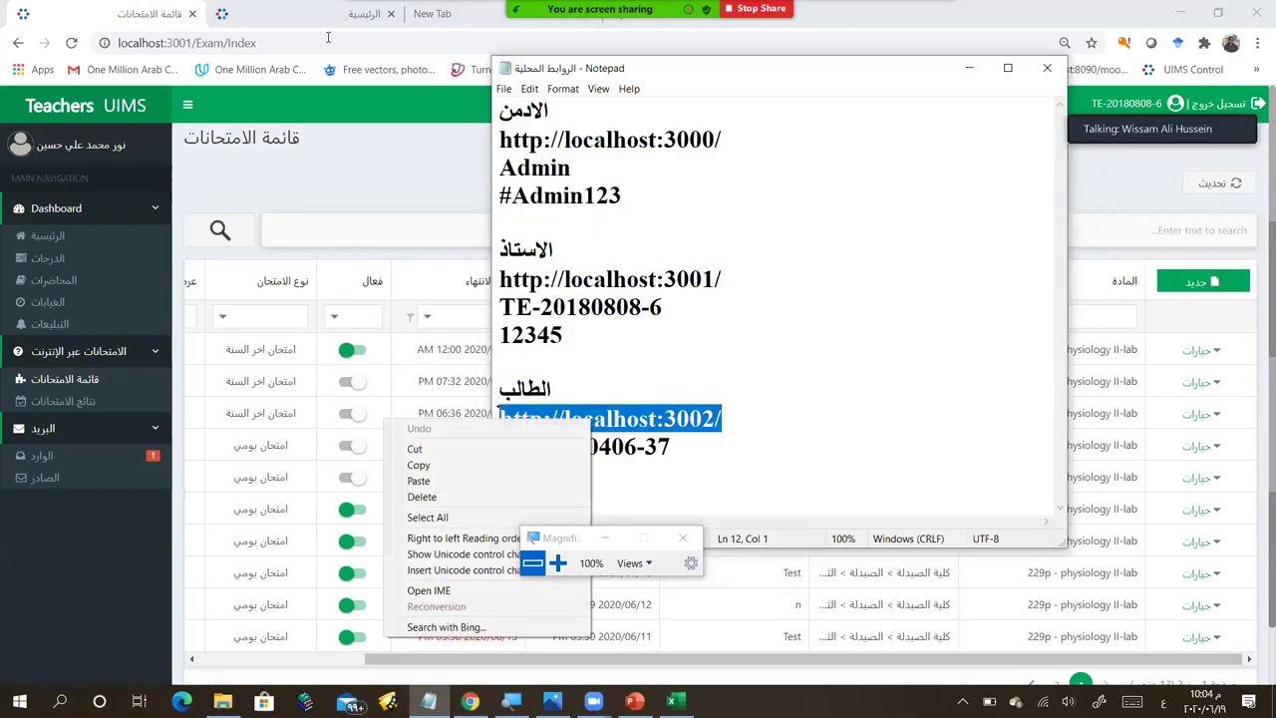
{"action": "key", "text": "c"}
{"action": "left_click", "coordinate": [328, 37]}
{"action": "key", "text": "ctrl+3"}
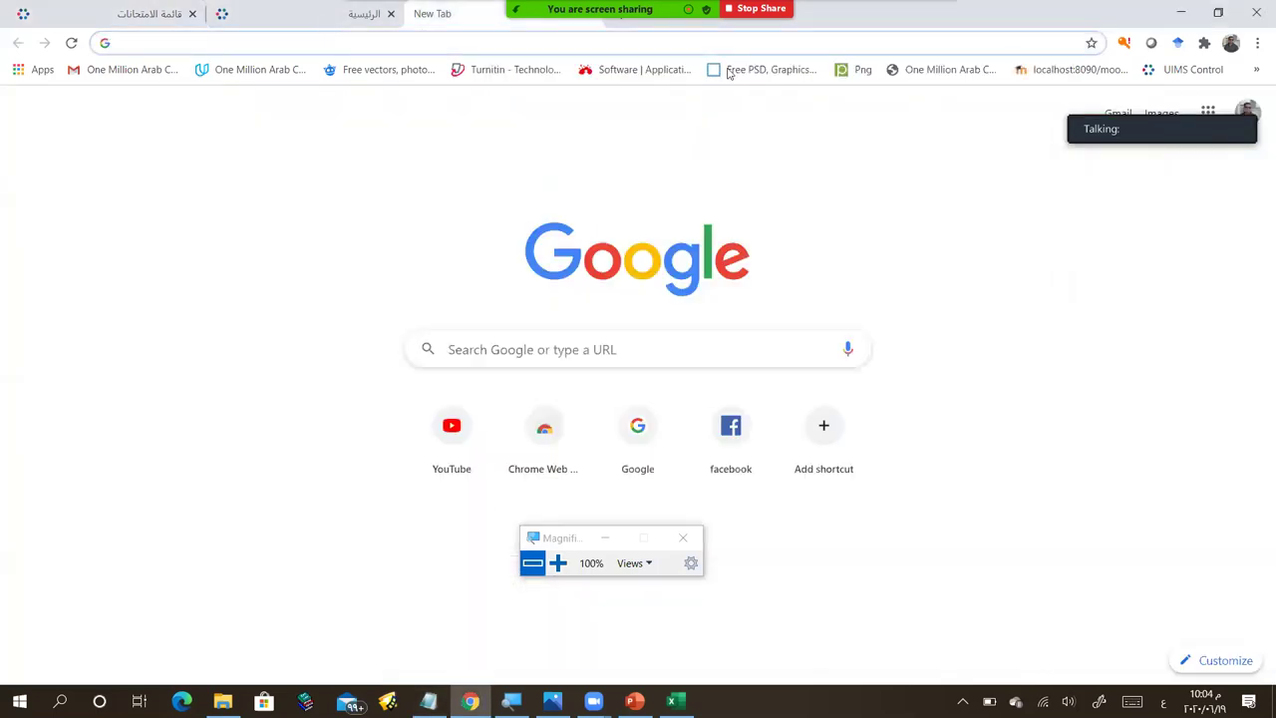
{"action": "key", "text": "ctrl+l"}
{"action": "type", "text": "http://localhost:3002/"}
{"action": "key", "text": "Return"}
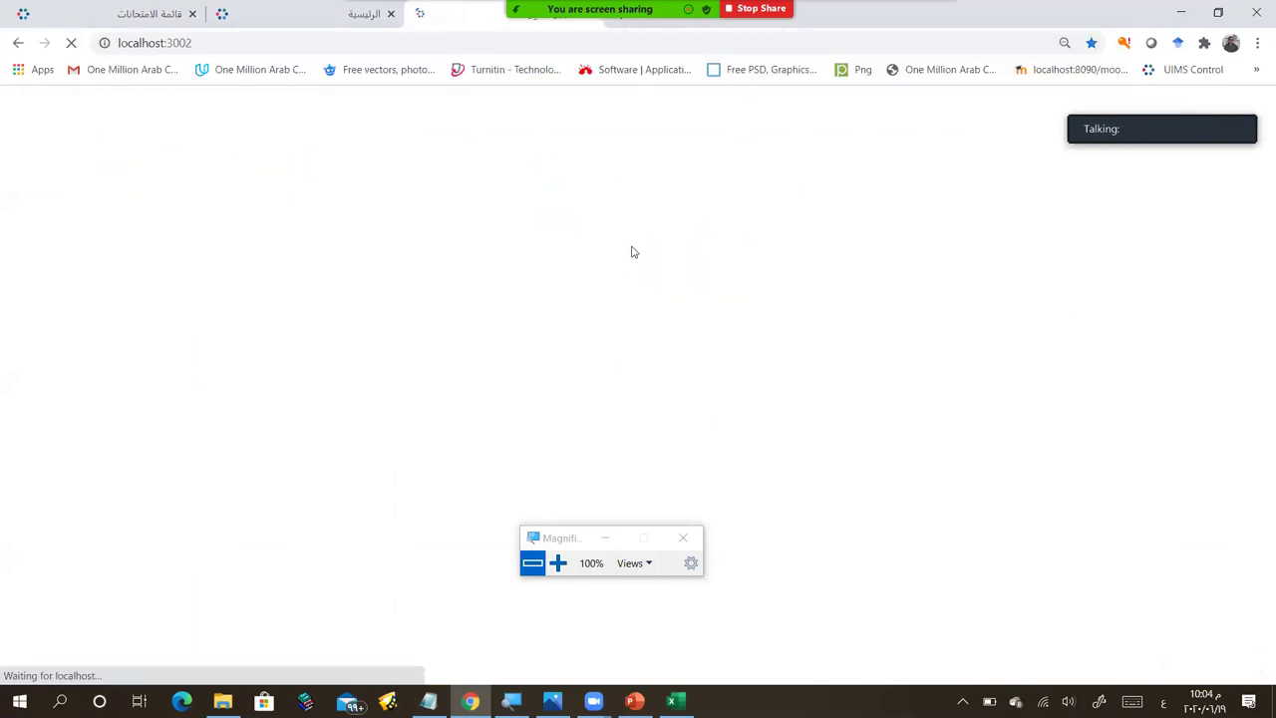
Step: Sign in to the local student portal with the test student's user code and account password
{"action": "left_click", "coordinate": [646, 226]}
{"action": "left_click", "coordinate": [650, 253]}
{"action": "left_click", "coordinate": [667, 308]}
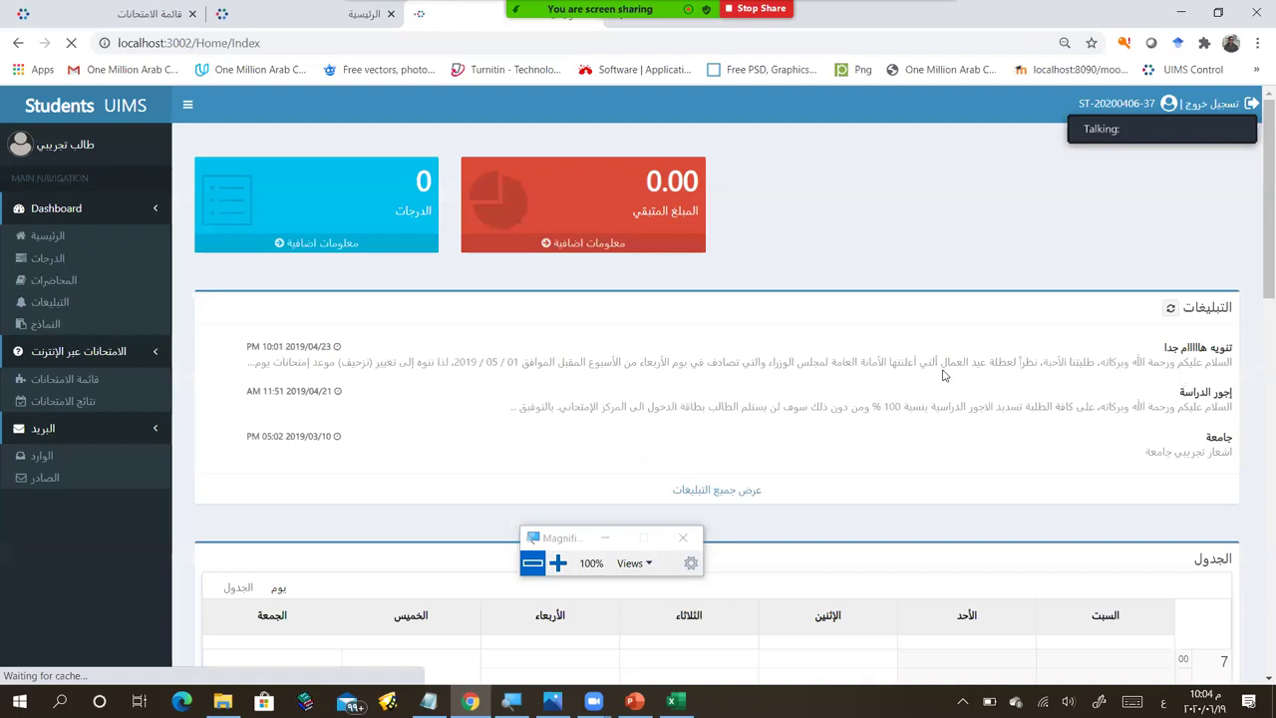
Step: In the teacher portal, edit the exam امتحان الدور التكميلي الرابع and set its start to 2020/06/19 10:00 AM
{"action": "key", "text": "ctrl+Tab"}
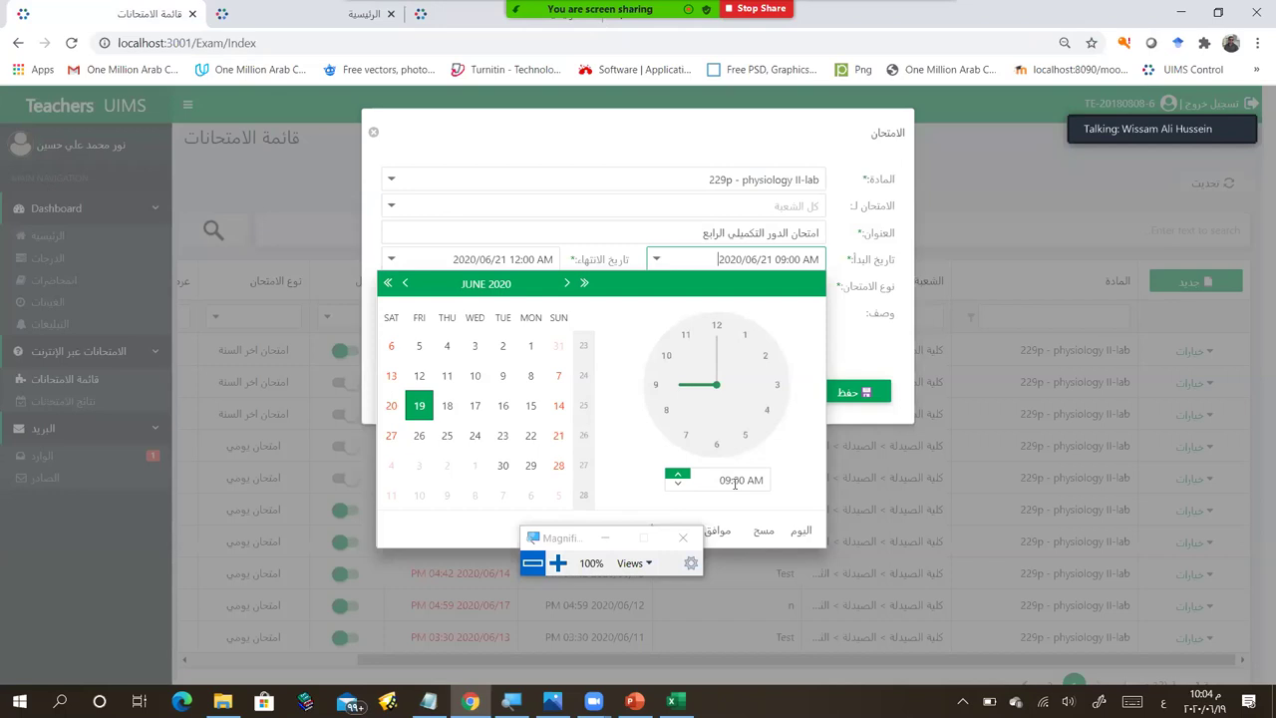
{"action": "left_click", "coordinate": [676, 475]}
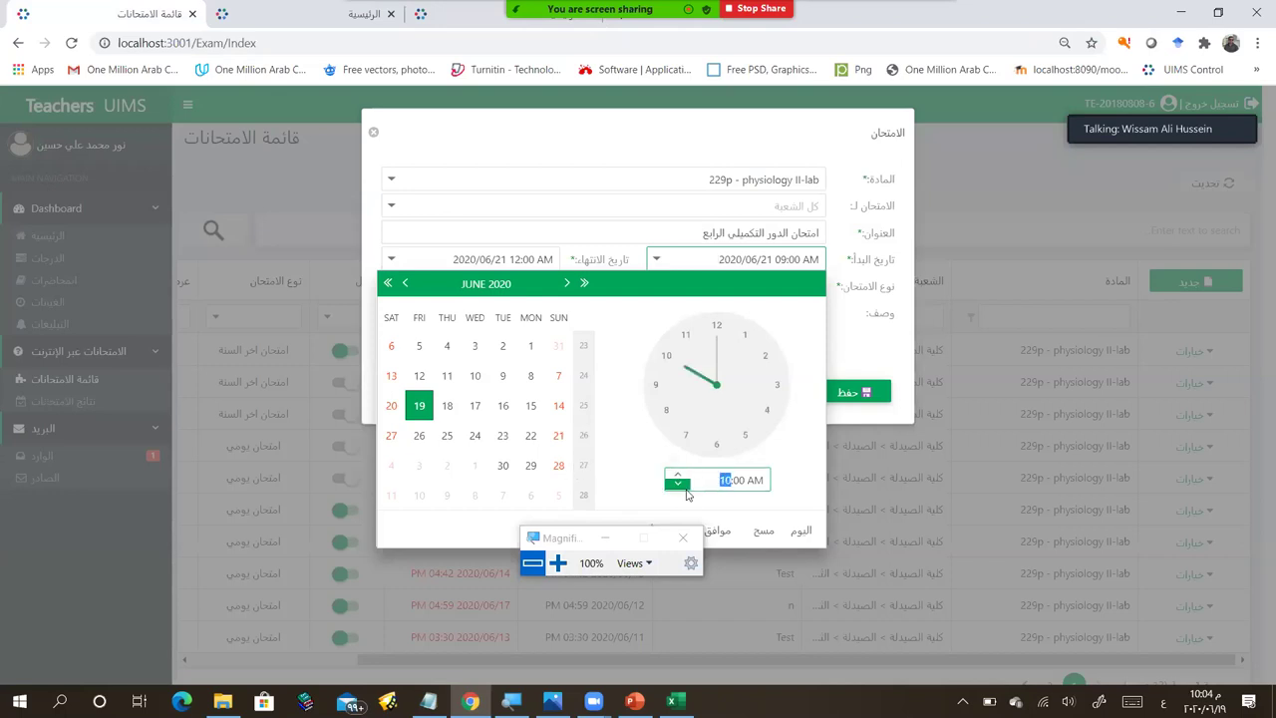
{"action": "left_click", "coordinate": [717, 538]}
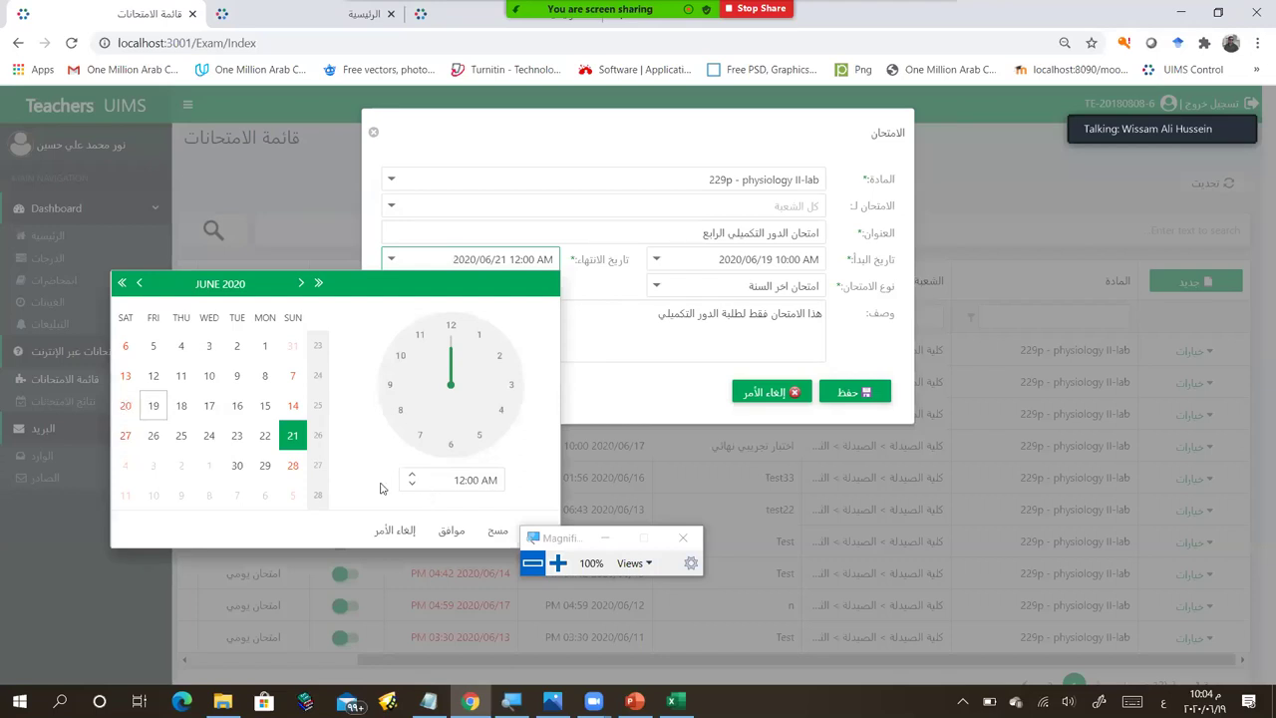
Step: Set the exam's end date and time (تاريخ الانتهاء) to 2020/06/19 12:00 PM
{"action": "left_click", "coordinate": [473, 479]}
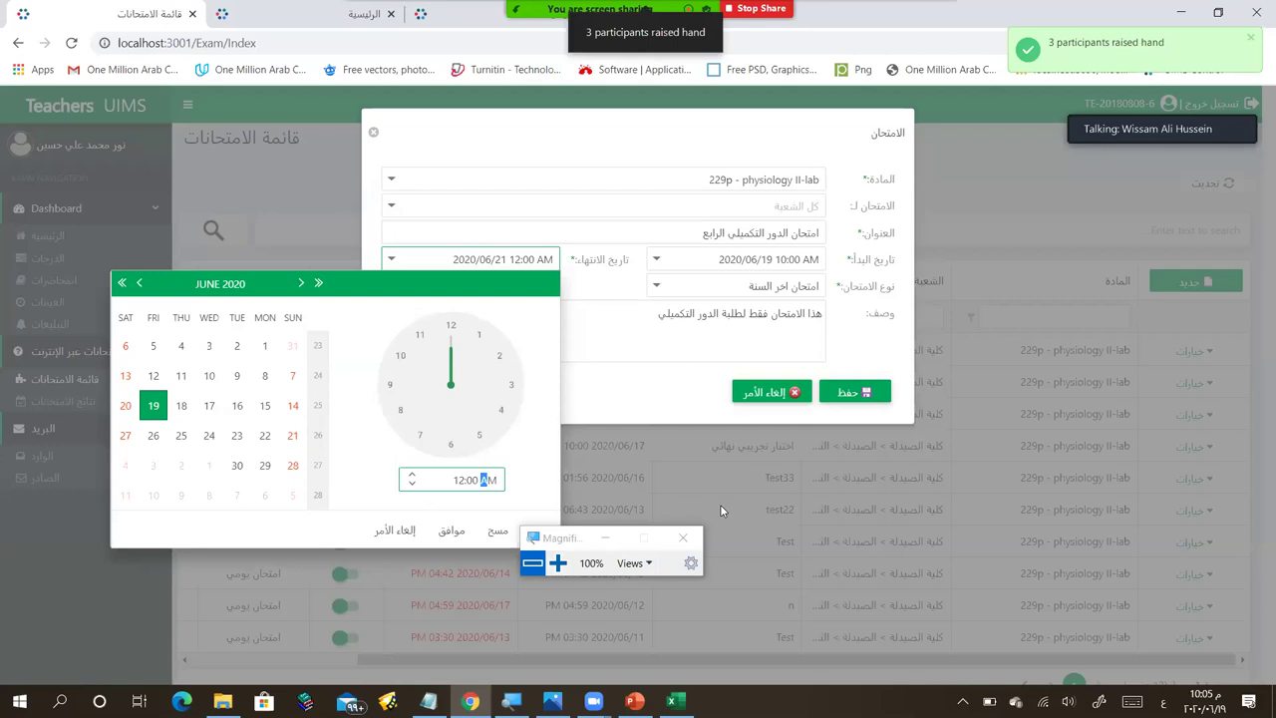
{"action": "key", "text": "alt+shift"}
{"action": "key", "text": "p"}
{"action": "key", "text": "Return"}
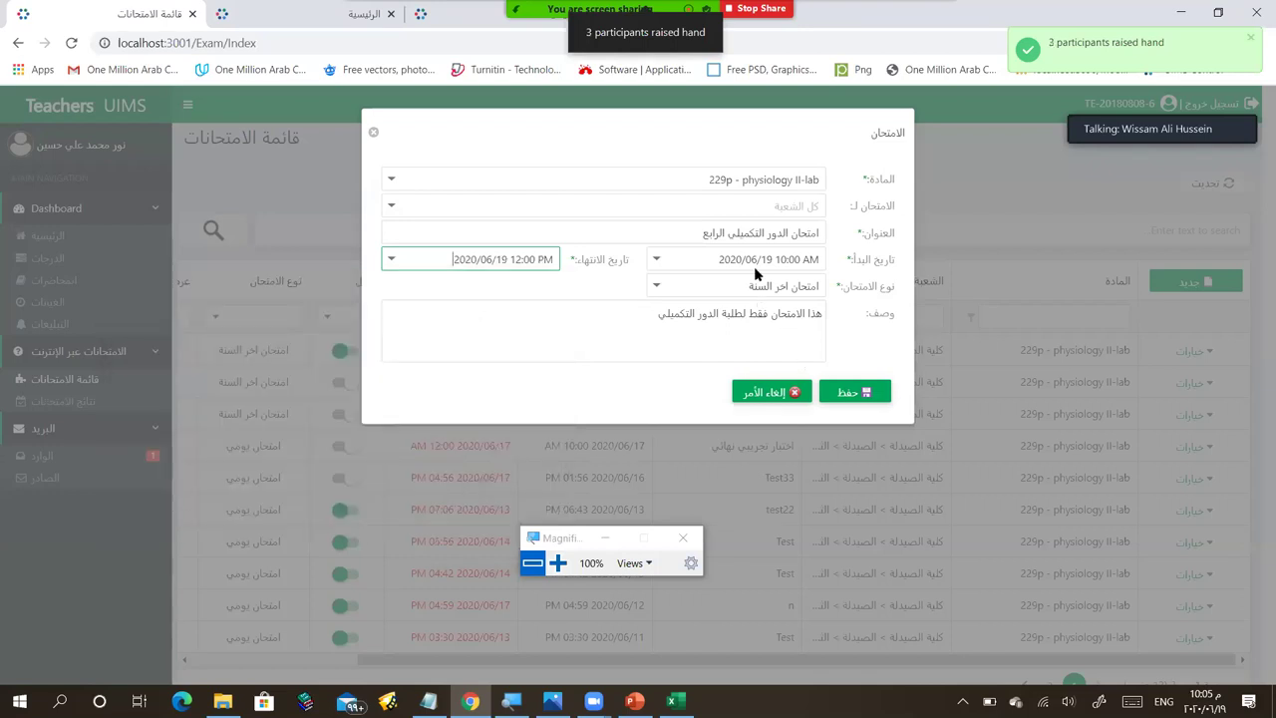
Step: Change the exam's start time (تاريخ البدأ) to 10:00 PM on 2020/06/19 and save the exam
{"action": "left_click", "coordinate": [656, 258]}
{"action": "left_click", "coordinate": [750, 480]}
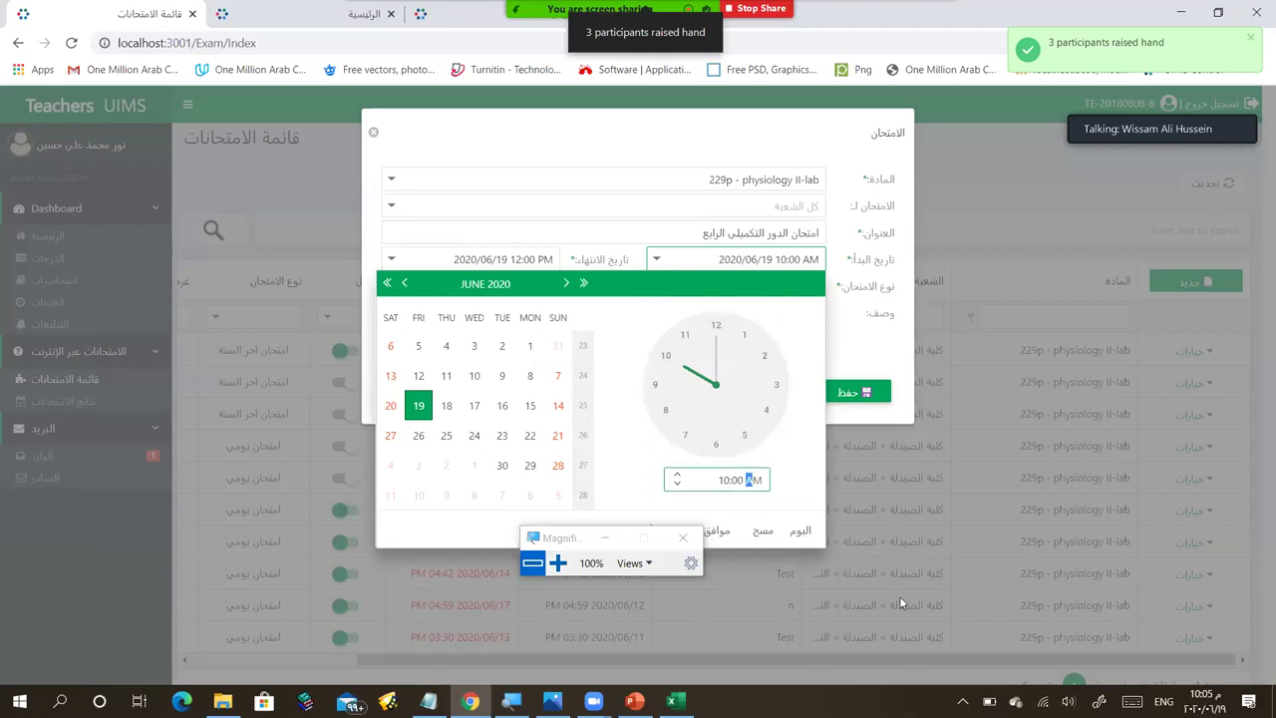
{"action": "key", "text": "Up"}
{"action": "left_click", "coordinate": [854, 392]}
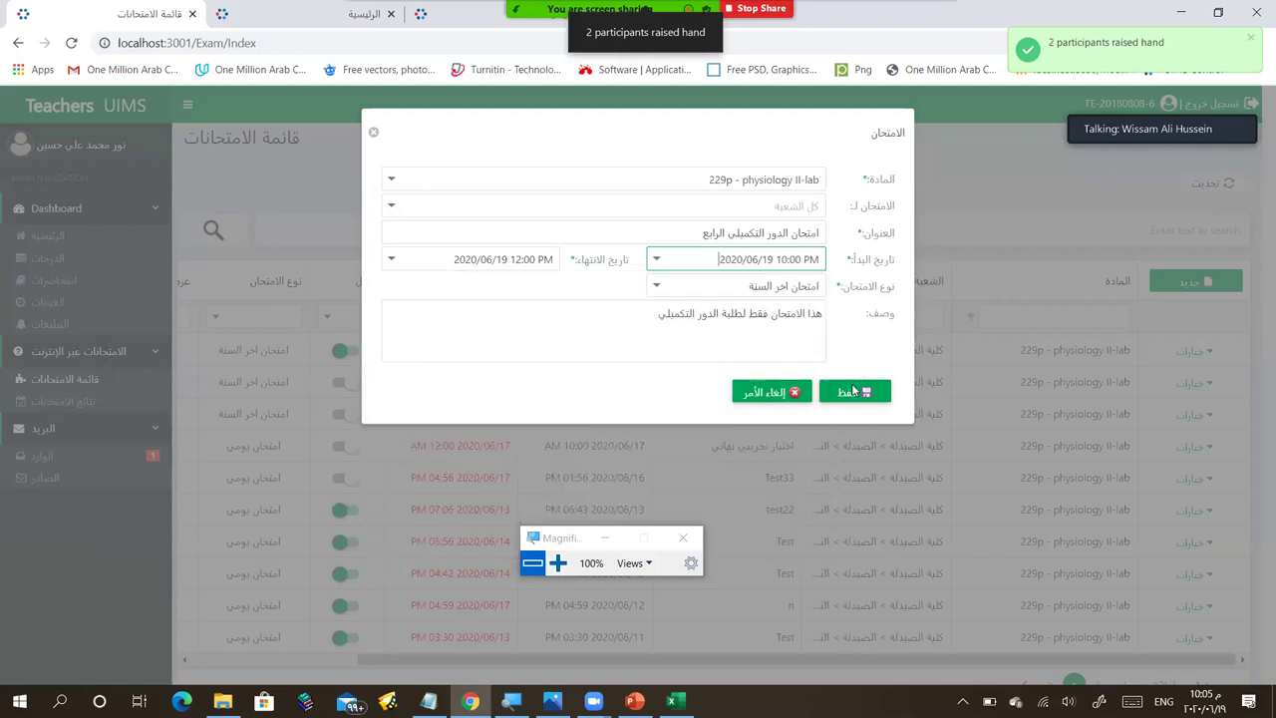
{"action": "left_click", "coordinate": [854, 392]}
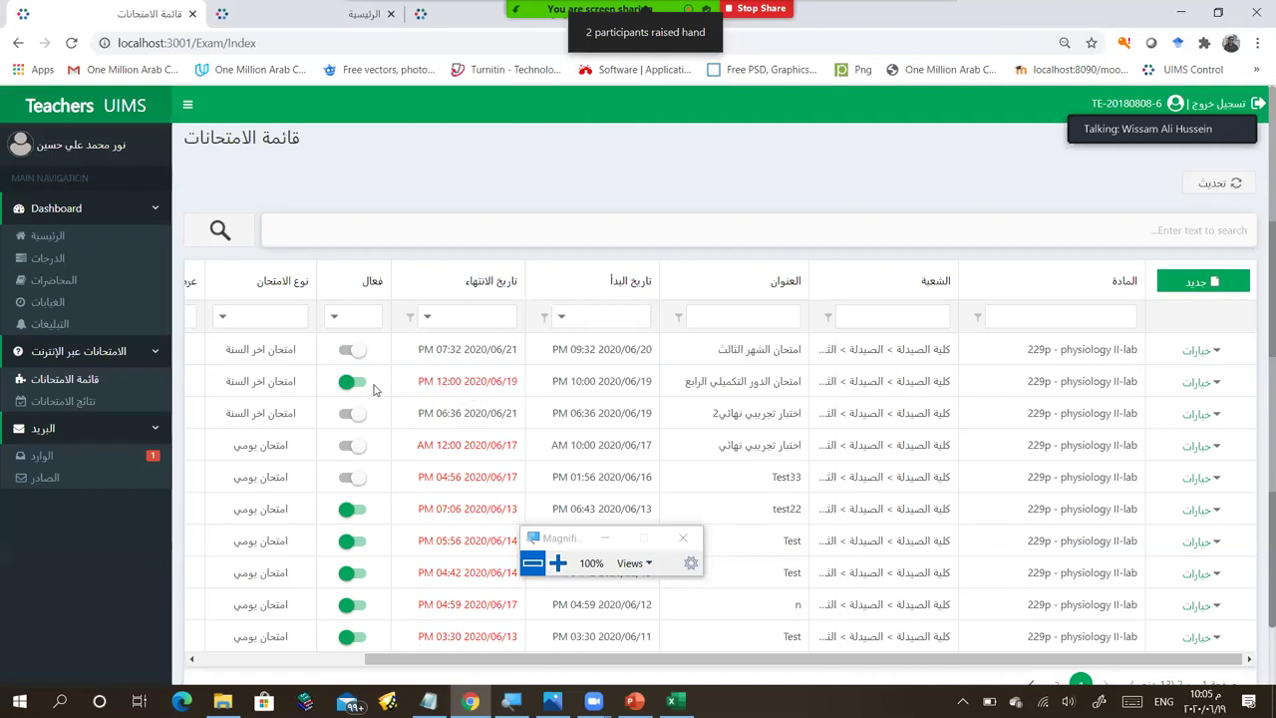
Step: Edit the exam امتحان الدور التكميلي الرابع, set its end time (تاريخ الانتهاء) to 12:00 AM on 2020/06/19 and save it
{"action": "left_click", "coordinate": [1214, 387]}
{"action": "left_click", "coordinate": [1141, 407]}
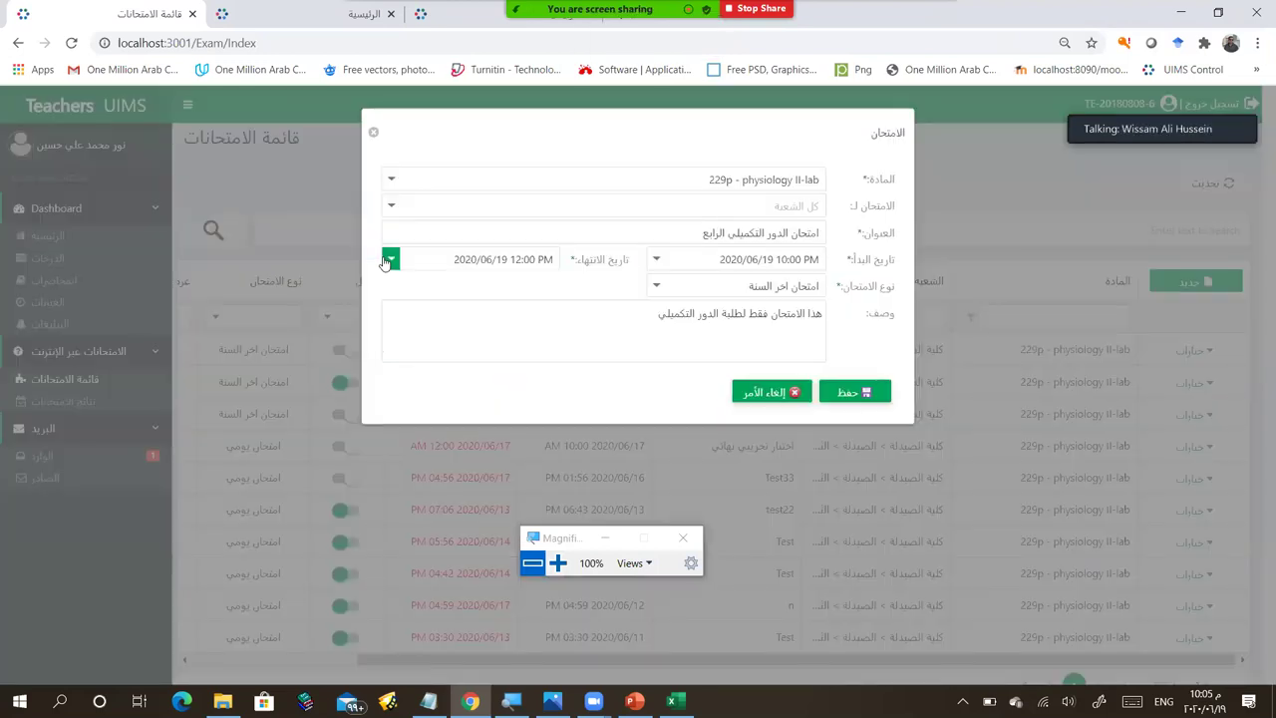
{"action": "left_click", "coordinate": [388, 260]}
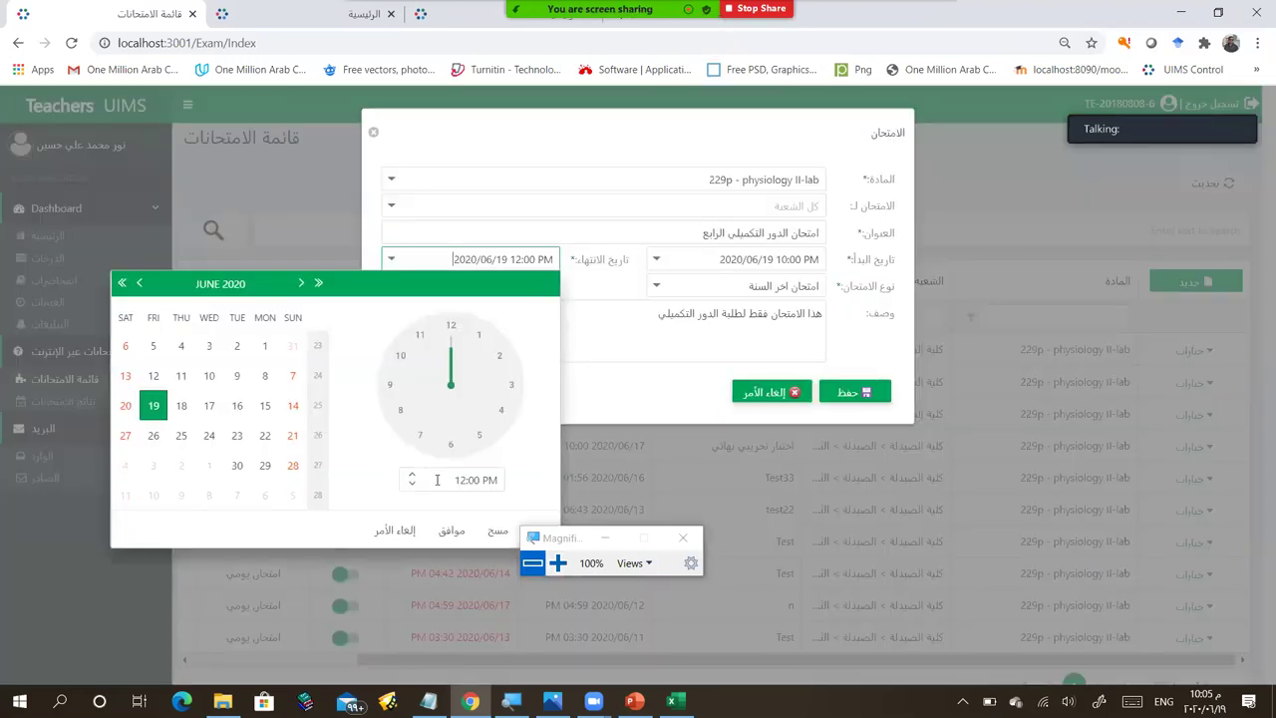
{"action": "left_click", "coordinate": [484, 479]}
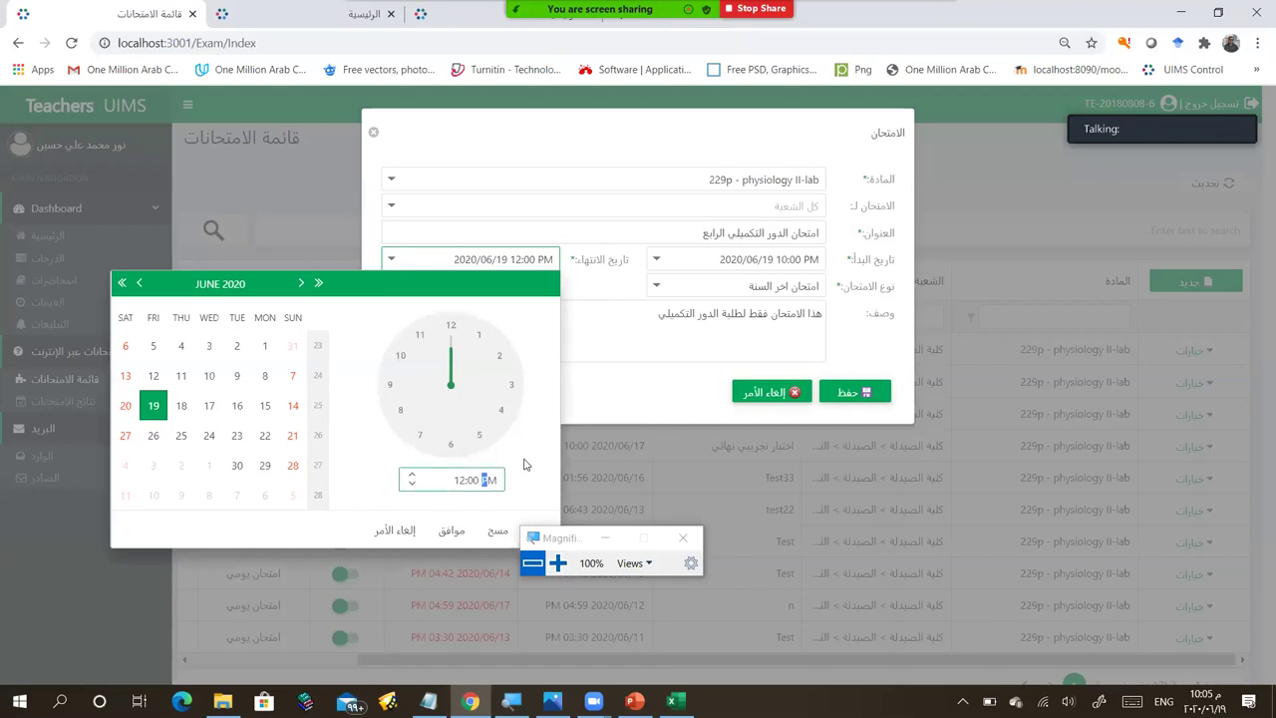
{"action": "type", "text": "A"}
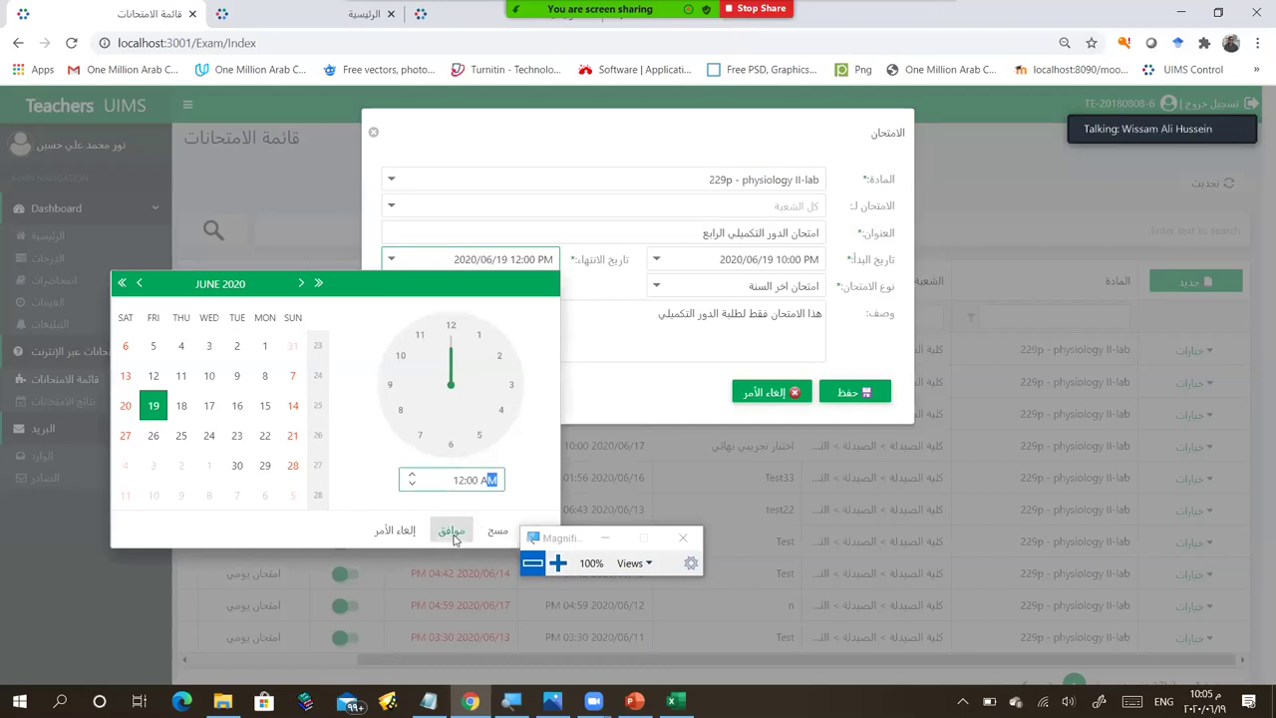
{"action": "left_click", "coordinate": [705, 402]}
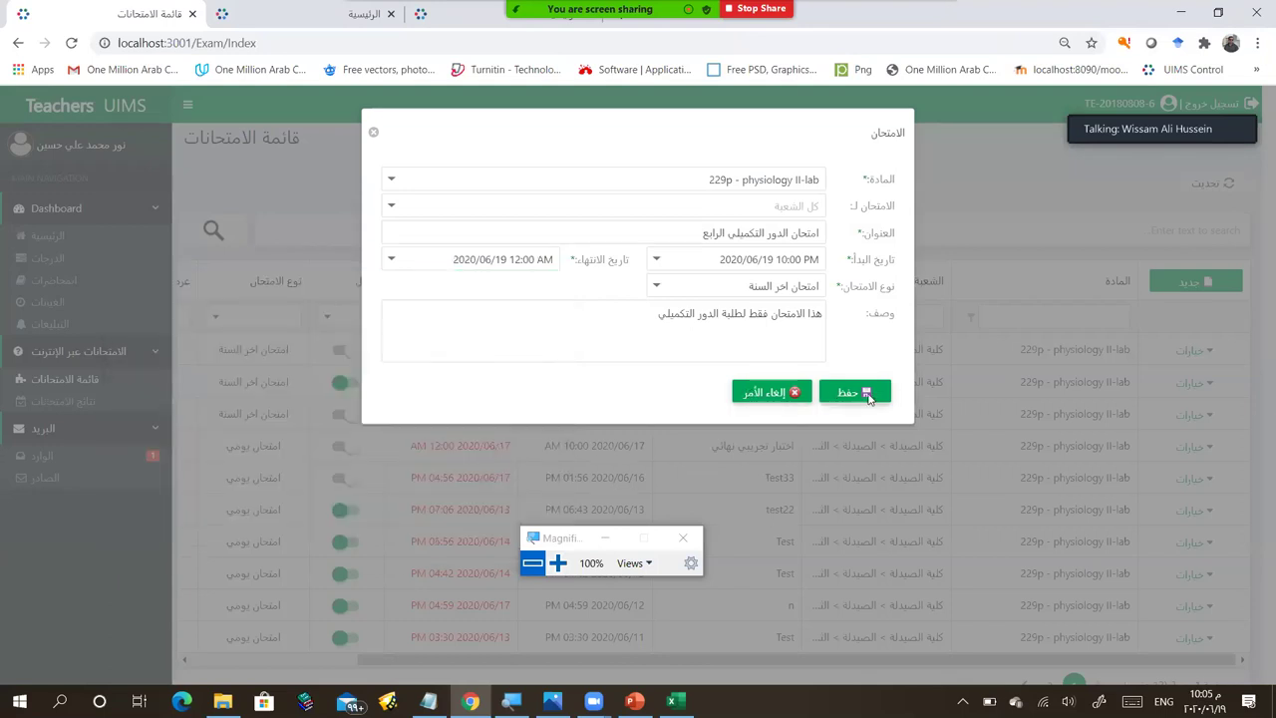
{"action": "left_click", "coordinate": [770, 399]}
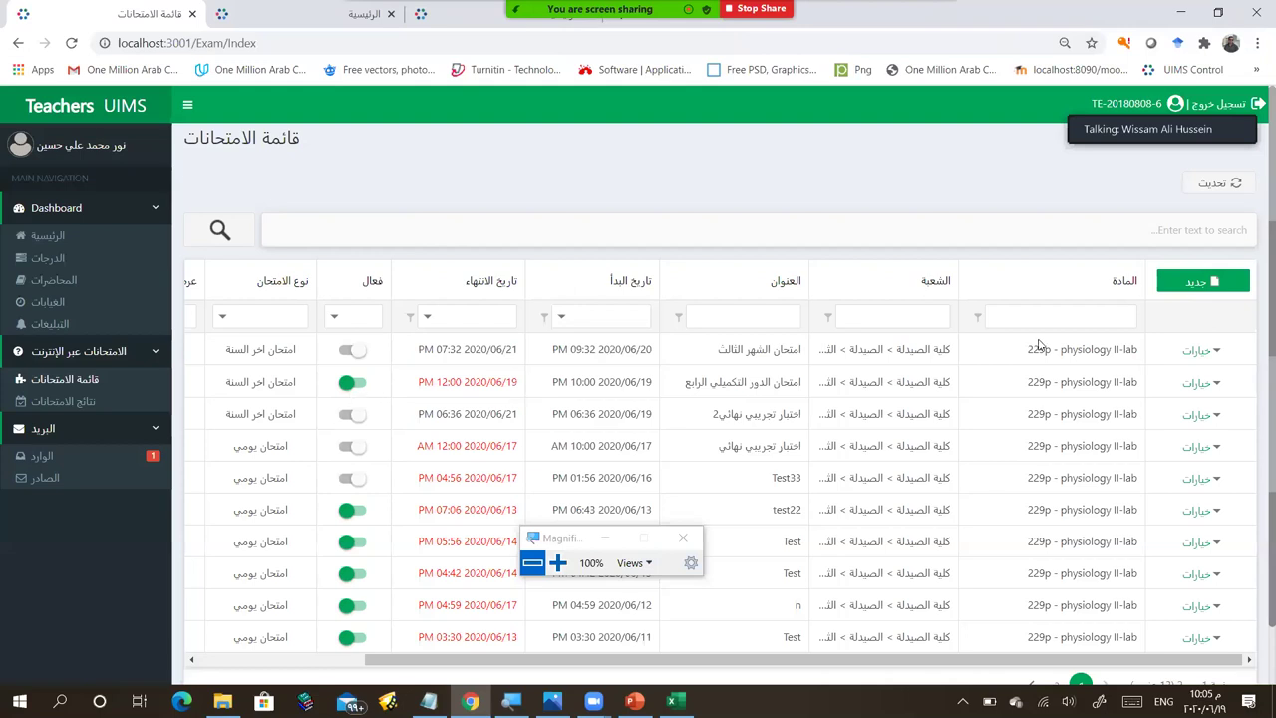
Step: Edit the exam امتحان الدور التكميلي الرابع again, set its start (تاريخ البدأ) to 2020/06/19 10:00 AM and save it
{"action": "left_click", "coordinate": [1215, 385]}
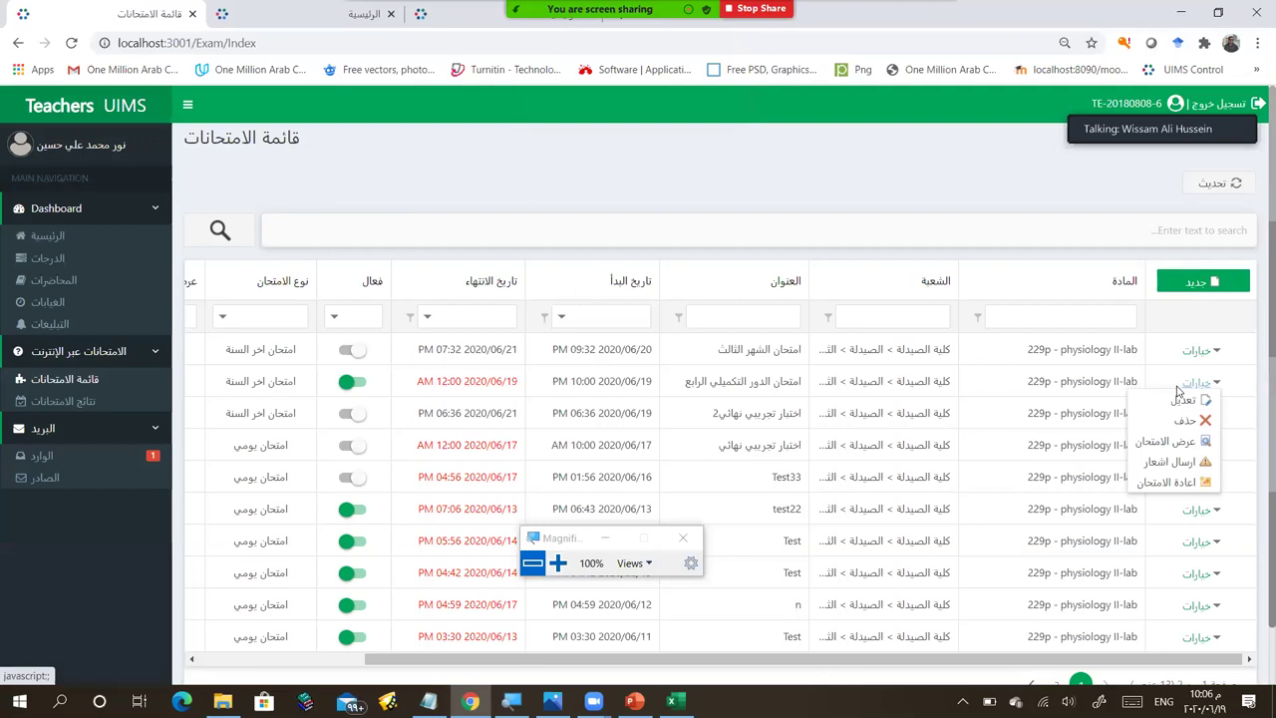
{"action": "left_click", "coordinate": [1183, 399]}
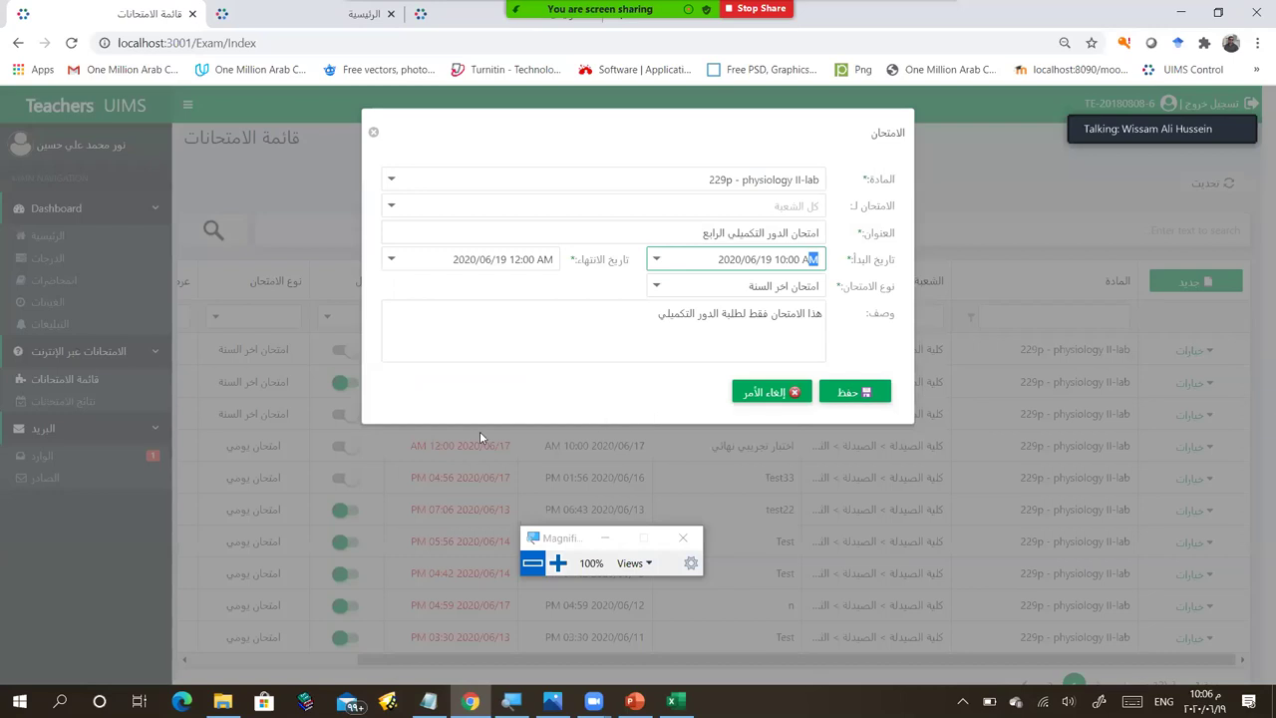
{"action": "key", "text": "Return"}
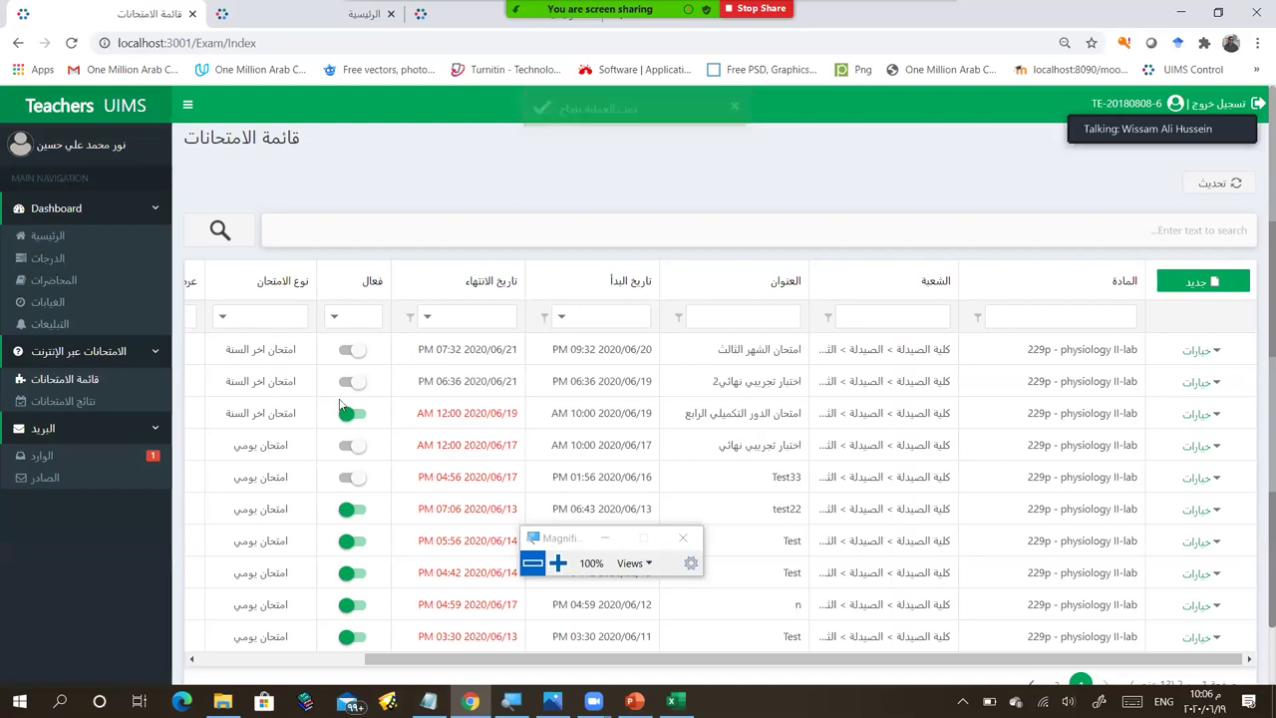
{"action": "scroll", "coordinate": [412, 263], "scroll_direction": "left", "scroll_amount": 3}
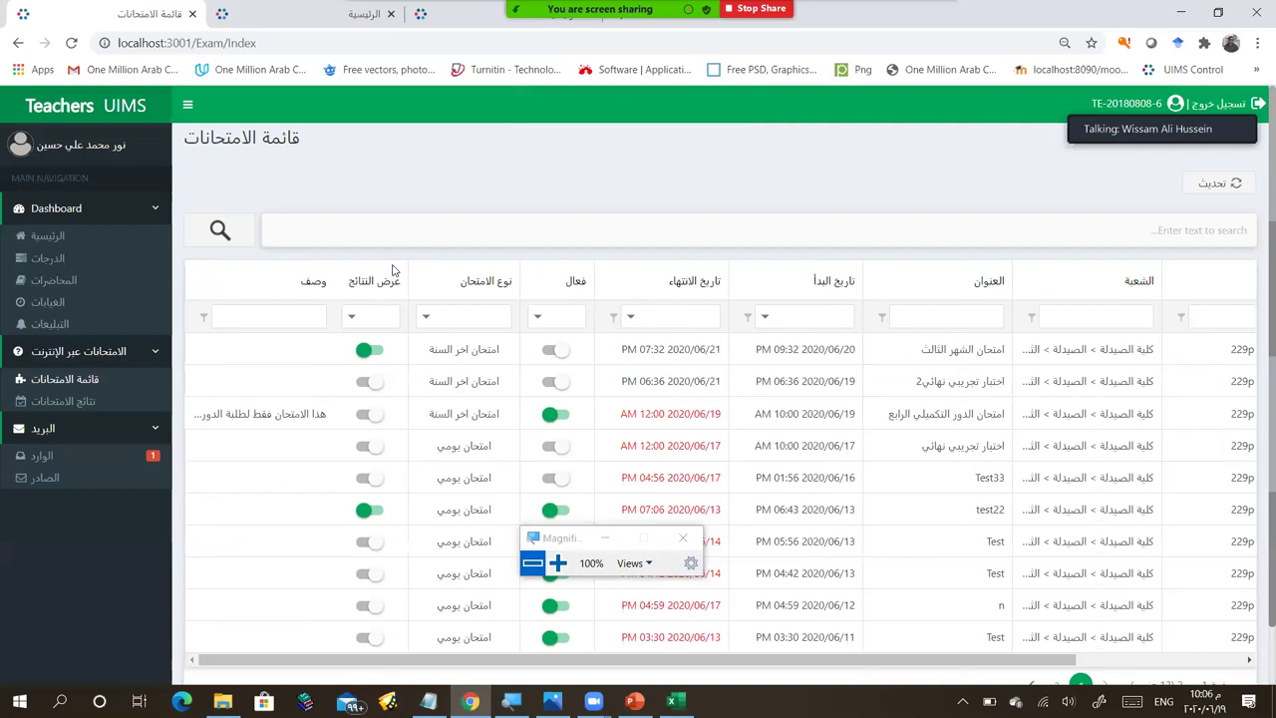
{"action": "scroll", "coordinate": [392, 270], "scroll_direction": "right", "scroll_amount": 3}
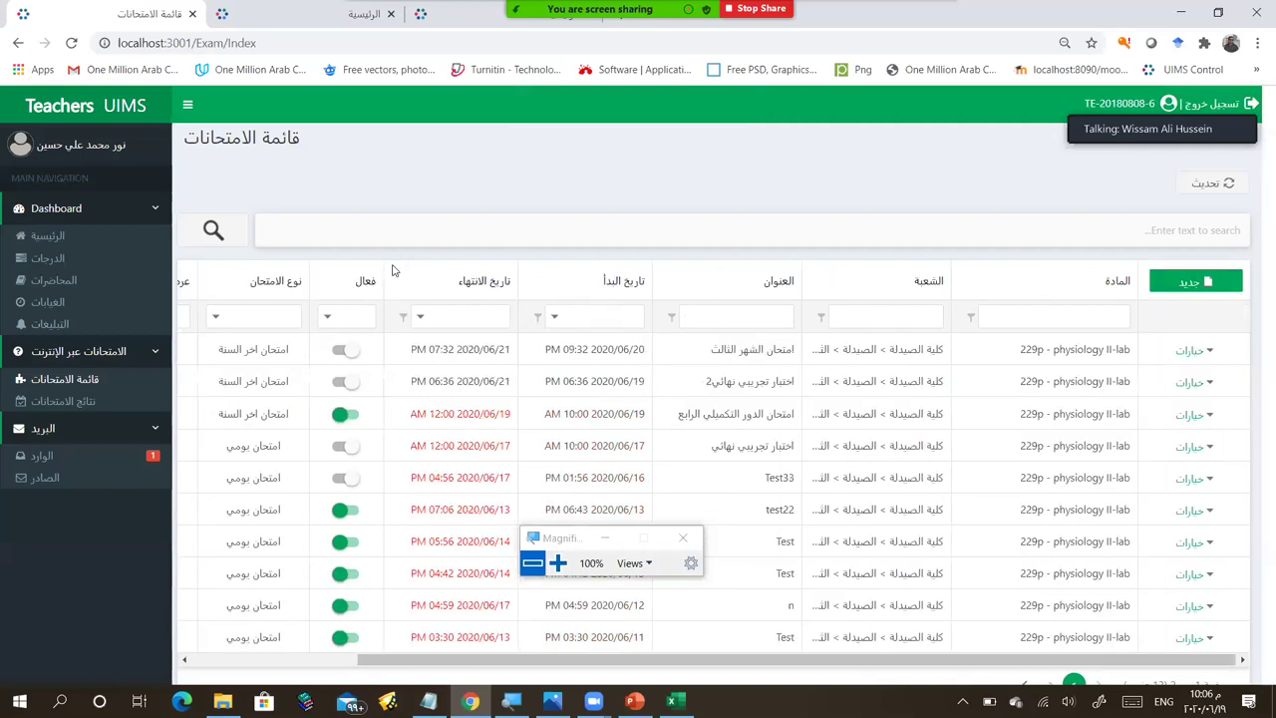
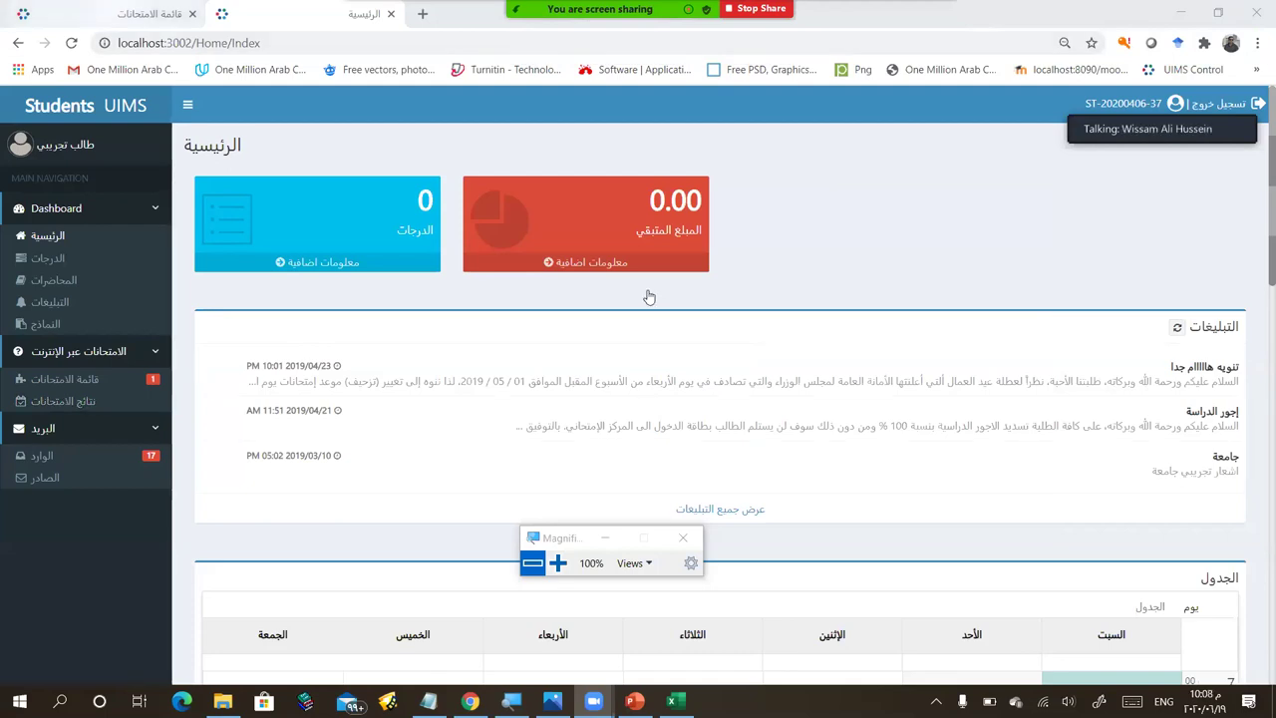
Step: In the student portal, open the exam list (قائمة الامتحانات) and review the listed exam's dates and description
{"action": "key", "text": "ctrl+Tab"}
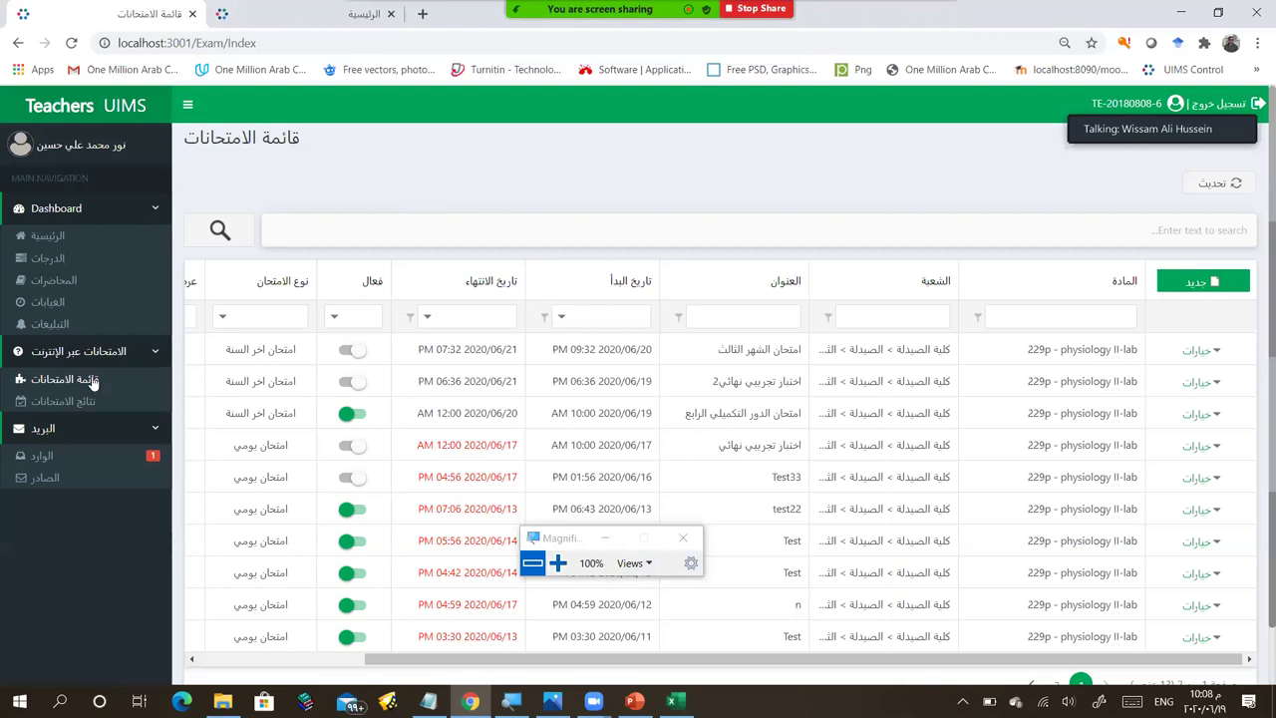
{"action": "key", "text": "ctrl+Tab"}
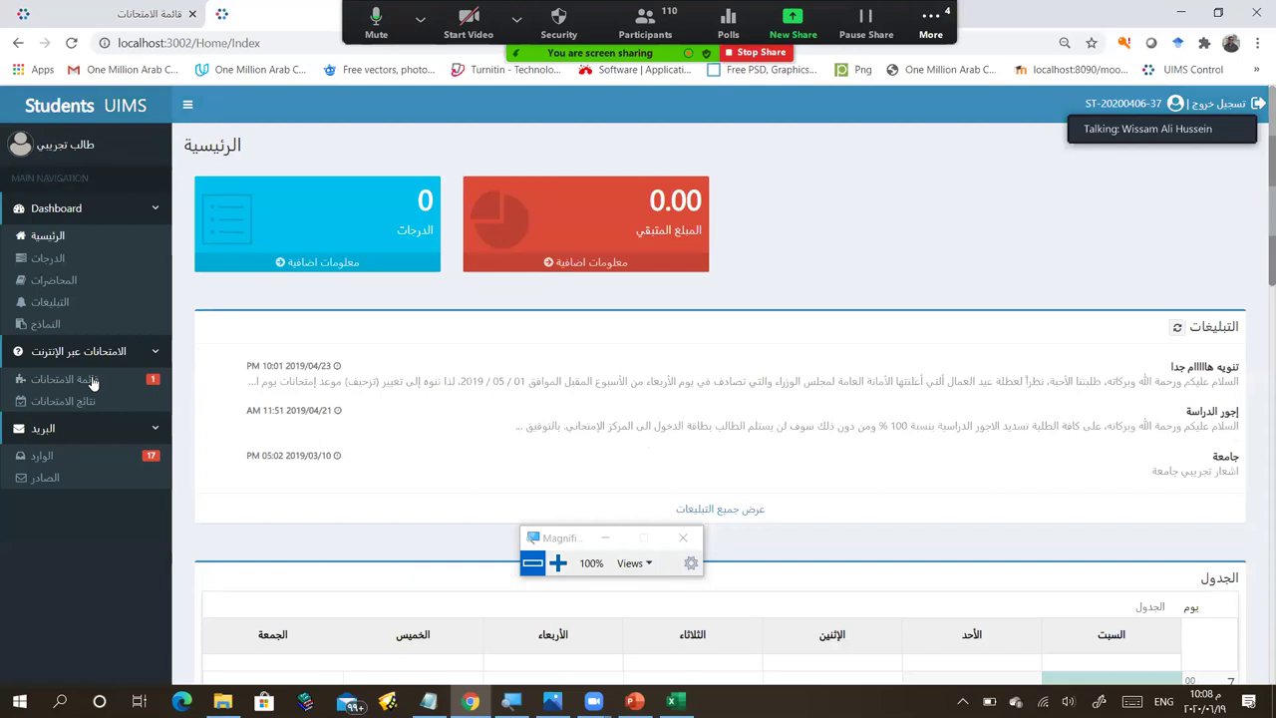
{"action": "left_click", "coordinate": [92, 383]}
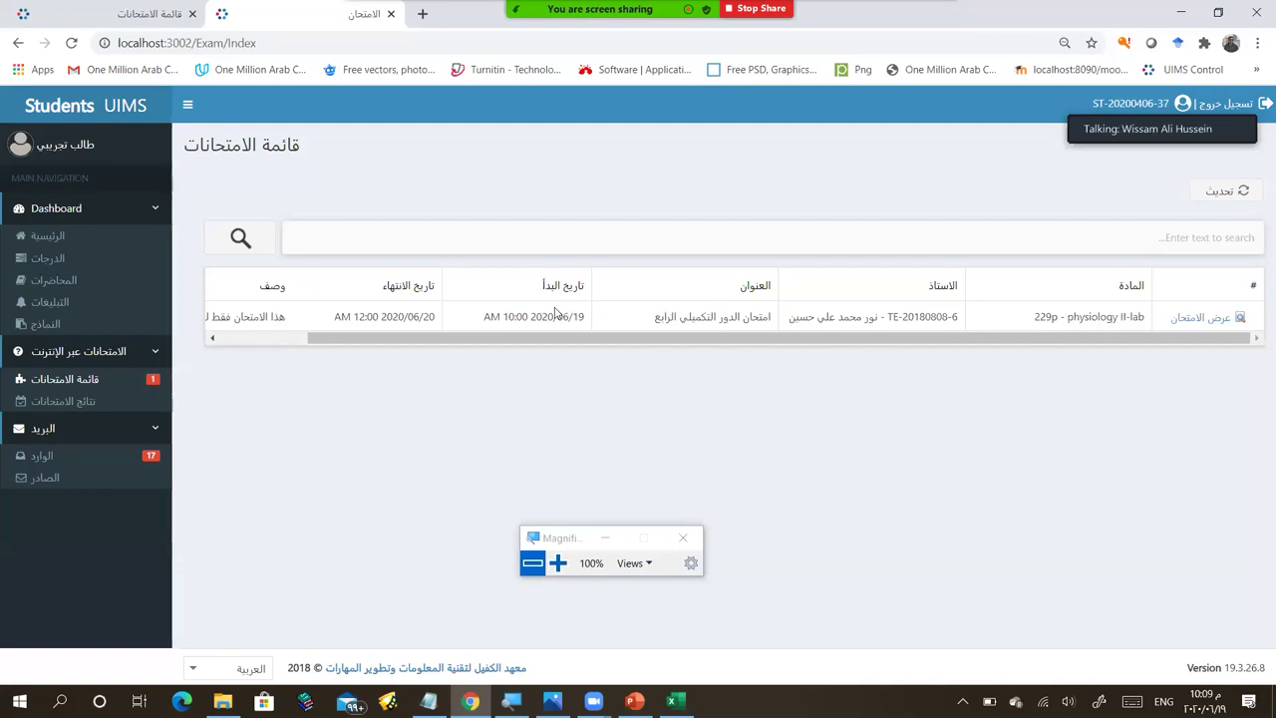
{"action": "left_click_drag", "start_coordinate": [308, 341], "coordinate": [251, 344]}
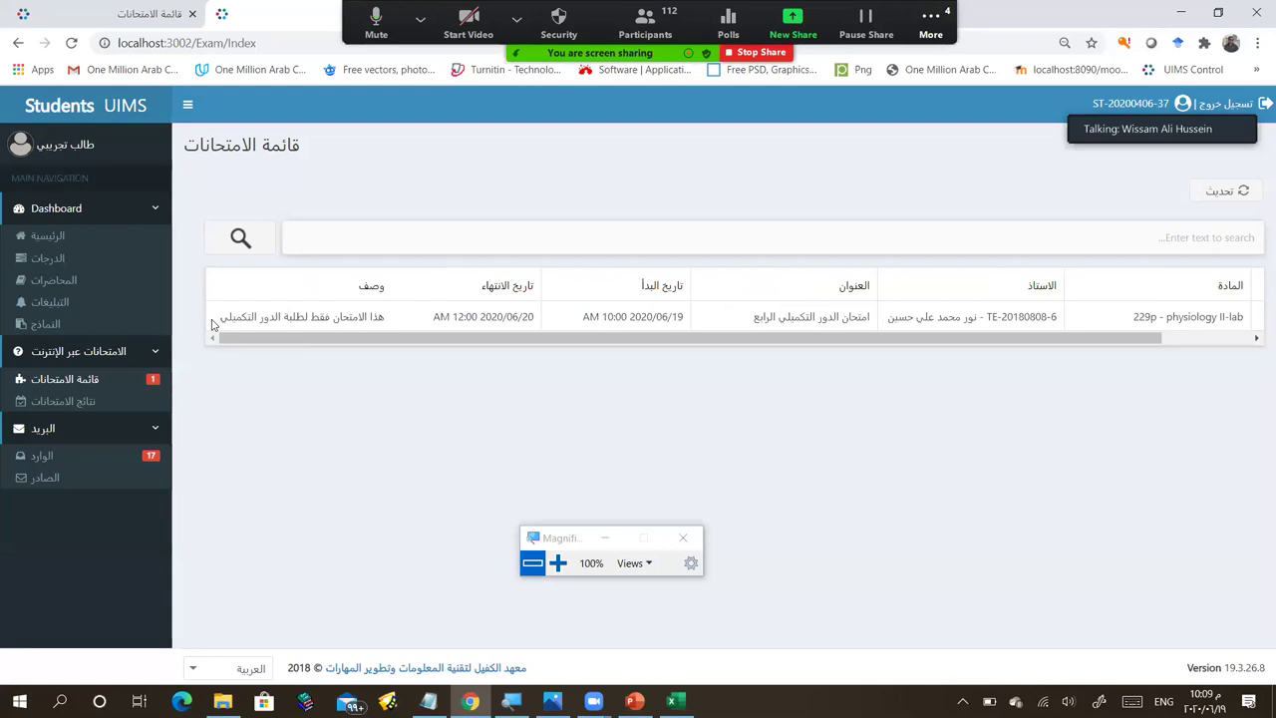
{"action": "left_click_drag", "start_coordinate": [422, 340], "coordinate": [625, 350]}
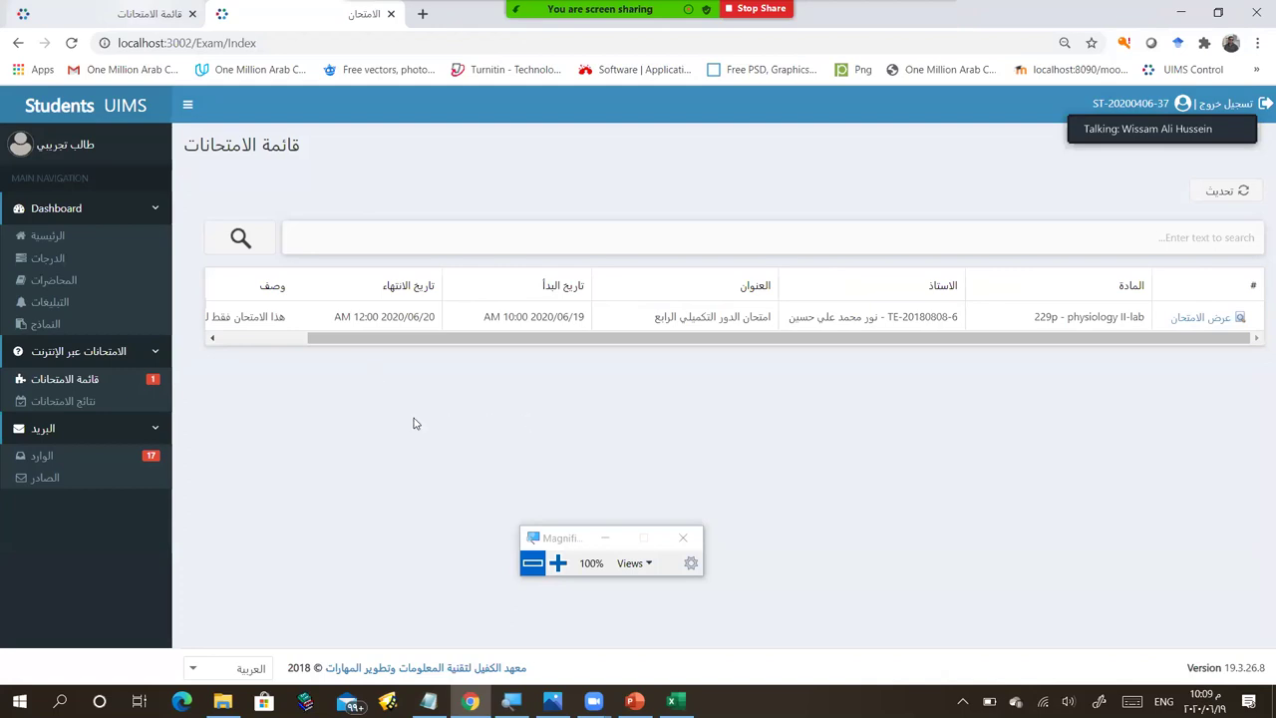
Step: Switch the exam's active state (فعال) off and on again in the teacher portal, and open the exam in the student portal
{"action": "key", "text": "ctrl+Tab"}
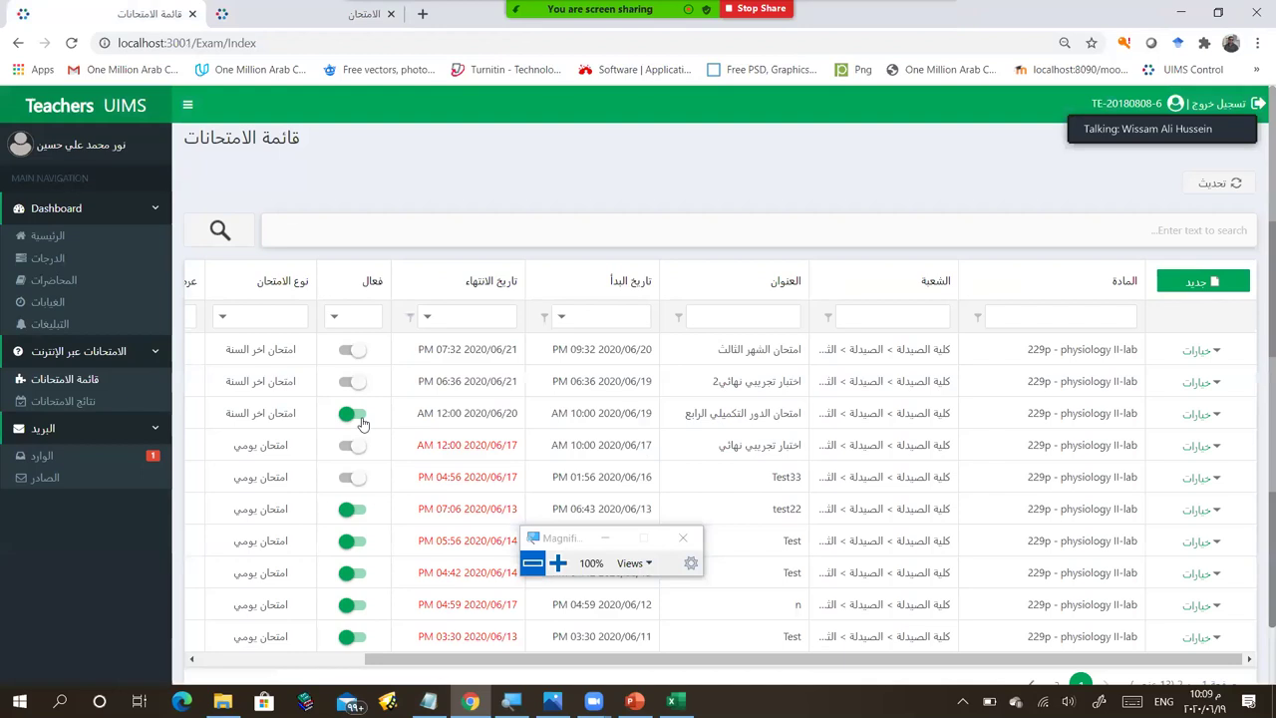
{"action": "left_click", "coordinate": [362, 423]}
{"action": "left_click", "coordinate": [365, 419]}
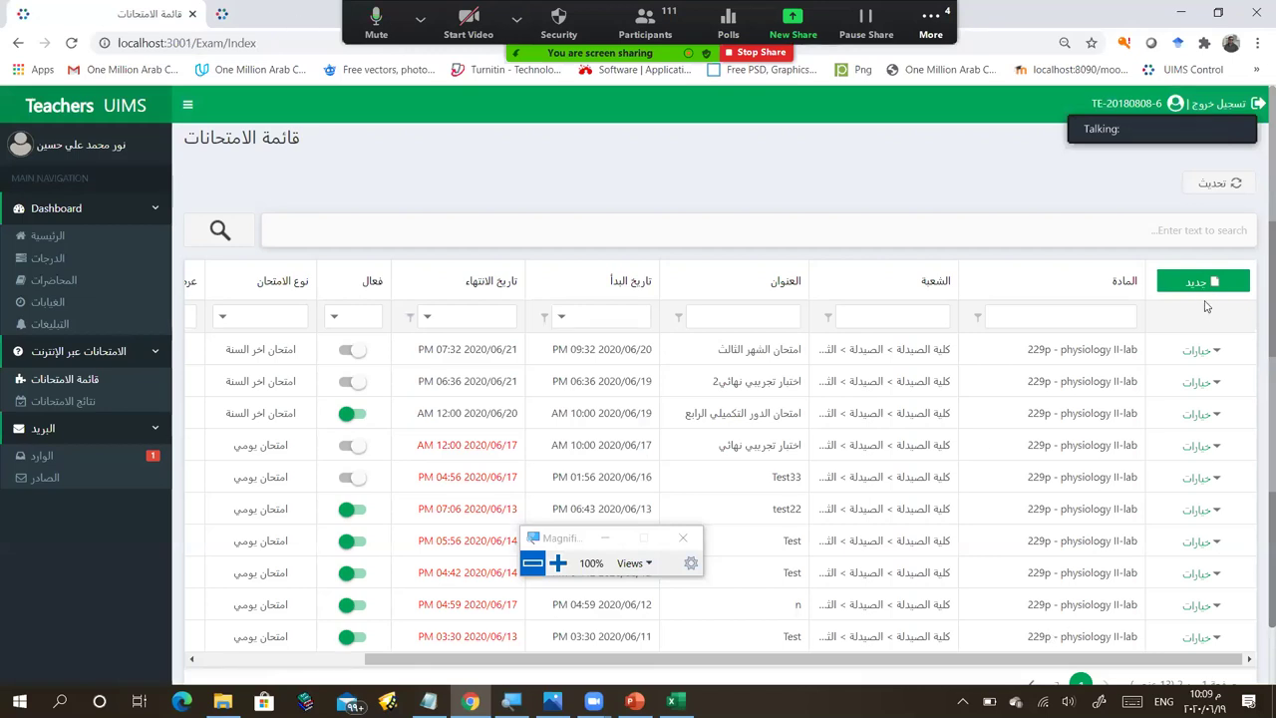
{"action": "key", "text": "ctrl+Tab"}
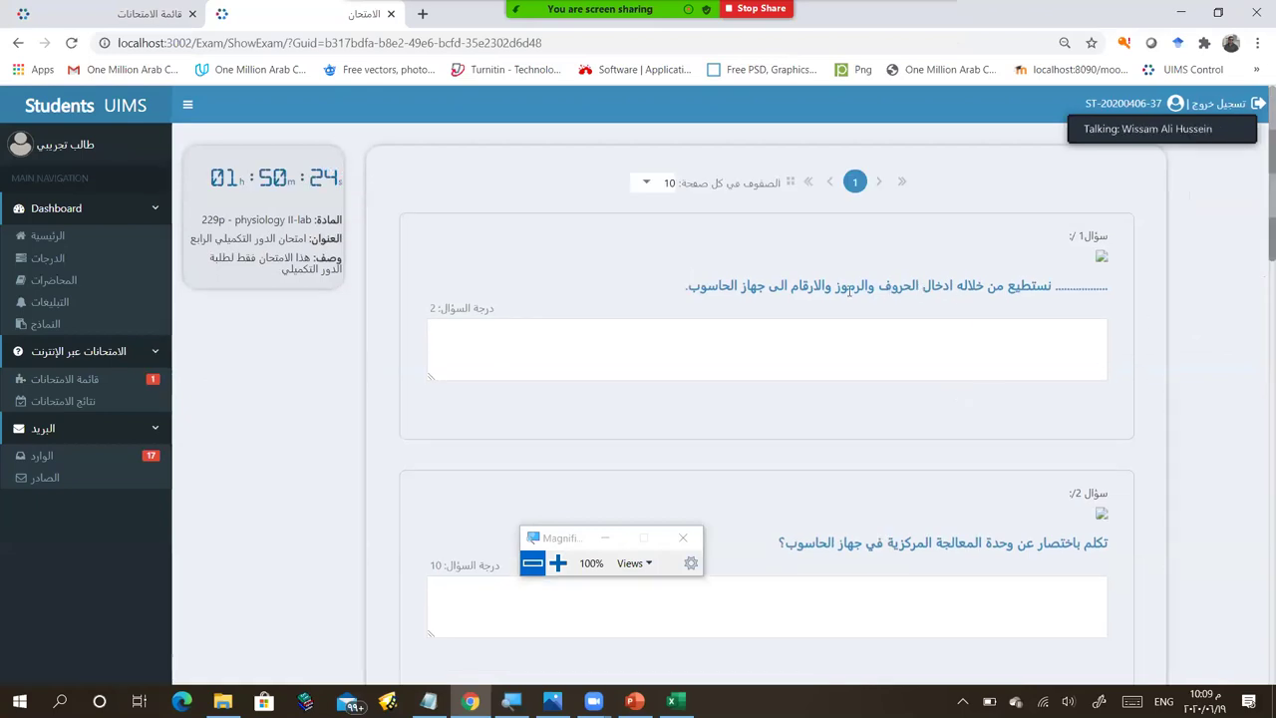
Step: Answer the first exam question with "لوحة المفاتيح" and save the answer
{"action": "left_click", "coordinate": [918, 333]}
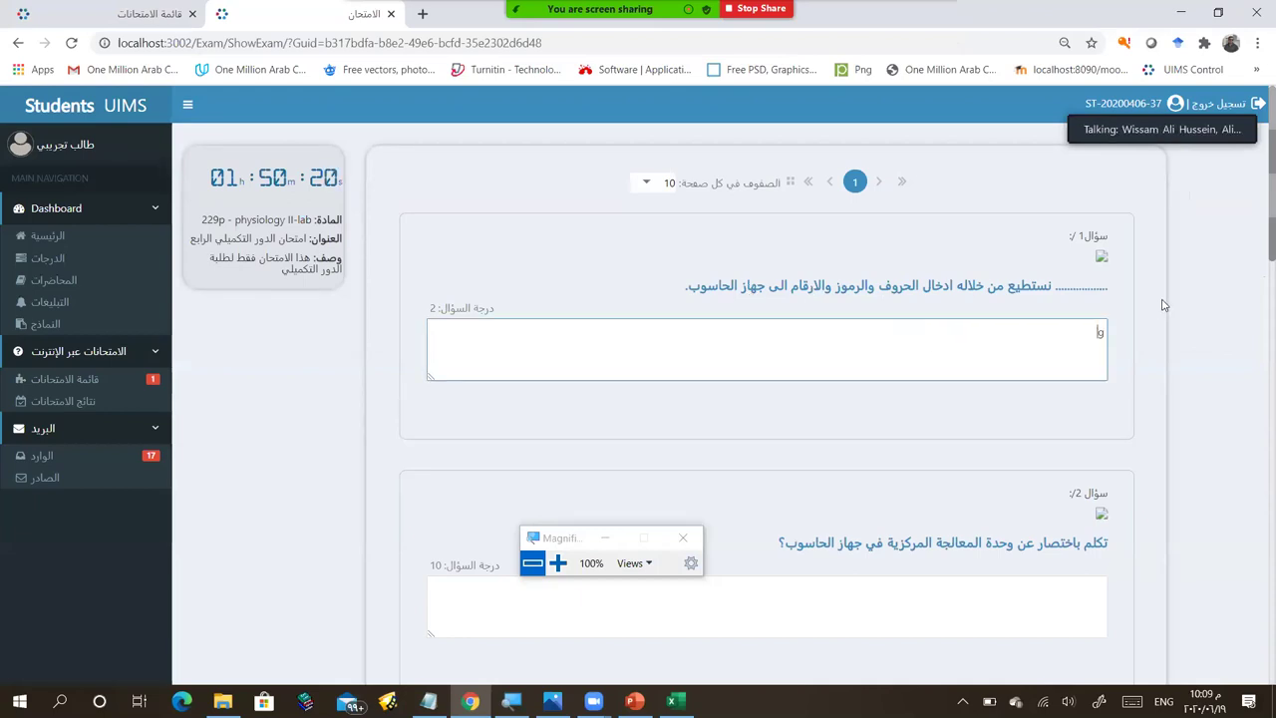
{"action": "type", "text": "g"}
{"action": "key", "text": "alt+shift"}
{"action": "key", "text": "BackSpace"}
{"action": "type", "text": "لوحة"}
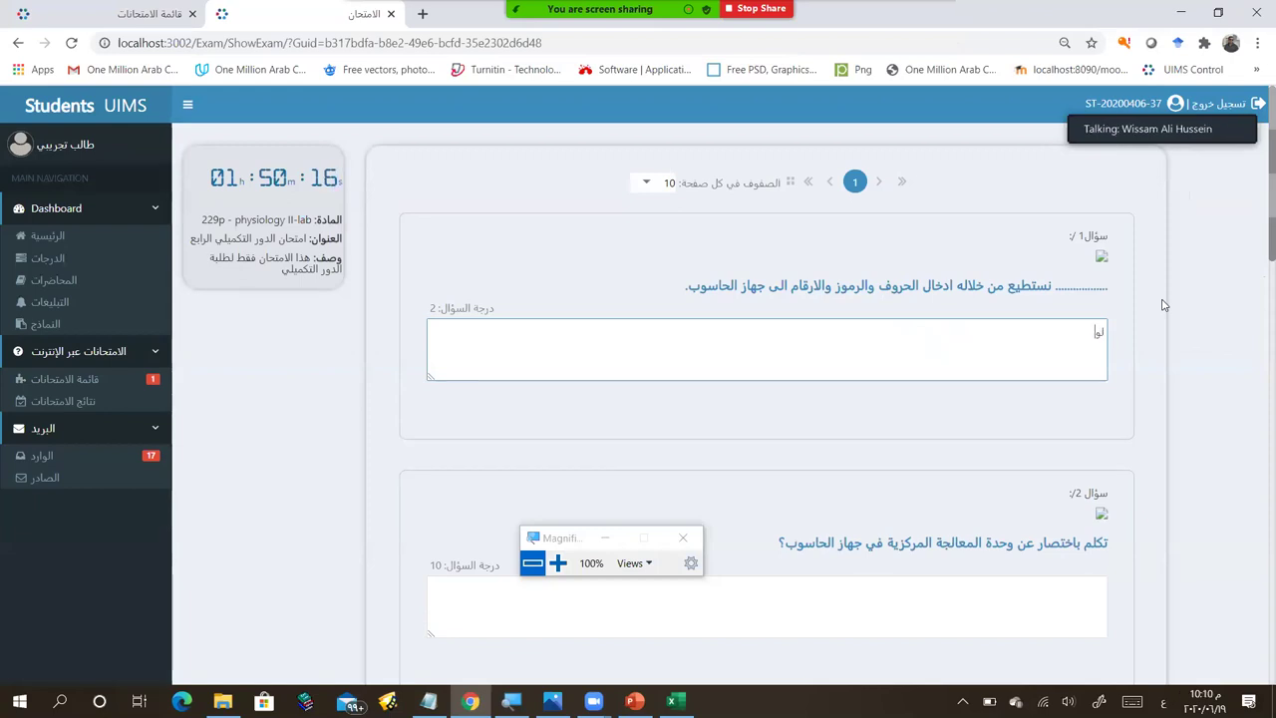
{"action": "type", "text": " المفاتيح"}
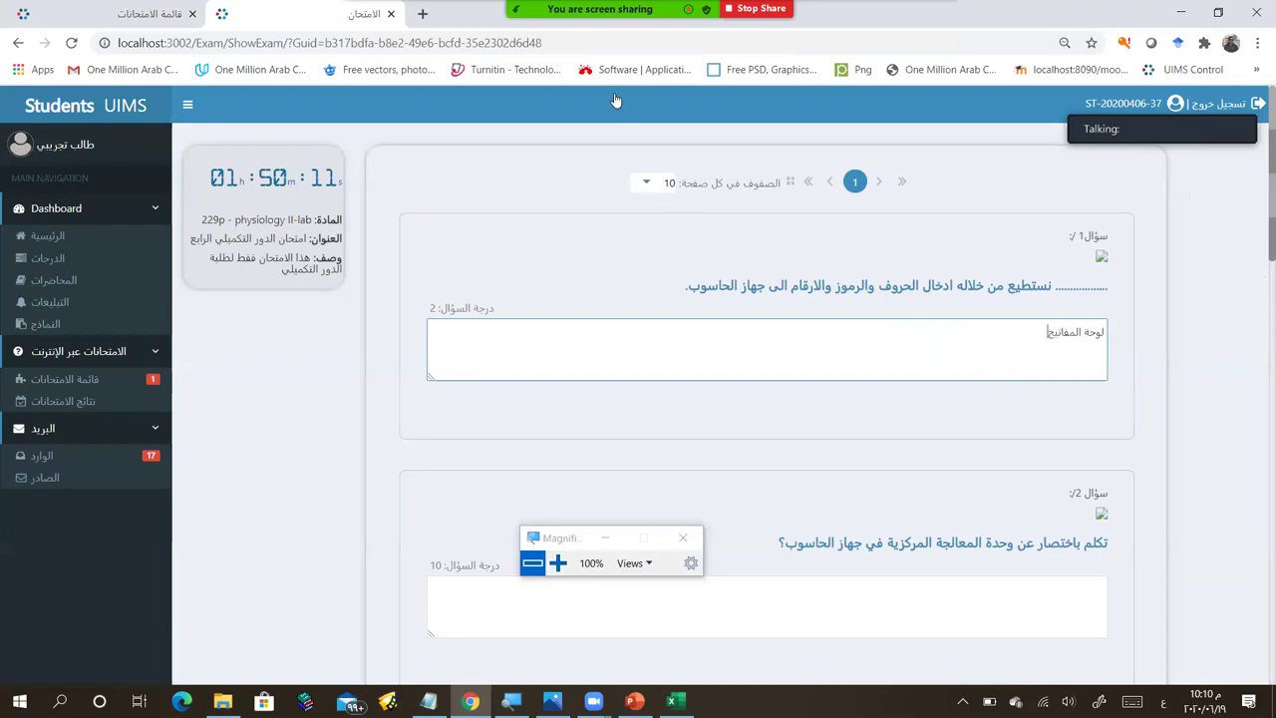
{"action": "left_click", "coordinate": [1074, 405]}
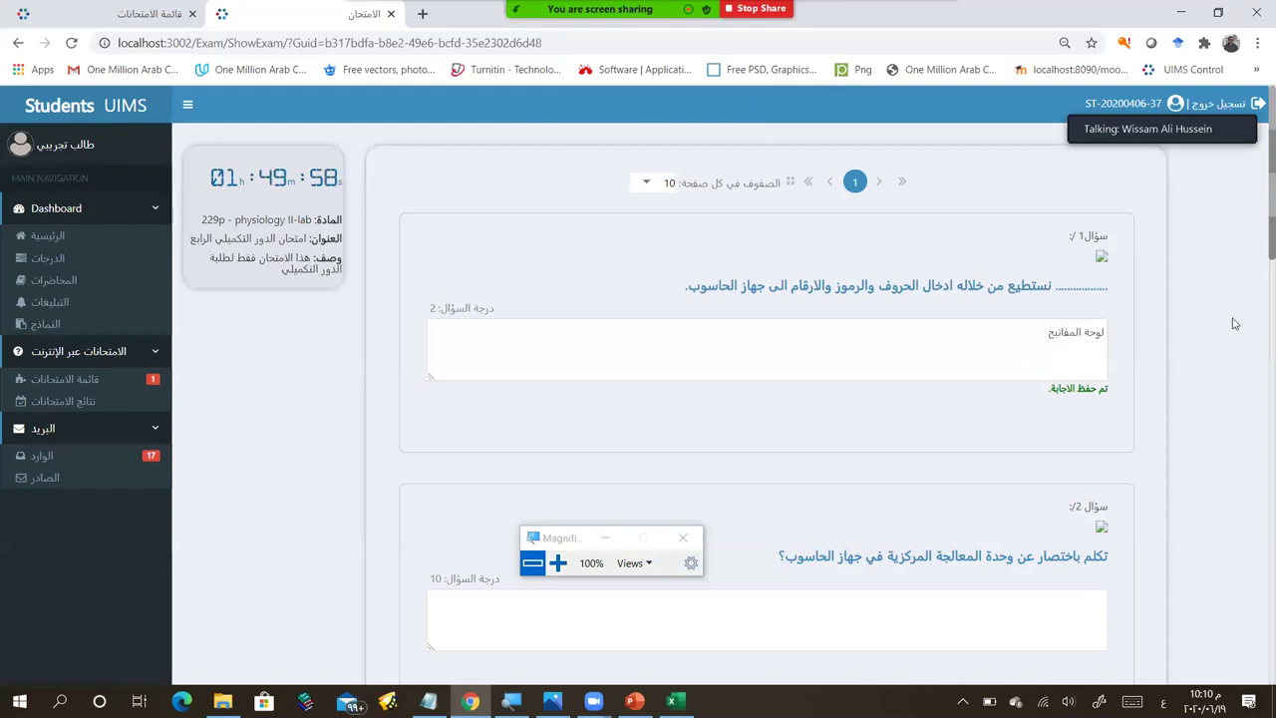
Step: Replace the first question's answer with "Keyboard" and save it
{"action": "key", "text": "Tab"}
{"action": "key", "text": "alt+shift"}
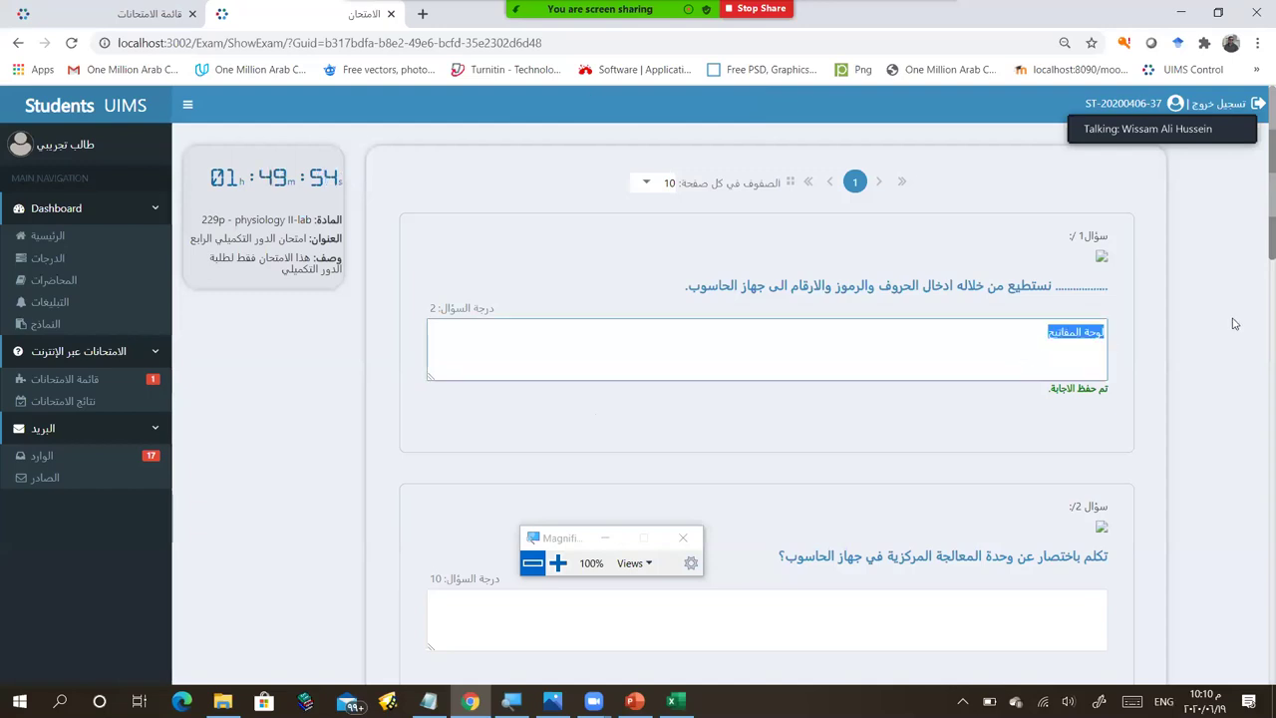
{"action": "type", "text": "Keyb"}
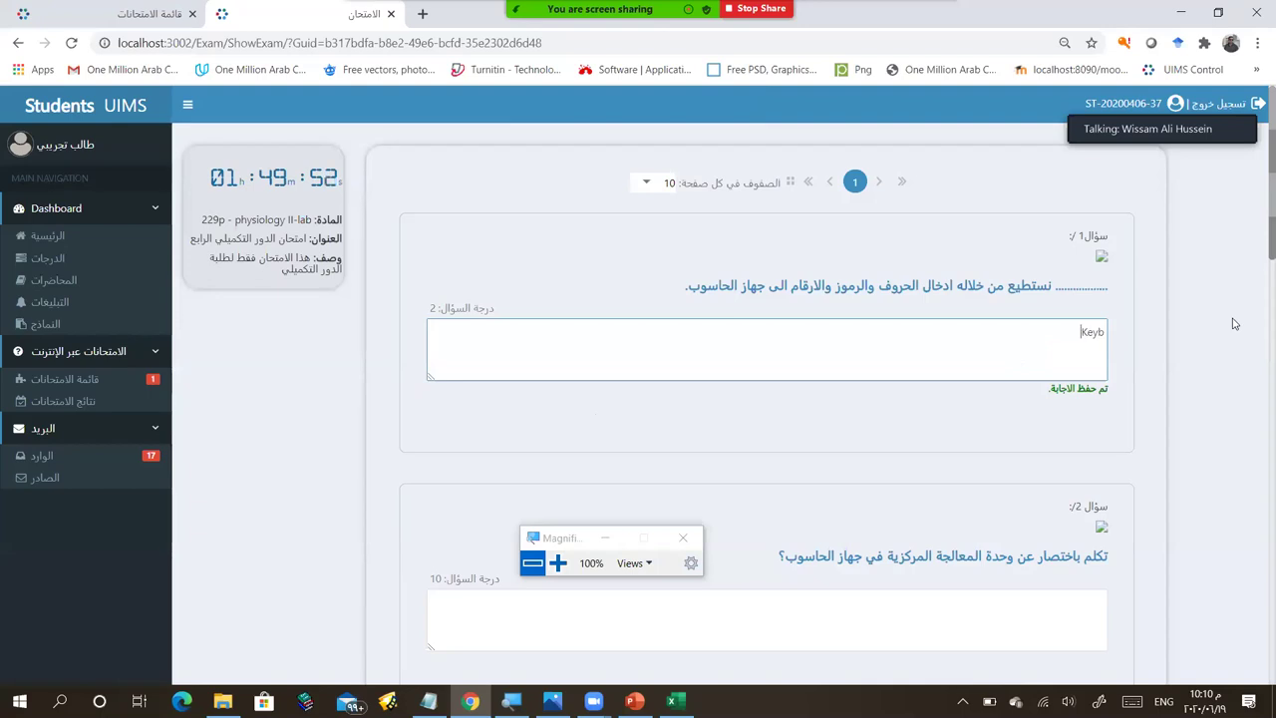
{"action": "type", "text": "oard"}
{"action": "left_click", "coordinate": [932, 409]}
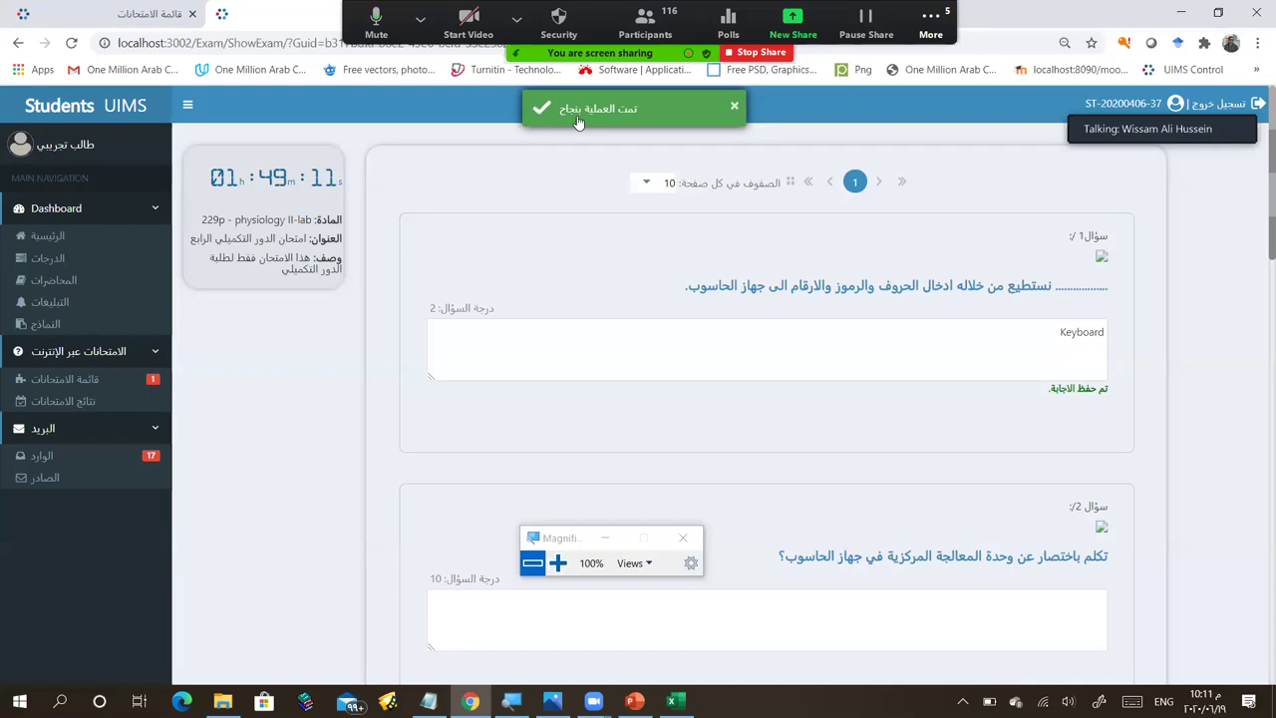
Step: Answer question 2 with "وحدة المعالجة المركزية هي الوحدة التي يتم من خلالها تنفيذ العمليات والاشراف على جهاز الحاسوب" and save it
{"action": "scroll", "coordinate": [947, 351], "scroll_direction": "down", "scroll_amount": 3}
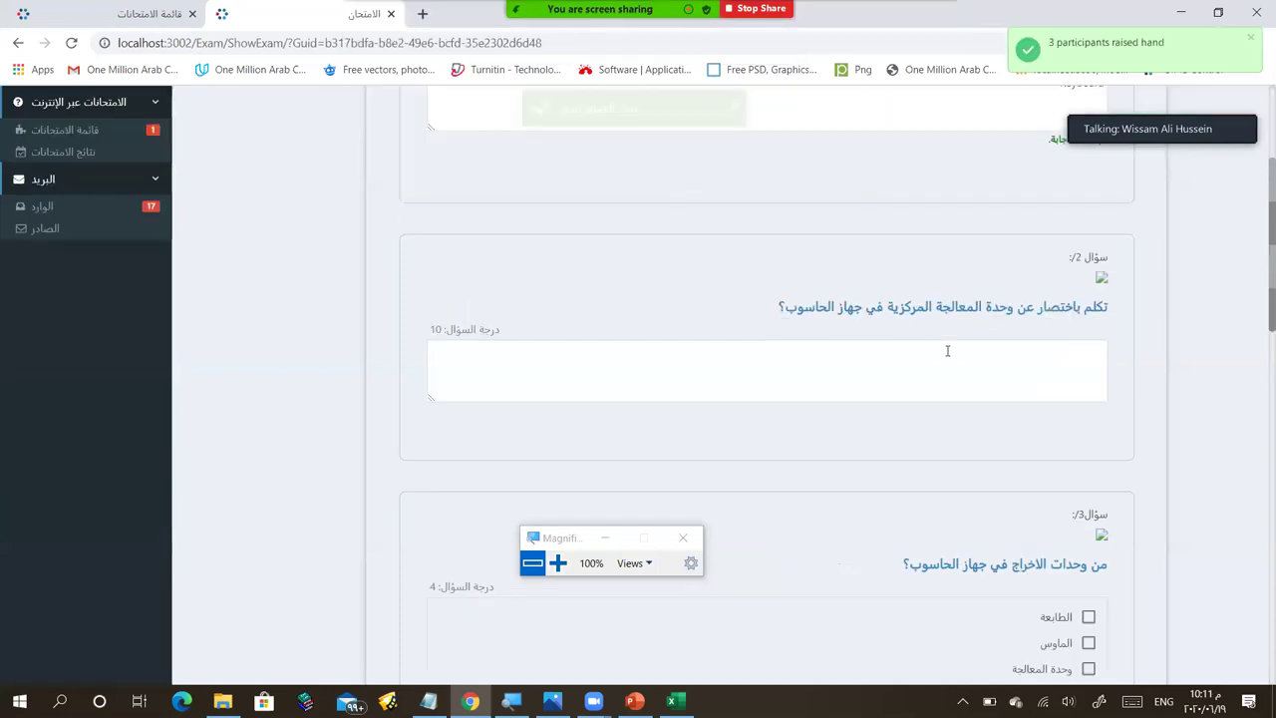
{"action": "left_click", "coordinate": [946, 351]}
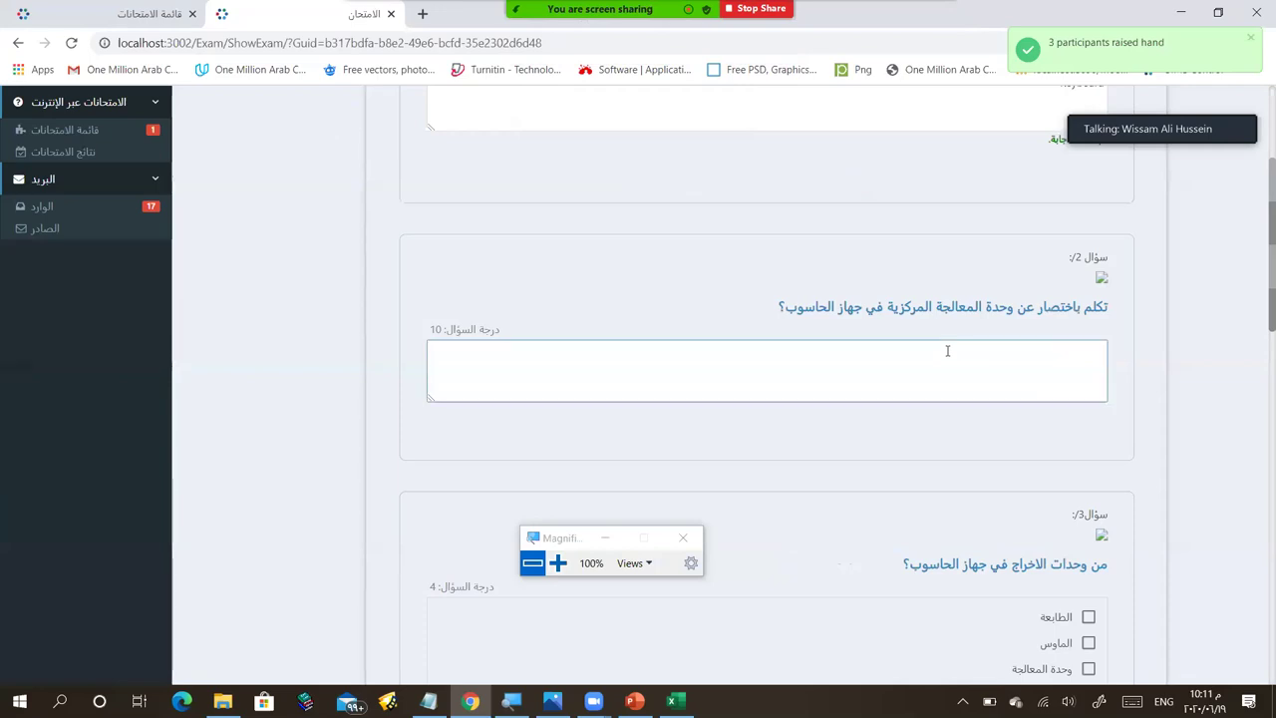
{"action": "key", "text": "alt+shift"}
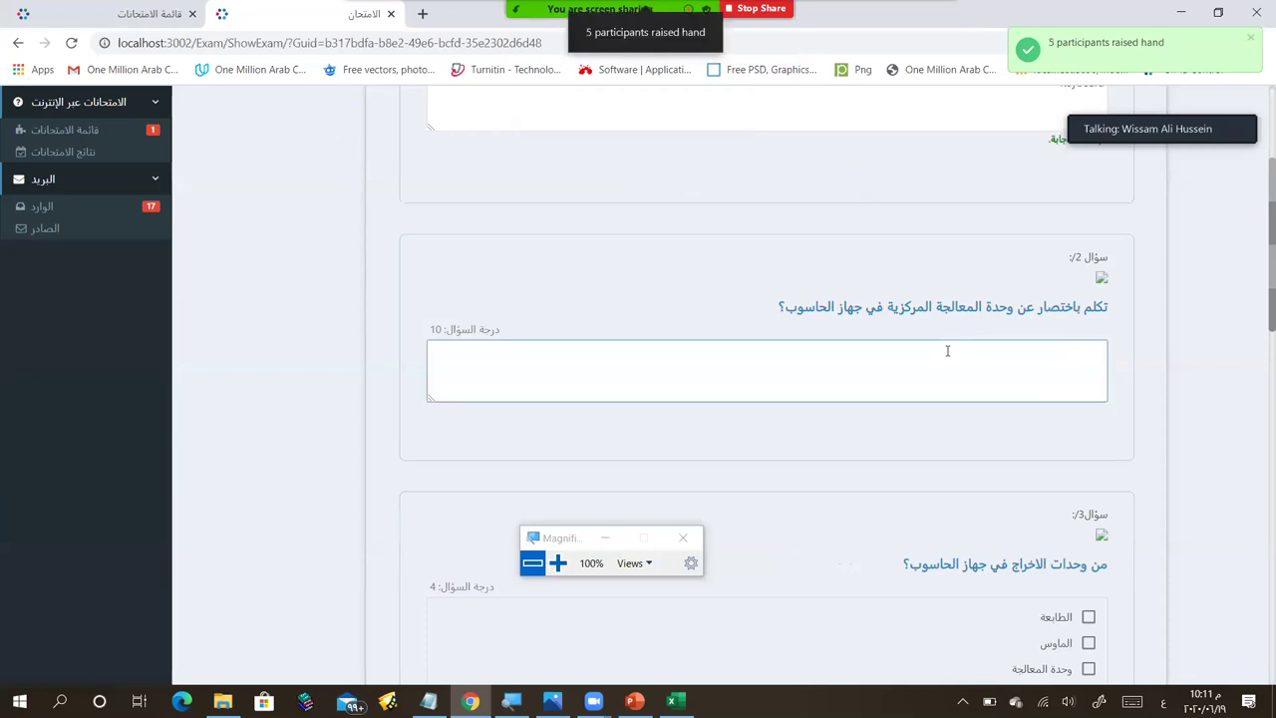
{"action": "type", "text": "وحدة المعالجة المرك"}
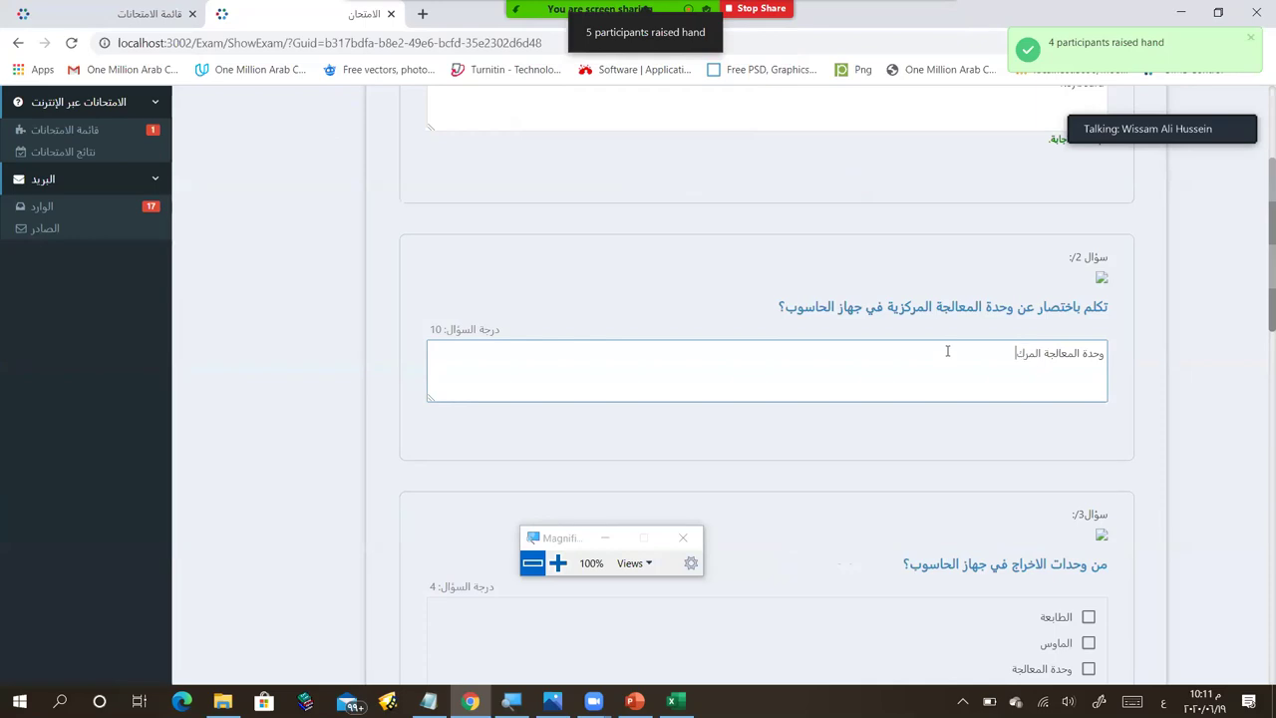
{"action": "type", "text": "زية"}
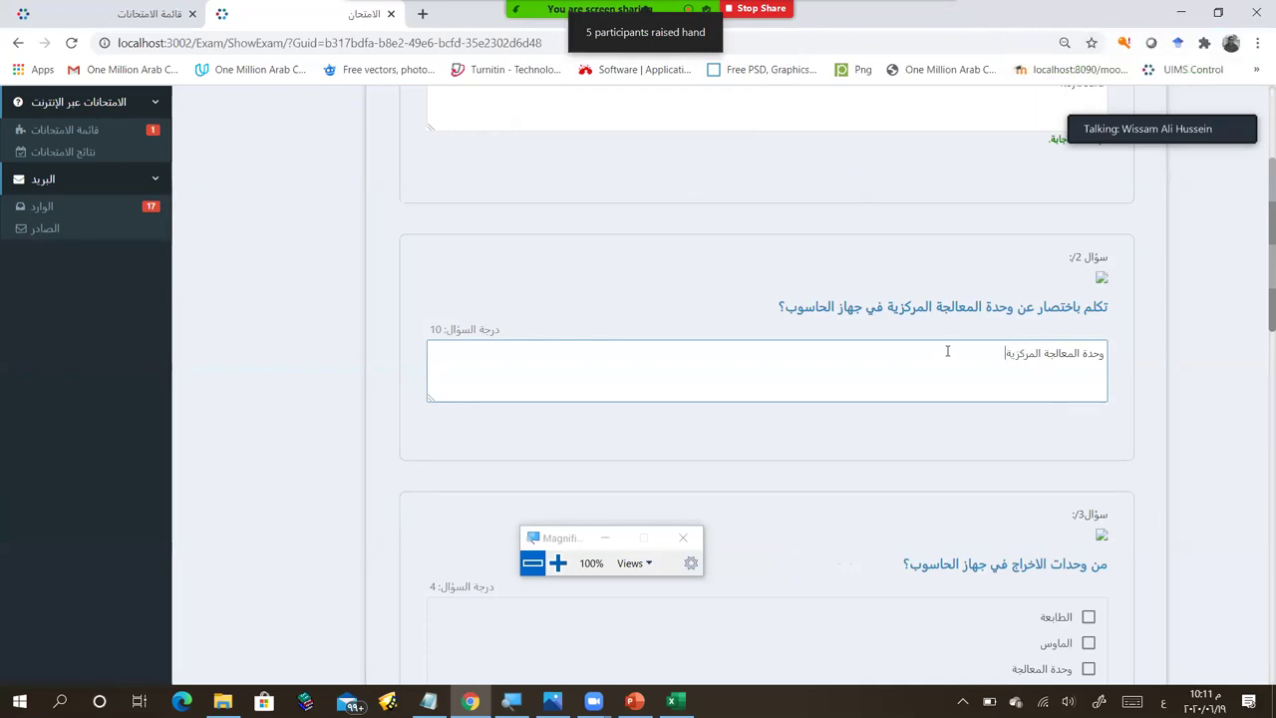
{"action": "type", "text": " هي الوحدة التي يتم من خلالها ت"}
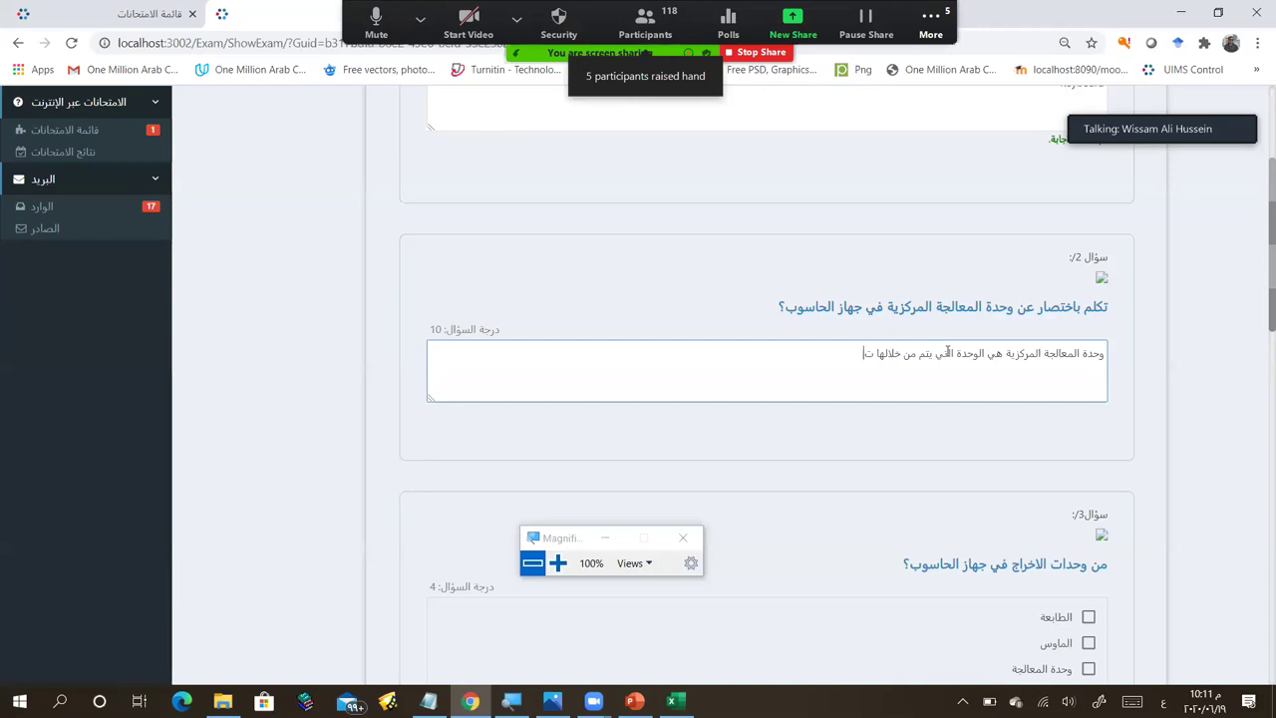
{"action": "type", "text": "نفيذ ال"}
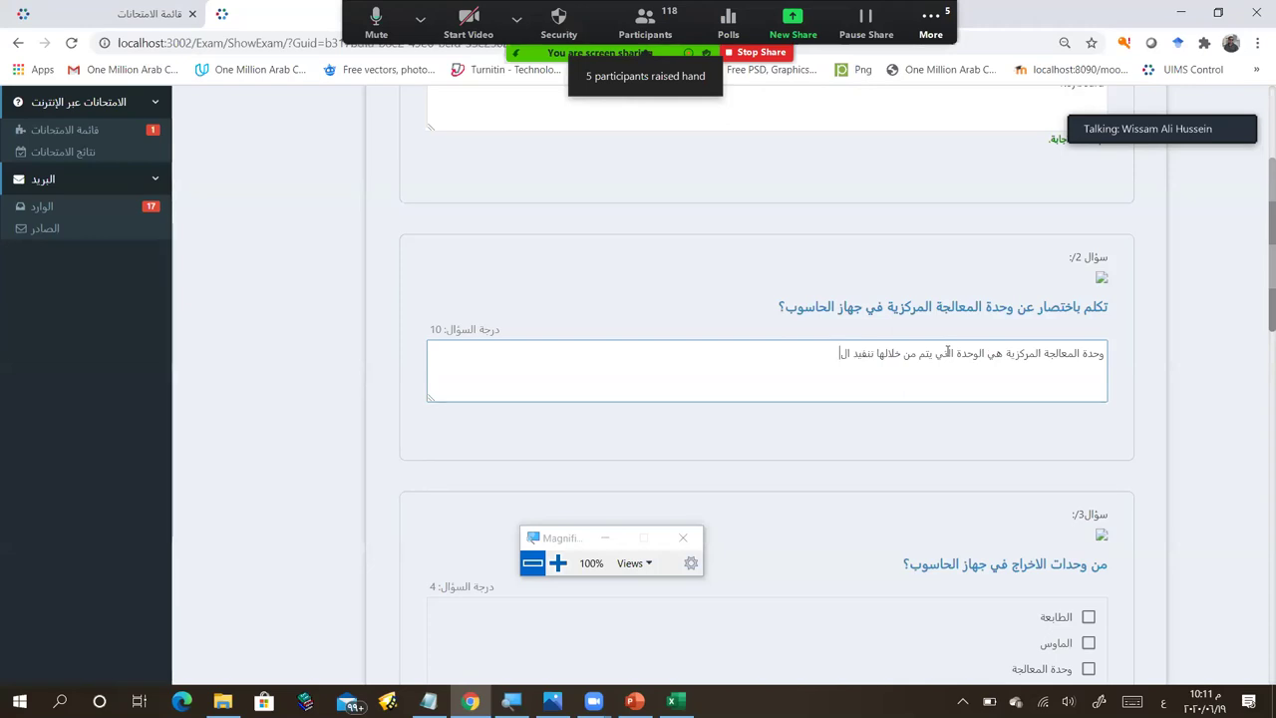
{"action": "type", "text": "عمليات والاش"}
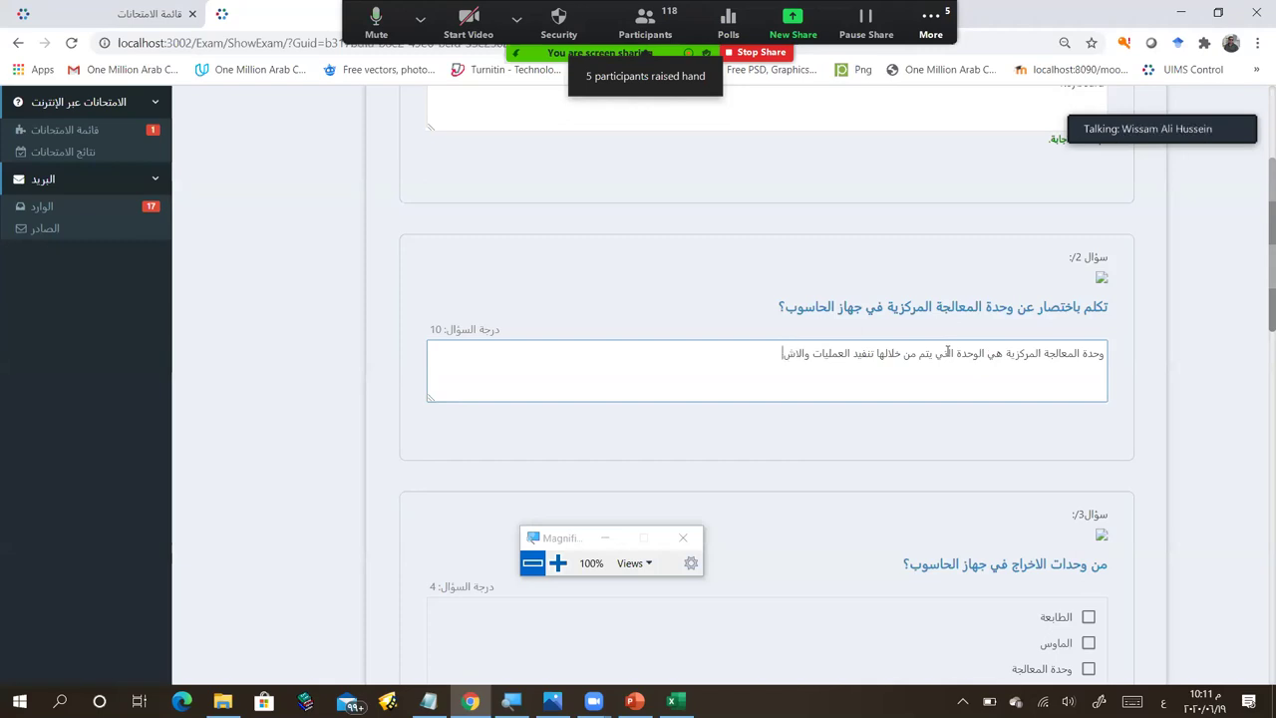
{"action": "type", "text": "راف على جهاز الحاس"}
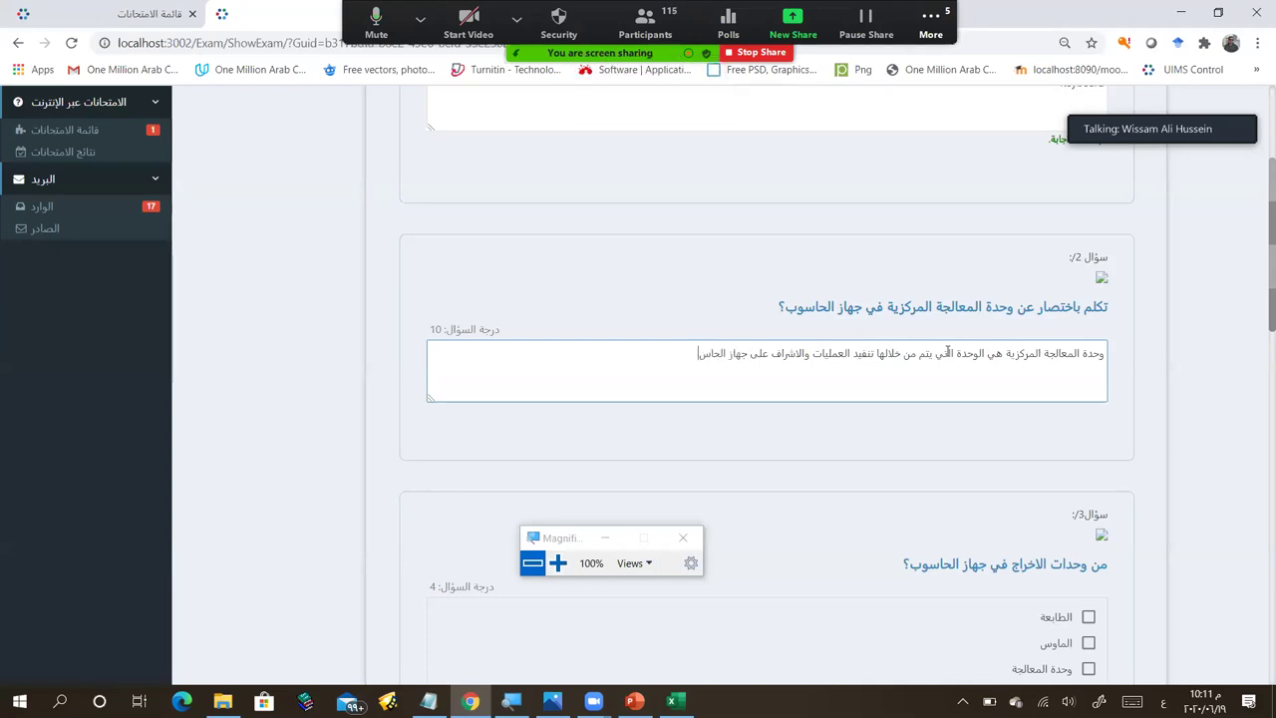
{"action": "type", "text": "وب"}
{"action": "left_click", "coordinate": [969, 427]}
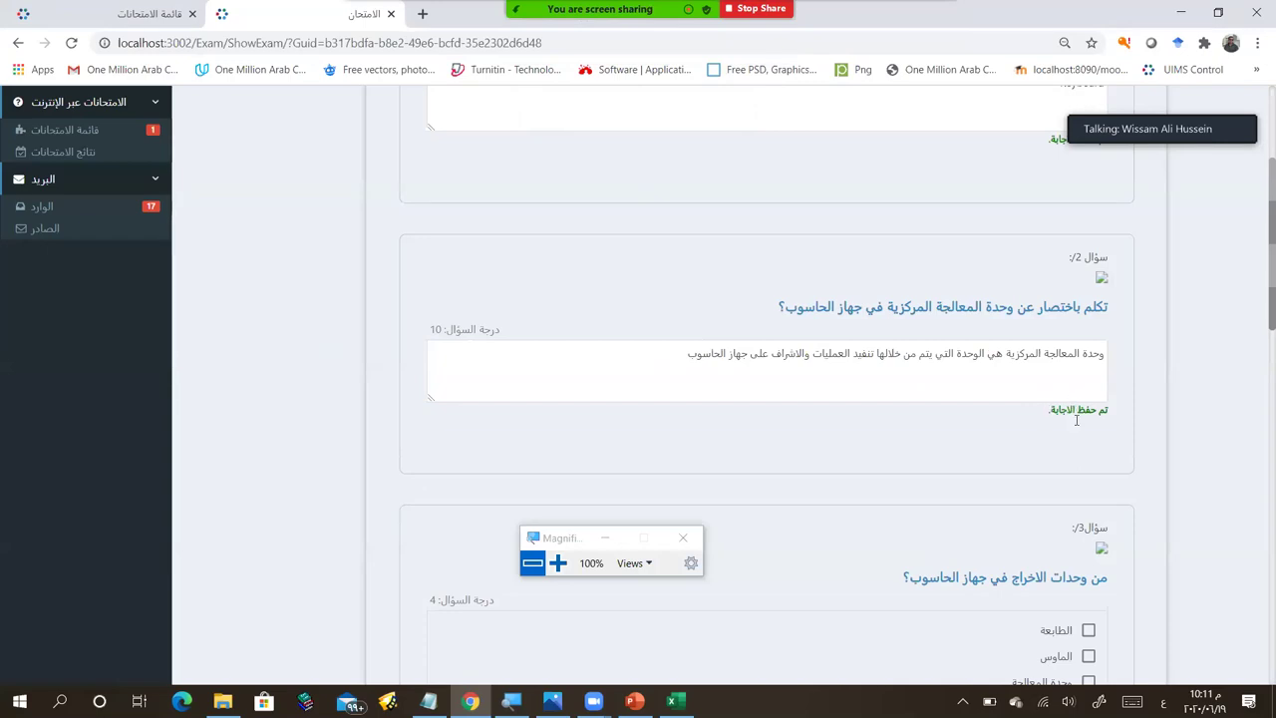
Step: Answer question 3 about output units by selecting both الطابعة and الماوس, and save the answer
{"action": "scroll", "coordinate": [1076, 419], "scroll_direction": "up", "scroll_amount": 1}
{"action": "scroll", "coordinate": [1077, 418], "scroll_direction": "up", "scroll_amount": 2}
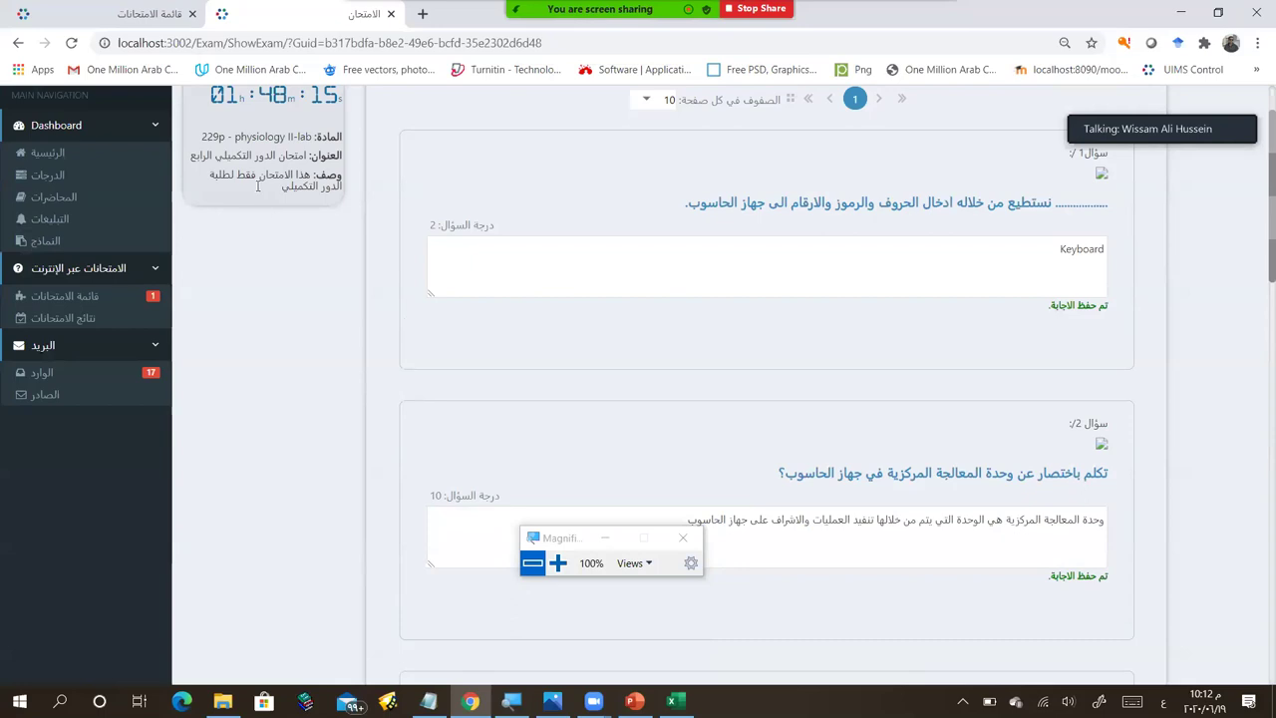
{"action": "scroll", "coordinate": [257, 186], "scroll_direction": "up", "scroll_amount": 1}
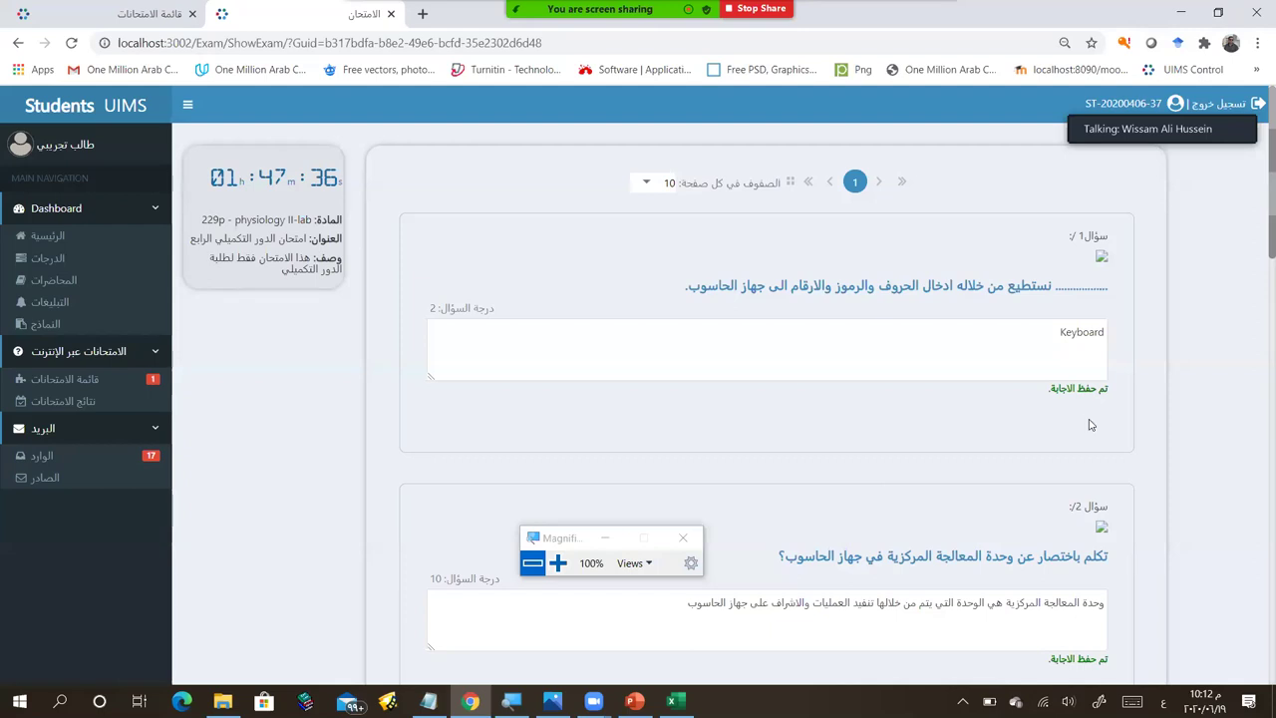
{"action": "scroll", "coordinate": [1089, 425], "scroll_direction": "down", "scroll_amount": 3}
{"action": "scroll", "coordinate": [1089, 424], "scroll_direction": "down", "scroll_amount": 2}
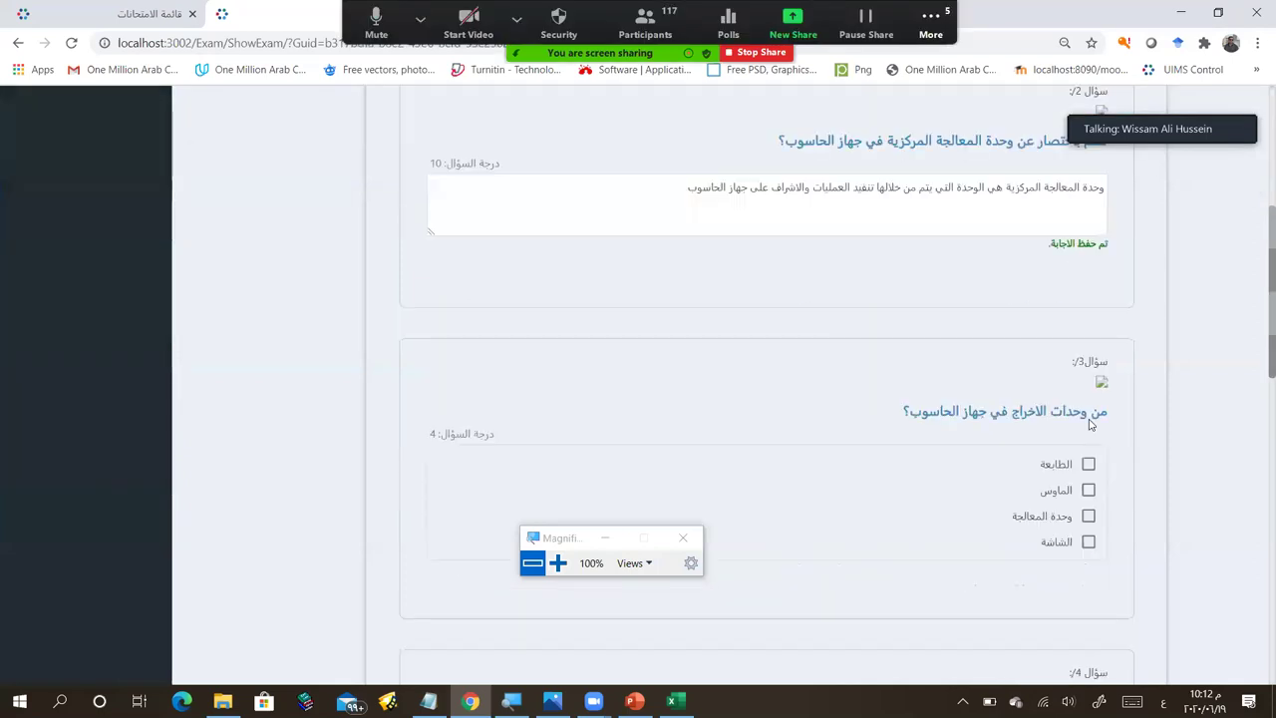
{"action": "scroll", "coordinate": [1080, 501], "scroll_direction": "down", "scroll_amount": 1}
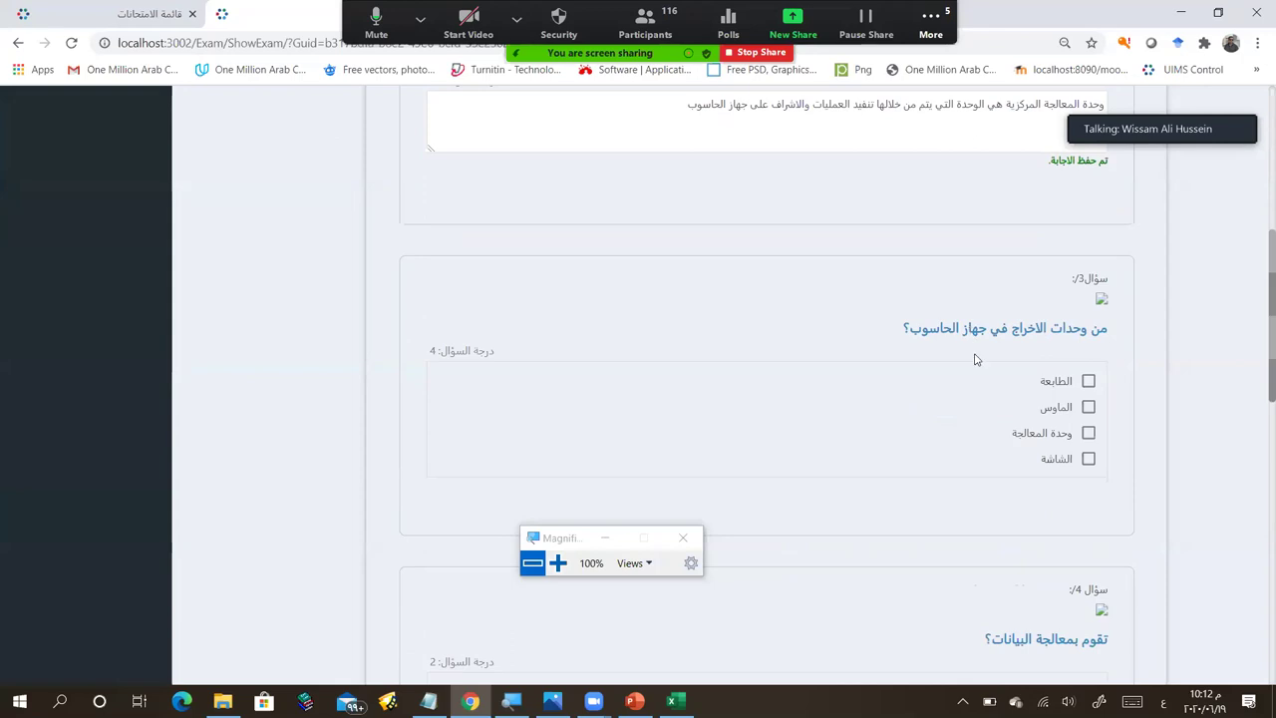
{"action": "left_click", "coordinate": [1088, 380]}
{"action": "left_click", "coordinate": [1088, 407]}
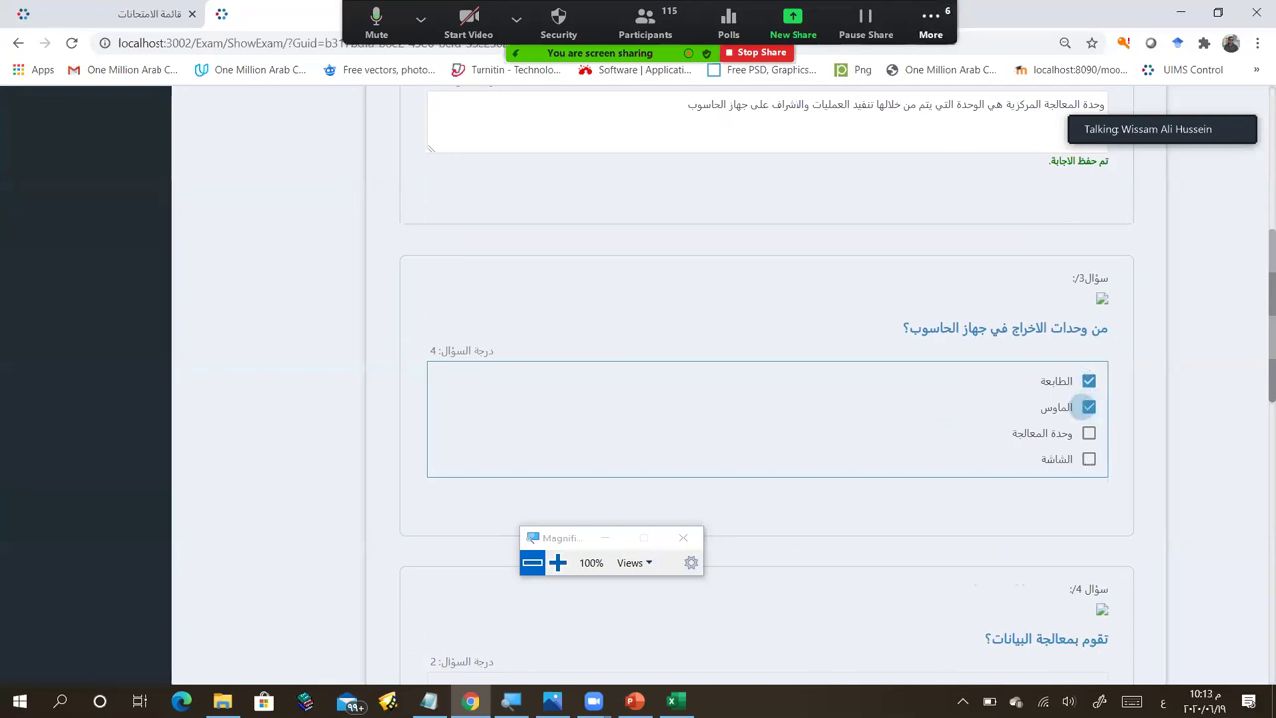
{"action": "left_click", "coordinate": [1048, 504]}
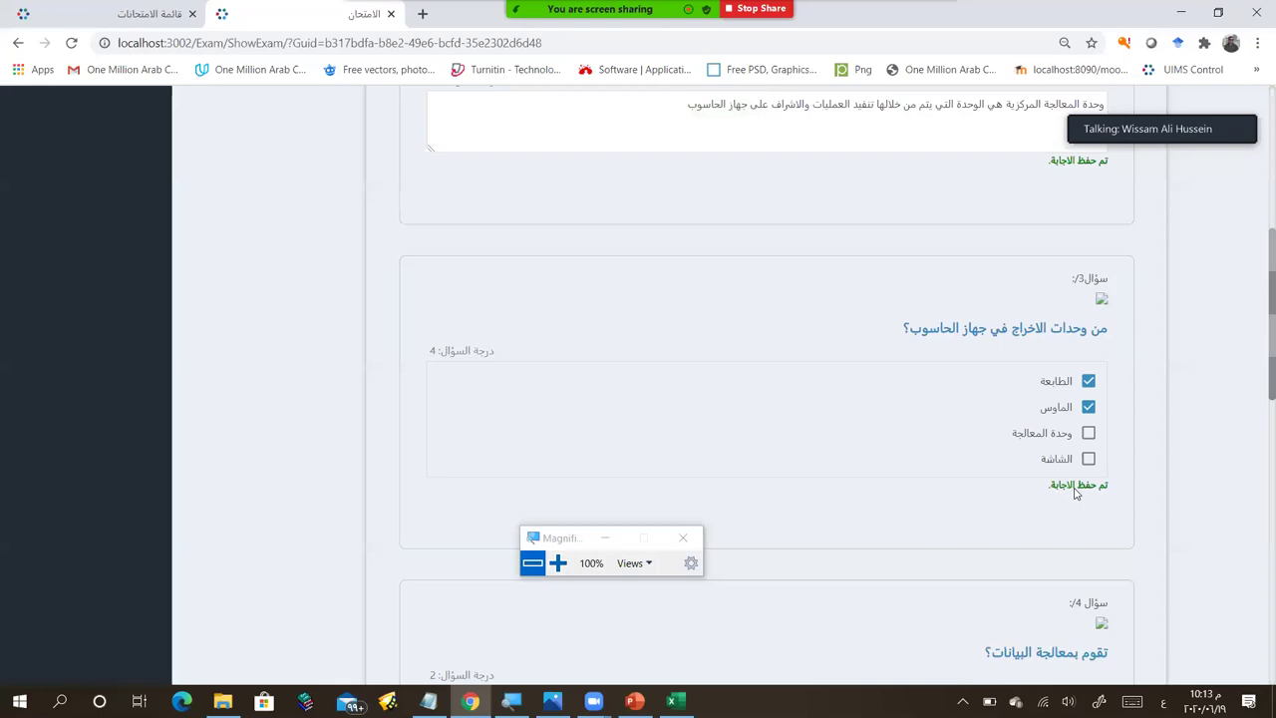
Step: Answer question 4 about data processing with وحدة المعالجة المركزية and save the answer
{"action": "scroll", "coordinate": [965, 413], "scroll_direction": "down", "scroll_amount": 3}
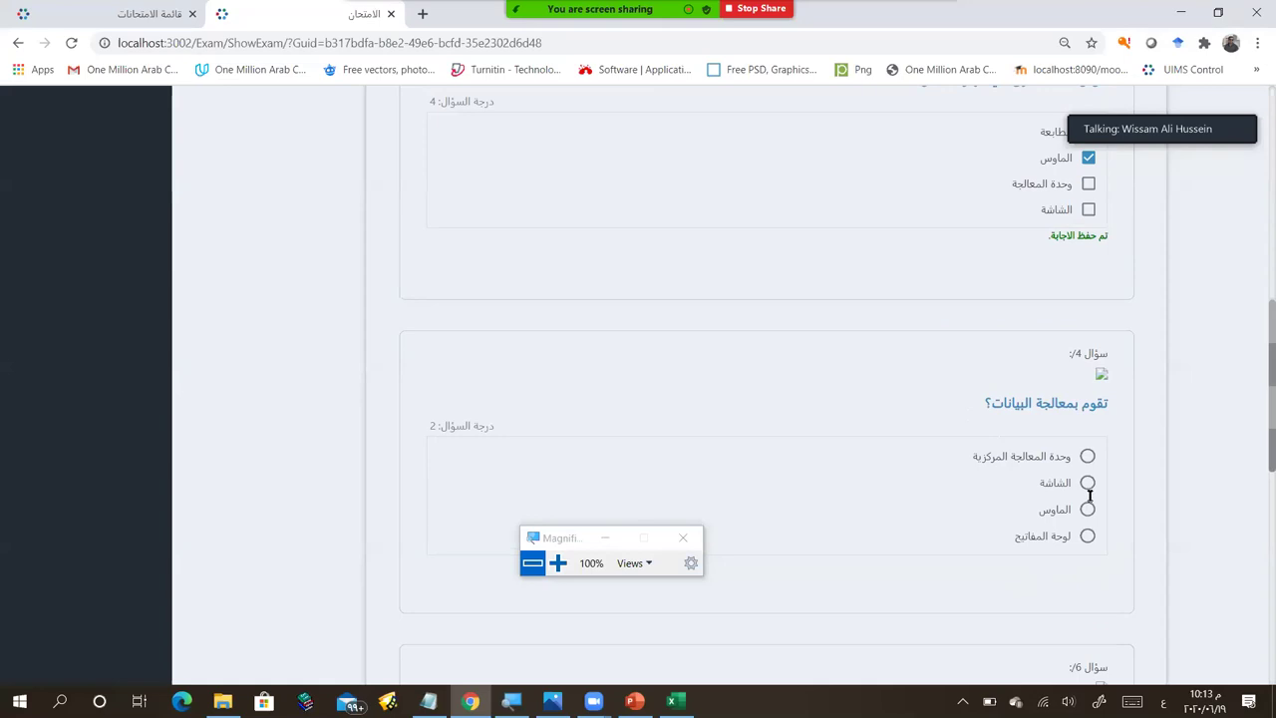
{"action": "left_click", "coordinate": [1086, 455]}
{"action": "left_click", "coordinate": [1086, 481]}
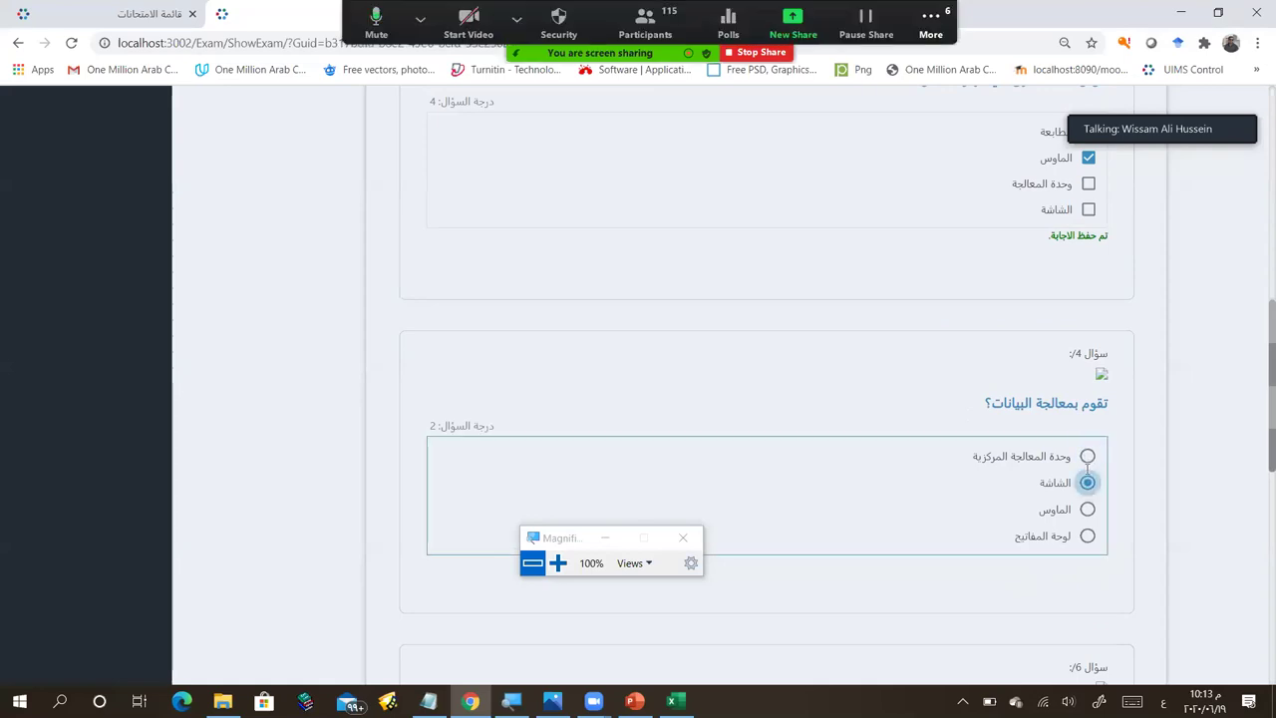
{"action": "key", "text": "Up"}
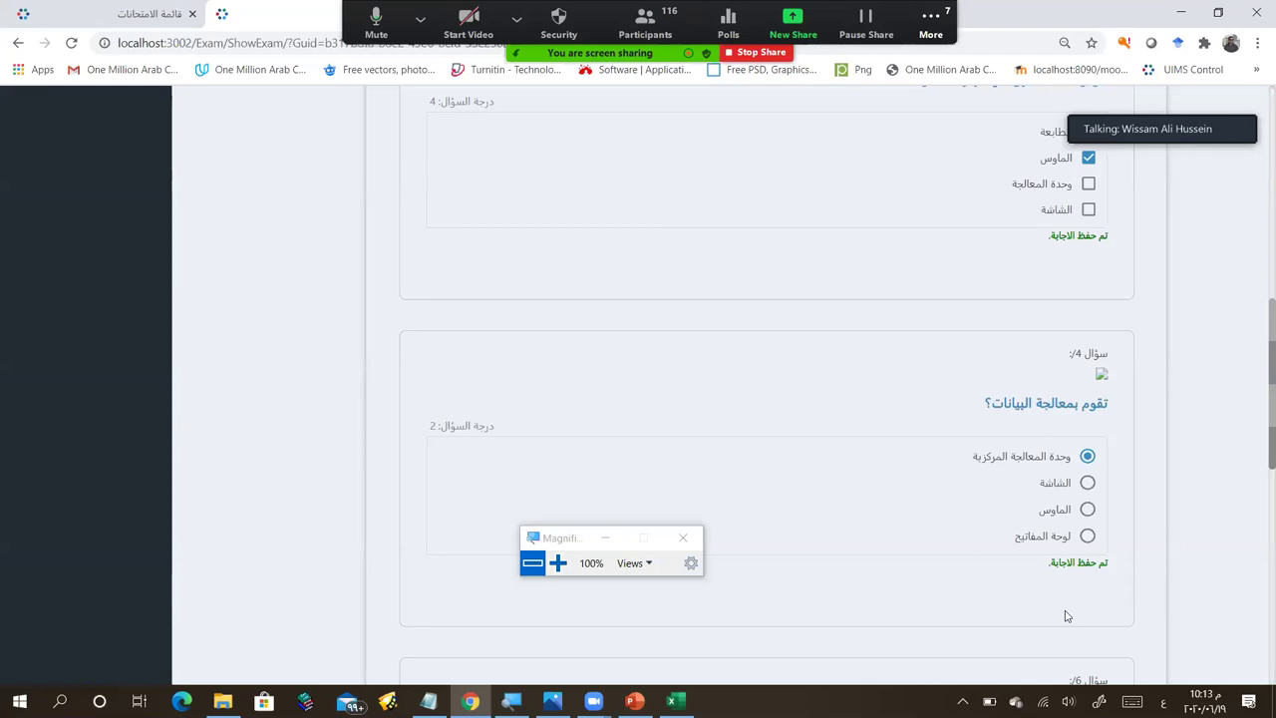
Step: Answer question 6 with خطأ and question 7 with 256, saving both answers
{"action": "scroll", "coordinate": [1065, 613], "scroll_direction": "down", "scroll_amount": 4}
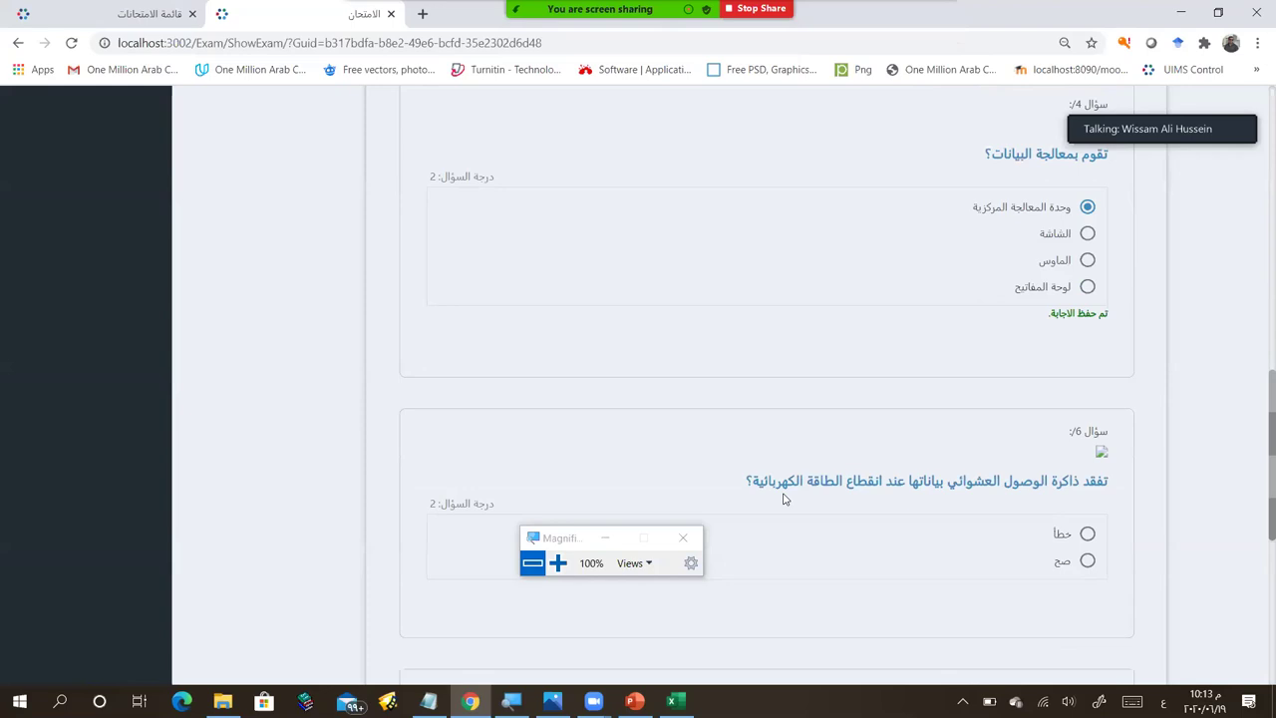
{"action": "scroll", "coordinate": [1089, 482], "scroll_direction": "down", "scroll_amount": 1}
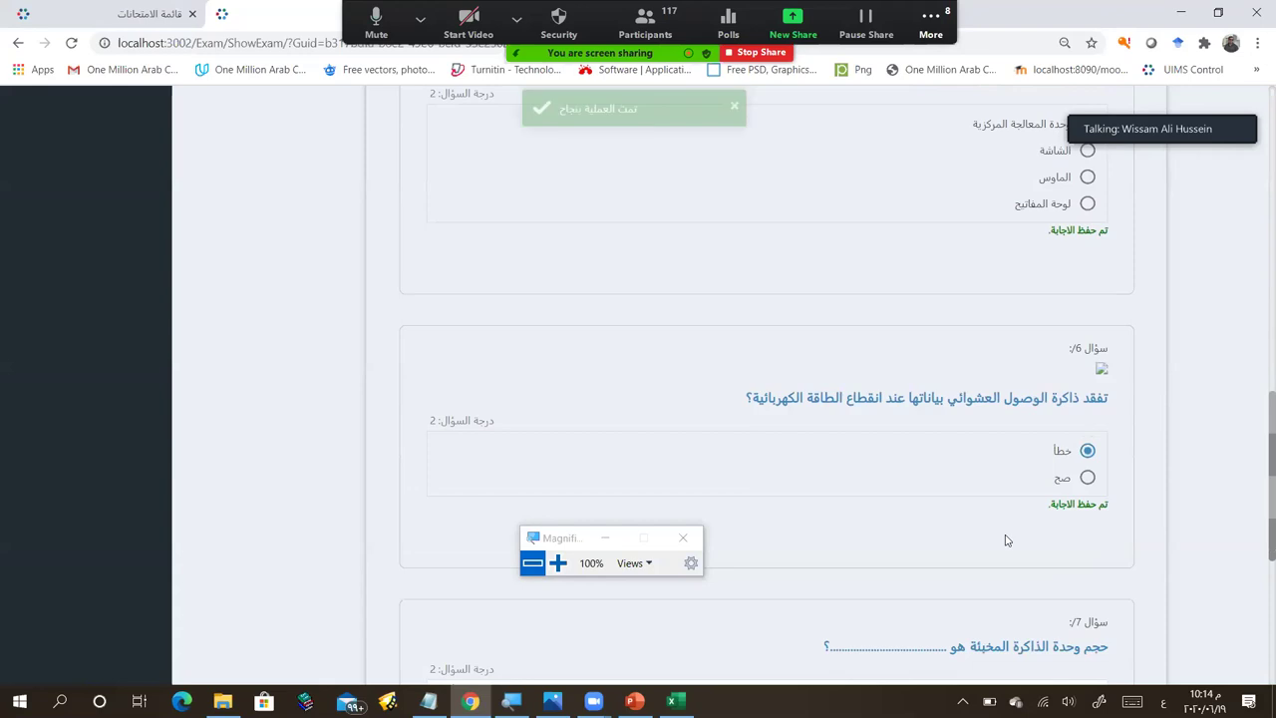
{"action": "scroll", "coordinate": [1027, 530], "scroll_direction": "down", "scroll_amount": 2}
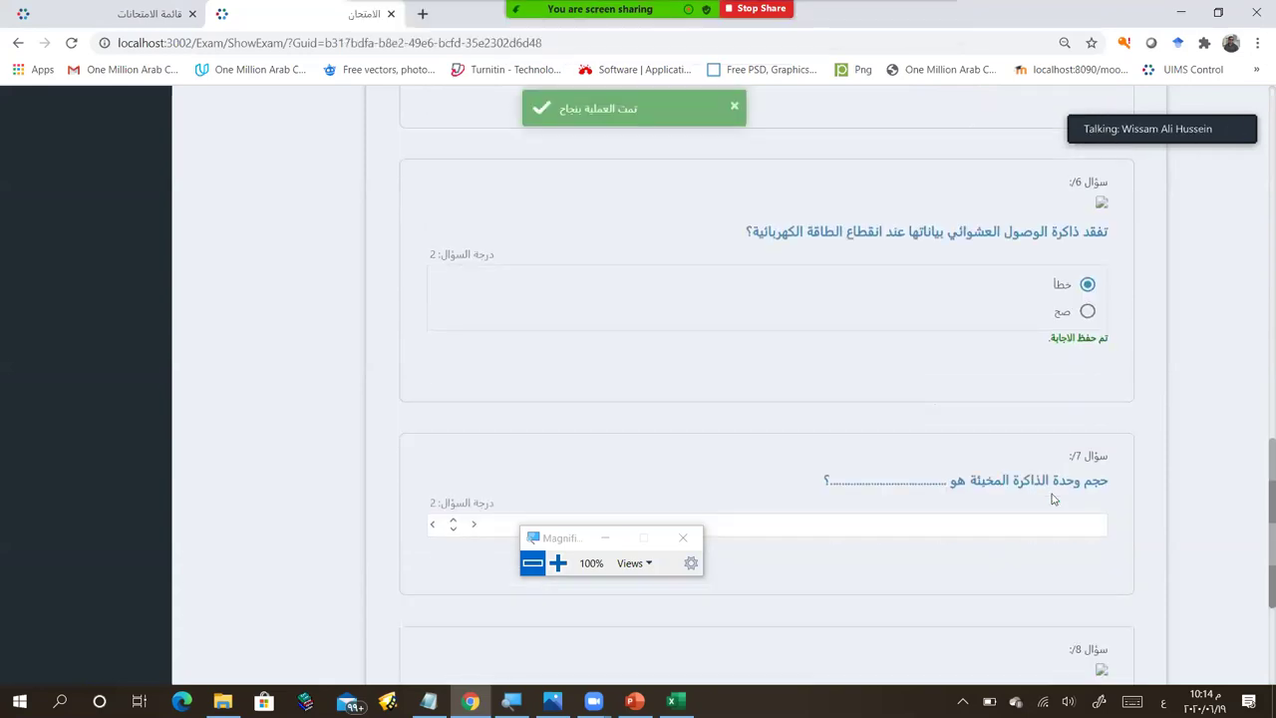
{"action": "left_click", "coordinate": [995, 526]}
{"action": "type", "text": "256"}
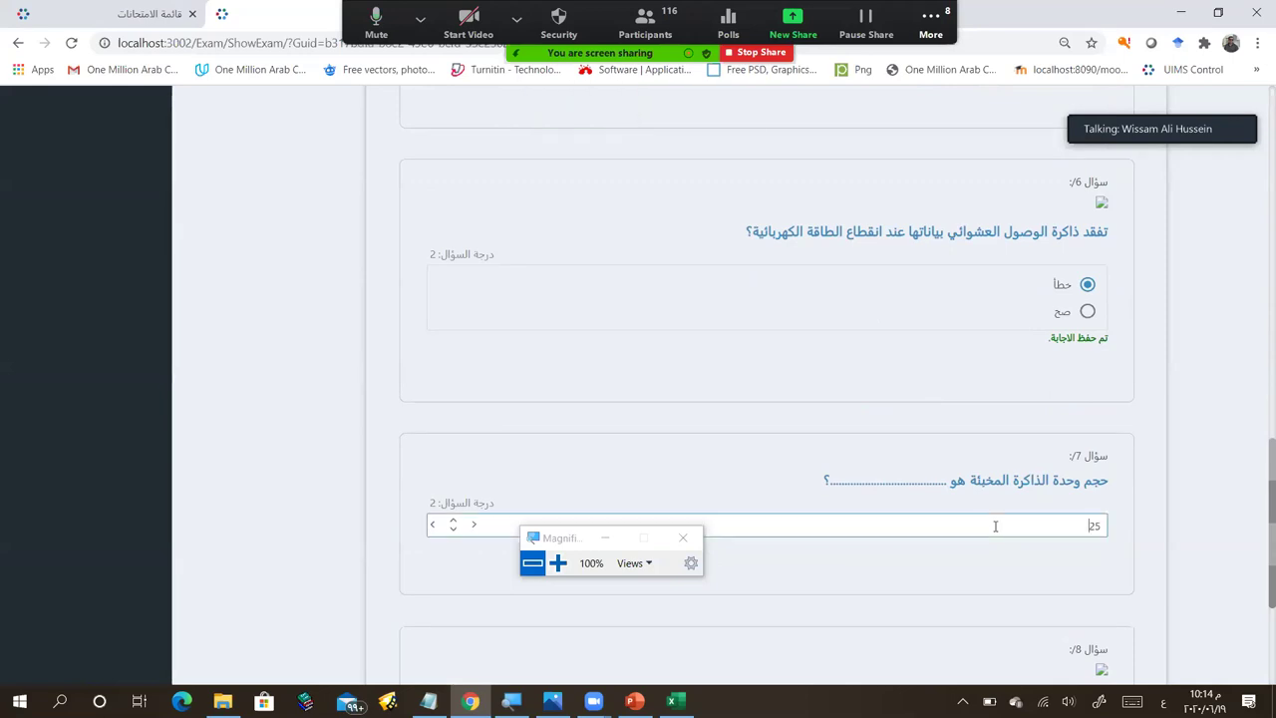
{"action": "left_click", "coordinate": [1031, 592]}
Step: Attach the image 317880-P9FT5J-961 from the Documents folder as the answer file for question 8
{"action": "scroll", "coordinate": [1036, 591], "scroll_direction": "down", "scroll_amount": 3}
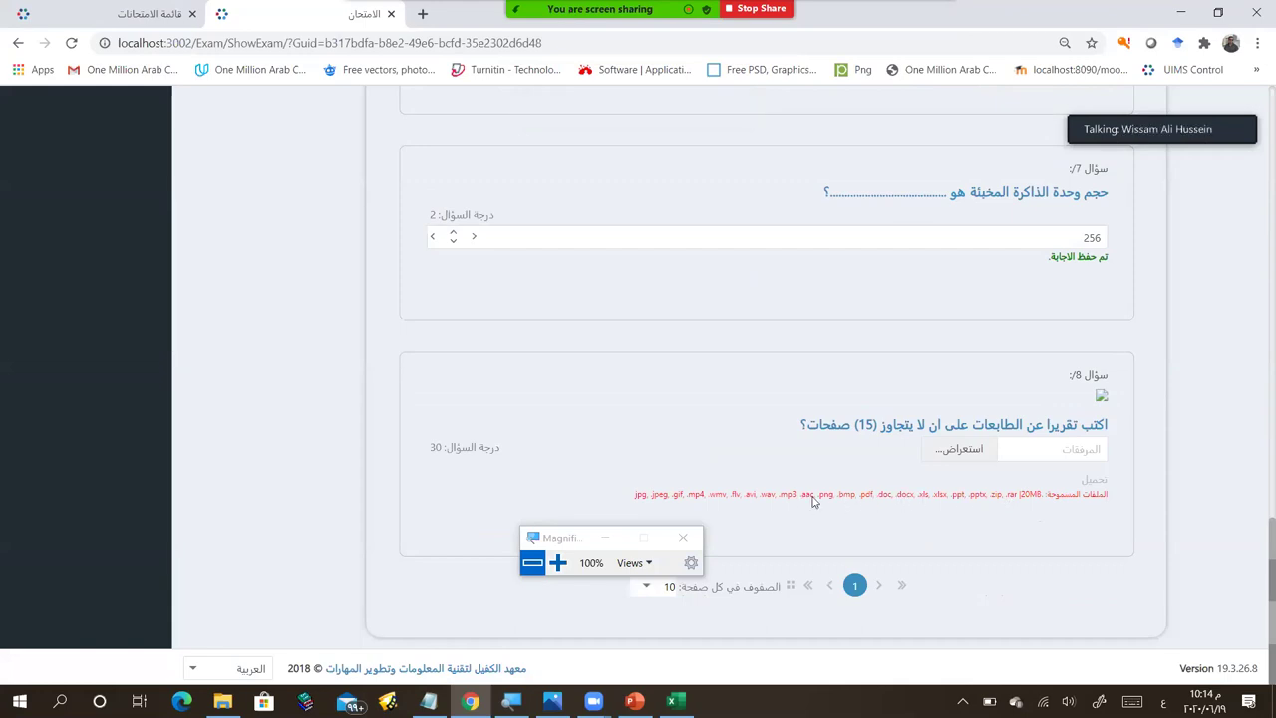
{"action": "left_click", "coordinate": [959, 452]}
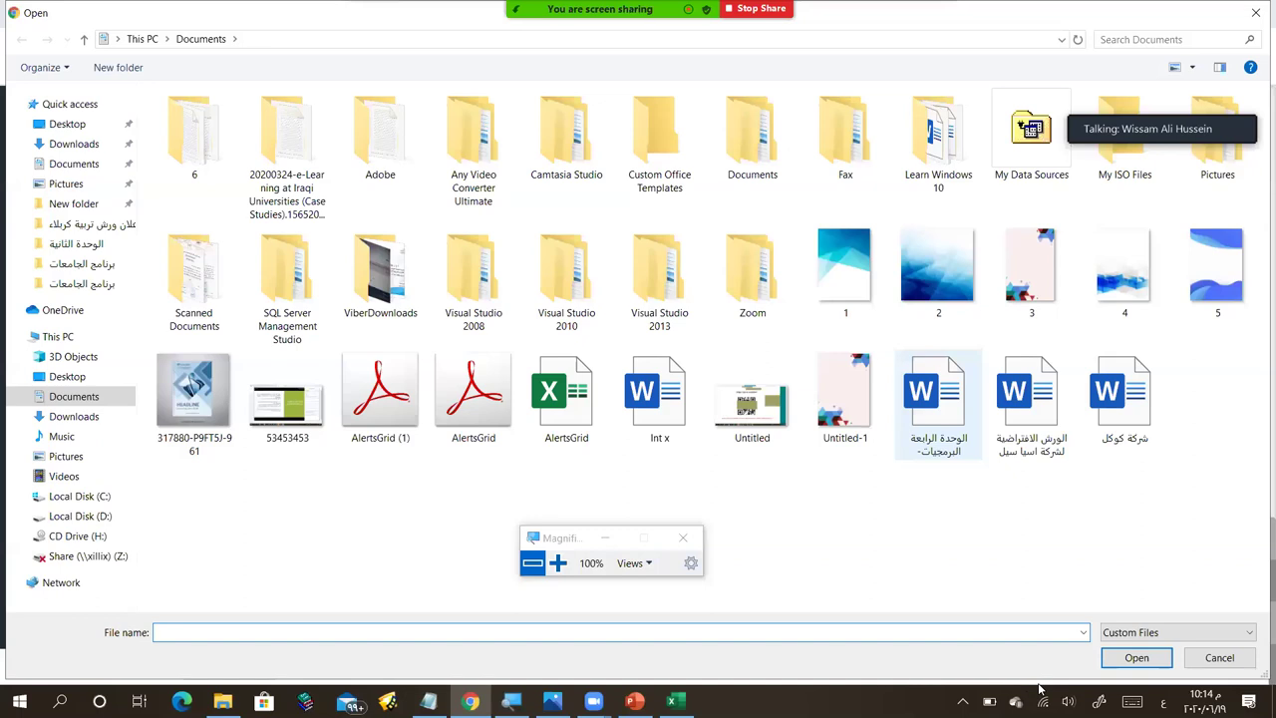
{"action": "key", "text": "shift+Tab"}
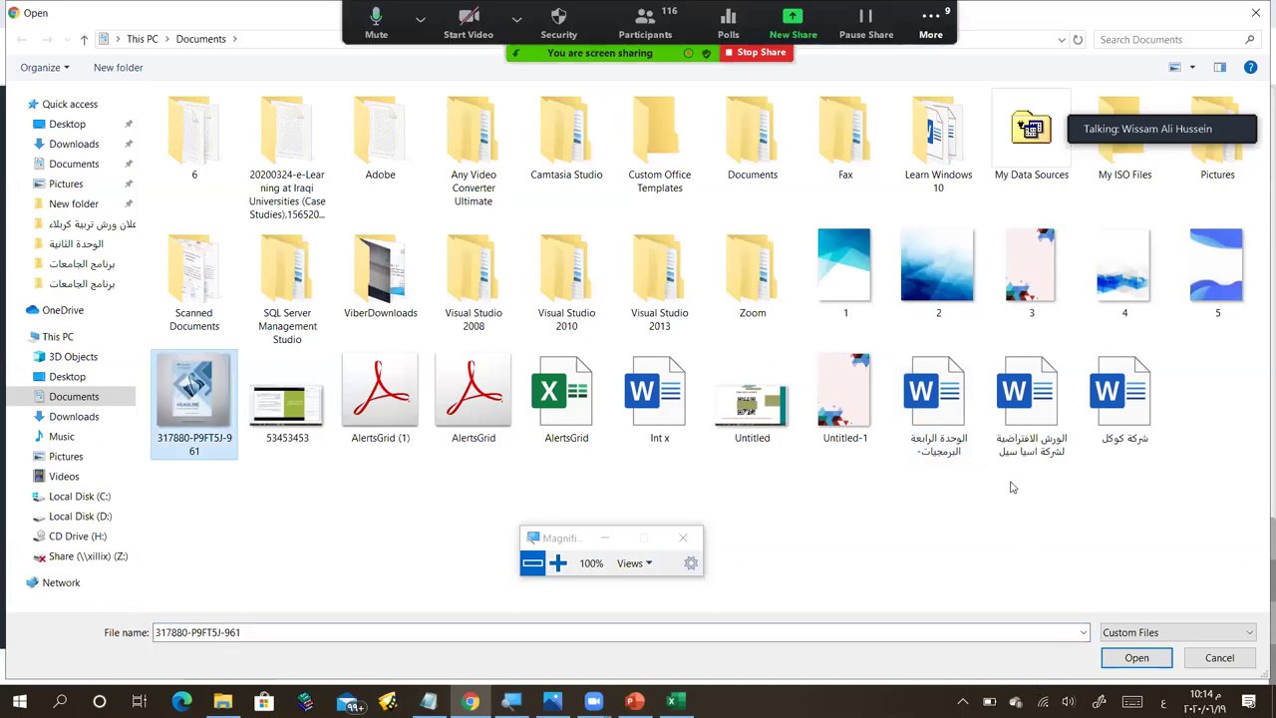
{"action": "key", "text": "Return"}
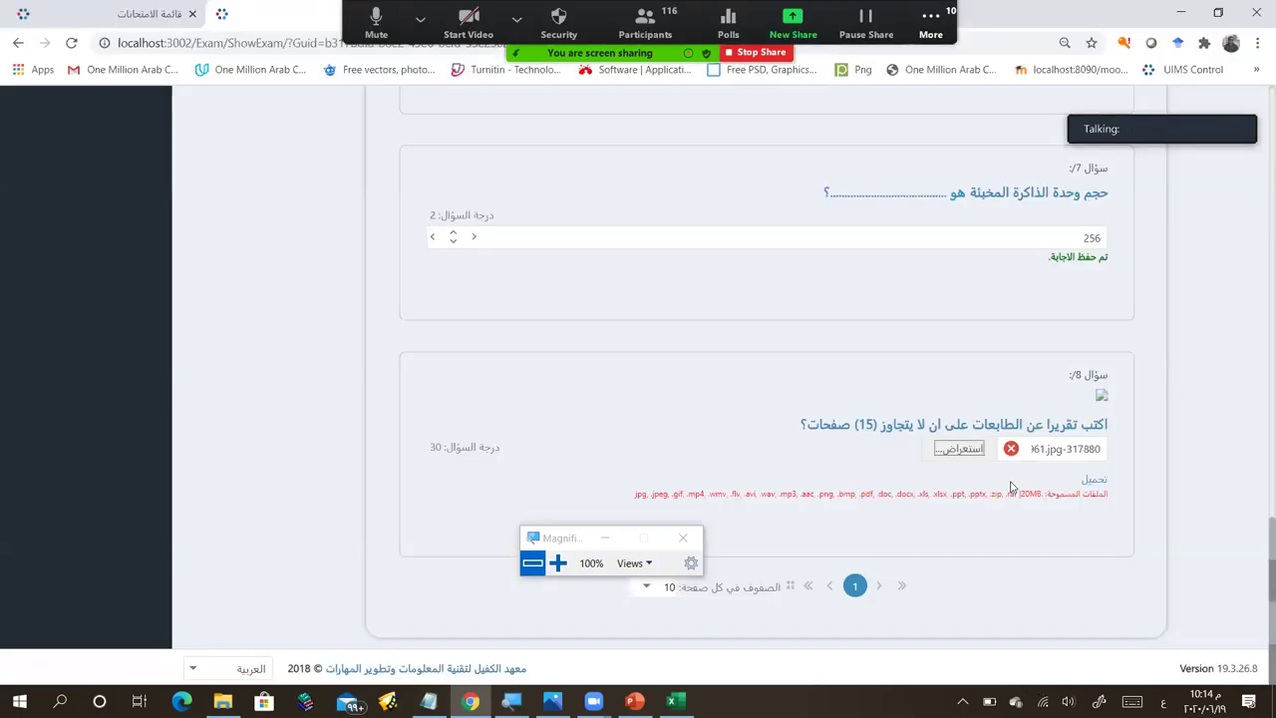
Step: Choose the Word document شركة كوكل from the Documents folder as the attachment for question 8
{"action": "left_click", "coordinate": [963, 449]}
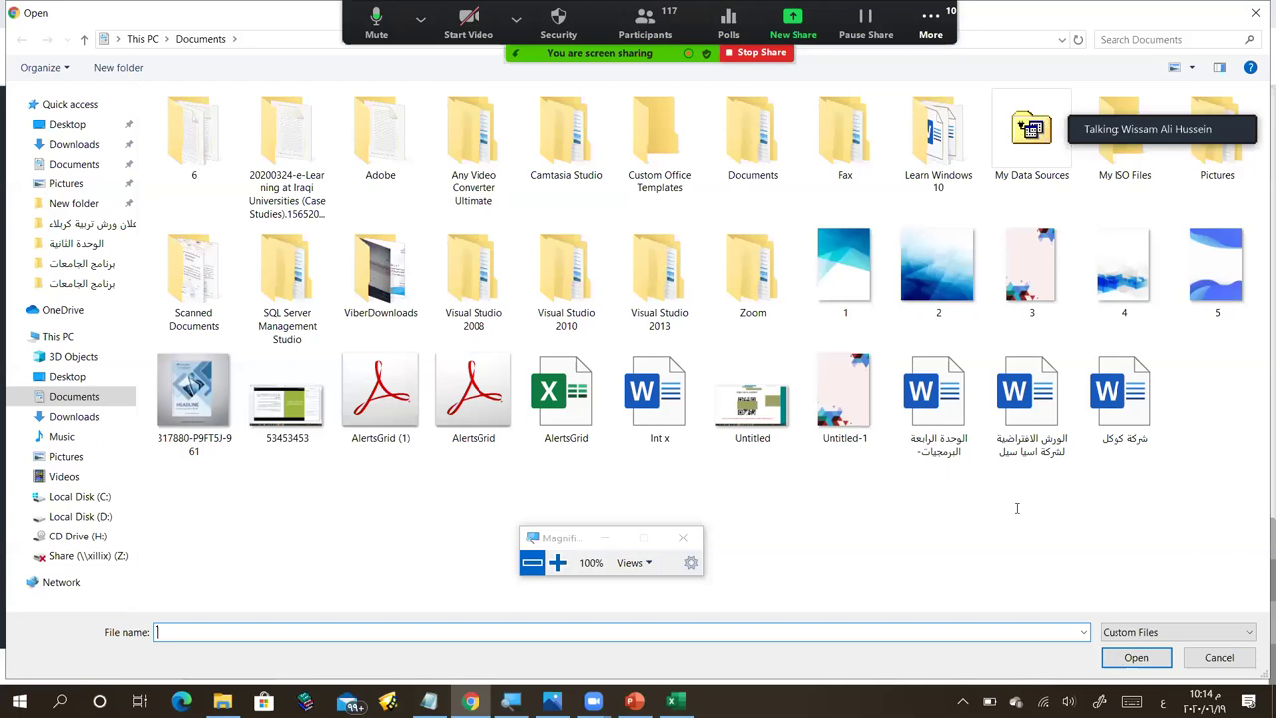
{"action": "left_click", "coordinate": [1124, 398]}
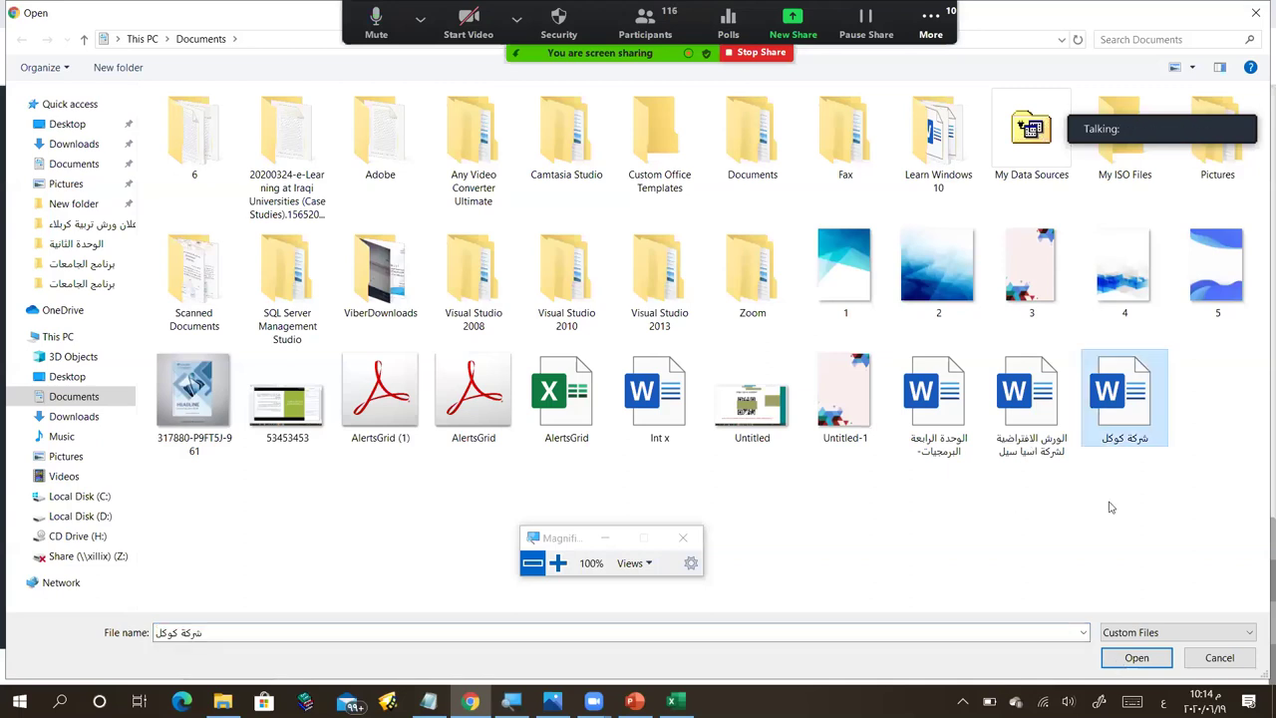
{"action": "key", "text": "Return"}
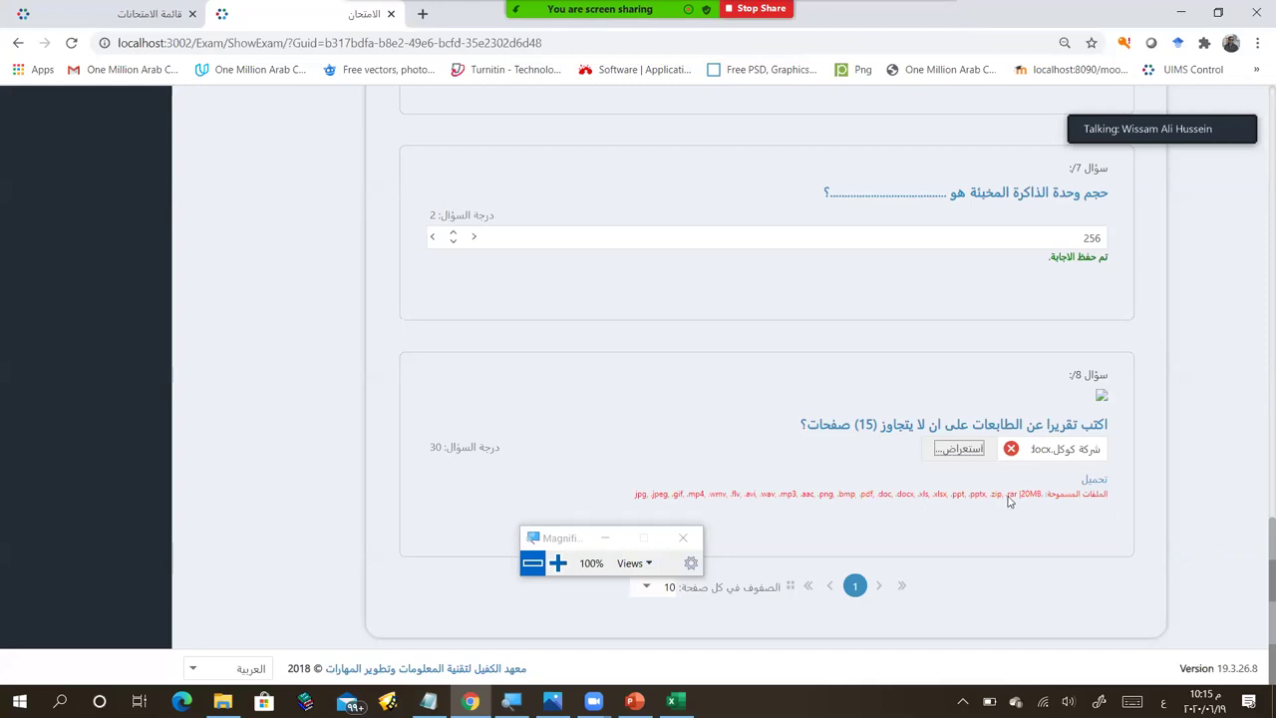
{"action": "left_click", "coordinate": [1064, 546]}
Step: Review the answers and their saved status from question 8 back to question 1
{"action": "scroll", "coordinate": [1070, 581], "scroll_direction": "up", "scroll_amount": 1}
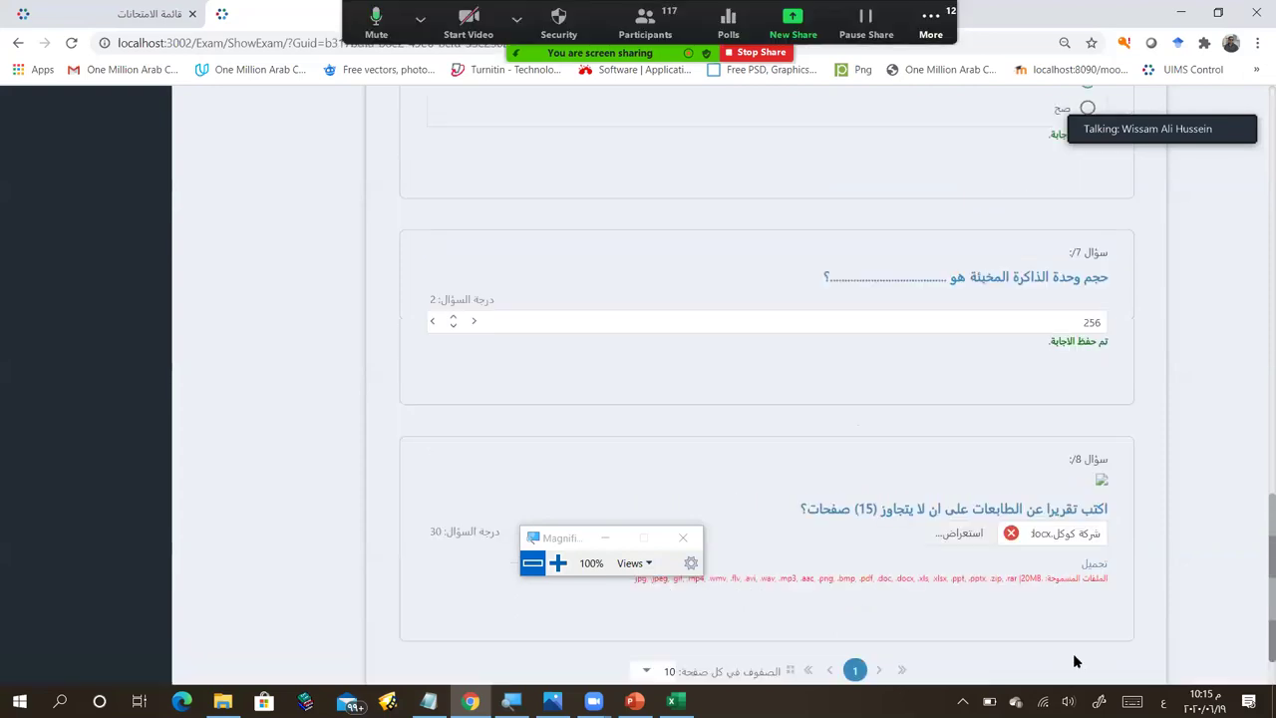
{"action": "scroll", "coordinate": [1072, 653], "scroll_direction": "up", "scroll_amount": 1}
{"action": "scroll", "coordinate": [1070, 651], "scroll_direction": "up", "scroll_amount": 3}
{"action": "scroll", "coordinate": [1070, 651], "scroll_direction": "up", "scroll_amount": 6}
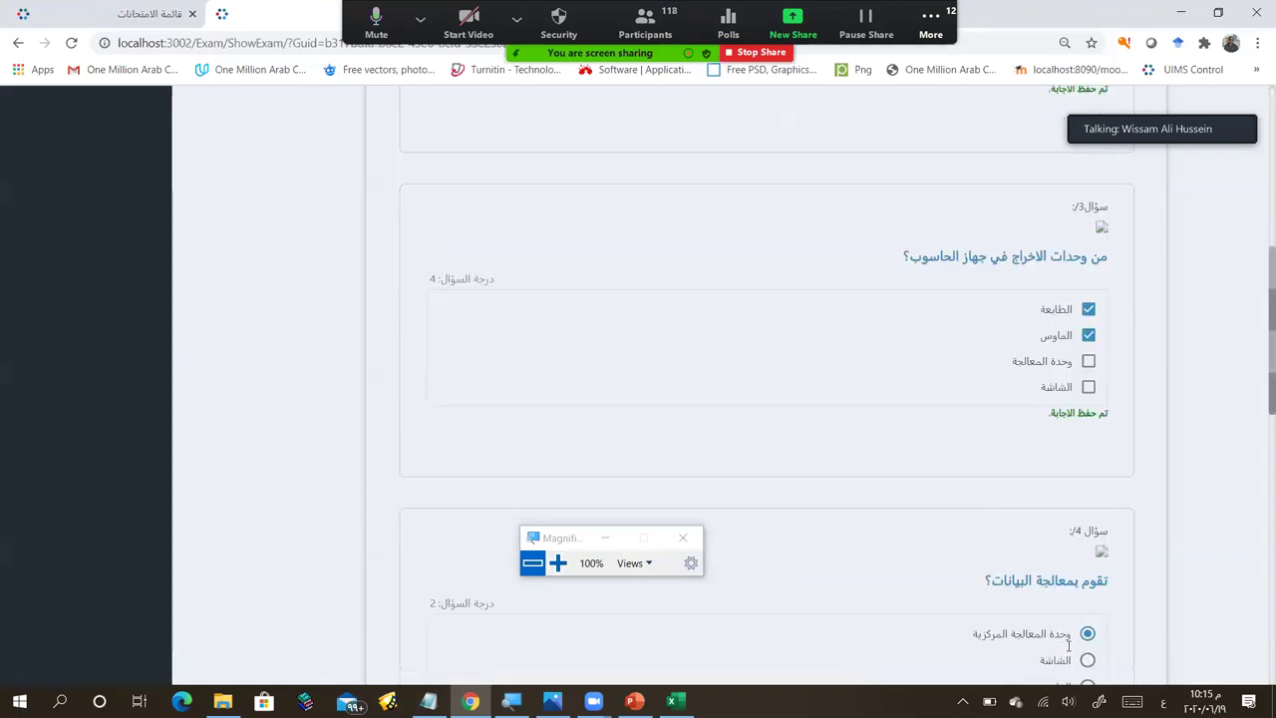
{"action": "scroll", "coordinate": [1067, 644], "scroll_direction": "up", "scroll_amount": 2}
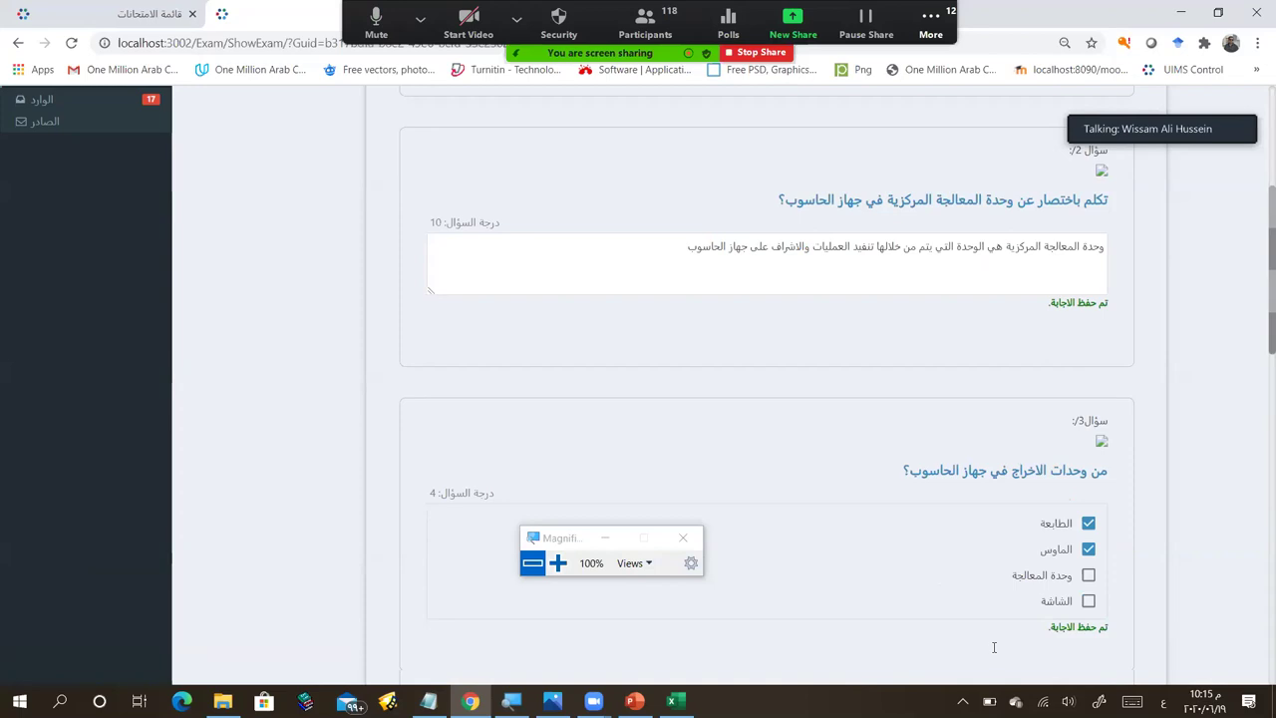
{"action": "scroll", "coordinate": [693, 446], "scroll_direction": "up", "scroll_amount": 4}
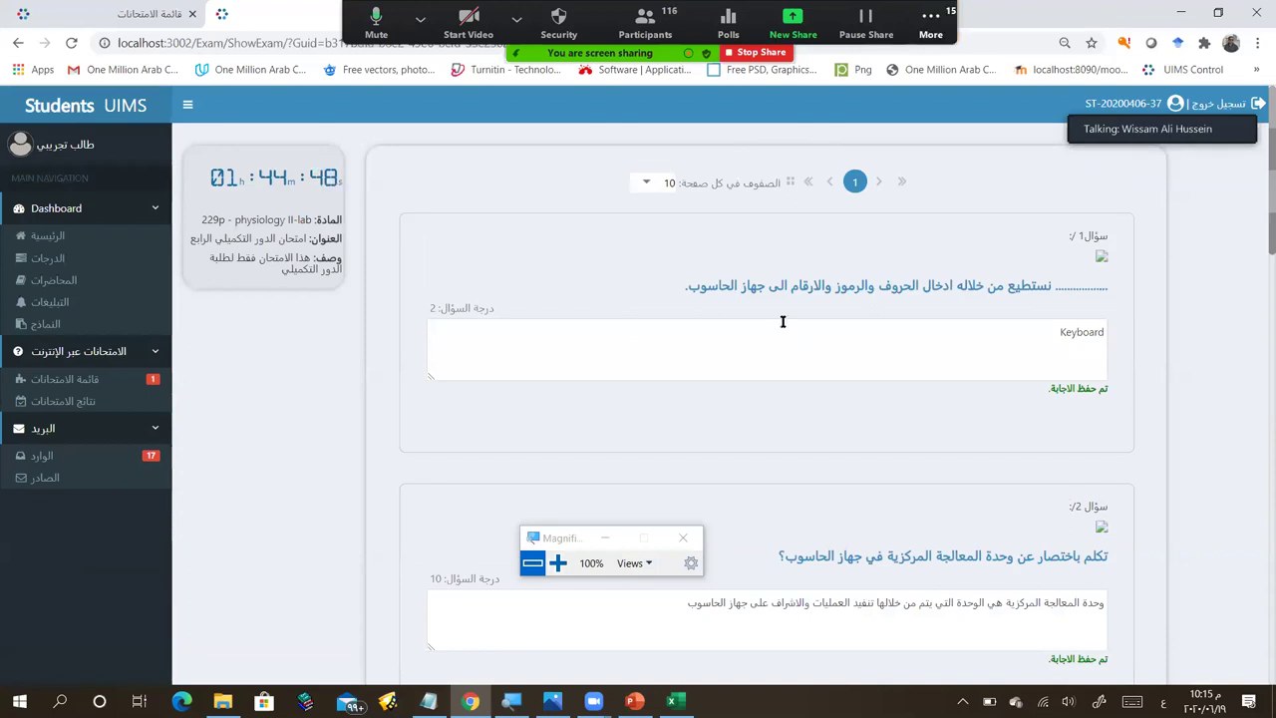
{"action": "scroll", "coordinate": [1060, 411], "scroll_direction": "down", "scroll_amount": 1}
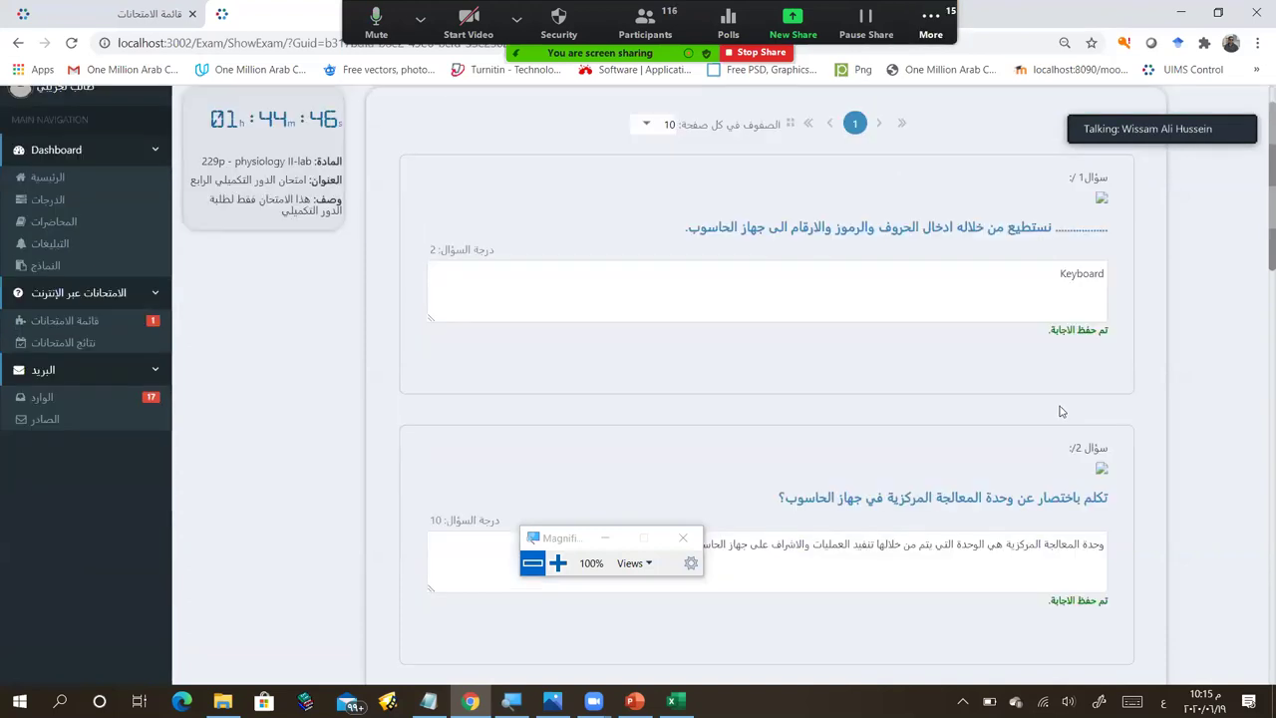
Step: Upload the selected Word document شركة كوكل as the answer attachment for question 8
{"action": "scroll", "coordinate": [1062, 428], "scroll_direction": "down", "scroll_amount": 3}
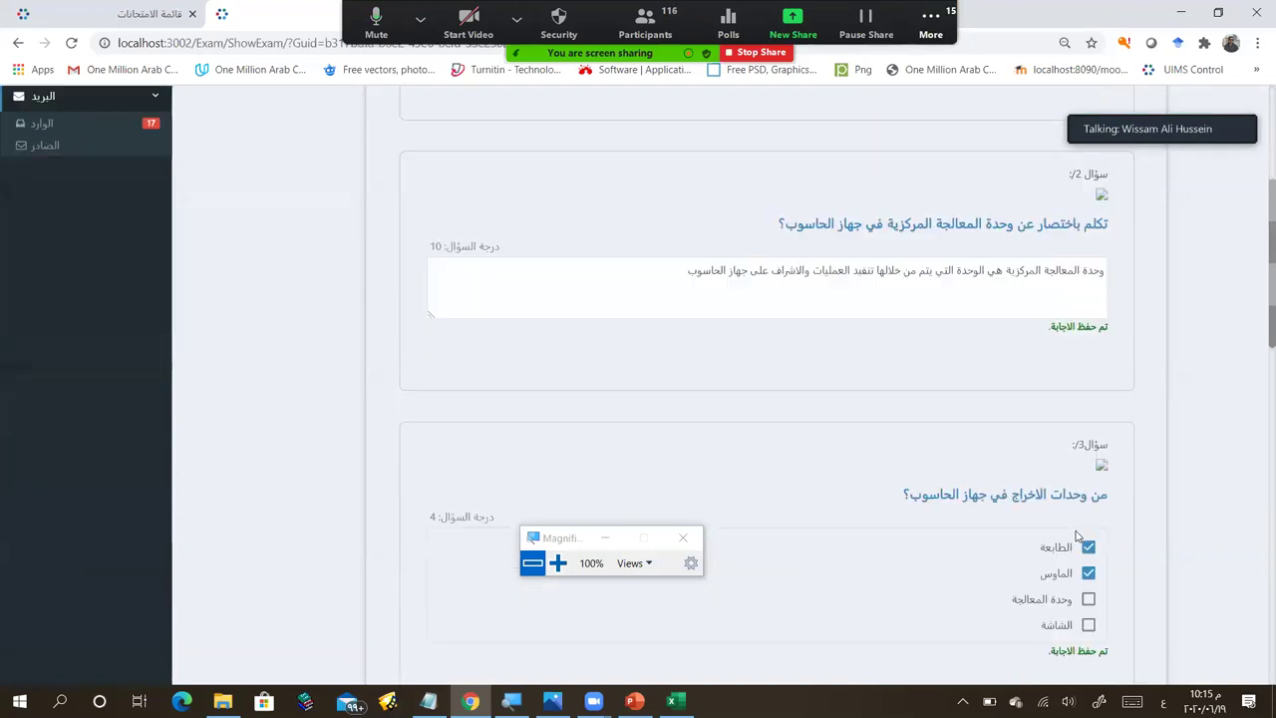
{"action": "scroll", "coordinate": [1077, 538], "scroll_direction": "down", "scroll_amount": 2}
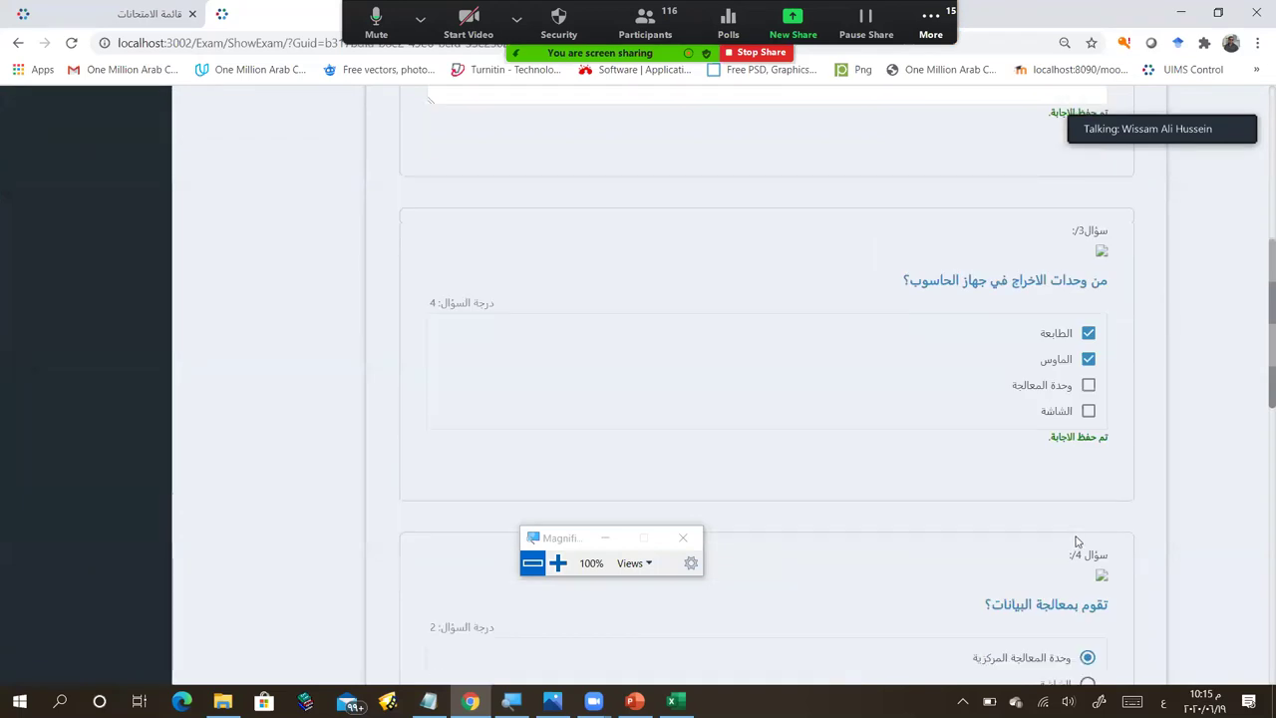
{"action": "scroll", "coordinate": [1076, 541], "scroll_direction": "down", "scroll_amount": 10}
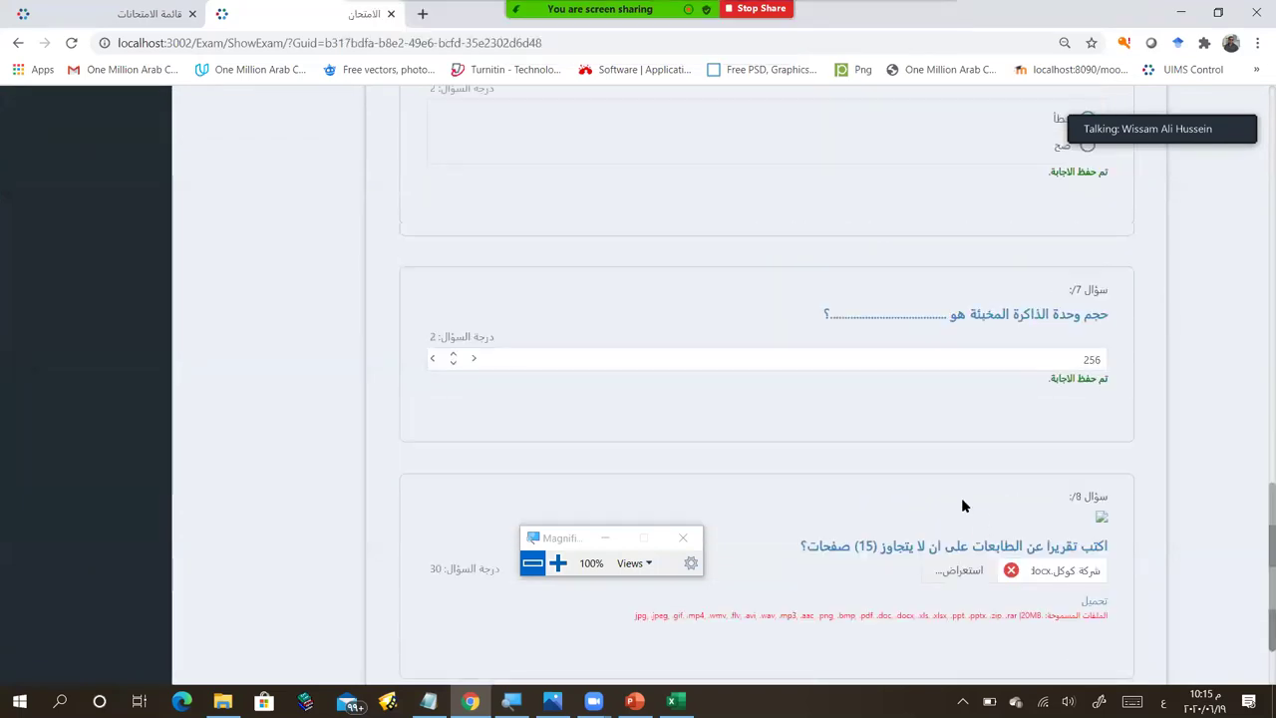
{"action": "left_click", "coordinate": [1095, 602]}
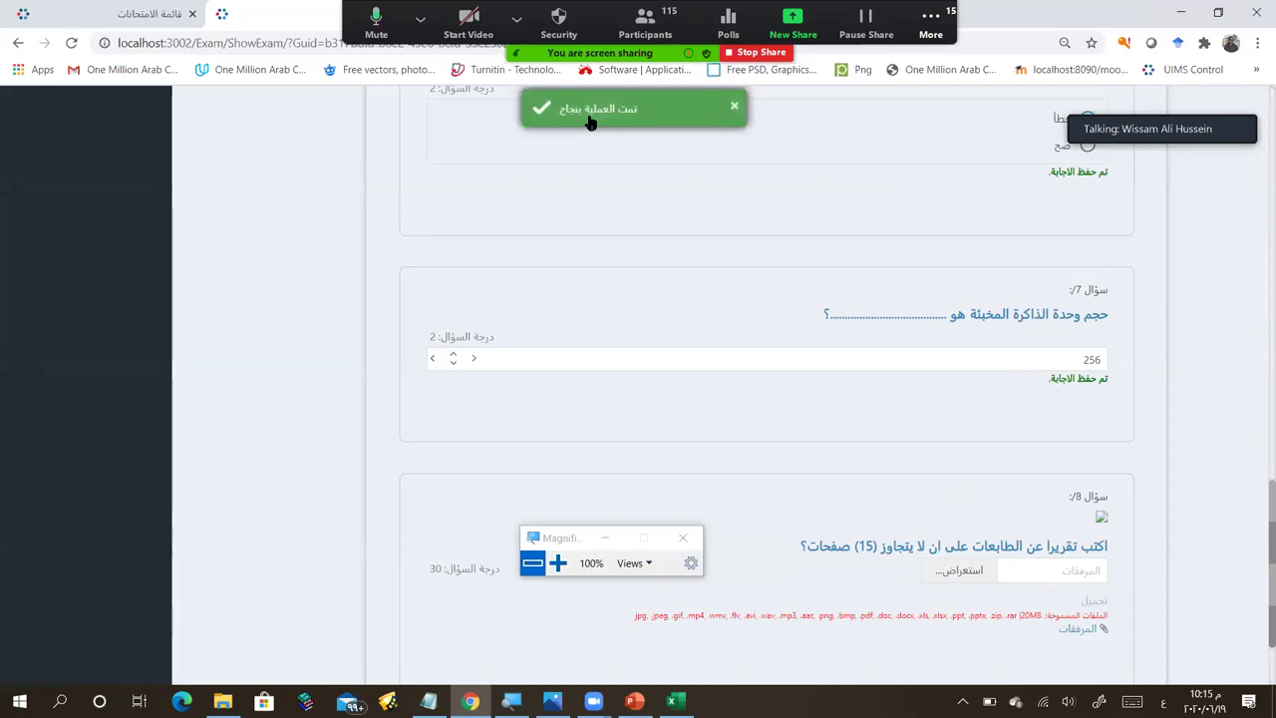
{"action": "scroll", "coordinate": [887, 455], "scroll_direction": "down", "scroll_amount": 3}
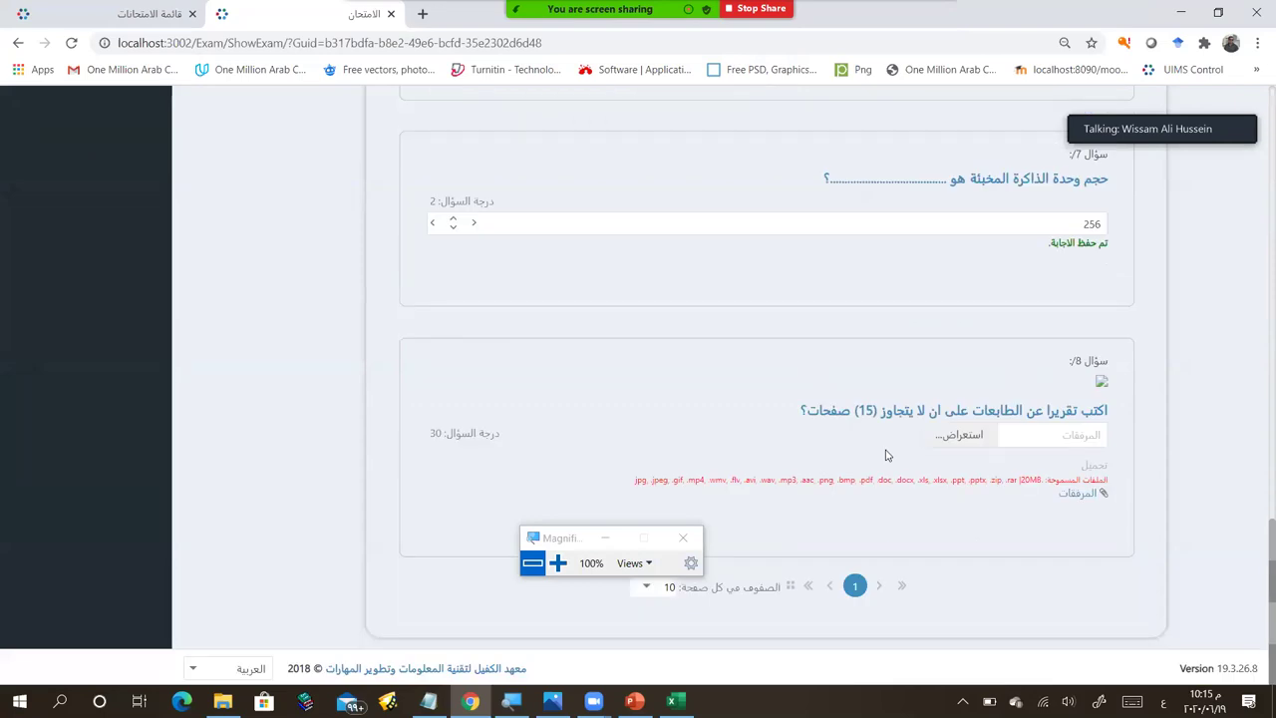
Step: Change the answer to question 6 to صح and save it
{"action": "scroll", "coordinate": [887, 456], "scroll_direction": "up", "scroll_amount": 4}
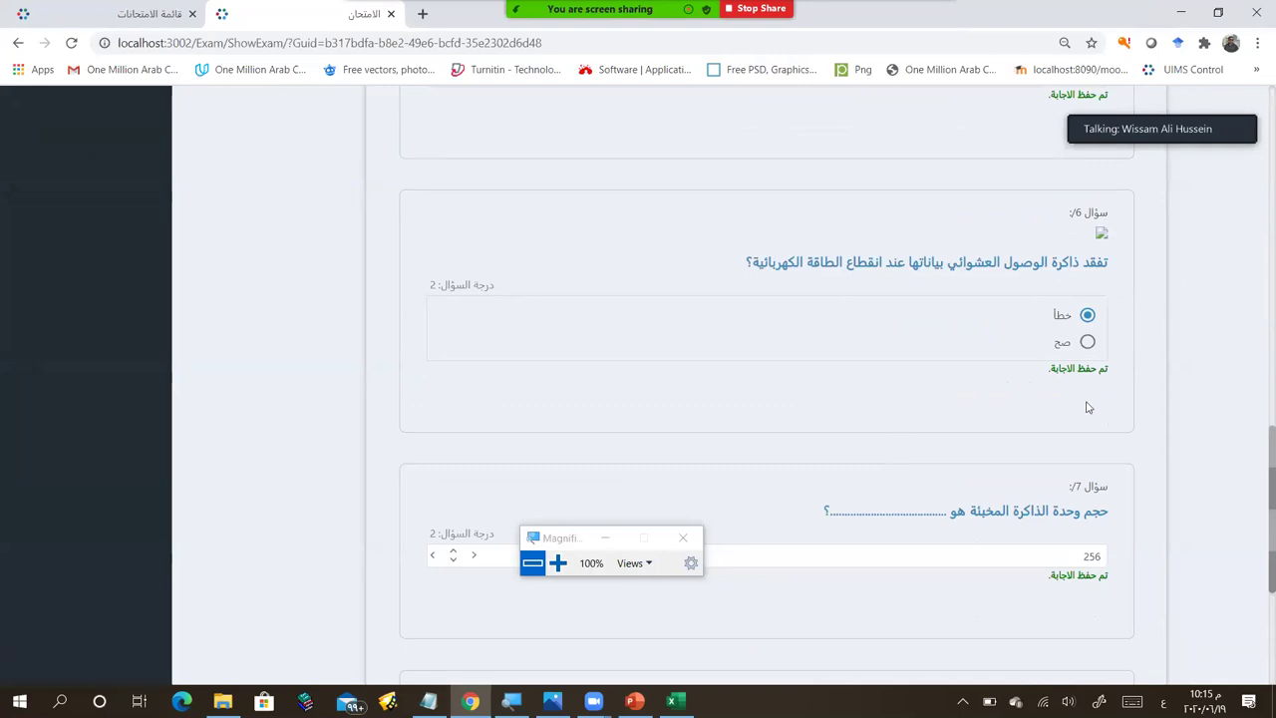
{"action": "key", "text": "Down"}
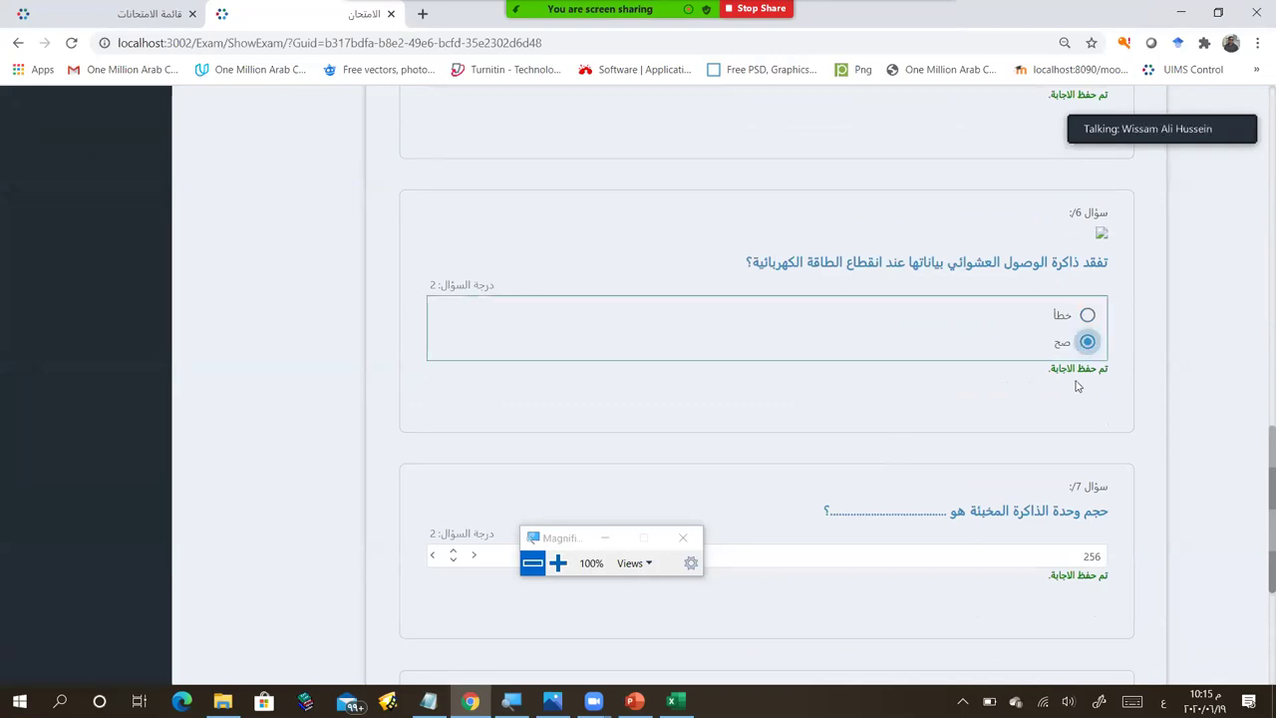
{"action": "left_click", "coordinate": [936, 371]}
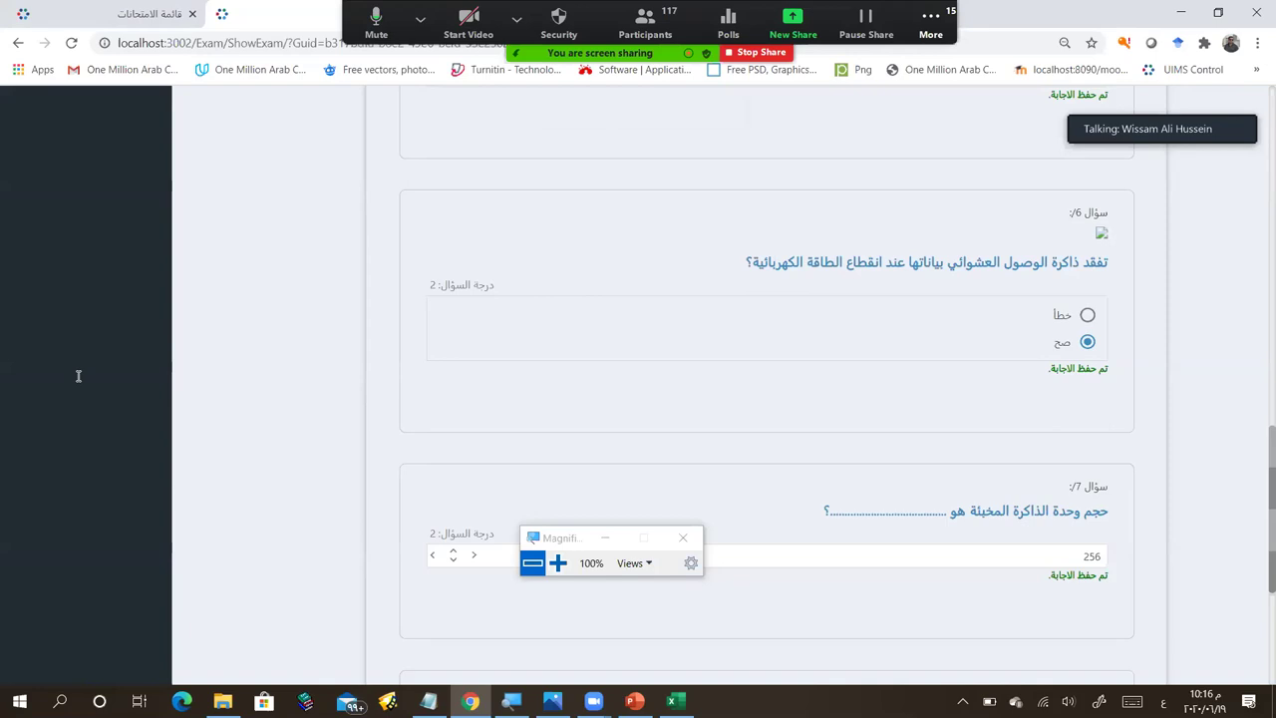
Step: Reload the student's exam list, and in the teacher's exam list deactivate the exam امتحان الدور التكميلي الرابع
{"action": "key", "text": "F5"}
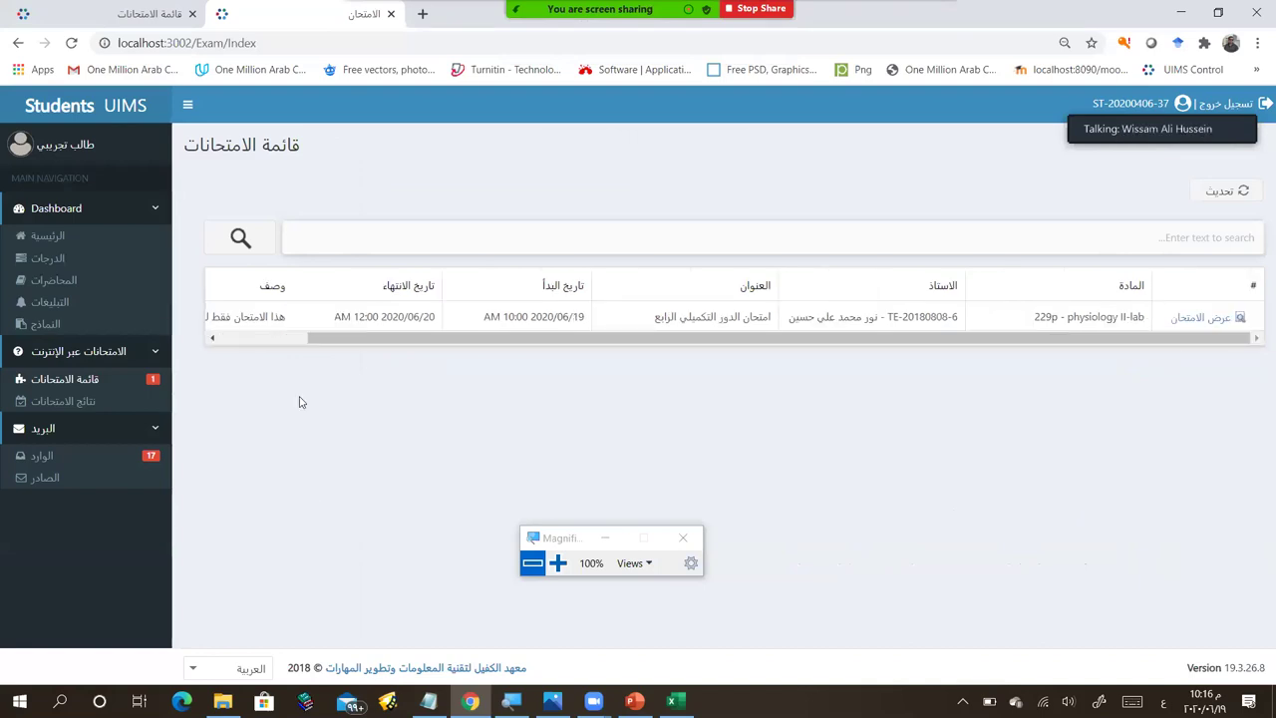
{"action": "left_click", "coordinate": [72, 43]}
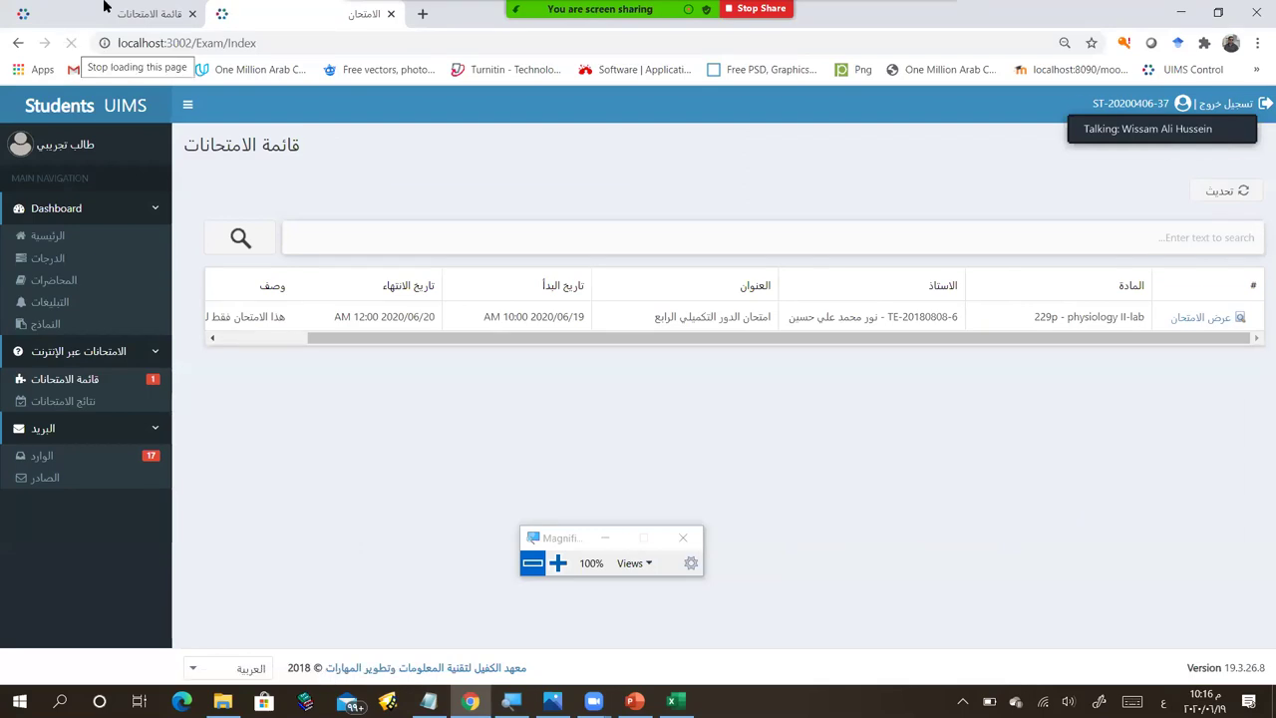
{"action": "left_click", "coordinate": [104, 6]}
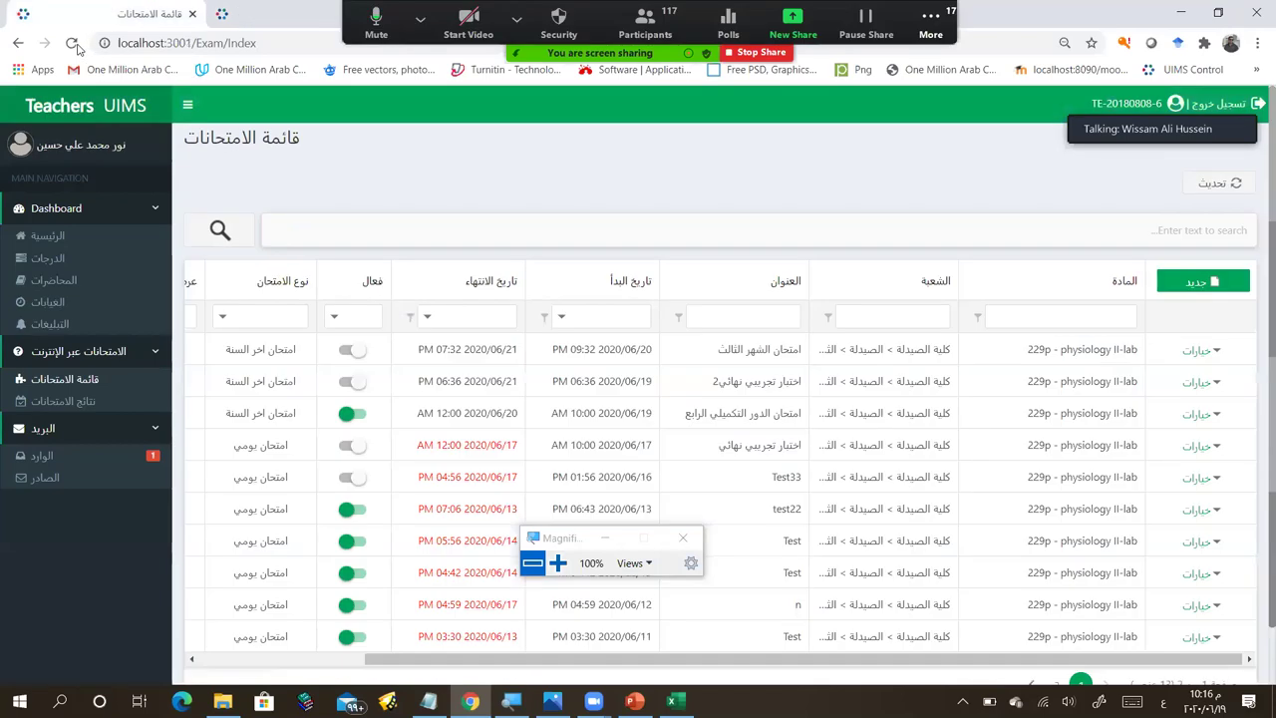
{"action": "left_click", "coordinate": [72, 44]}
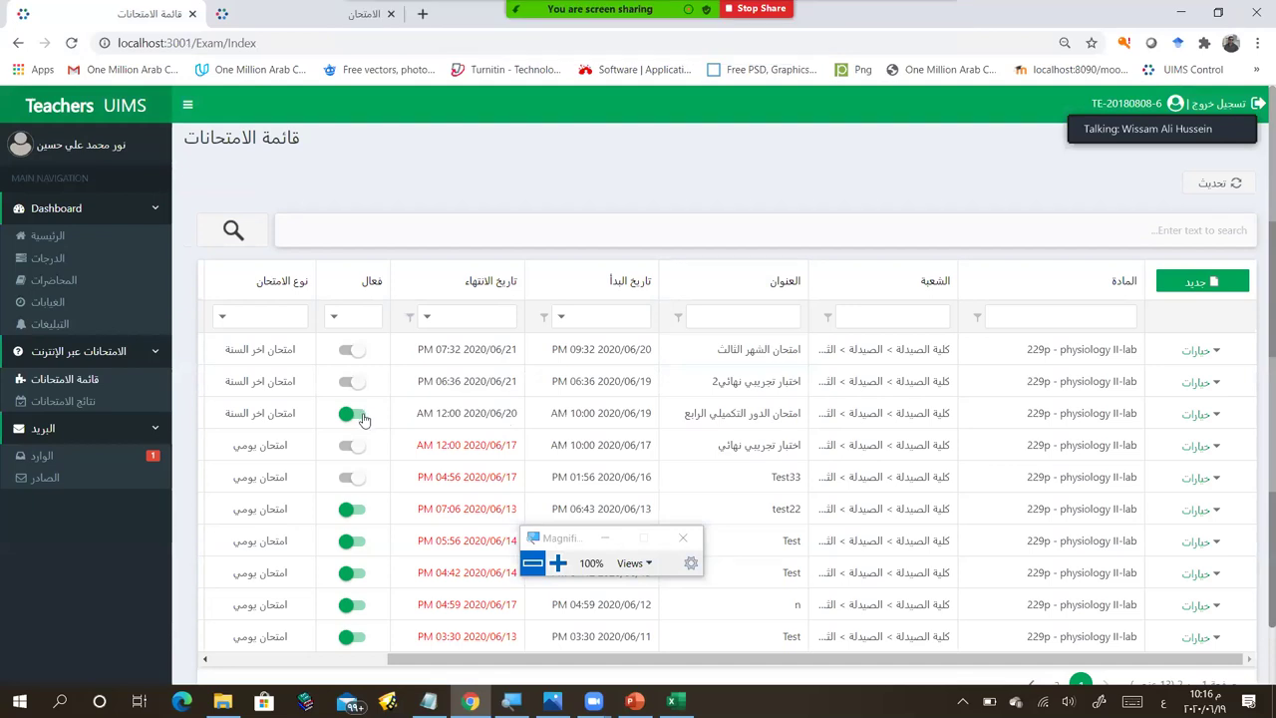
{"action": "left_click", "coordinate": [363, 420]}
{"action": "key", "text": "Return"}
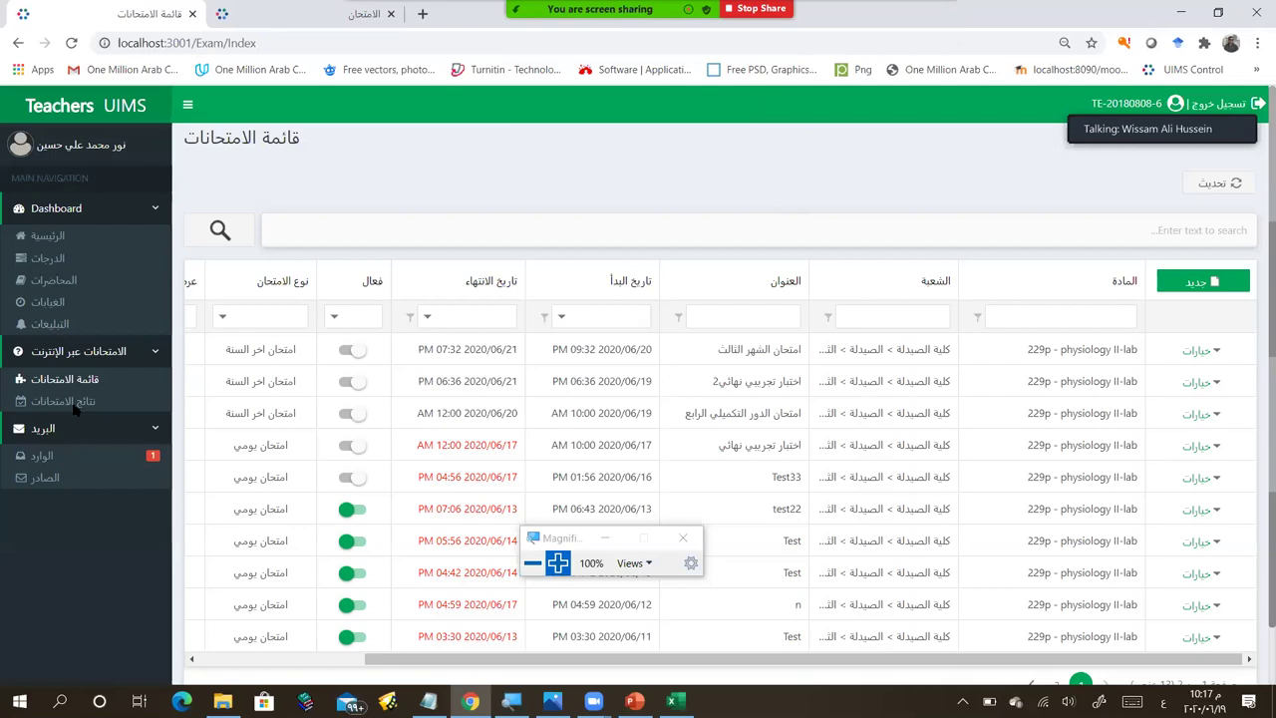
Step: Open the teacher's exam results page and run automatic answer correction for the exam امتحان الدور التكميلي الرابع
{"action": "key", "text": "super+plus"}
{"action": "key", "text": "super+plus"}
{"action": "key", "text": "super+plus"}
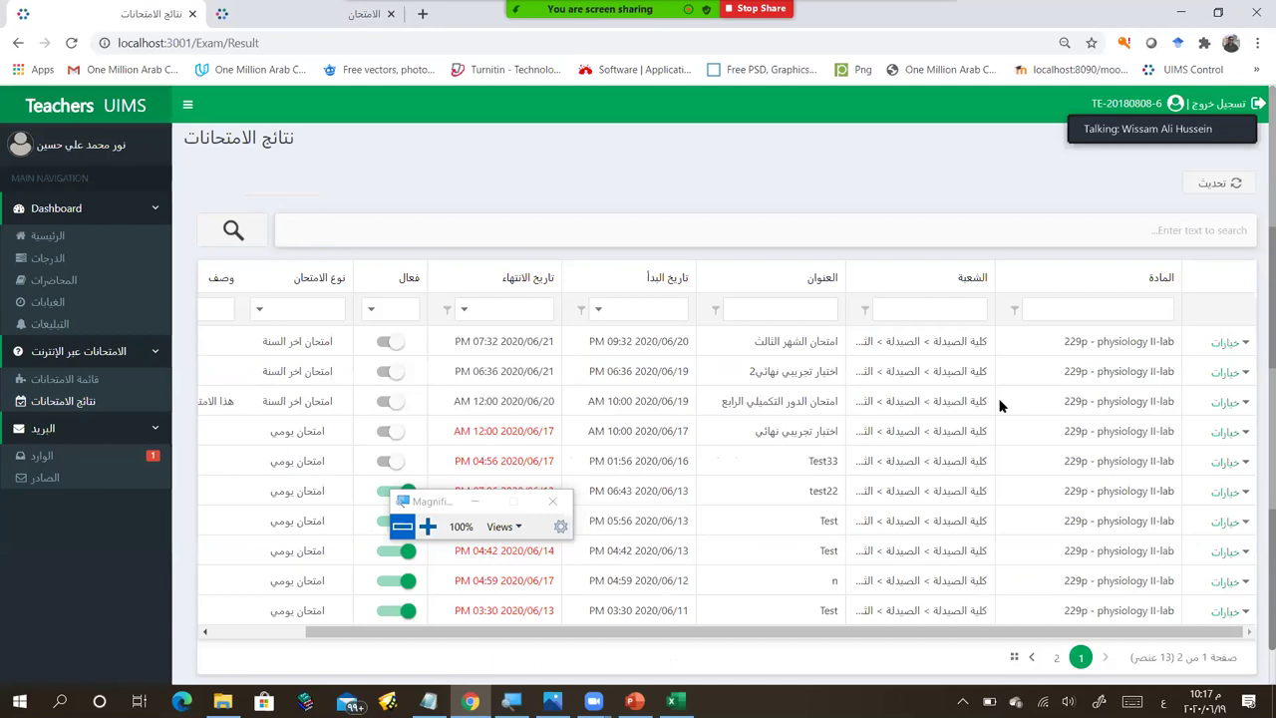
{"action": "left_click", "coordinate": [1202, 404]}
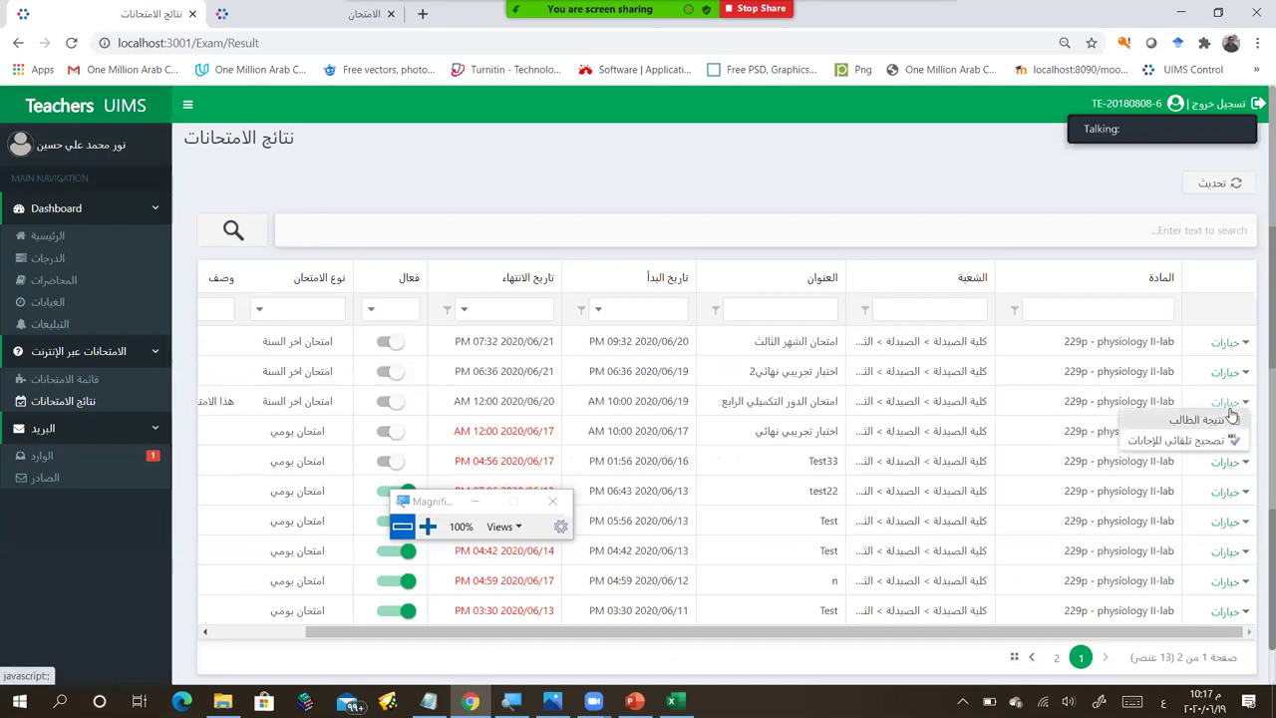
{"action": "left_click", "coordinate": [1139, 448]}
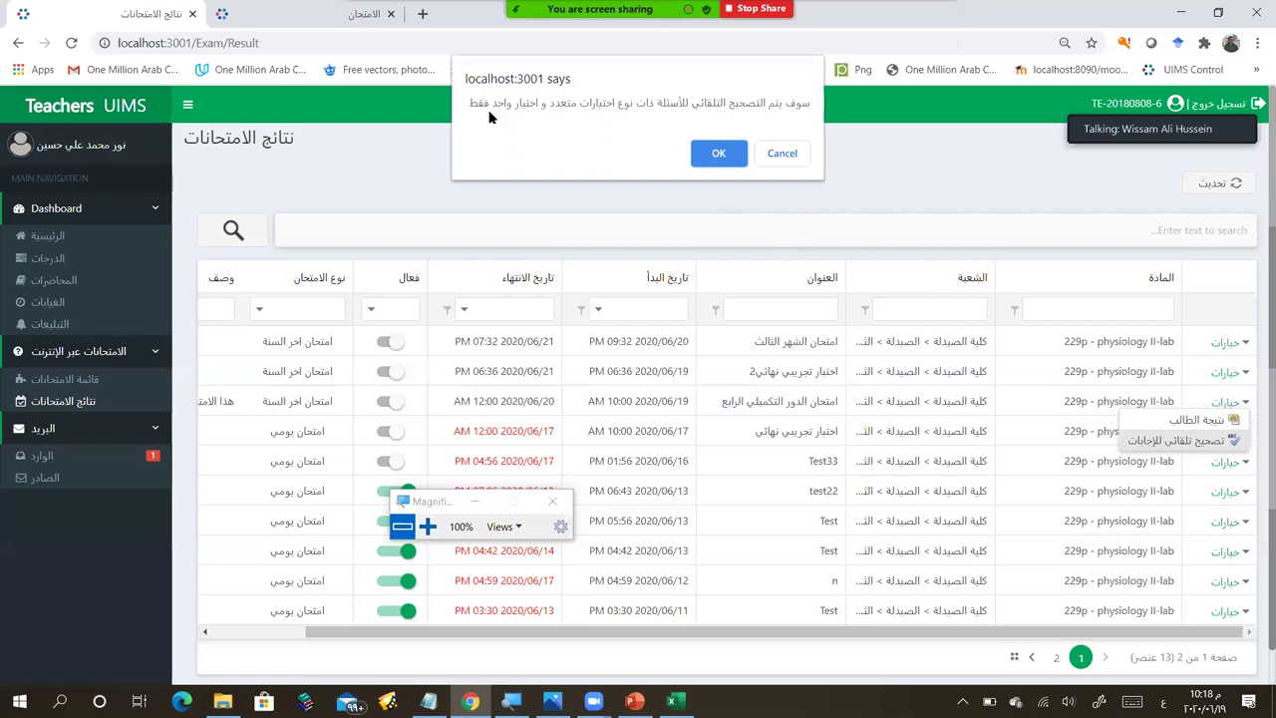
{"action": "left_click", "coordinate": [713, 154]}
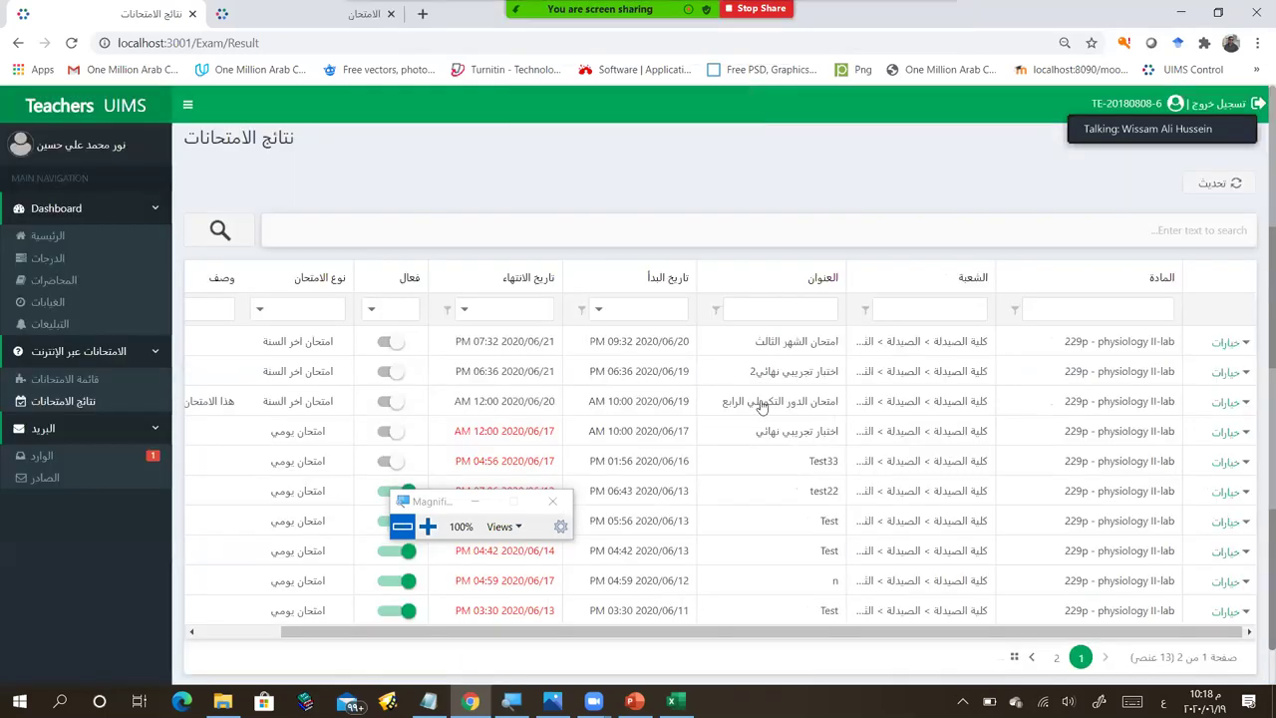
Step: Open the student results for امتحان الدور التكميلي الرابع and look through the list of students' grades and statuses
{"action": "left_click", "coordinate": [1236, 403]}
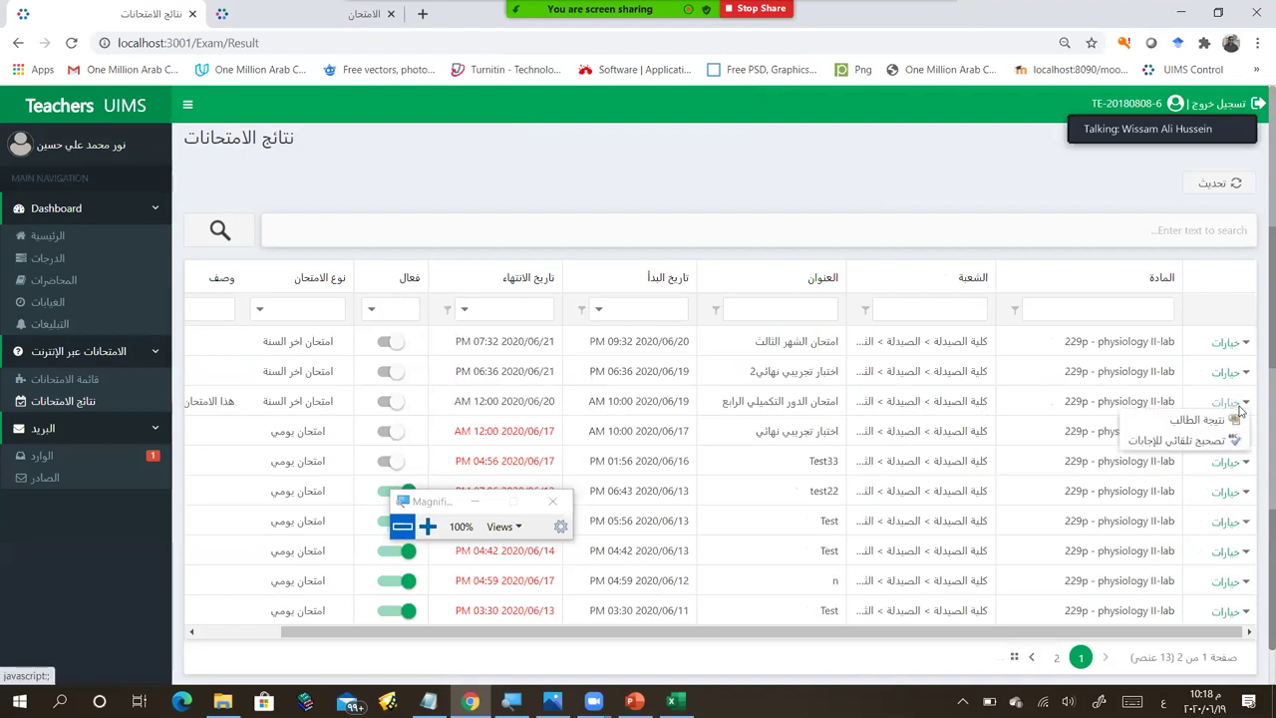
{"action": "left_click", "coordinate": [1186, 419]}
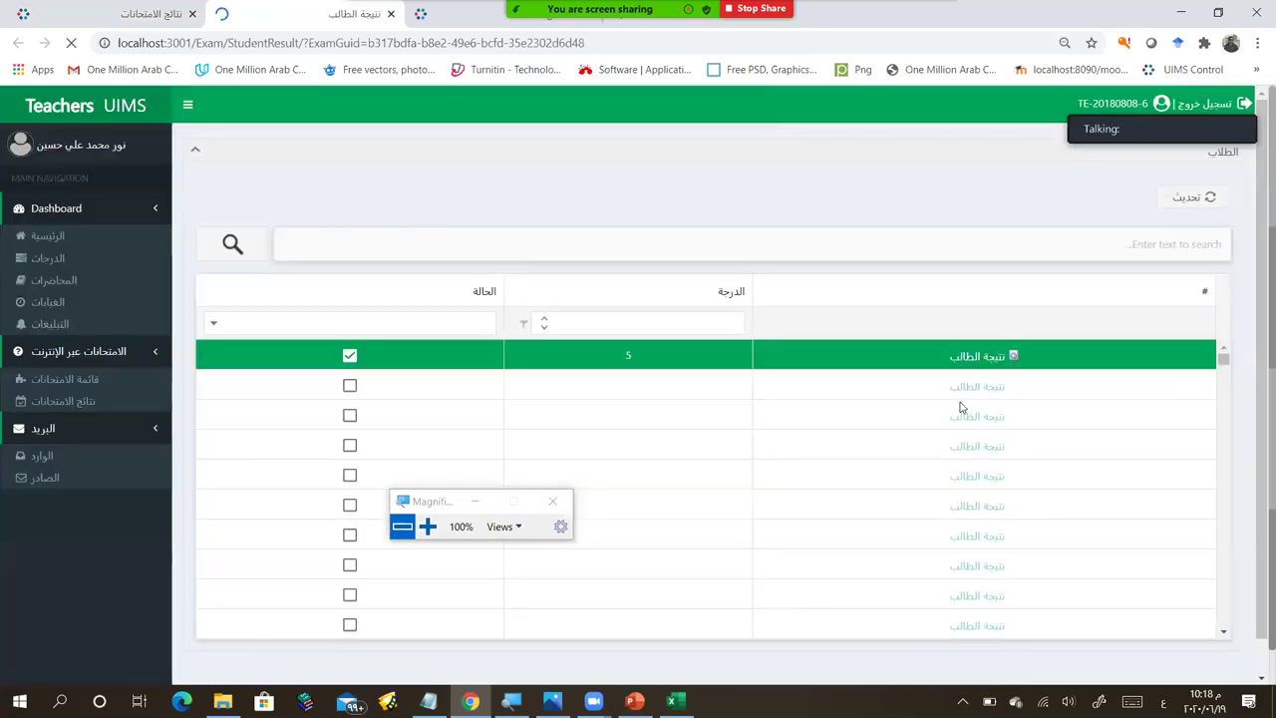
{"action": "scroll", "coordinate": [971, 469], "scroll_direction": "down", "scroll_amount": 1}
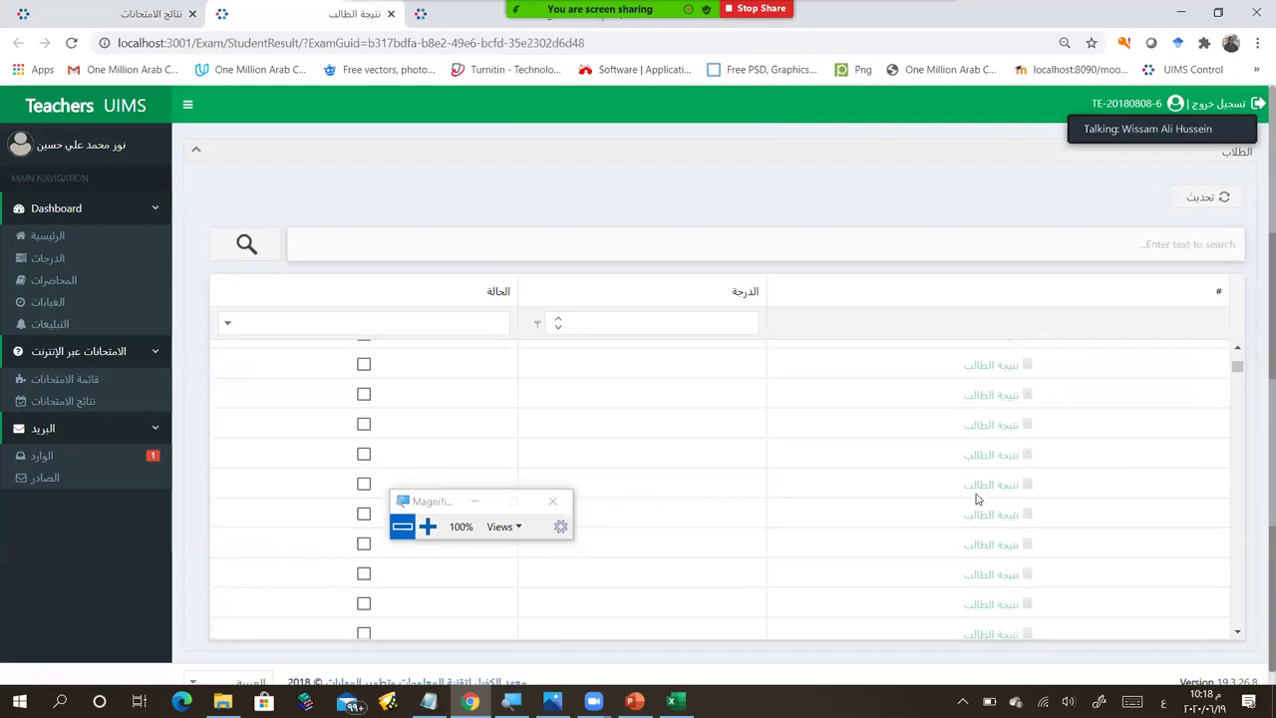
{"action": "scroll", "coordinate": [974, 503], "scroll_direction": "down", "scroll_amount": 1}
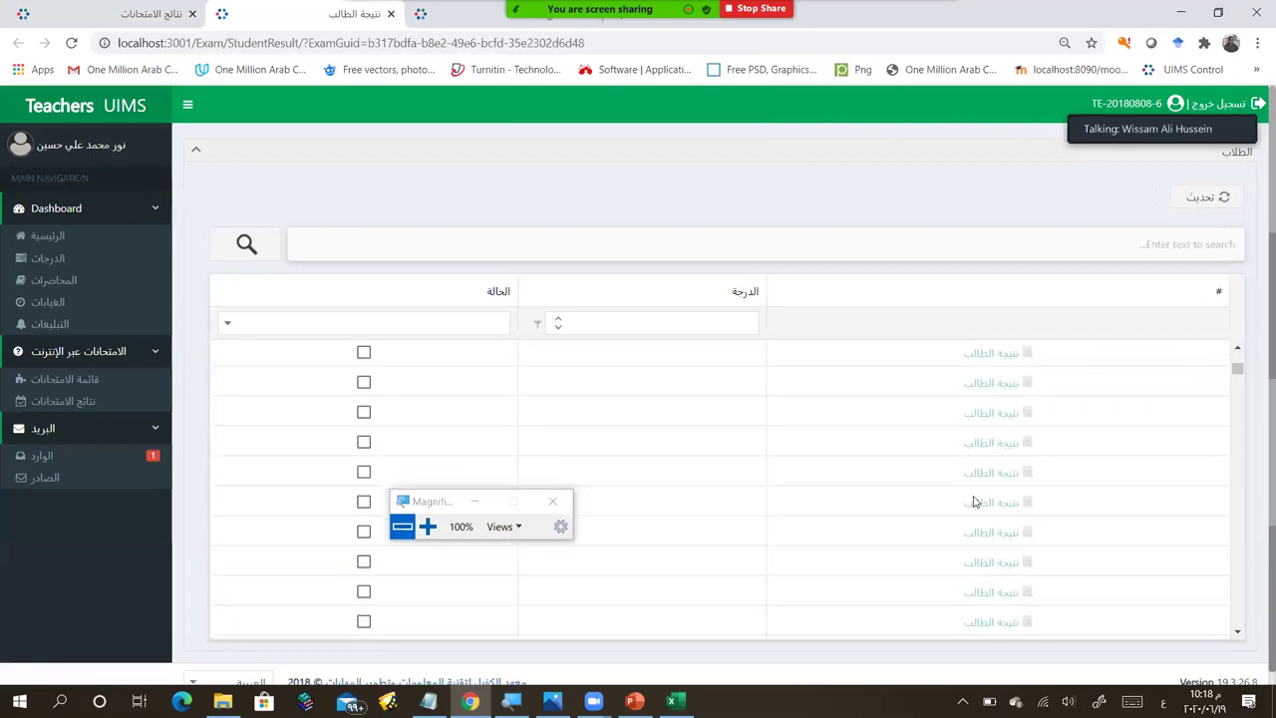
{"action": "scroll", "coordinate": [974, 502], "scroll_direction": "down", "scroll_amount": 1}
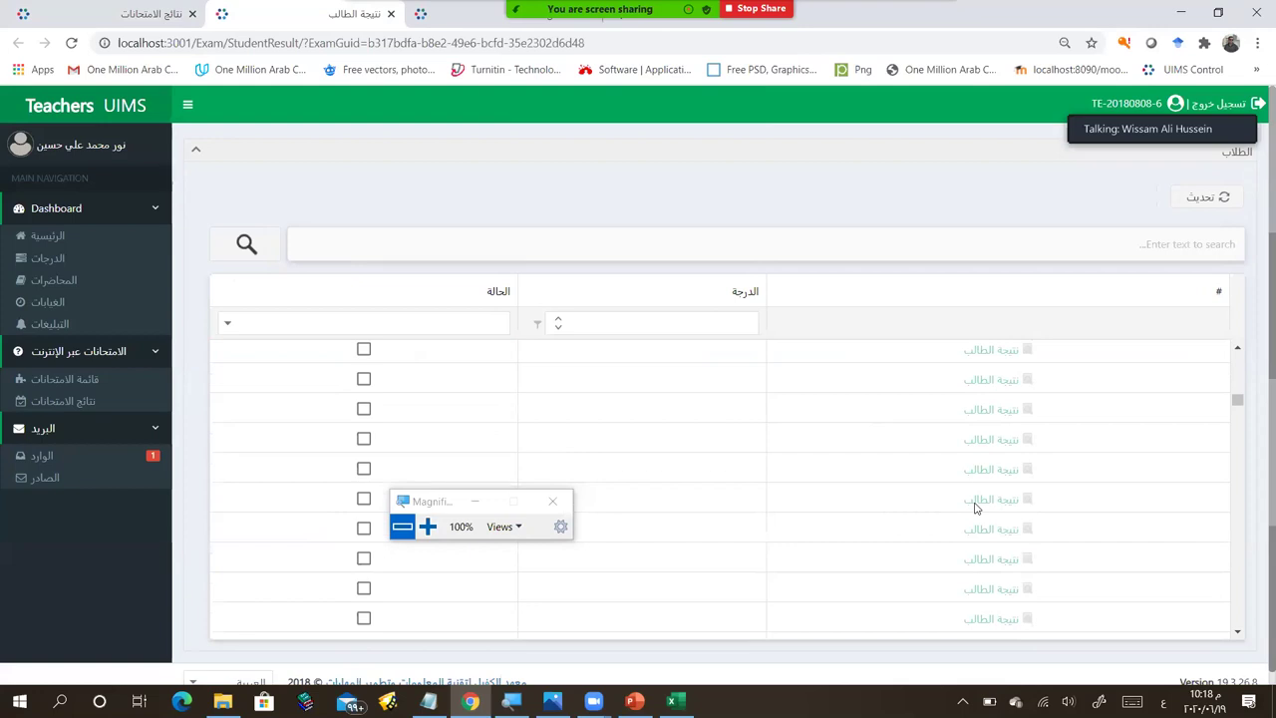
{"action": "scroll", "coordinate": [975, 508], "scroll_direction": "down", "scroll_amount": 3}
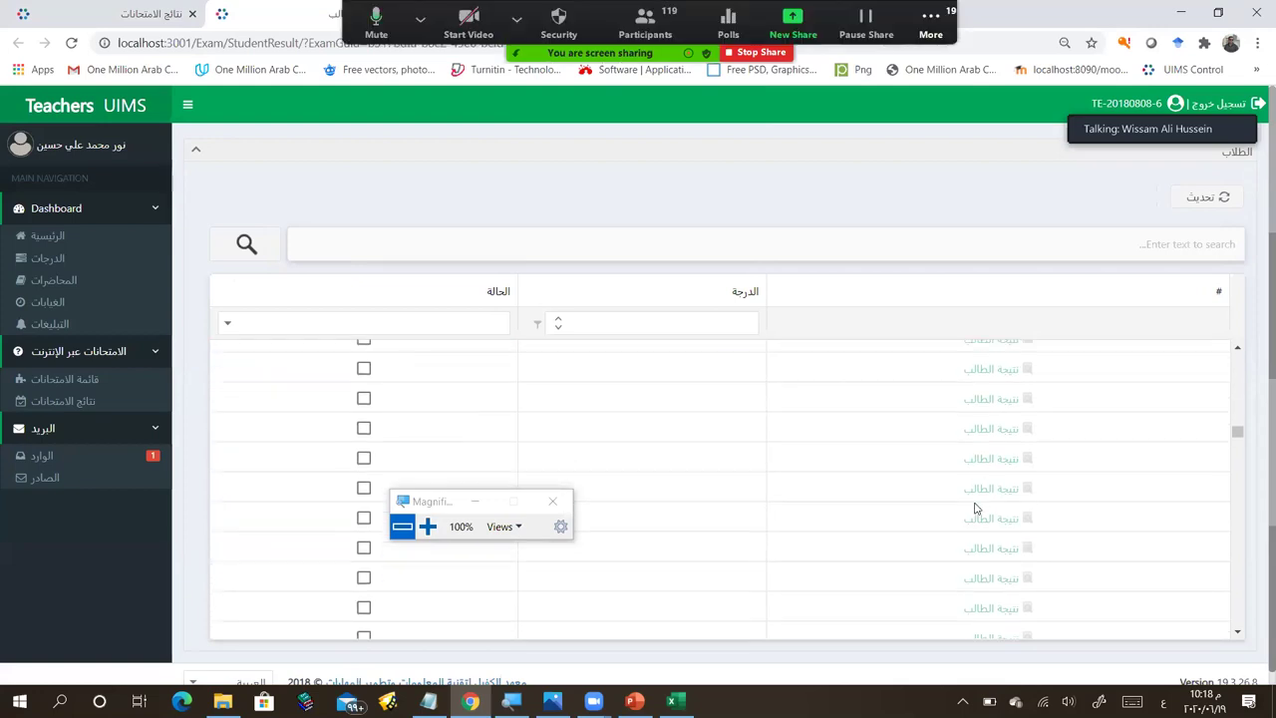
{"action": "scroll", "coordinate": [974, 508], "scroll_direction": "down", "scroll_amount": 3}
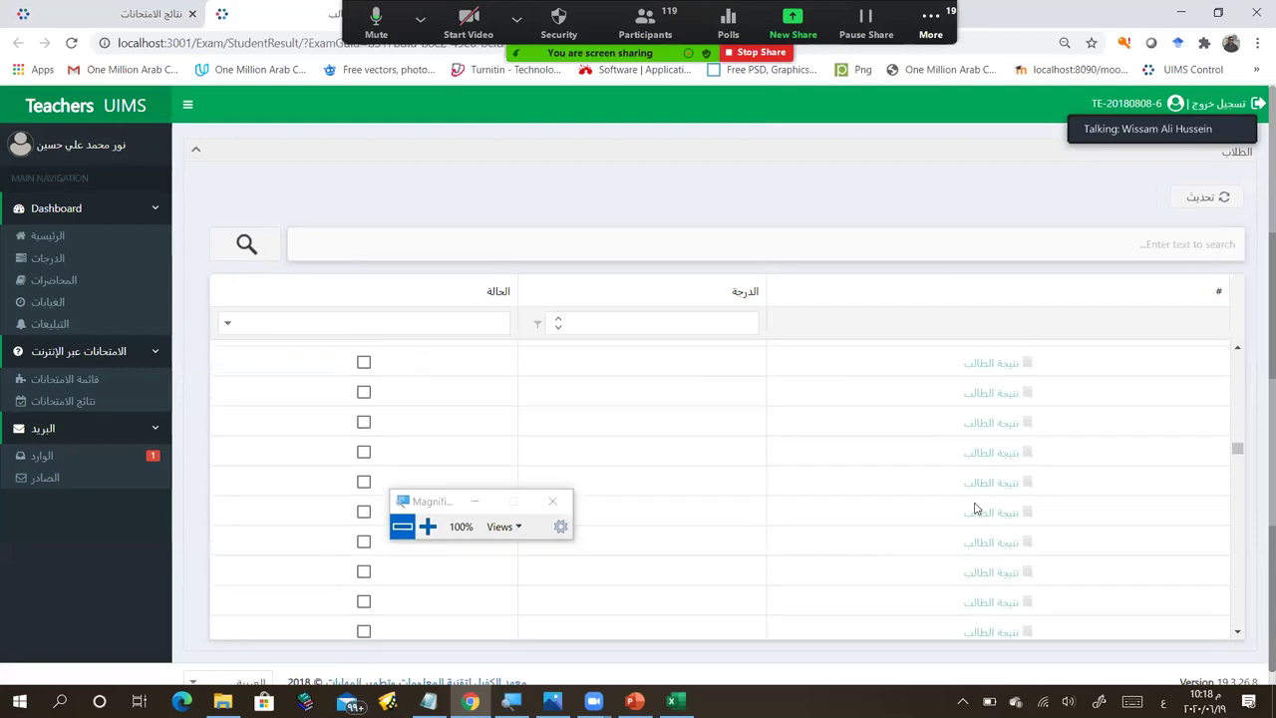
{"action": "scroll", "coordinate": [975, 509], "scroll_direction": "down", "scroll_amount": 3}
{"action": "scroll", "coordinate": [974, 508], "scroll_direction": "down", "scroll_amount": 3}
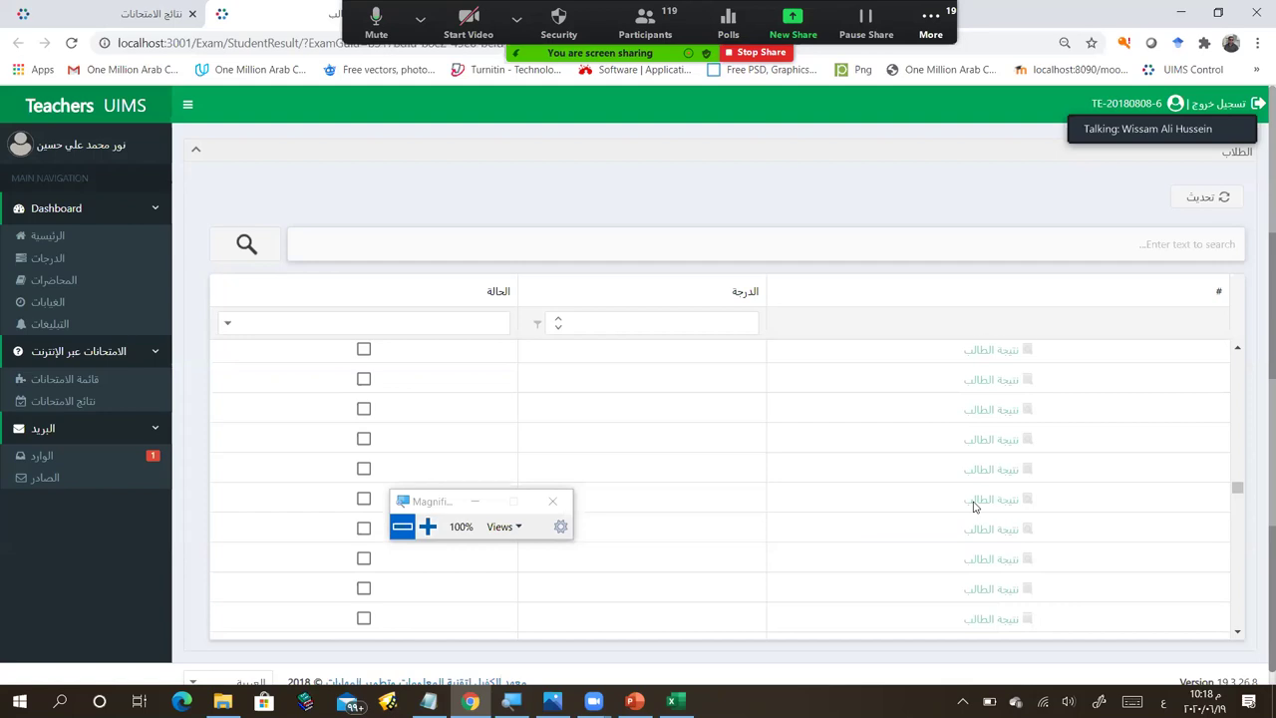
{"action": "scroll", "coordinate": [973, 507], "scroll_direction": "down", "scroll_amount": 1}
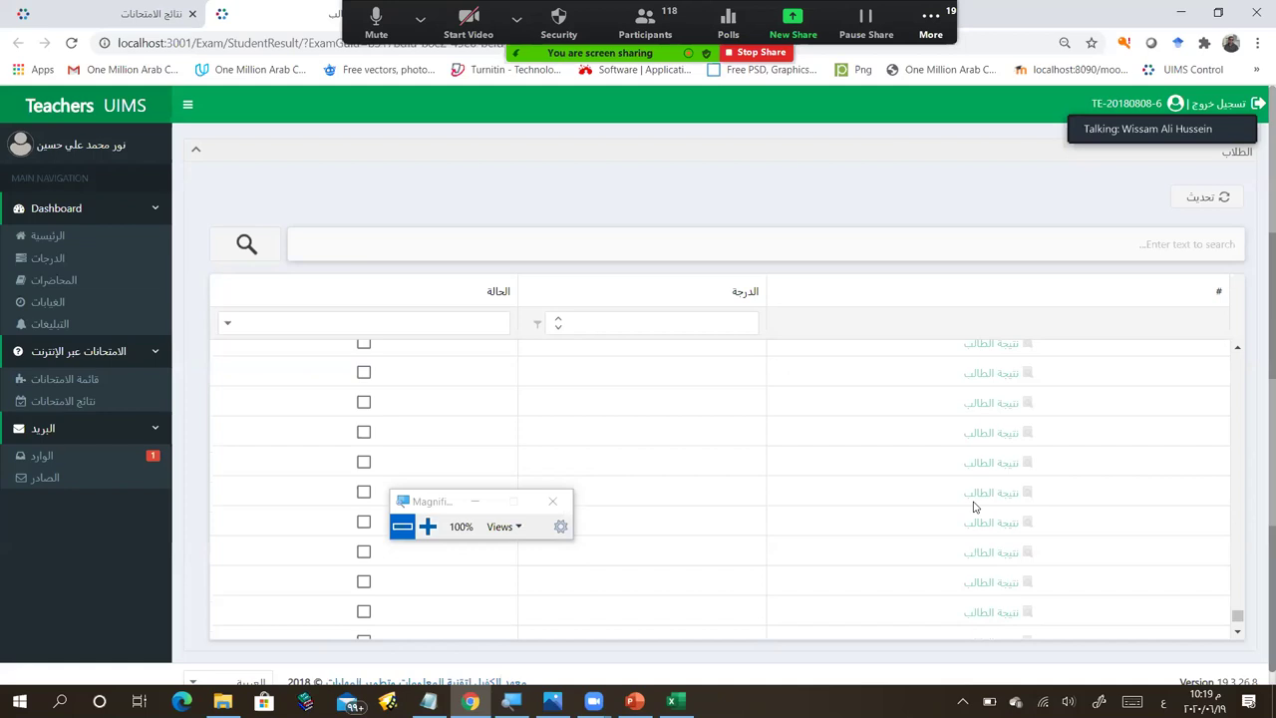
{"action": "scroll", "coordinate": [973, 507], "scroll_direction": "down", "scroll_amount": 1}
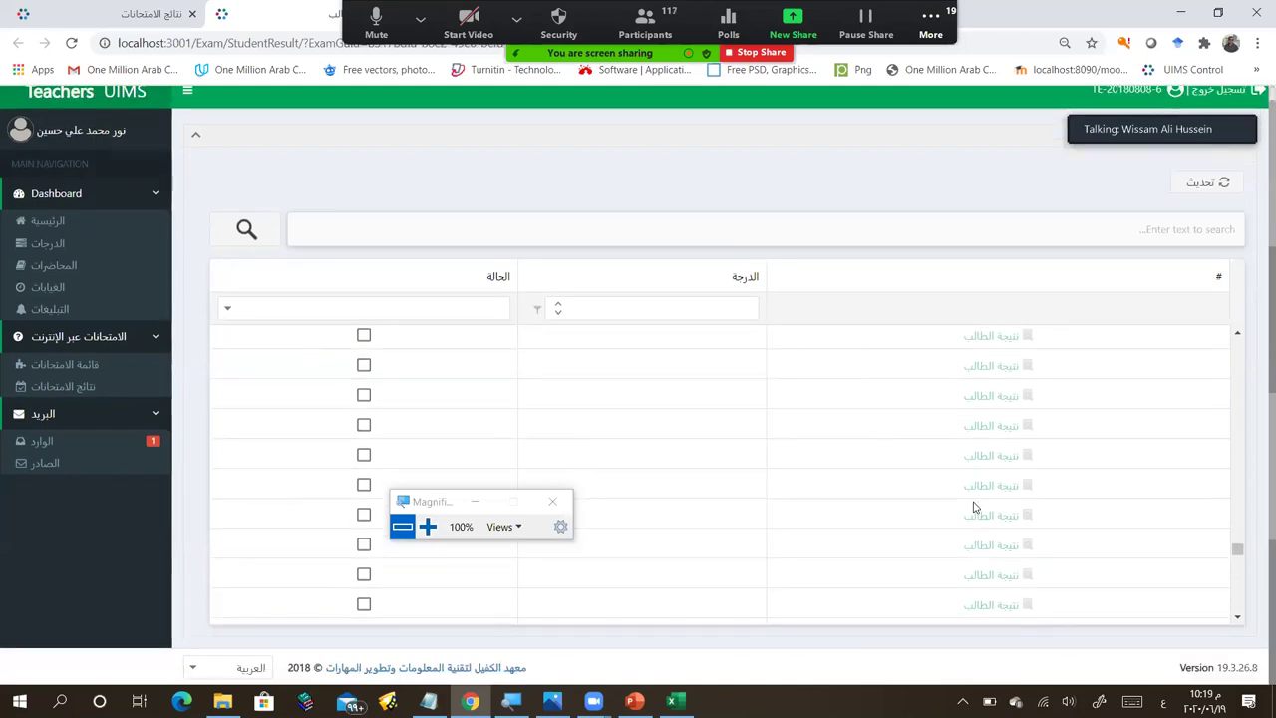
{"action": "scroll", "coordinate": [973, 507], "scroll_direction": "up", "scroll_amount": 3}
{"action": "scroll", "coordinate": [973, 506], "scroll_direction": "up", "scroll_amount": 1}
{"action": "scroll", "coordinate": [974, 506], "scroll_direction": "up", "scroll_amount": 1}
{"action": "scroll", "coordinate": [973, 506], "scroll_direction": "up", "scroll_amount": 1}
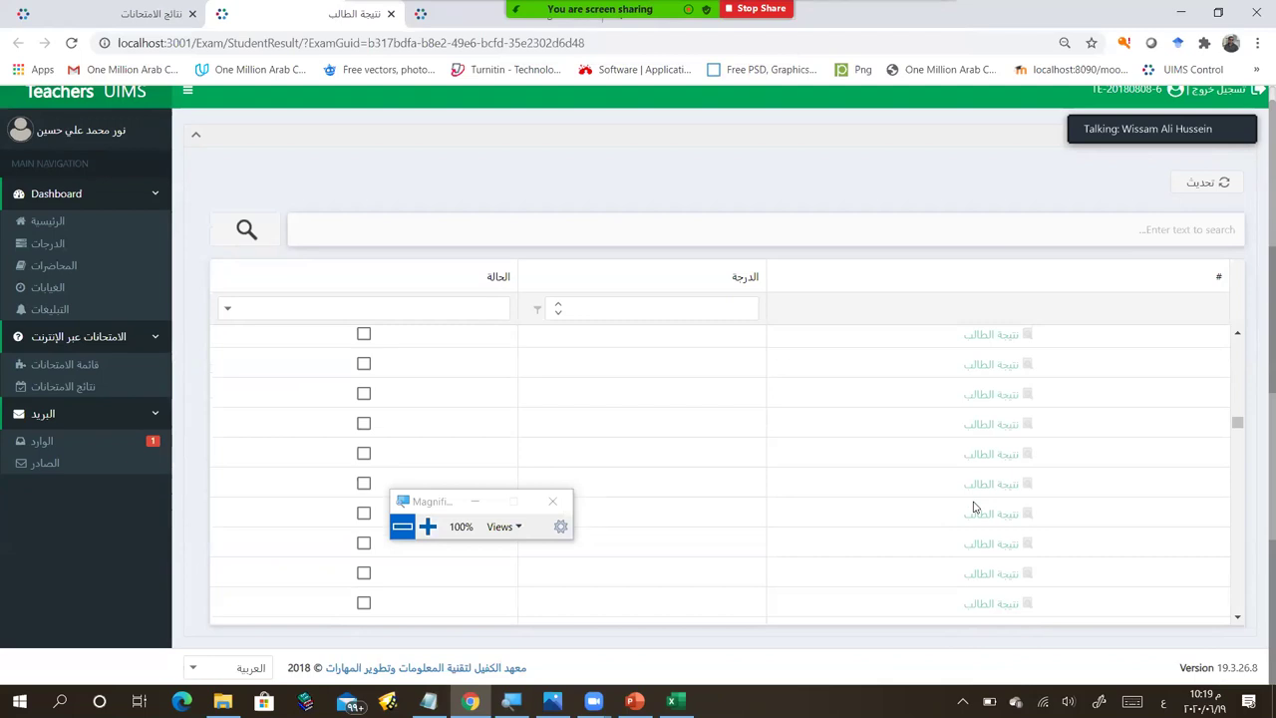
{"action": "scroll", "coordinate": [974, 506], "scroll_direction": "up", "scroll_amount": 2}
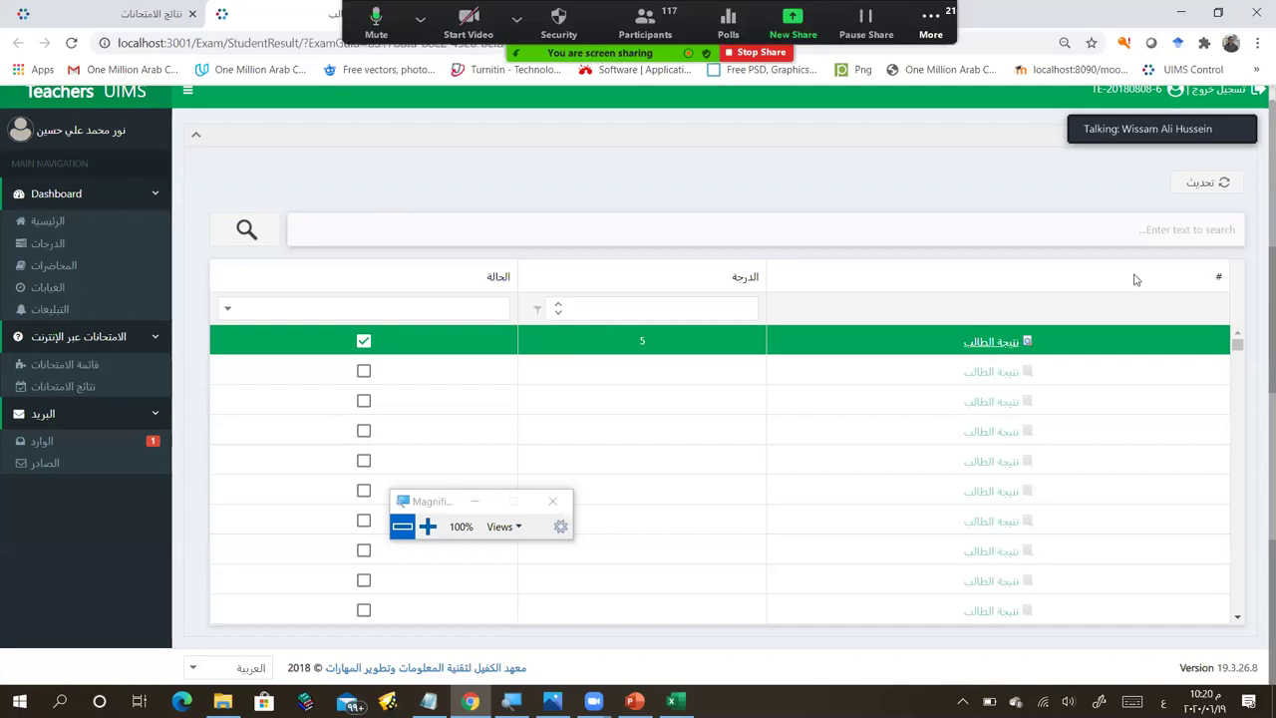
Step: Open the result of the student who took the exam and examine the exam details and the answer to question 1
{"action": "key", "text": "super+equal"}
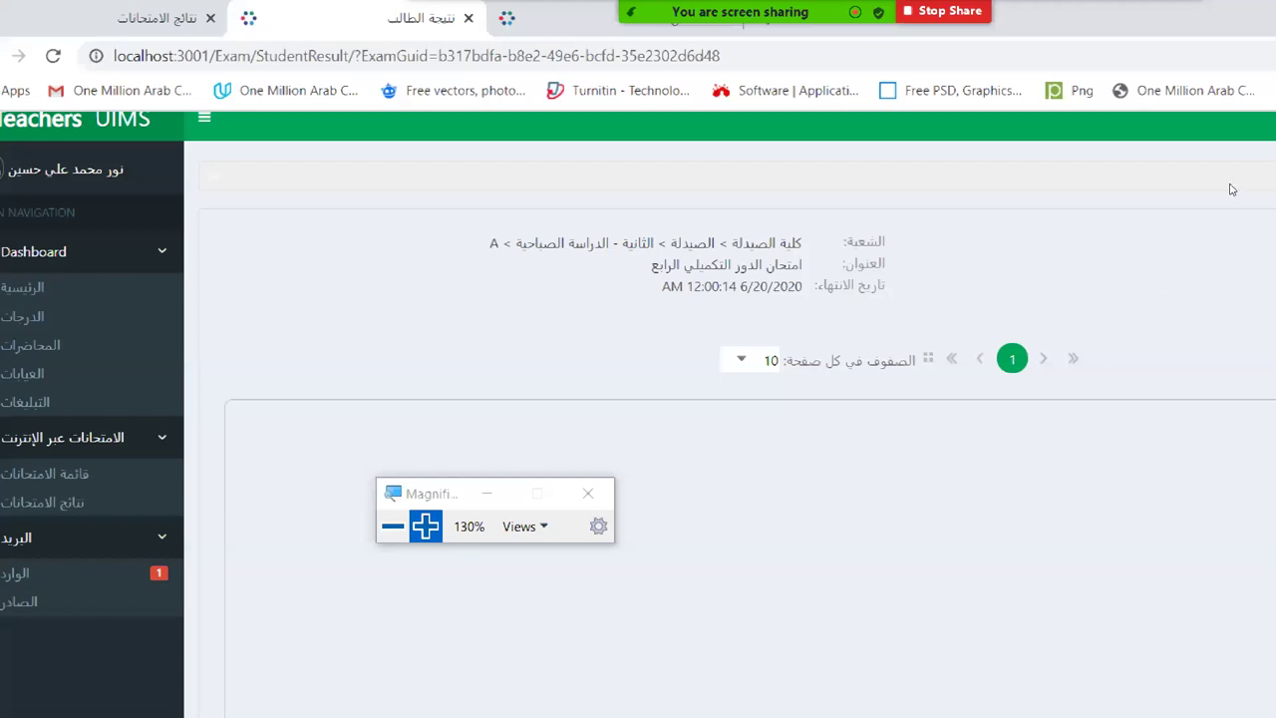
{"action": "key", "text": "super+minus"}
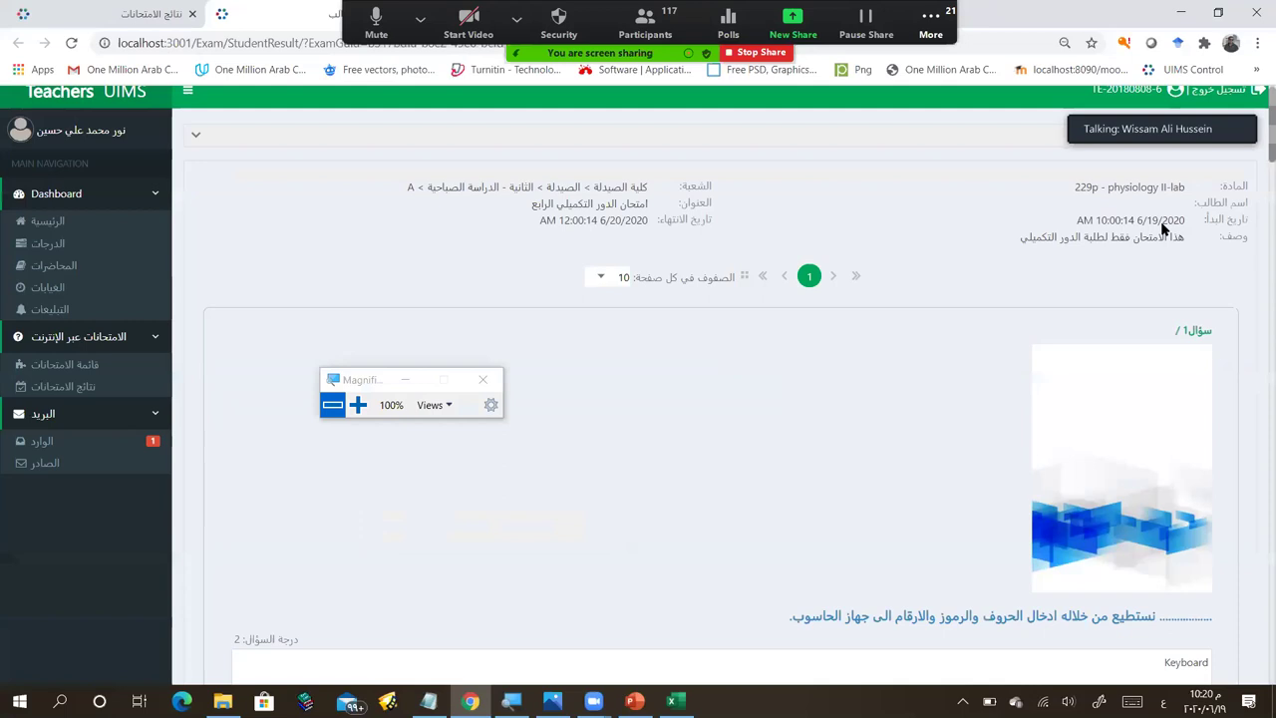
{"action": "scroll", "coordinate": [1164, 228], "scroll_direction": "up", "scroll_amount": 1}
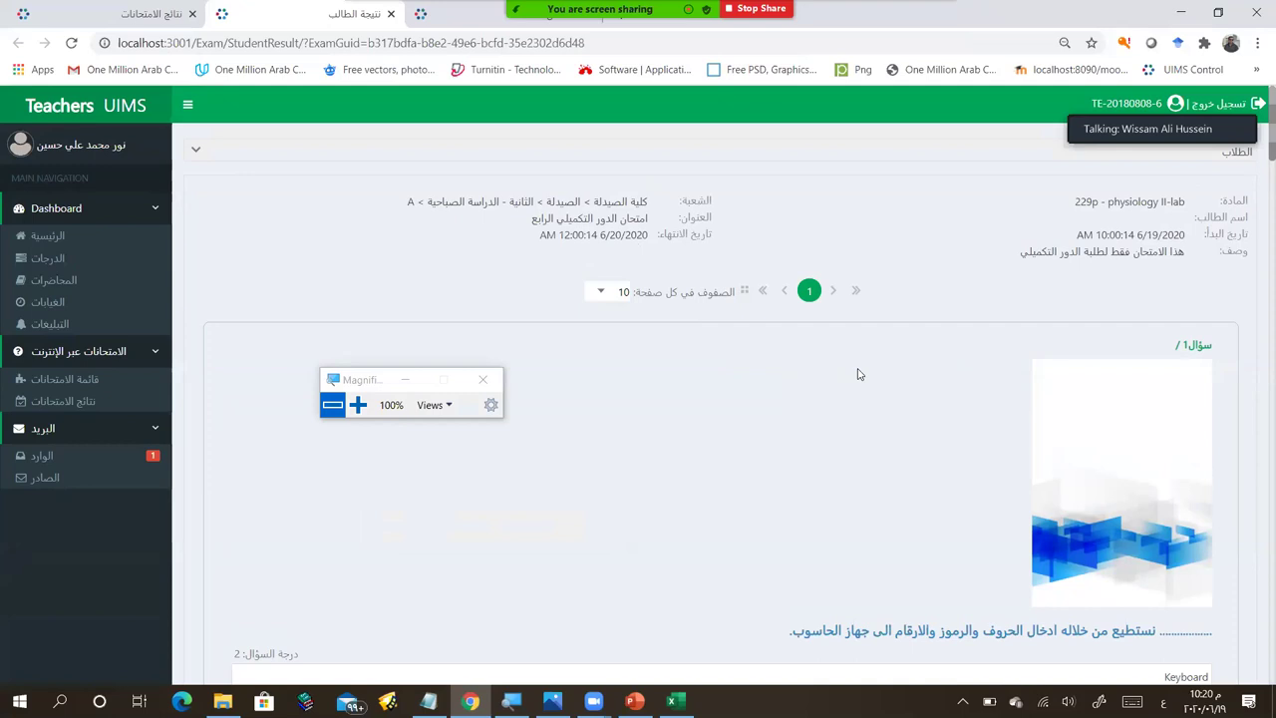
{"action": "scroll", "coordinate": [1156, 441], "scroll_direction": "down", "scroll_amount": 2}
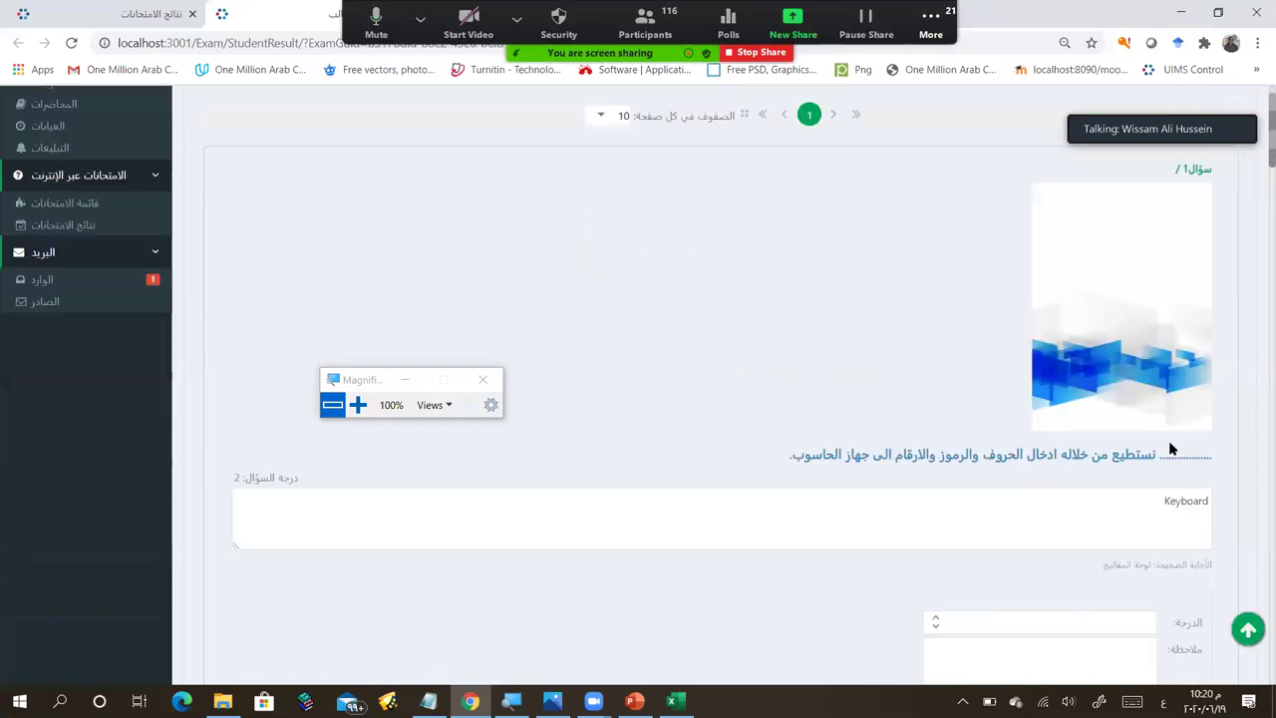
{"action": "scroll", "coordinate": [1171, 449], "scroll_direction": "down", "scroll_amount": 1}
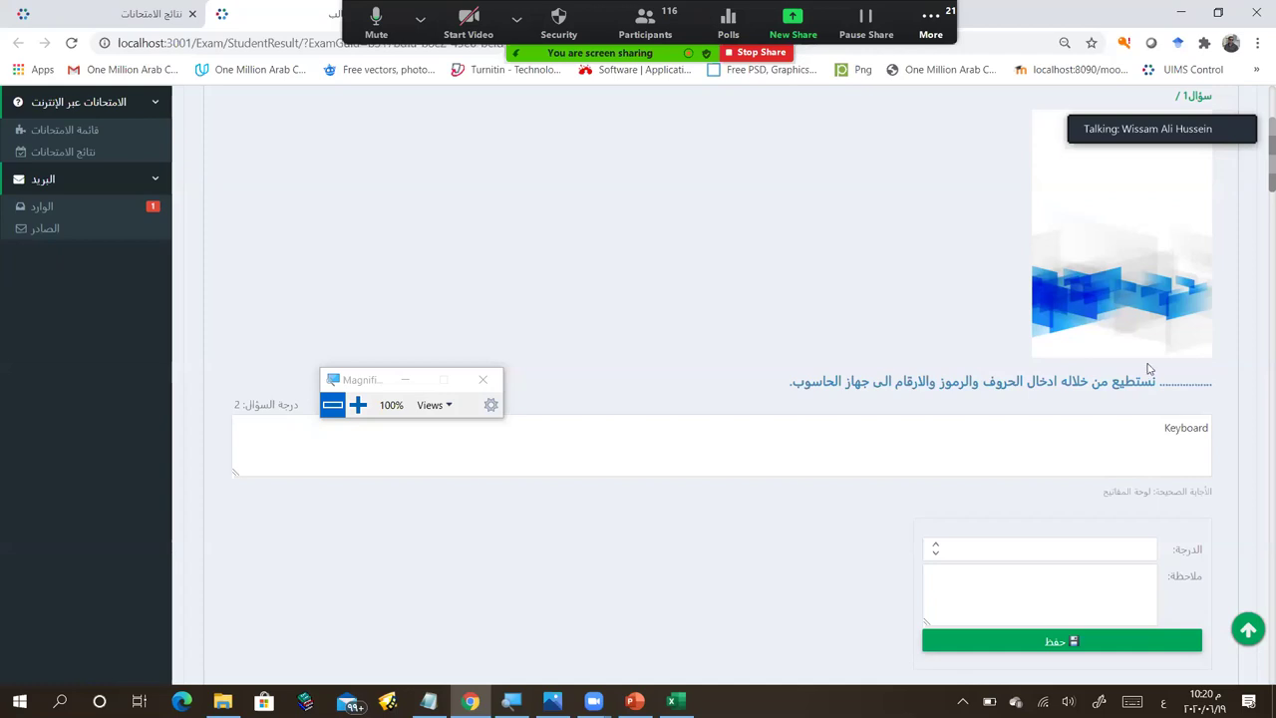
{"action": "scroll", "coordinate": [1148, 369], "scroll_direction": "down", "scroll_amount": 1}
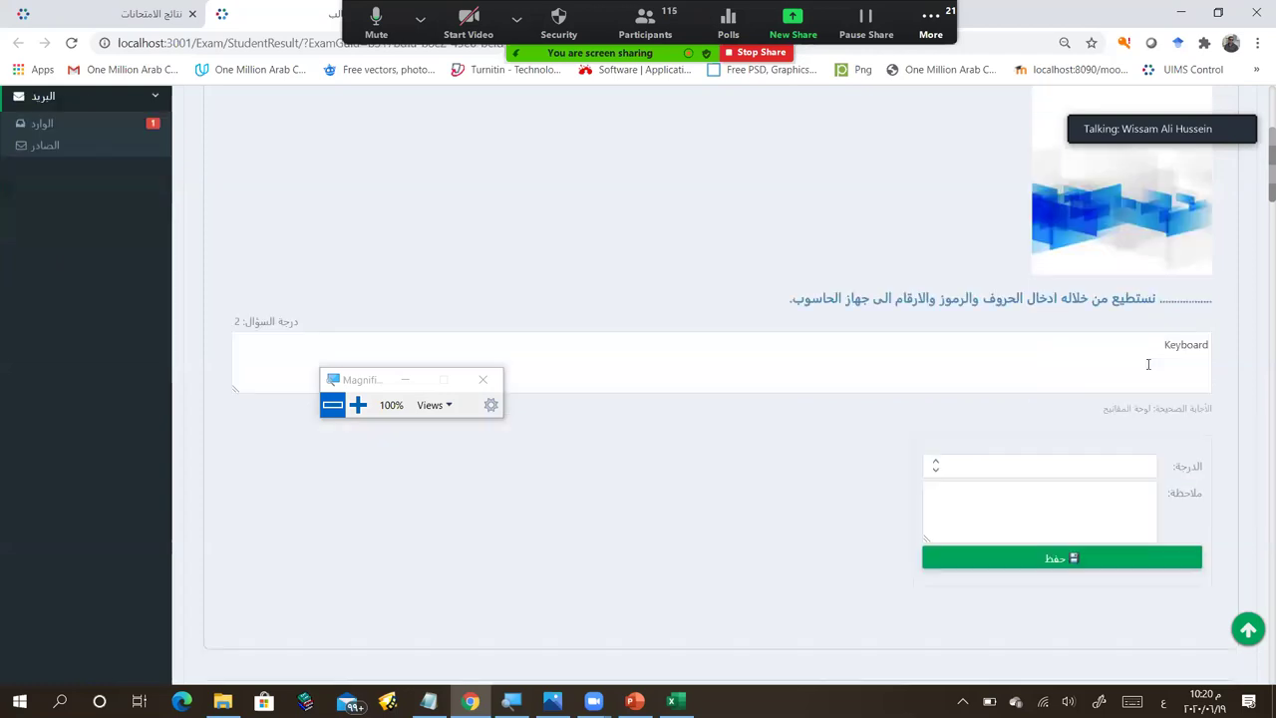
Step: Give the student's answer to question 1 a grade of 2 and save it, confirming the save
{"action": "left_click", "coordinate": [1060, 463]}
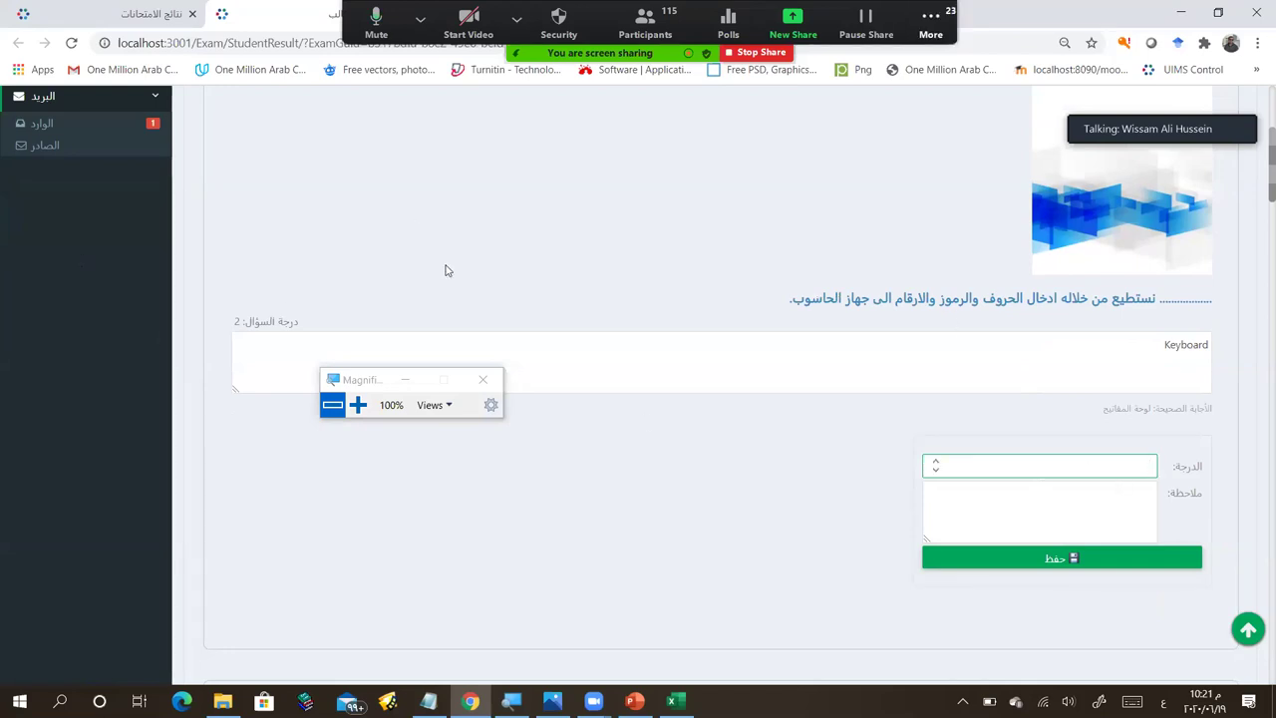
{"action": "type", "text": "2"}
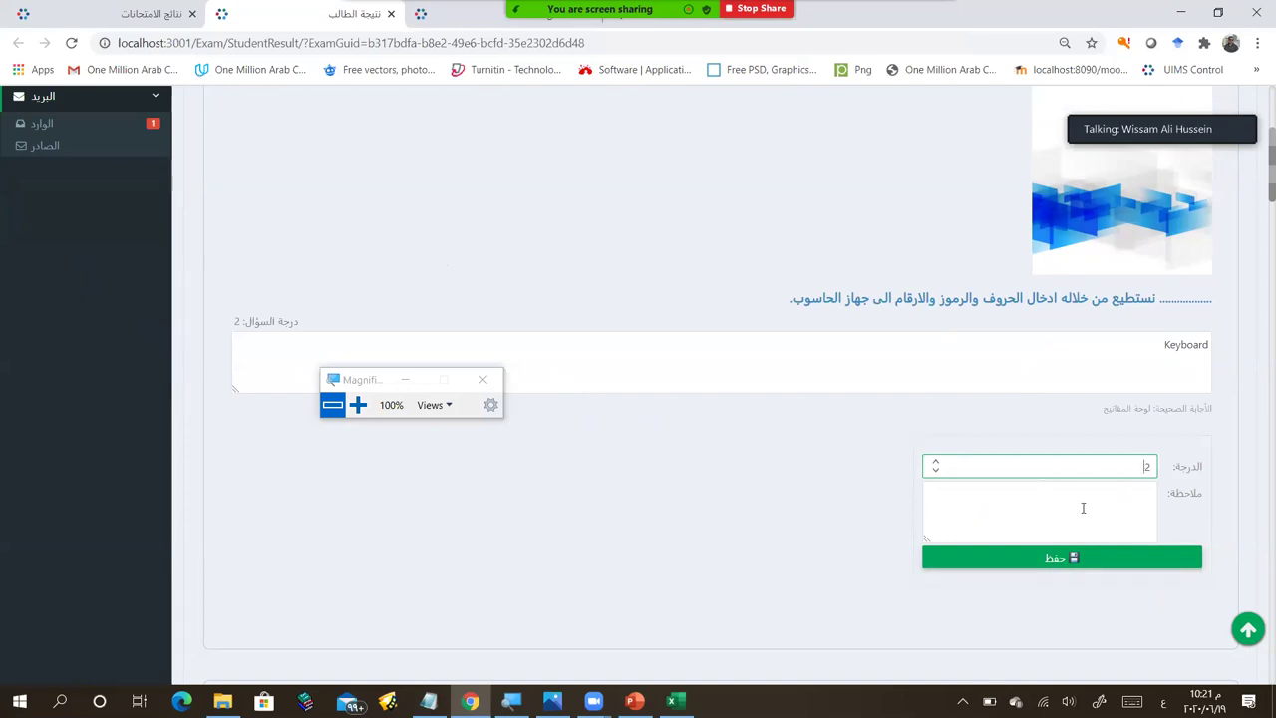
{"action": "left_click", "coordinate": [1062, 559]}
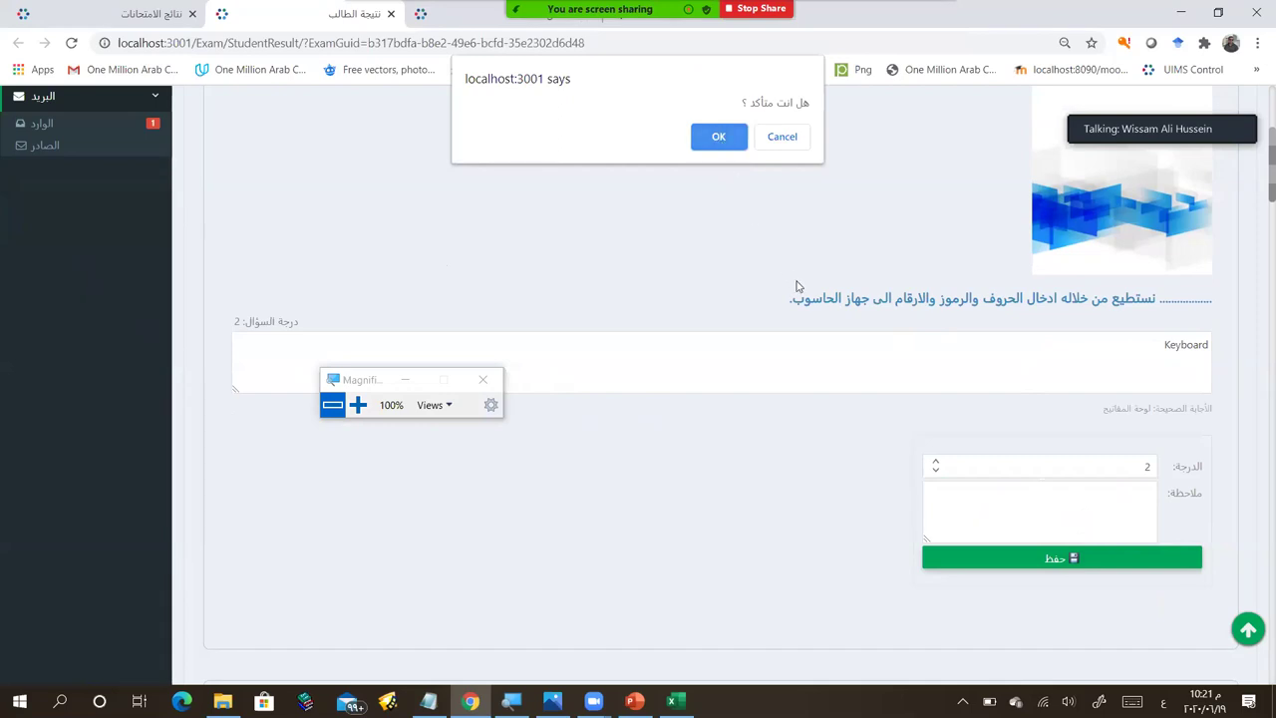
{"action": "key", "text": "Return"}
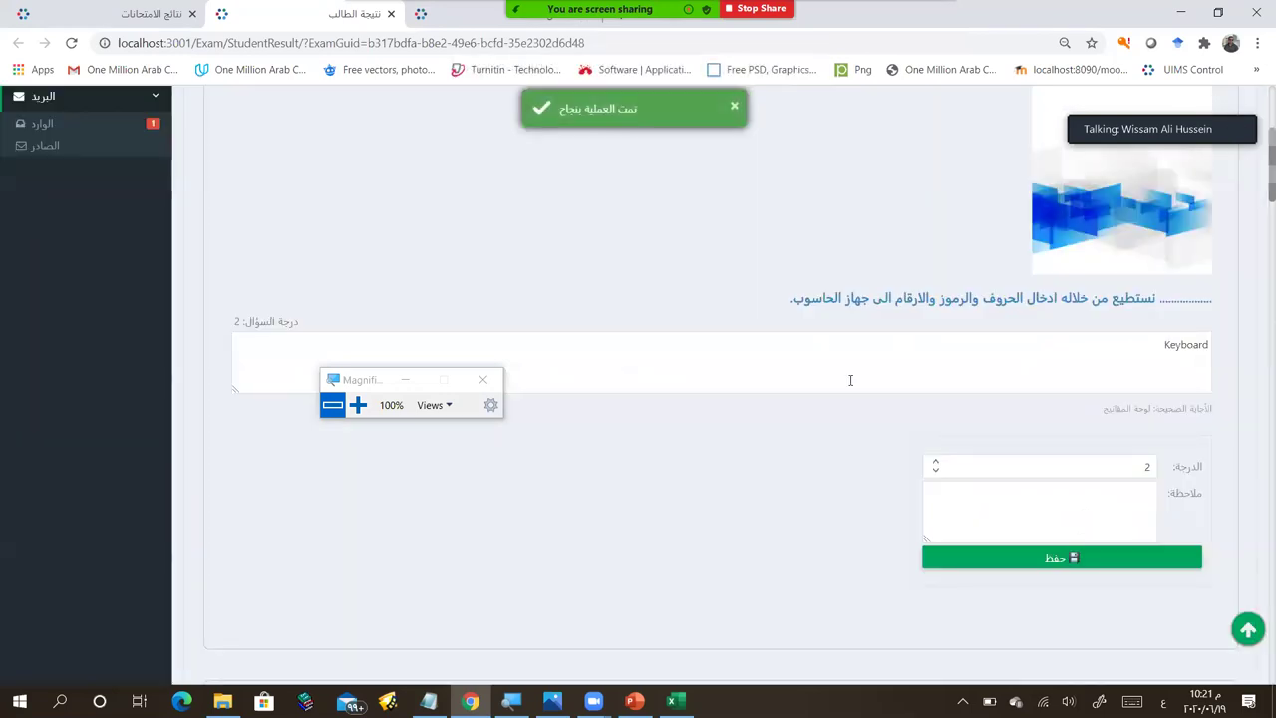
Step: Give the essay answer to question 2 about the central processing unit a grade of 5 and save it
{"action": "scroll", "coordinate": [1022, 468], "scroll_direction": "down", "scroll_amount": 1}
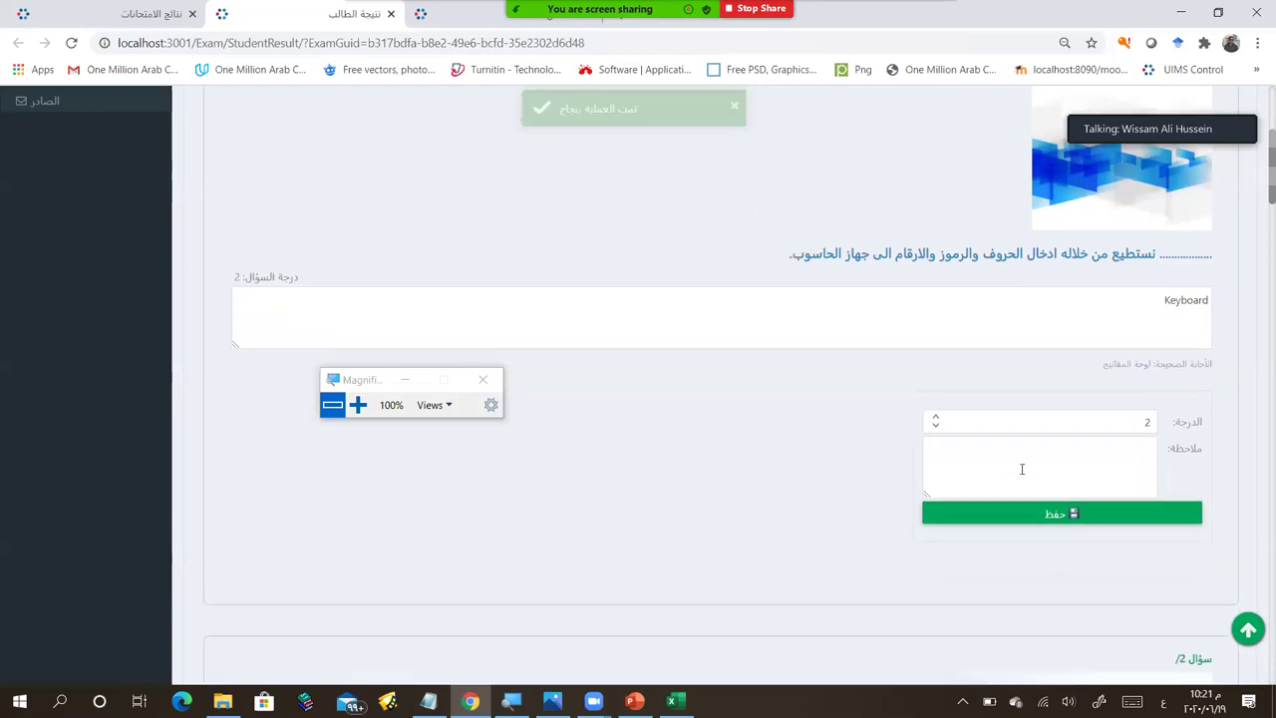
{"action": "scroll", "coordinate": [1021, 468], "scroll_direction": "down", "scroll_amount": 2}
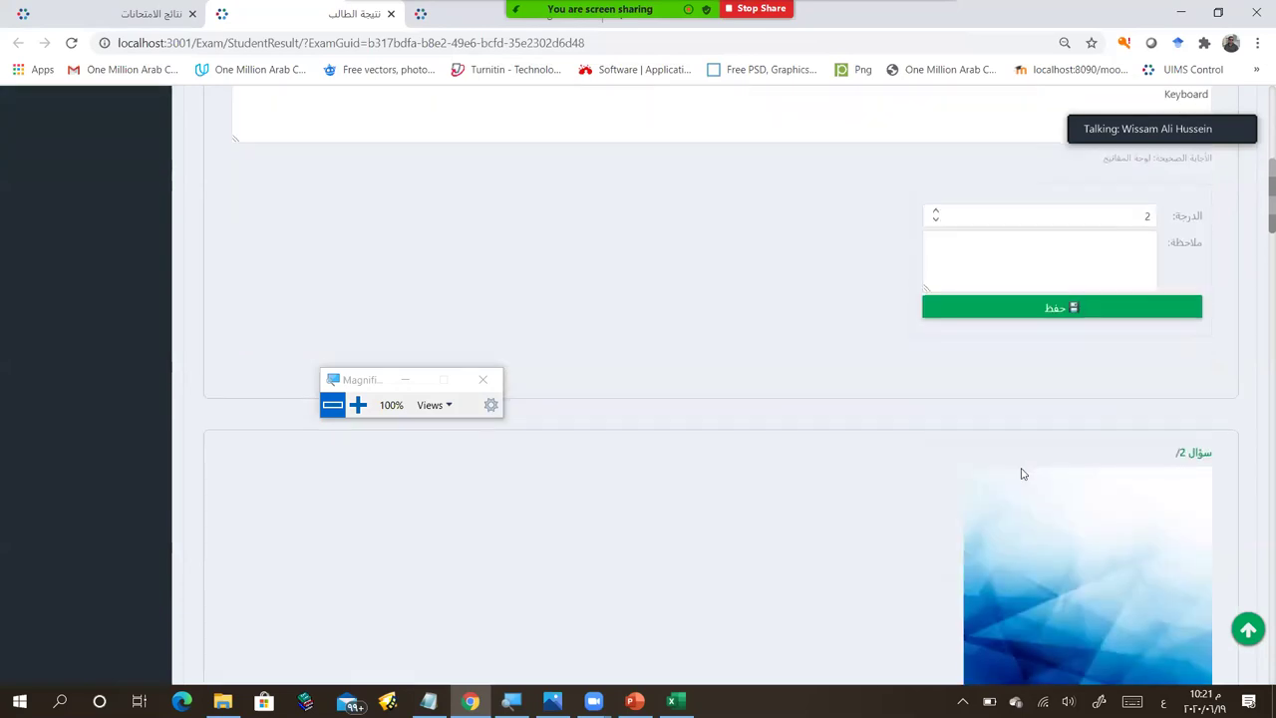
{"action": "scroll", "coordinate": [1021, 474], "scroll_direction": "down", "scroll_amount": 4}
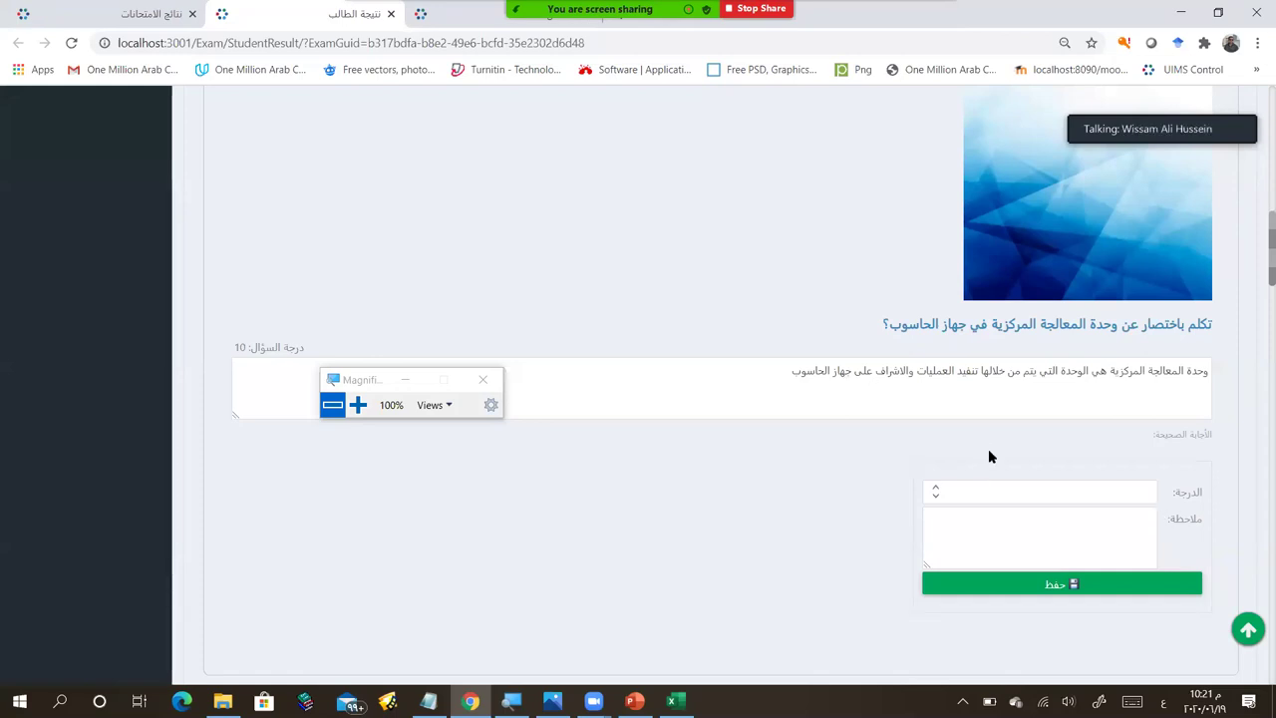
{"action": "key", "text": "Tab"}
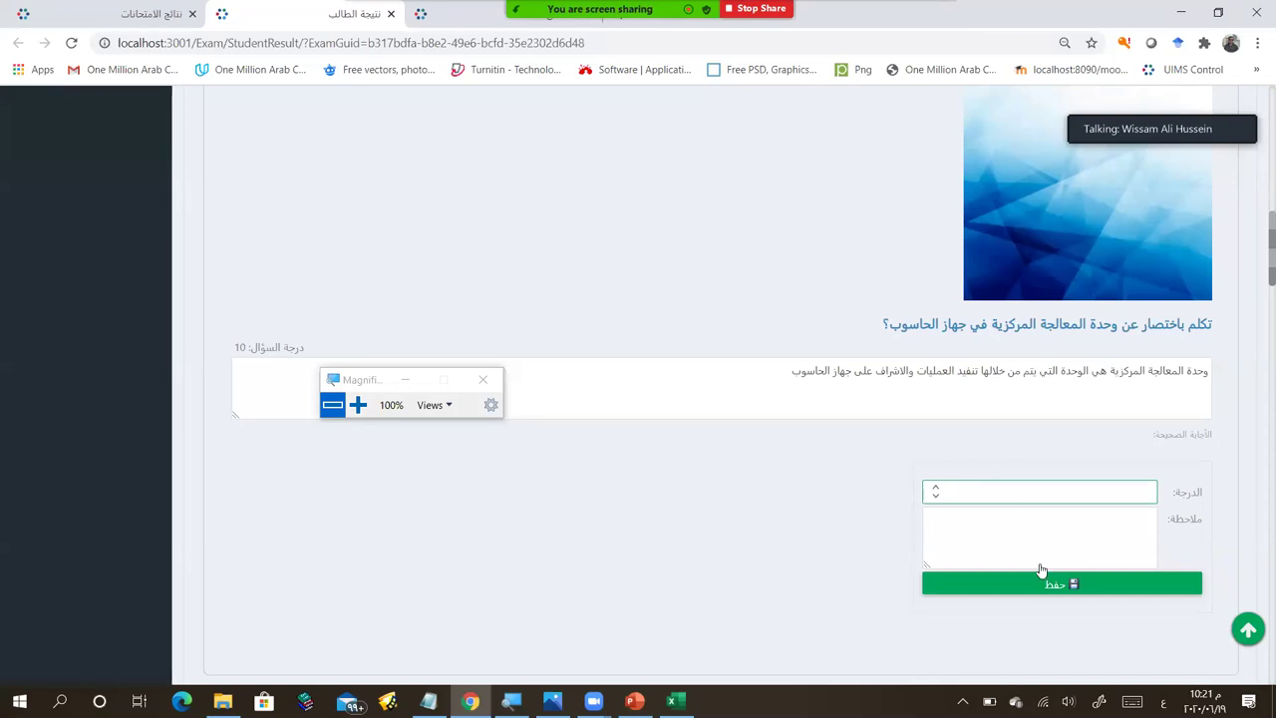
{"action": "type", "text": "5"}
{"action": "left_click", "coordinate": [1041, 592]}
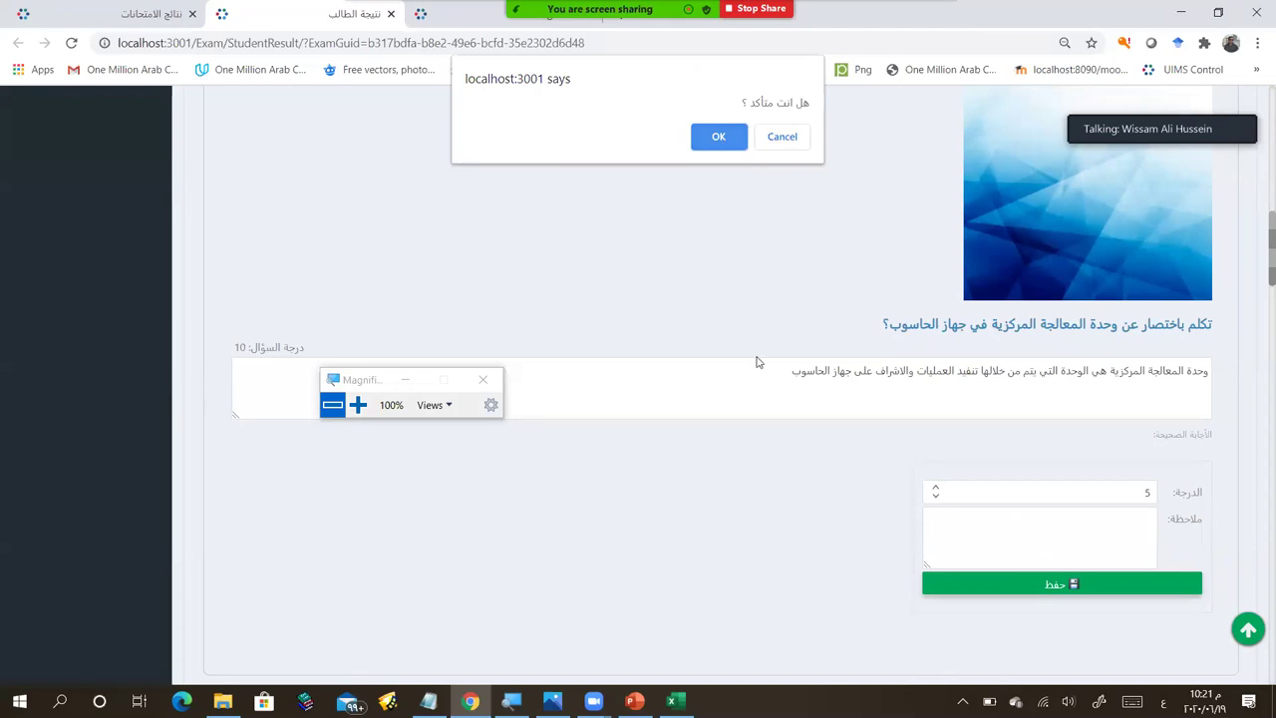
{"action": "key", "text": "Return"}
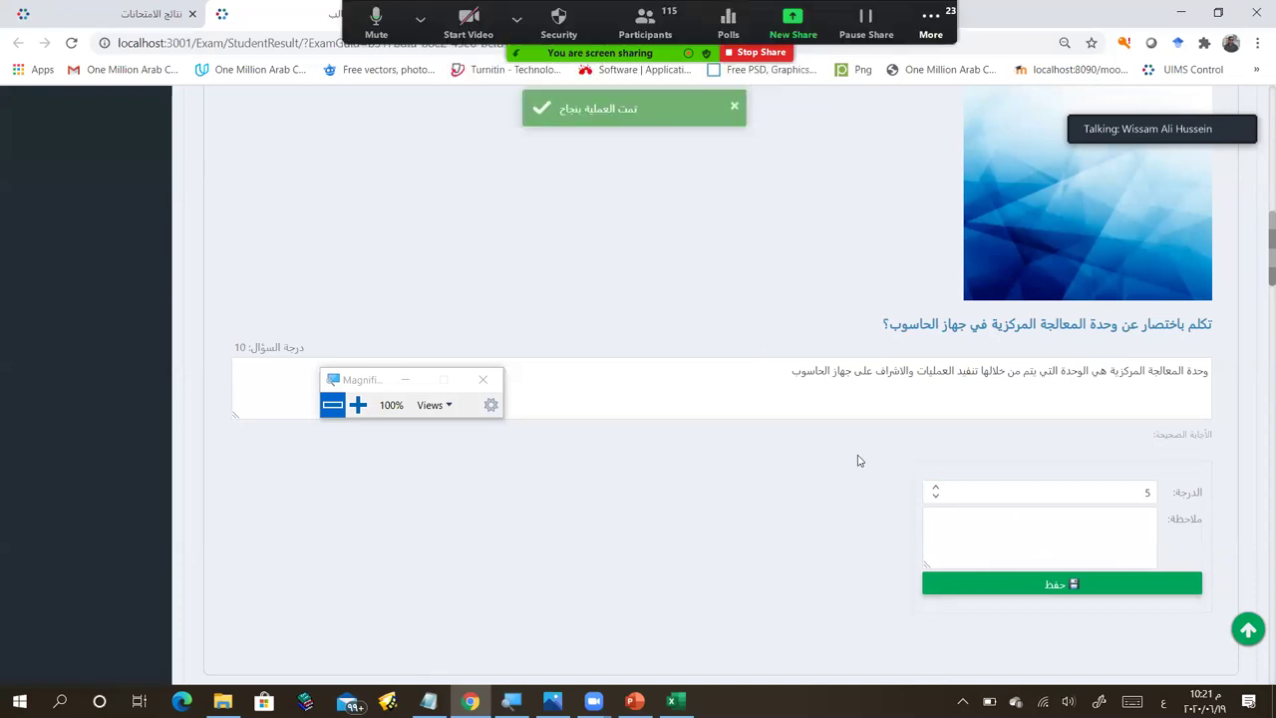
Step: Examine the automatically corrected answers and grades of questions 3 to 5 in the student's result
{"action": "scroll", "coordinate": [1206, 361], "scroll_direction": "down", "scroll_amount": 2}
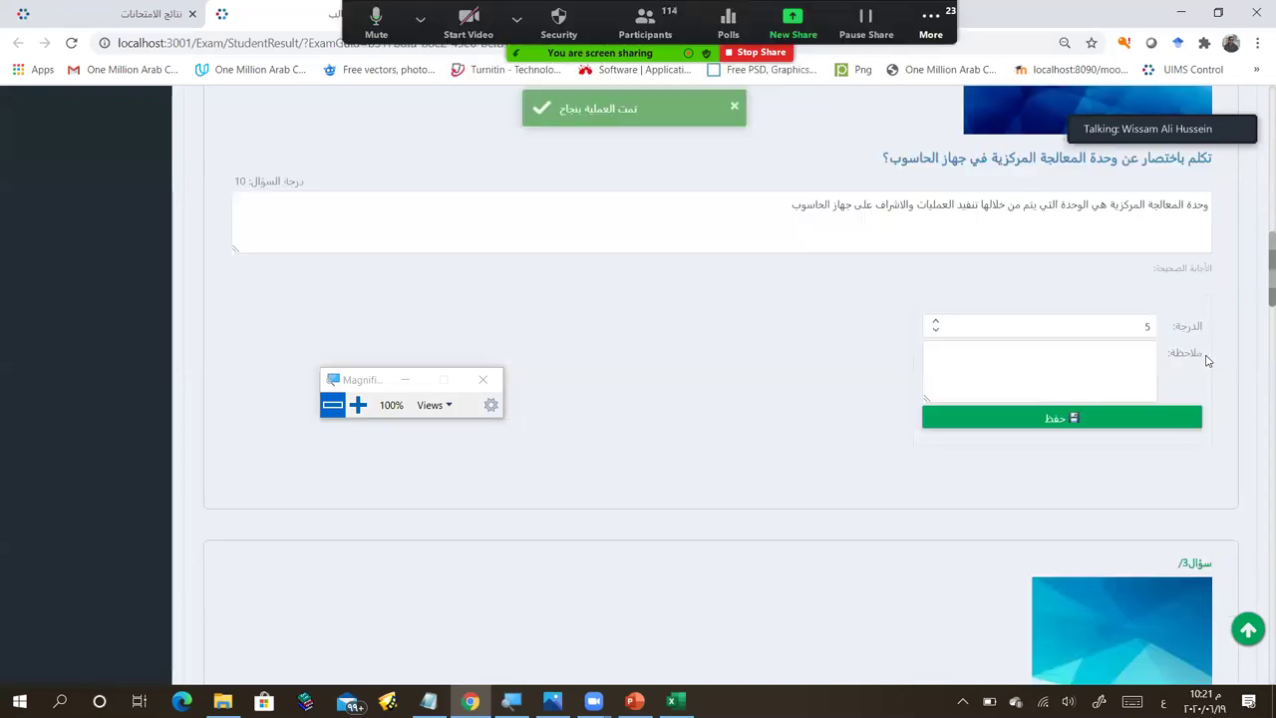
{"action": "scroll", "coordinate": [1201, 371], "scroll_direction": "down", "scroll_amount": 3}
{"action": "scroll", "coordinate": [1176, 439], "scroll_direction": "down", "scroll_amount": 3}
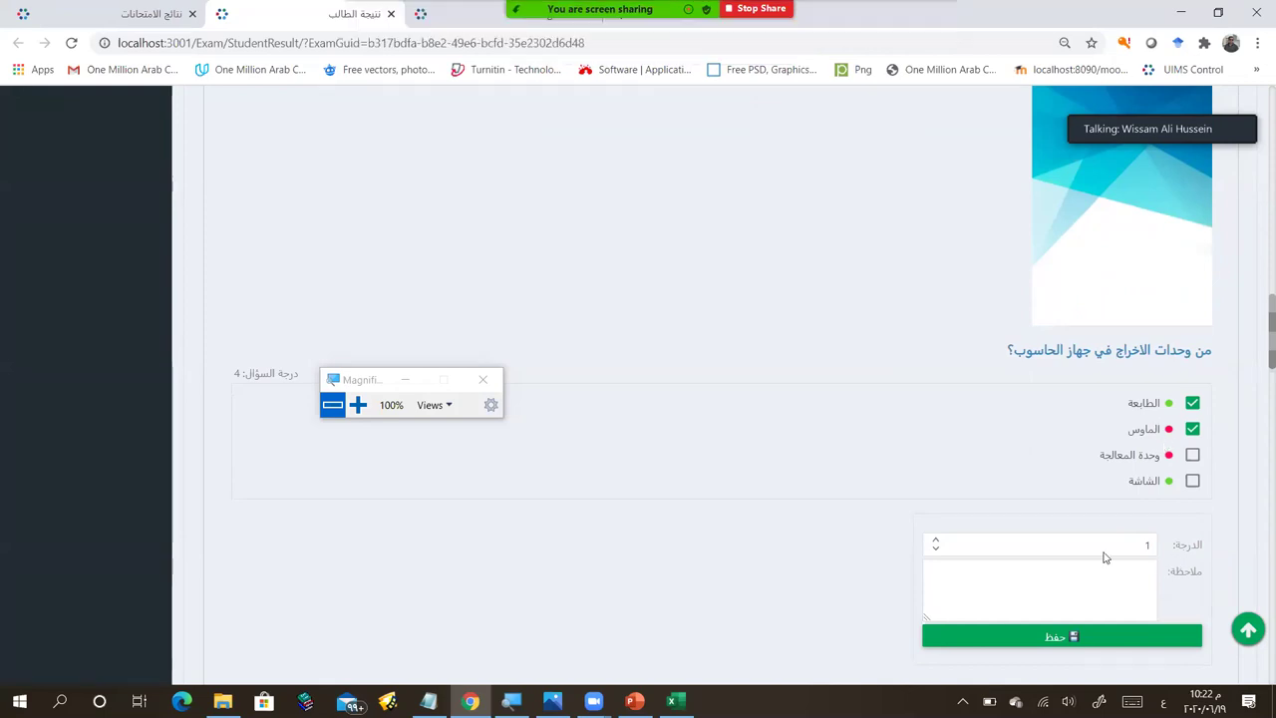
{"action": "scroll", "coordinate": [1105, 557], "scroll_direction": "down", "scroll_amount": 1}
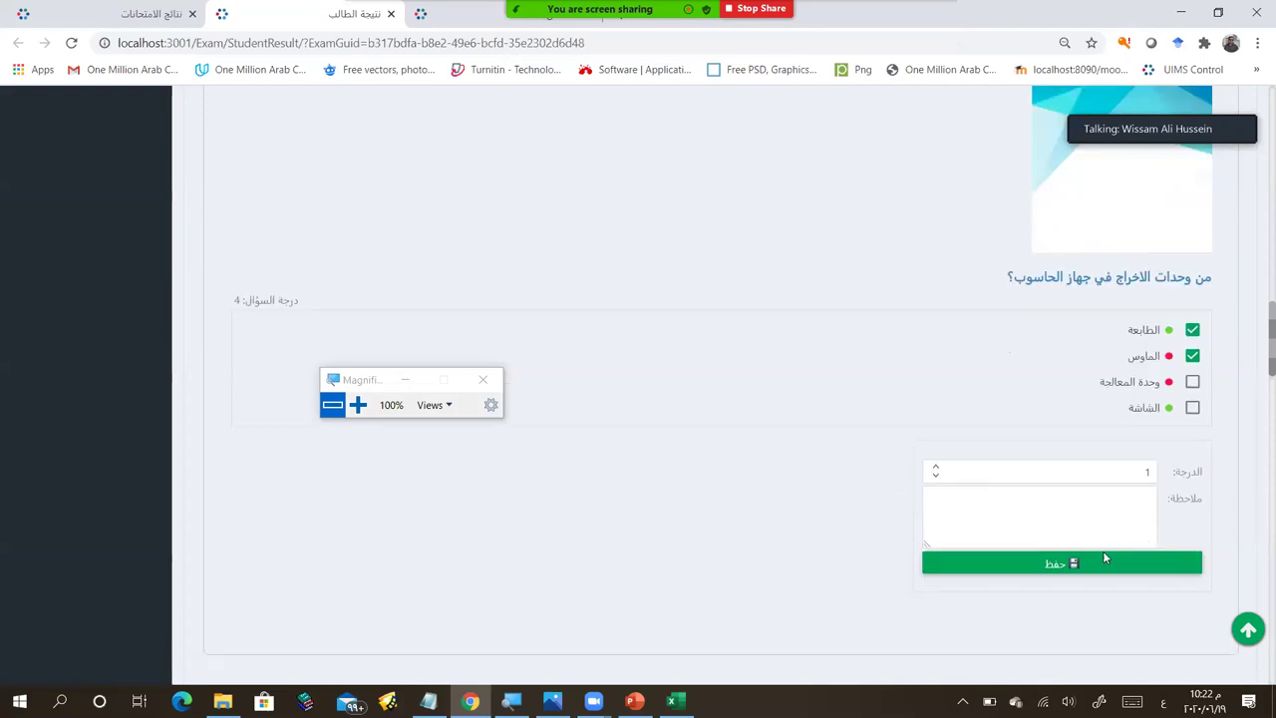
{"action": "scroll", "coordinate": [1105, 557], "scroll_direction": "down", "scroll_amount": 1}
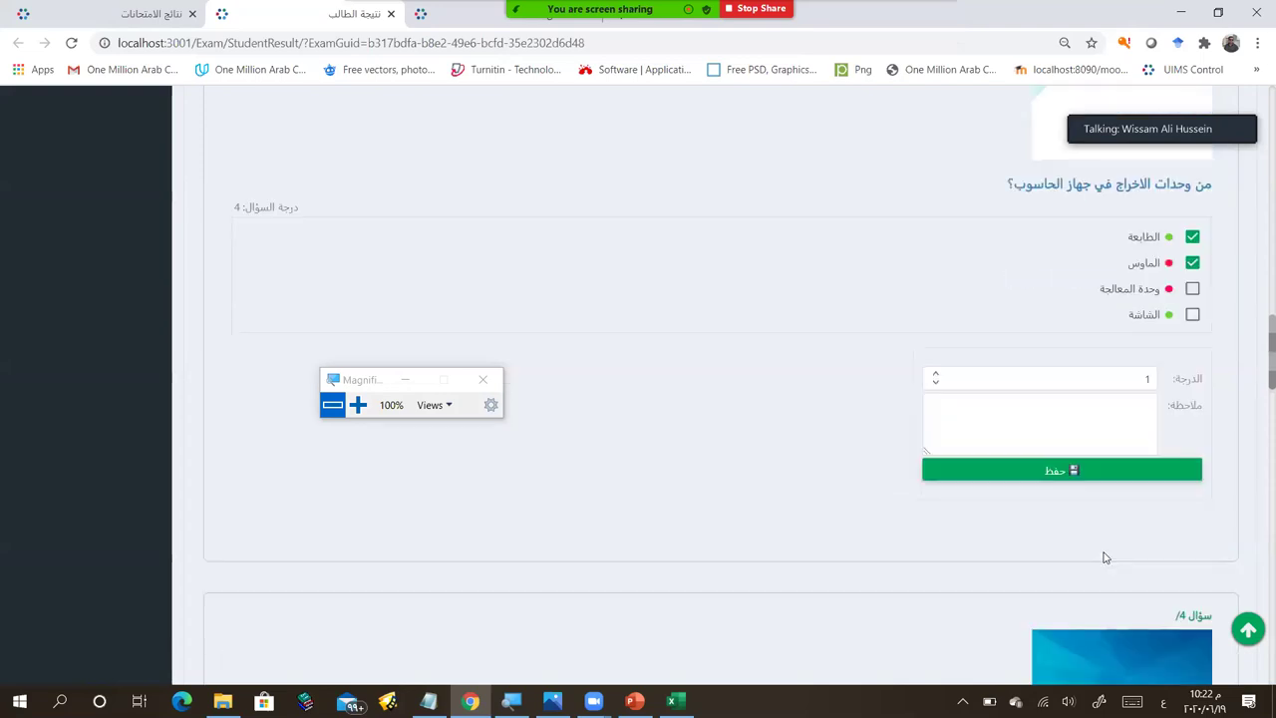
{"action": "scroll", "coordinate": [1104, 557], "scroll_direction": "down", "scroll_amount": 1}
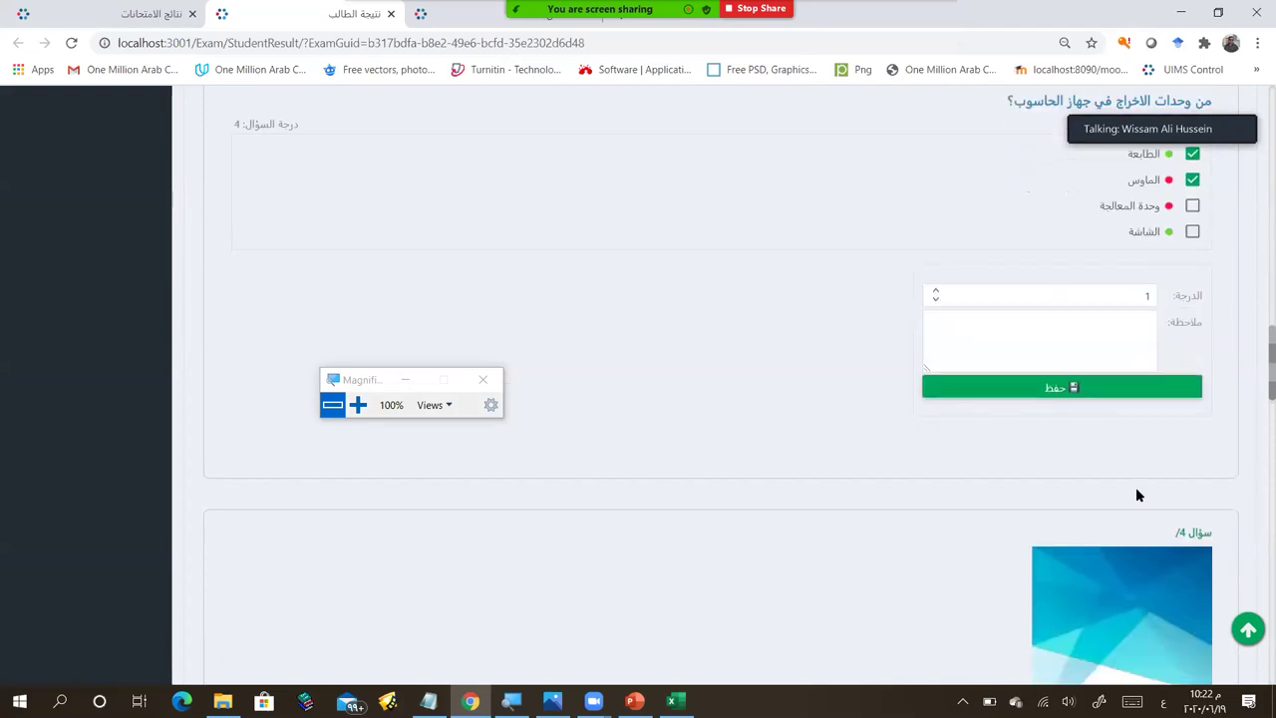
{"action": "scroll", "coordinate": [1135, 486], "scroll_direction": "down", "scroll_amount": 5}
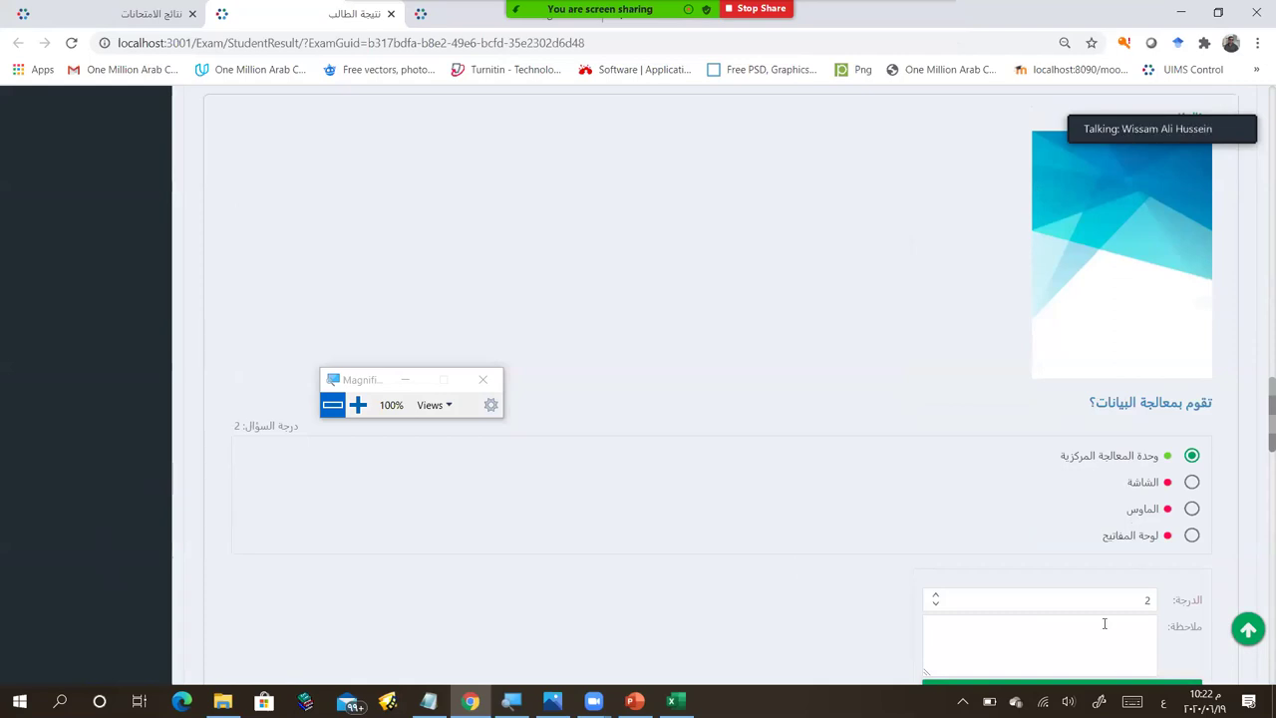
{"action": "scroll", "coordinate": [1104, 631], "scroll_direction": "down", "scroll_amount": 3}
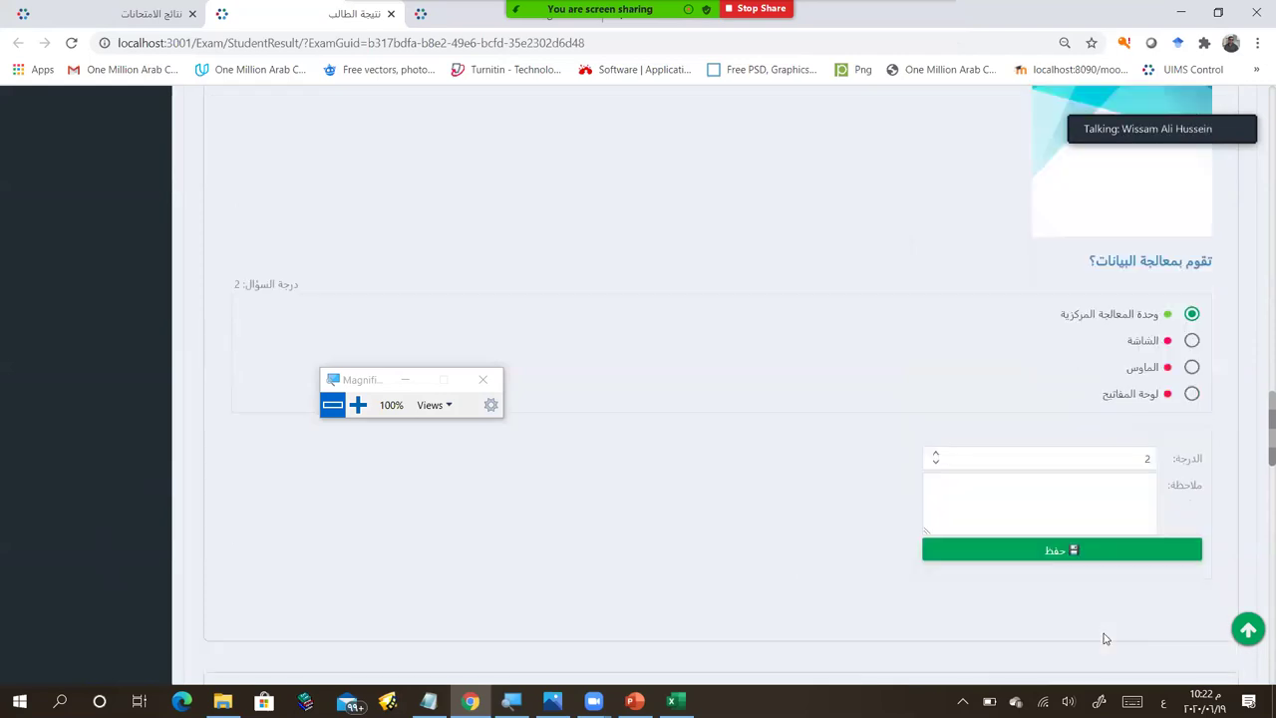
{"action": "scroll", "coordinate": [1087, 465], "scroll_direction": "down", "scroll_amount": 11}
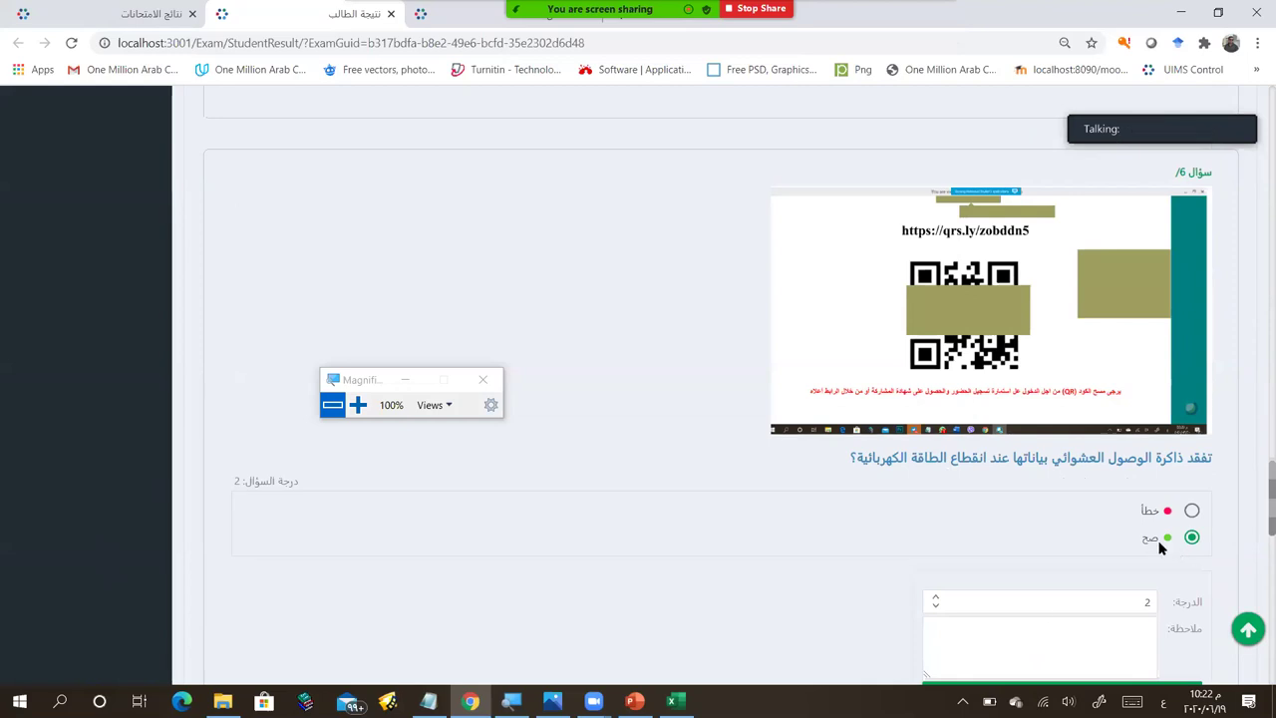
Step: Save the automatically assigned grade of the true/false question 6 about random access memory, confirming the save
{"action": "scroll", "coordinate": [1158, 546], "scroll_direction": "down", "scroll_amount": 1}
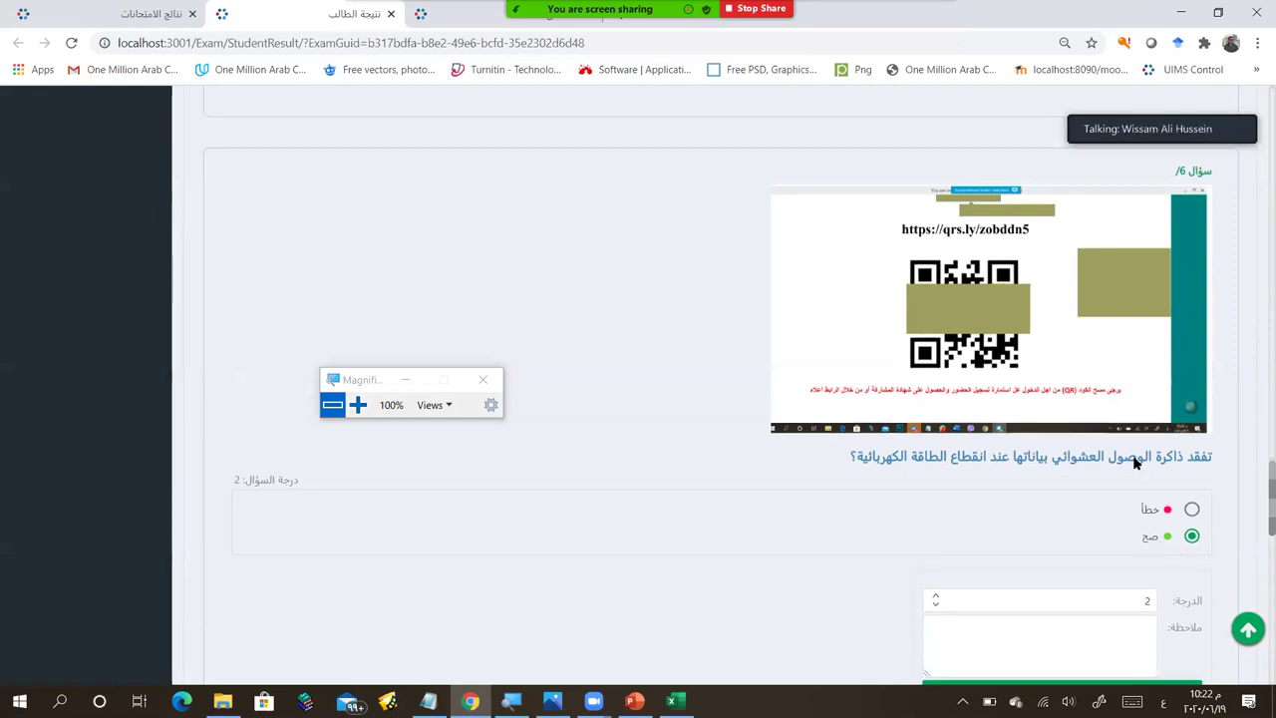
{"action": "scroll", "coordinate": [1135, 456], "scroll_direction": "down", "scroll_amount": 1}
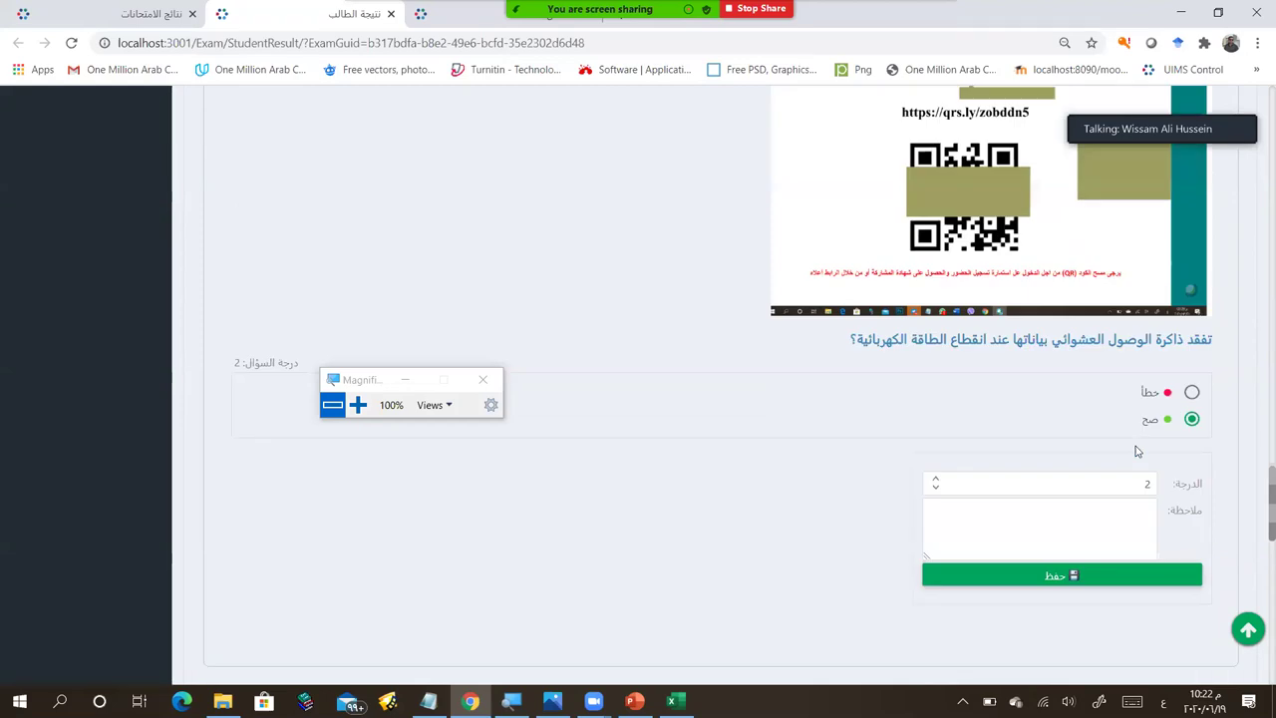
{"action": "scroll", "coordinate": [1135, 452], "scroll_direction": "down", "scroll_amount": 1}
{"action": "left_click", "coordinate": [1068, 526]}
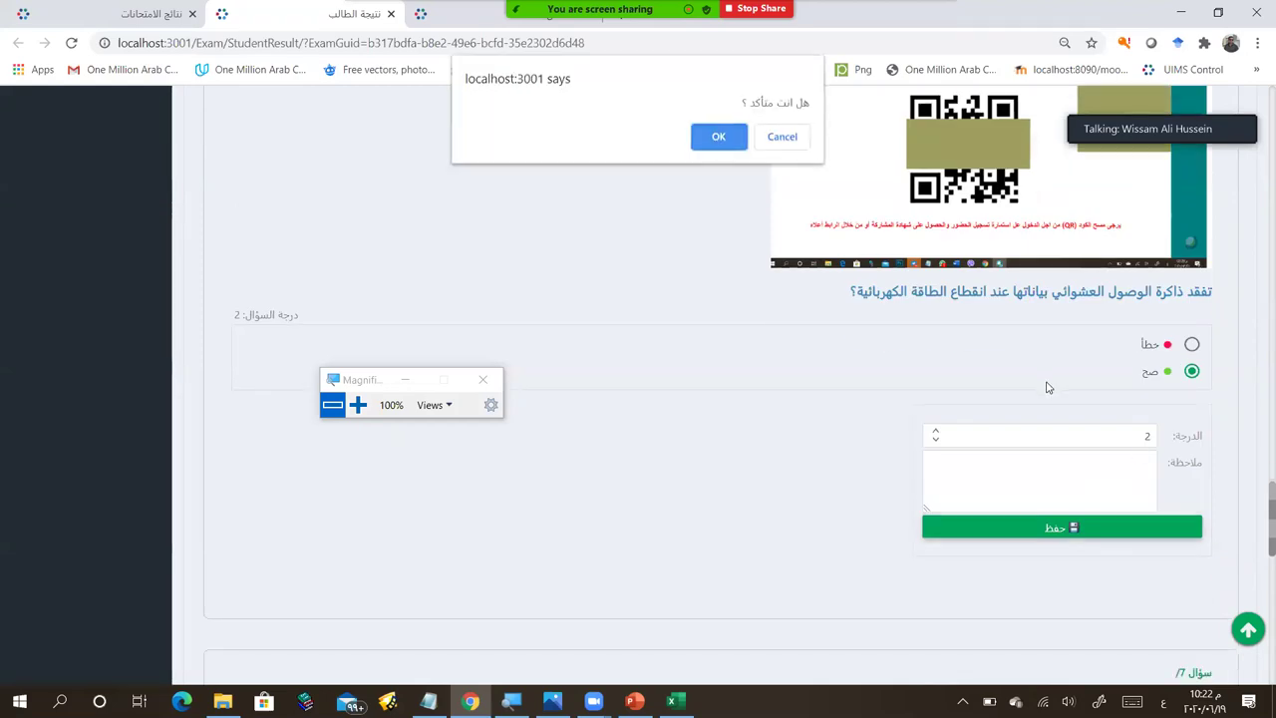
{"action": "key", "text": "Return"}
Step: Give the answer to question 7 about the cache memory size a grade of 2 and save it
{"action": "scroll", "coordinate": [1119, 471], "scroll_direction": "down", "scroll_amount": 2}
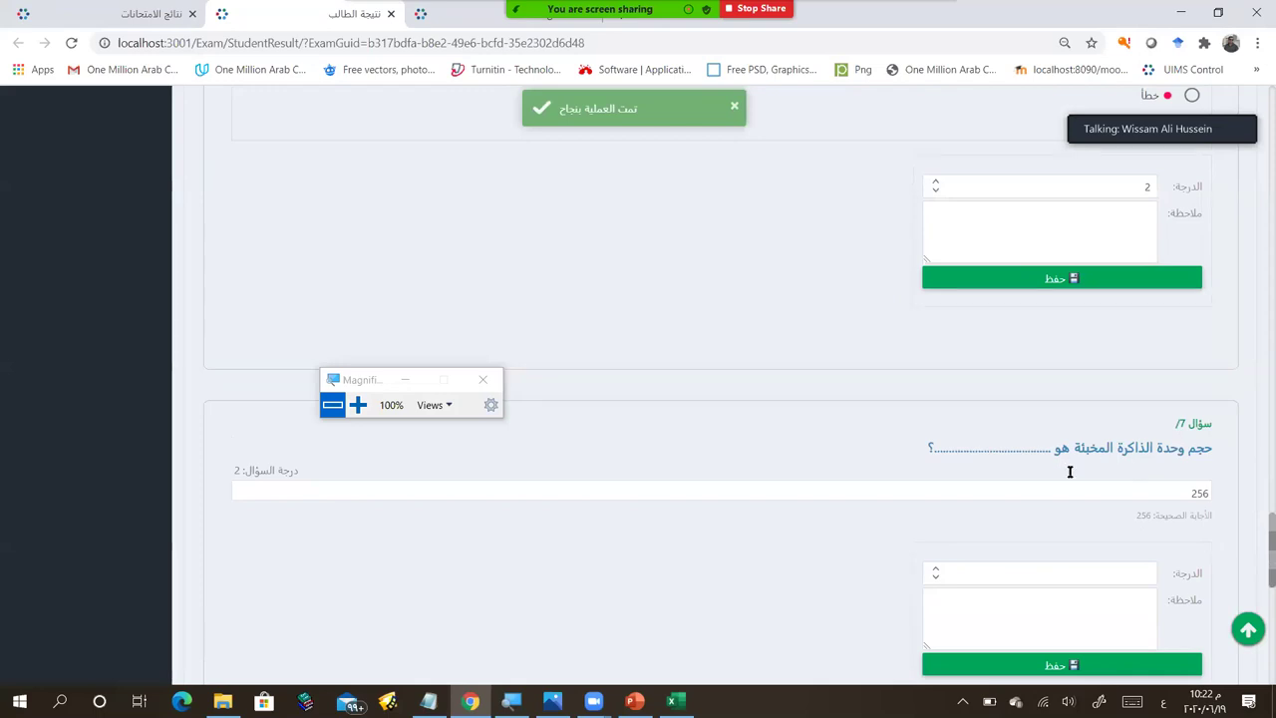
{"action": "scroll", "coordinate": [1086, 503], "scroll_direction": "down", "scroll_amount": 1}
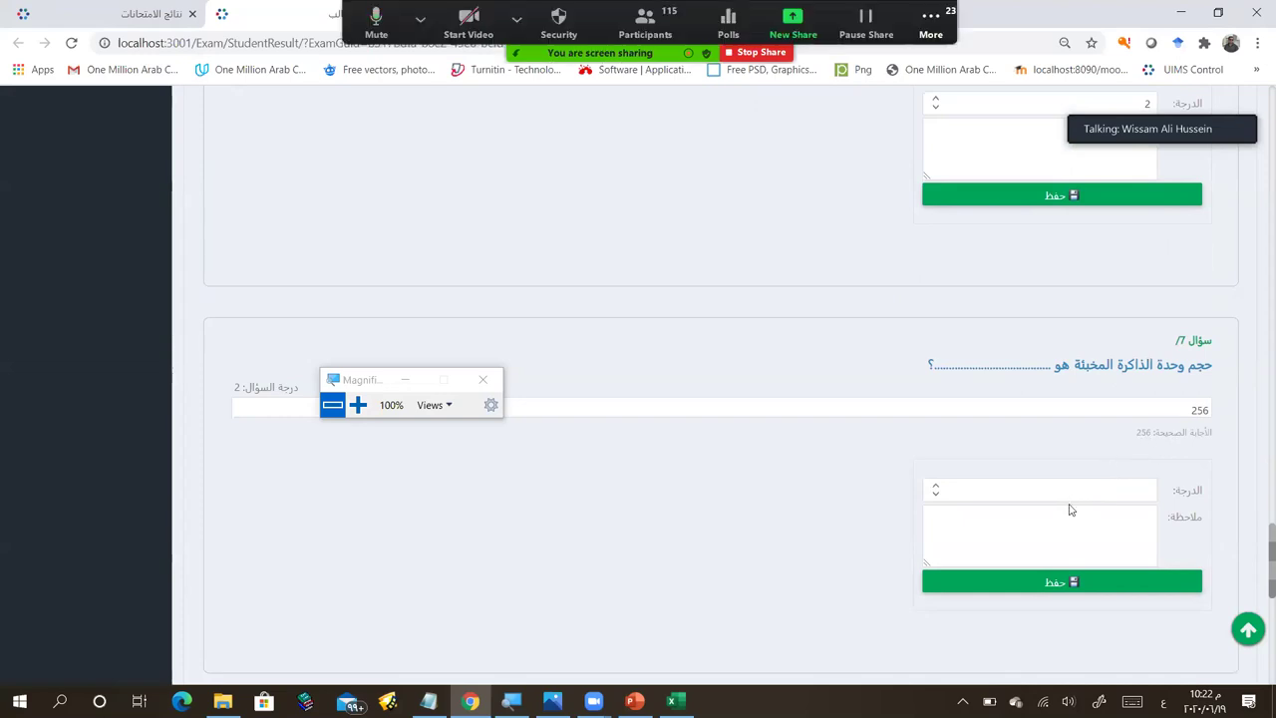
{"action": "key", "text": "Tab"}
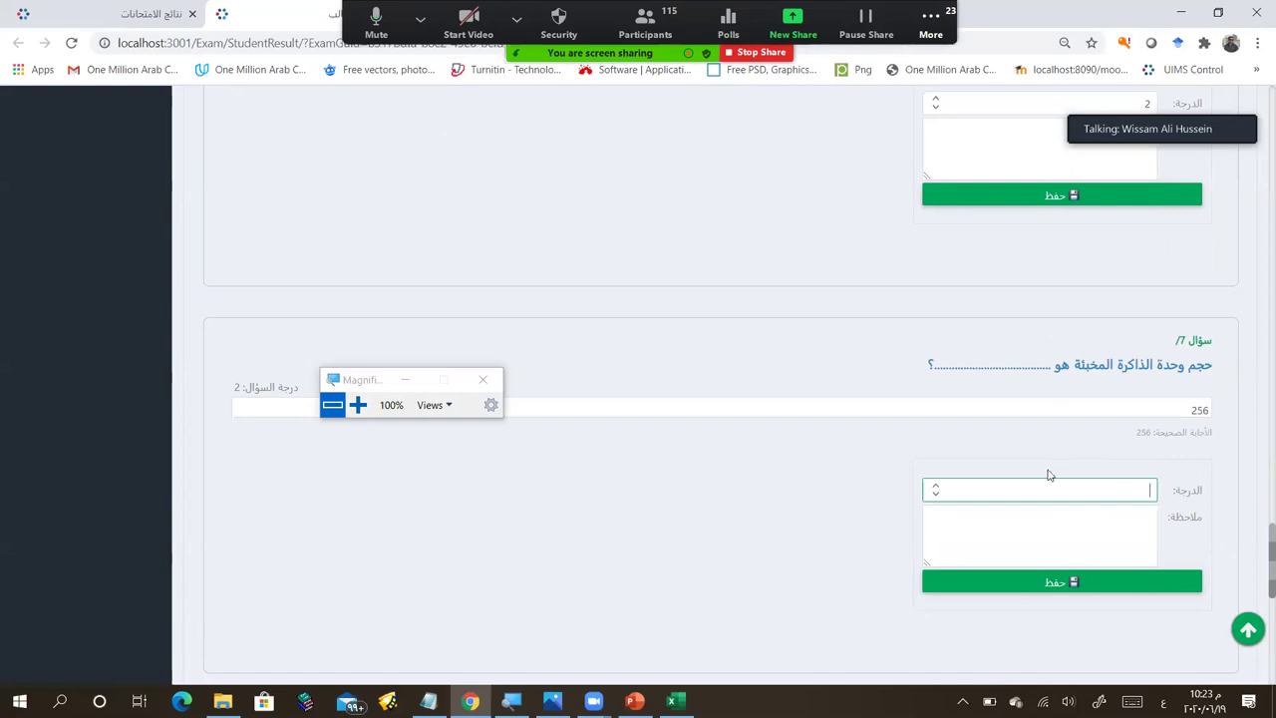
{"action": "type", "text": "2"}
{"action": "left_click", "coordinate": [1057, 584]}
{"action": "left_click", "coordinate": [717, 137]}
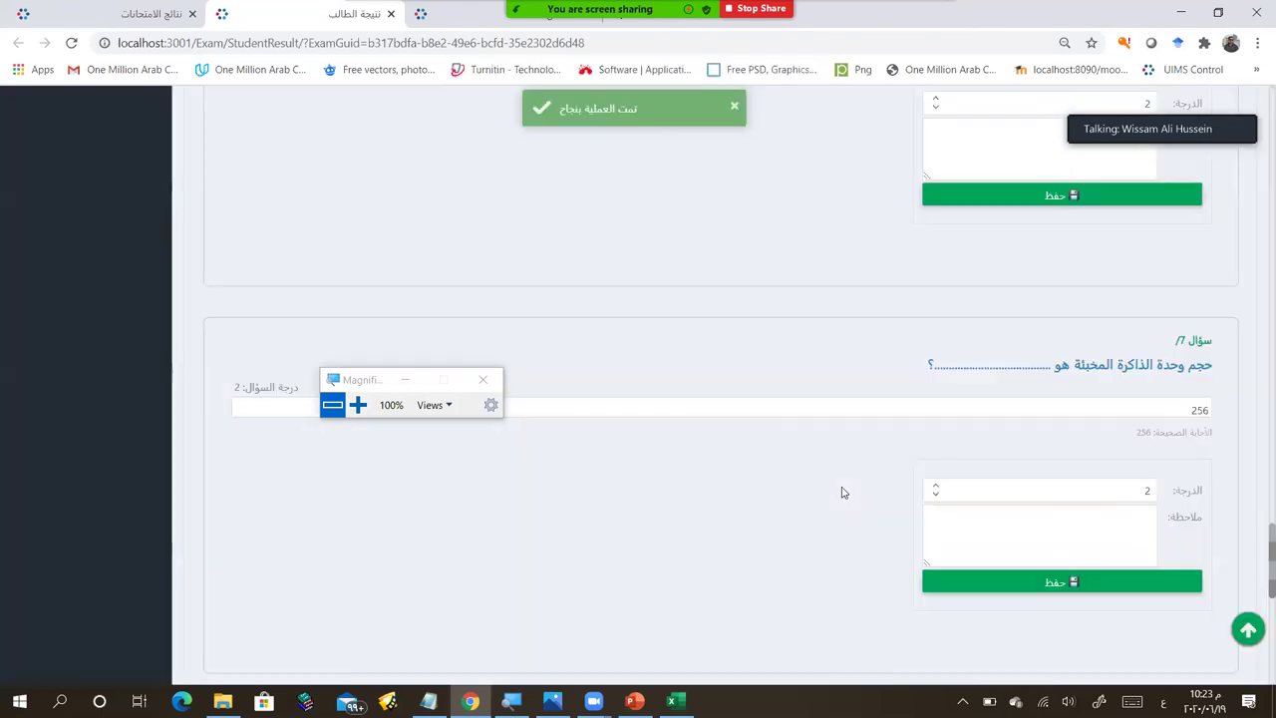
Step: Try to open the attachment submitted for question 8, the report on printers, and return to the student's result
{"action": "scroll", "coordinate": [841, 493], "scroll_direction": "down", "scroll_amount": 2}
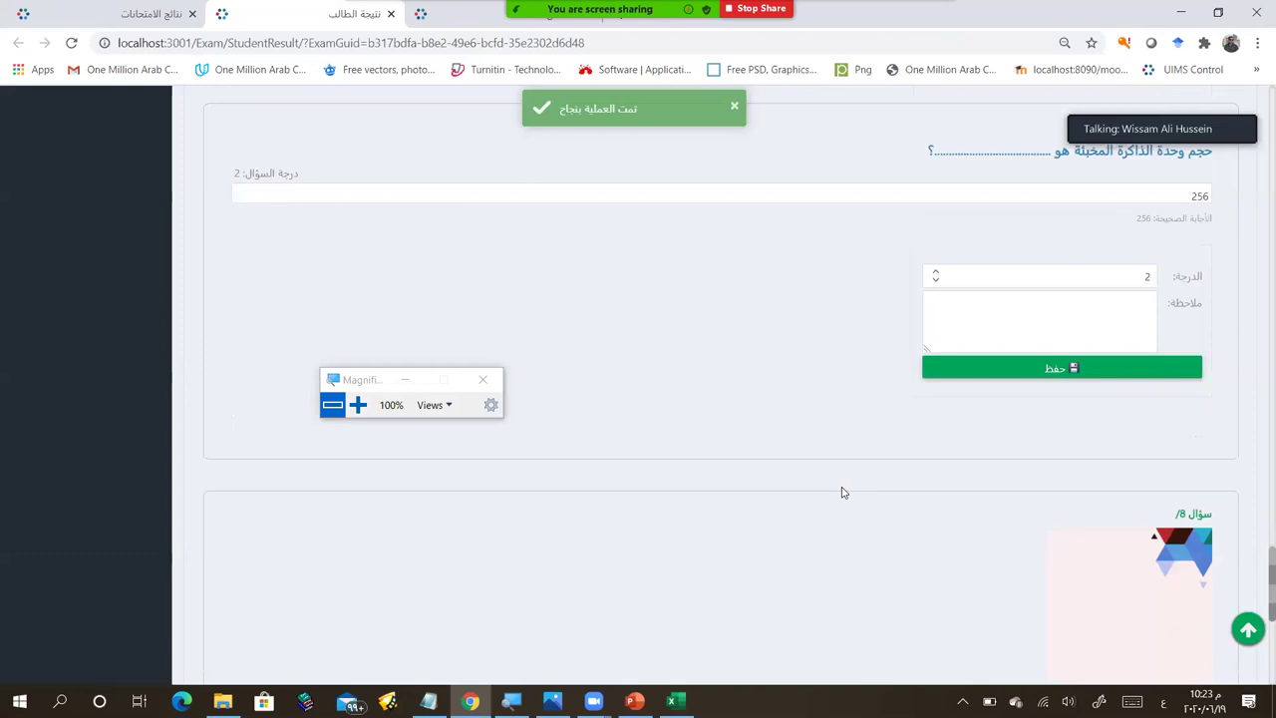
{"action": "scroll", "coordinate": [841, 492], "scroll_direction": "down", "scroll_amount": 3}
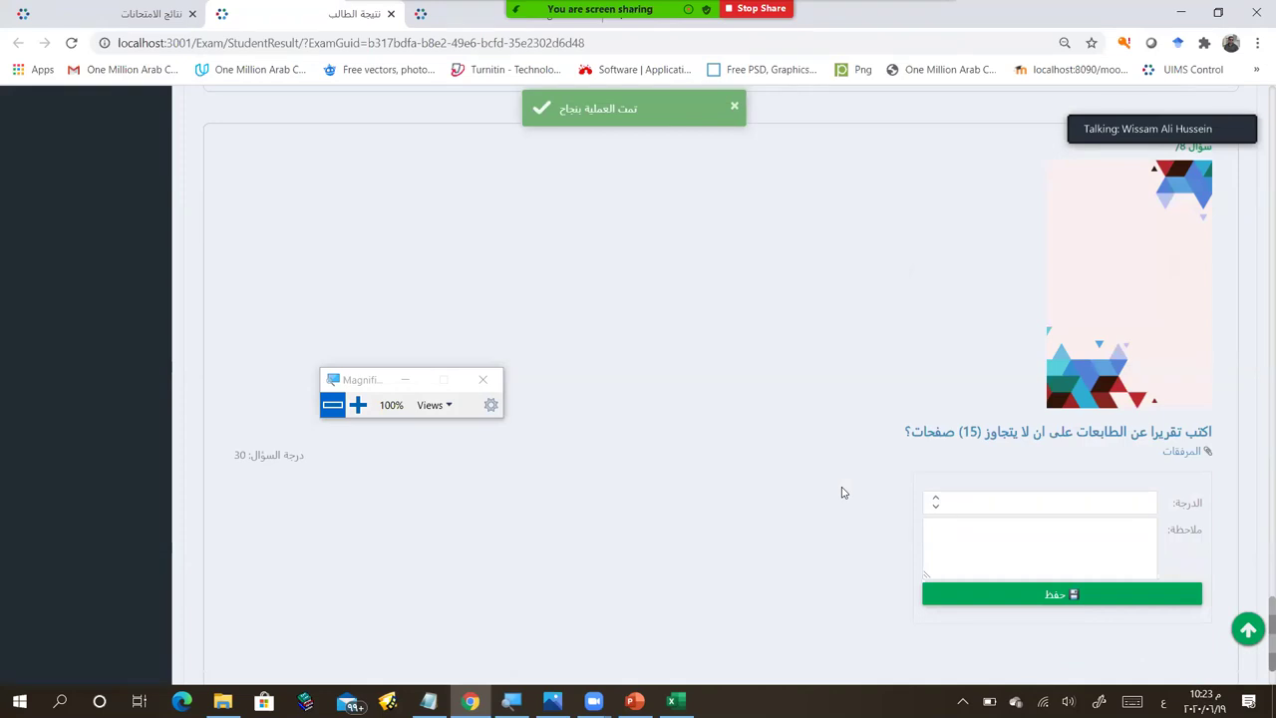
{"action": "scroll", "coordinate": [841, 492], "scroll_direction": "down", "scroll_amount": 1}
{"action": "left_click", "coordinate": [1171, 344]}
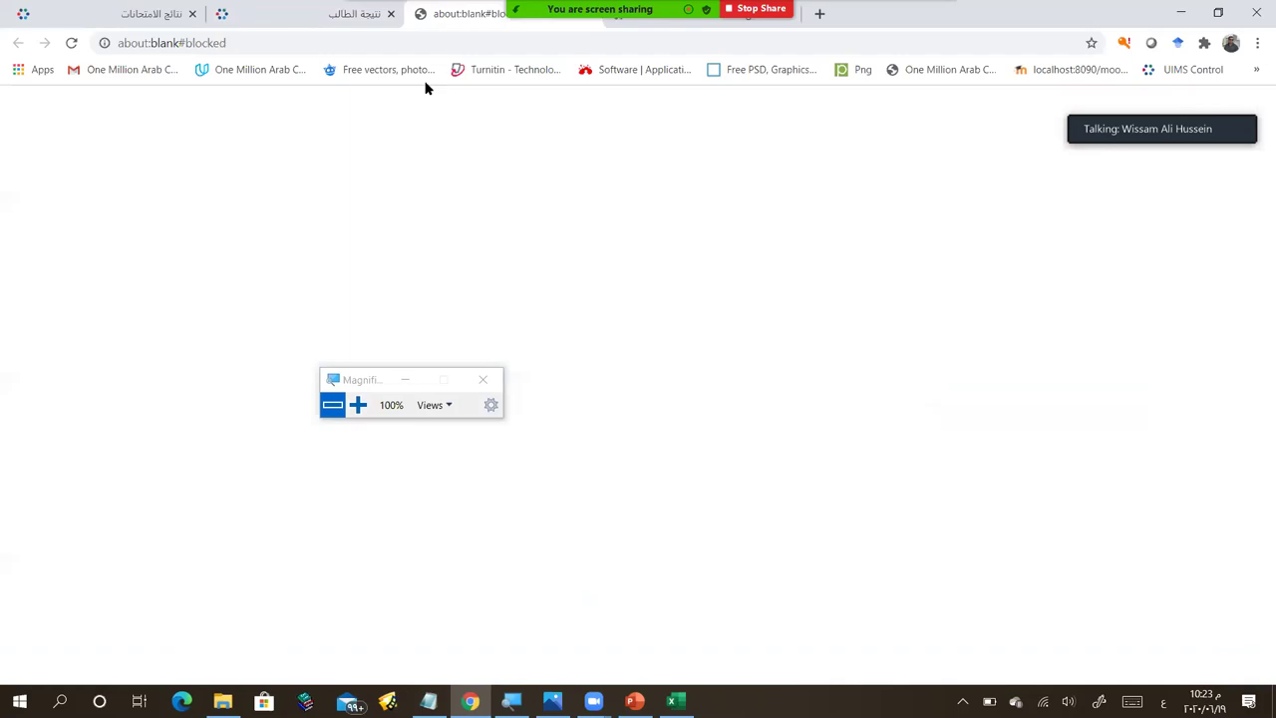
{"action": "key", "text": "ctrl+shift+Tab"}
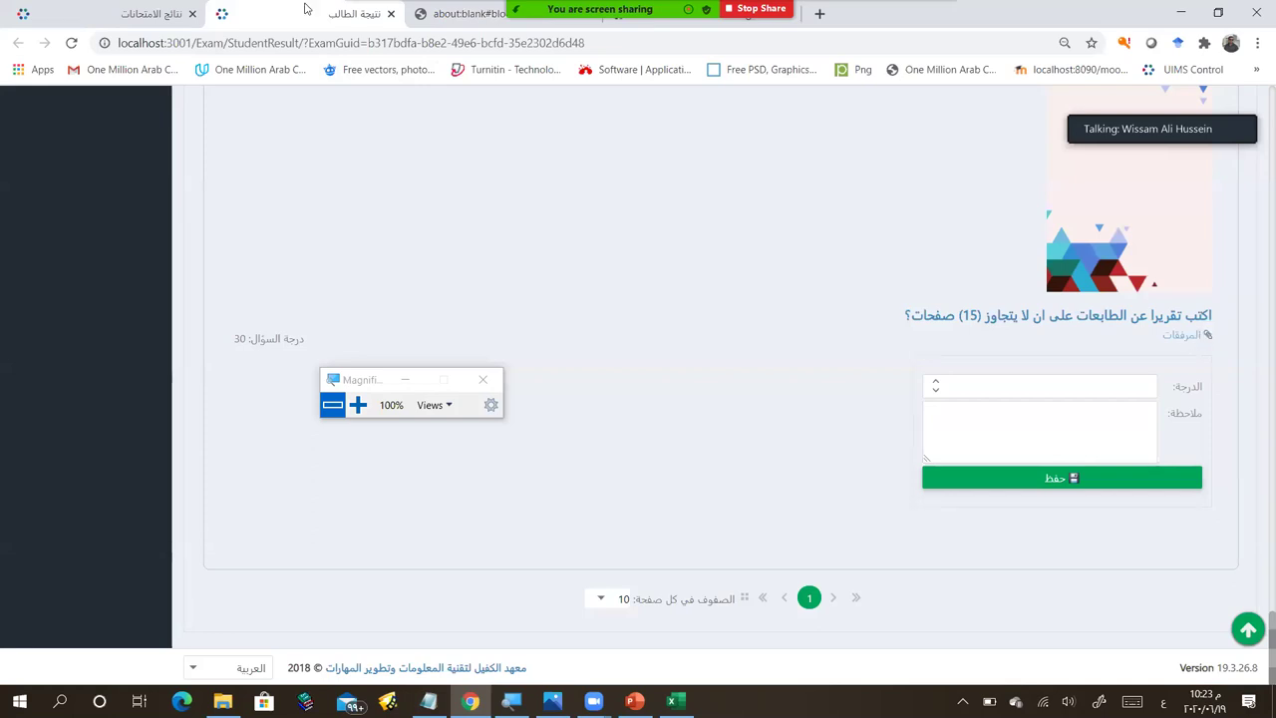
{"action": "key", "text": "ctrl+Tab"}
Step: Give the printer report in question 8 a grade of 20 and save it
{"action": "mouse_move", "coordinate": [334, 10]}
{"action": "type", "text": "20"}
{"action": "key", "text": "Return"}
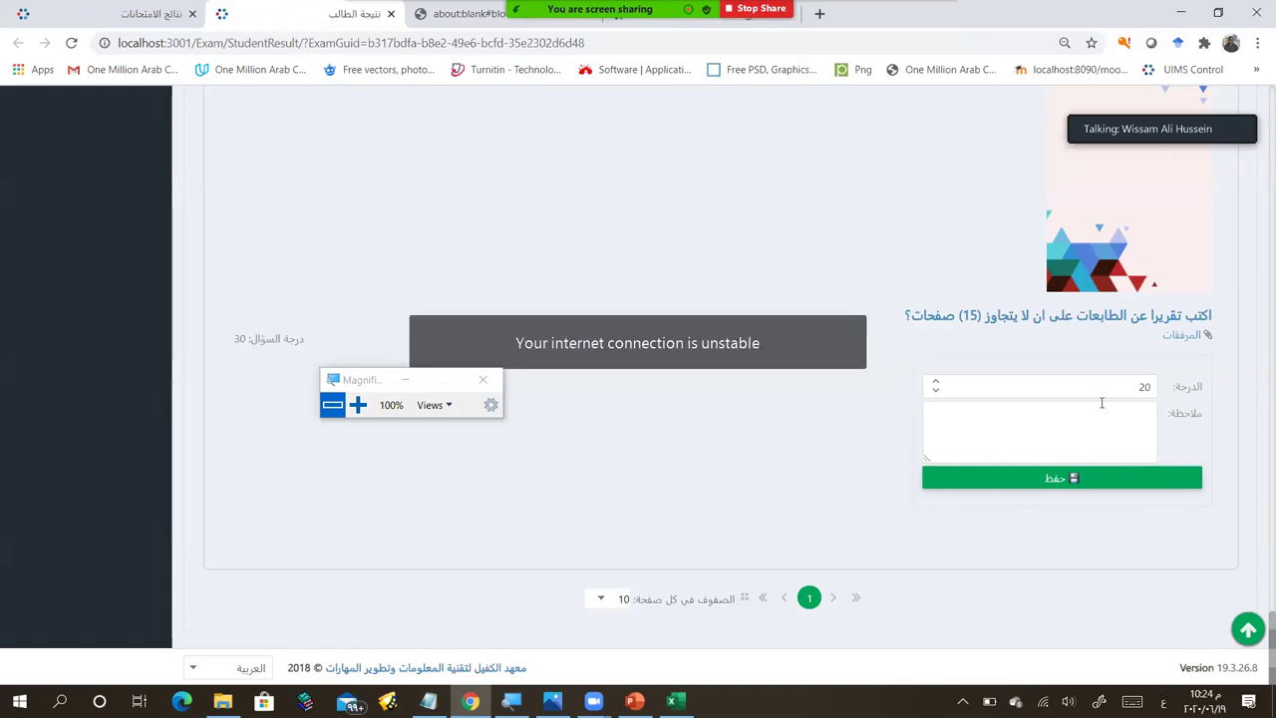
Step: Review the graded answers from question 8 back up to question 1 and the exam details
{"action": "scroll", "coordinate": [1102, 406], "scroll_direction": "up", "scroll_amount": 5}
{"action": "scroll", "coordinate": [1101, 407], "scroll_direction": "up", "scroll_amount": 3}
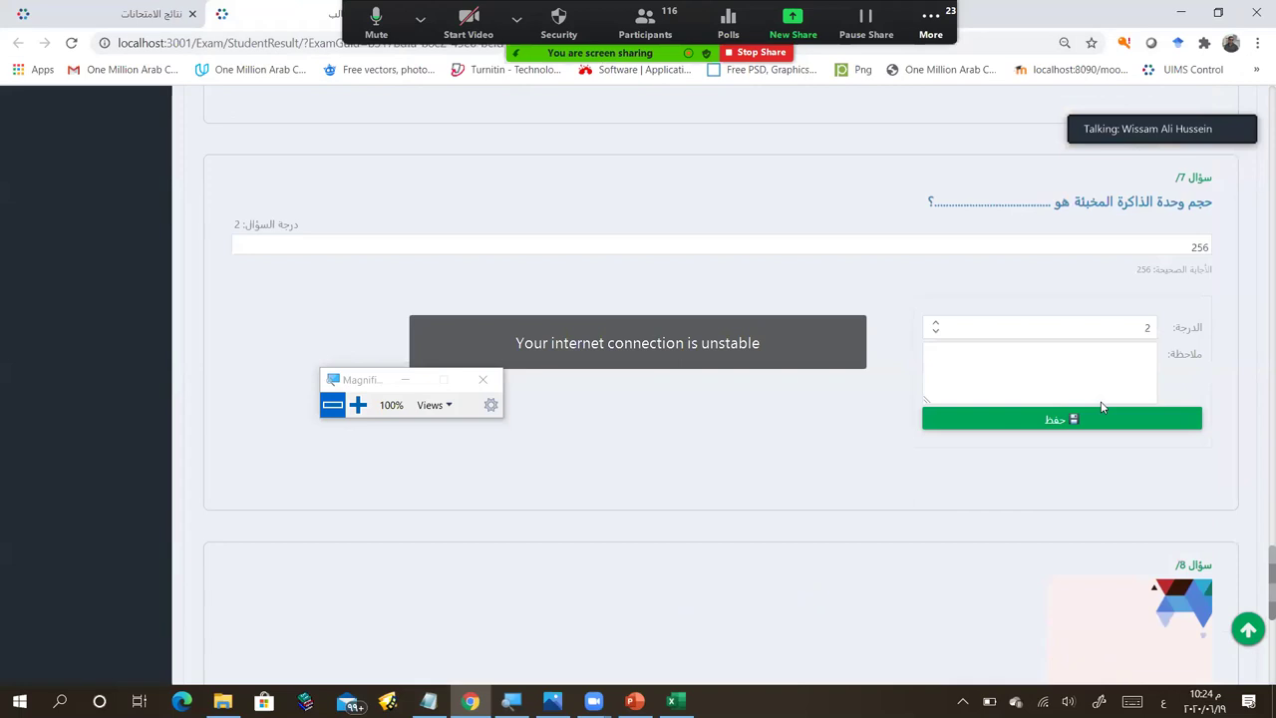
{"action": "scroll", "coordinate": [1101, 407], "scroll_direction": "up", "scroll_amount": 3}
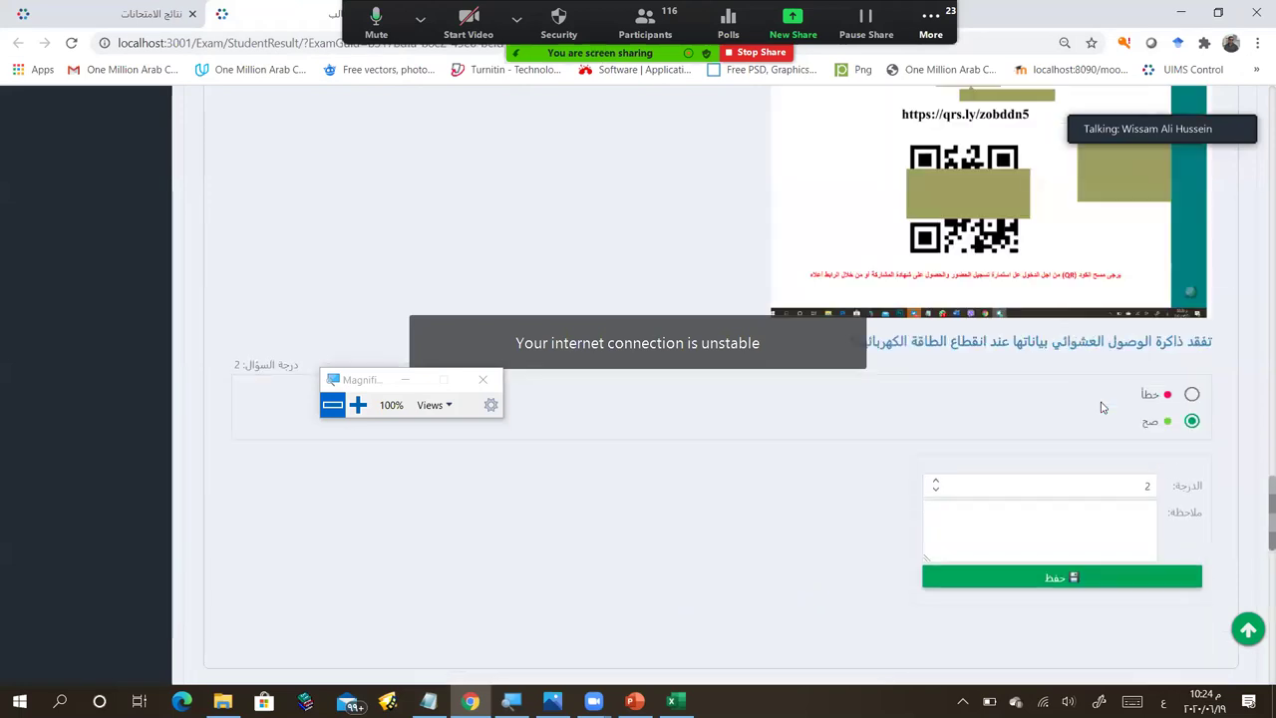
{"action": "scroll", "coordinate": [1102, 406], "scroll_direction": "up", "scroll_amount": 10}
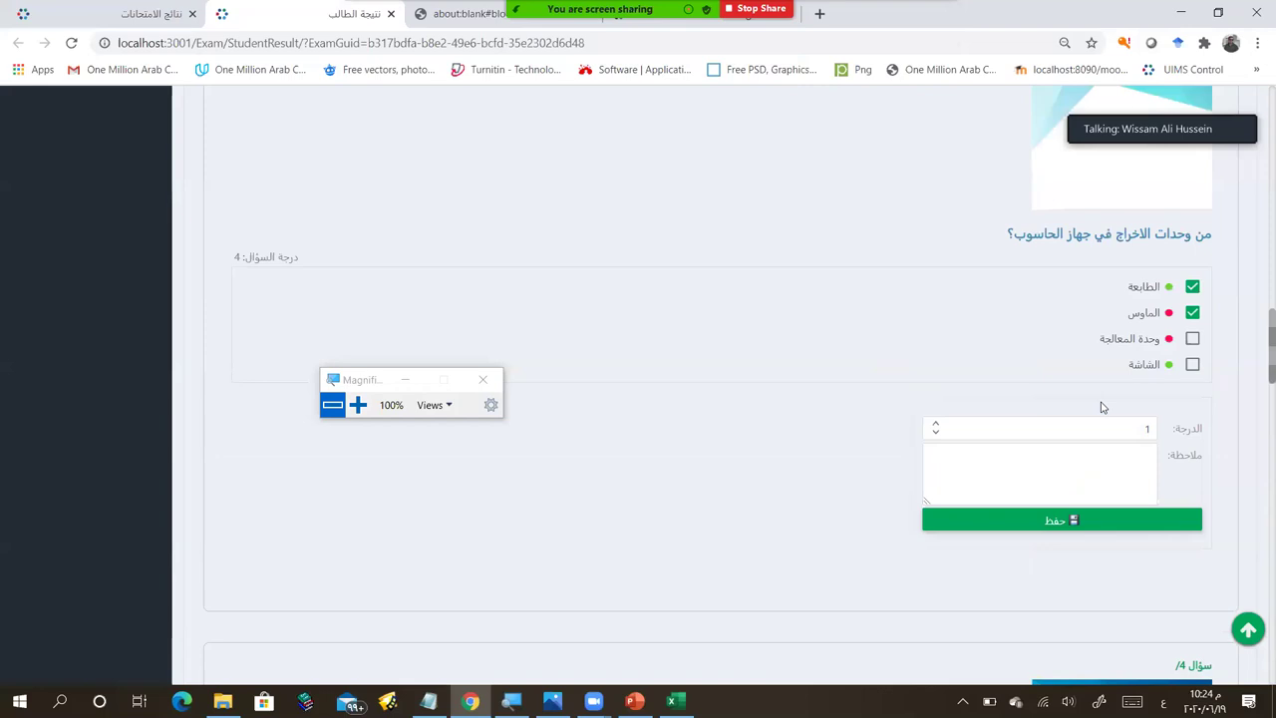
{"action": "scroll", "coordinate": [1102, 406], "scroll_direction": "up", "scroll_amount": 3}
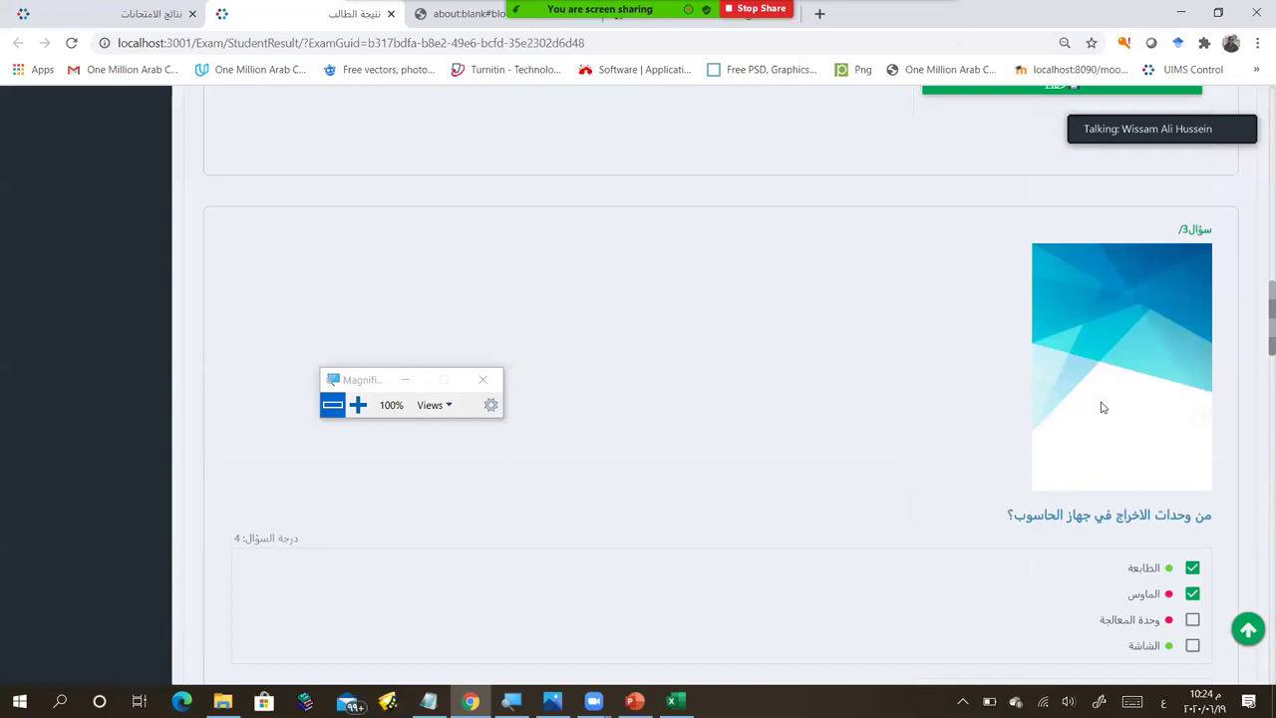
{"action": "scroll", "coordinate": [1056, 503], "scroll_direction": "up", "scroll_amount": 10}
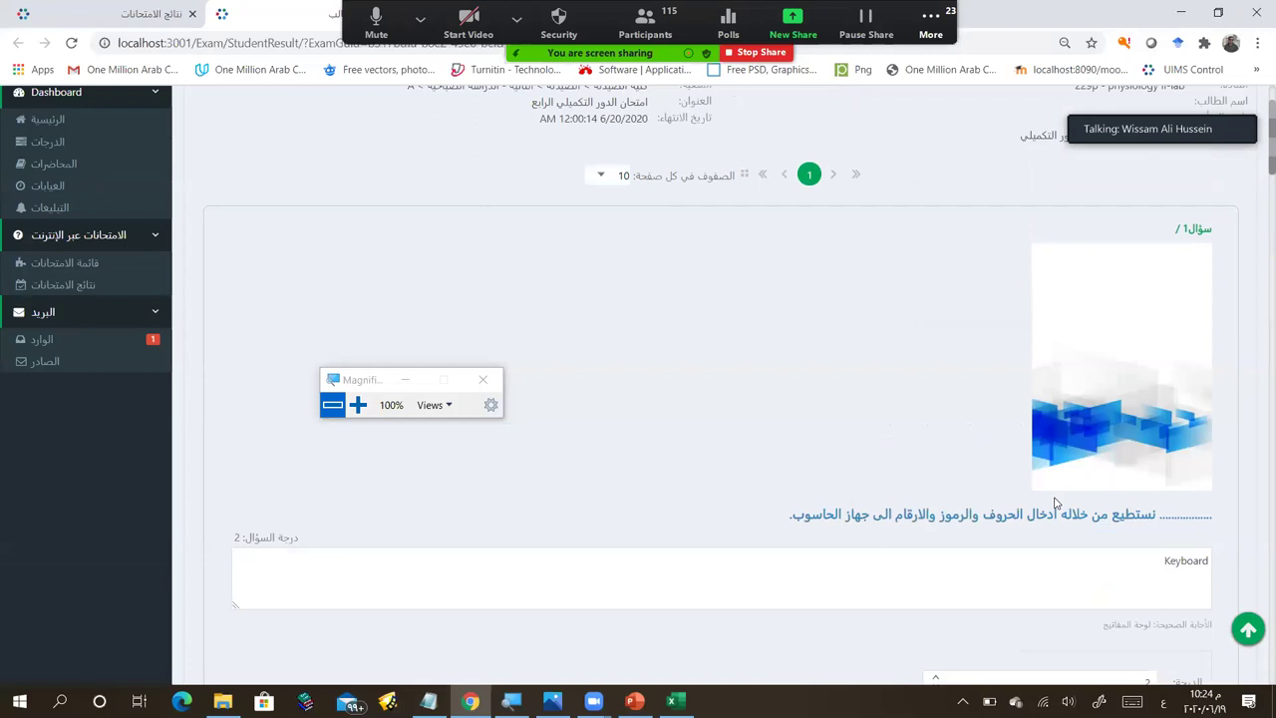
Step: Check the student's total grade in the students list, reload the page and reopen the student's result
{"action": "scroll", "coordinate": [1057, 503], "scroll_direction": "up", "scroll_amount": 2}
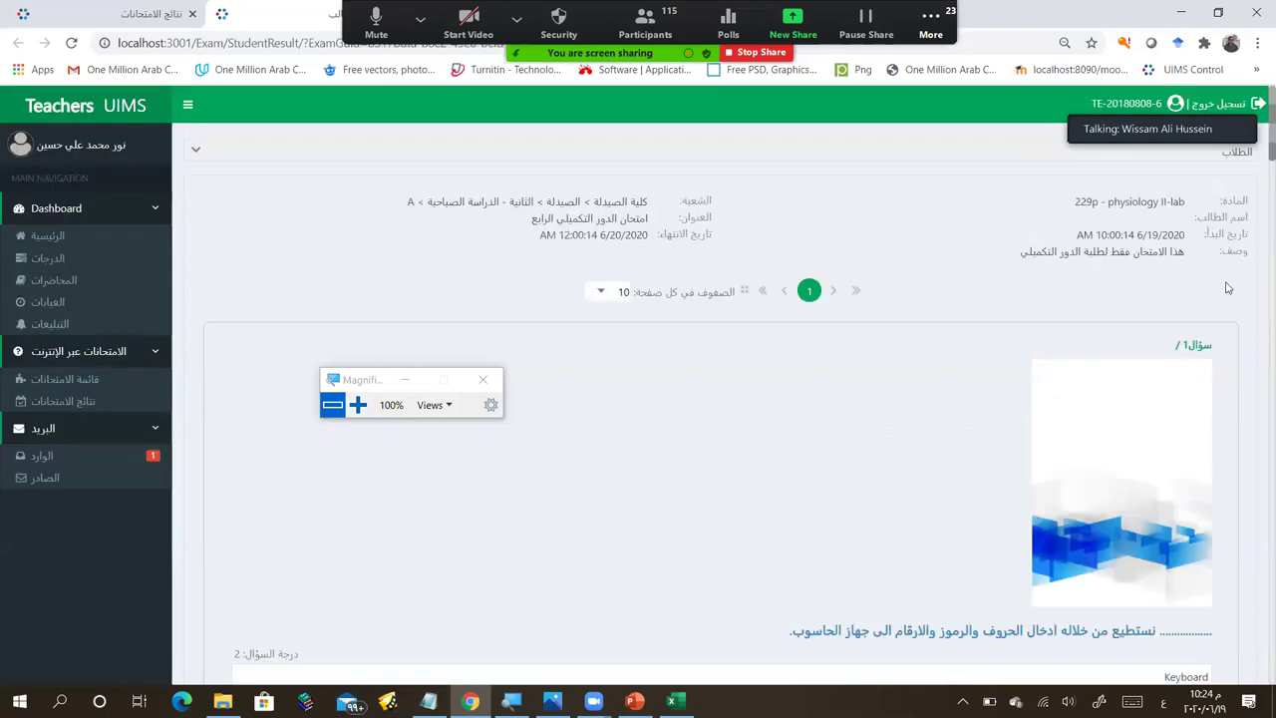
{"action": "left_click", "coordinate": [213, 148]}
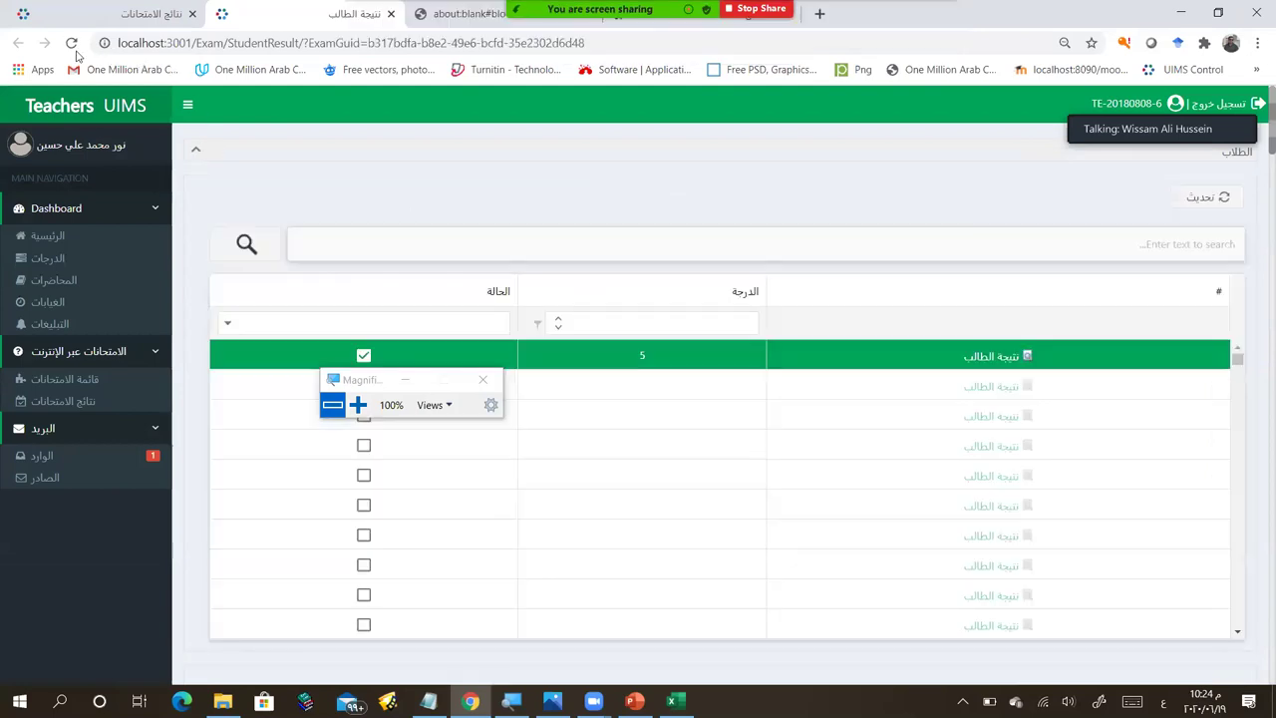
{"action": "key", "text": "F5"}
{"action": "left_click", "coordinate": [1097, 604]}
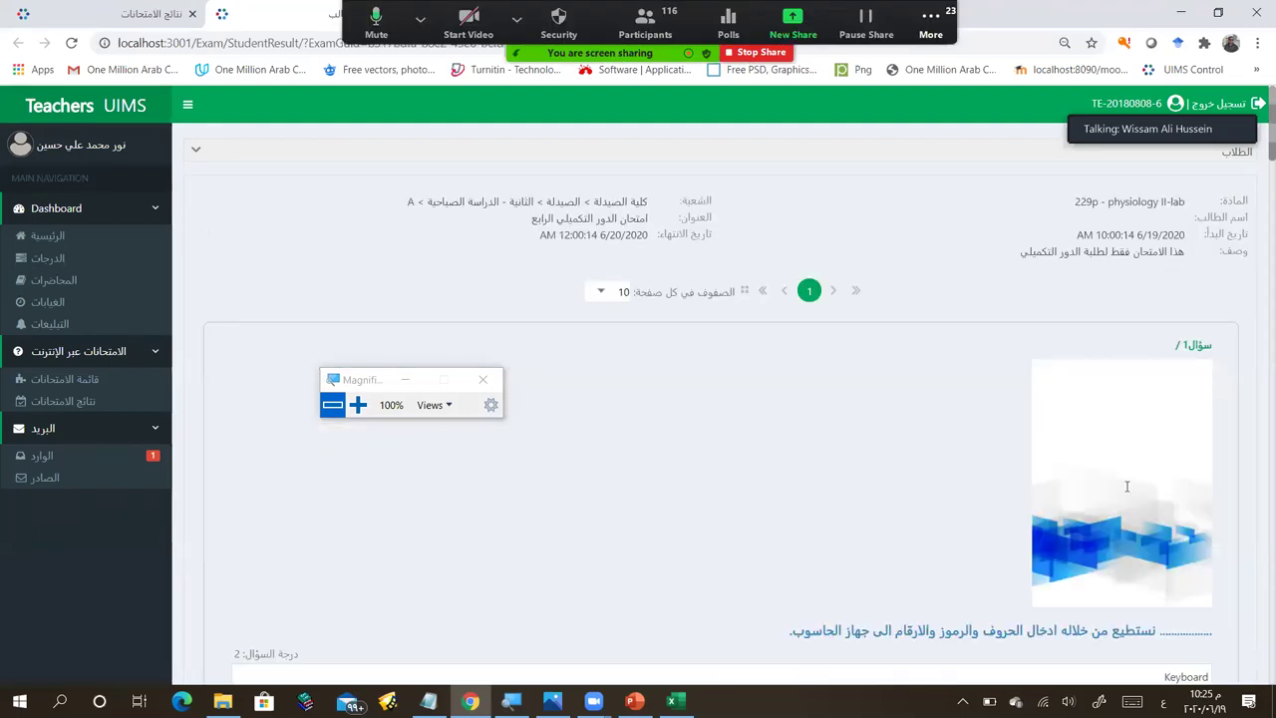
Step: Change the grade of the Keyboard answer in question 1 to 1 and save it
{"action": "scroll", "coordinate": [1126, 486], "scroll_direction": "down", "scroll_amount": 3}
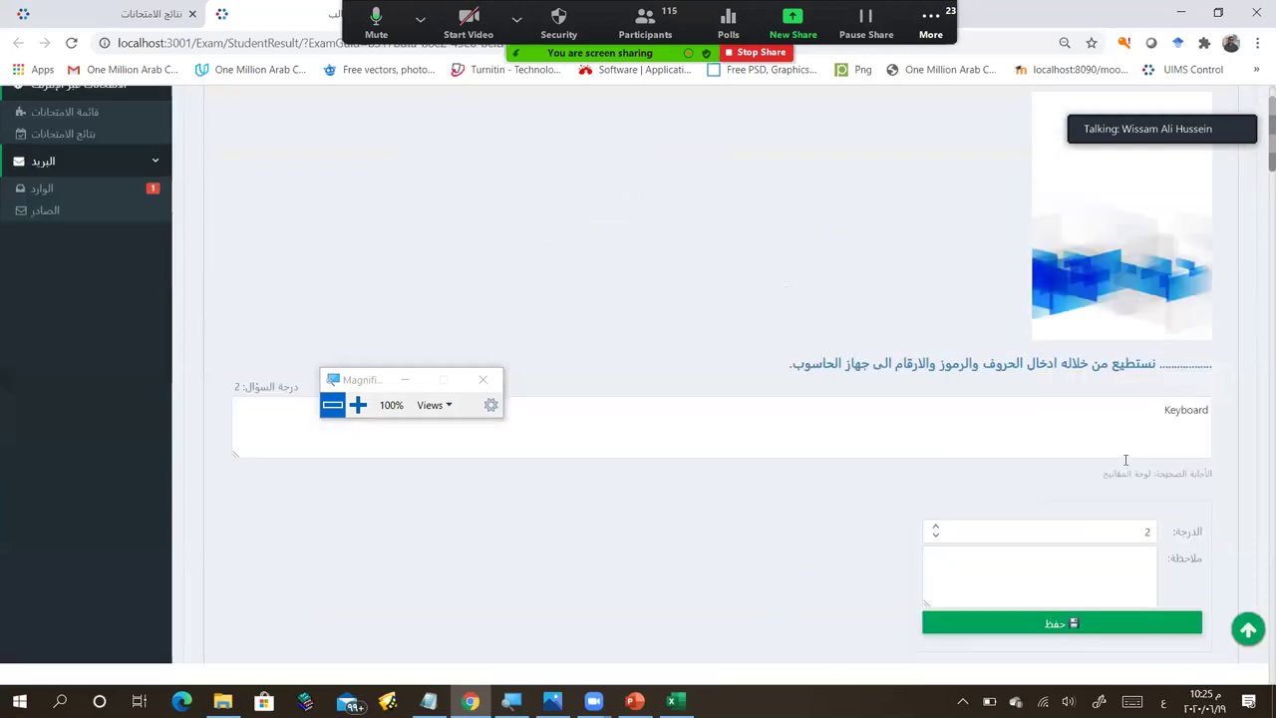
{"action": "scroll", "coordinate": [1125, 460], "scroll_direction": "down", "scroll_amount": 1}
{"action": "double_click", "coordinate": [1152, 465]}
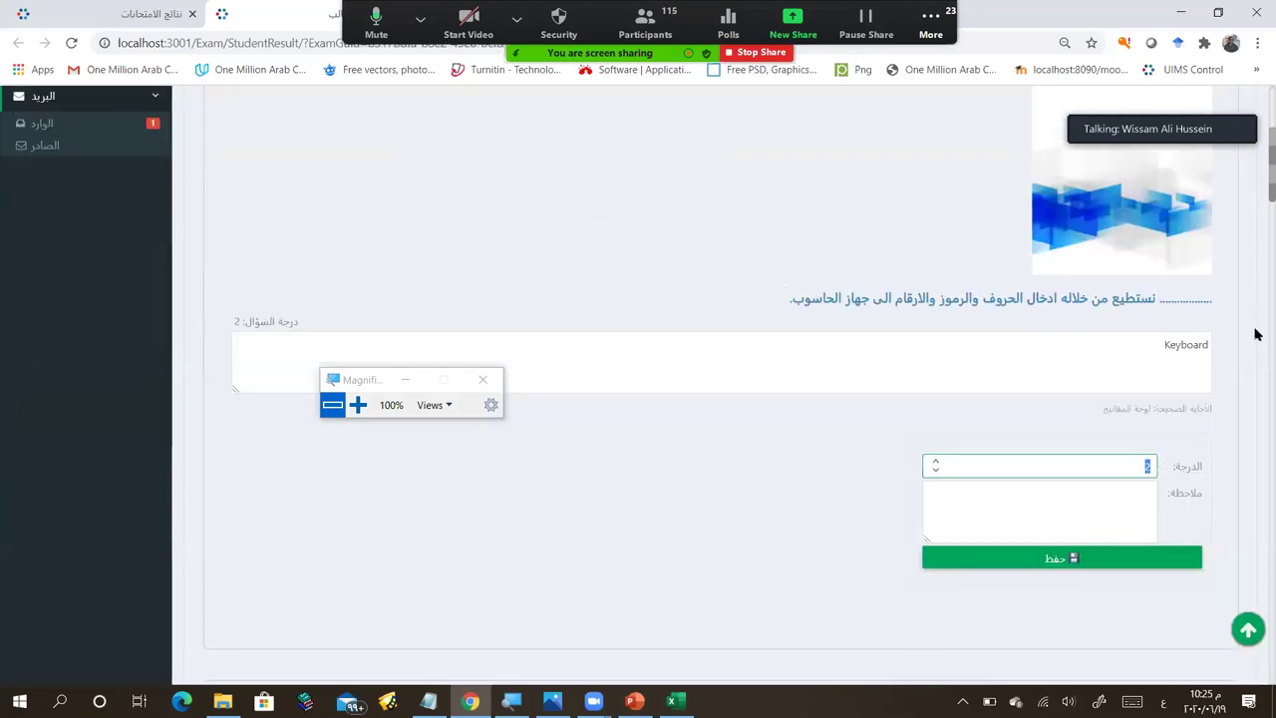
{"action": "type", "text": "1"}
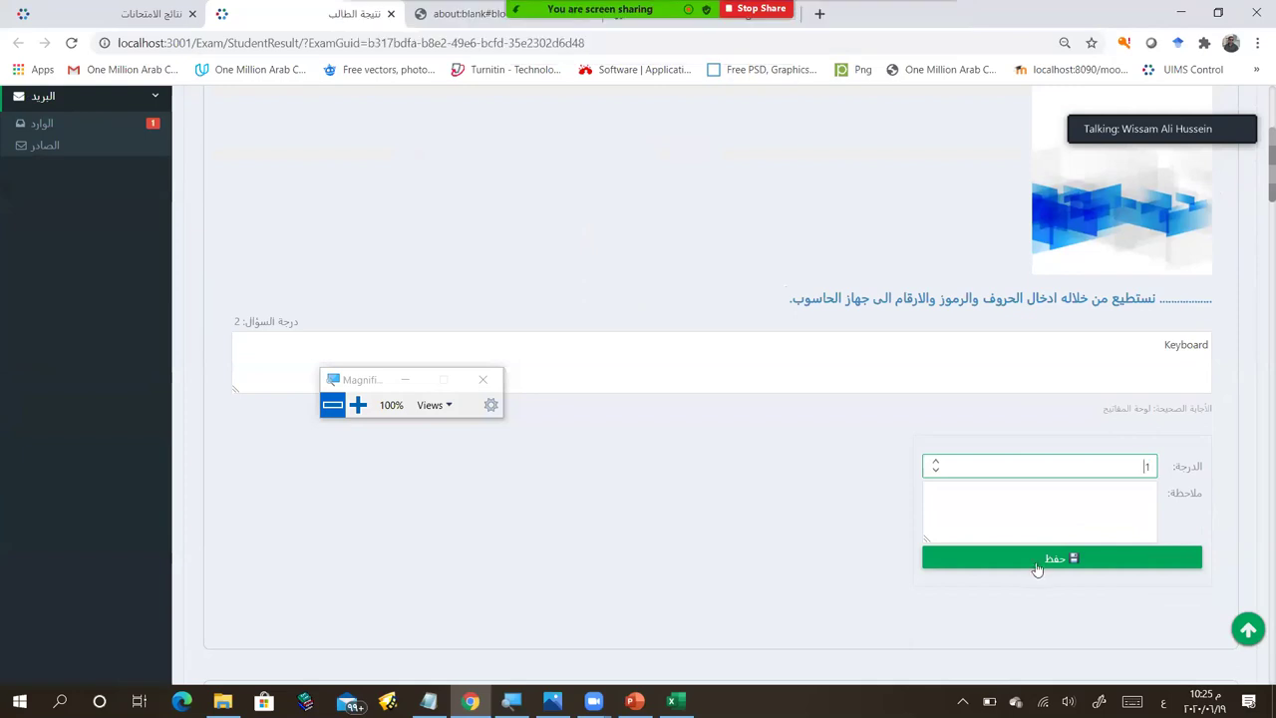
{"action": "left_click", "coordinate": [1045, 564]}
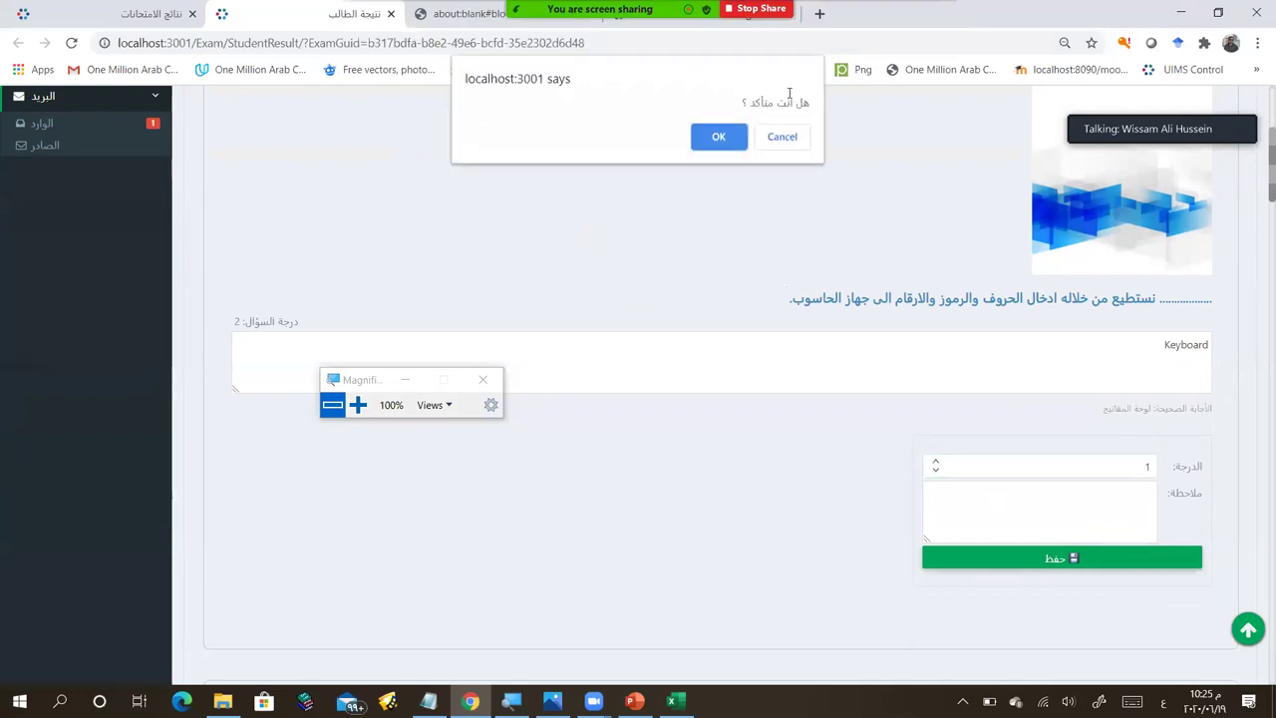
{"action": "left_click", "coordinate": [722, 135]}
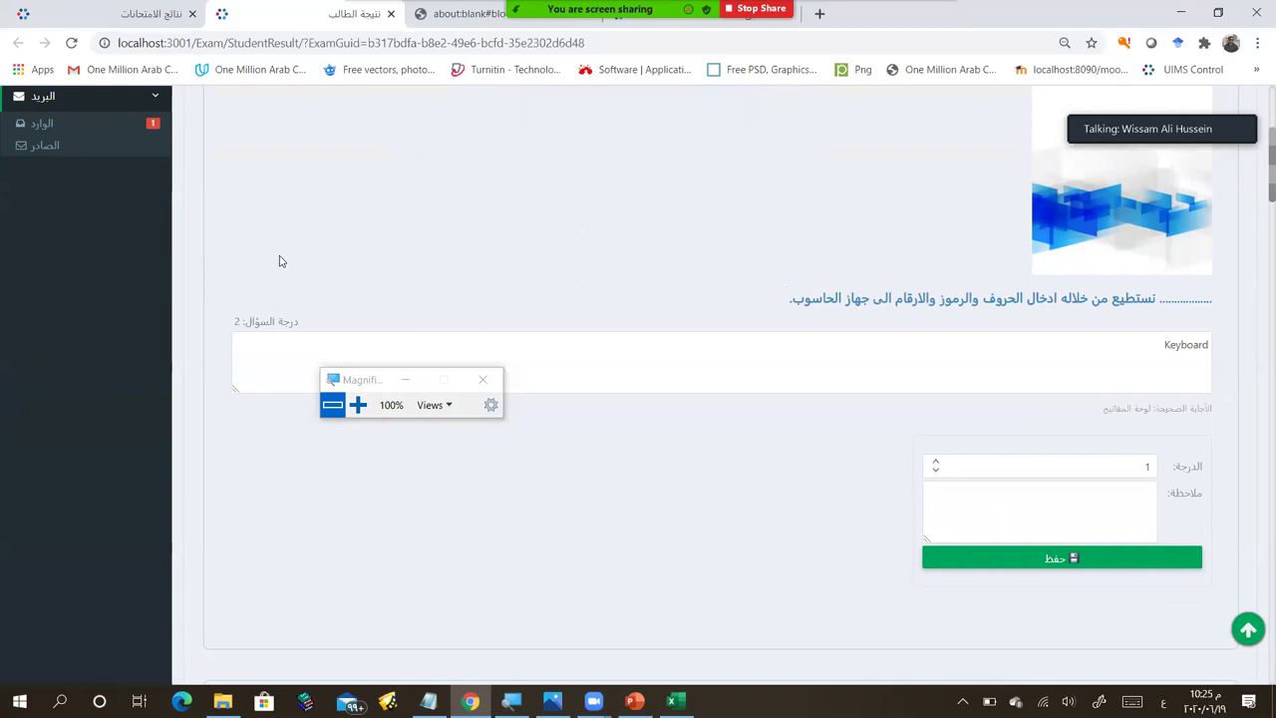
Step: Return to the exam details above question 1 and reload the student's result page
{"action": "scroll", "coordinate": [280, 262], "scroll_direction": "up", "scroll_amount": 2}
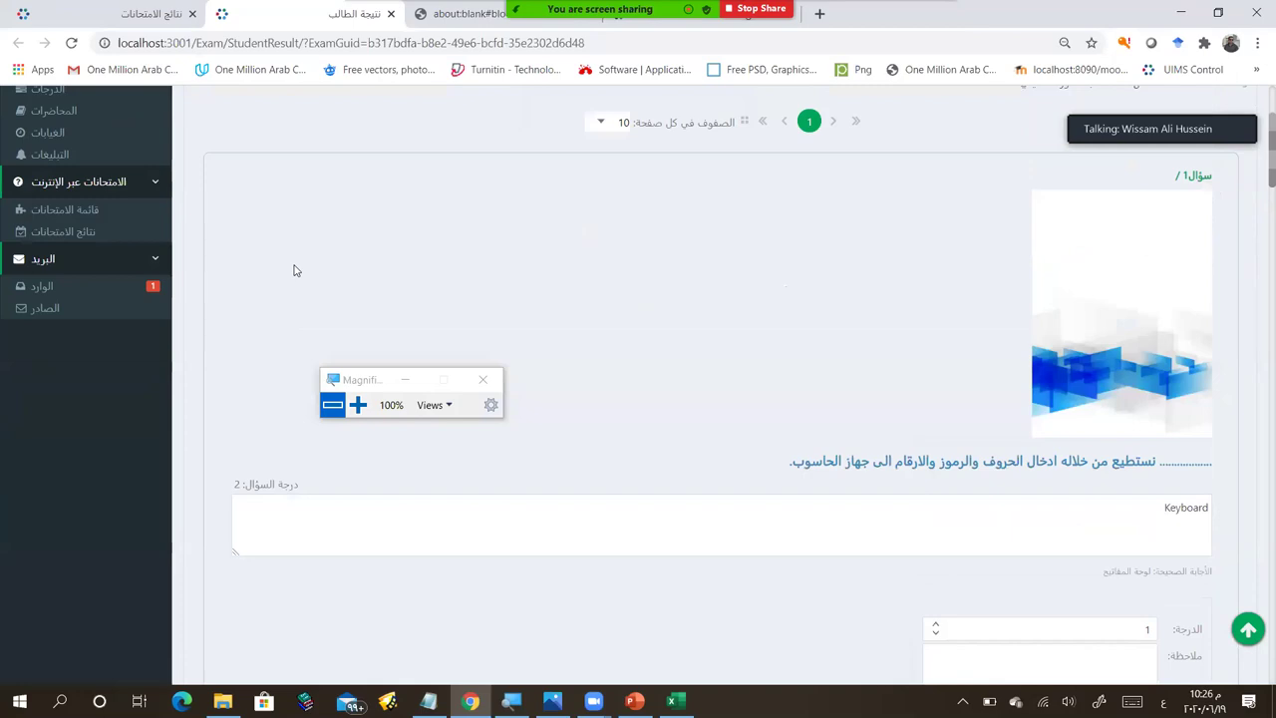
{"action": "scroll", "coordinate": [294, 270], "scroll_direction": "up", "scroll_amount": 2}
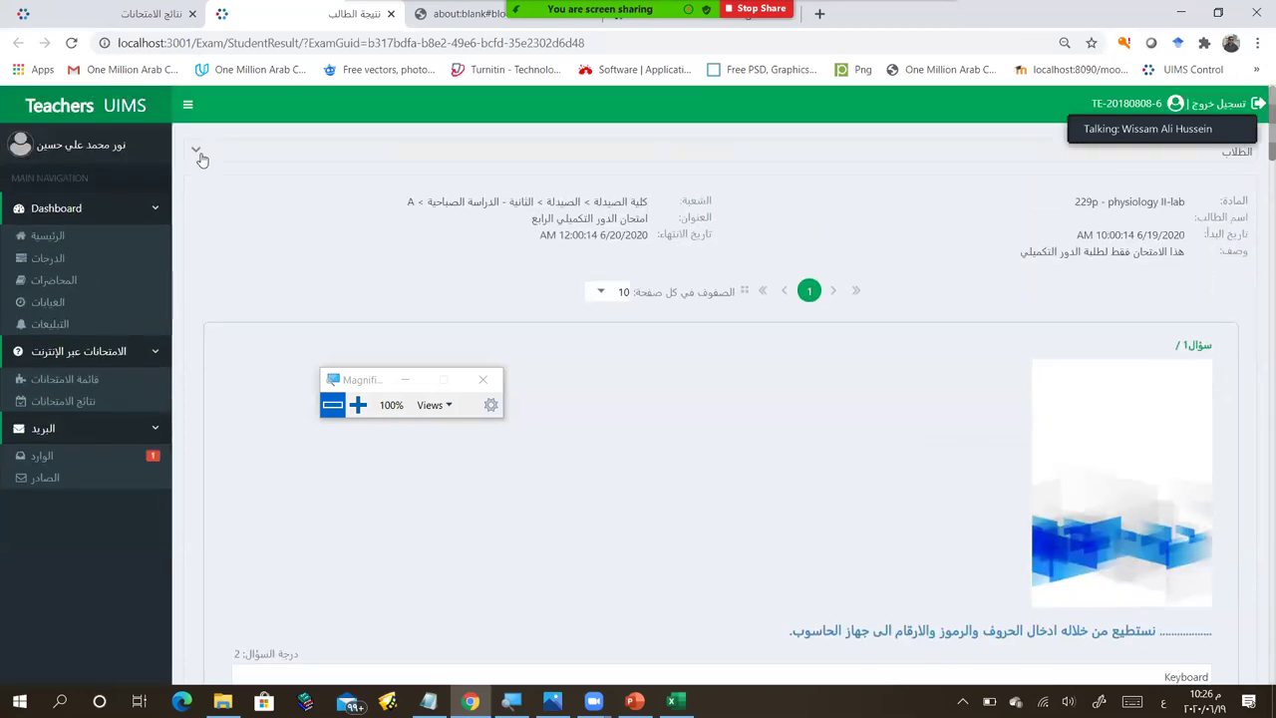
{"action": "left_click", "coordinate": [72, 44]}
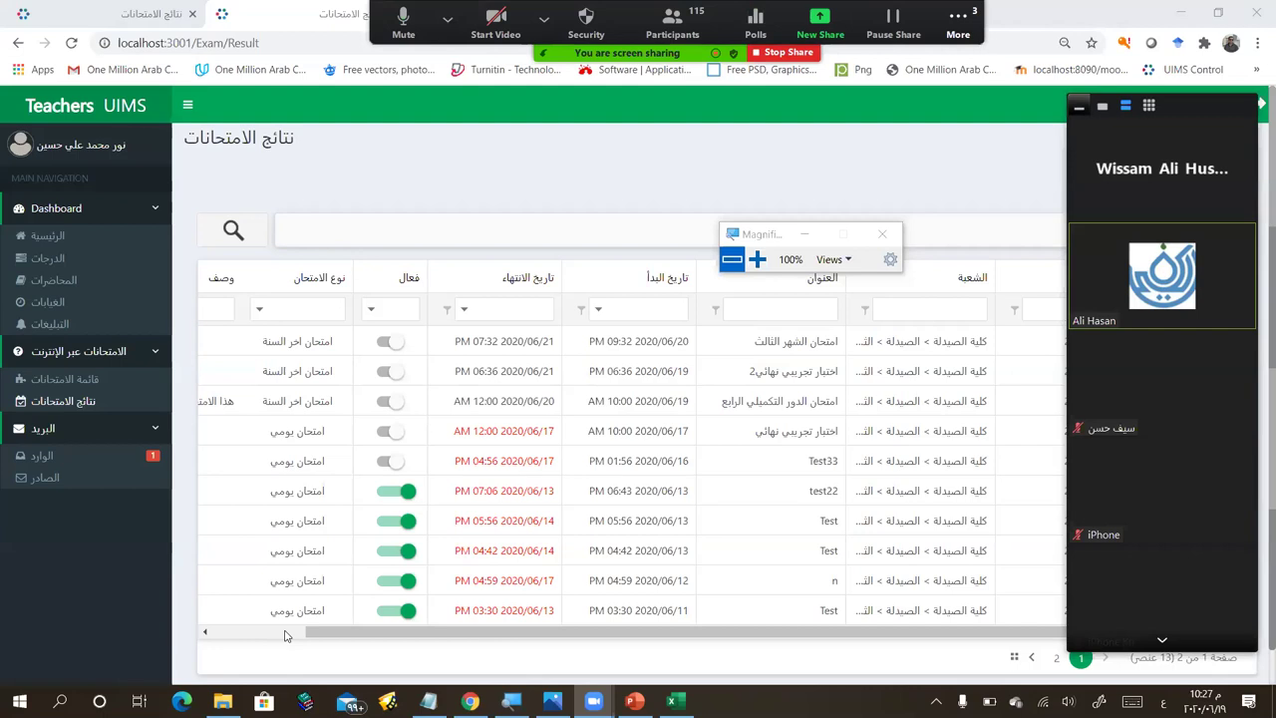
Step: Look across the columns of the exam results table and open the exam list
{"action": "scroll", "coordinate": [507, 643], "scroll_direction": "left", "scroll_amount": 1}
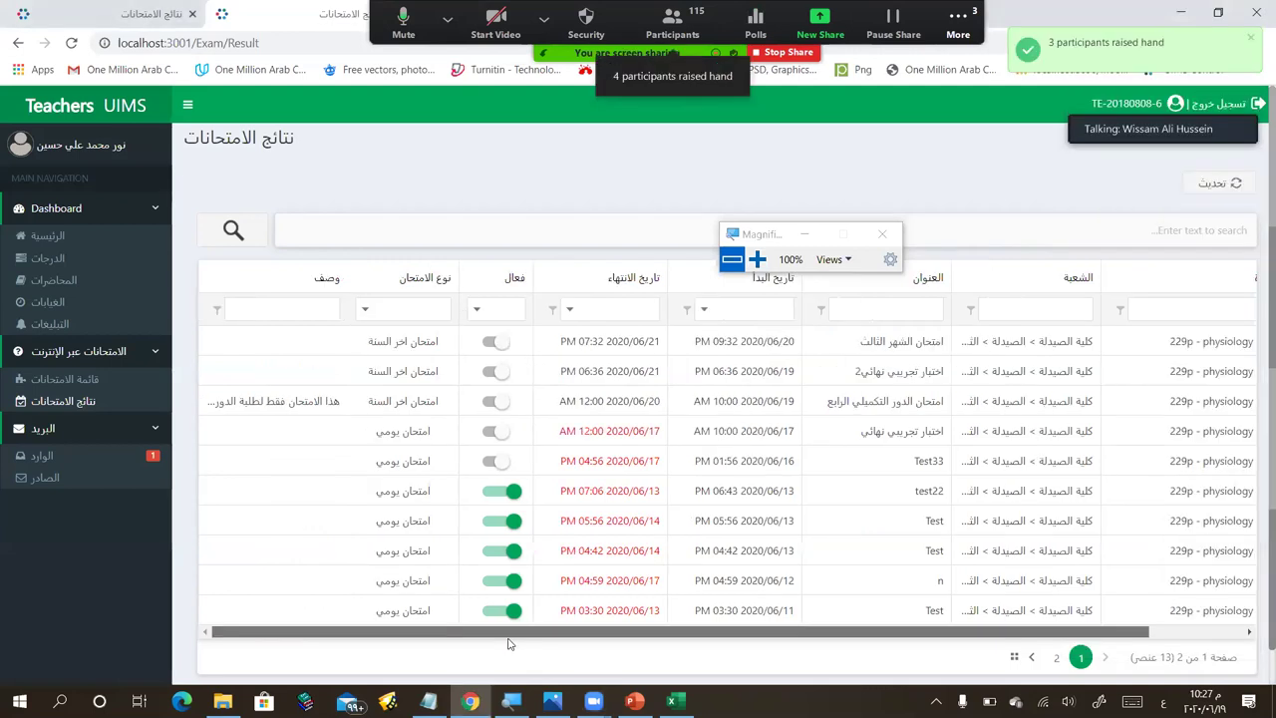
{"action": "scroll", "coordinate": [425, 285], "scroll_direction": "right", "scroll_amount": 1}
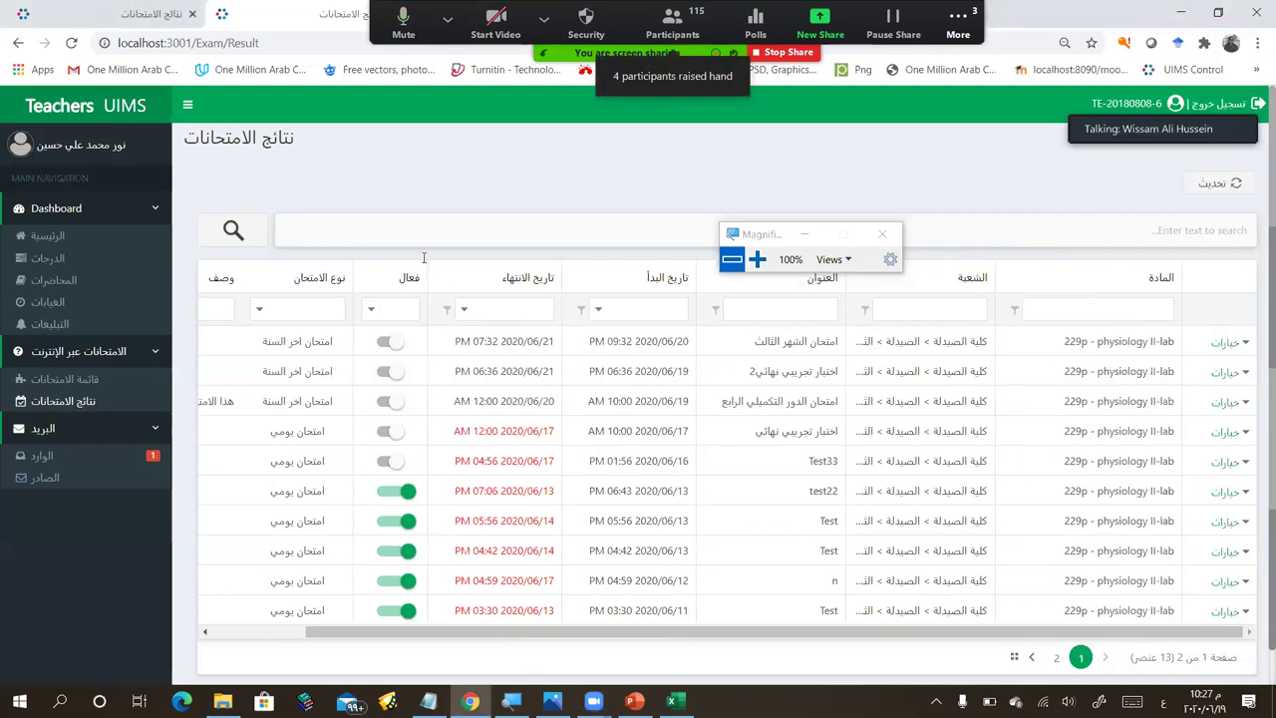
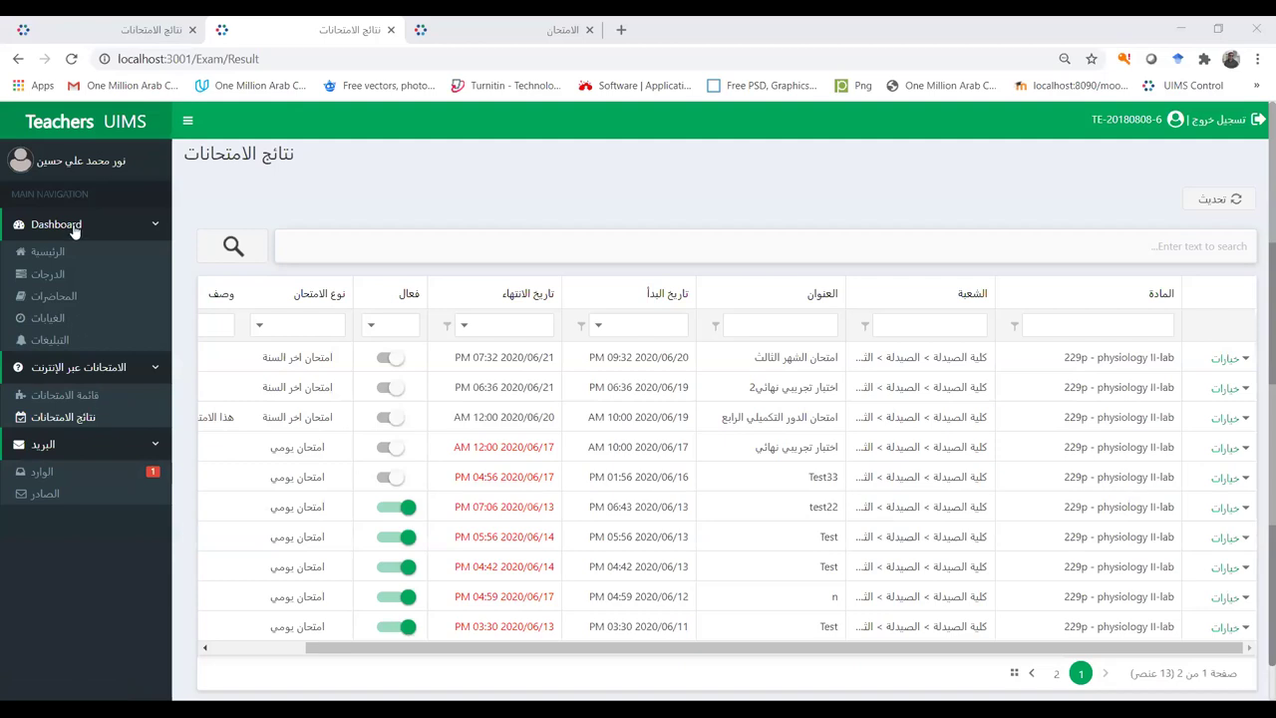
{"action": "left_click", "coordinate": [80, 397]}
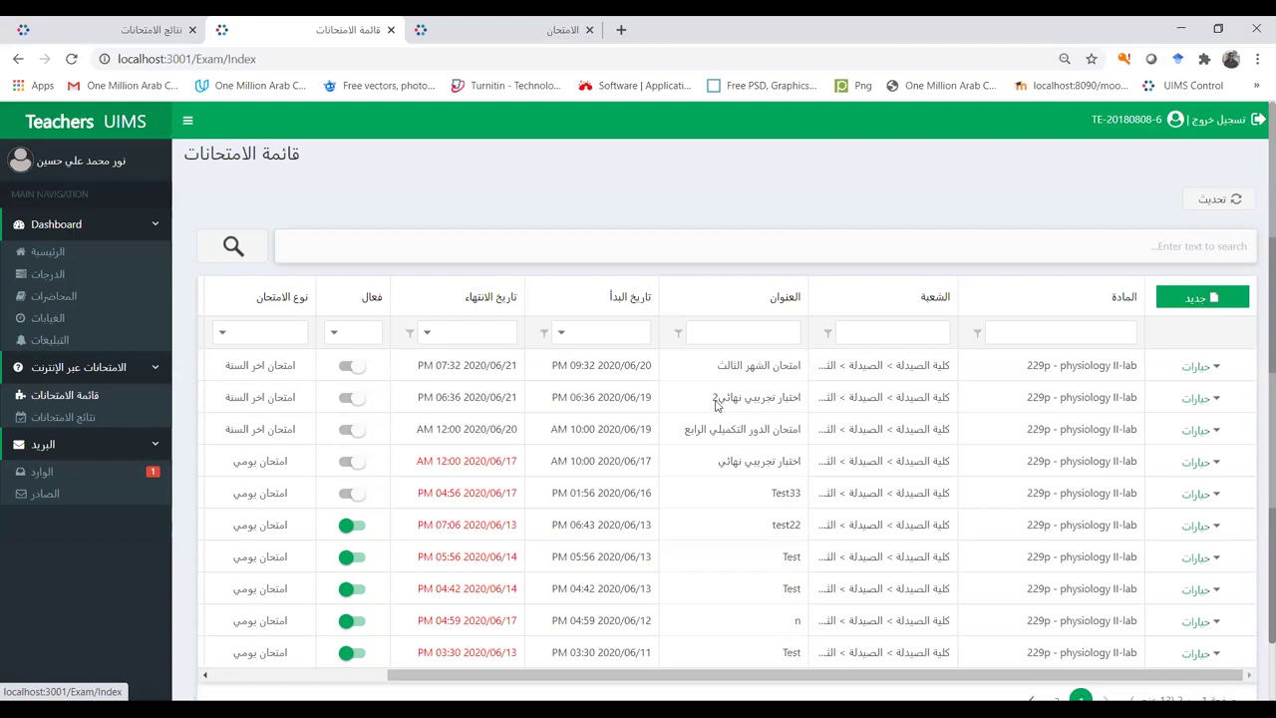
{"action": "key", "text": "Tab"}
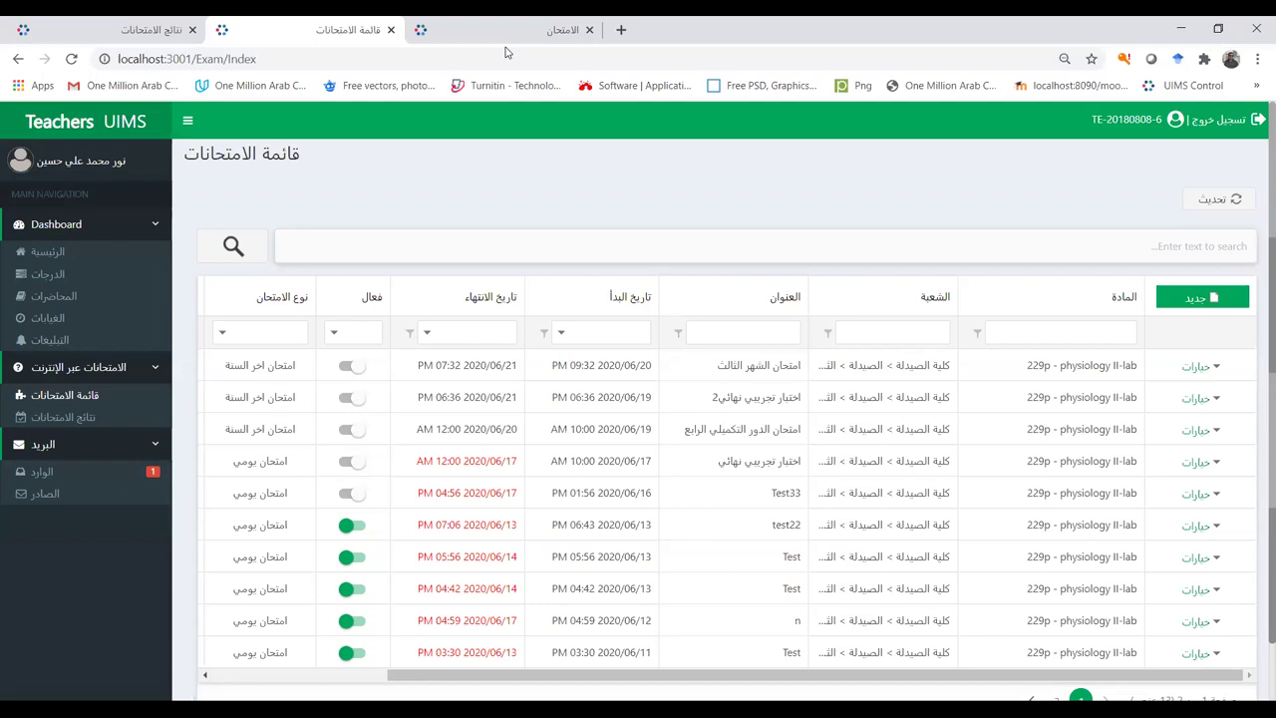
{"action": "left_click", "coordinate": [90, 365]}
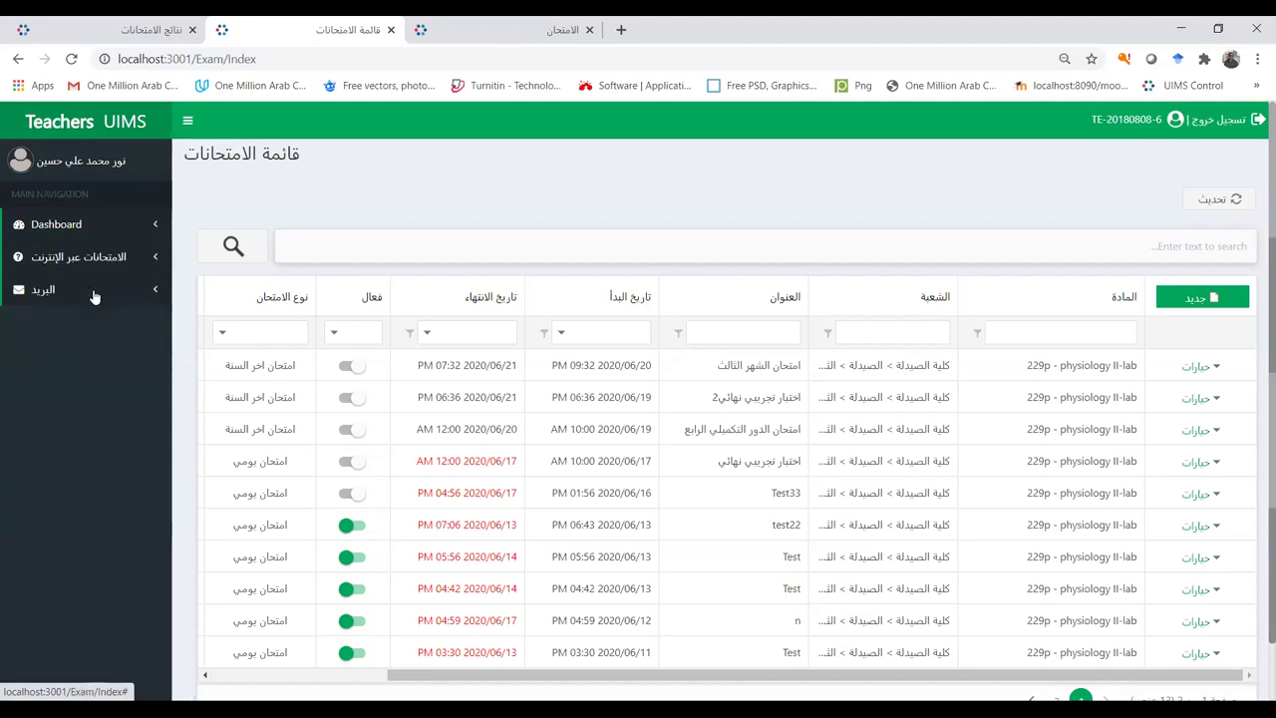
{"action": "left_click", "coordinate": [96, 289]}
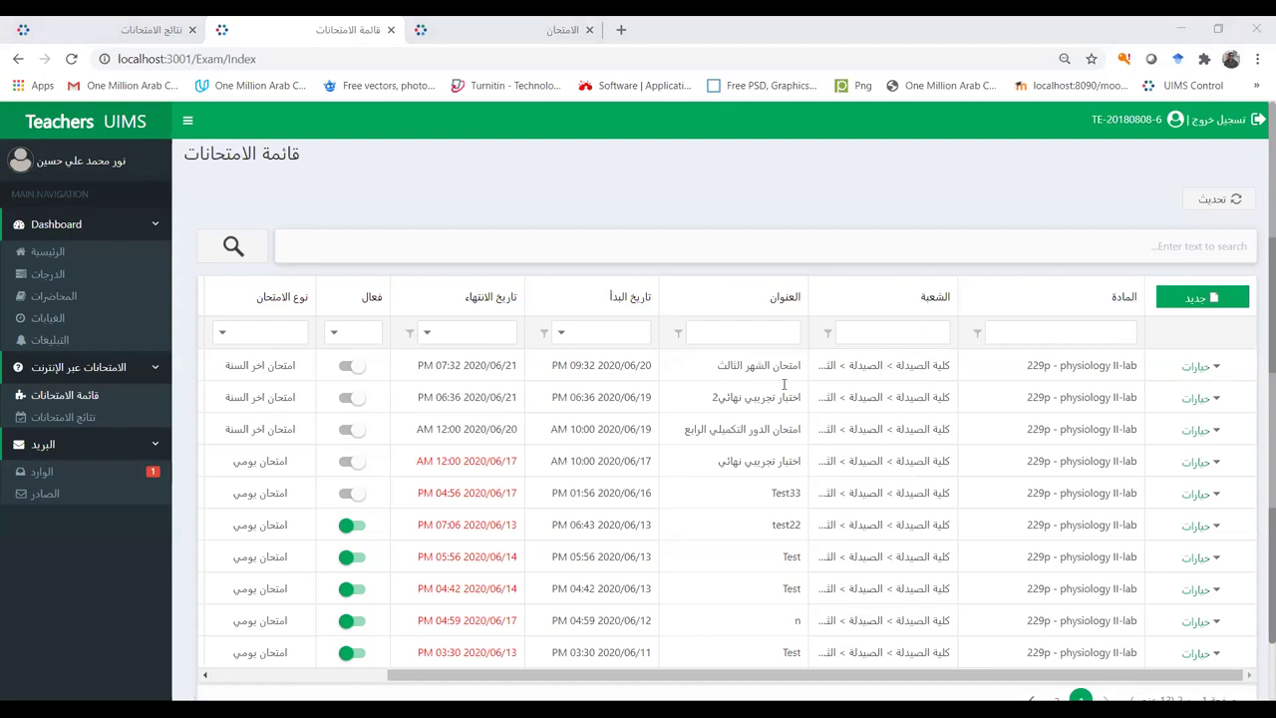
Step: View the exam list's show-results and description columns, and return to the list from the preview of "امتحان الشهر الثالث"
{"action": "scroll", "coordinate": [854, 421], "scroll_direction": "left", "scroll_amount": 3}
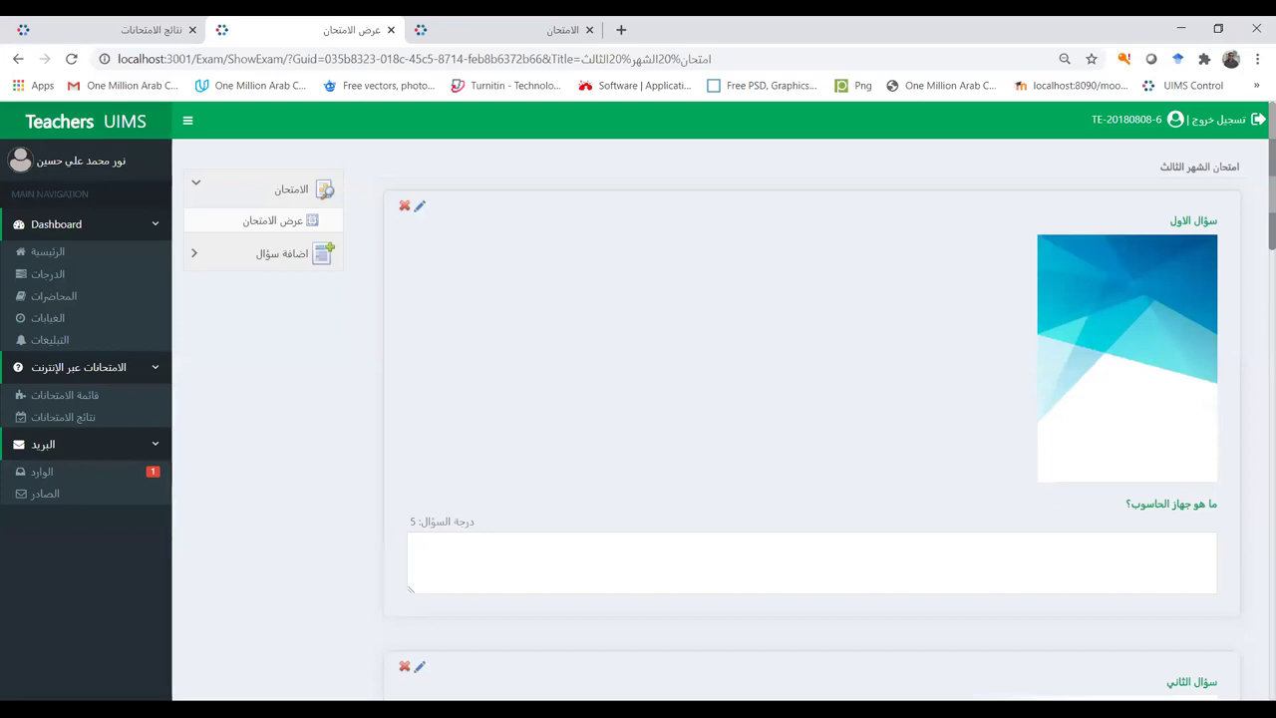
{"action": "key", "text": "alt+Left"}
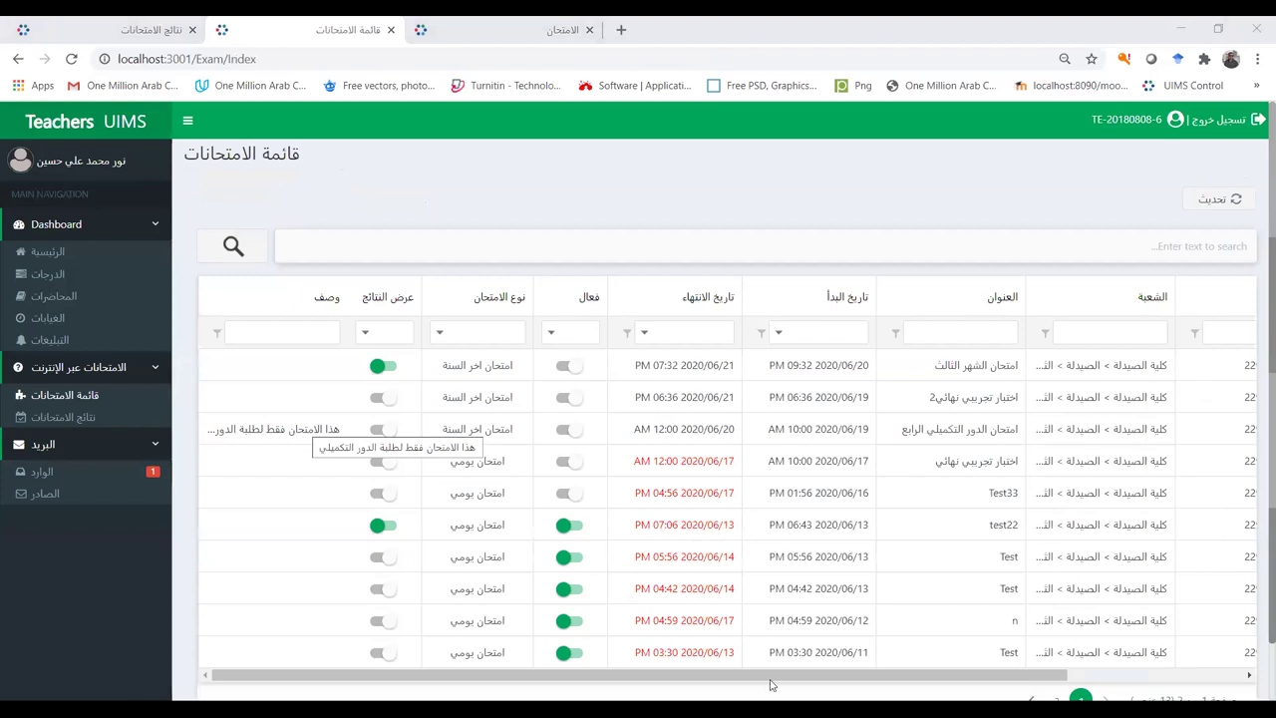
Step: Replace the description of the exam "امتحان الدور التكميلي الرابع" with "الرجاء الاجابة عن ستة اسئلة فقط" and save it
{"action": "scroll", "coordinate": [1208, 434], "scroll_direction": "right", "scroll_amount": 3}
{"action": "left_click", "coordinate": [1201, 429]}
{"action": "left_click", "coordinate": [1177, 448]}
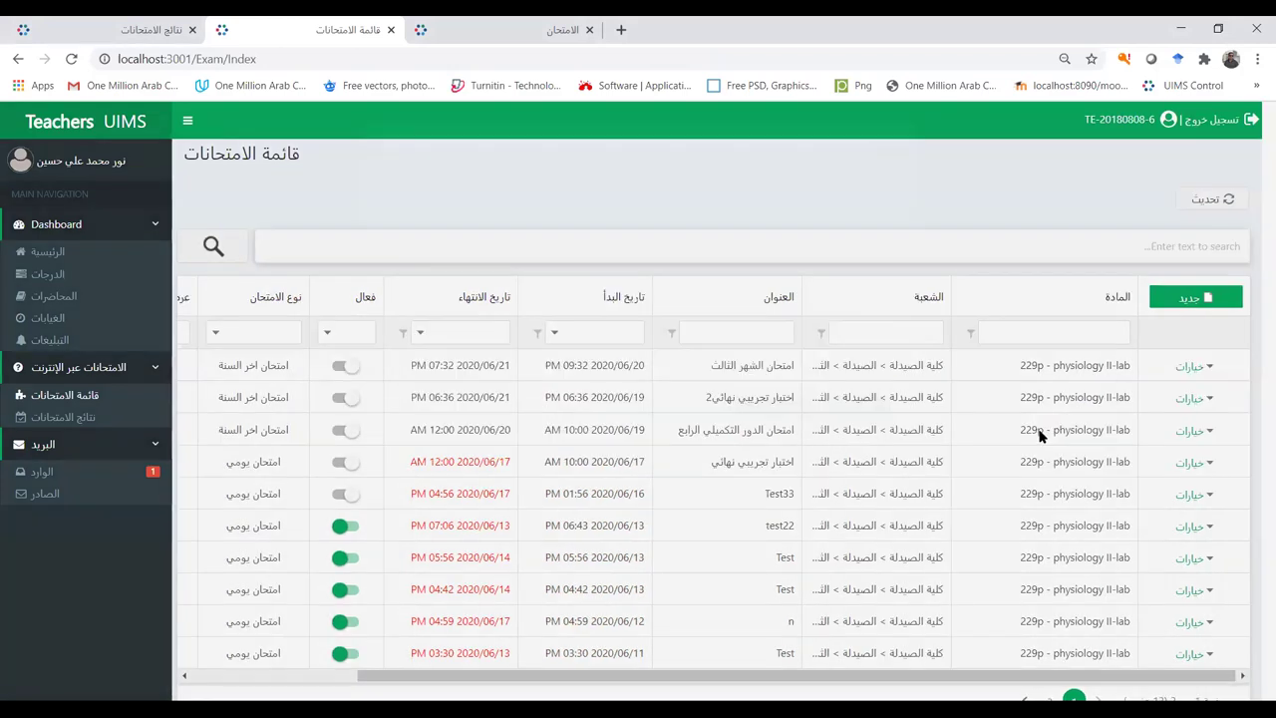
{"action": "double_click", "coordinate": [1040, 435]}
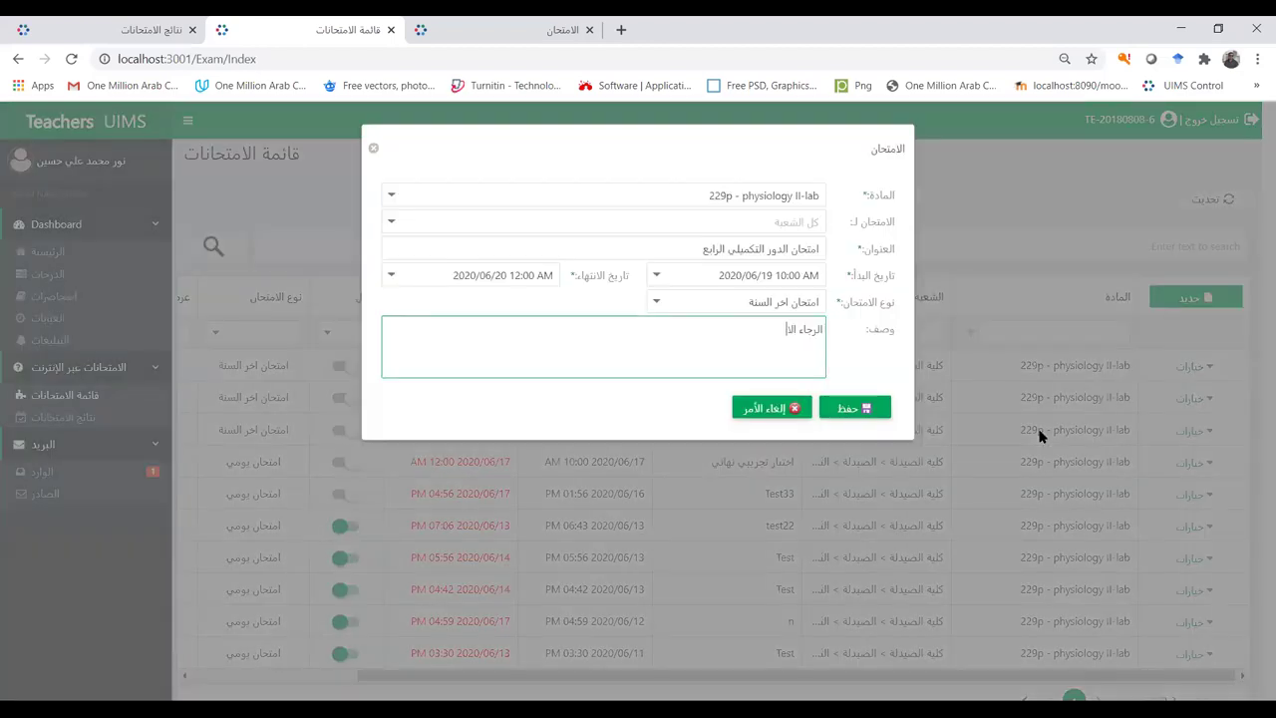
{"action": "type", "text": "اجابة عن ستة اسئلة فقط"}
{"action": "left_click", "coordinate": [854, 408]}
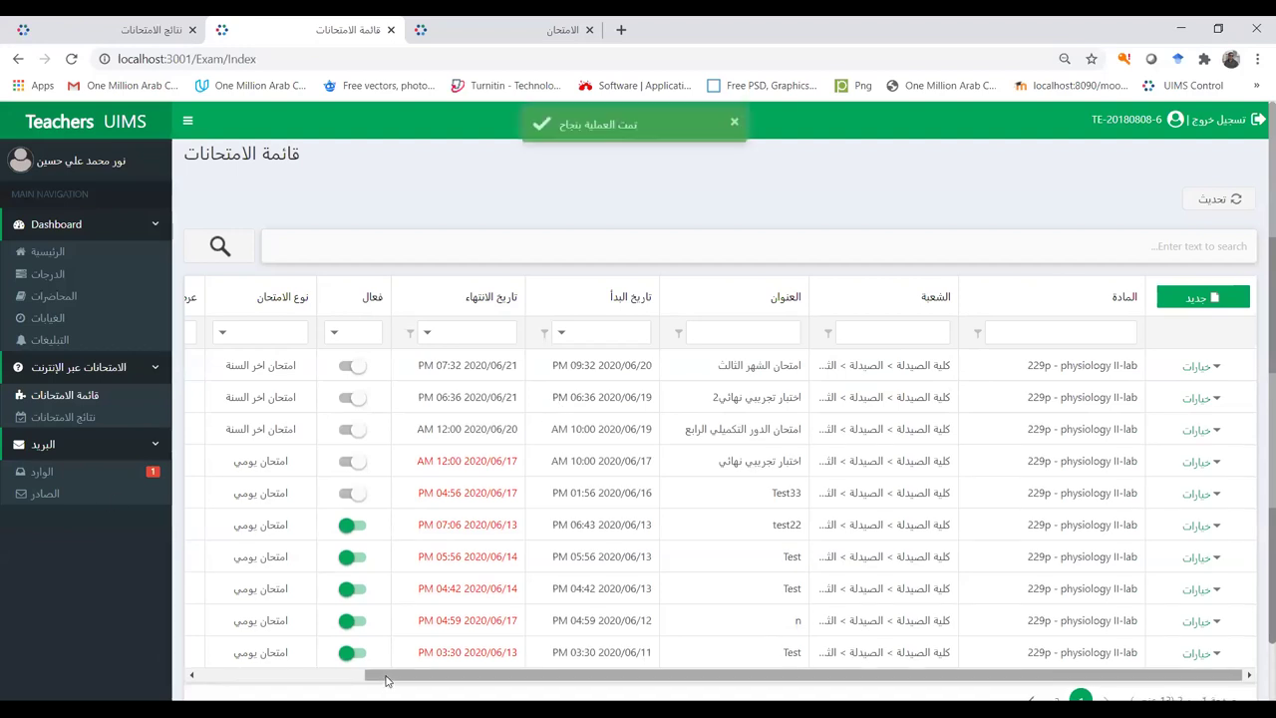
{"action": "scroll", "coordinate": [221, 678], "scroll_direction": "left", "scroll_amount": 1}
{"action": "scroll", "coordinate": [229, 558], "scroll_direction": "left", "scroll_amount": 1}
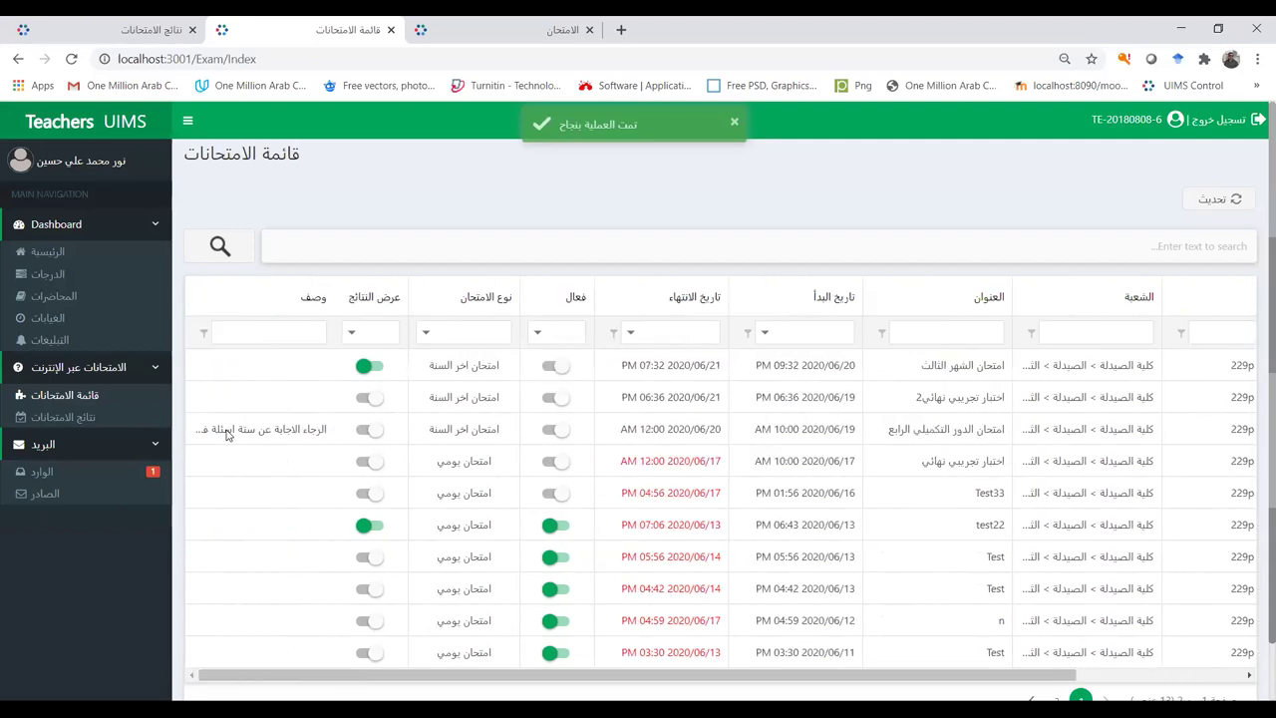
{"action": "scroll", "coordinate": [240, 434], "scroll_direction": "left", "scroll_amount": 1}
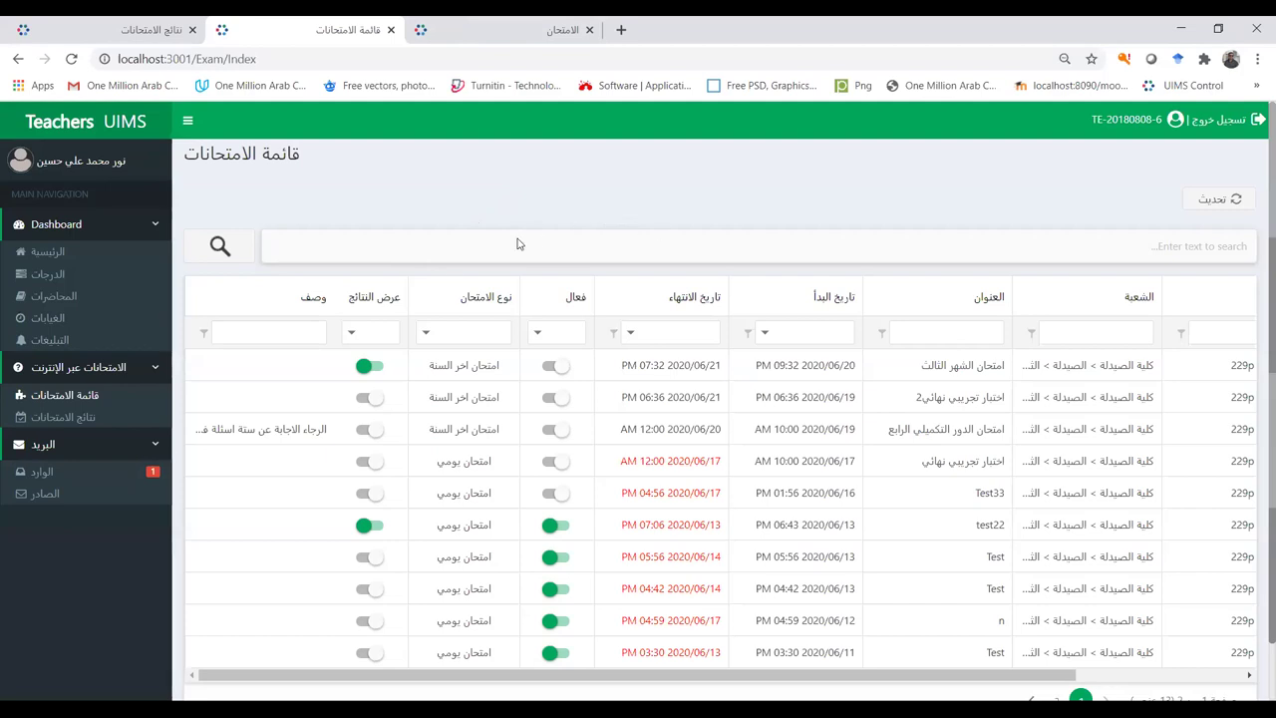
Step: Open the exam results and the students list of "امتحان الشهر الثالث", and try the result links of the second and third students
{"action": "left_click", "coordinate": [75, 423]}
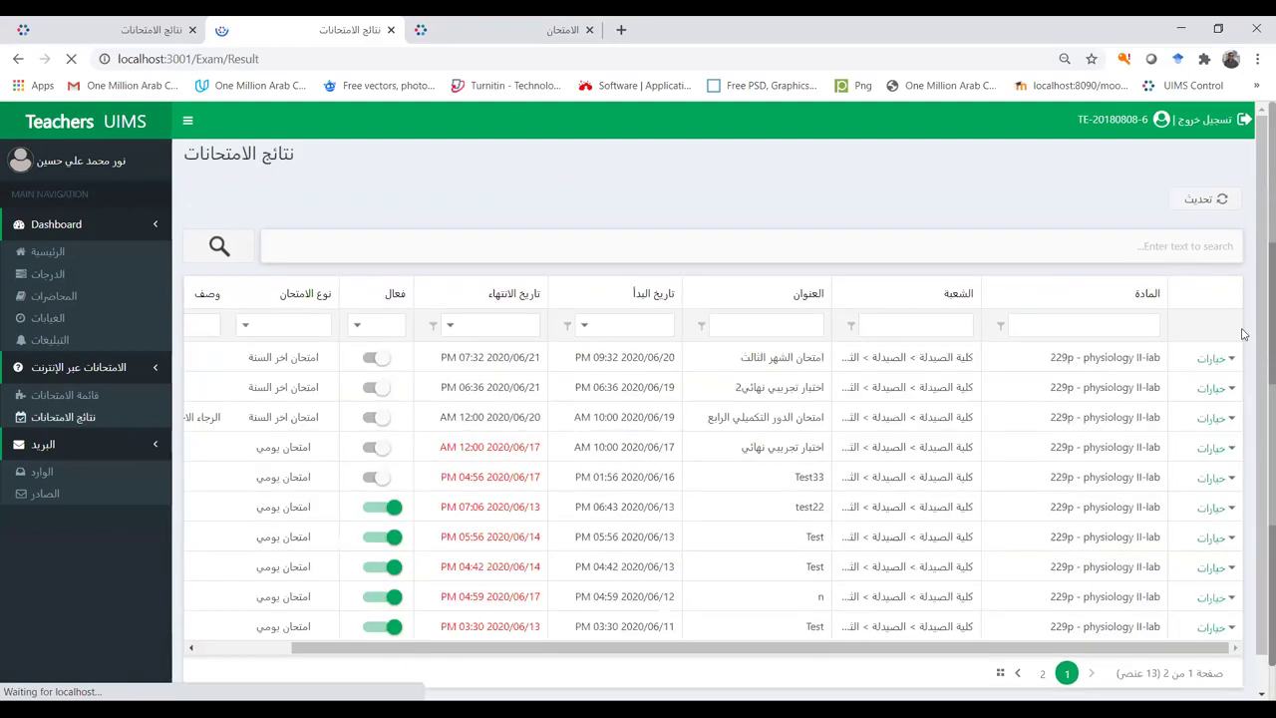
{"action": "left_click", "coordinate": [1195, 382]}
{"action": "left_click", "coordinate": [1125, 401]}
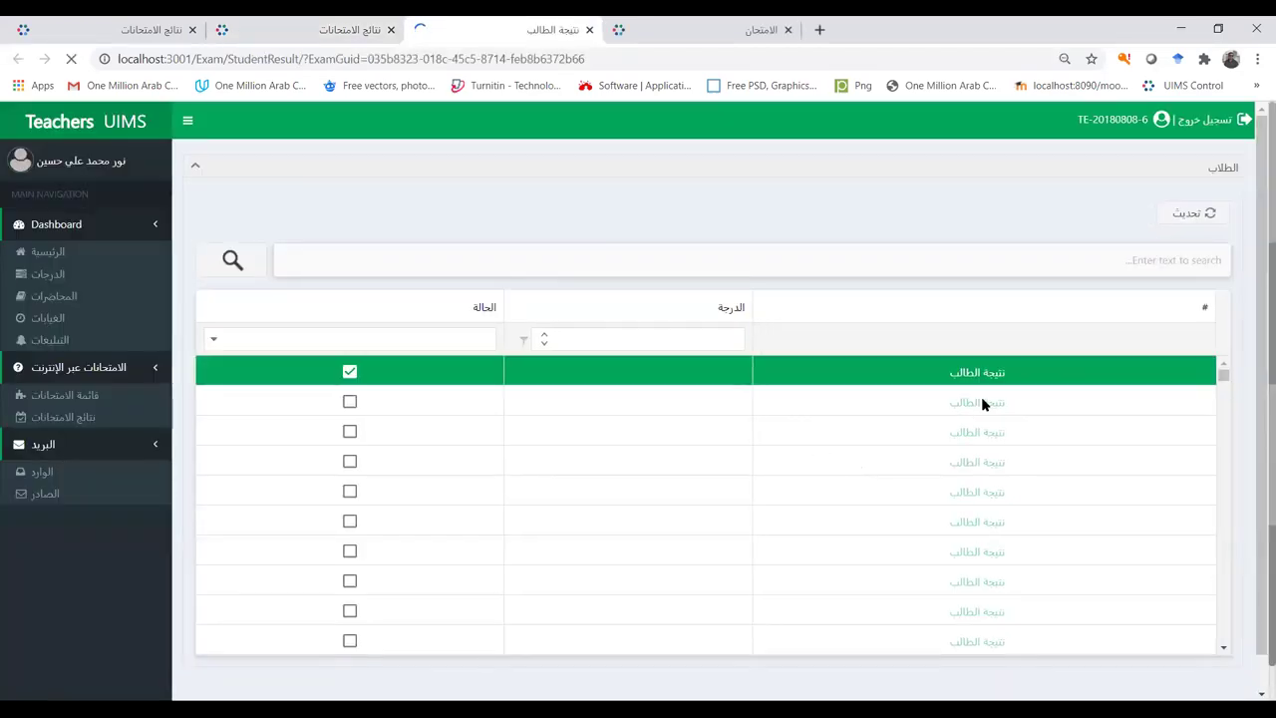
{"action": "left_click", "coordinate": [959, 409]}
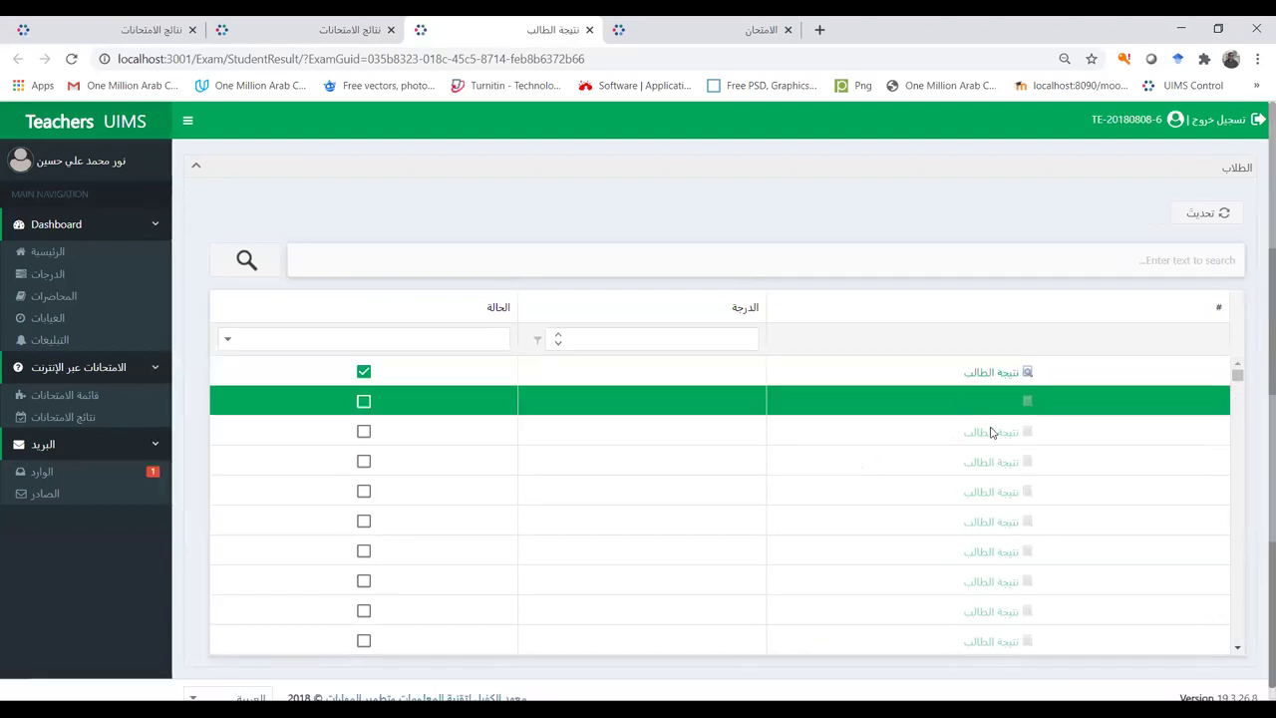
{"action": "left_click", "coordinate": [992, 439]}
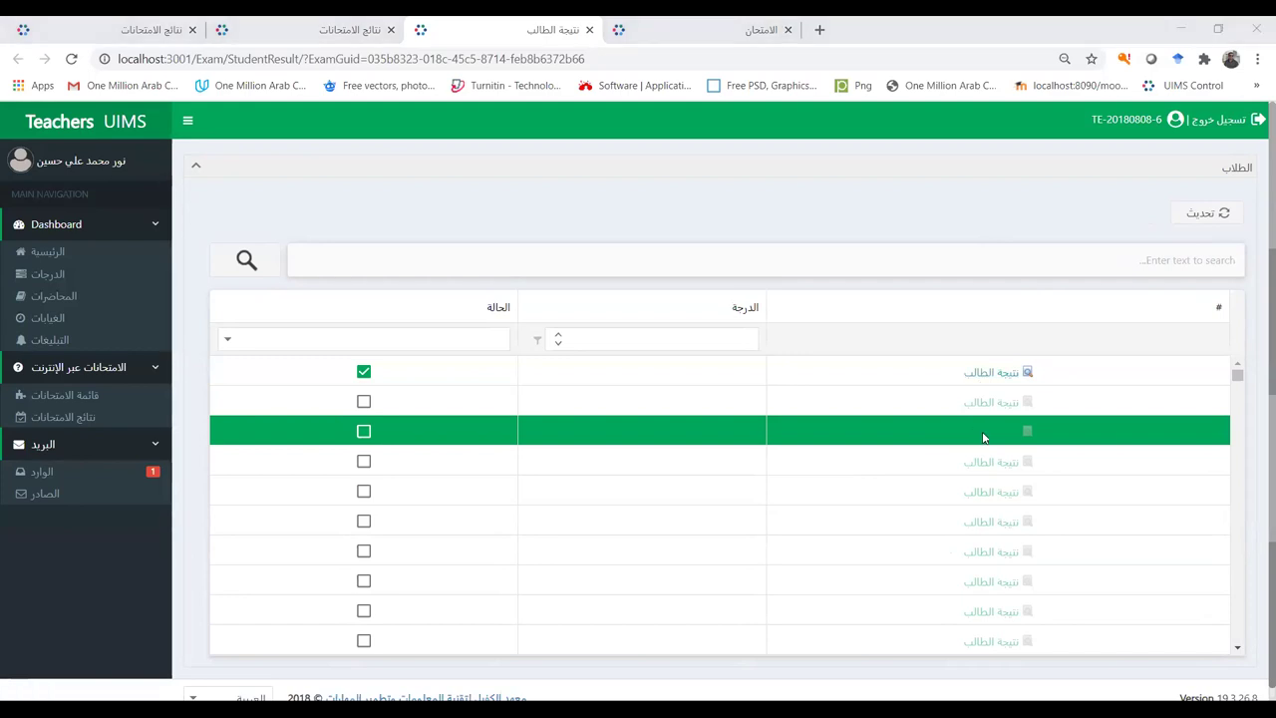
Step: Open the first student's result, collapse the students list and examine the answer to the first question
{"action": "left_click", "coordinate": [983, 376]}
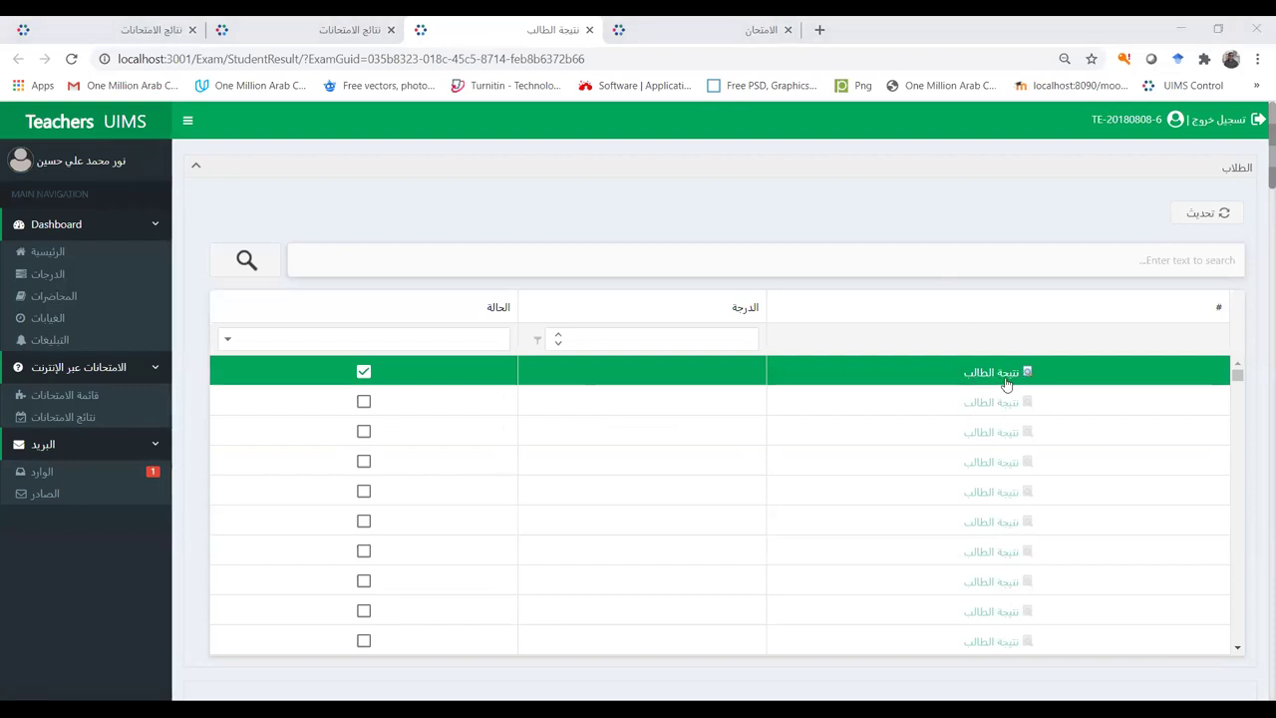
{"action": "left_click", "coordinate": [196, 170]}
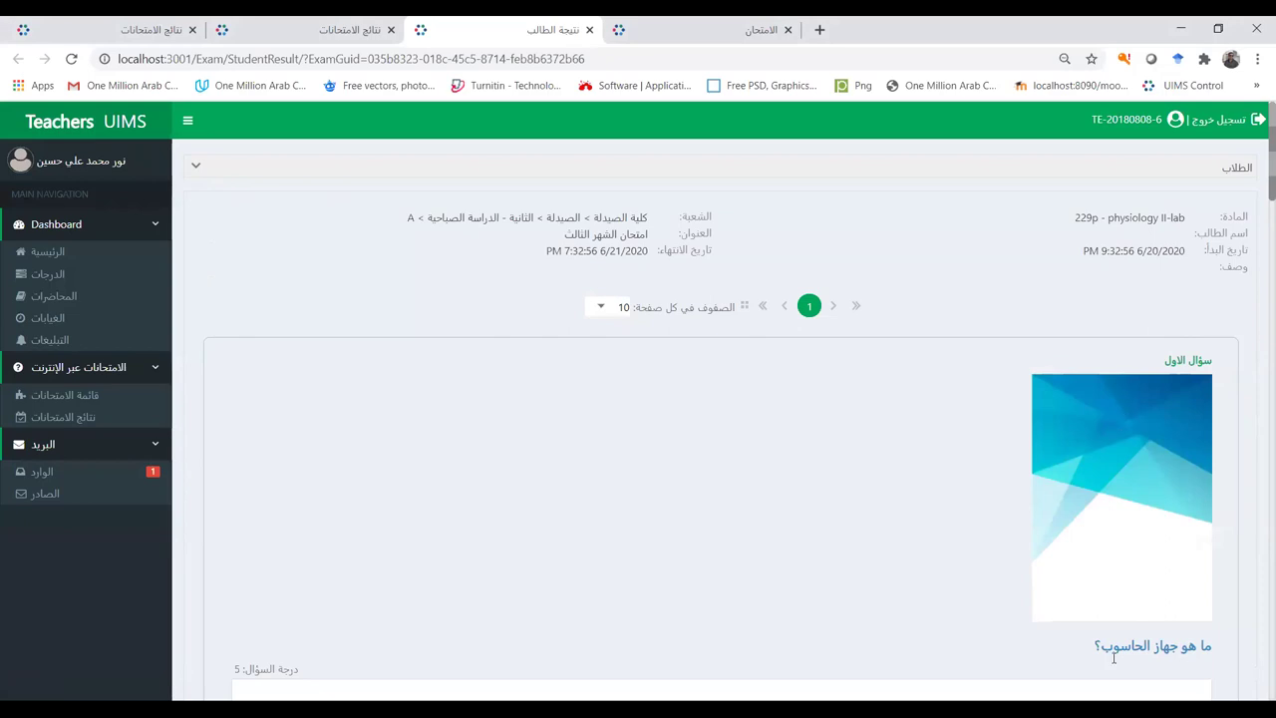
{"action": "scroll", "coordinate": [1037, 477], "scroll_direction": "down", "scroll_amount": 6}
{"action": "scroll", "coordinate": [1037, 476], "scroll_direction": "up", "scroll_amount": 5}
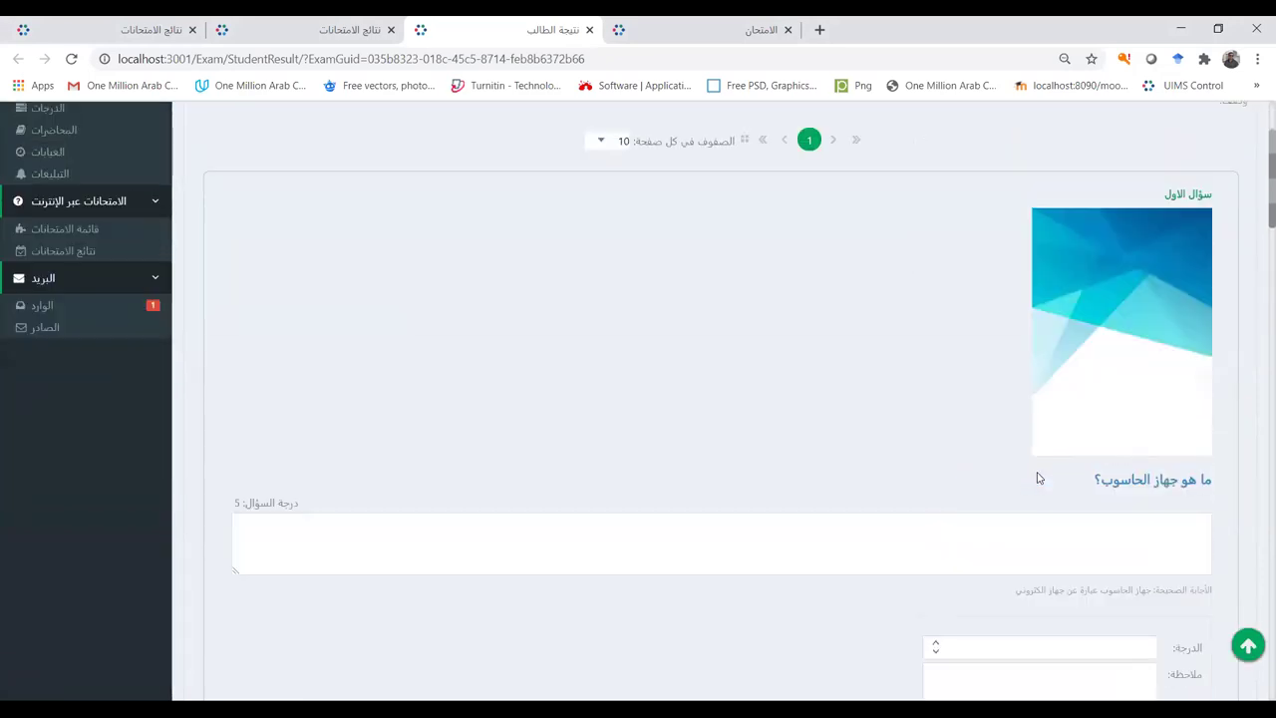
{"action": "scroll", "coordinate": [1036, 478], "scroll_direction": "up", "scroll_amount": 2}
Step: Expand the students list again, select the first student's result and look through the remaining students
{"action": "left_click", "coordinate": [193, 167]}
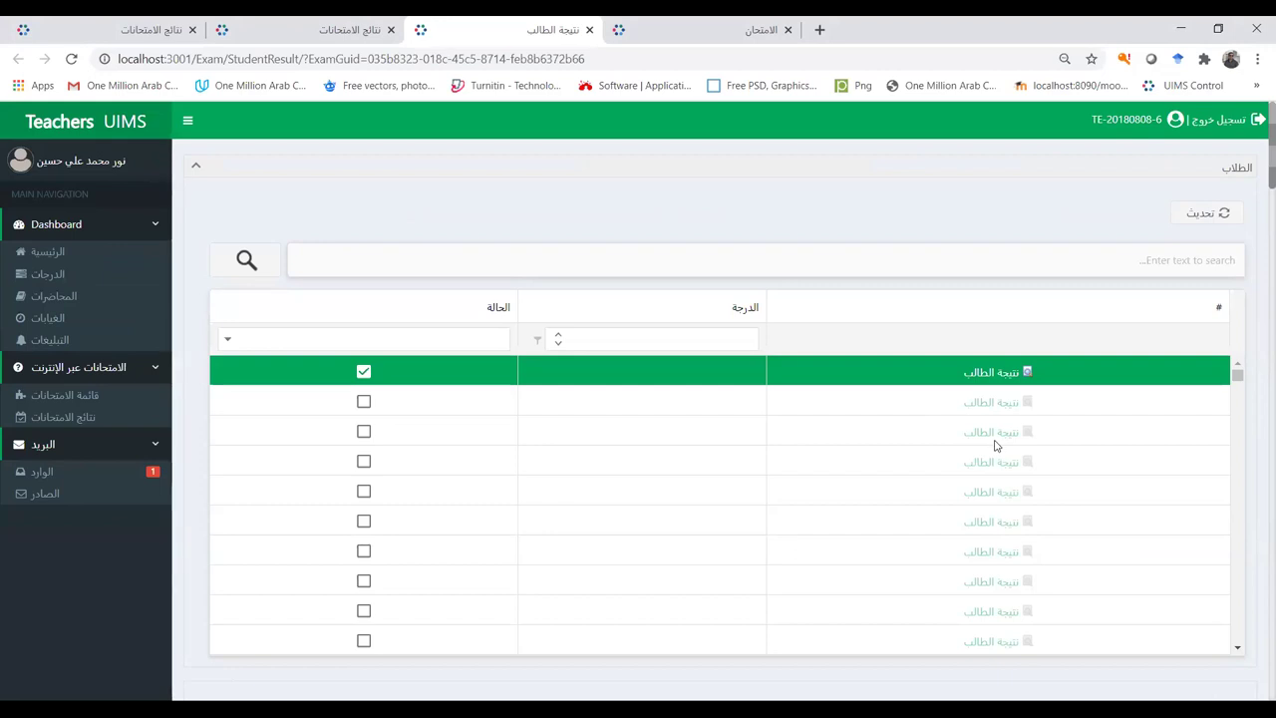
{"action": "left_click", "coordinate": [985, 379]}
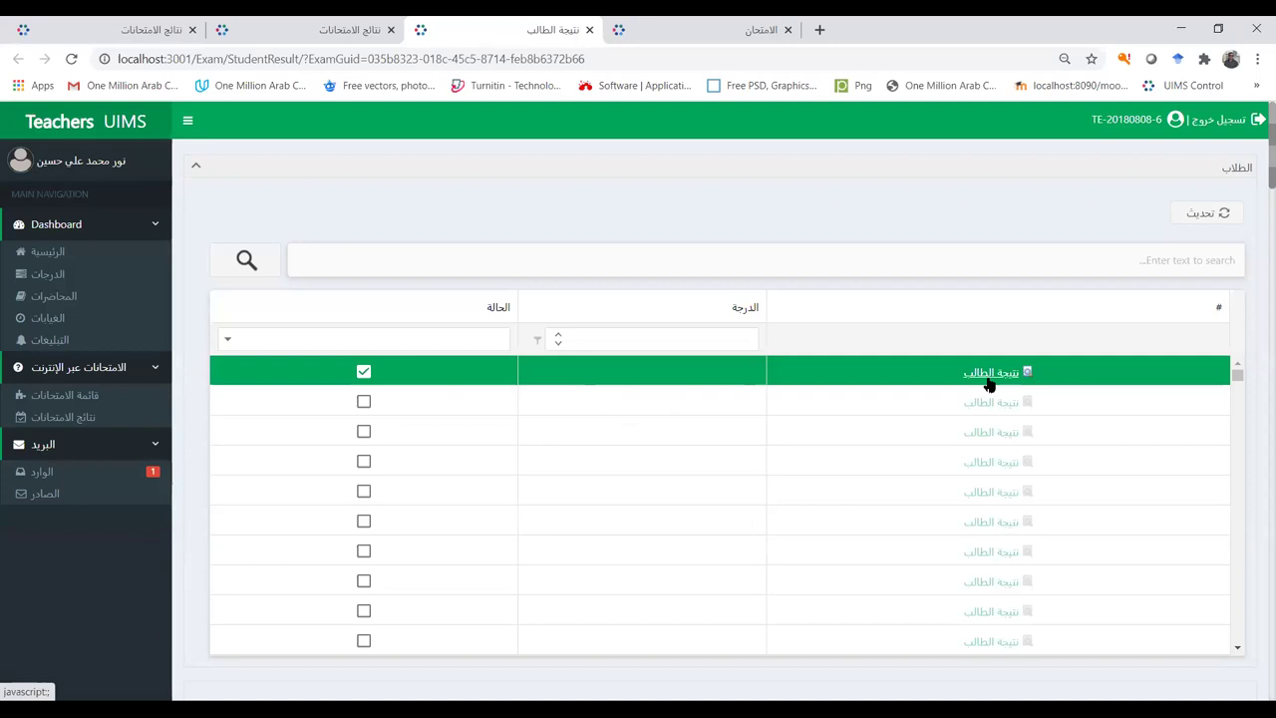
{"action": "scroll", "coordinate": [1084, 498], "scroll_direction": "down", "scroll_amount": 2}
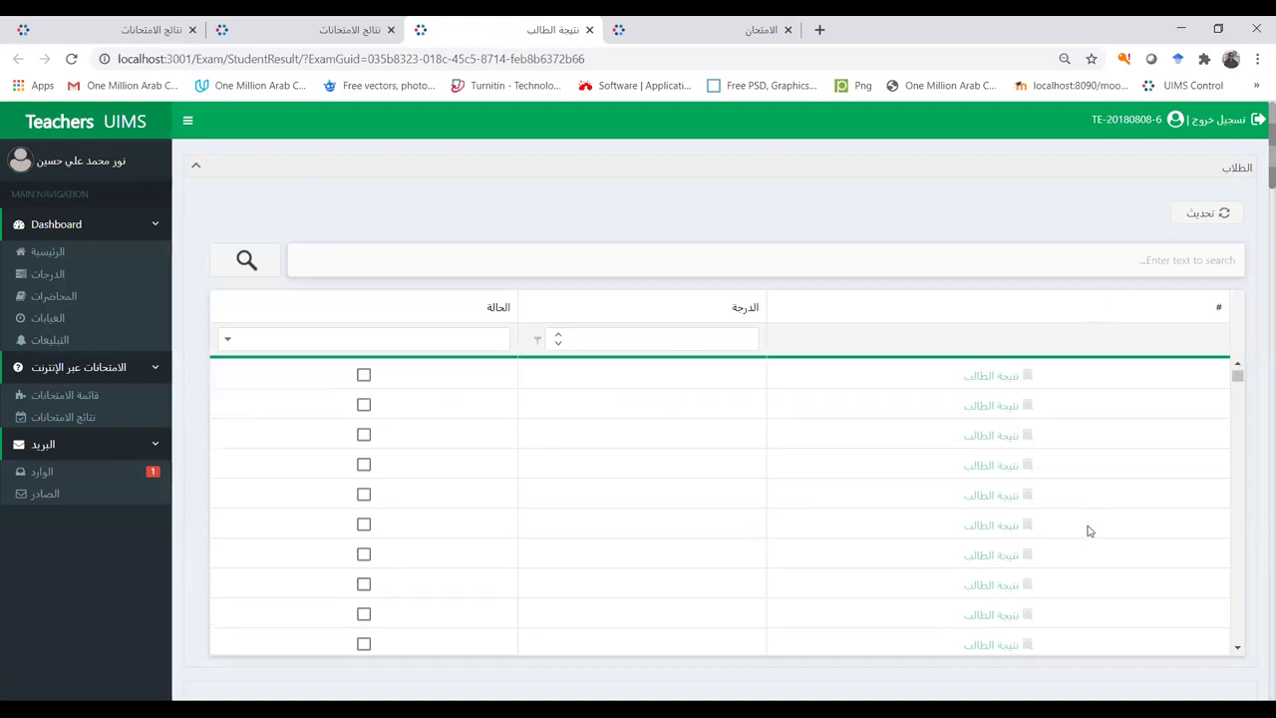
Step: Look through the students list and the questions, correct answers and grading fields of the result for "امتحان الشهر الثالث"
{"action": "scroll", "coordinate": [1084, 551], "scroll_direction": "down", "scroll_amount": 2}
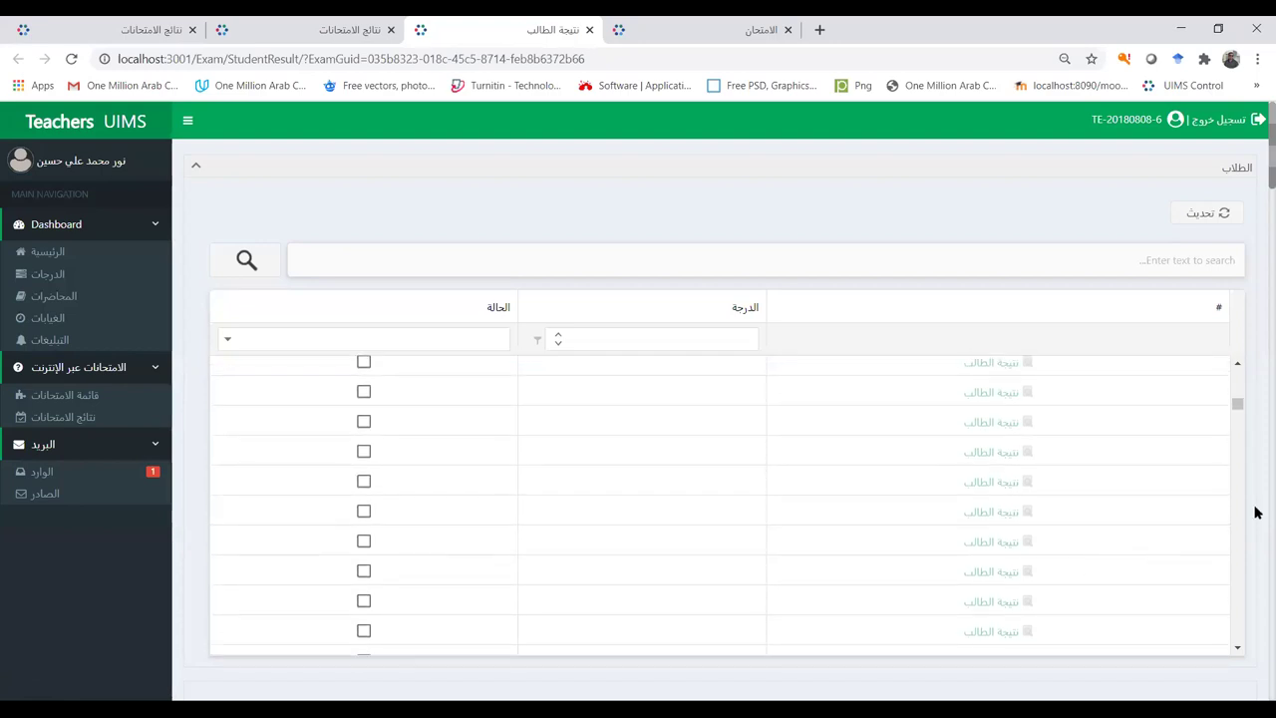
{"action": "scroll", "coordinate": [1256, 525], "scroll_direction": "down", "scroll_amount": 10}
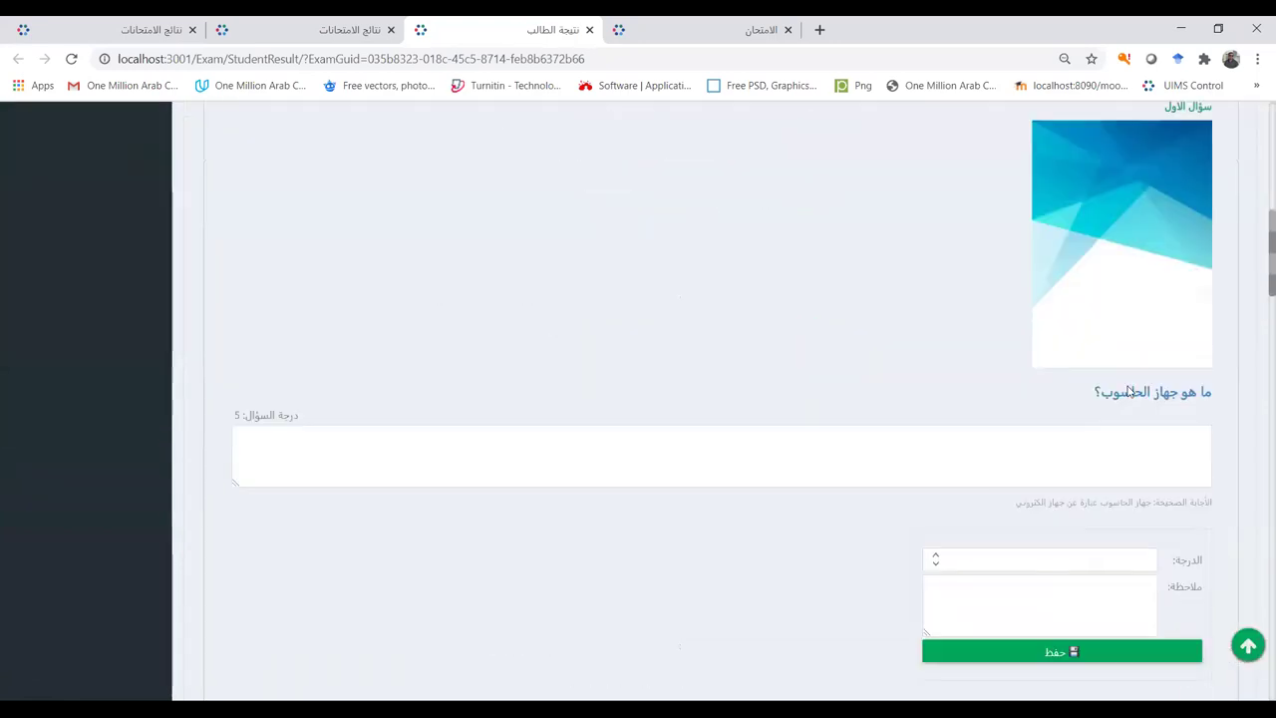
{"action": "scroll", "coordinate": [1107, 439], "scroll_direction": "down", "scroll_amount": 7}
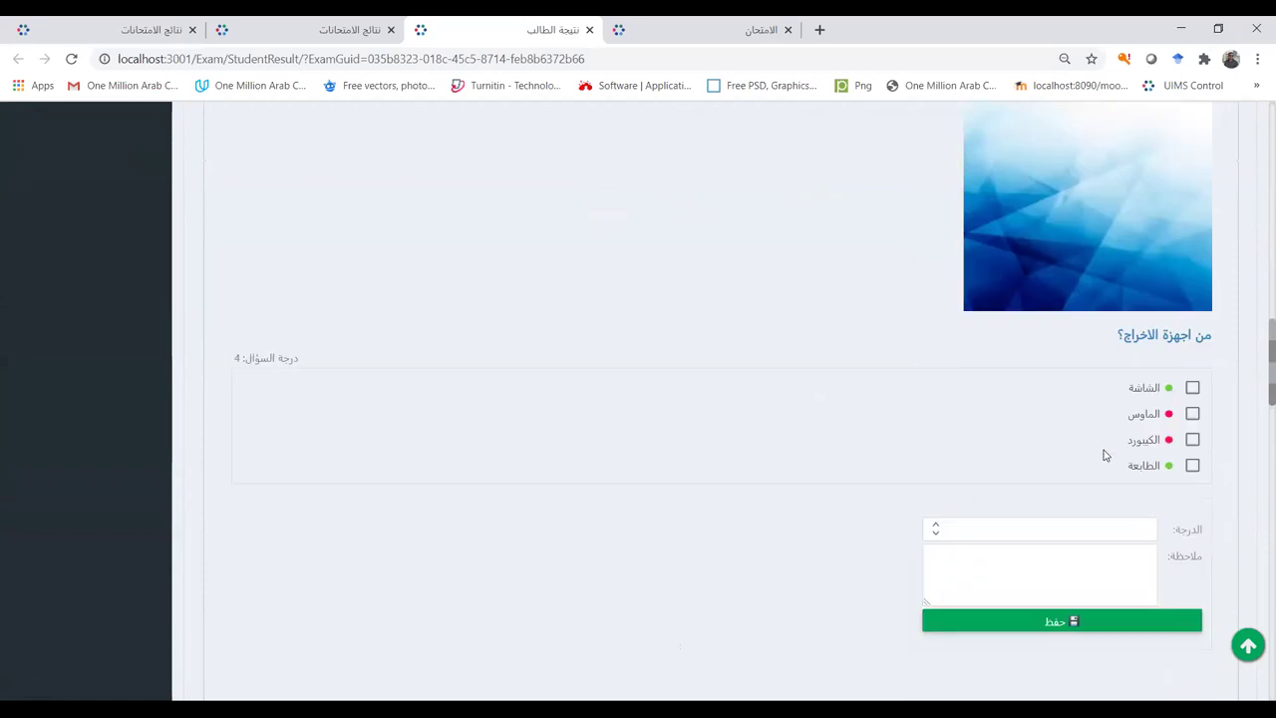
{"action": "scroll", "coordinate": [1103, 454], "scroll_direction": "down", "scroll_amount": 12}
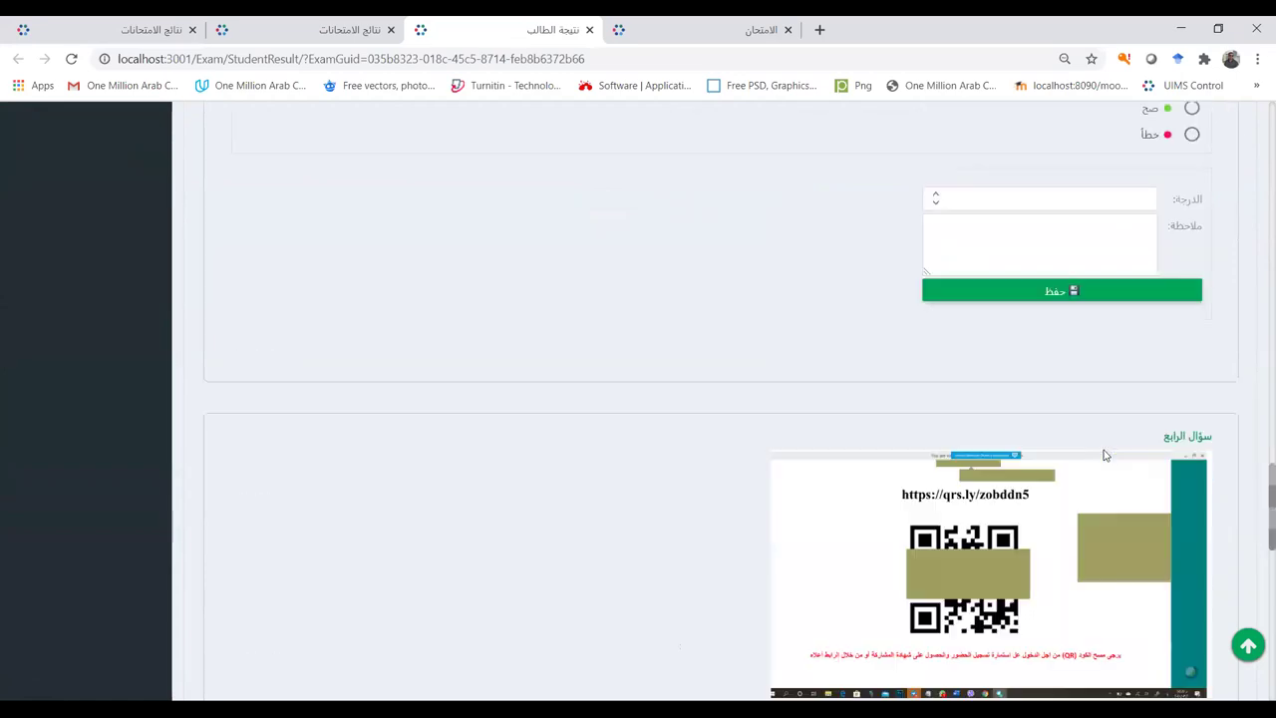
{"action": "scroll", "coordinate": [1103, 454], "scroll_direction": "down", "scroll_amount": 2}
{"action": "scroll", "coordinate": [1103, 455], "scroll_direction": "up", "scroll_amount": 8}
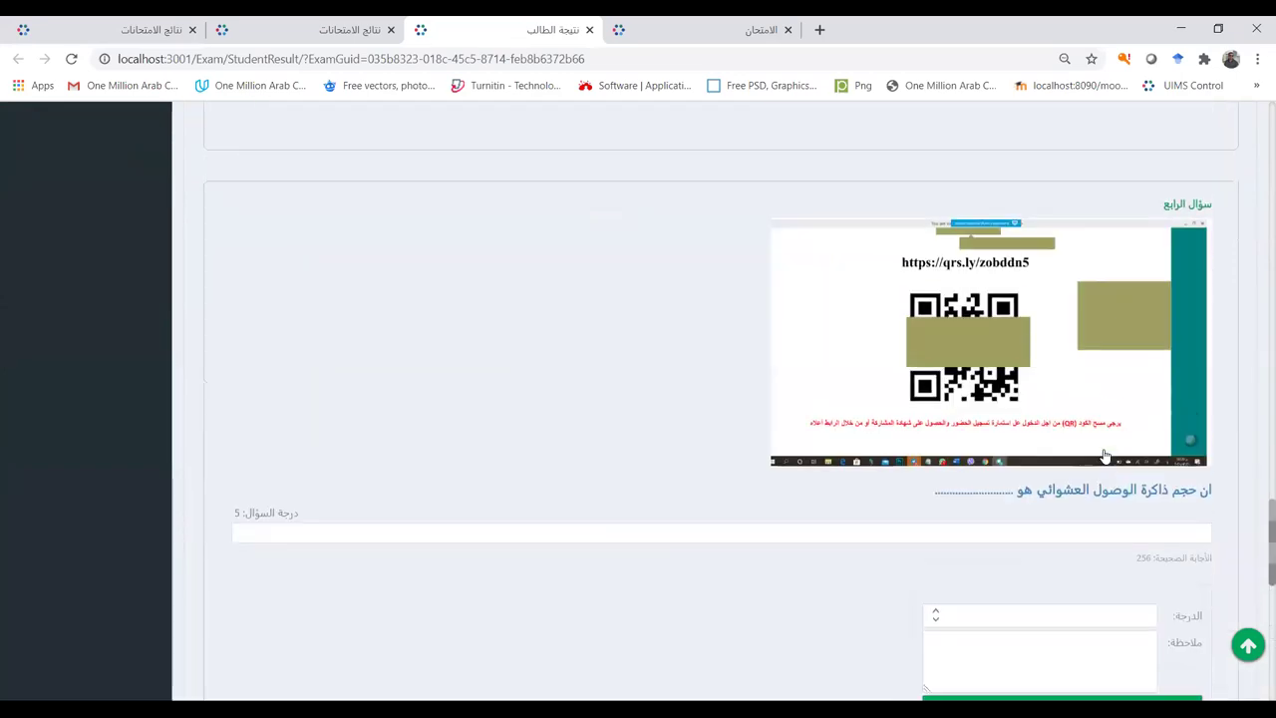
{"action": "scroll", "coordinate": [1104, 457], "scroll_direction": "up", "scroll_amount": 12}
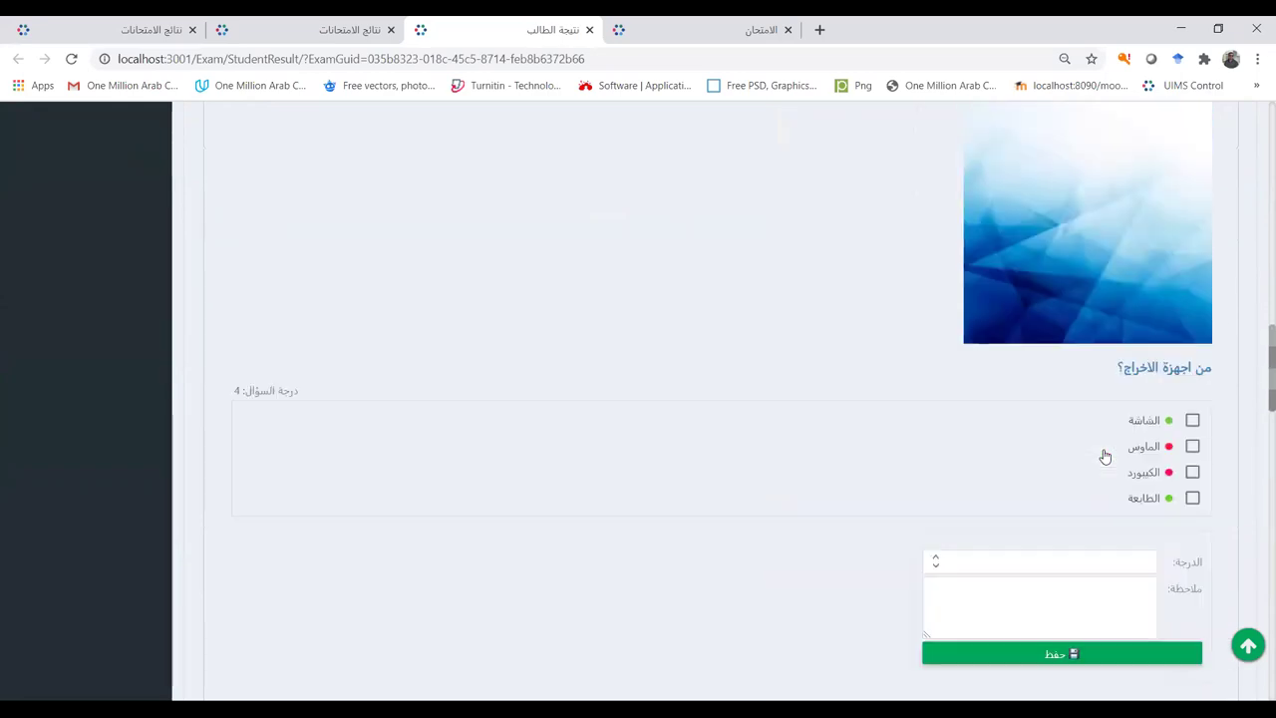
{"action": "scroll", "coordinate": [1103, 456], "scroll_direction": "up", "scroll_amount": 10}
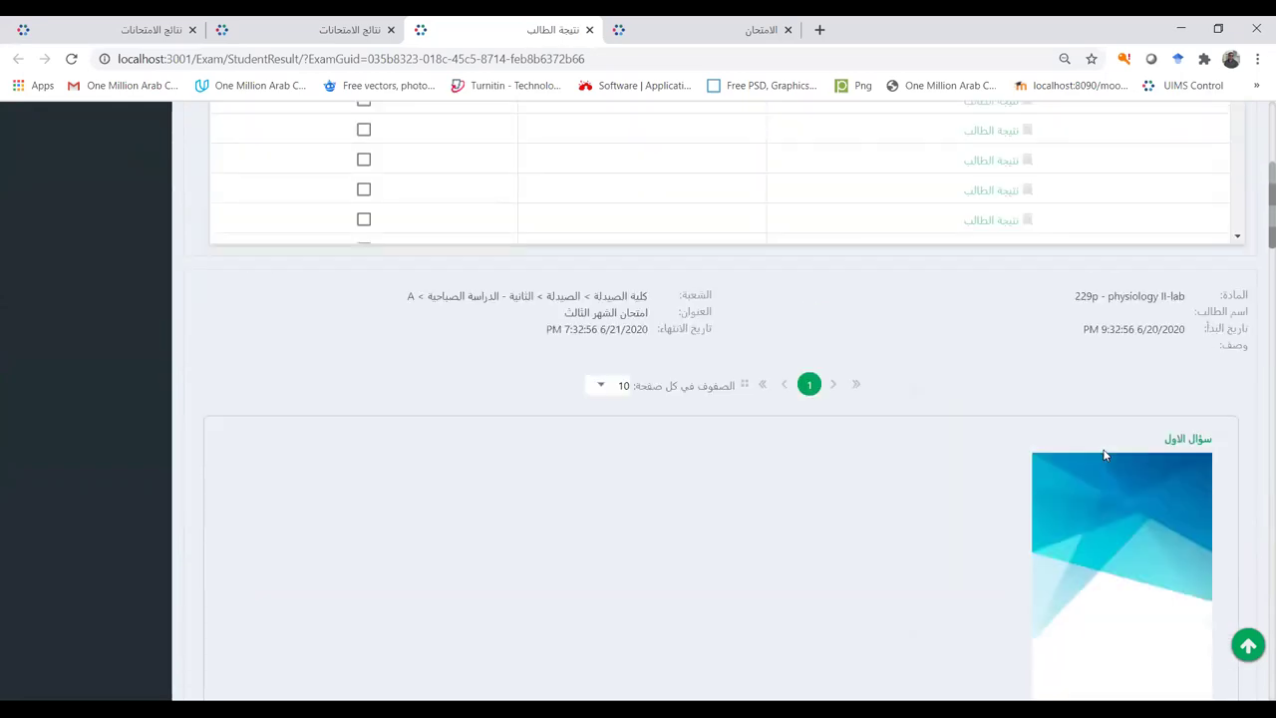
{"action": "scroll", "coordinate": [1103, 457], "scroll_direction": "up", "scroll_amount": 2}
{"action": "scroll", "coordinate": [1103, 459], "scroll_direction": "up", "scroll_amount": 4}
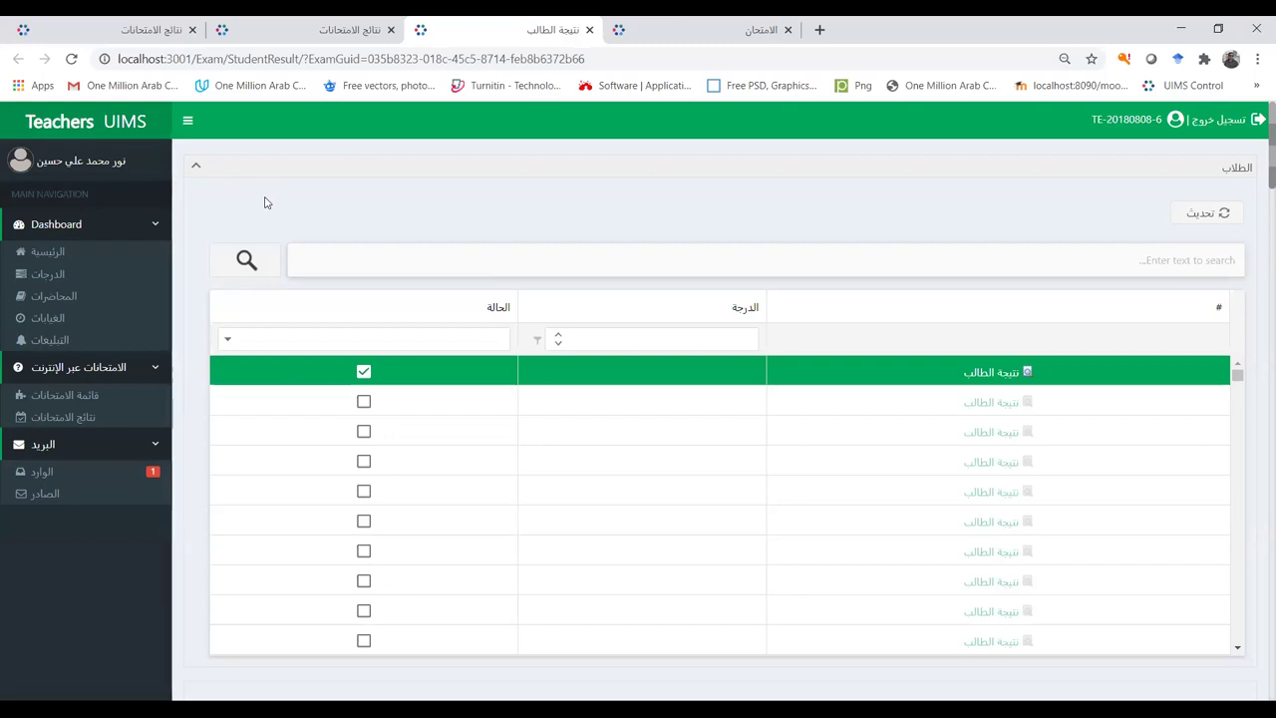
Step: Open the exams list (قائمة الامتحانات) and try collapsing and expanding the navigation sections around it
{"action": "left_click", "coordinate": [56, 398]}
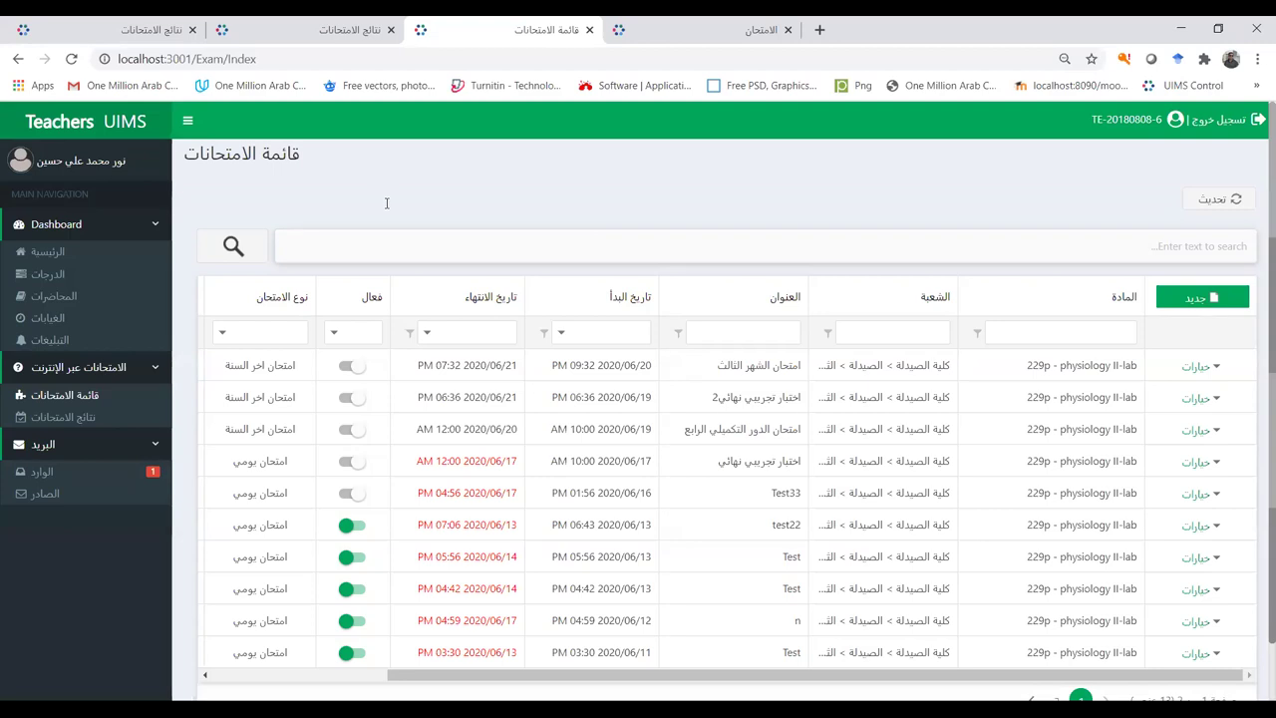
{"action": "left_click", "coordinate": [72, 369]}
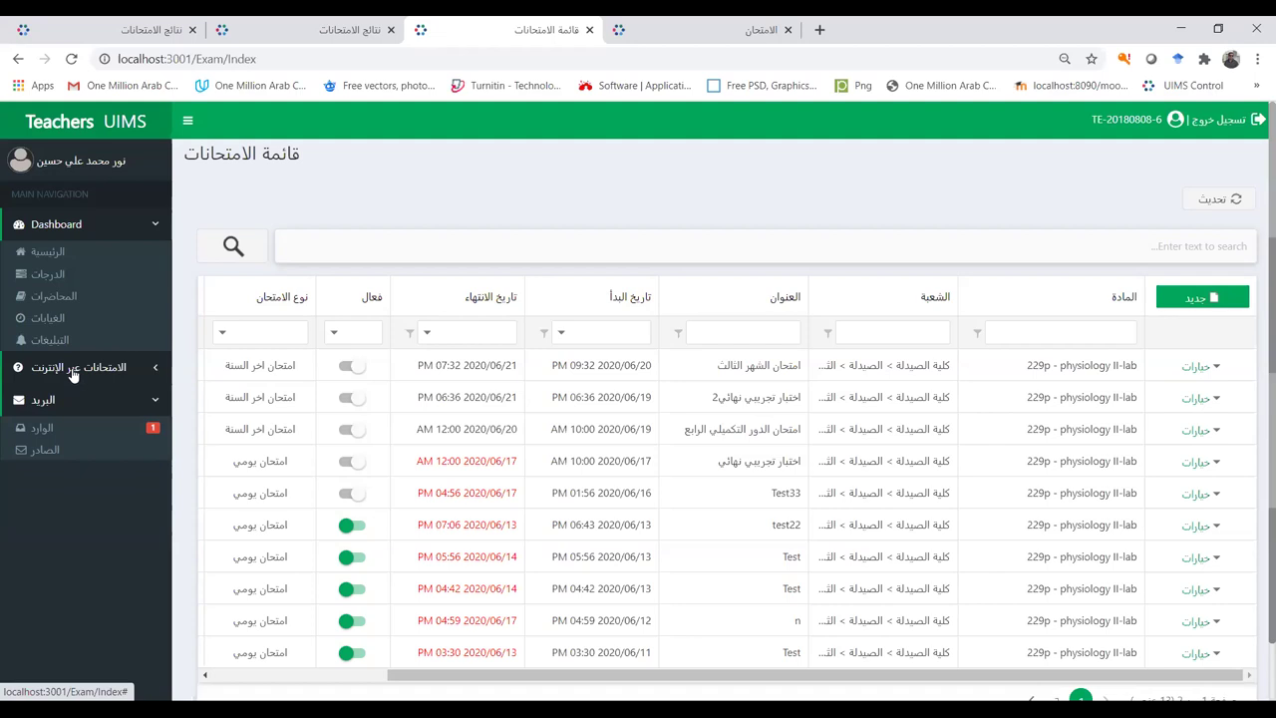
{"action": "left_click", "coordinate": [78, 368]}
{"action": "left_click", "coordinate": [85, 257]}
{"action": "left_click", "coordinate": [86, 257]}
{"action": "left_click", "coordinate": [87, 257]}
{"action": "left_click", "coordinate": [86, 257]}
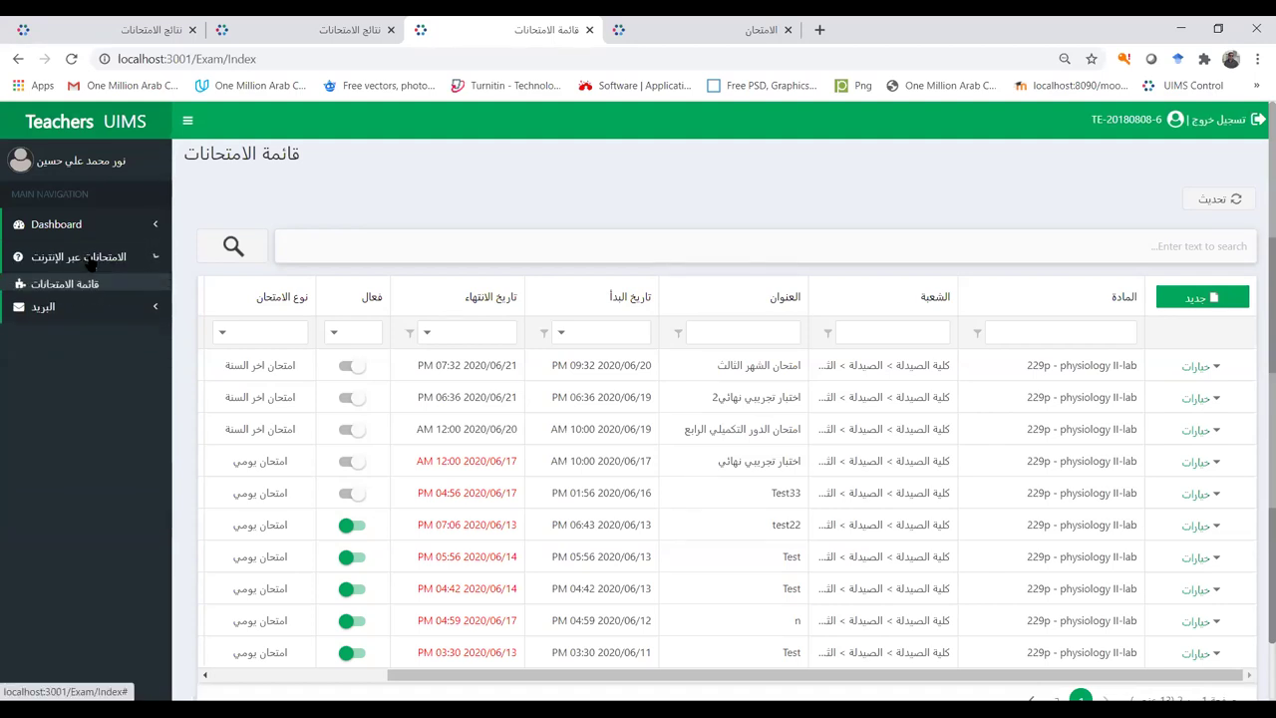
{"action": "left_click", "coordinate": [79, 287]}
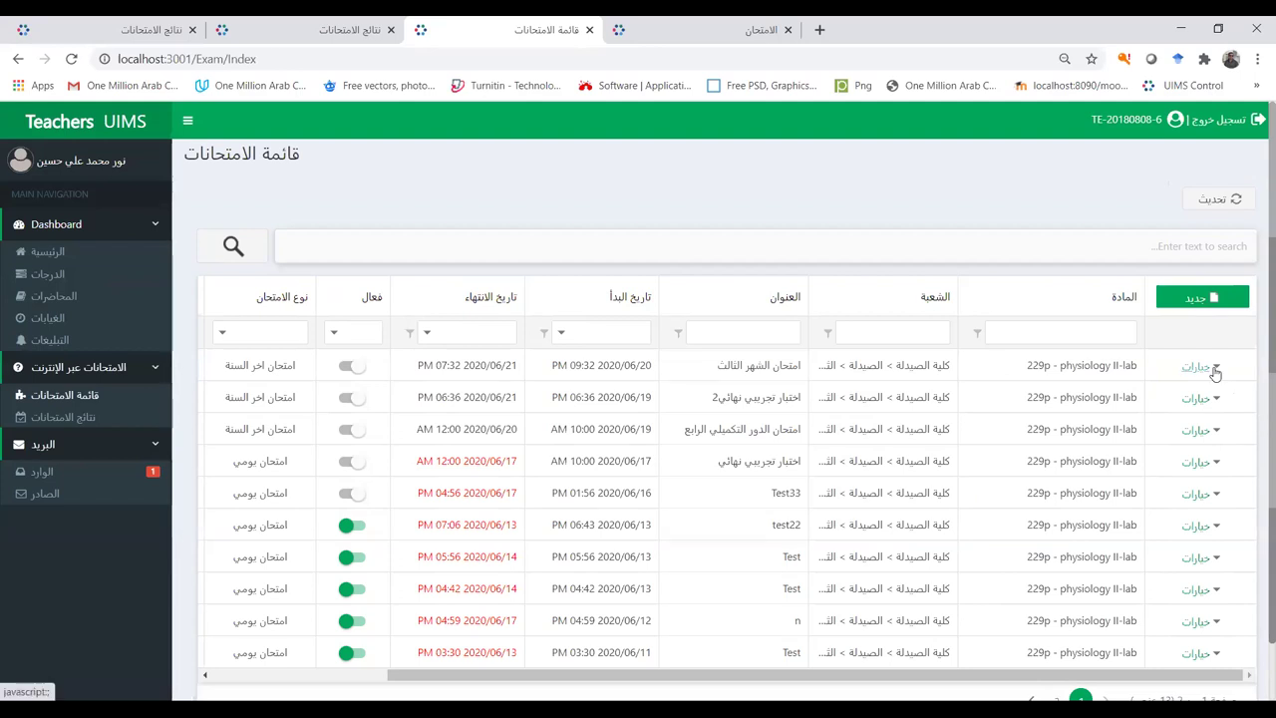
Step: Display the exam "امتحان الشهر الثالث" from the exams list and look through its questions
{"action": "left_click", "coordinate": [1214, 368]}
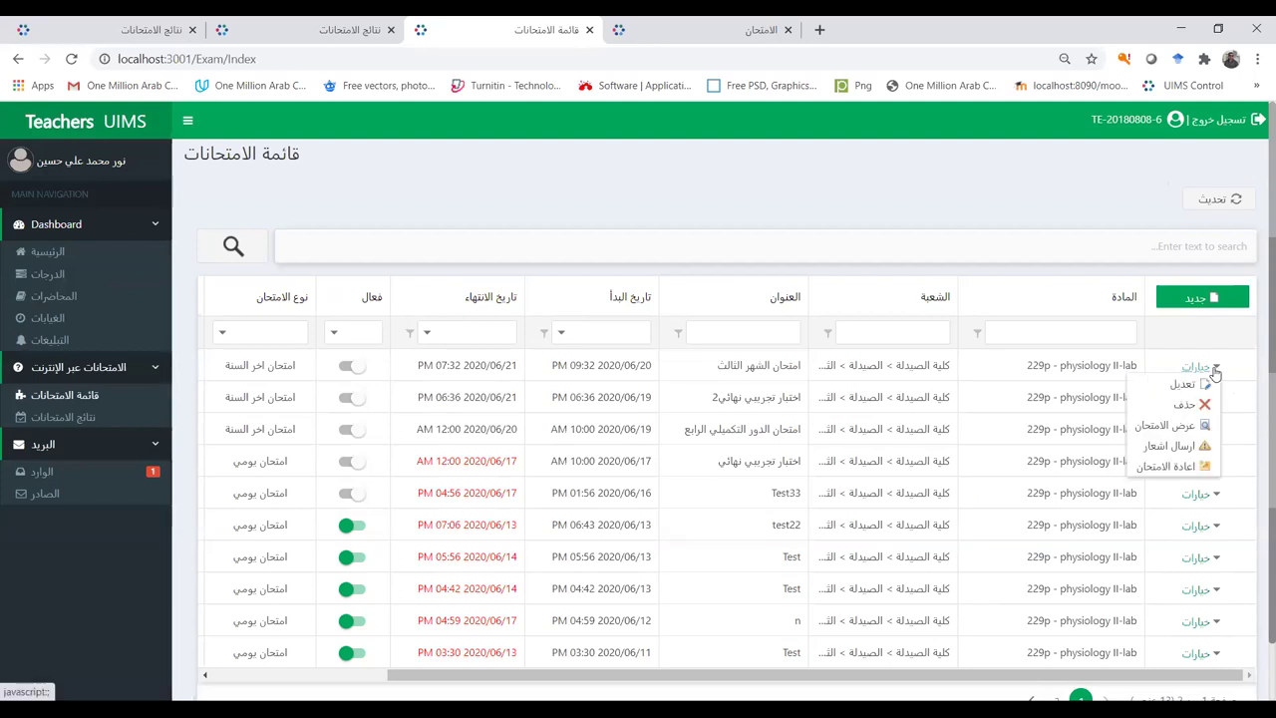
{"action": "left_click", "coordinate": [1174, 426]}
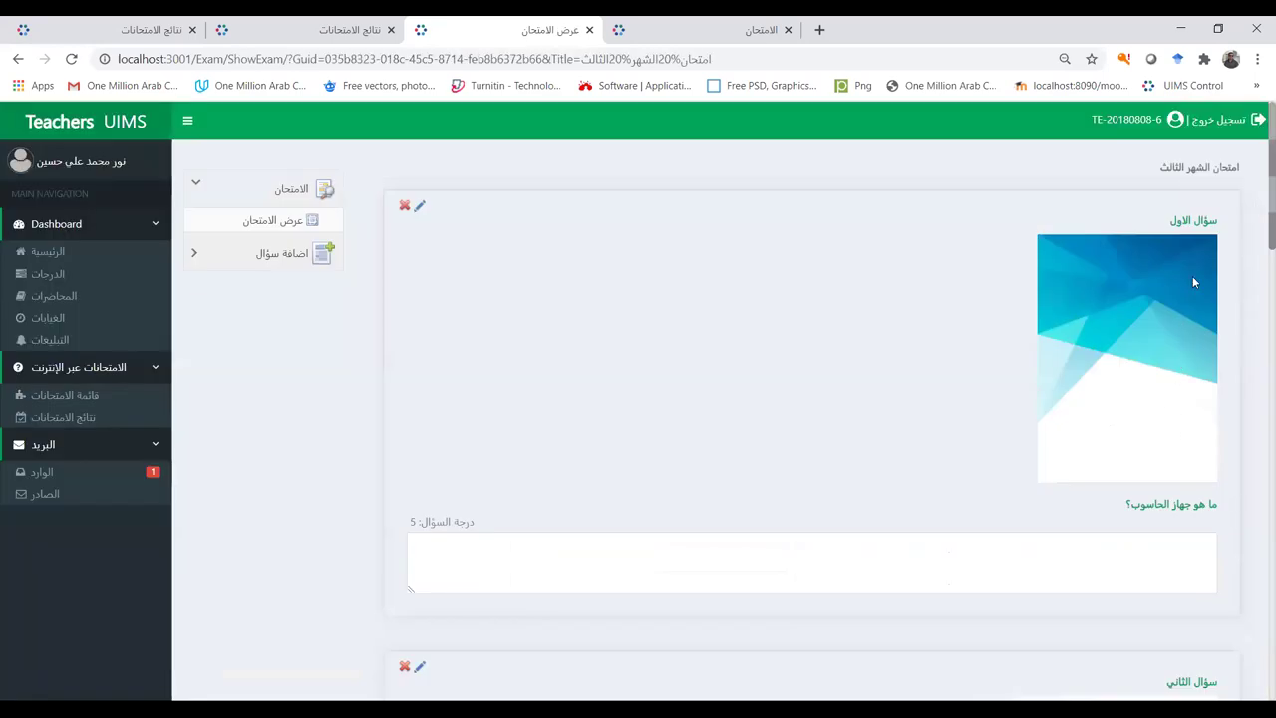
{"action": "scroll", "coordinate": [1182, 560], "scroll_direction": "down", "scroll_amount": 3}
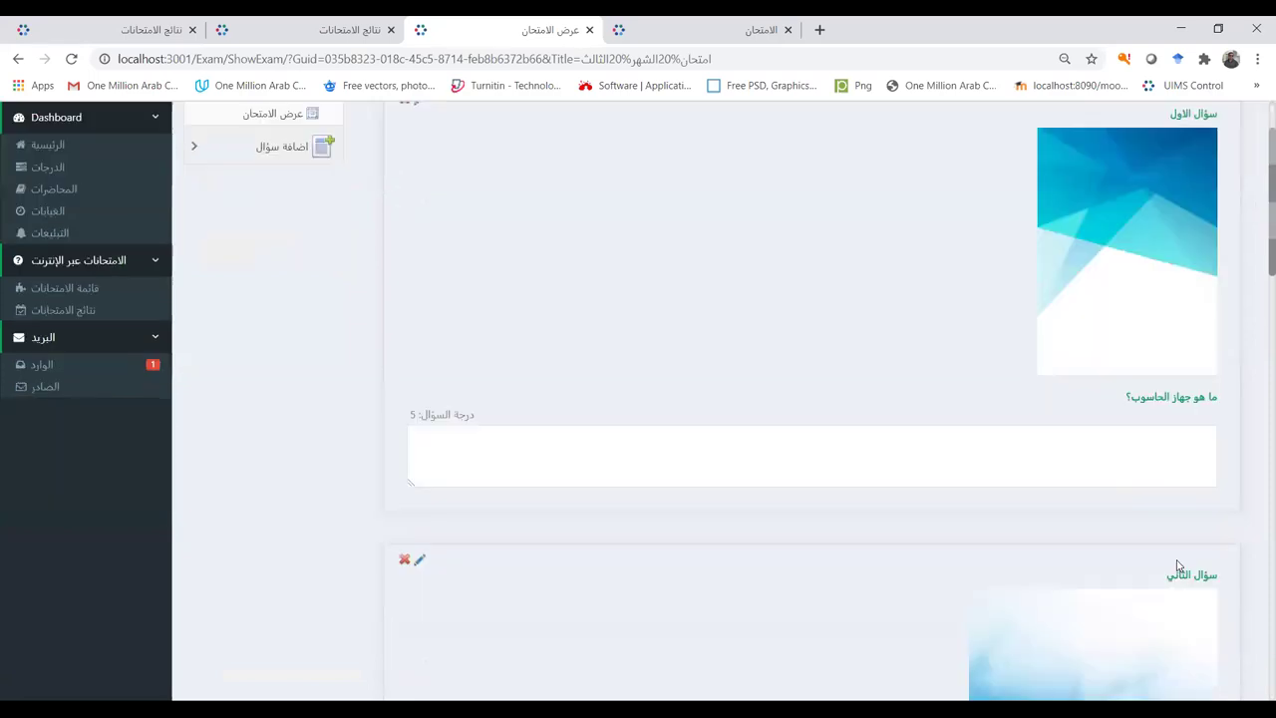
{"action": "scroll", "coordinate": [1161, 598], "scroll_direction": "down", "scroll_amount": 7}
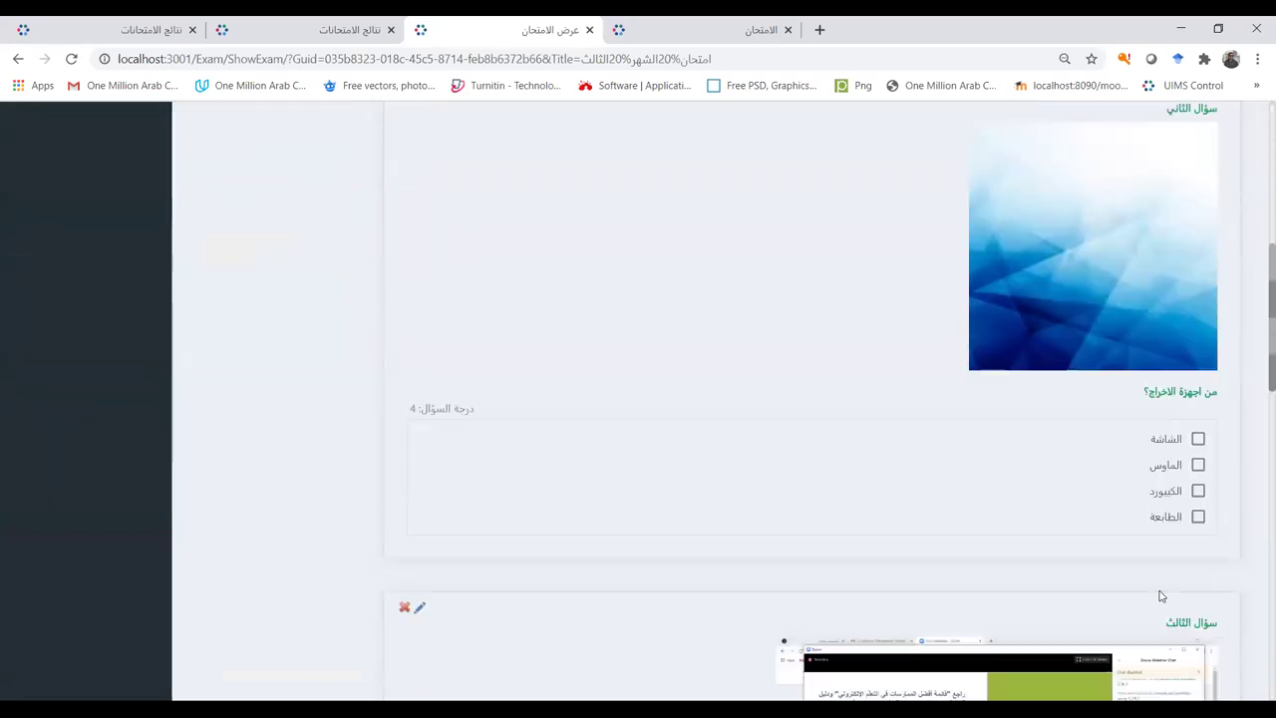
{"action": "scroll", "coordinate": [1172, 601], "scroll_direction": "down", "scroll_amount": 1}
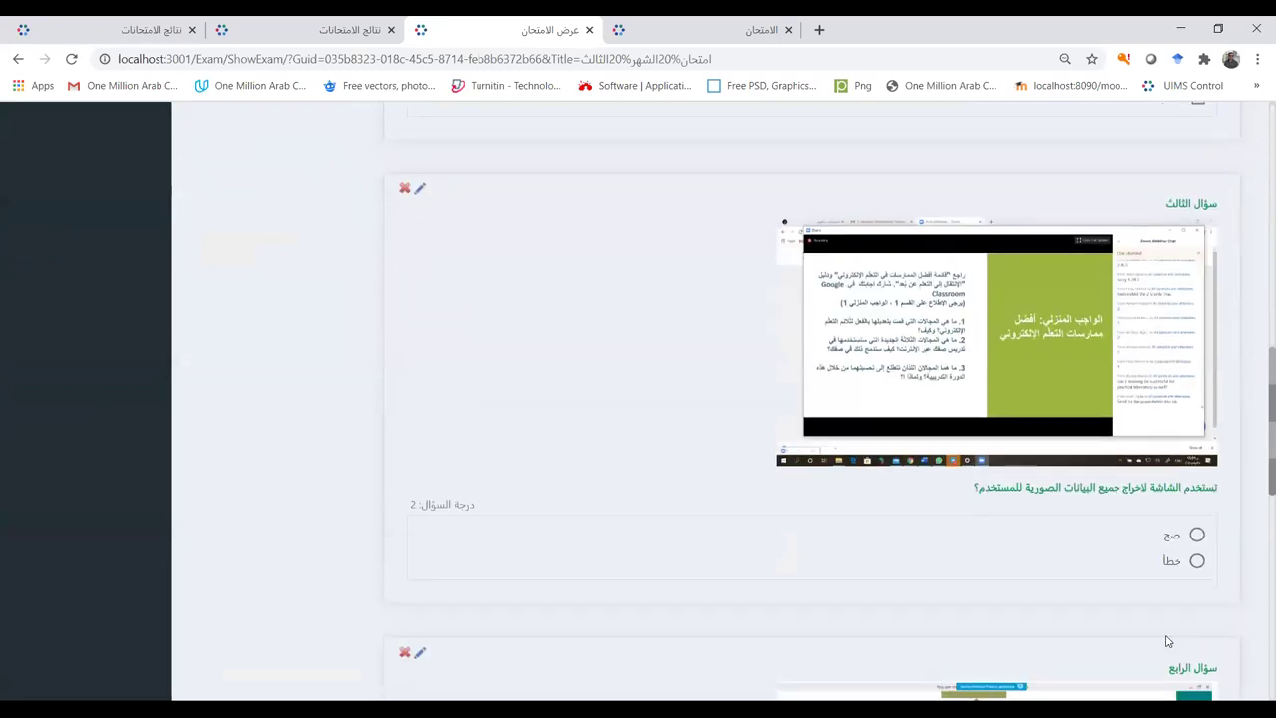
{"action": "scroll", "coordinate": [1163, 618], "scroll_direction": "up", "scroll_amount": 2}
{"action": "scroll", "coordinate": [950, 145], "scroll_direction": "up", "scroll_amount": 2}
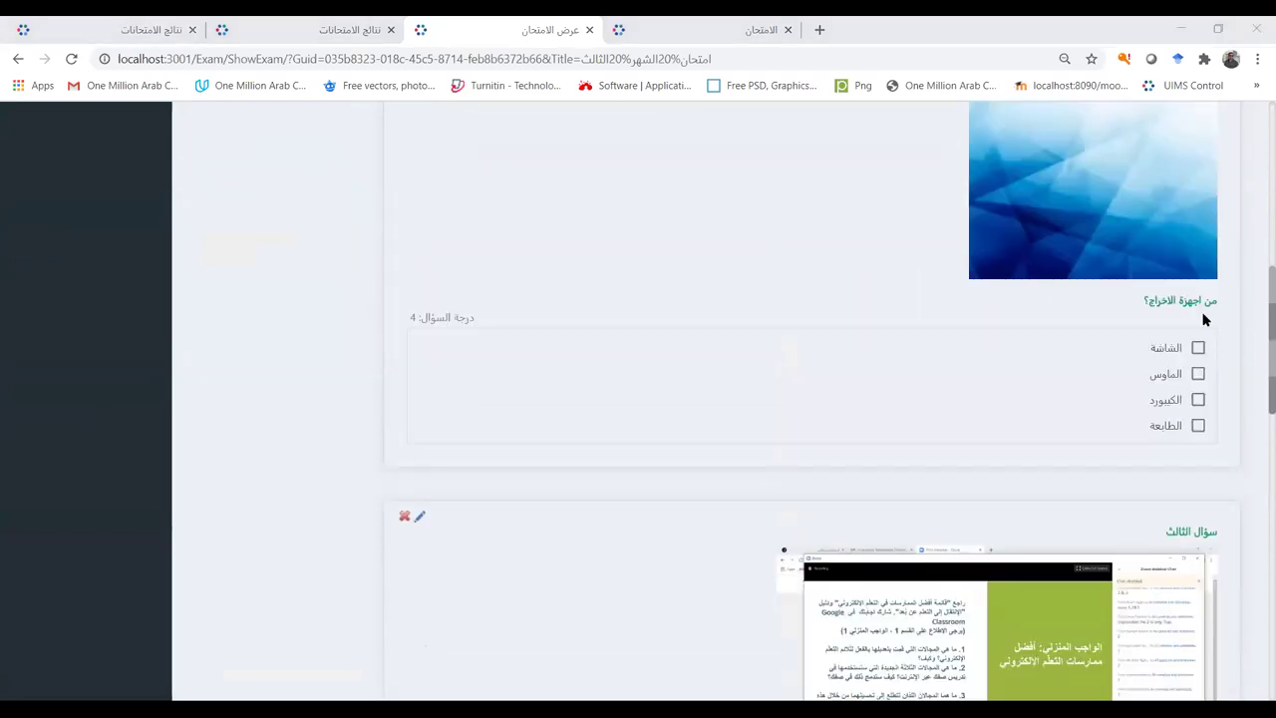
{"action": "scroll", "coordinate": [1201, 339], "scroll_direction": "up", "scroll_amount": 7}
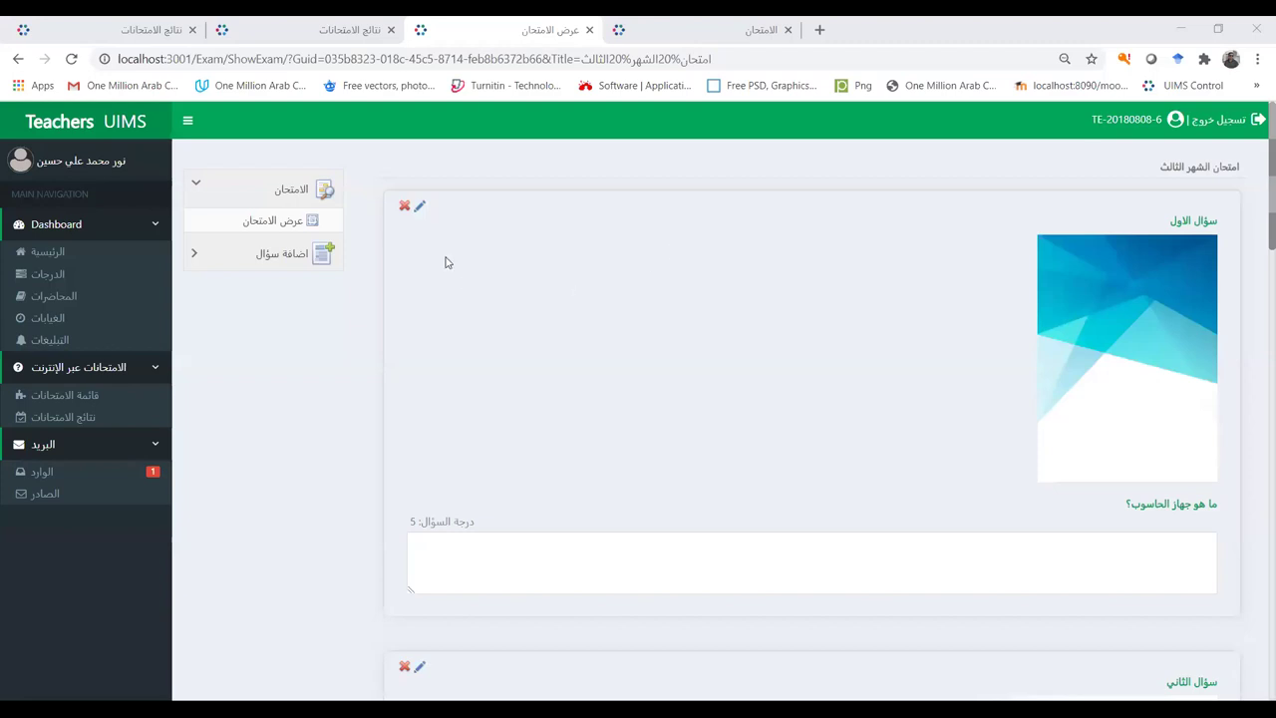
Step: Try to save the first question's hint as "سؤال الاول / أ", and cancel the question edit
{"action": "left_click", "coordinate": [419, 207]}
{"action": "left_click", "coordinate": [1023, 329]}
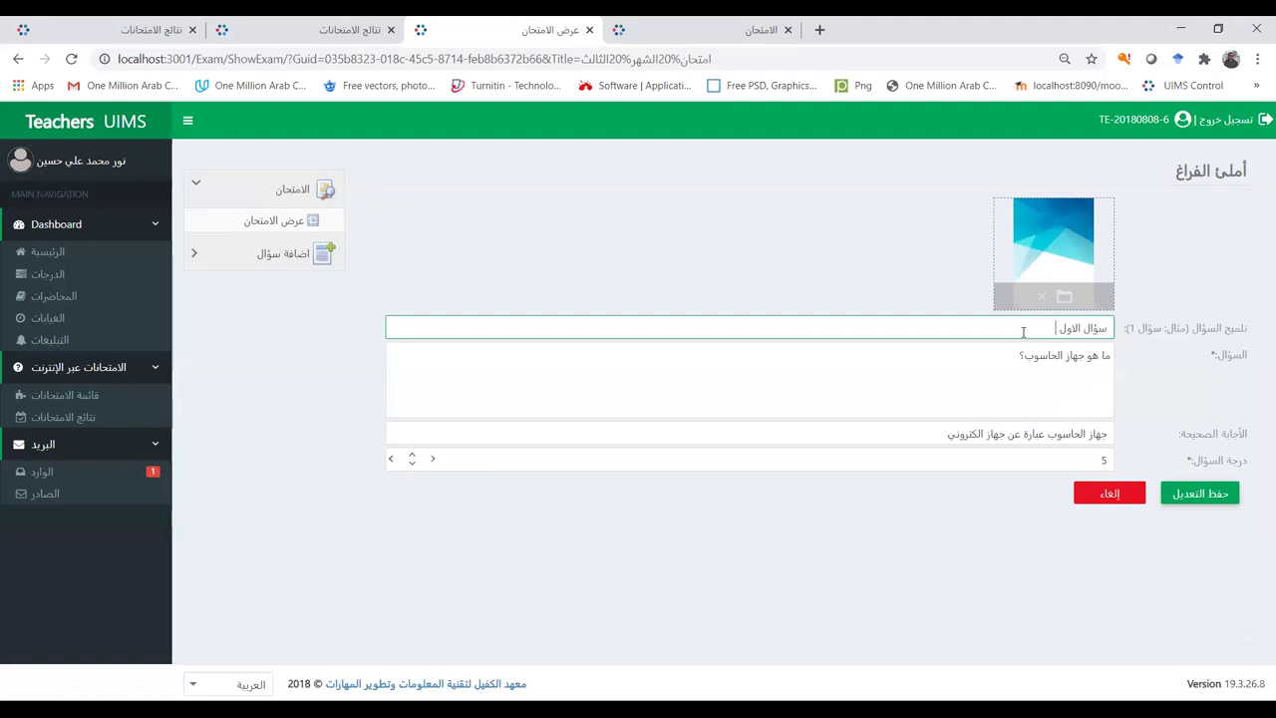
{"action": "type", "text": "/ أ"}
{"action": "left_click", "coordinate": [1216, 498]}
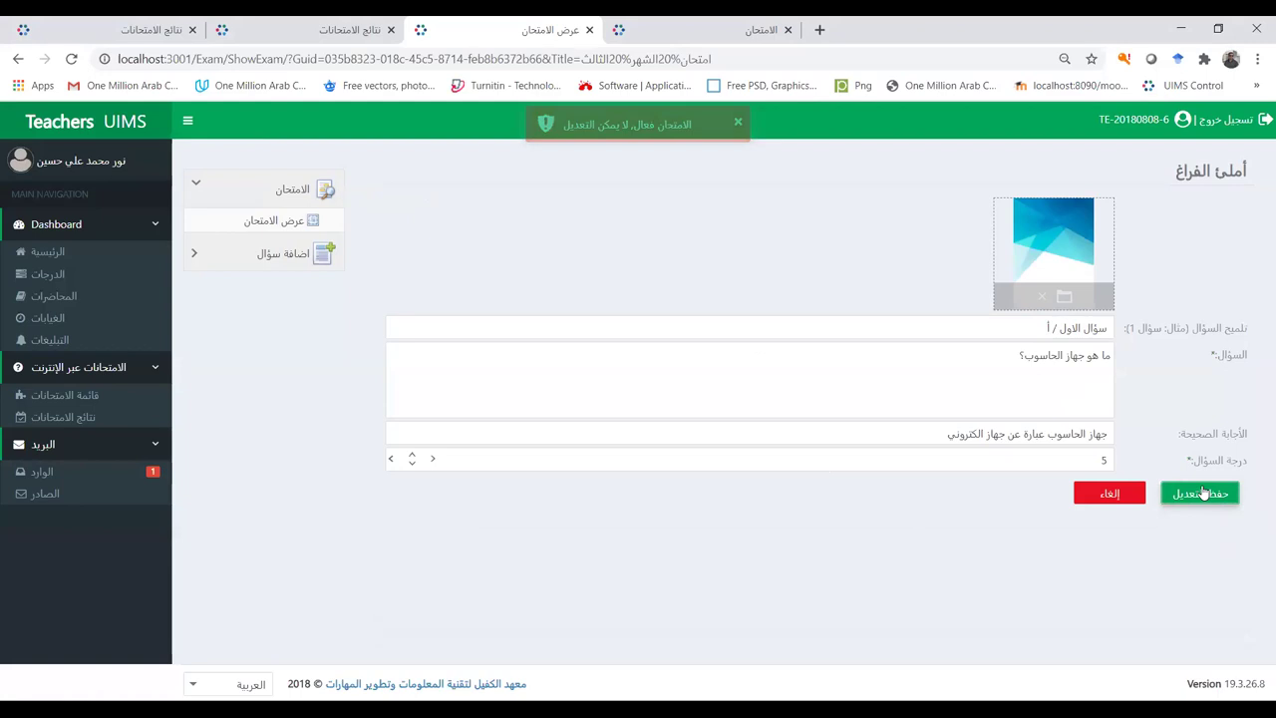
{"action": "left_click", "coordinate": [1023, 326]}
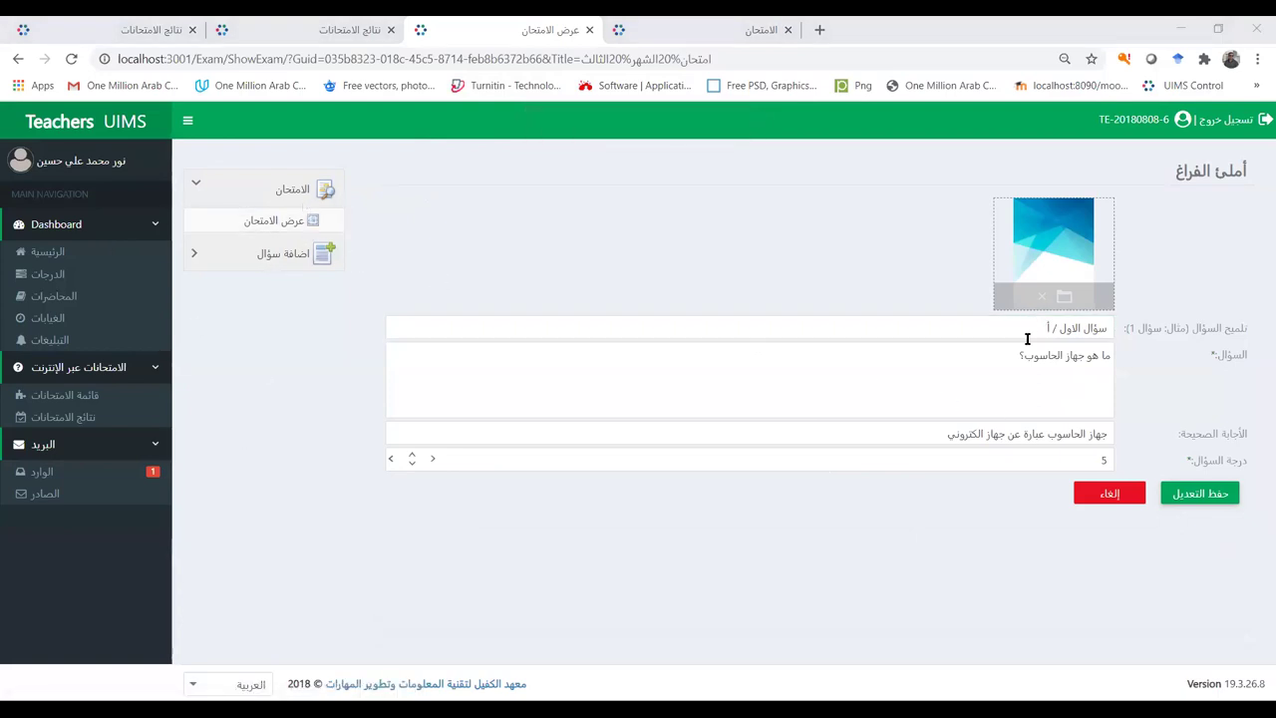
{"action": "left_click", "coordinate": [1105, 498]}
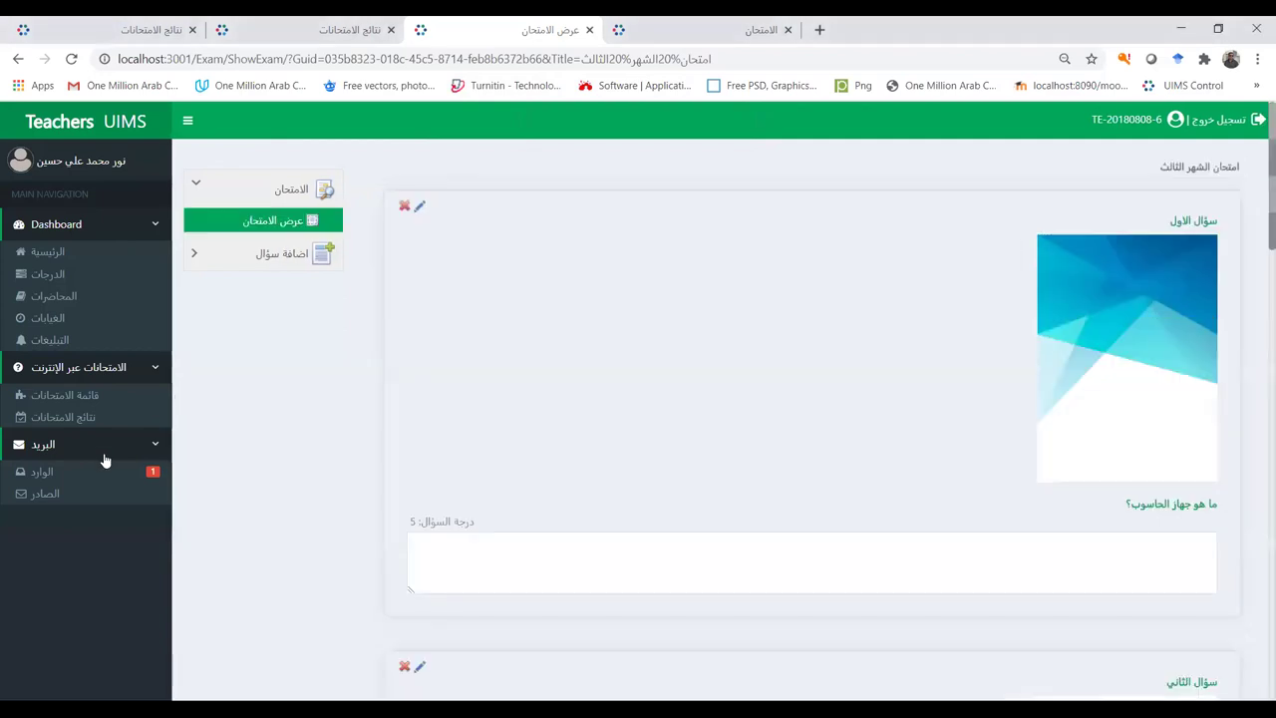
Step: Return to the exams list and view its result-display (عرض النتائج) and description (وصف) columns
{"action": "left_click", "coordinate": [82, 399]}
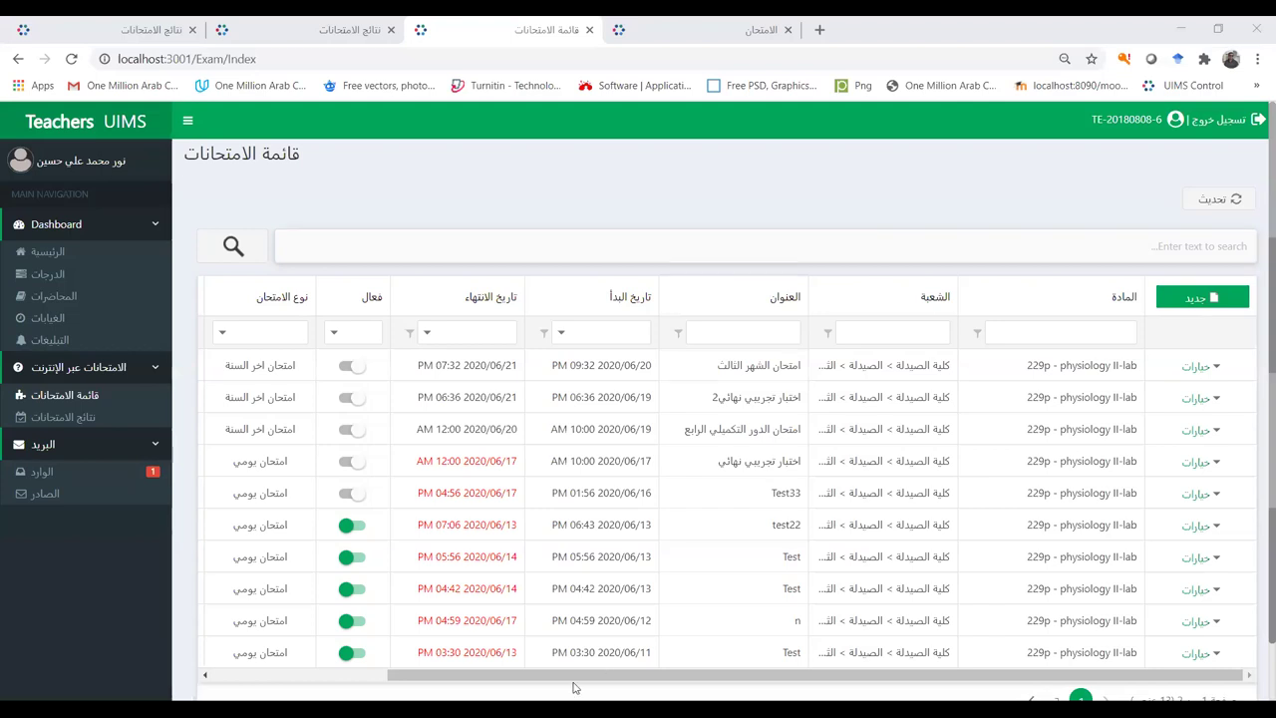
{"action": "left_click", "coordinate": [334, 680]}
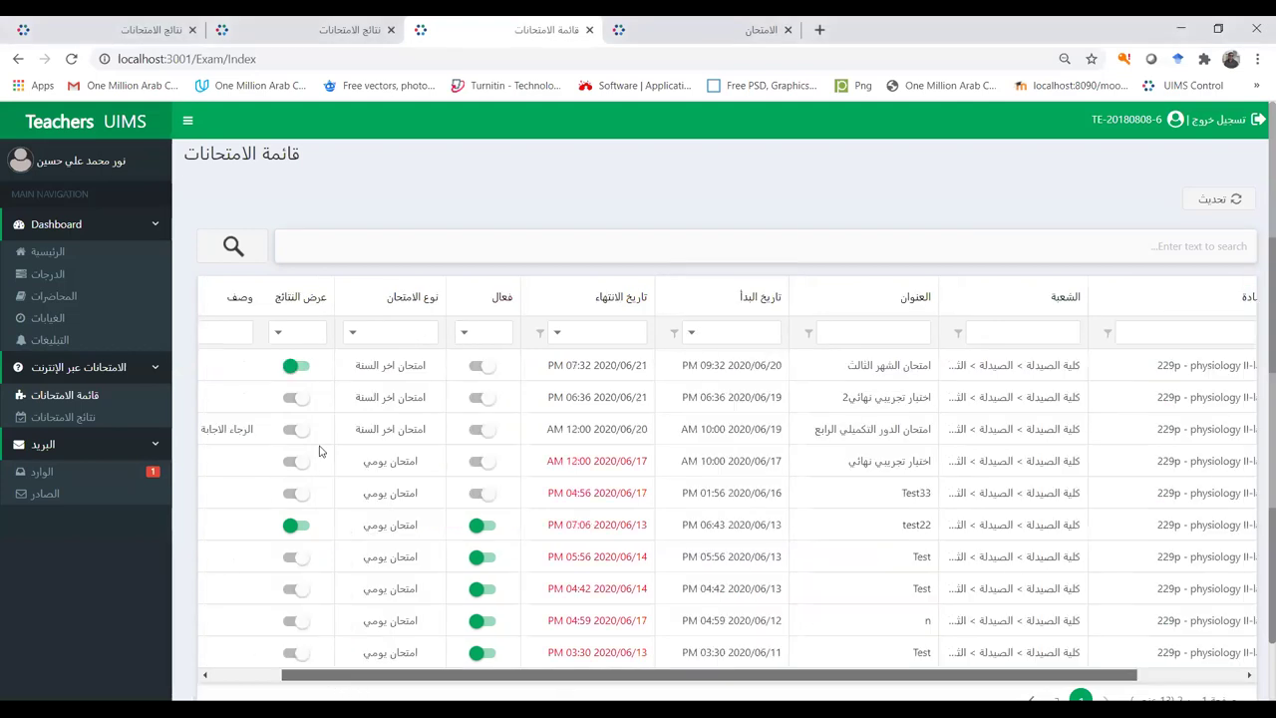
{"action": "scroll", "coordinate": [322, 452], "scroll_direction": "left", "scroll_amount": 2}
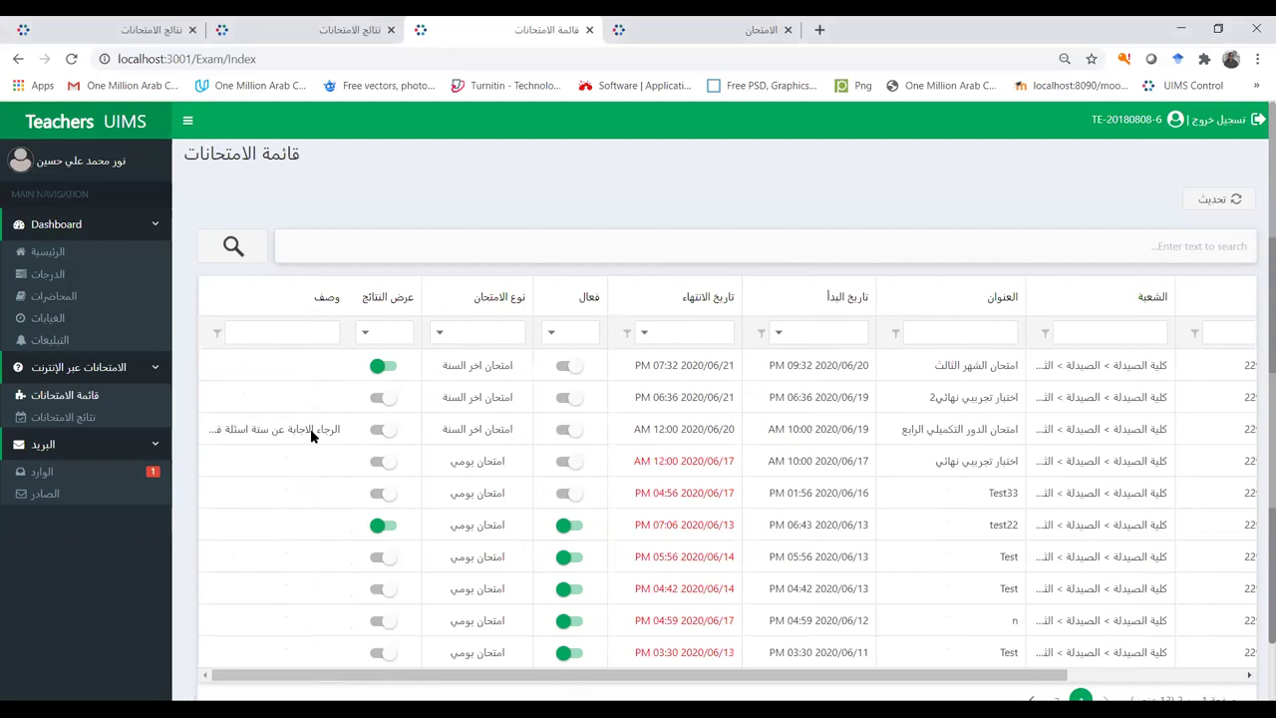
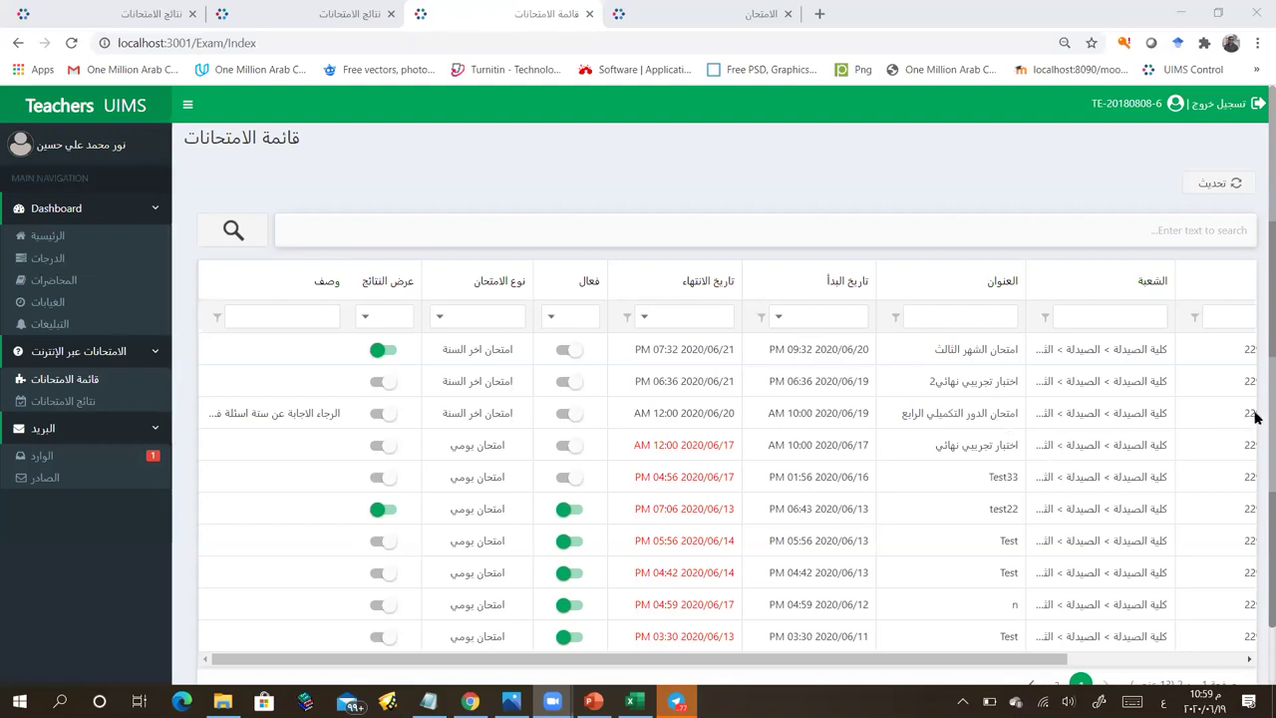
Step: Examine the exams list across all its columns, from the description to the row options
{"action": "left_click_drag", "start_coordinate": [1038, 659], "coordinate": [1184, 657]}
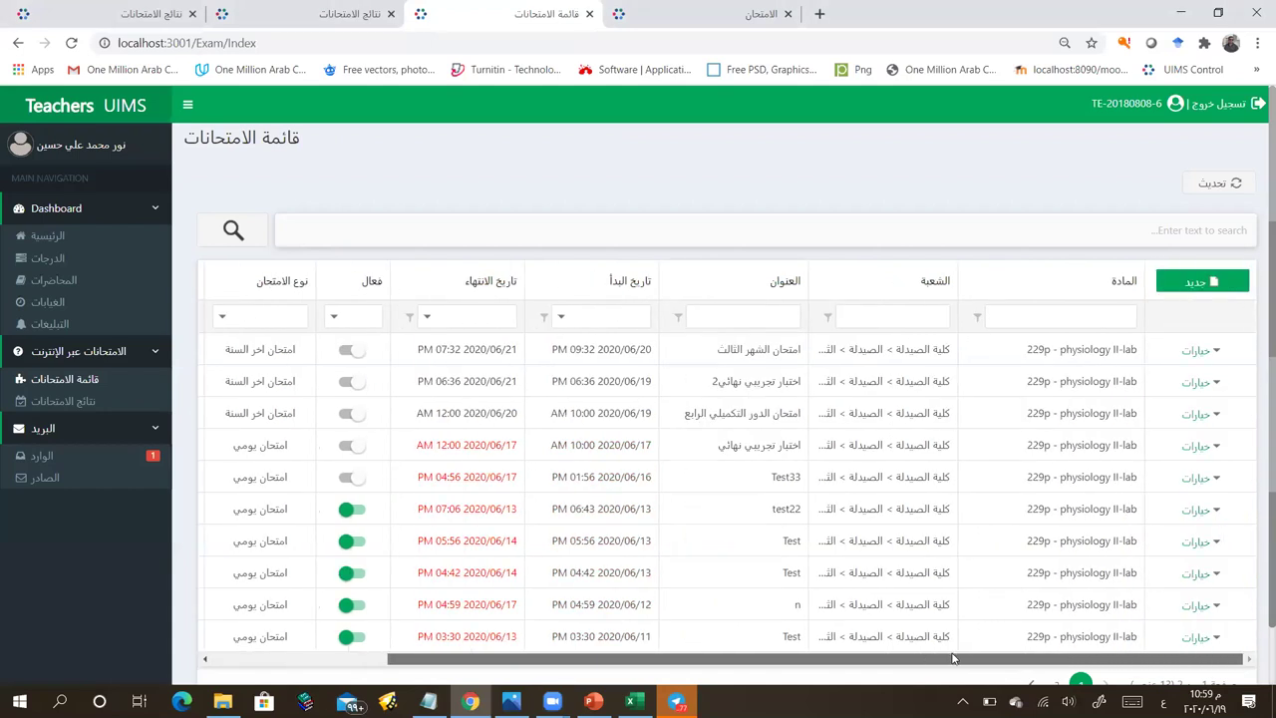
{"action": "scroll", "coordinate": [952, 658], "scroll_direction": "left", "scroll_amount": 2}
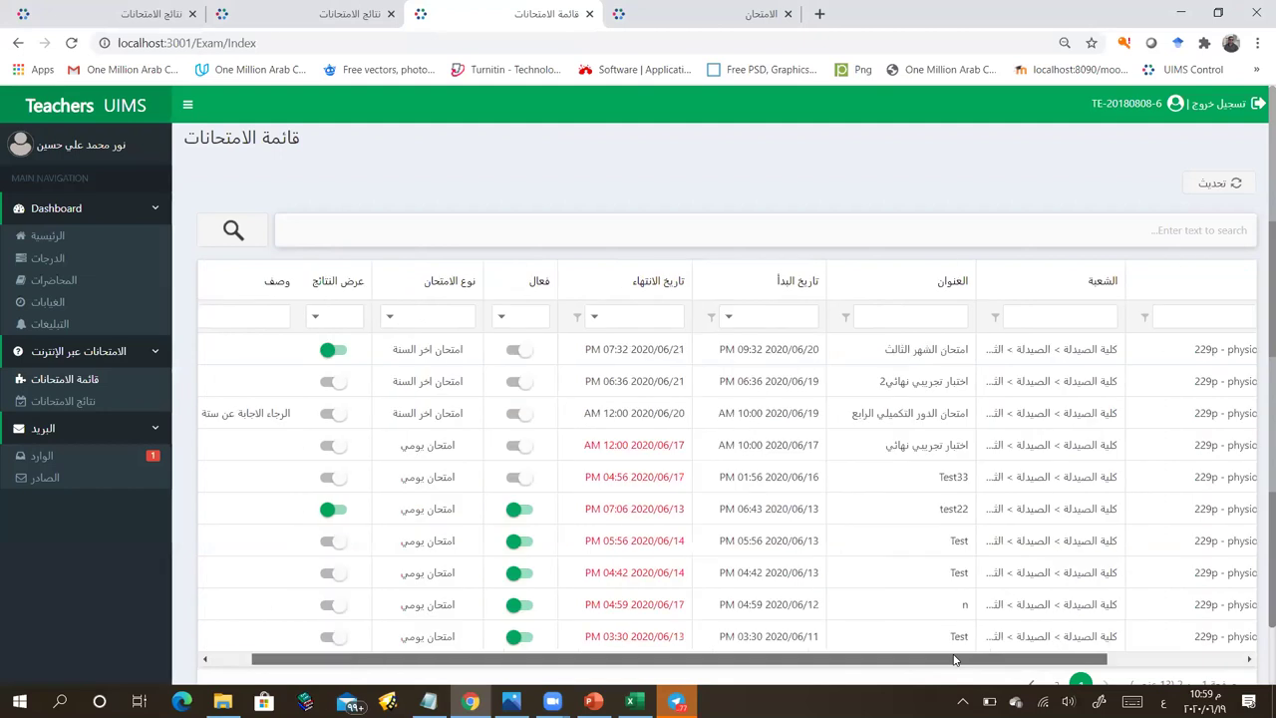
{"action": "scroll", "coordinate": [958, 661], "scroll_direction": "right", "scroll_amount": 1}
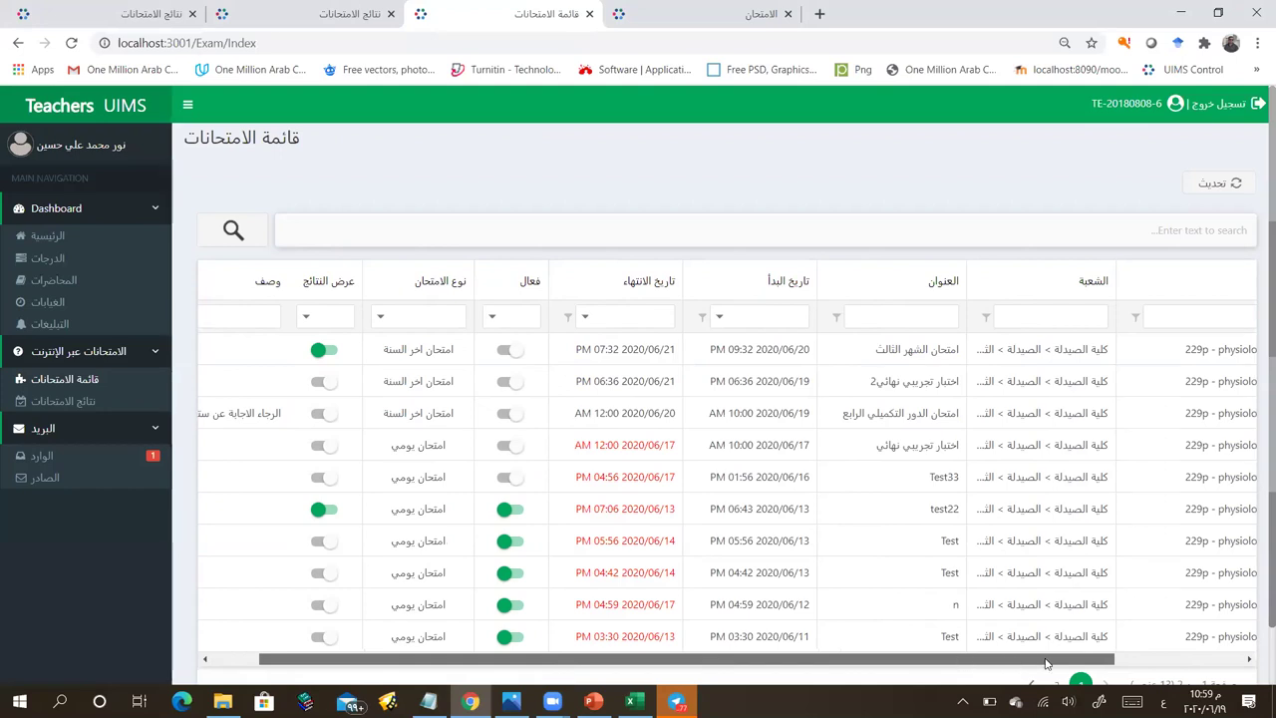
{"action": "scroll", "coordinate": [1046, 663], "scroll_direction": "right", "scroll_amount": 1}
{"action": "scroll", "coordinate": [1074, 666], "scroll_direction": "right", "scroll_amount": 3}
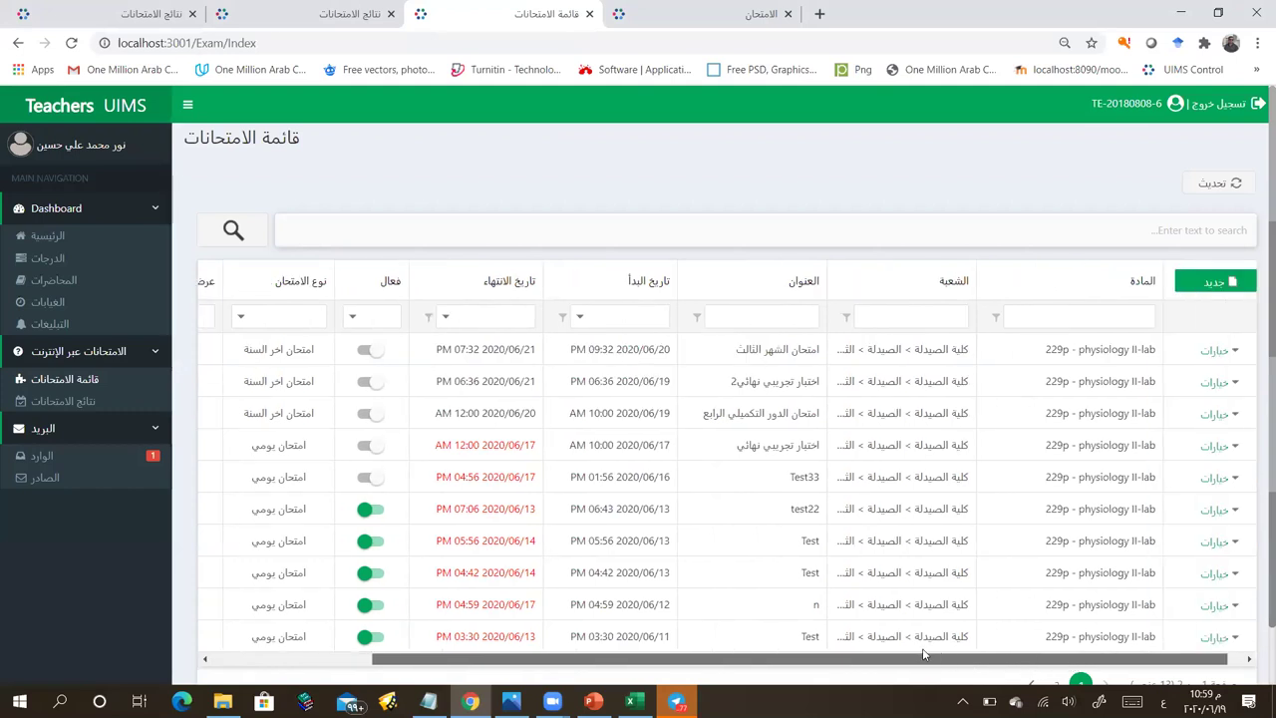
{"action": "scroll", "coordinate": [871, 657], "scroll_direction": "left", "scroll_amount": 4}
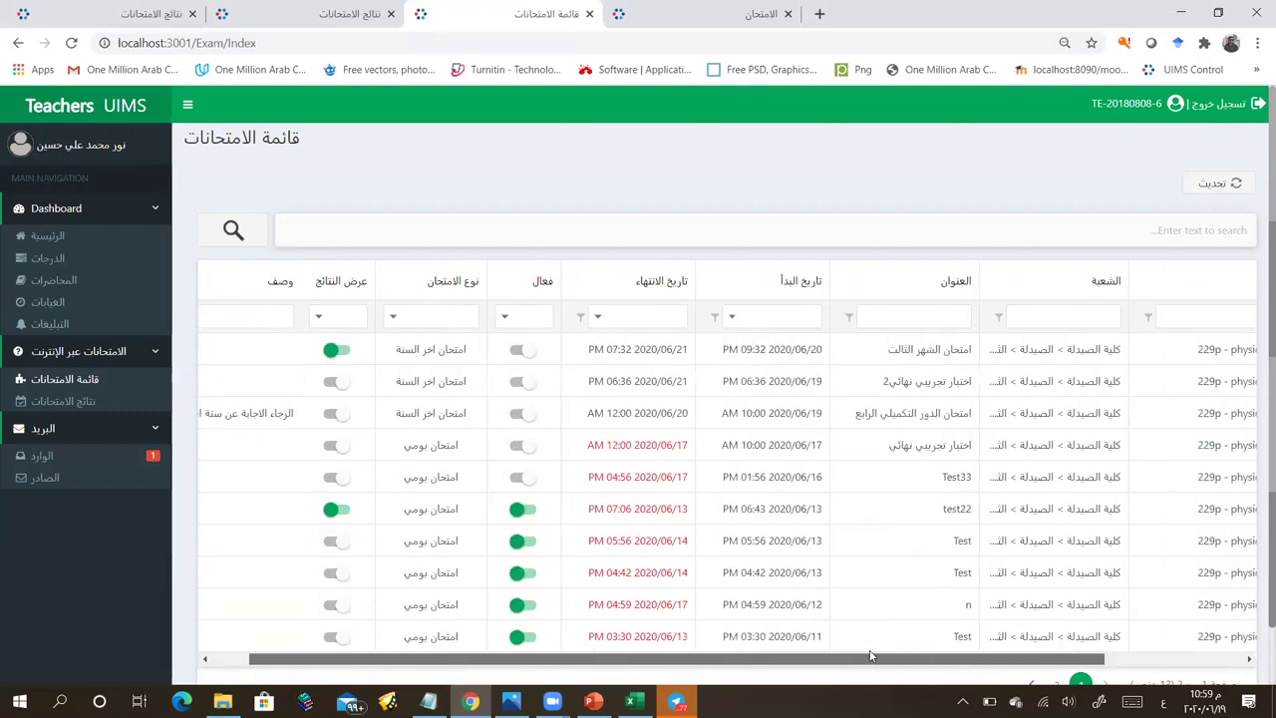
{"action": "scroll", "coordinate": [870, 655], "scroll_direction": "left", "scroll_amount": 1}
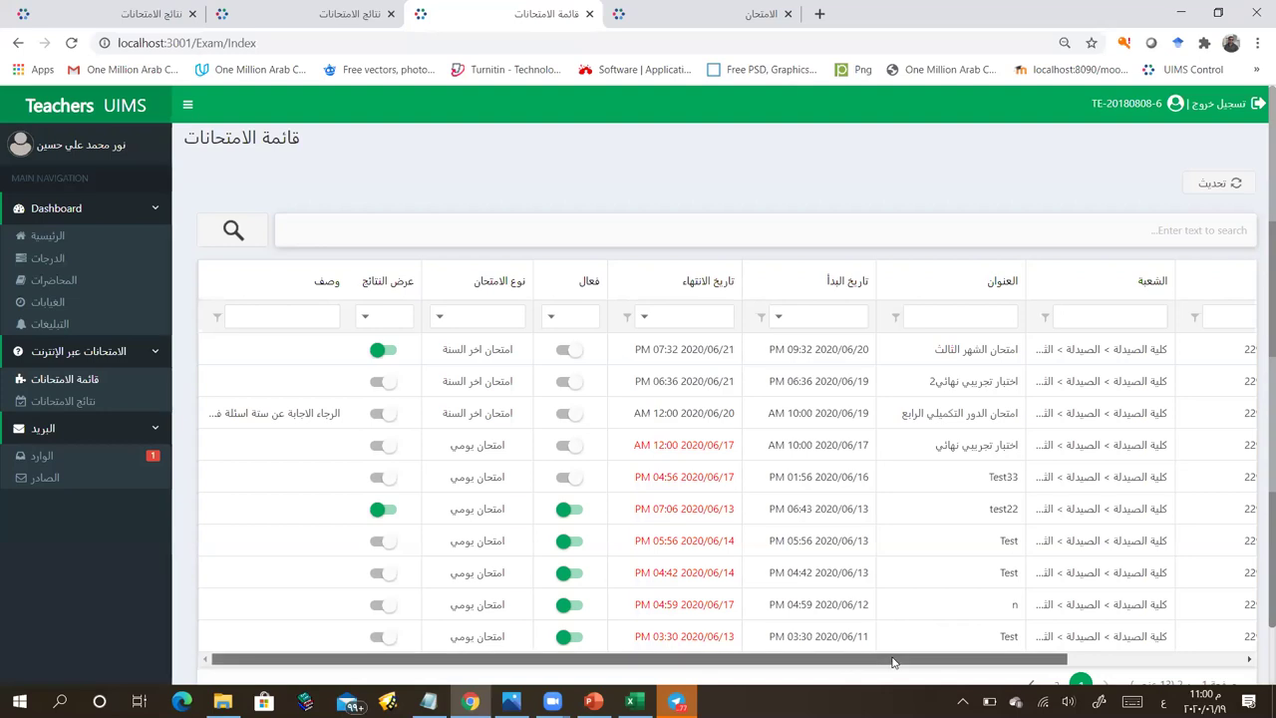
{"action": "left_click_drag", "start_coordinate": [906, 658], "coordinate": [914, 659]}
{"action": "left_click", "coordinate": [1116, 659]}
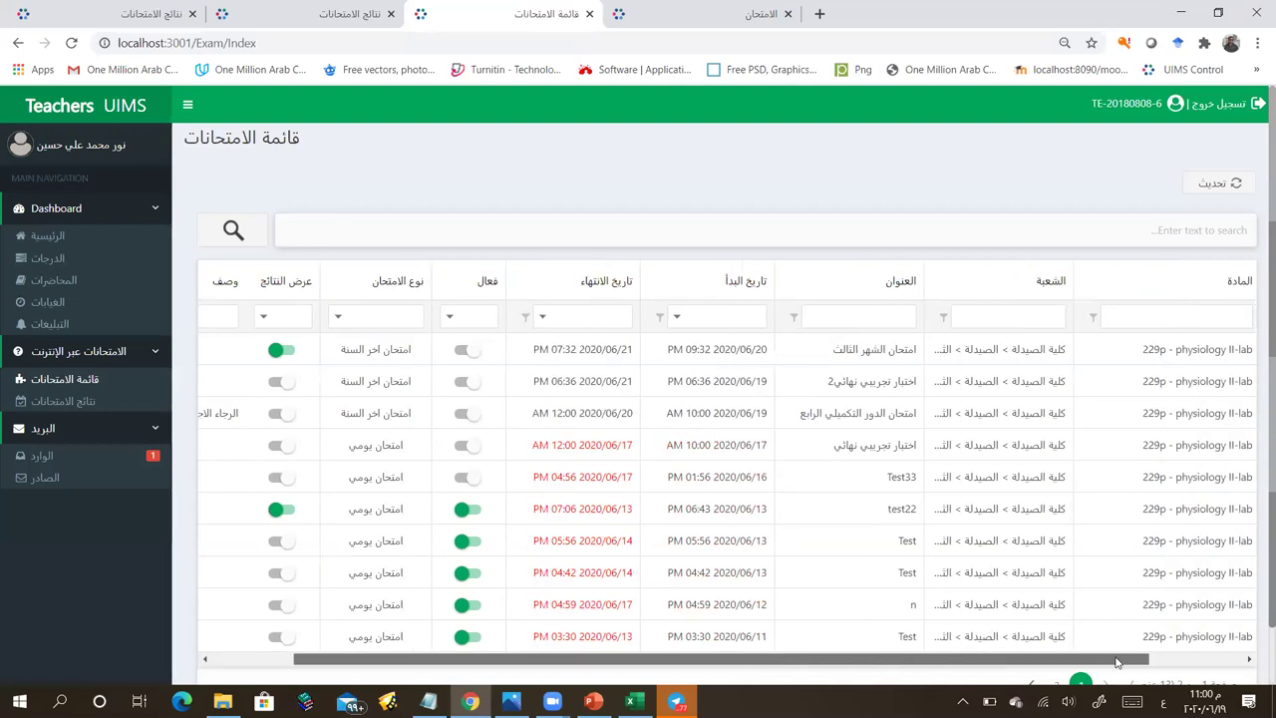
{"action": "scroll", "coordinate": [1117, 662], "scroll_direction": "right", "scroll_amount": 2}
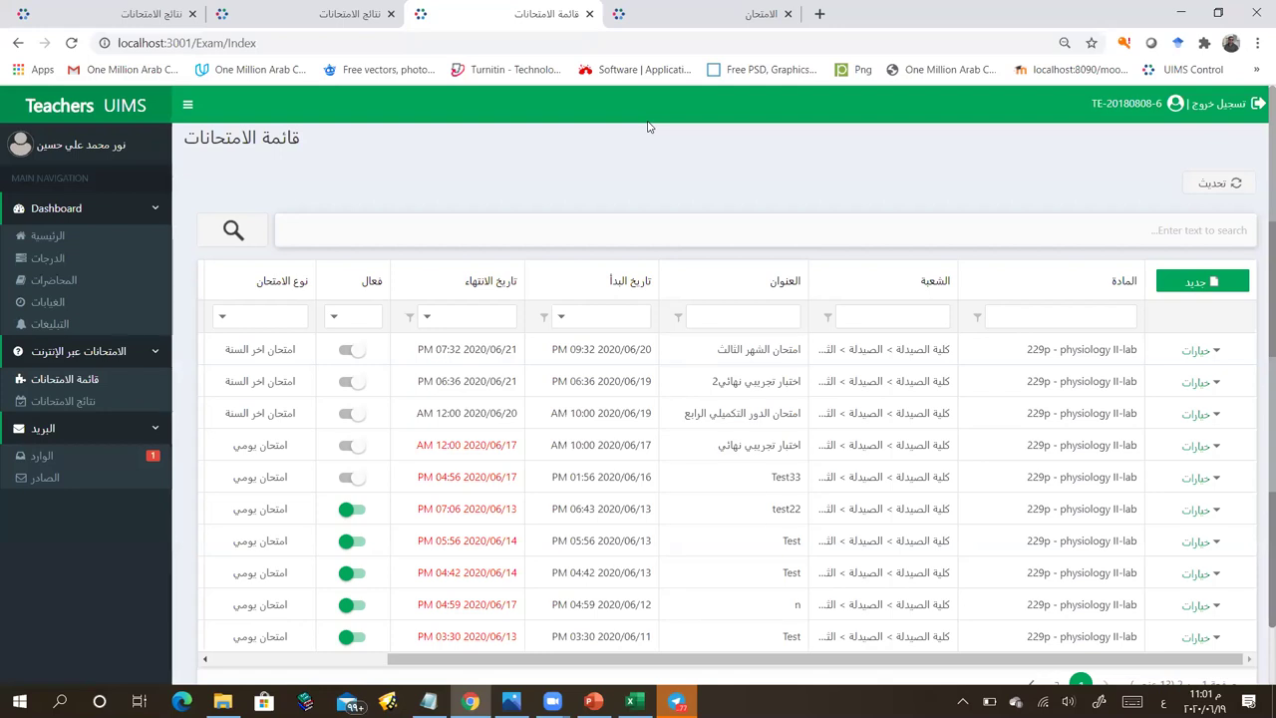
Step: Check the two open exam results pages and switch to the Students UIMS exams list
{"action": "left_click", "coordinate": [287, 10]}
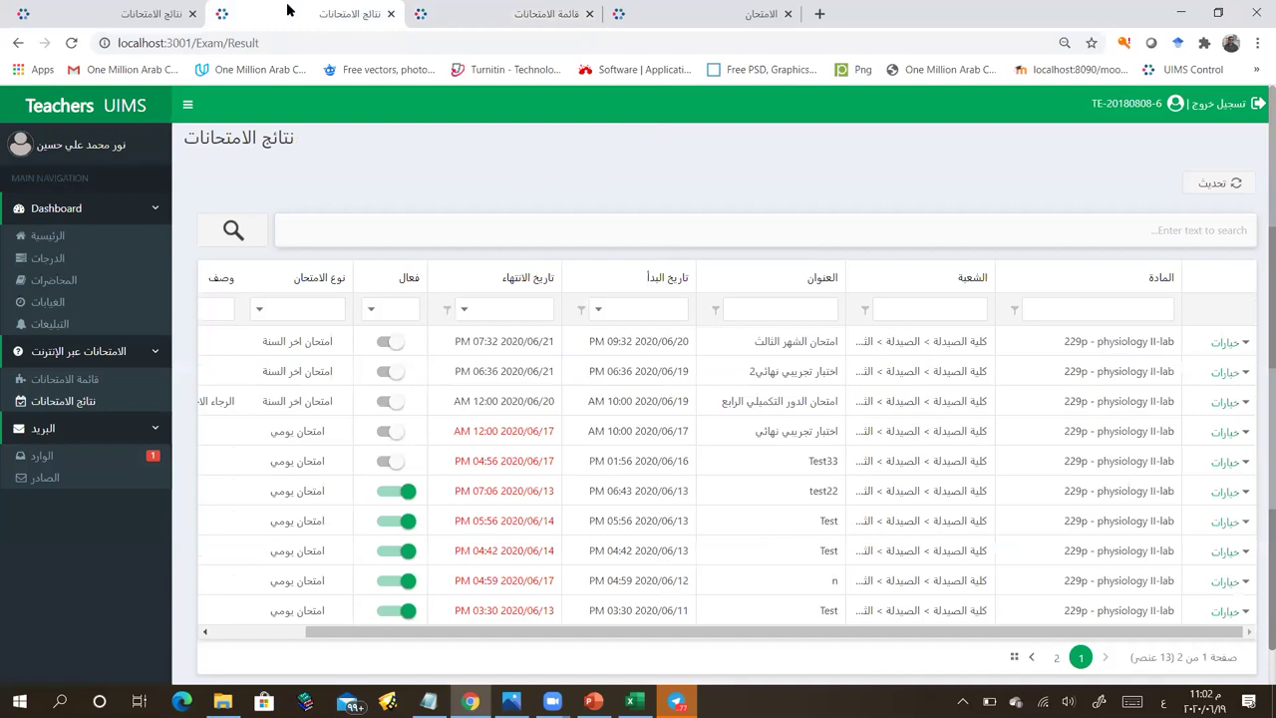
{"action": "left_click", "coordinate": [129, 8]}
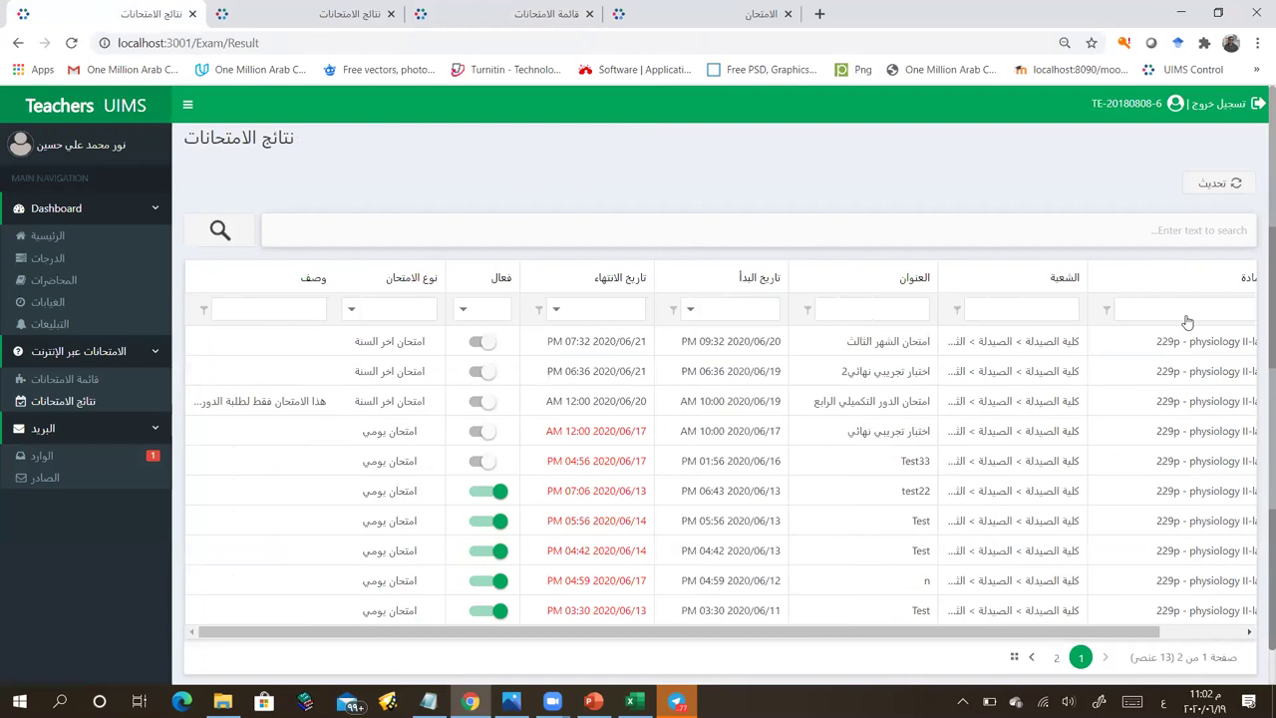
{"action": "key", "text": "ctrl+3"}
{"action": "key", "text": "ctrl+4"}
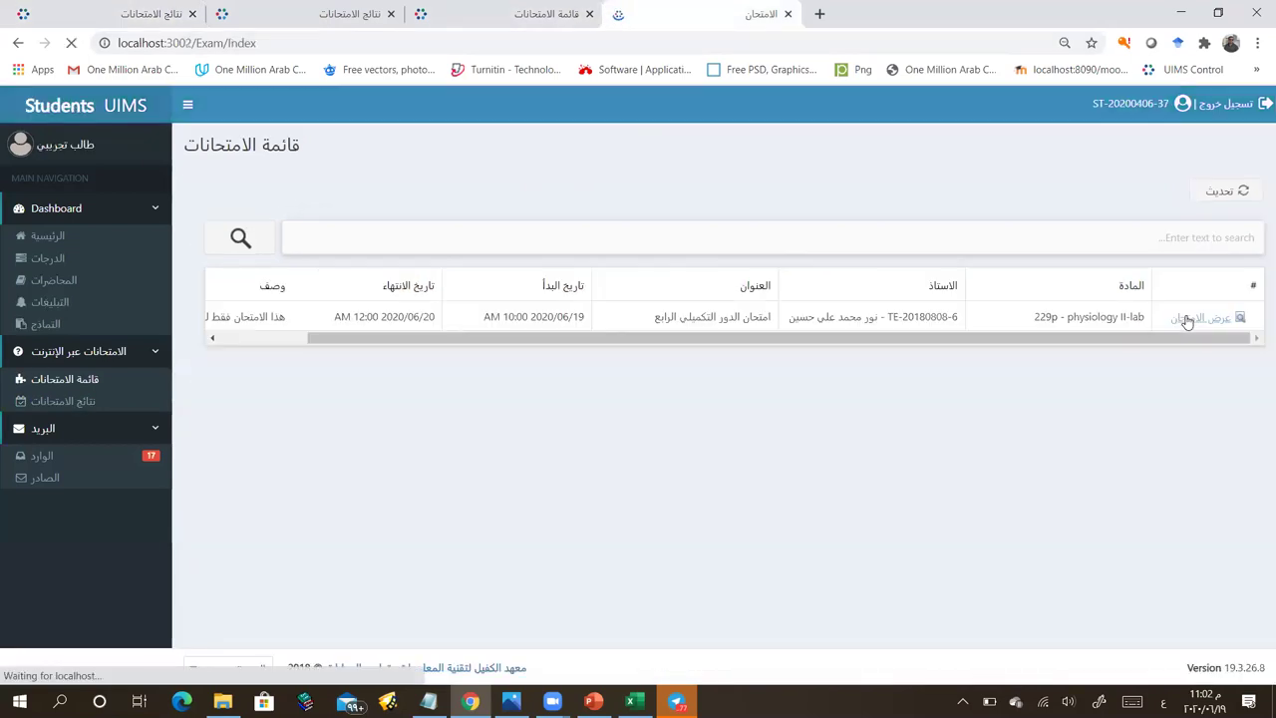